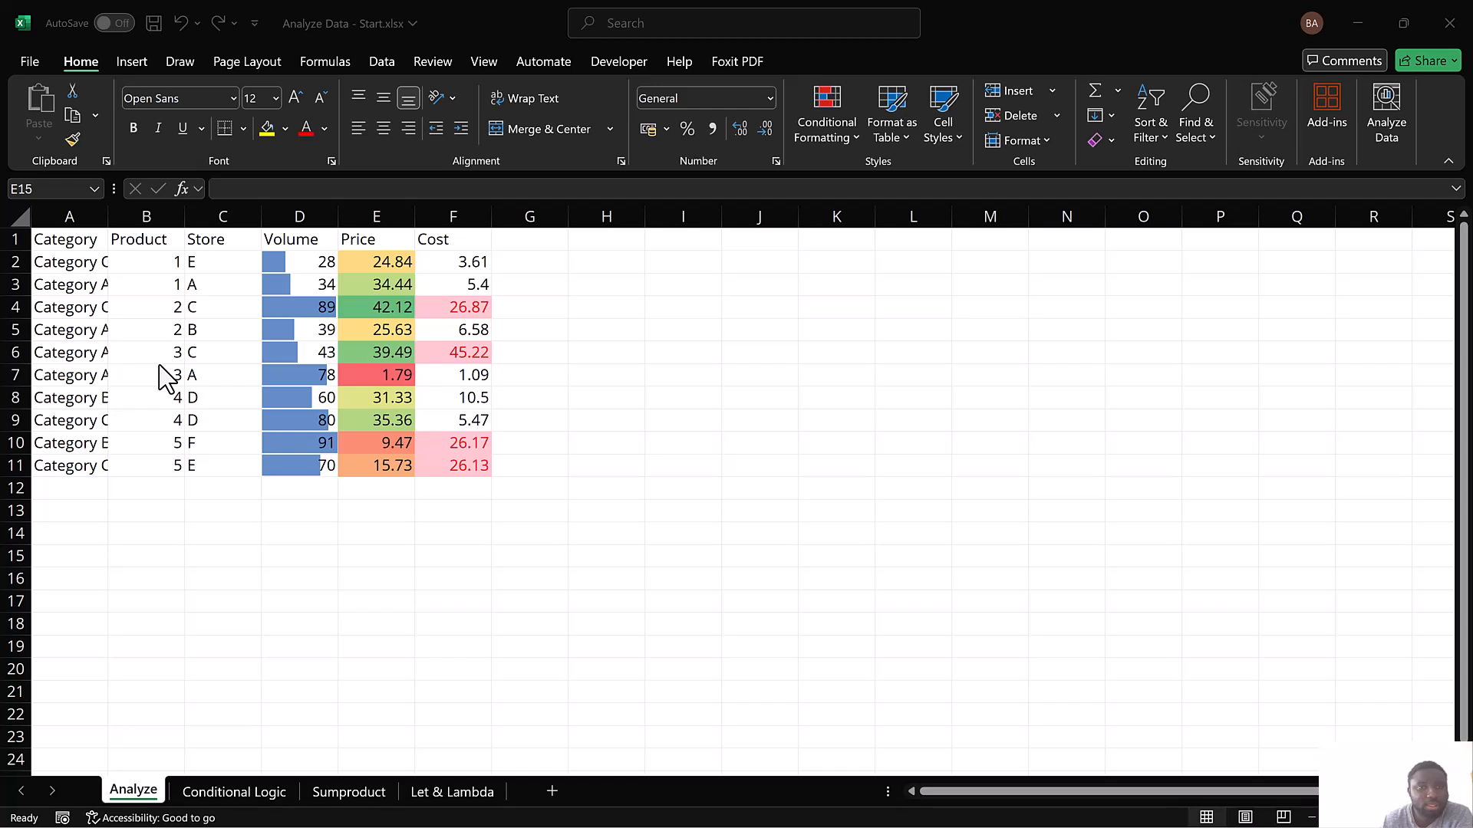
Examine the conditional formatting in the Volume, Price and Cost columns, and view the Conditional Logic sheet
left_click(306, 266)
left_click(303, 265)
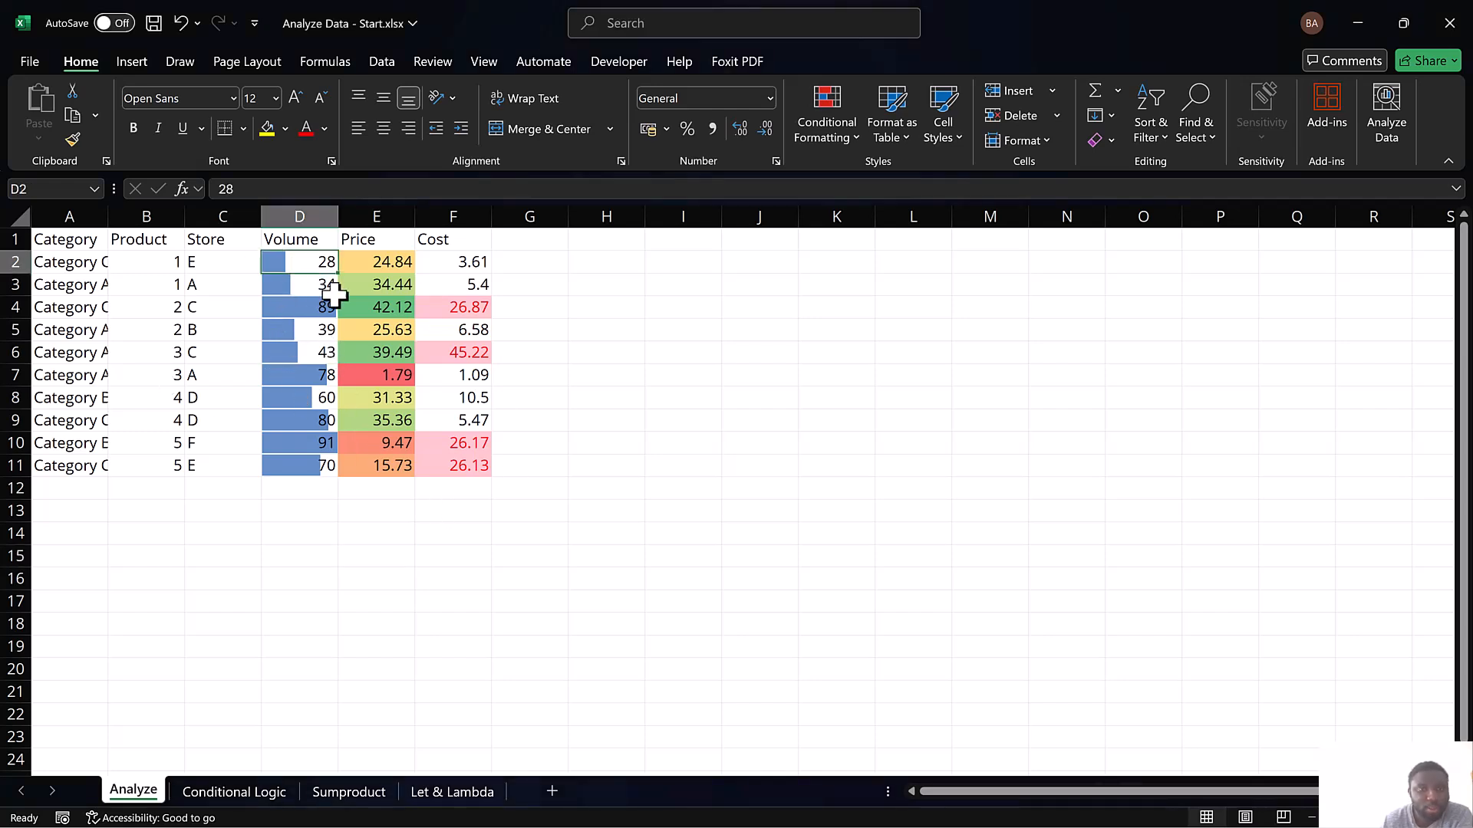
left_click(378, 260)
left_click_drag(378, 261, 389, 471)
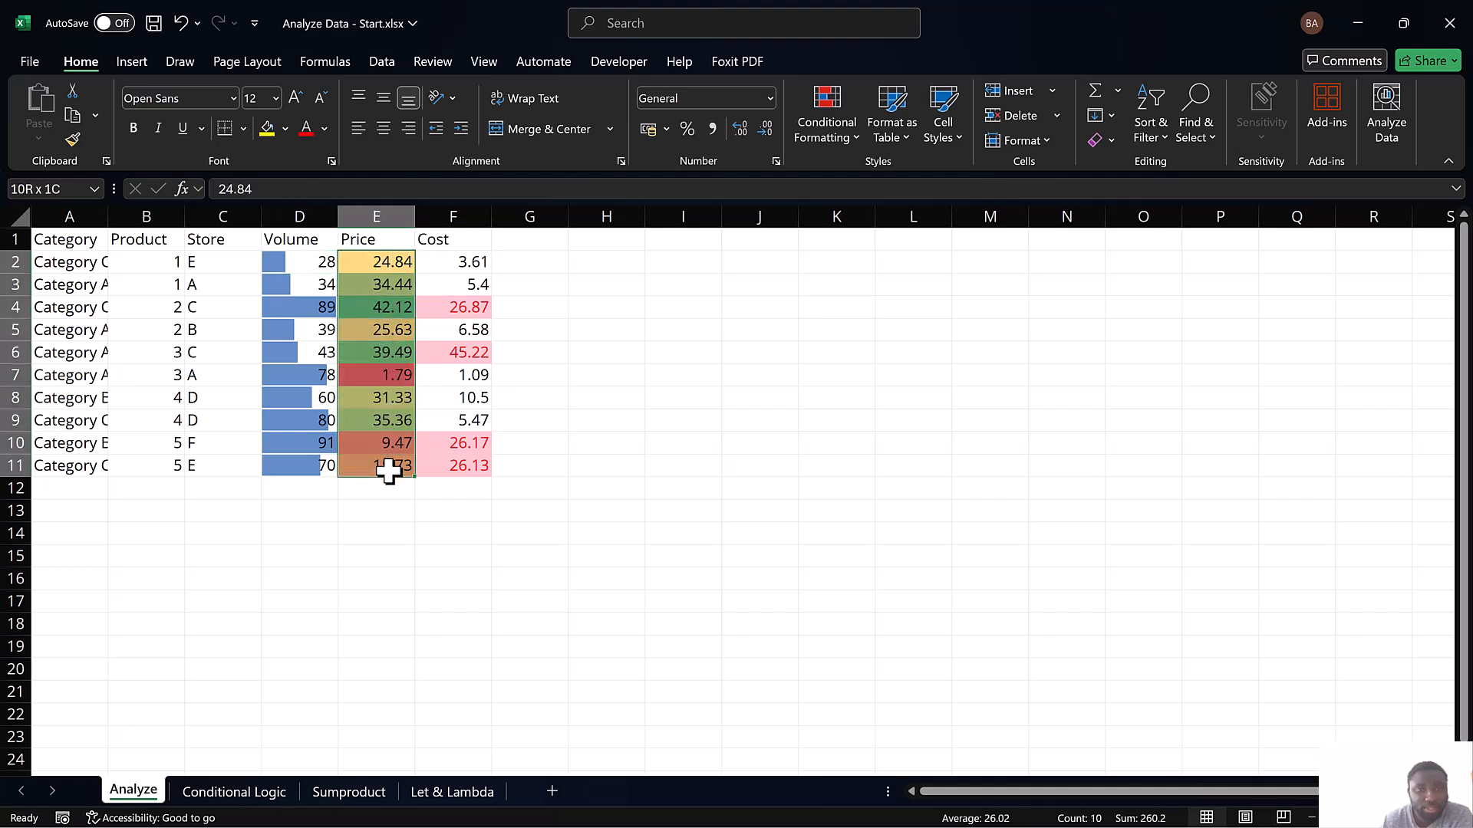
left_click(460, 284)
left_click_drag(300, 263, 304, 468)
left_click(248, 791)
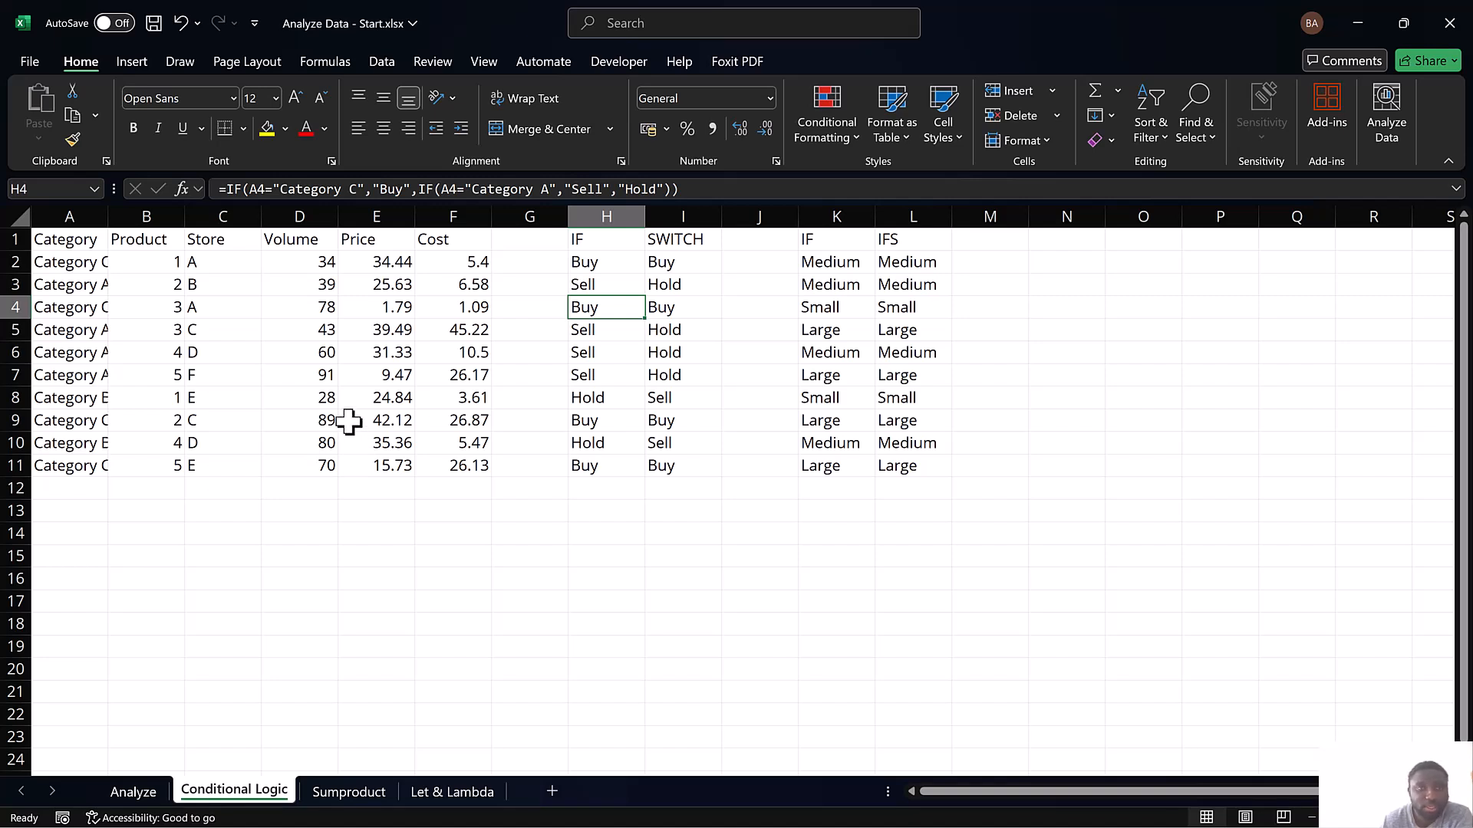
On the Sumproduct sheet, set the store criterion in J14 to B
left_click(323, 784)
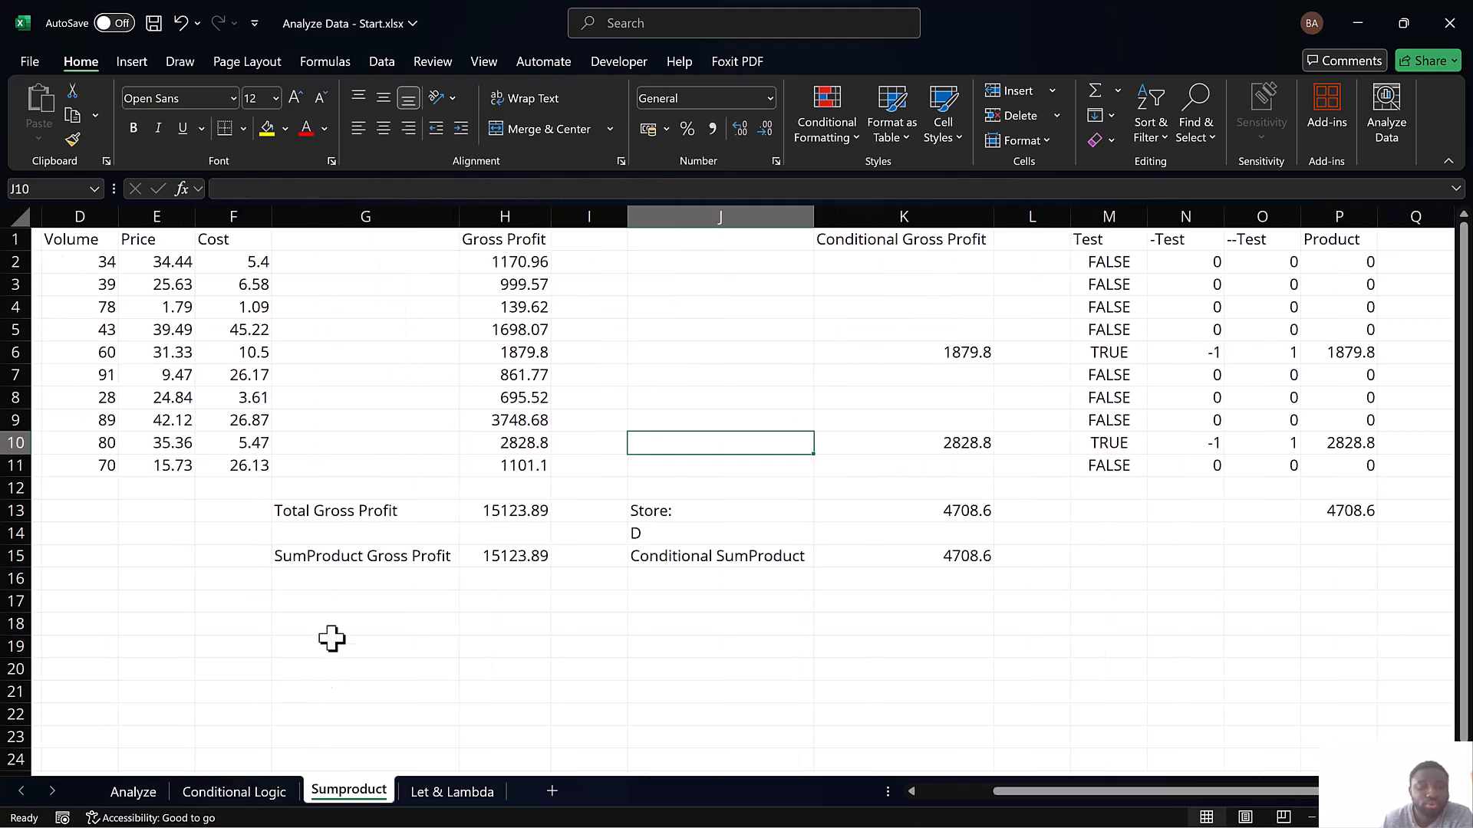
left_click(661, 539)
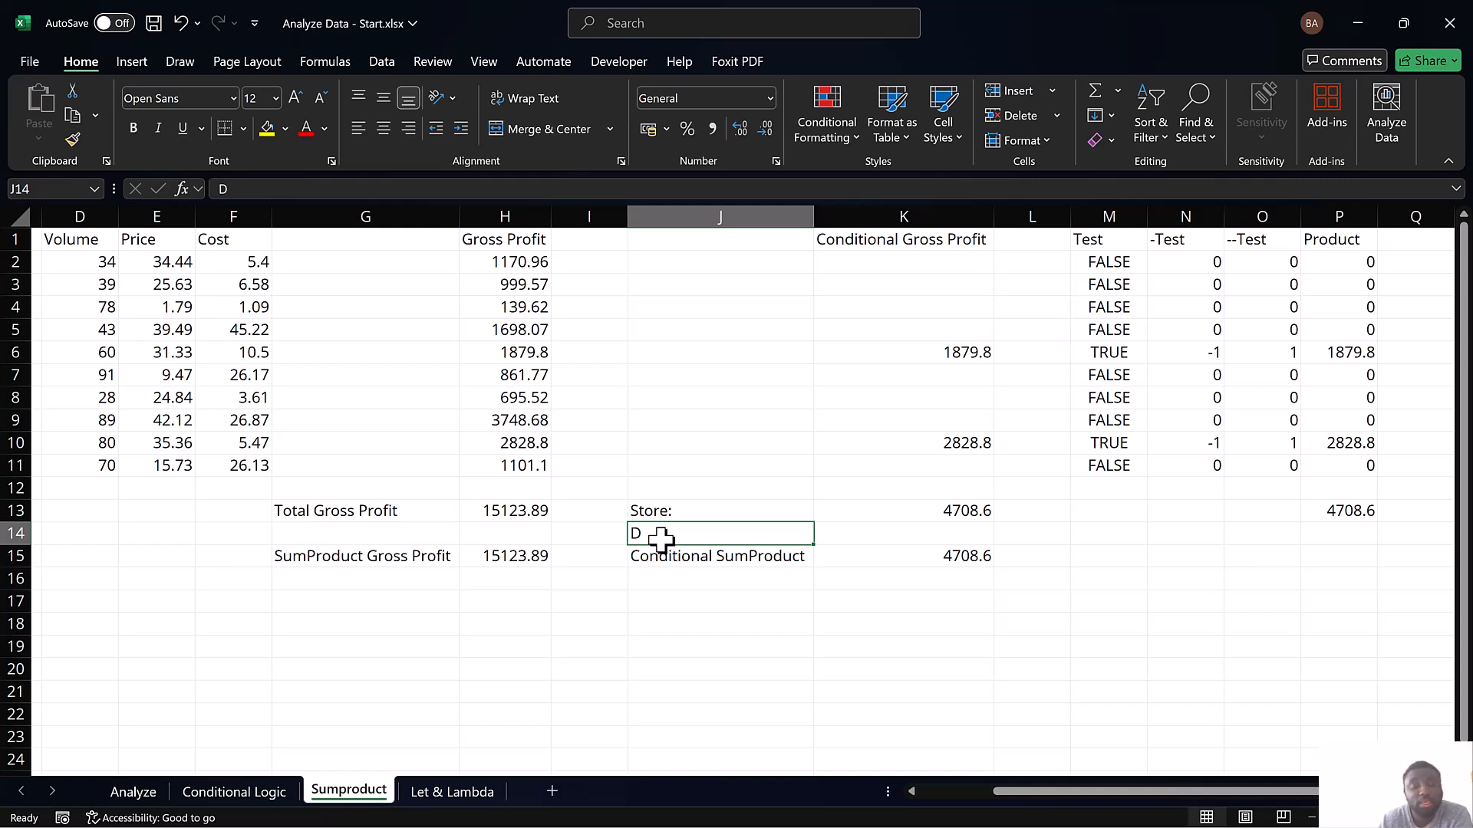
type("B")
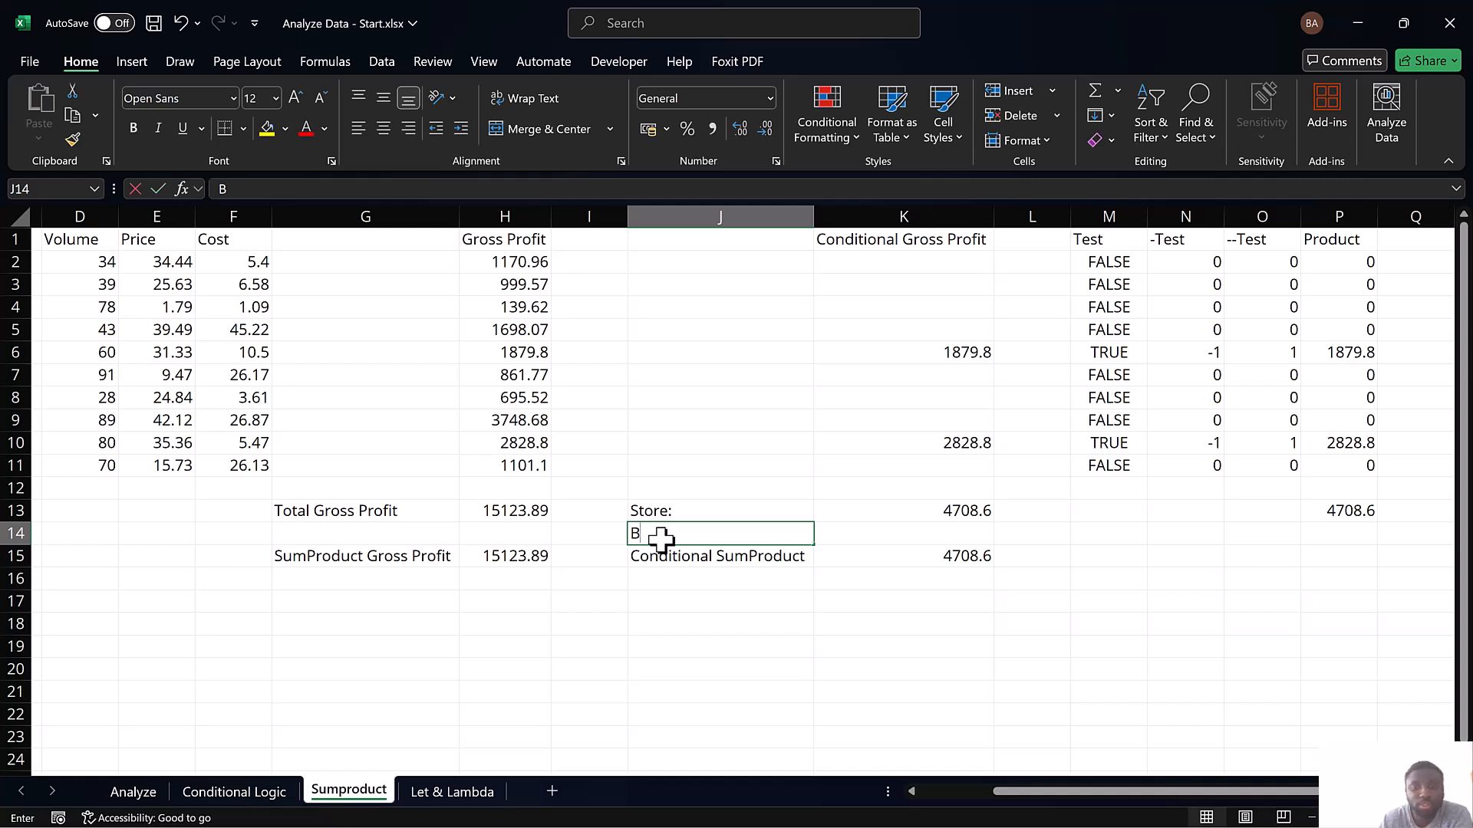
key("Return")
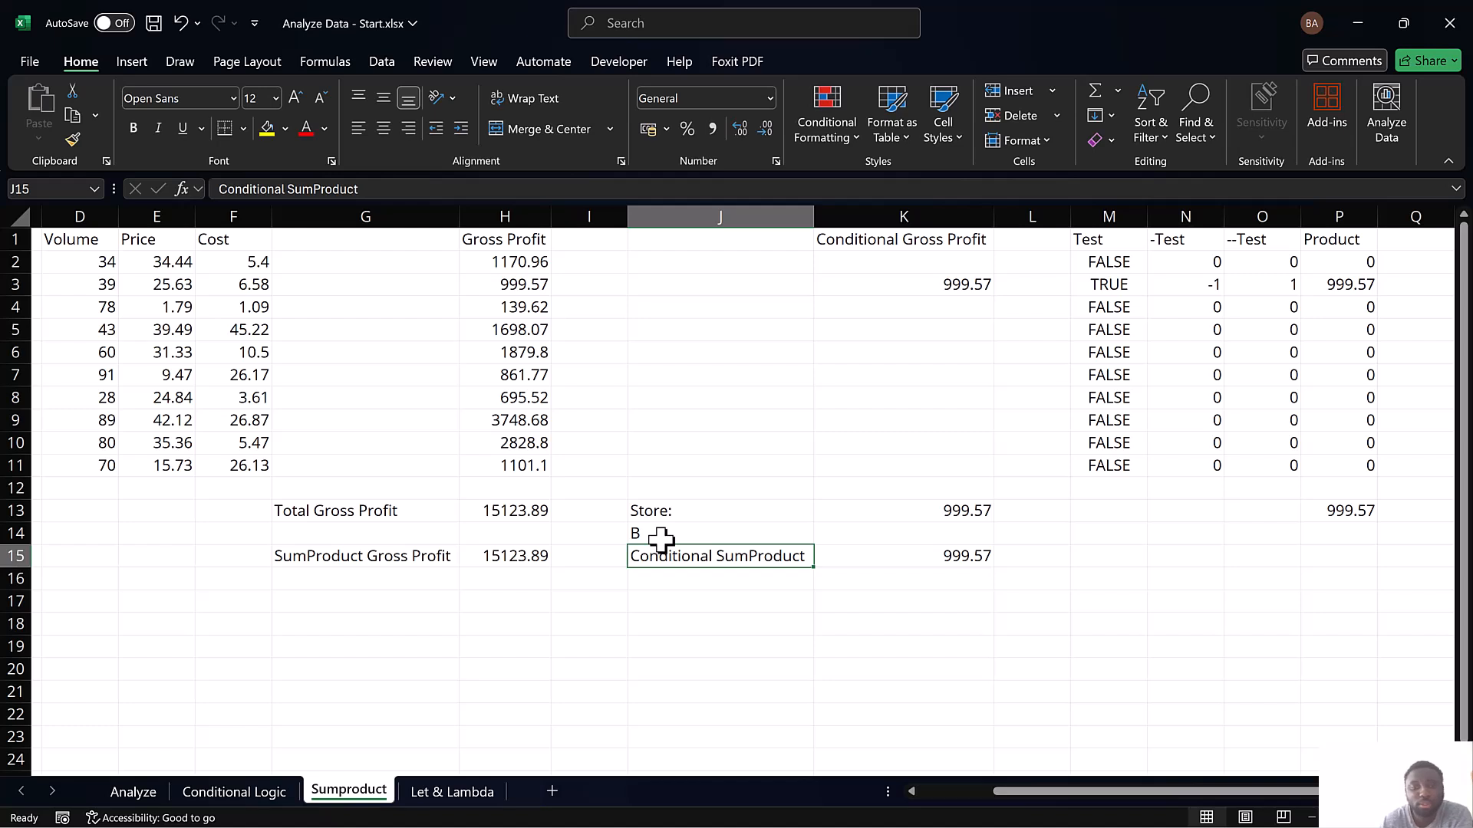
Set the store criterion in J14 to C, replacing the mistaken autocompleted entry "Conditional SumProduct"
left_click(661, 539)
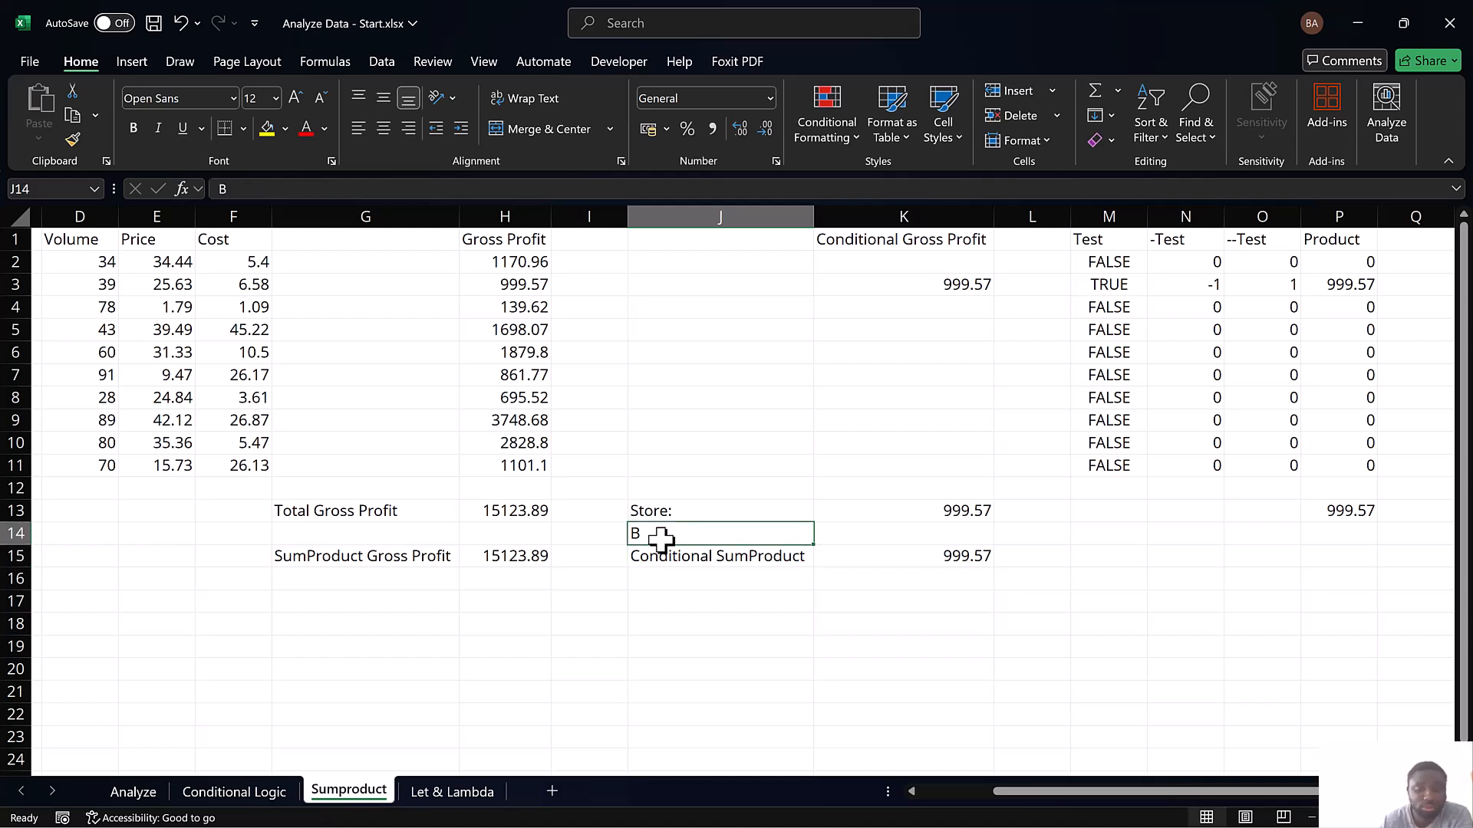
type("Conditional SumProduct")
key("Return")
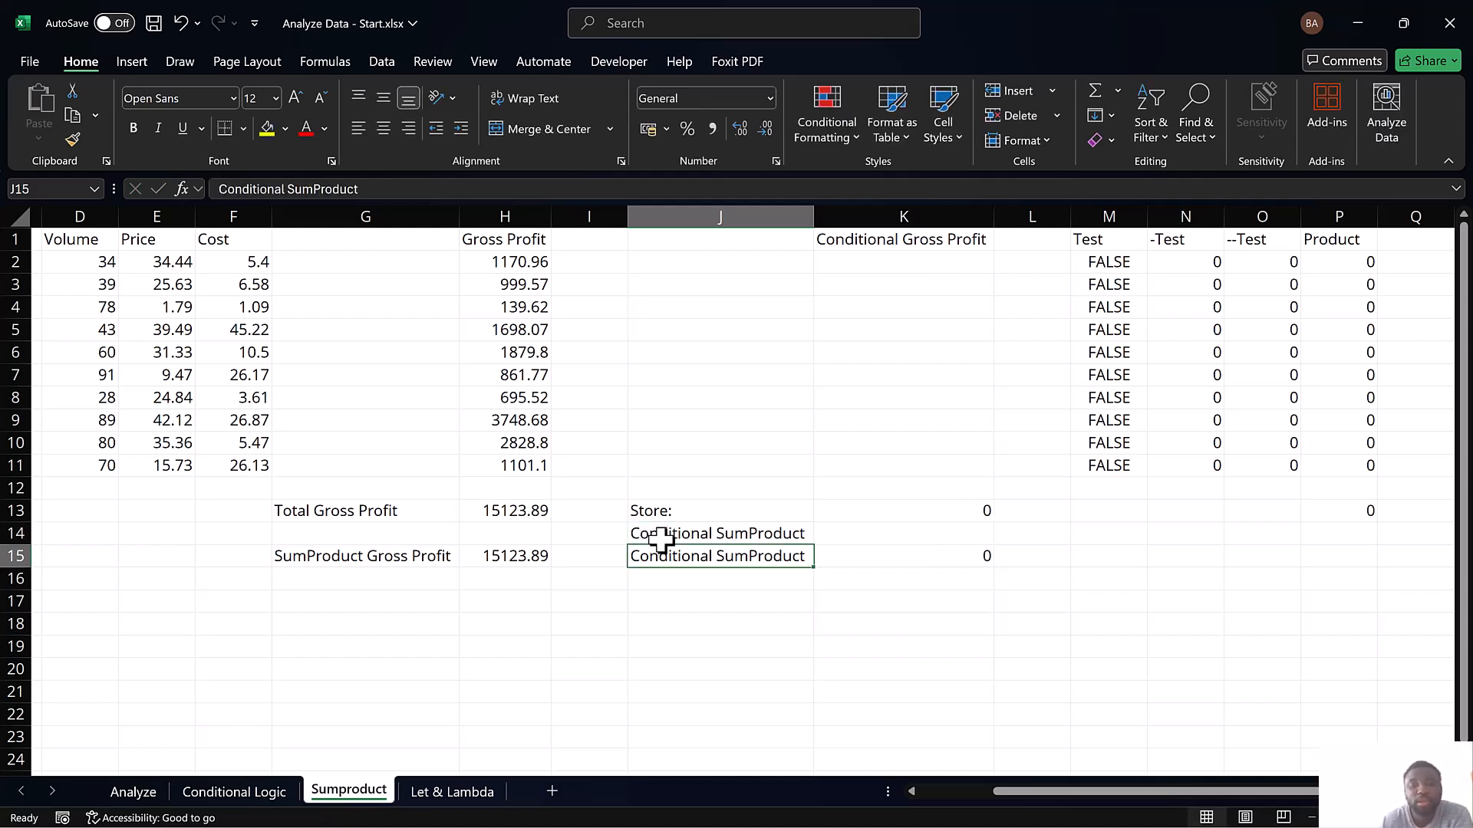
left_click(678, 537)
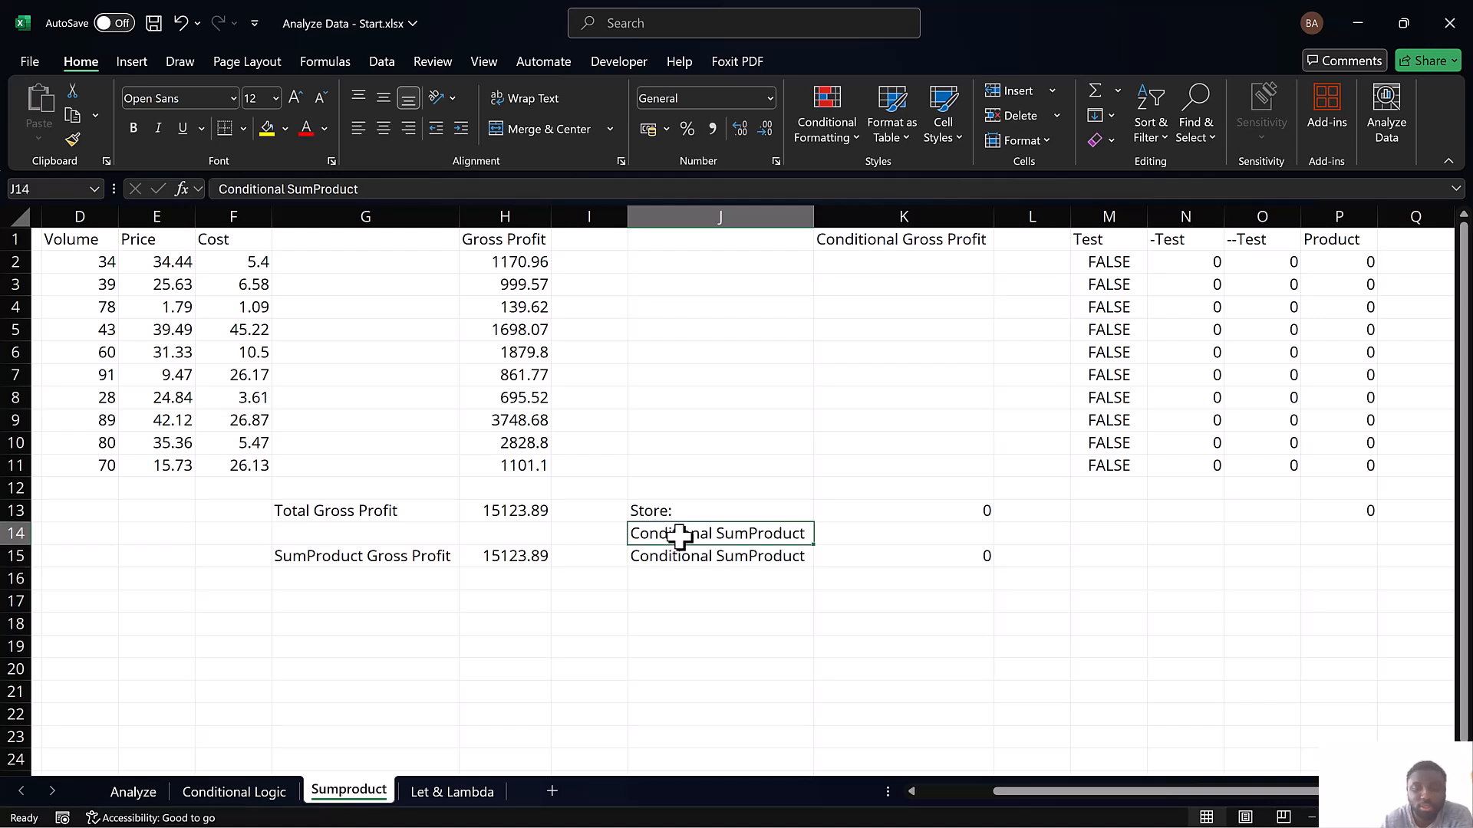
type("C")
key("BackSpace")
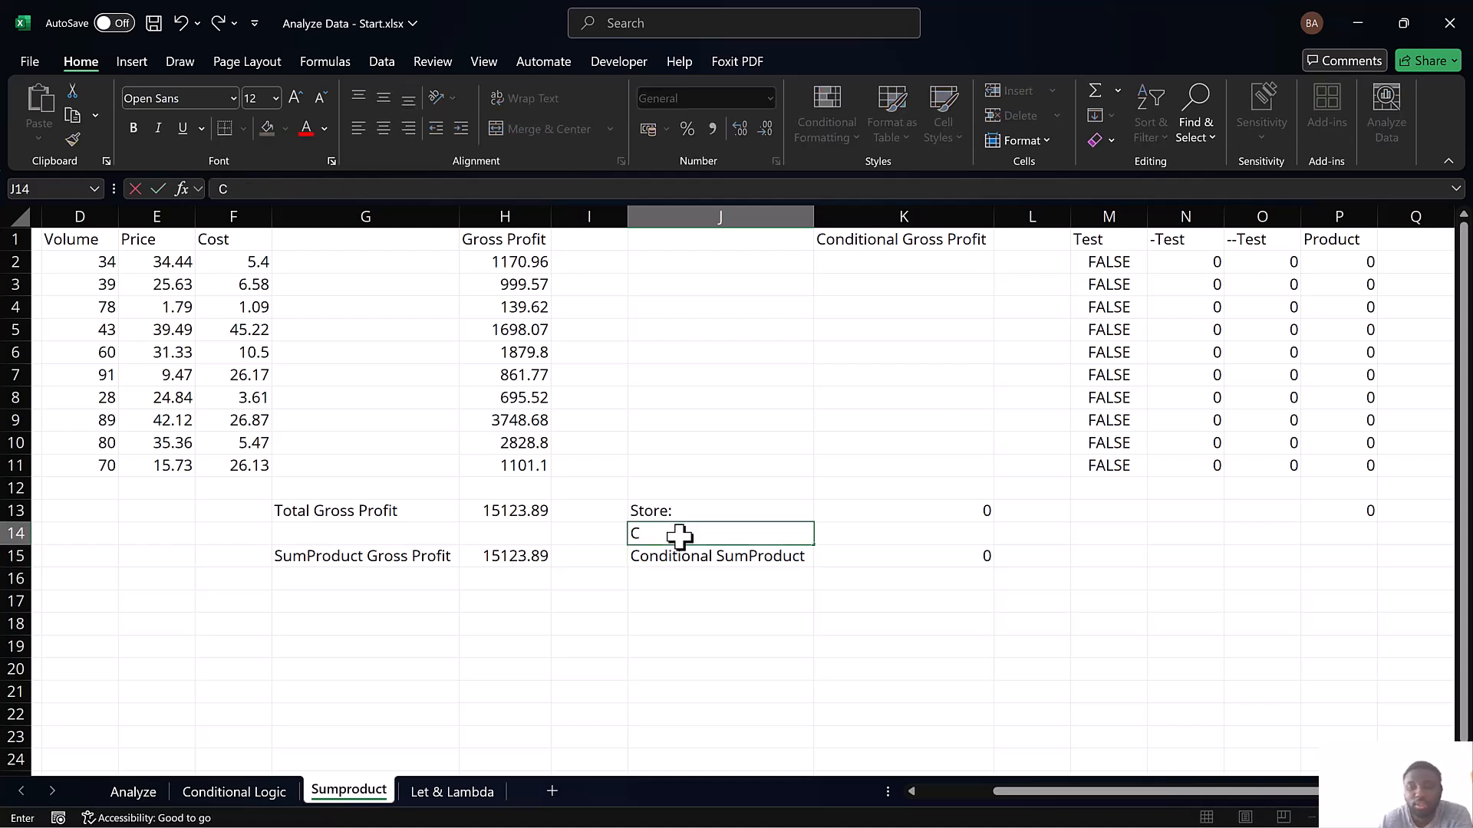
key("Return")
Set the store criterion in J14 to D and open the Let & Lambda sheet
left_click(672, 531)
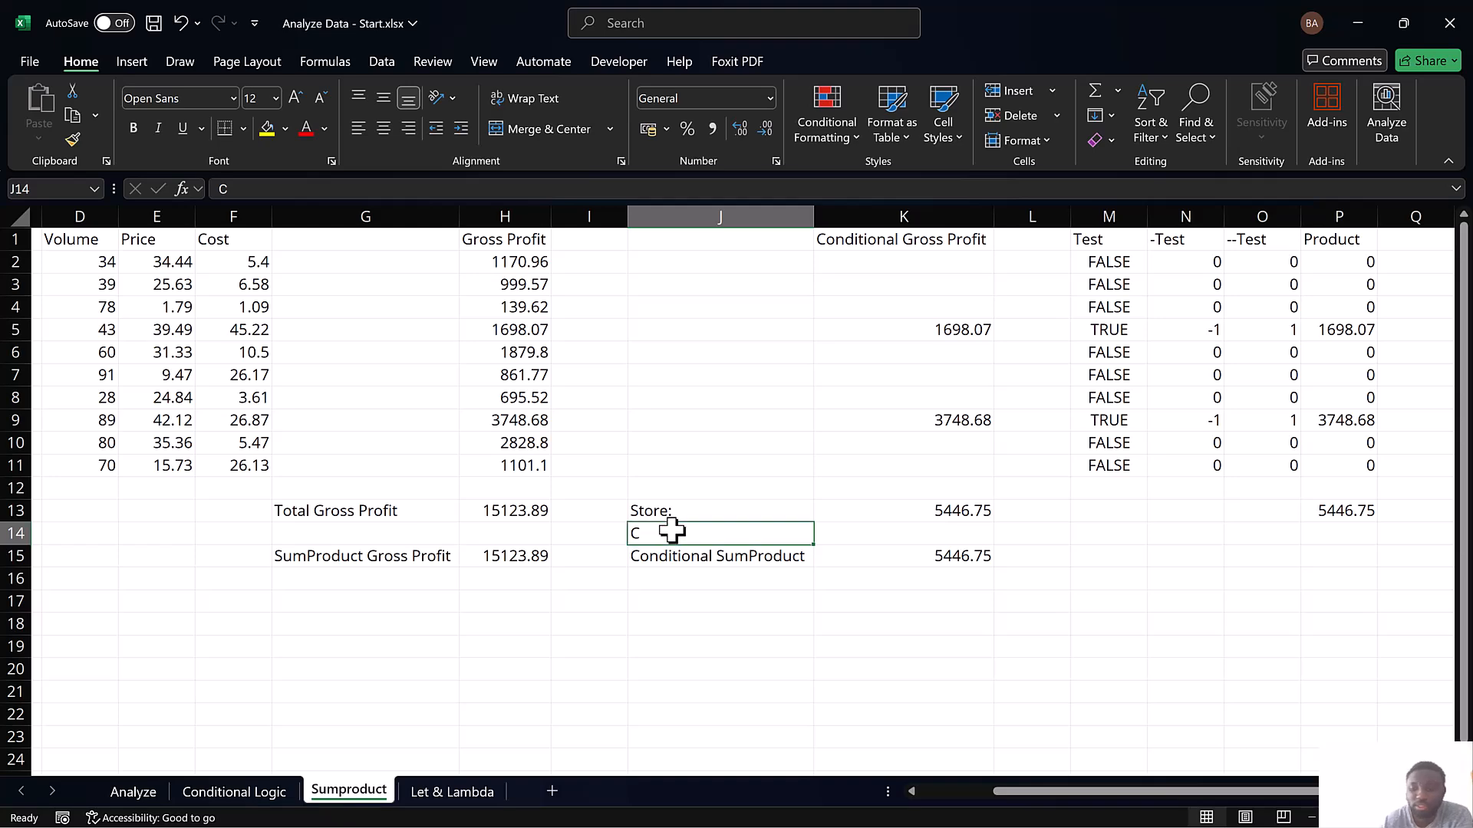
type("D")
key("Return")
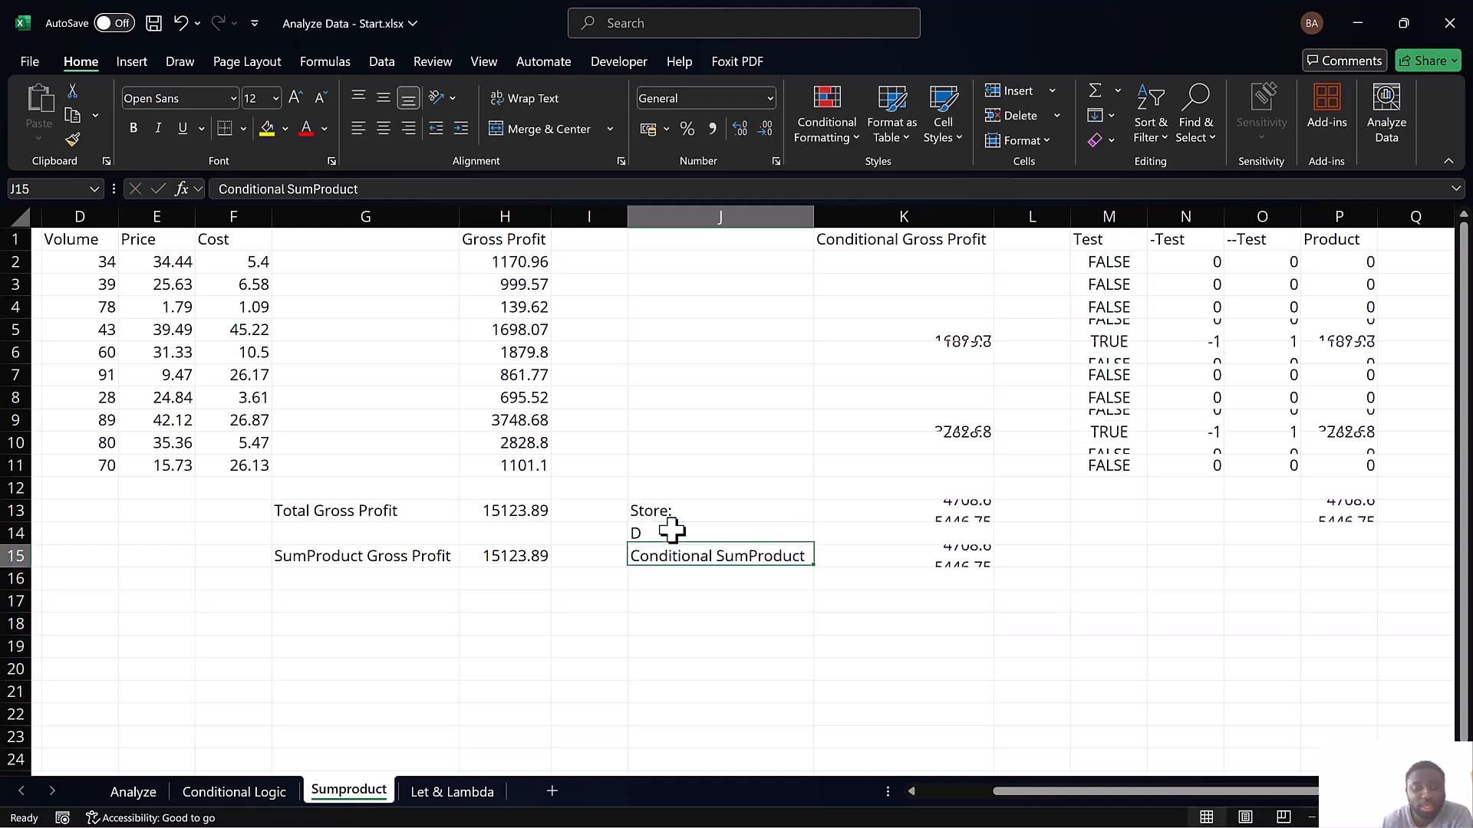
left_click(432, 795)
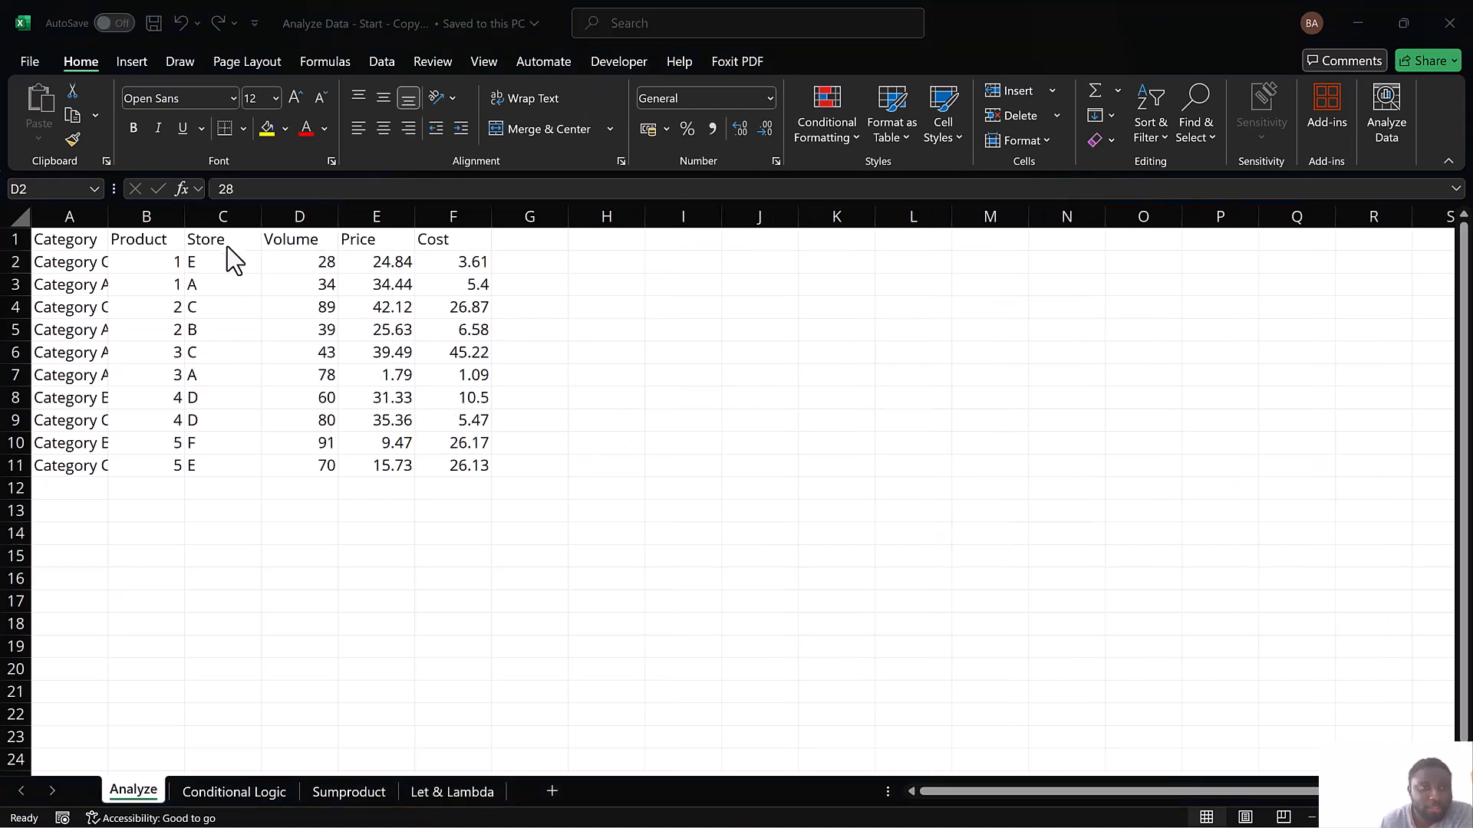
Review the column headers from Category to Cost in the unformatted data on the Analyze sheet
left_click(348, 299)
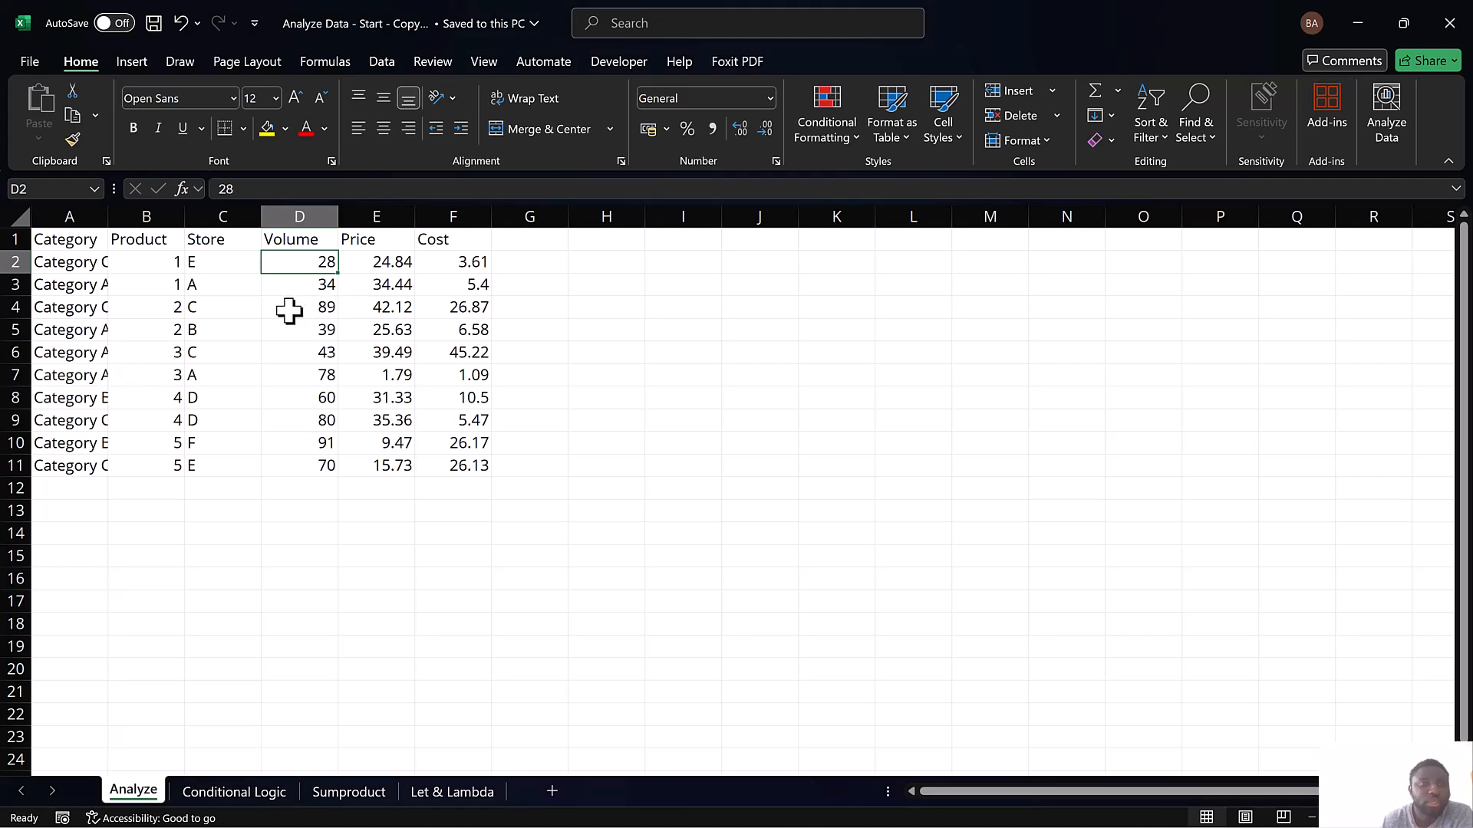
left_click(80, 242)
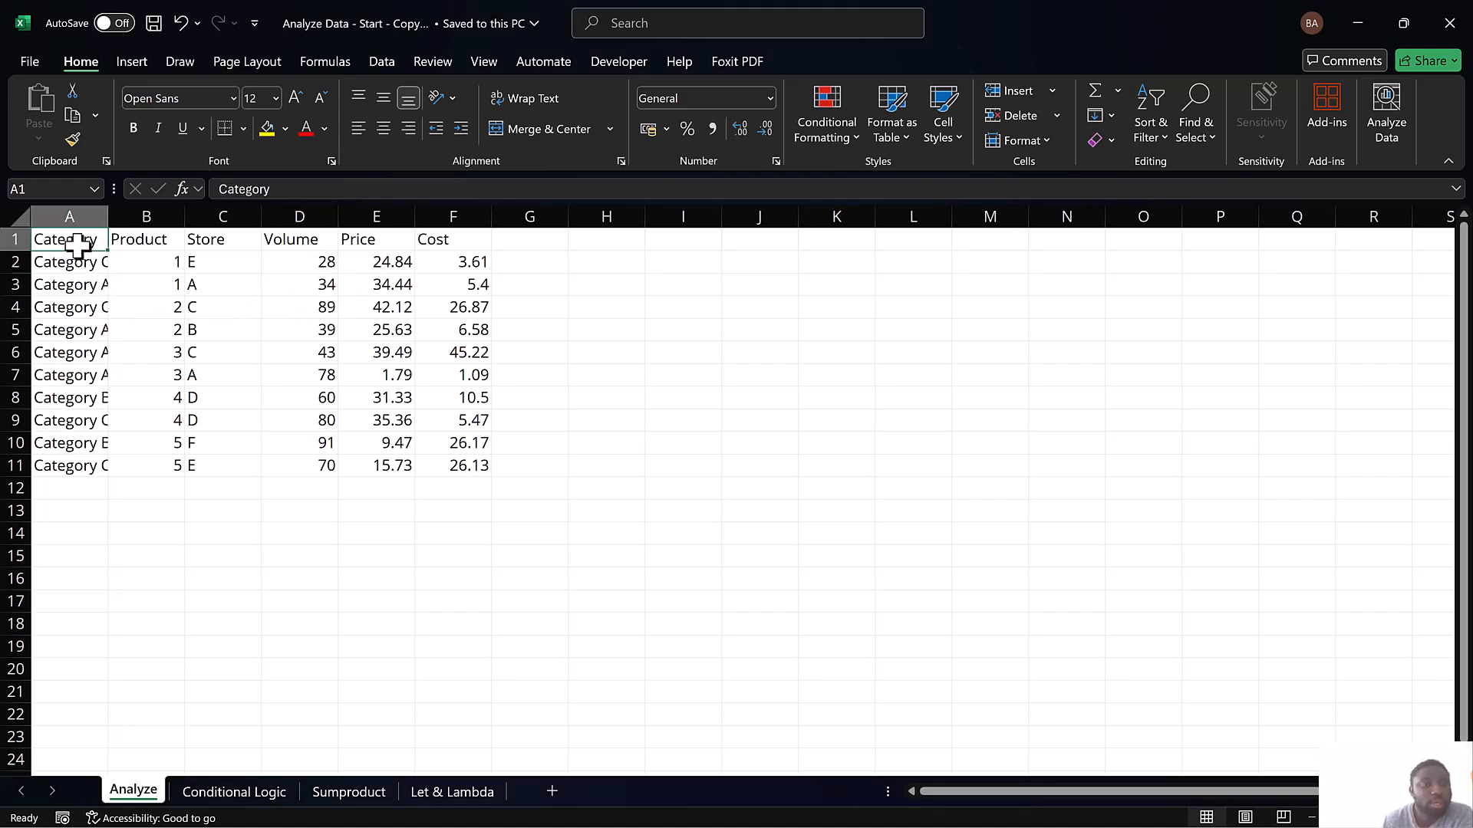
left_click(157, 242)
left_click(208, 244)
left_click(306, 241)
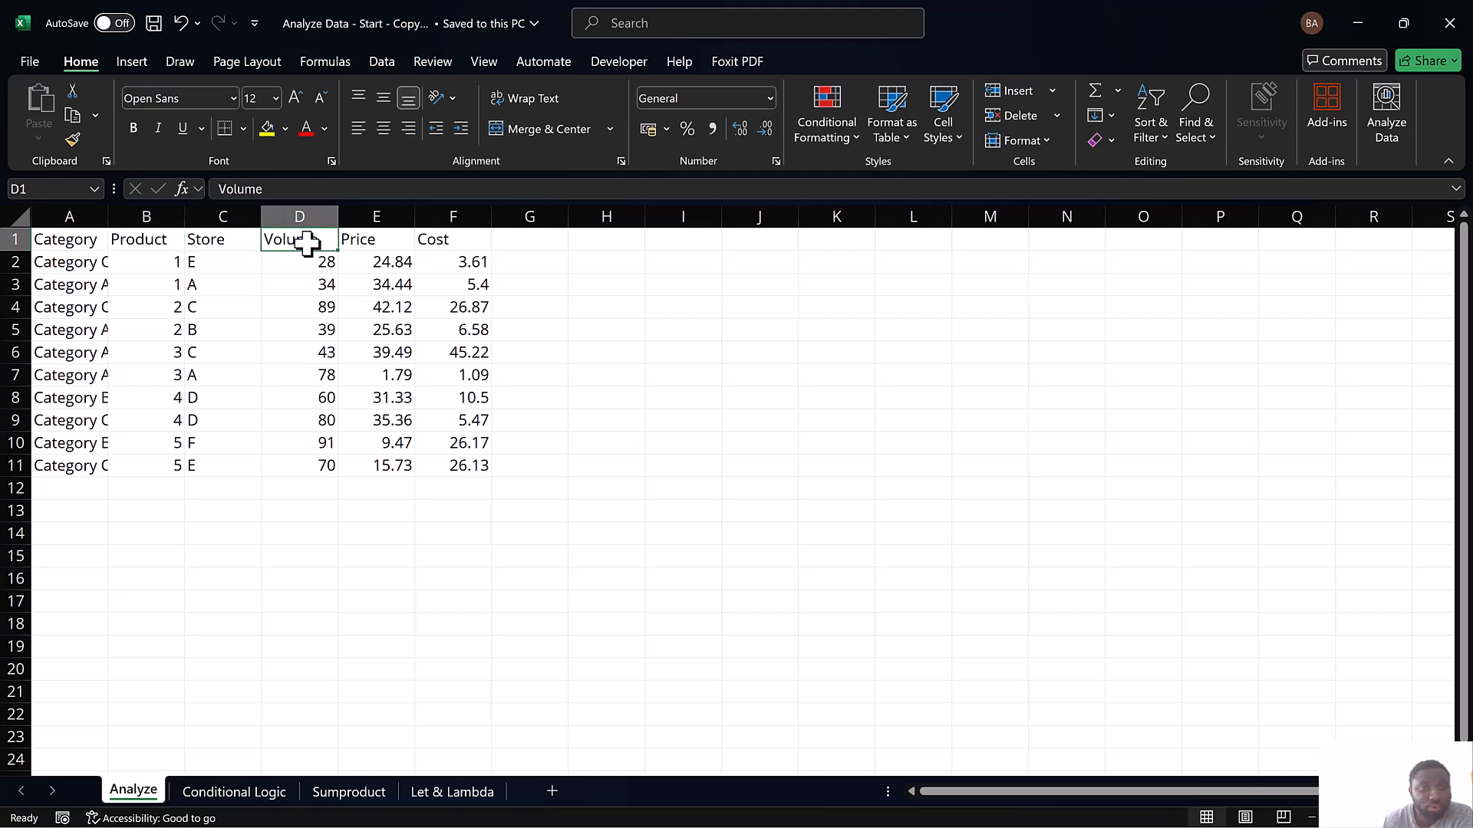
left_click(363, 241)
left_click(429, 242)
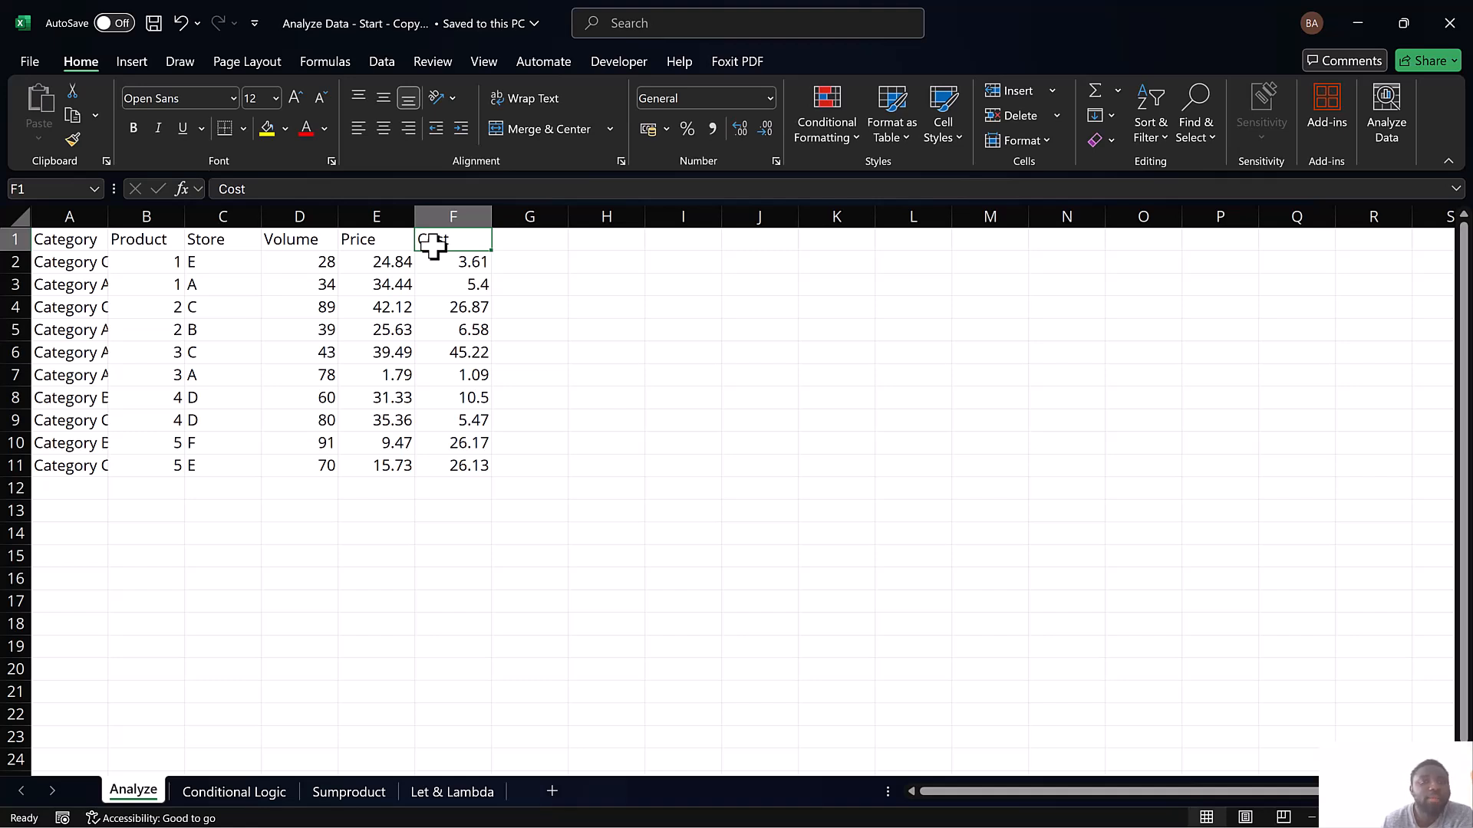
Apply blue solid-fill data bars to the Volume values in D2:D11 with conditional formatting
left_click(294, 255)
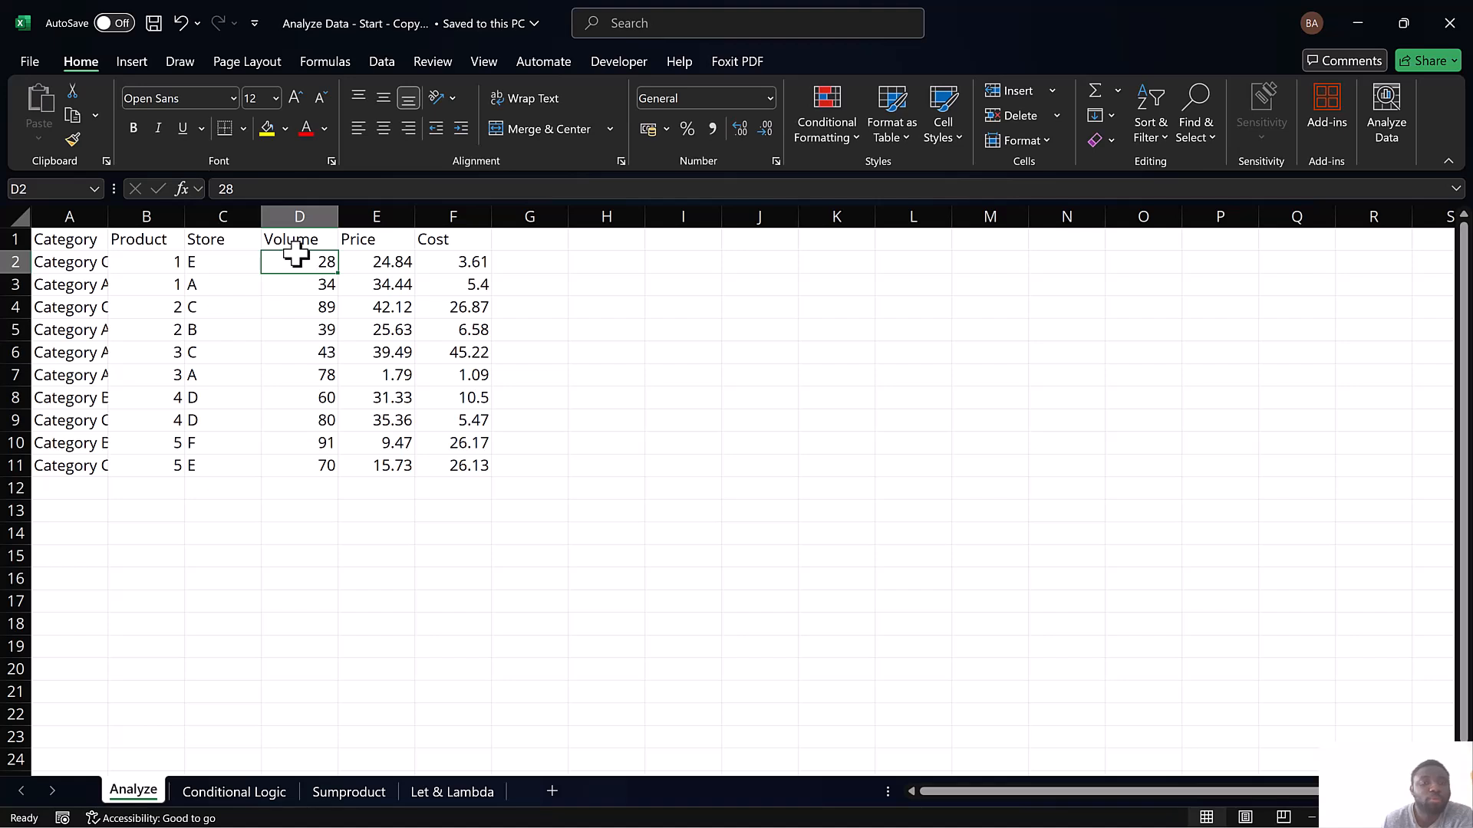
left_click_drag(296, 263, 291, 475)
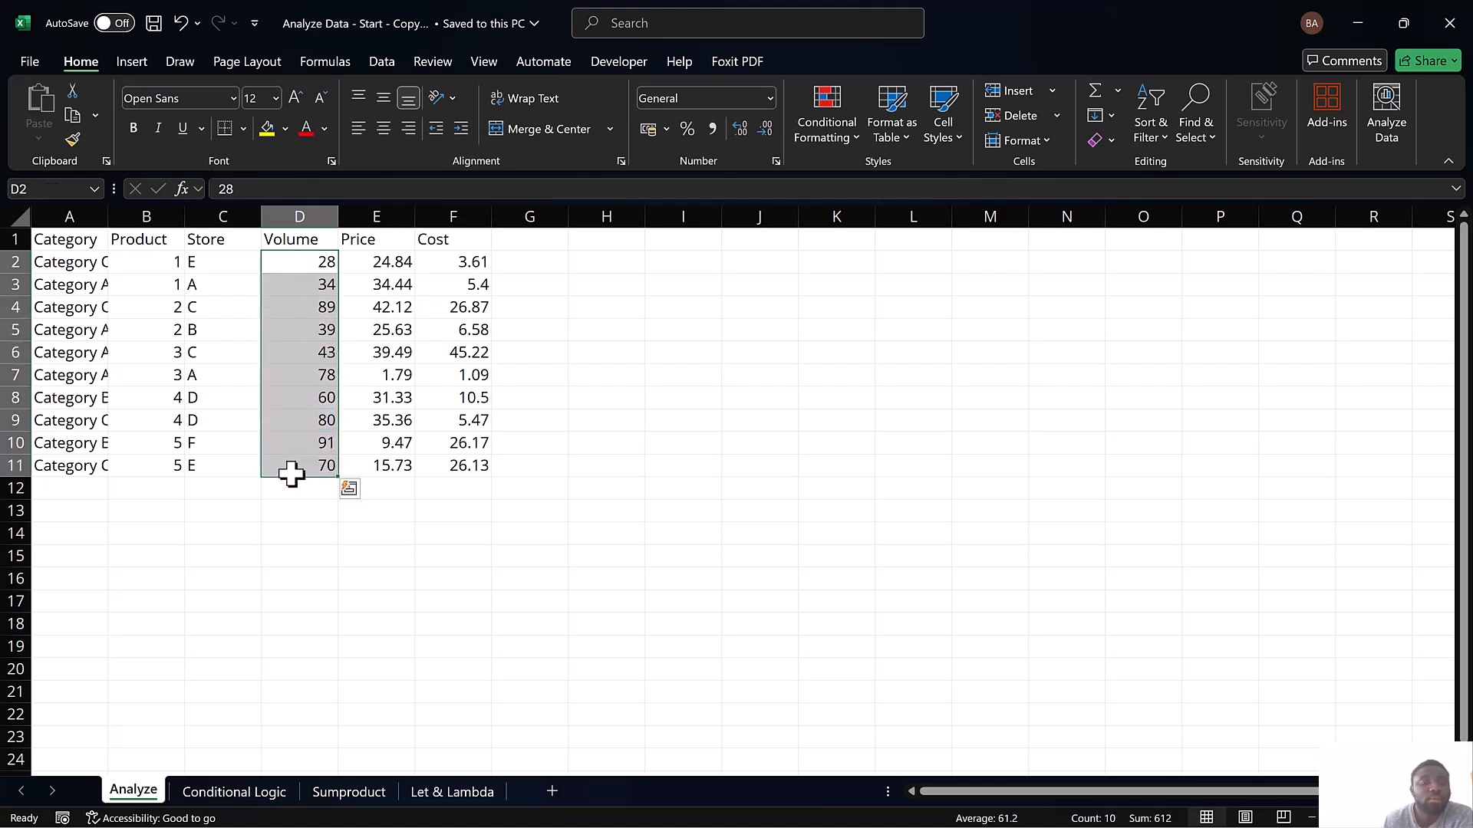
left_click(316, 263)
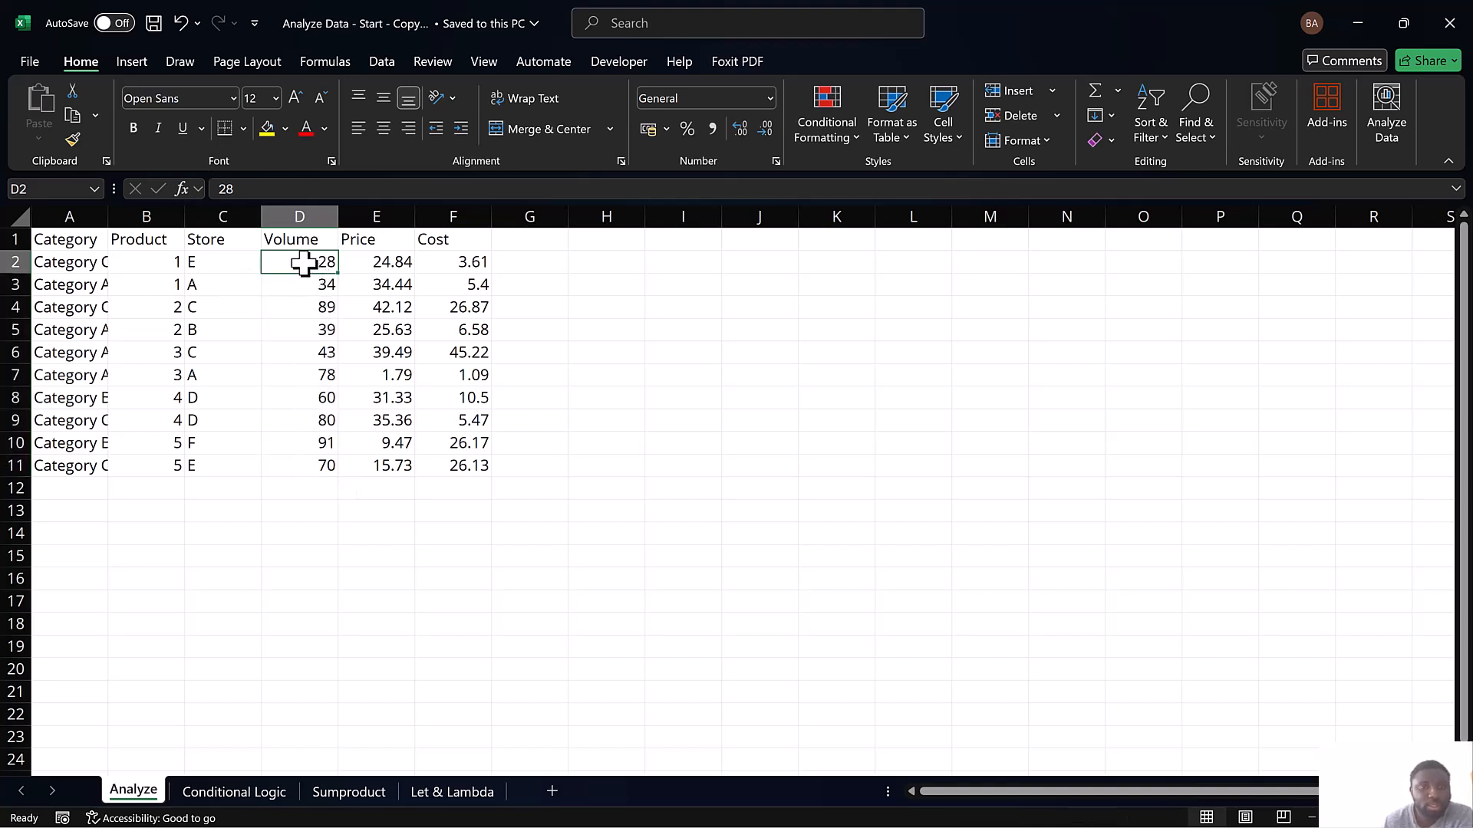
left_click_drag(304, 263, 303, 470)
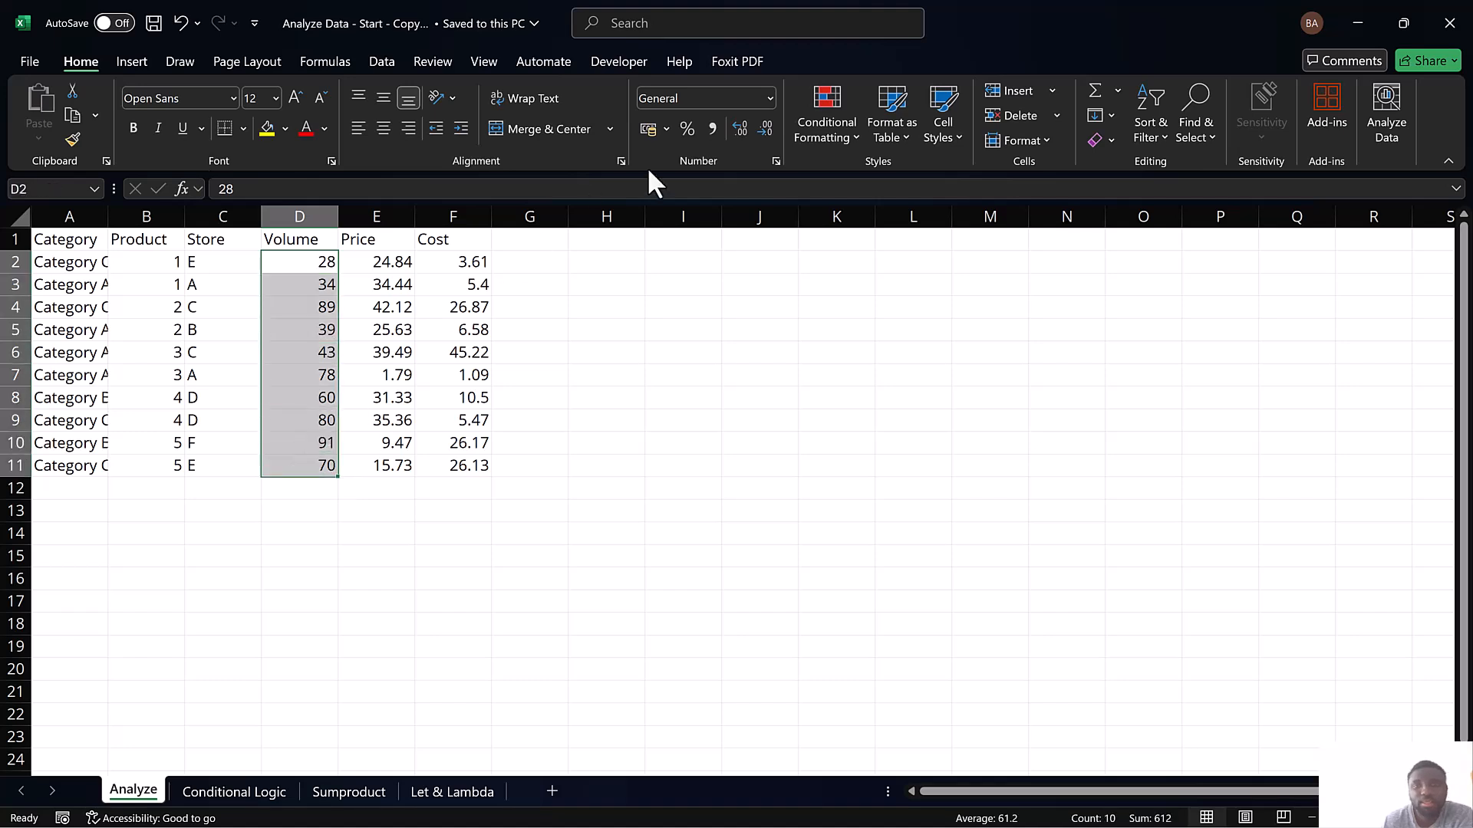
left_click(834, 138)
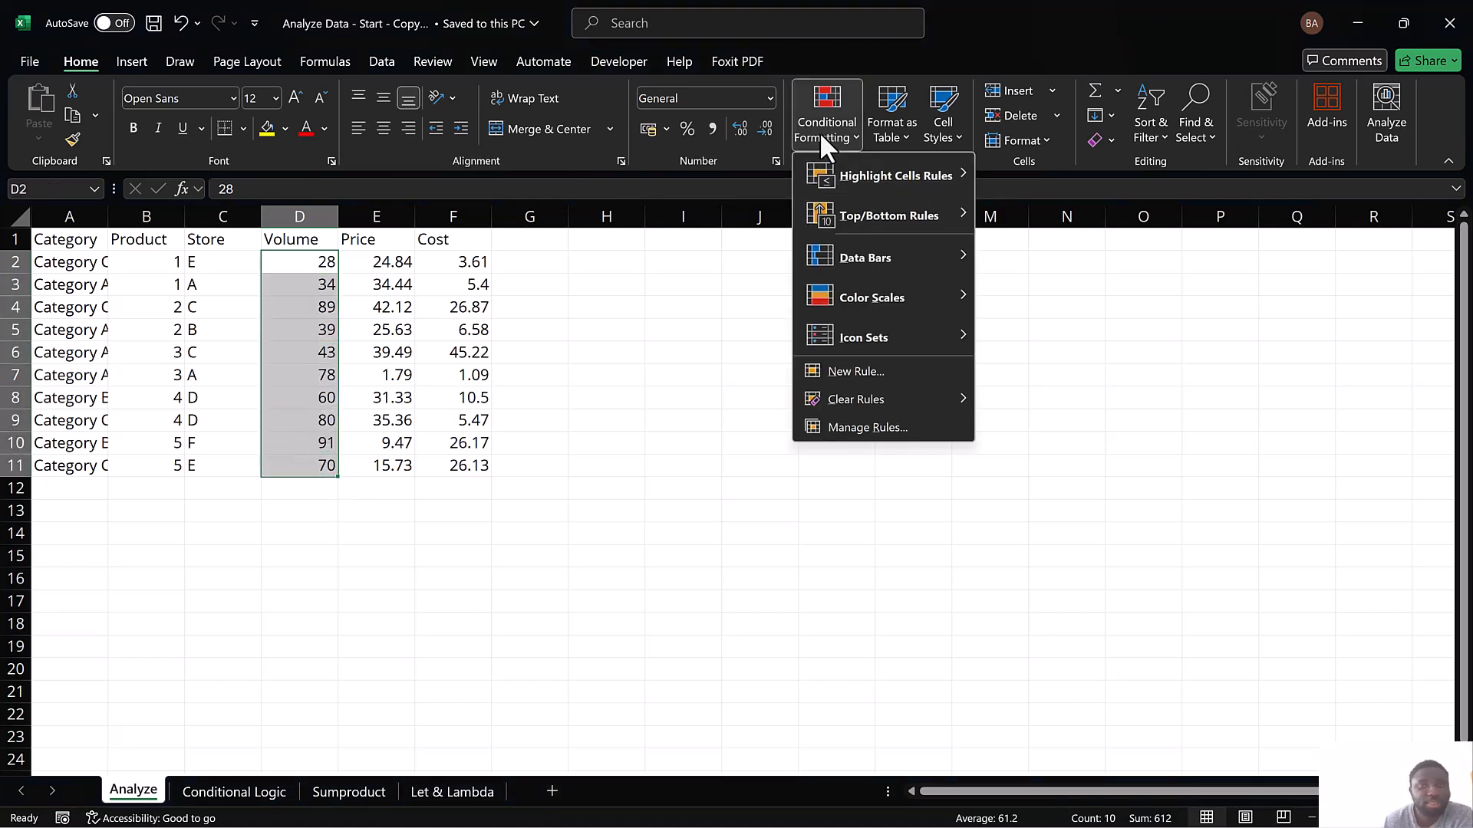
mouse_move(872, 260)
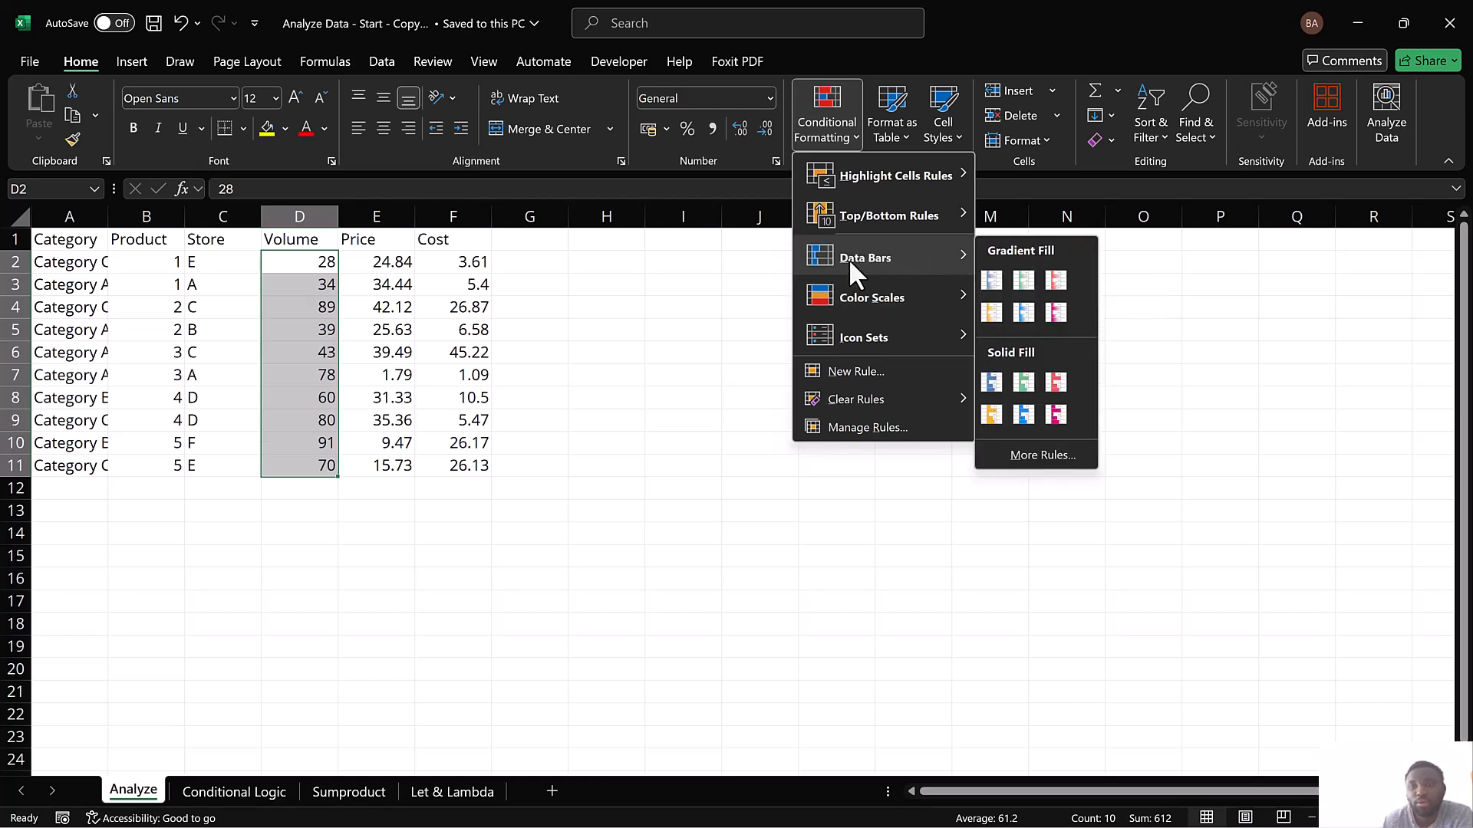
left_click(991, 381)
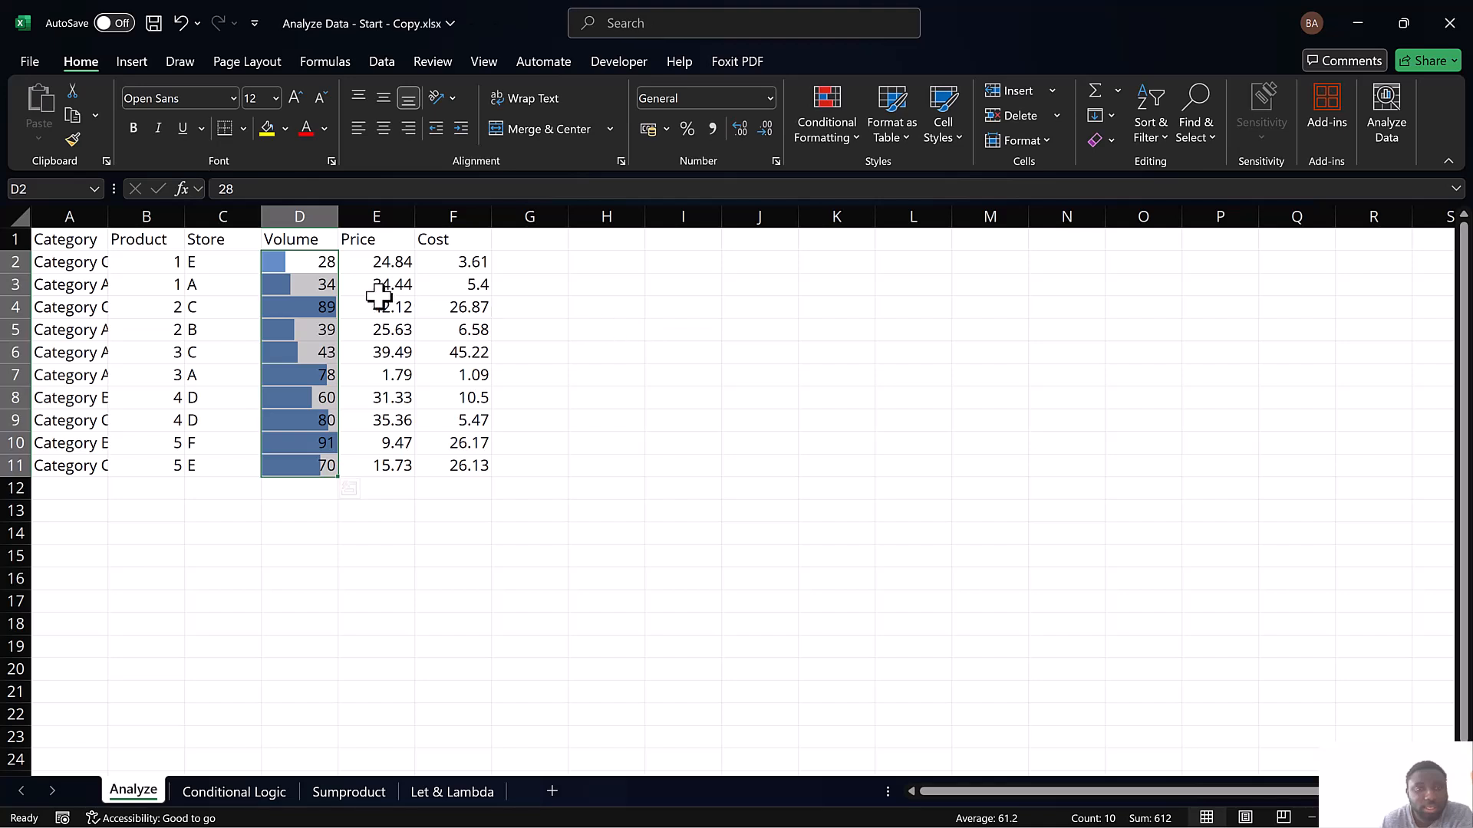
Test the data bars by entering 43 in D2 and 10 in D3, and undo both edits
left_click(324, 303)
left_click(326, 263)
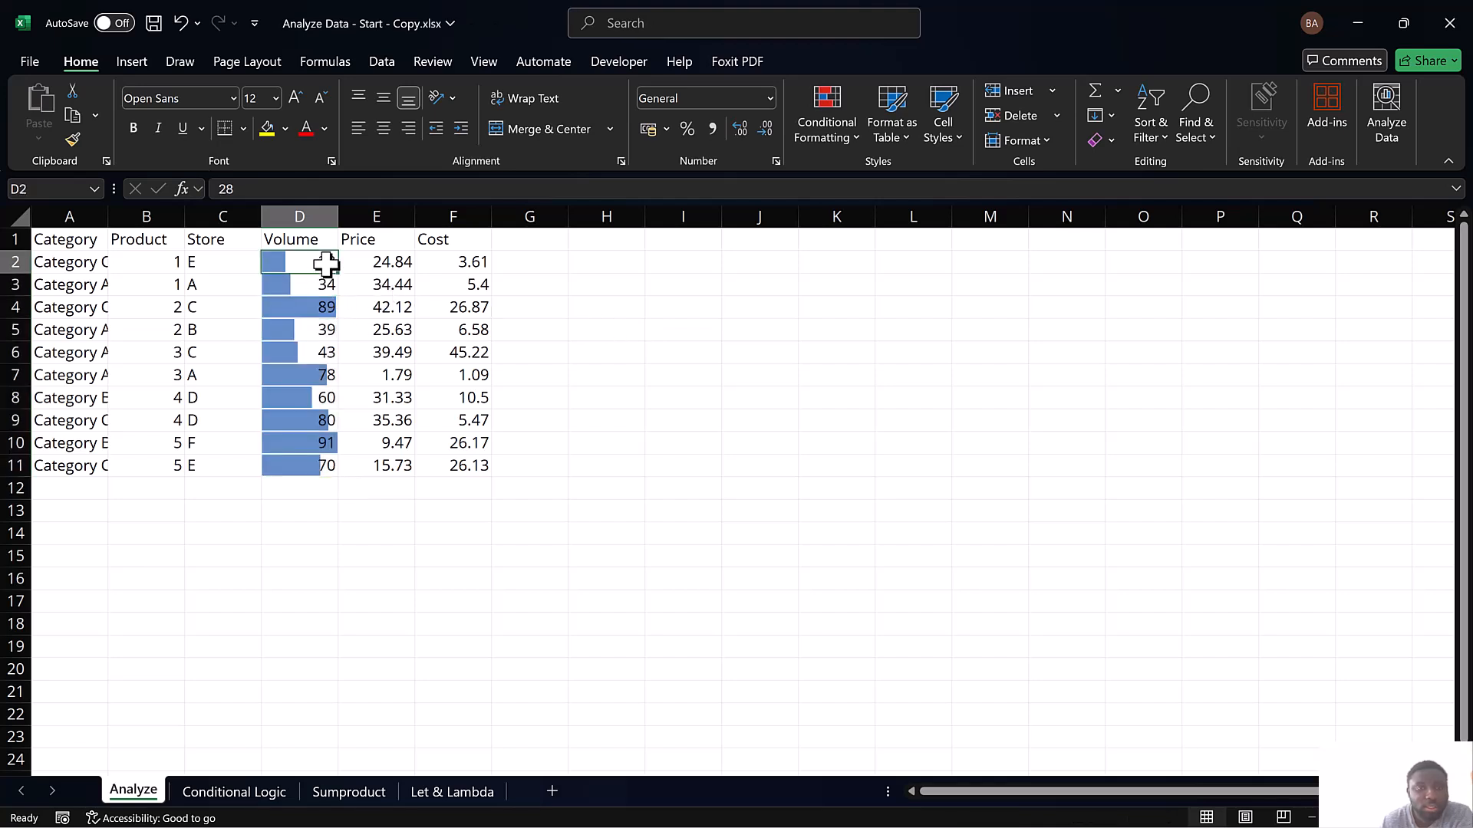
type("43")
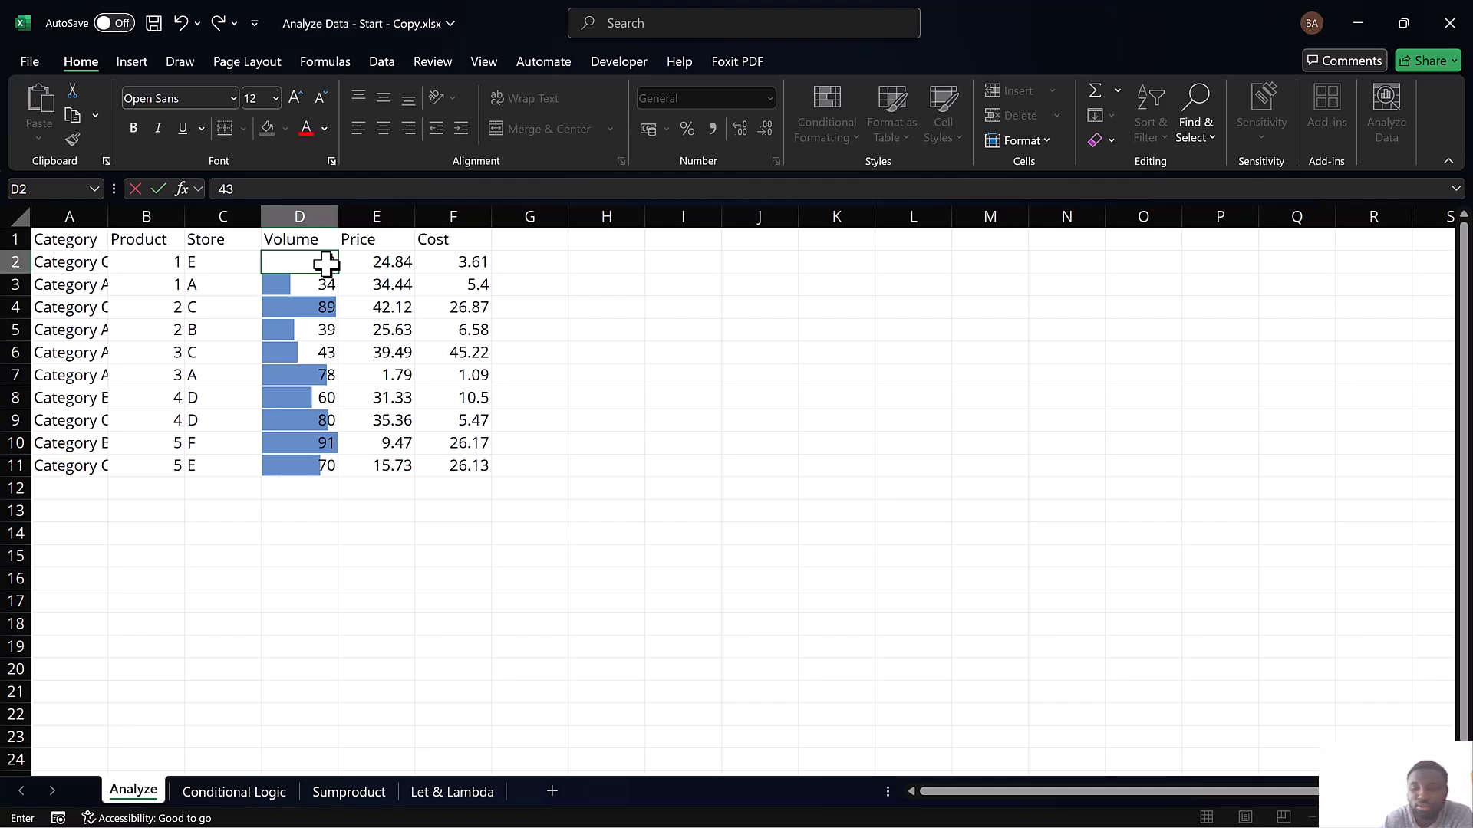
key("Return")
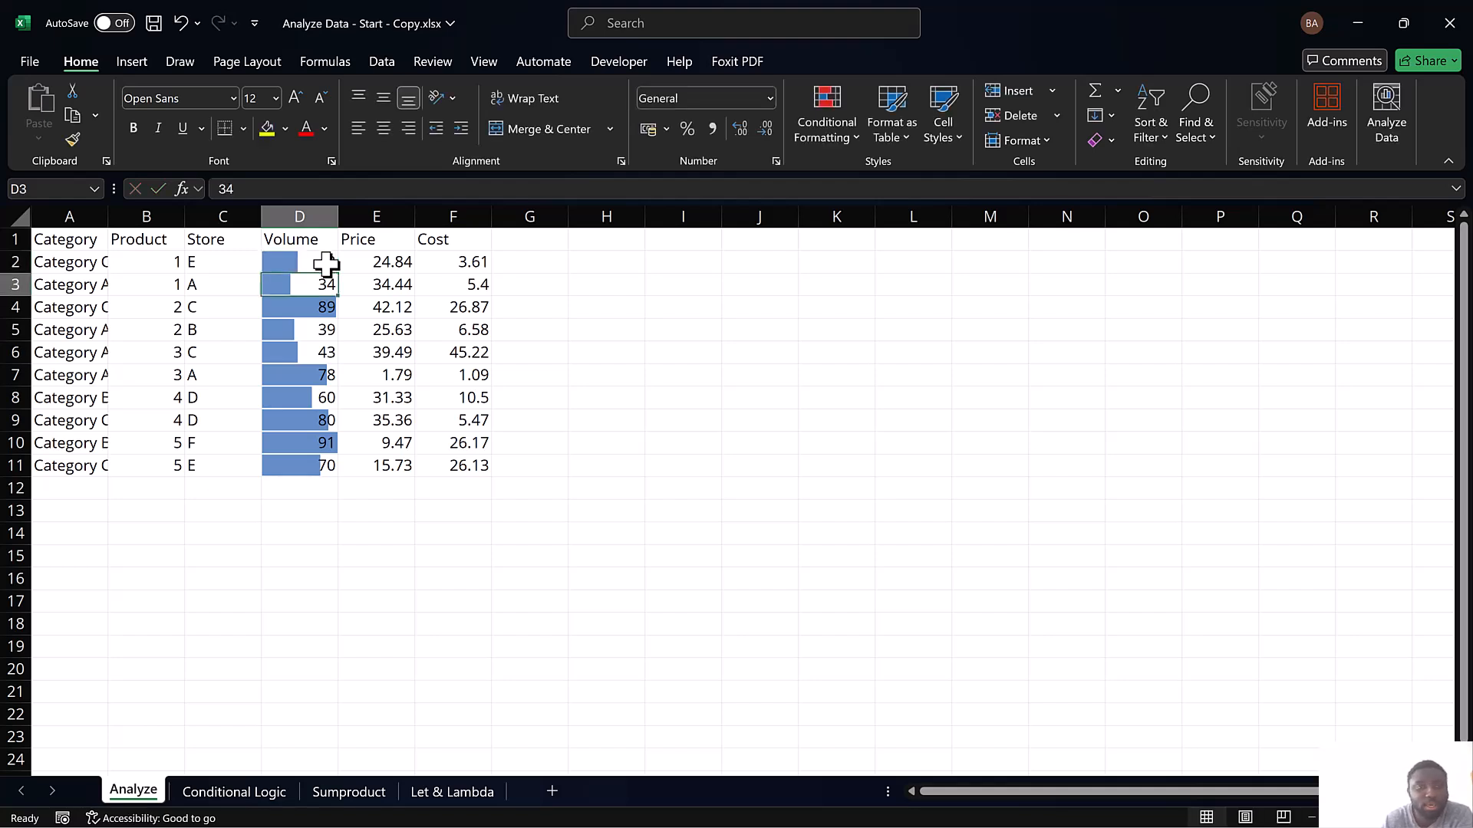
type("10")
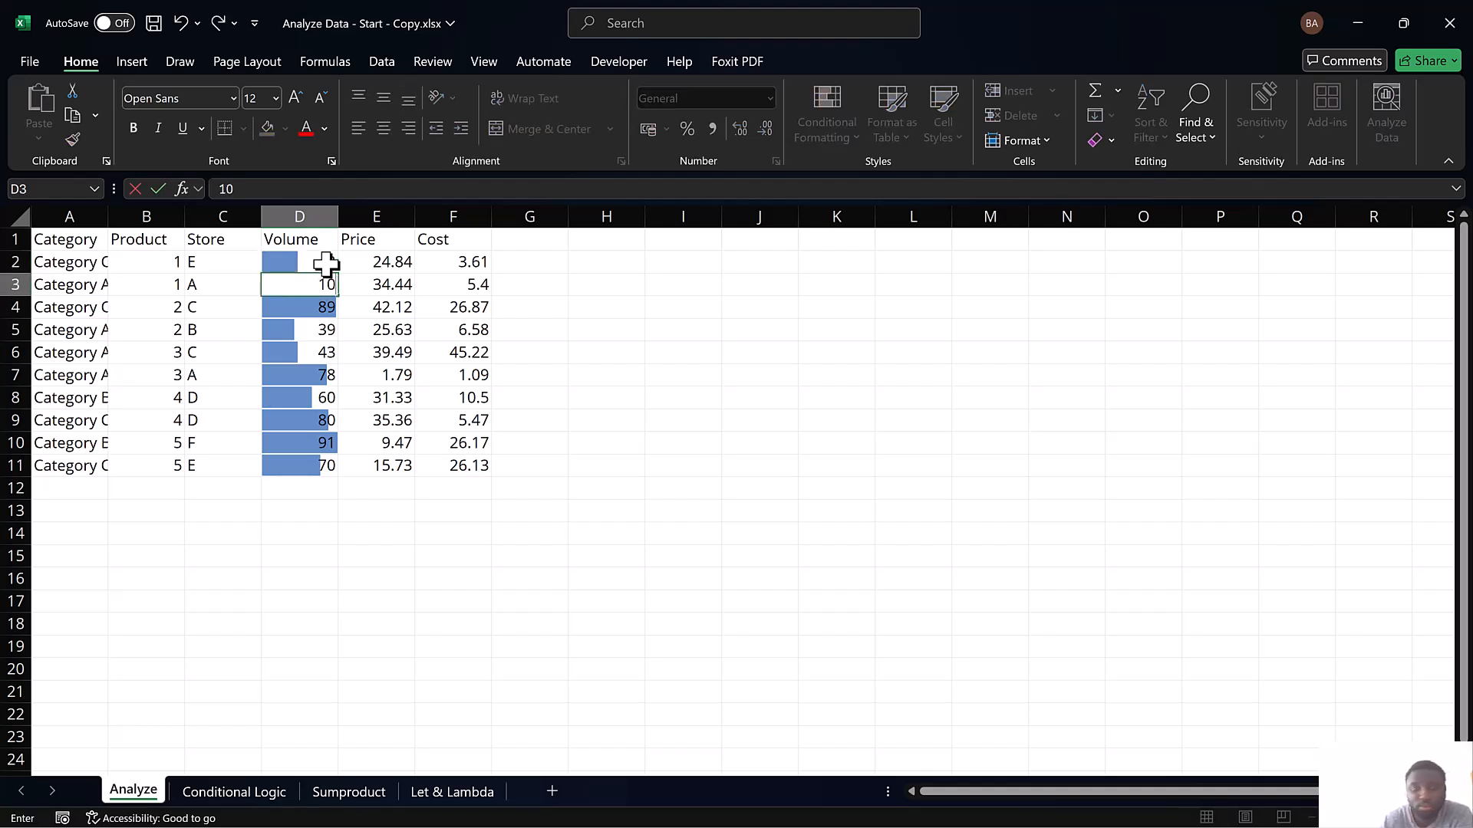
key("Return")
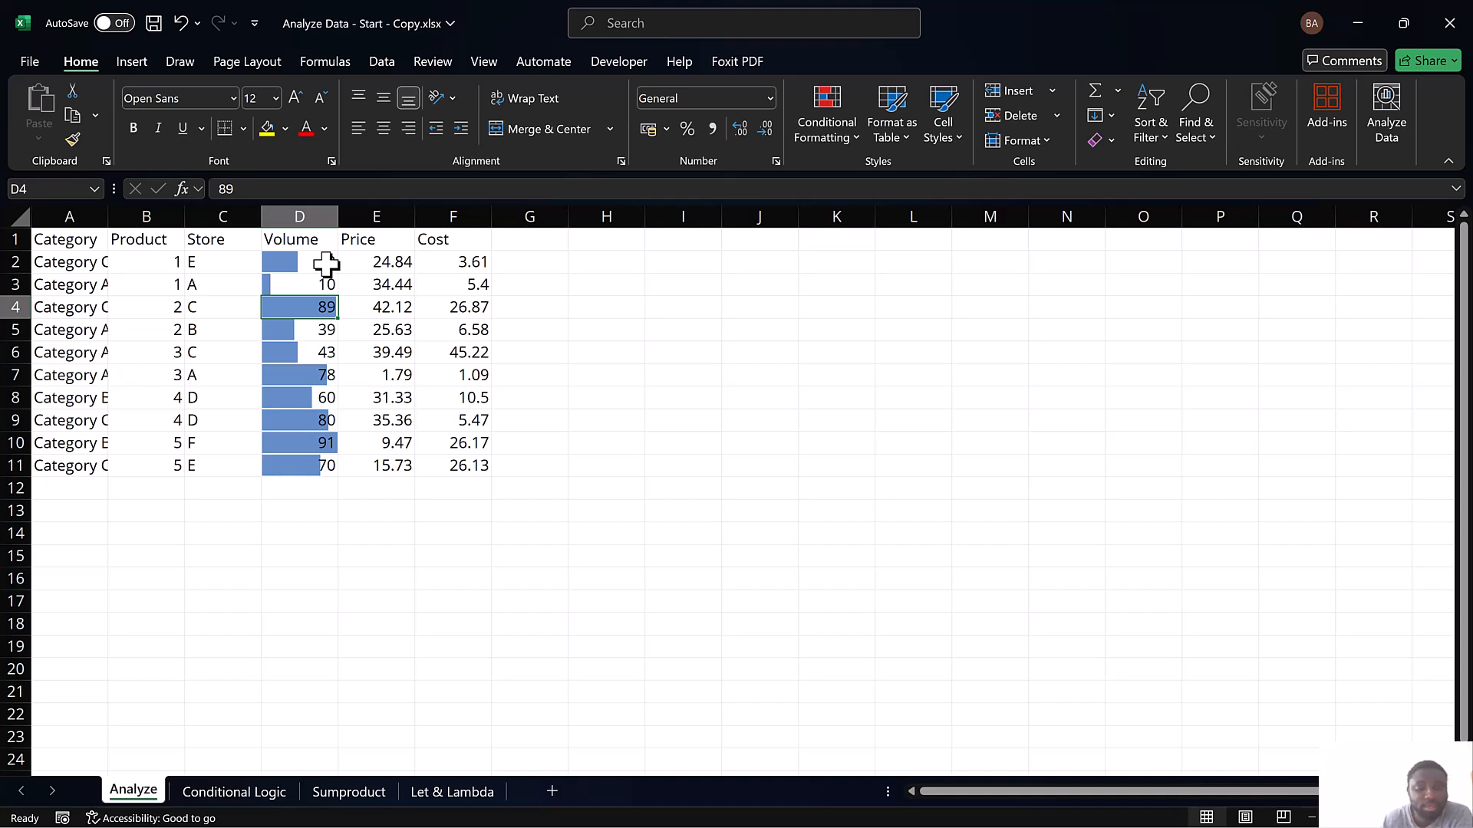
key("ctrl+z")
key("ctrl+z")
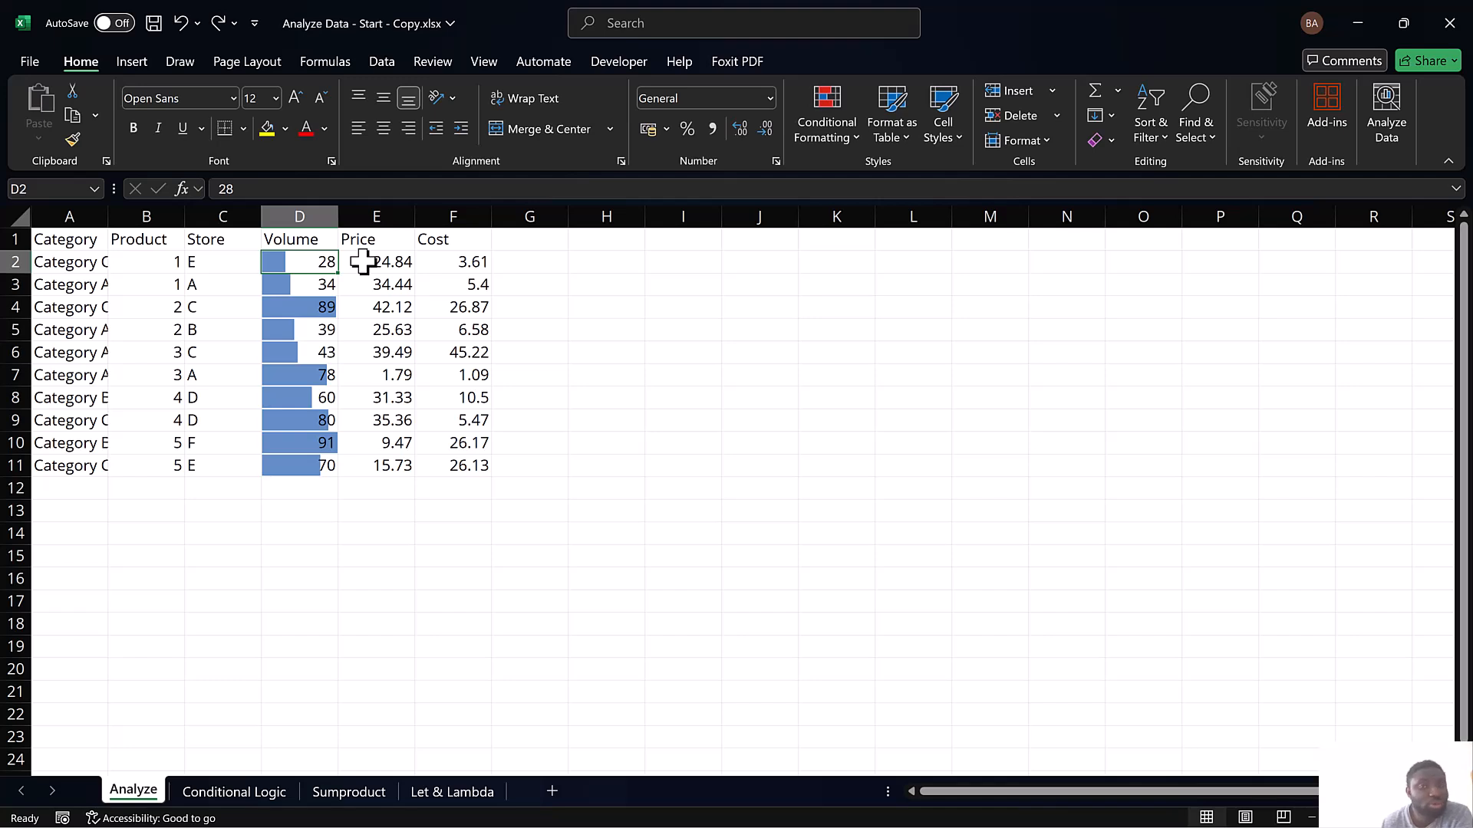
Apply the Green-Yellow-Red color scale to the Price values in E2:E11 with conditional formatting
left_click_drag(381, 263, 384, 463)
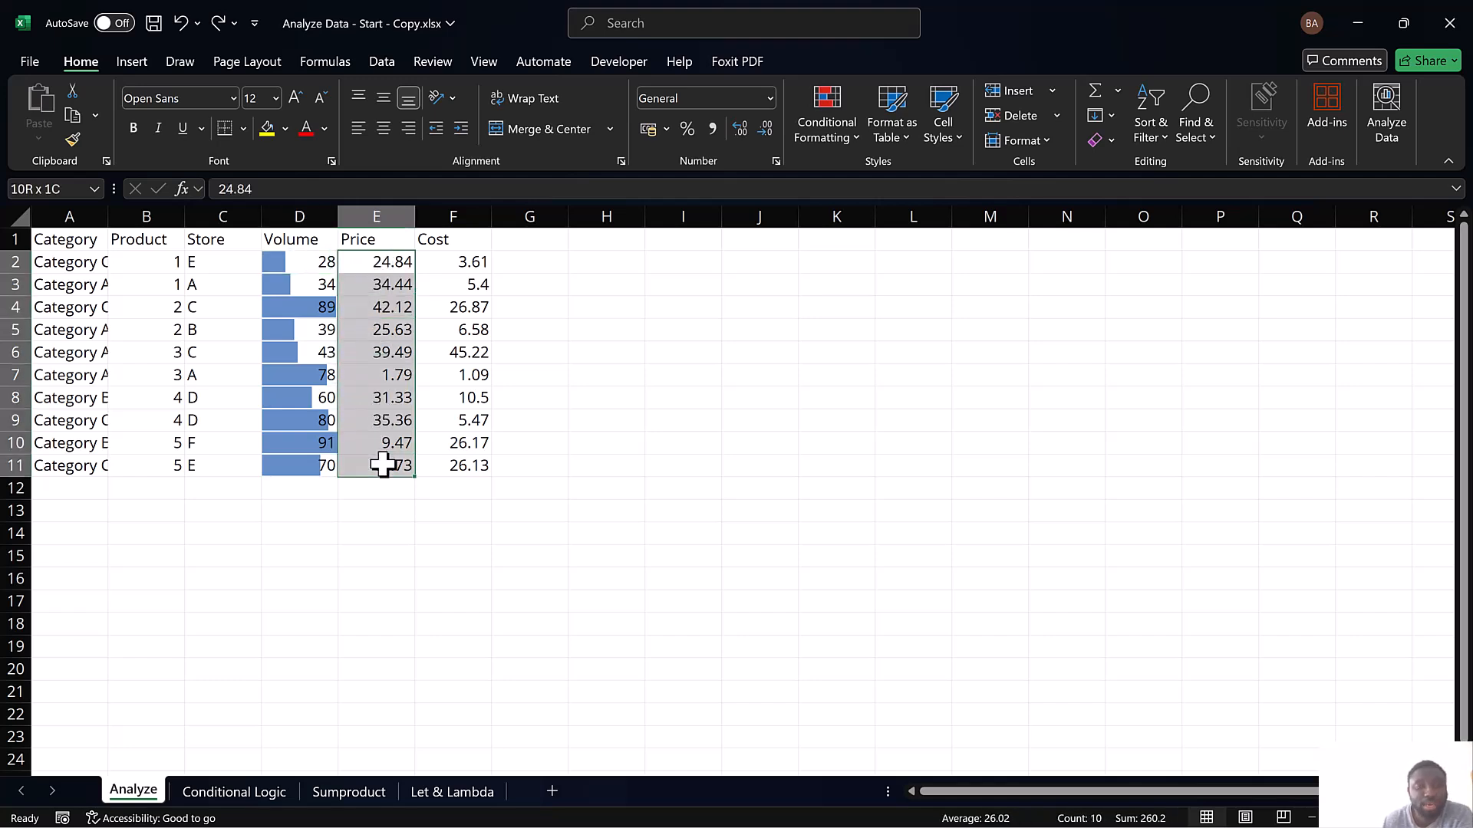
left_click(837, 122)
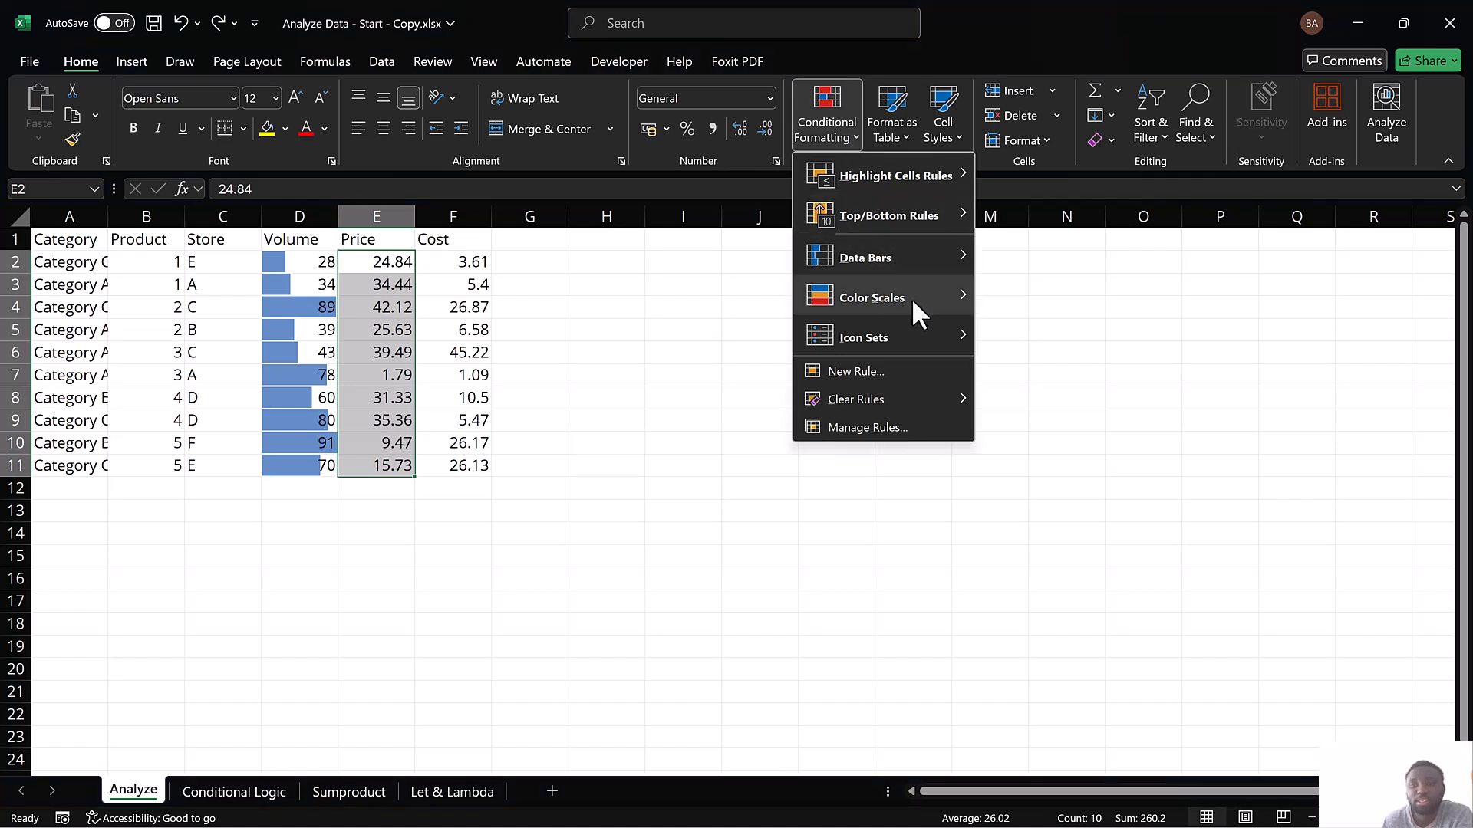
mouse_move(909, 299)
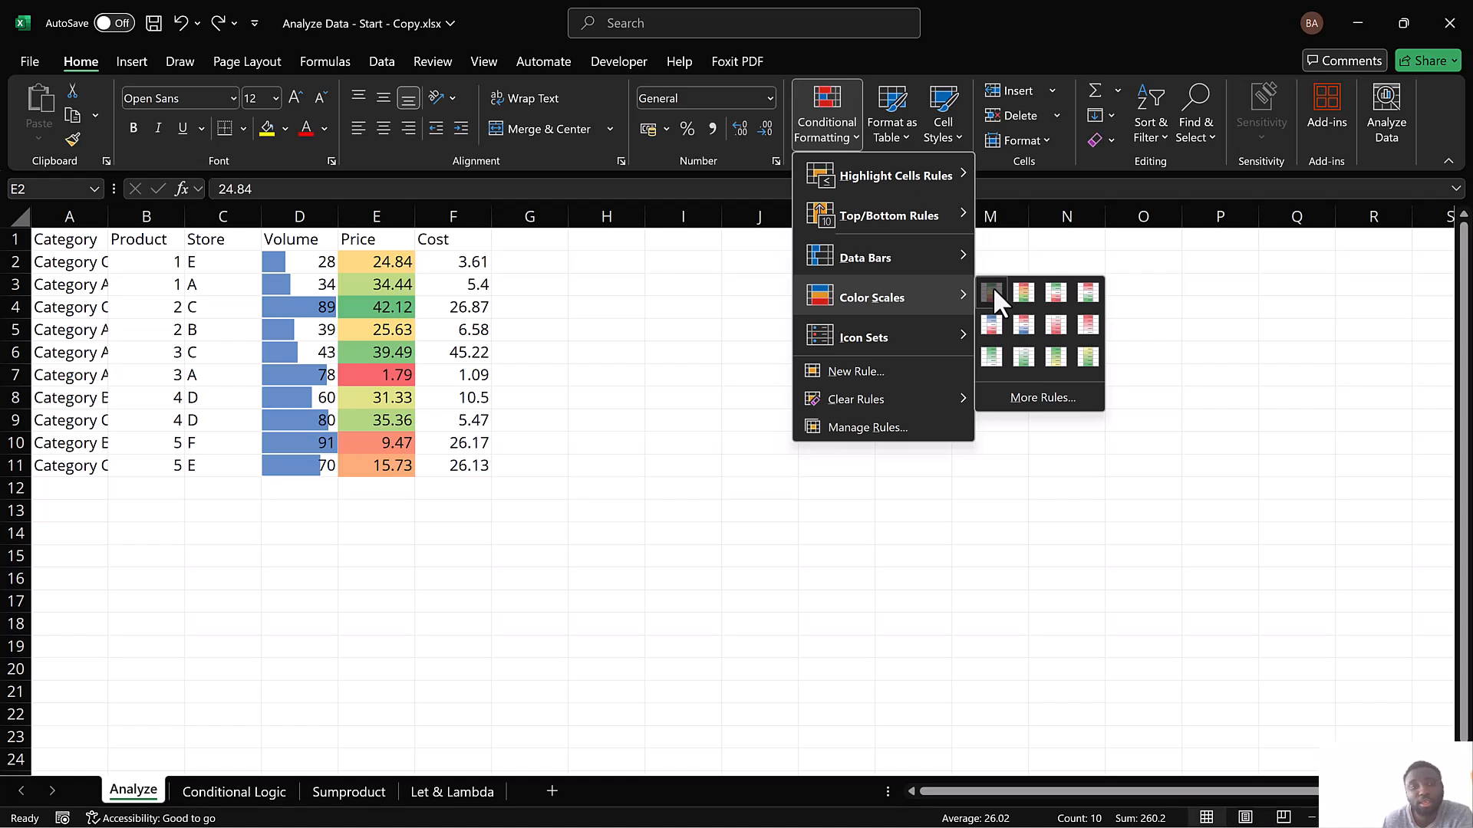
left_click(993, 289)
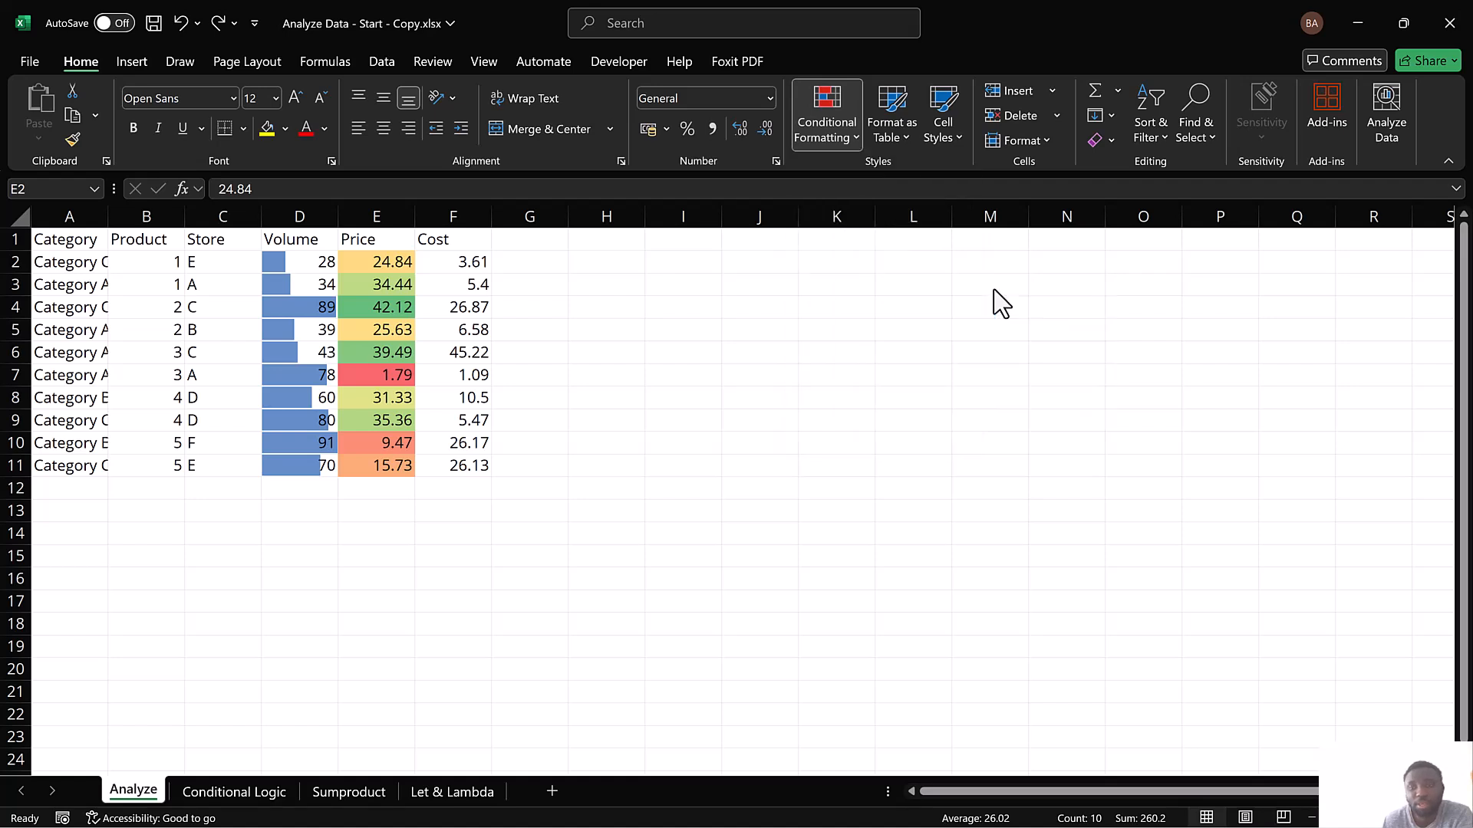
Try the 2-Color Scale style on the Price color scale rule and set it back to 3-Color Scale
left_click(837, 143)
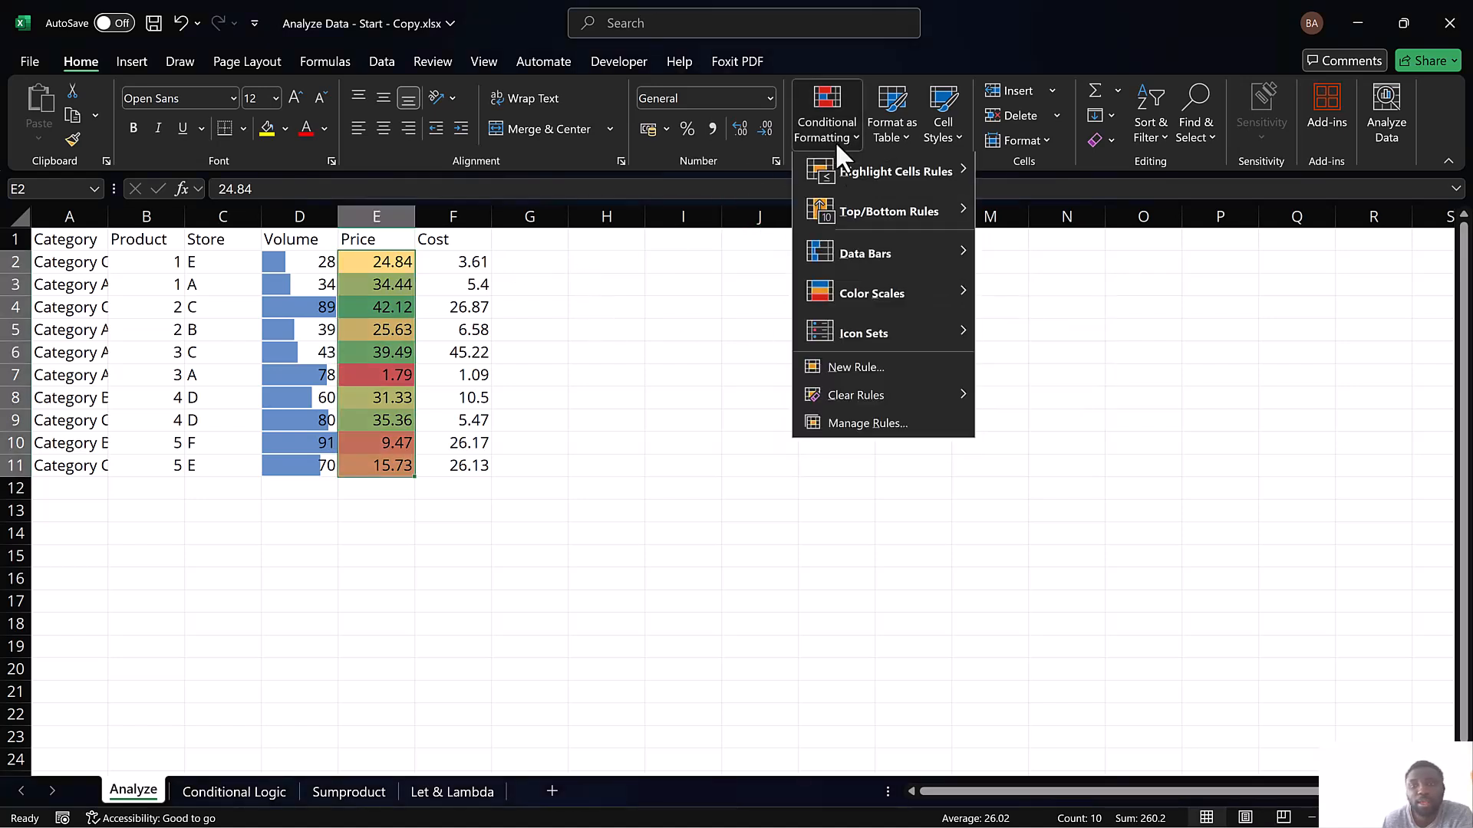
left_click(862, 430)
left_click(739, 342)
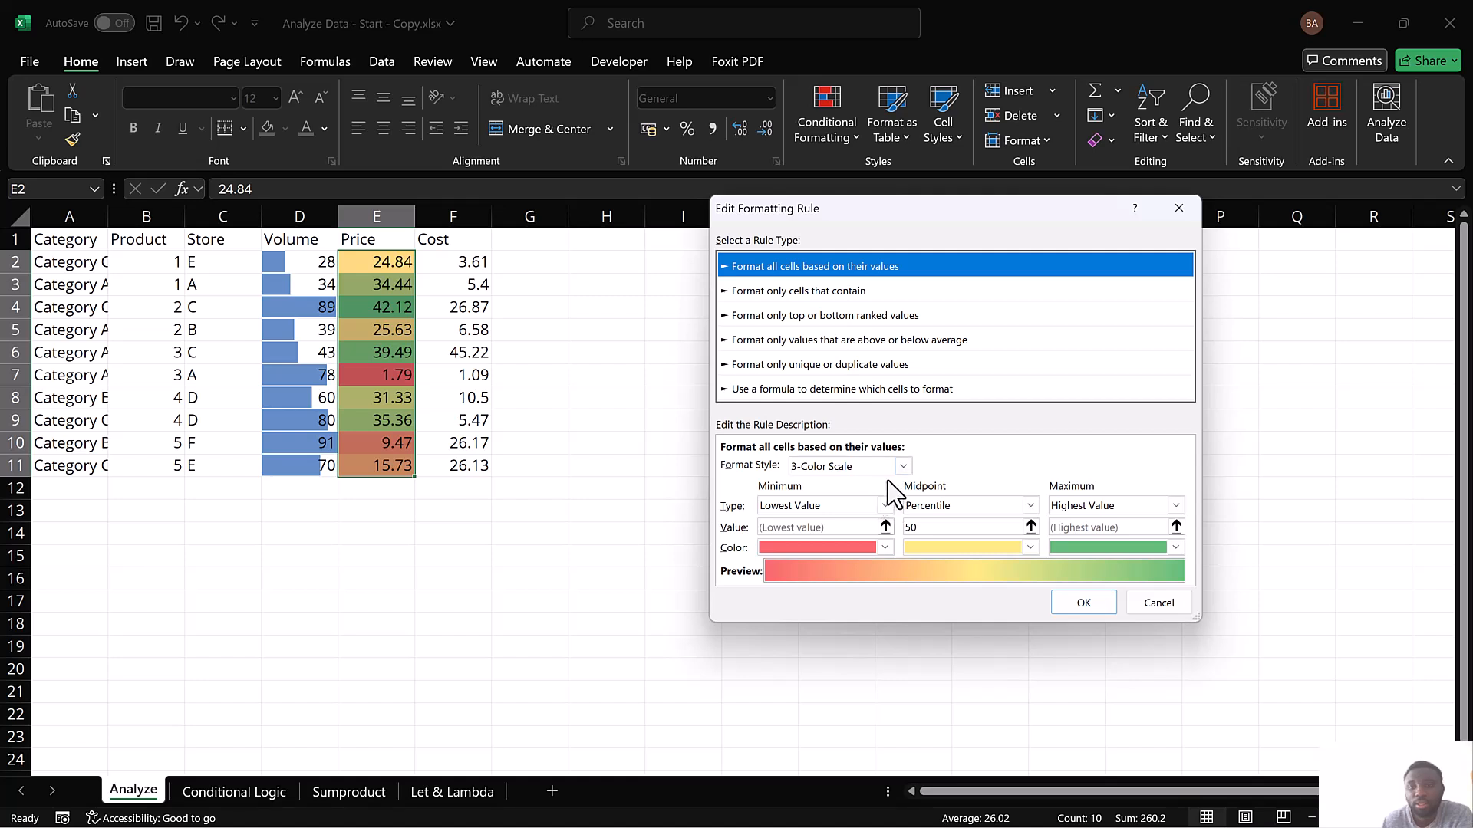
left_click(903, 467)
left_click(823, 482)
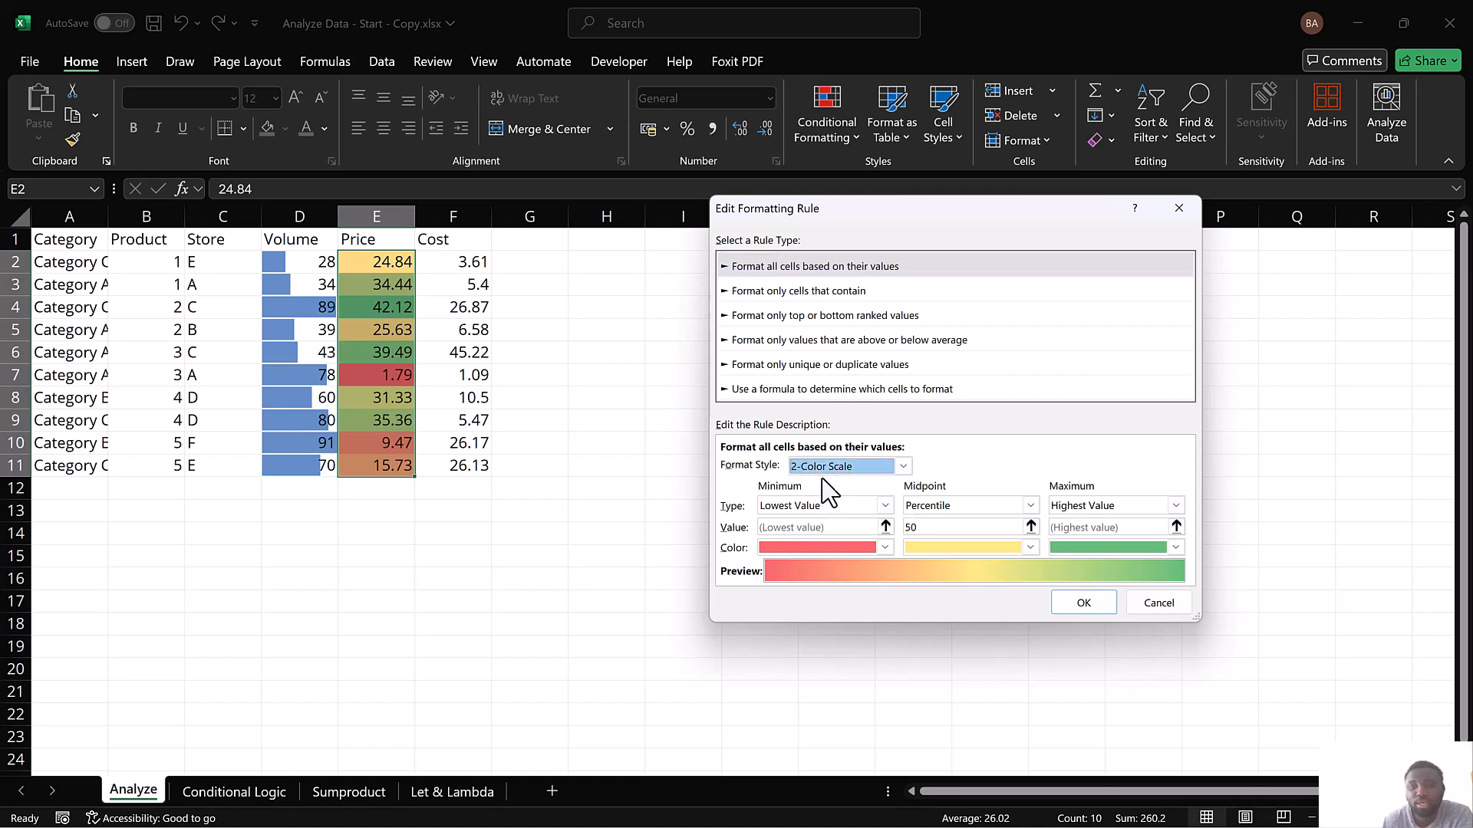
left_click(865, 470)
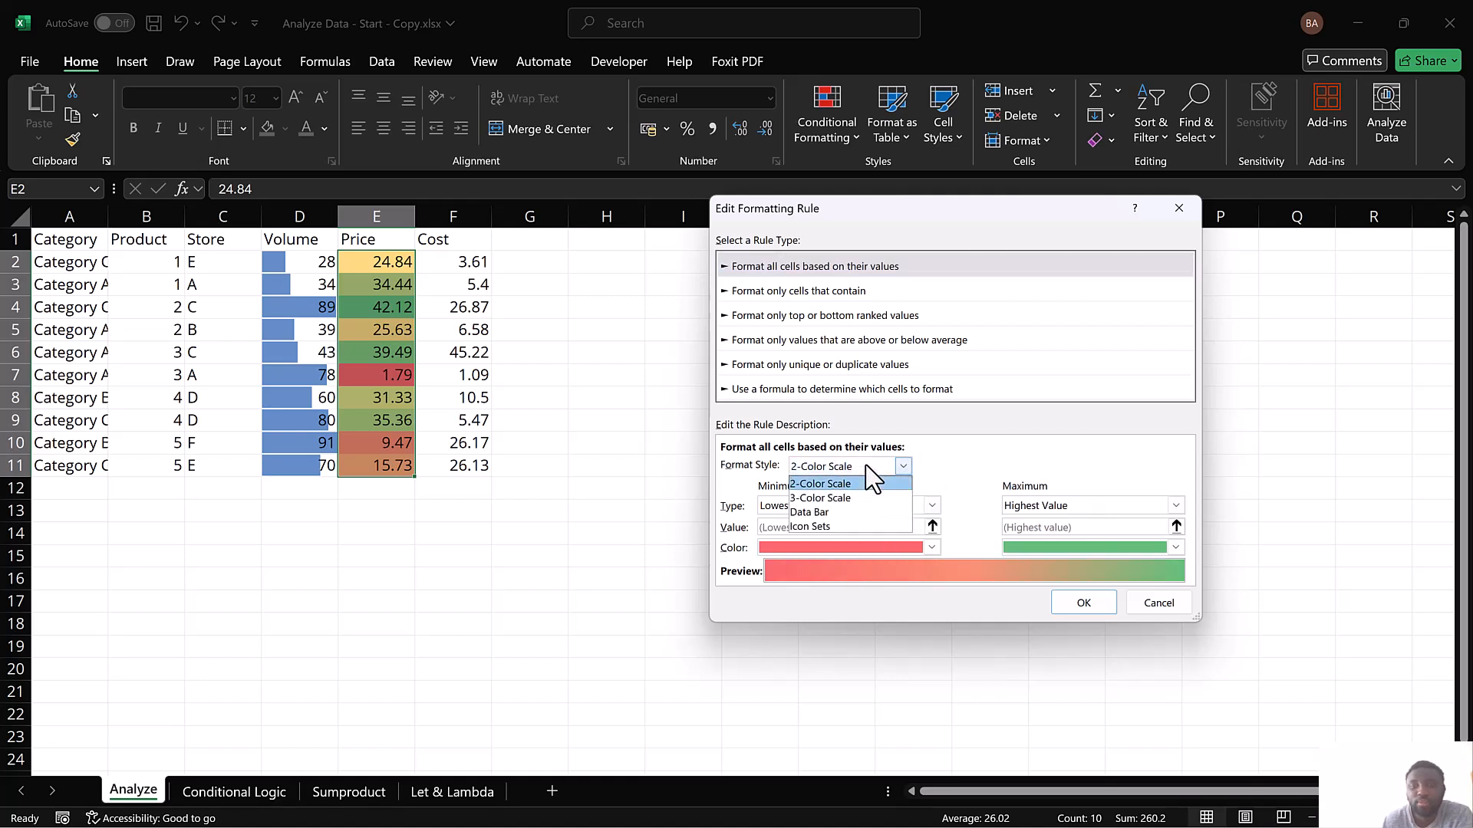
left_click(815, 500)
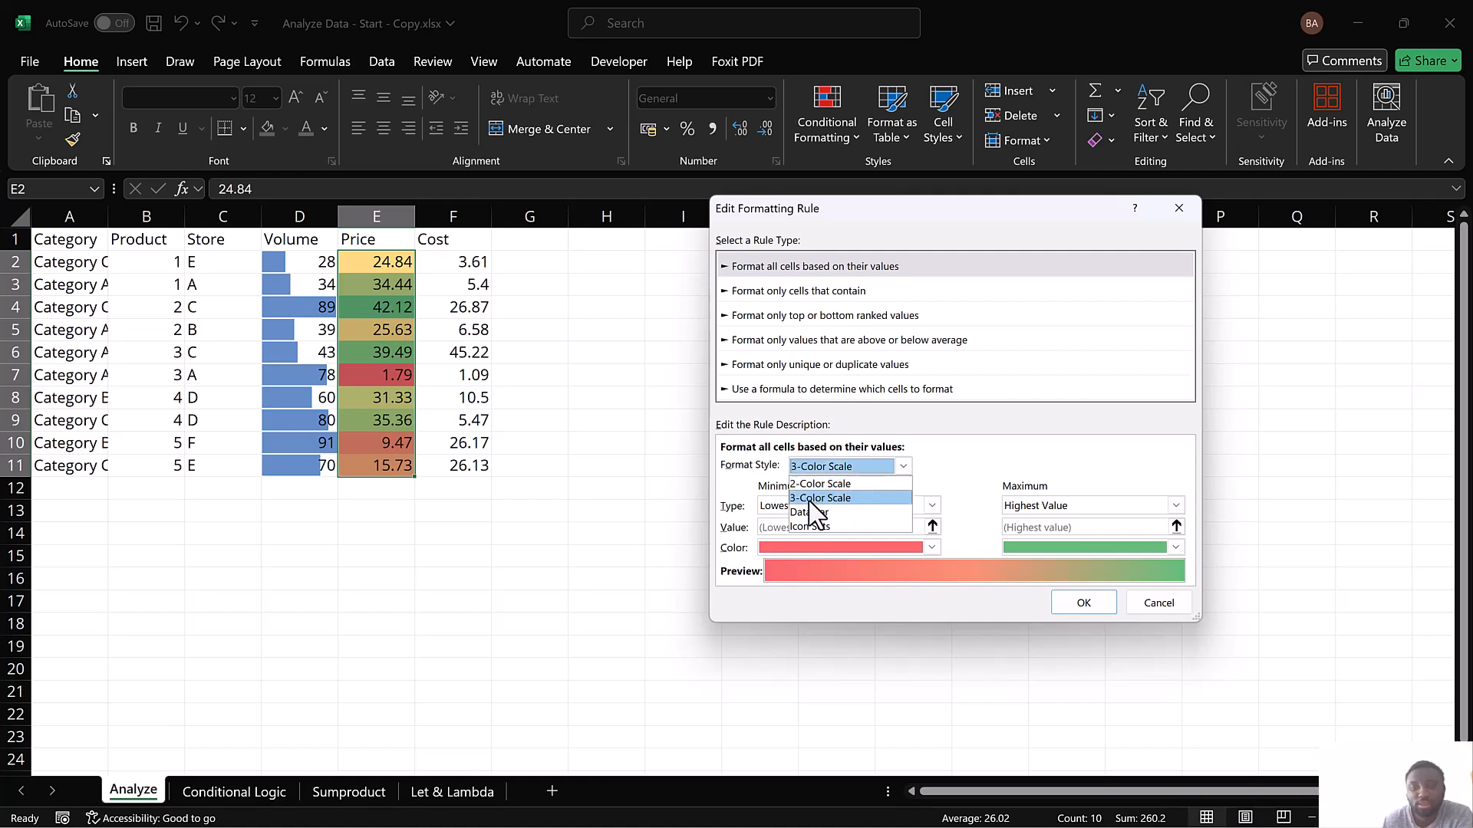
left_click(1085, 603)
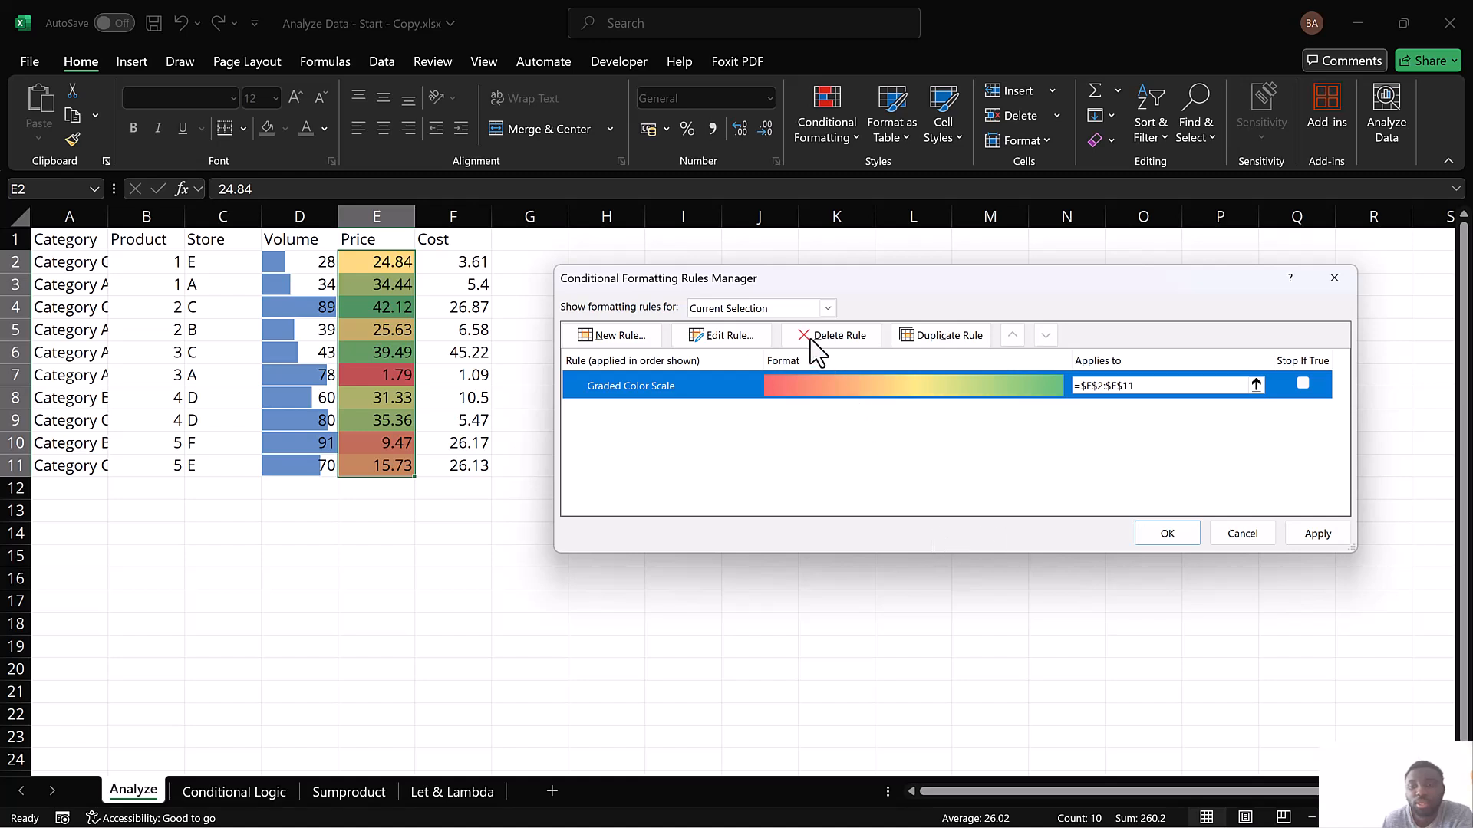
Review the minimum, midpoint and maximum settings of the Price color scale rule and apply it
left_click(724, 337)
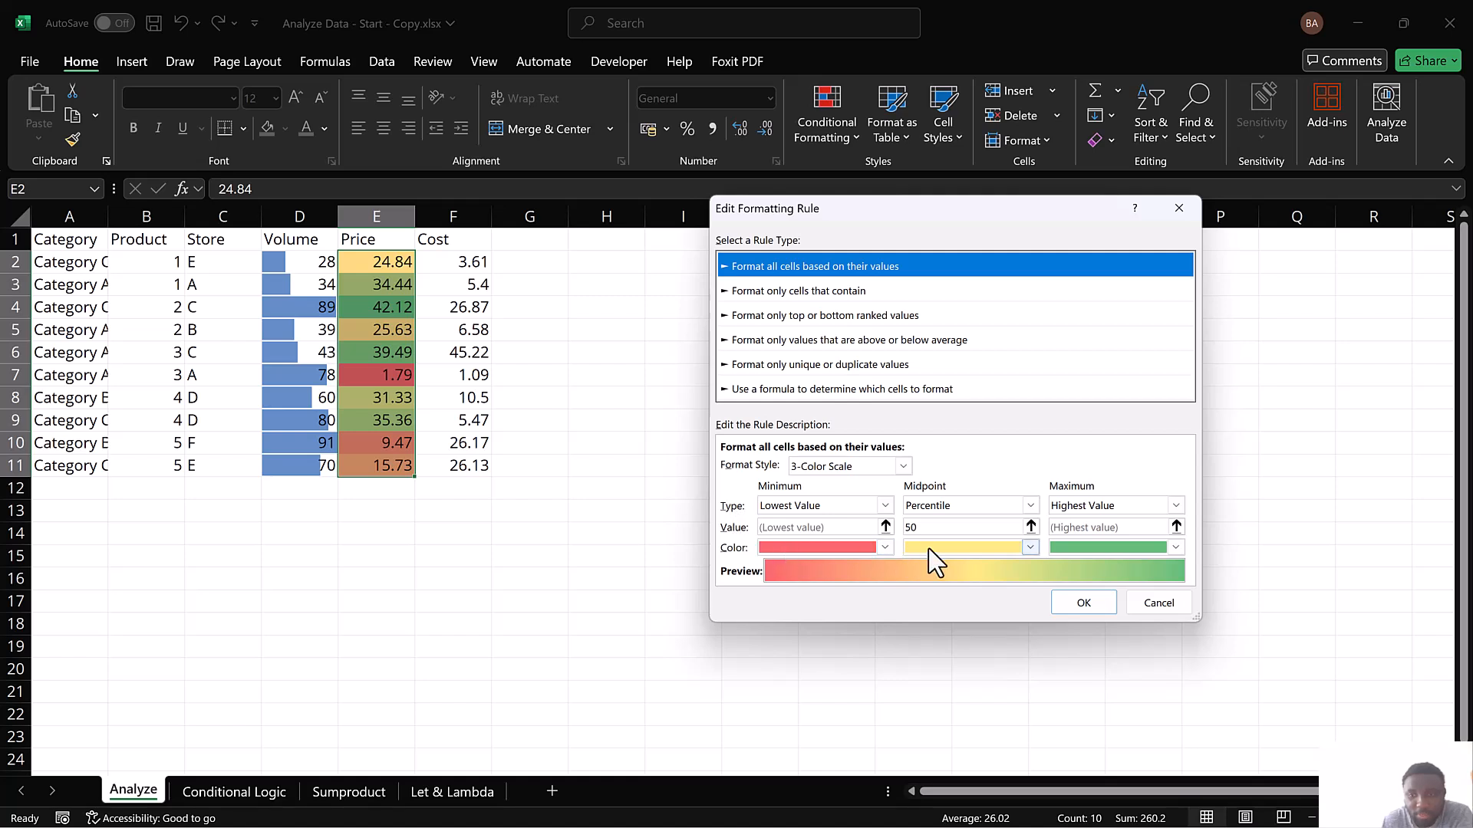
left_click(1083, 603)
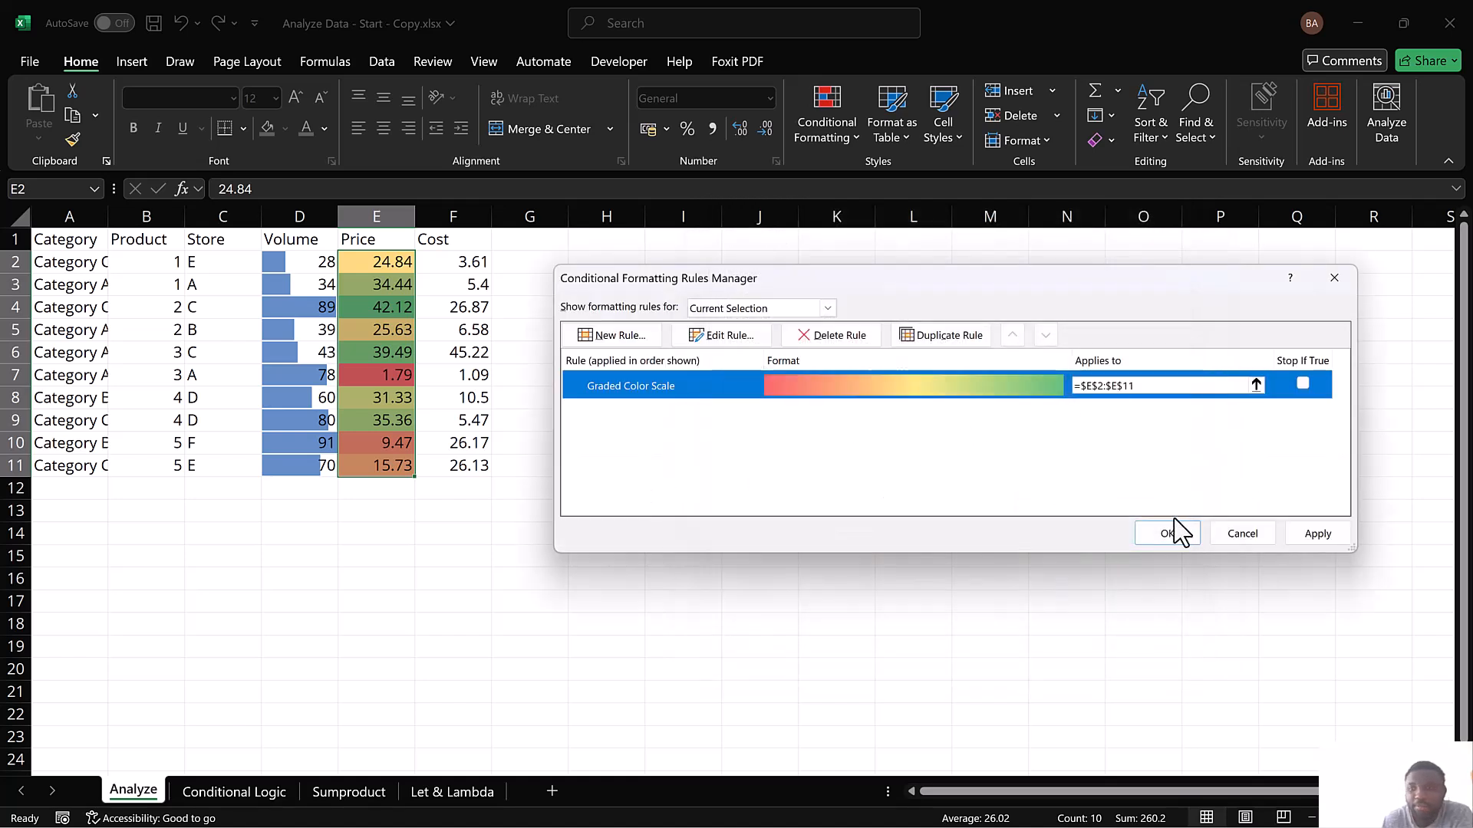
left_click(1315, 534)
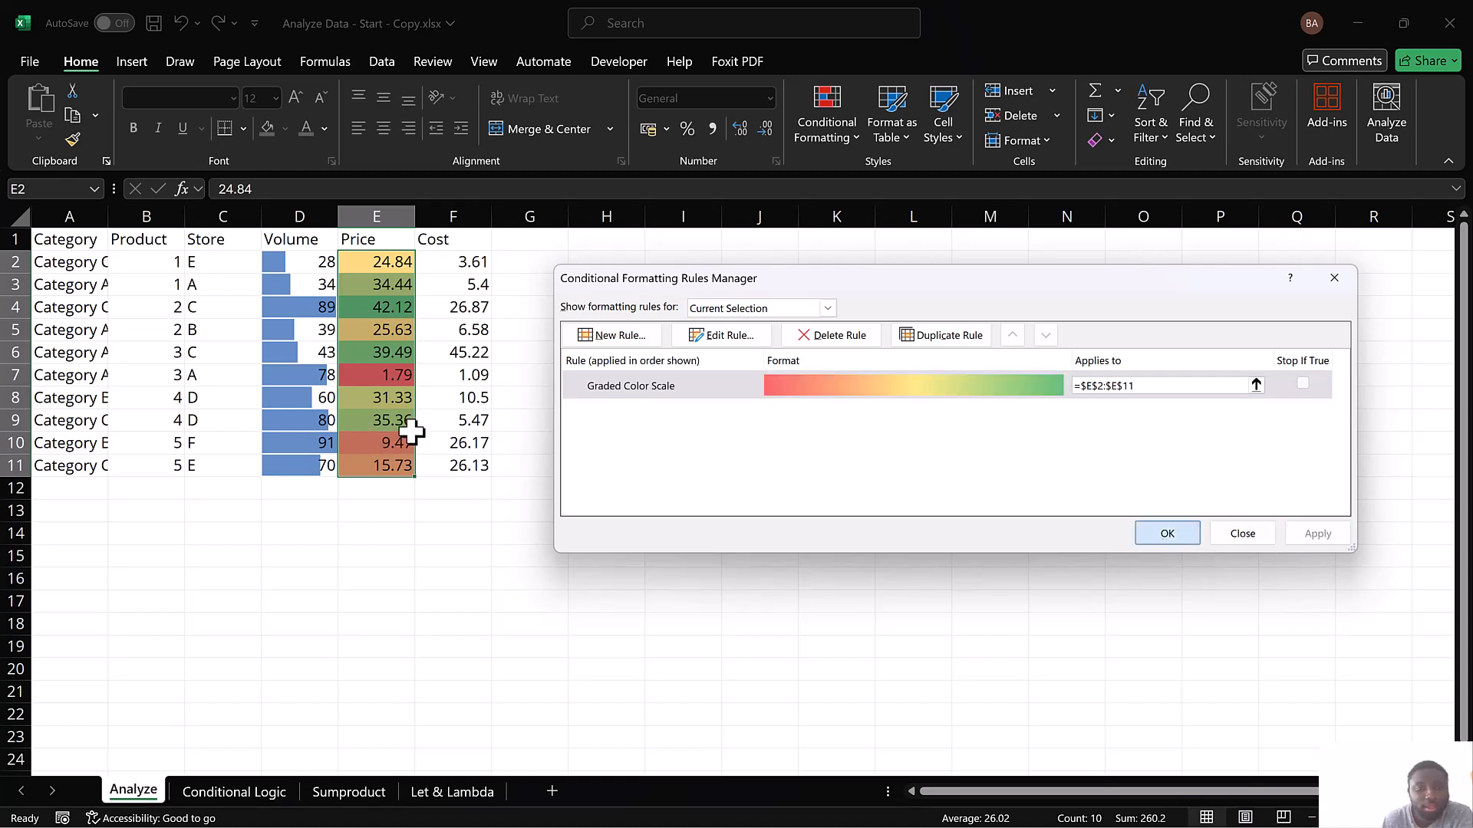
left_click(1165, 534)
Test the color scale by entering 50 in E7 and 12 in E5, and undo both edits
left_click(387, 376)
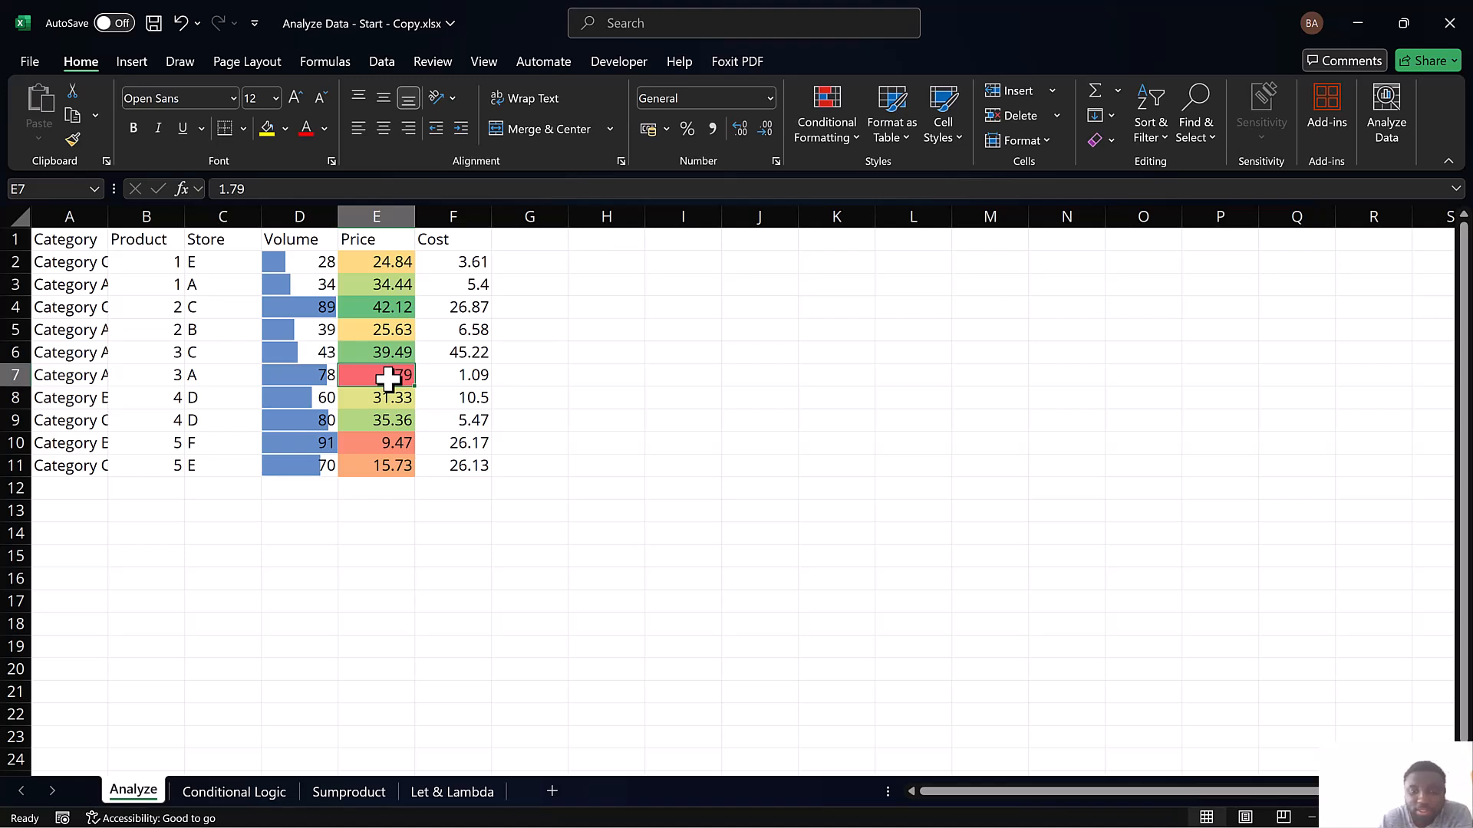
type("50")
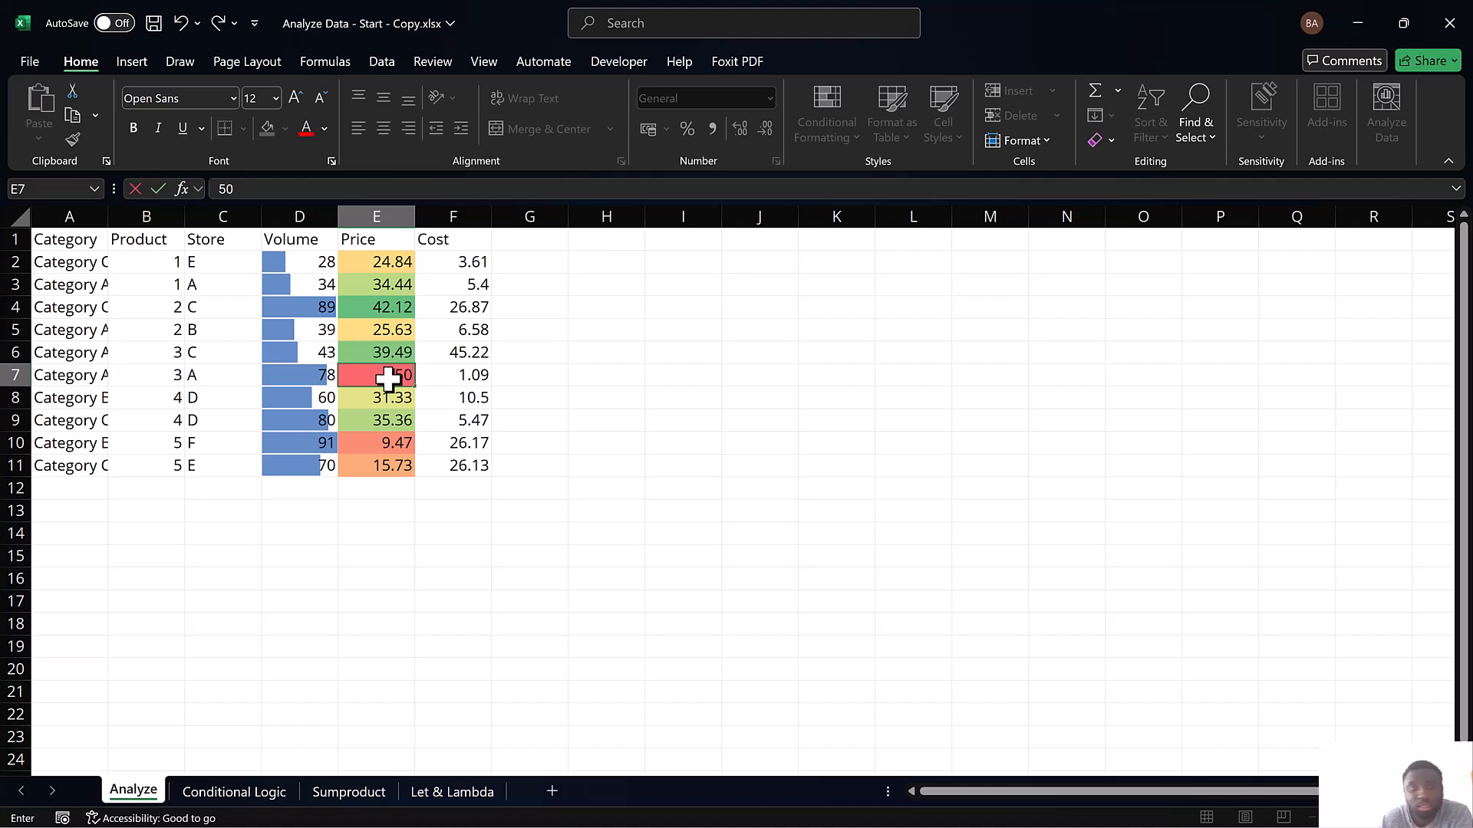
key("Return")
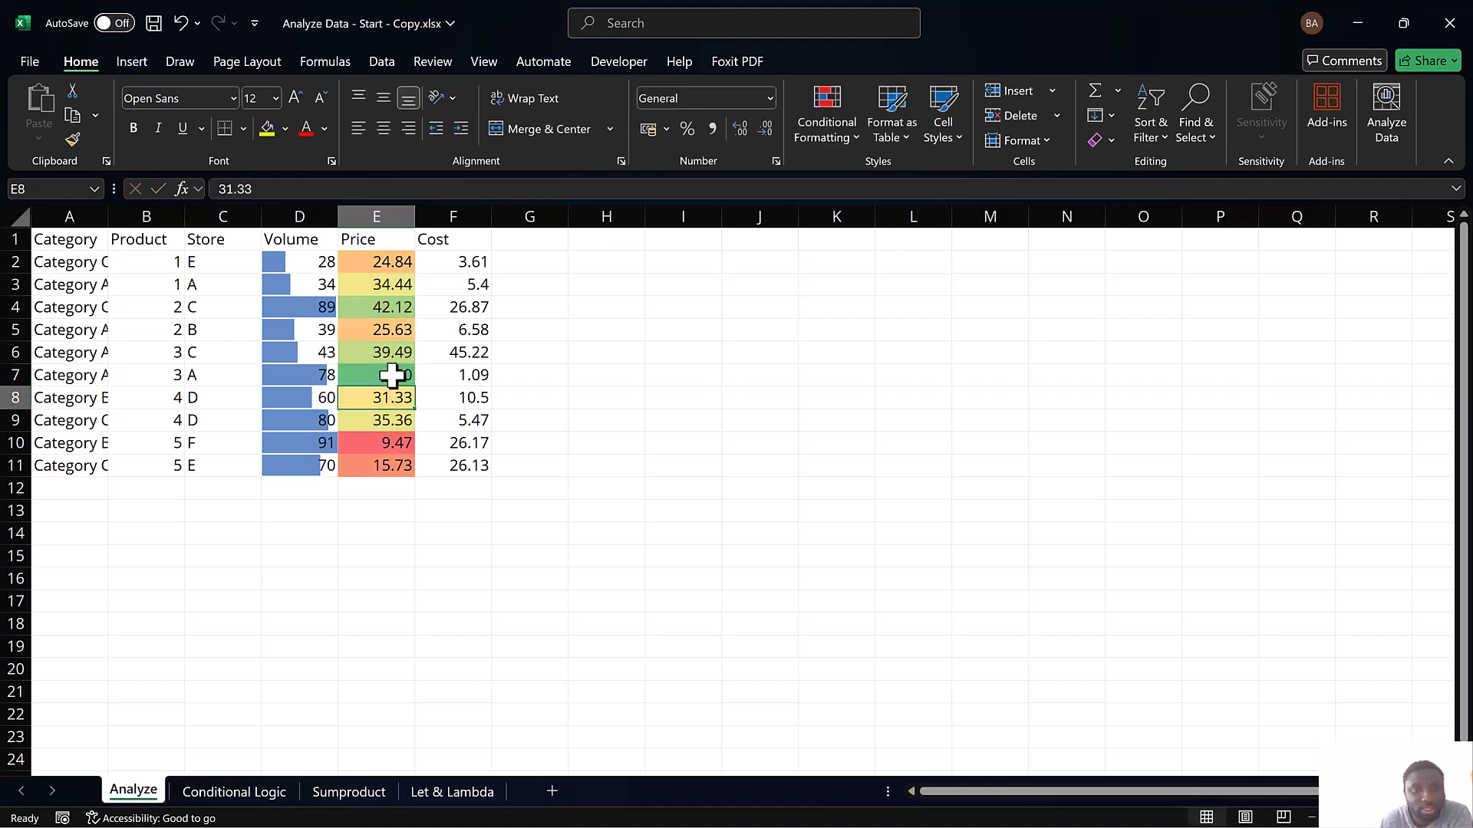
left_click(385, 376)
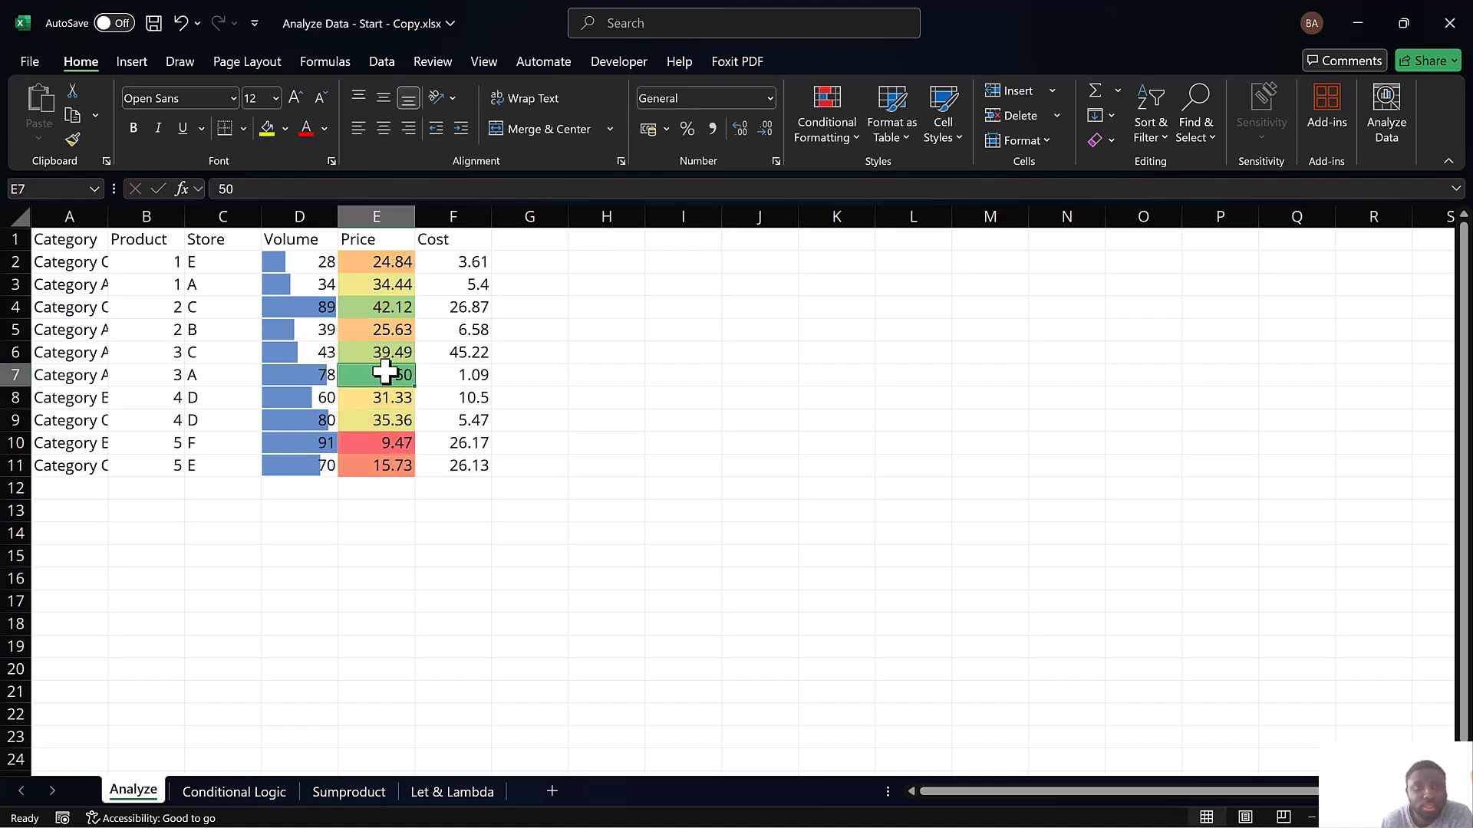
left_click(383, 330)
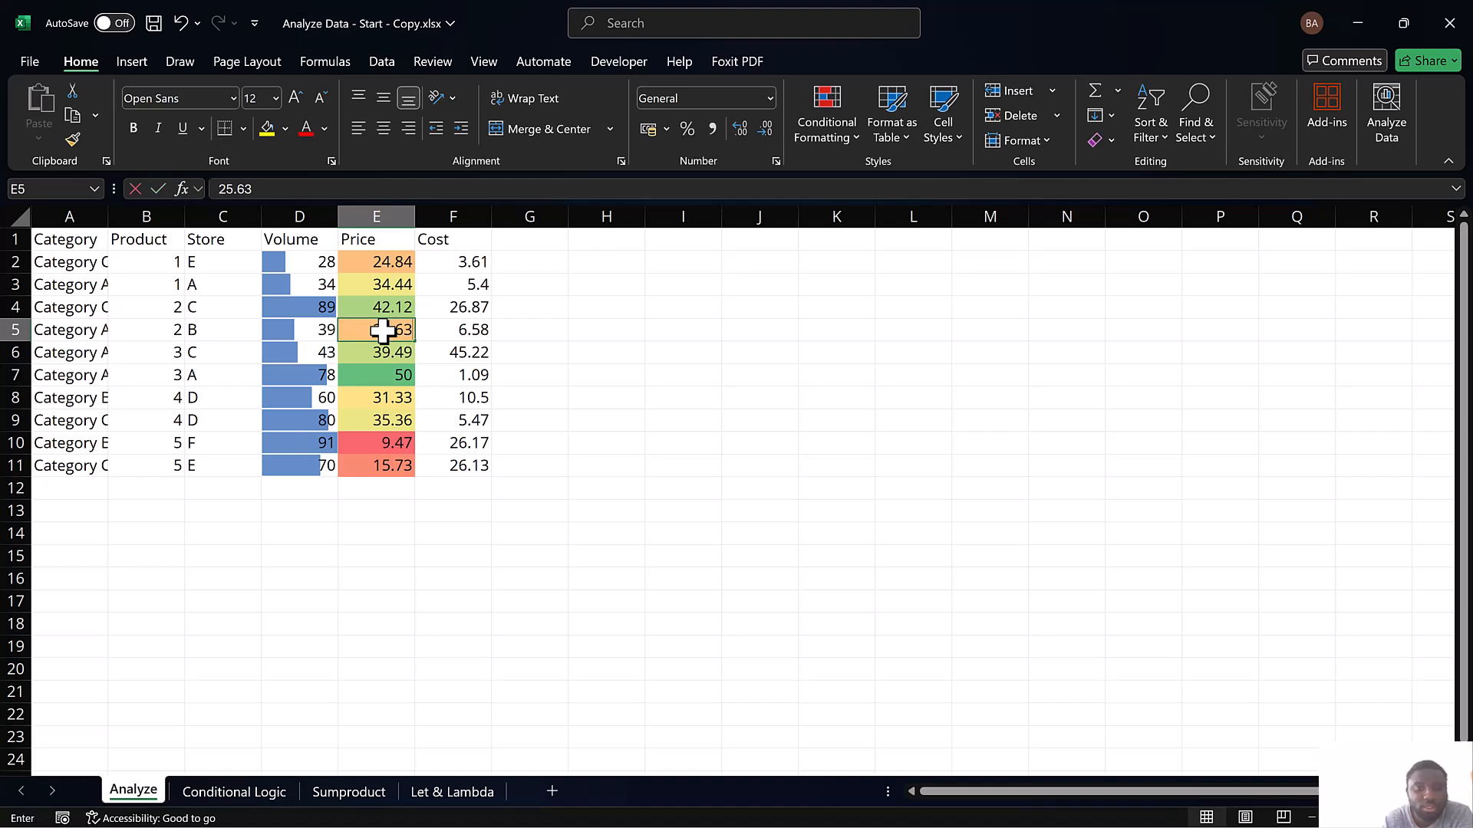
type("12")
key("Return")
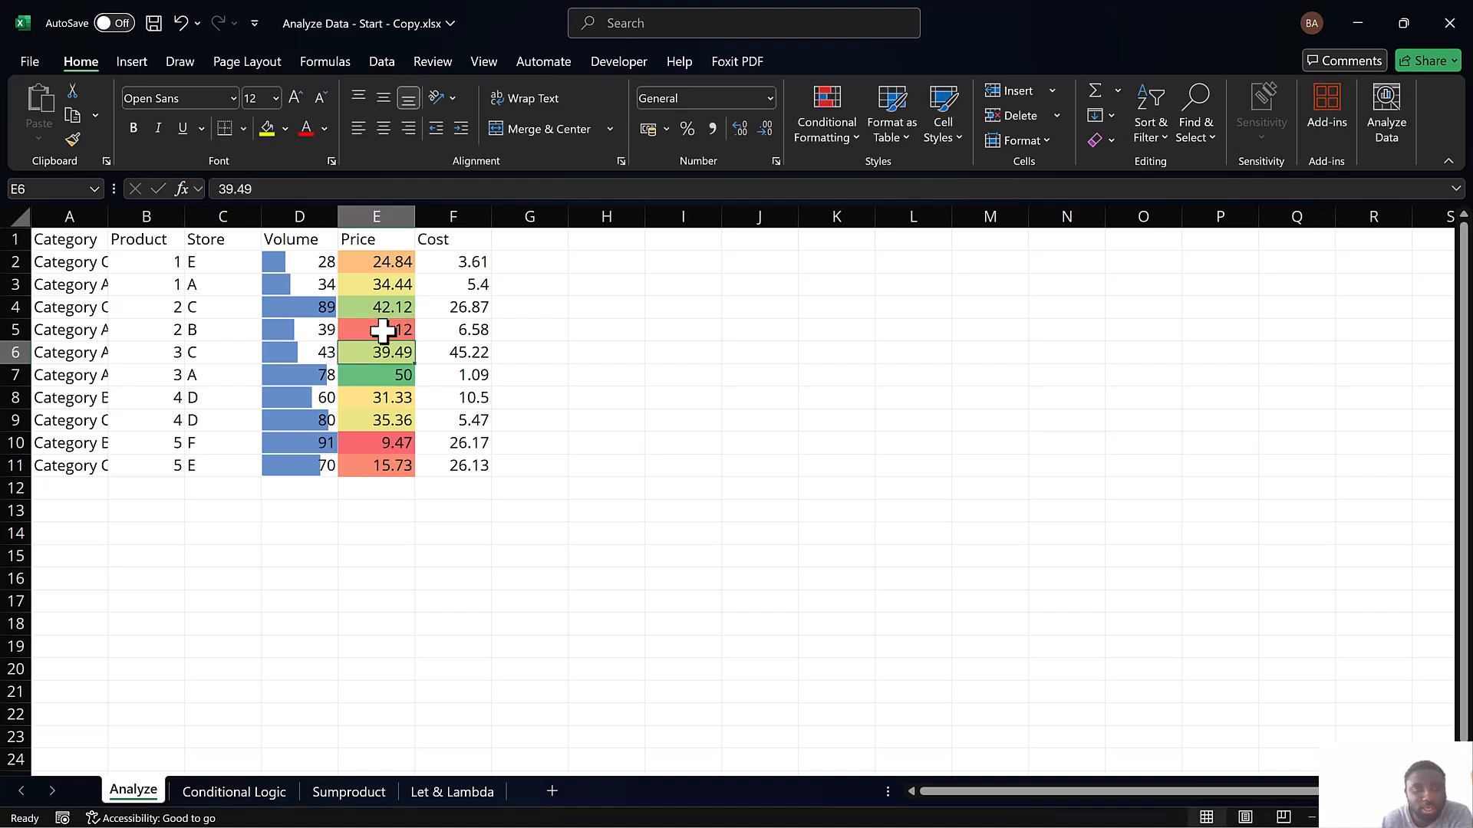
key("ctrl+z")
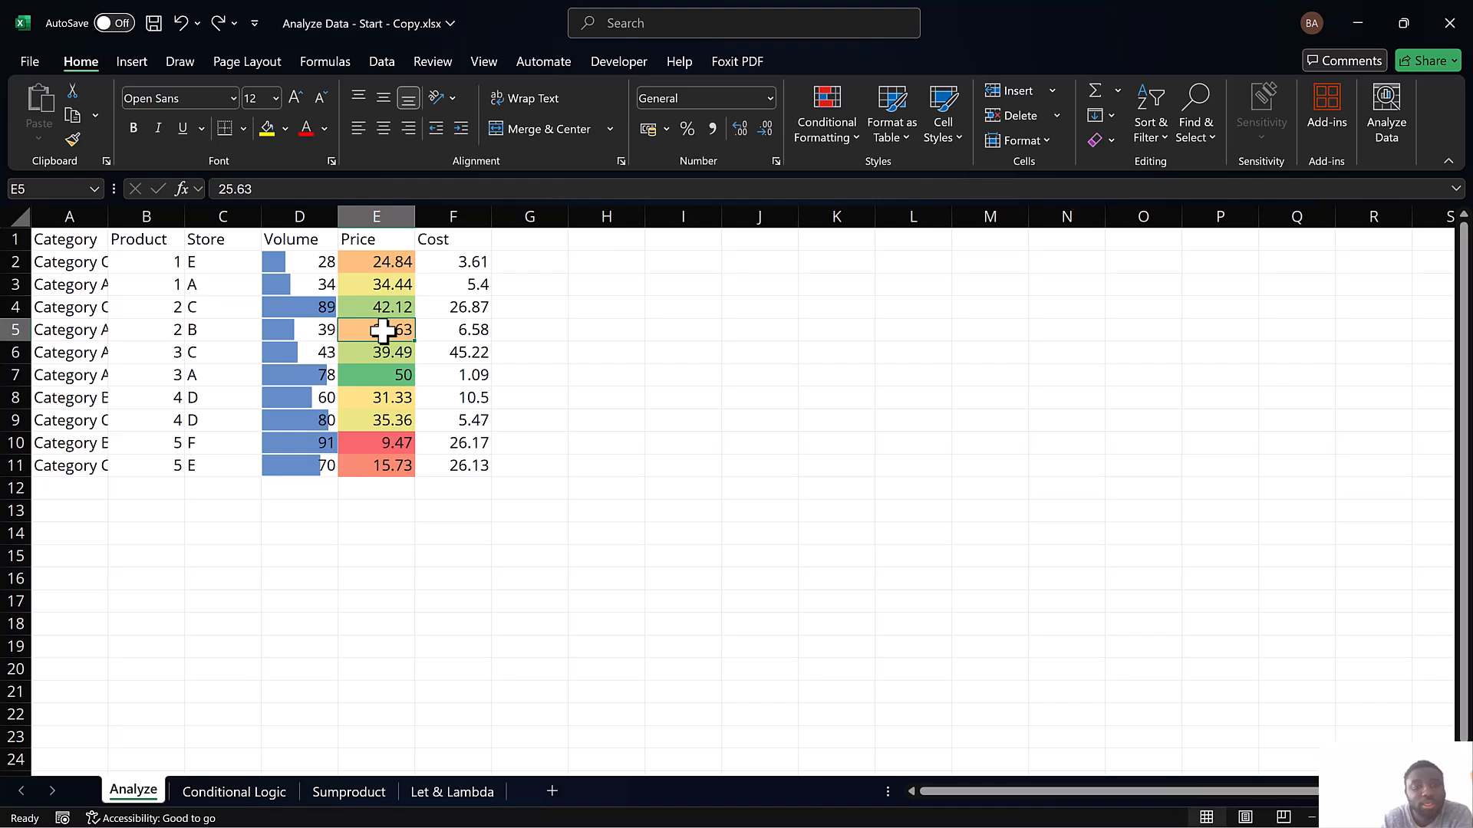
key("ctrl+z")
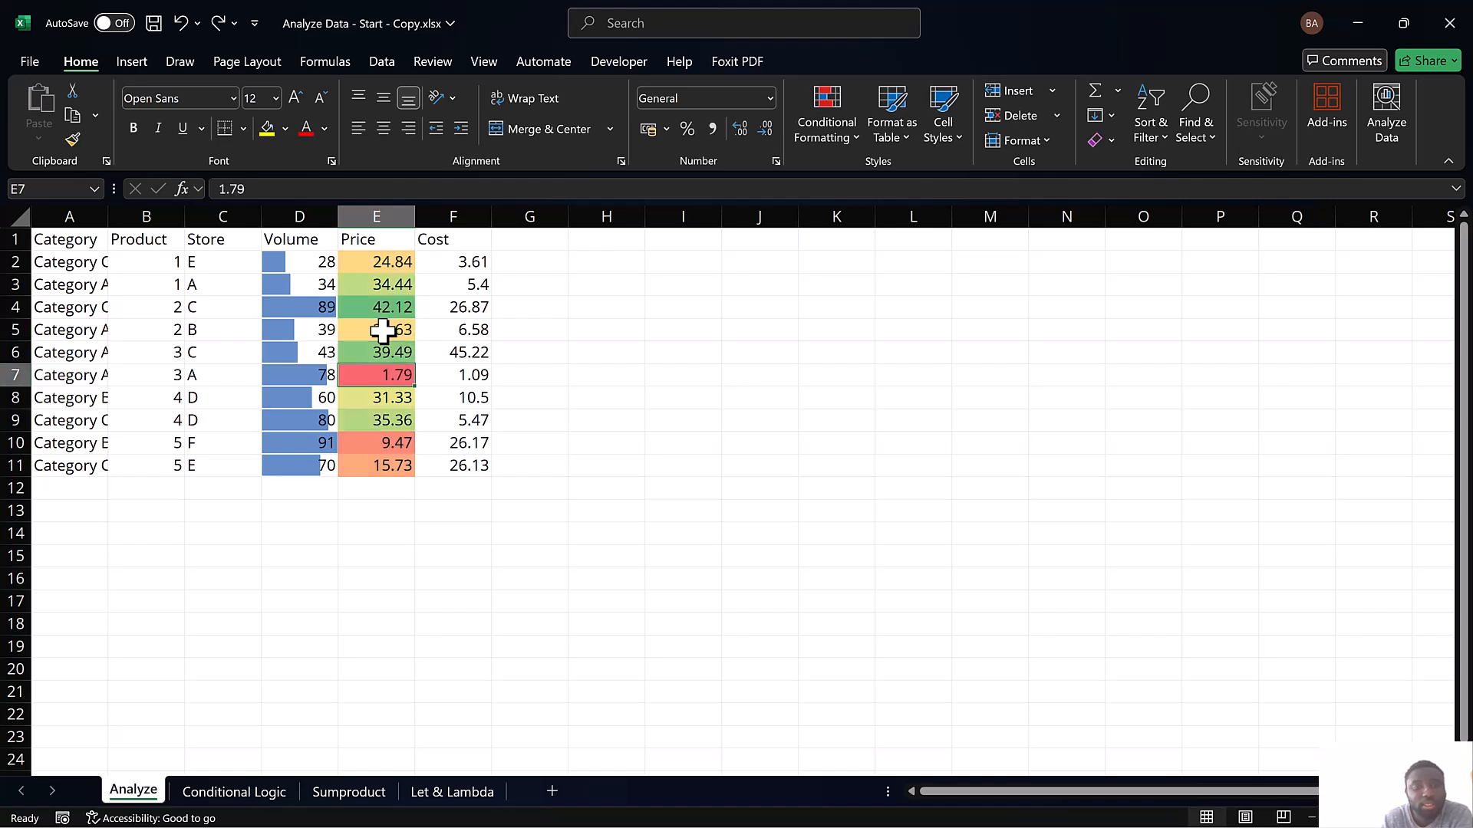
Create a new conditional formatting rule of type "Format only cells that contain" for the Cost values in F2:F11
left_click(436, 259)
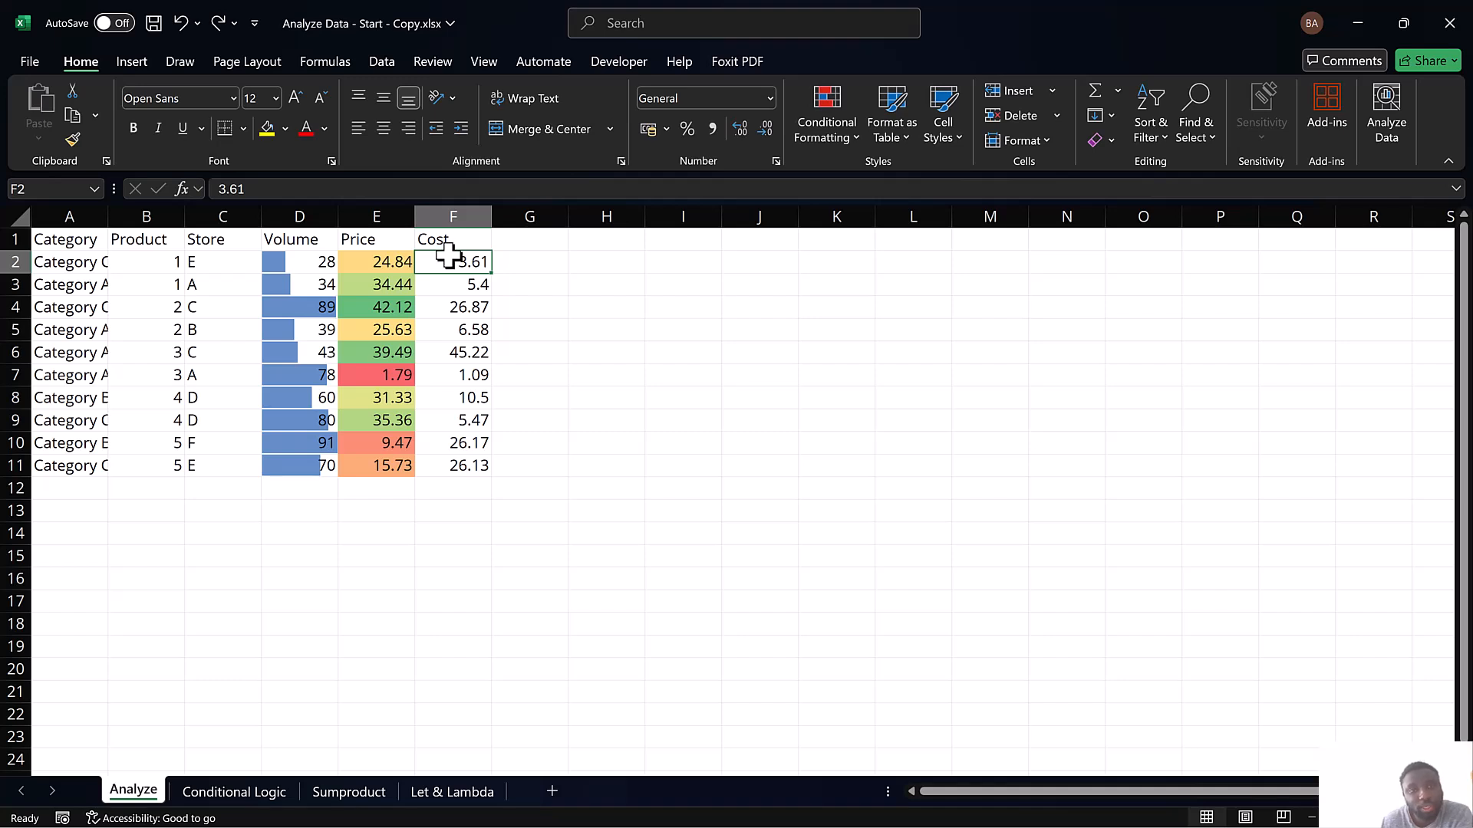
left_click_drag(451, 256, 466, 466)
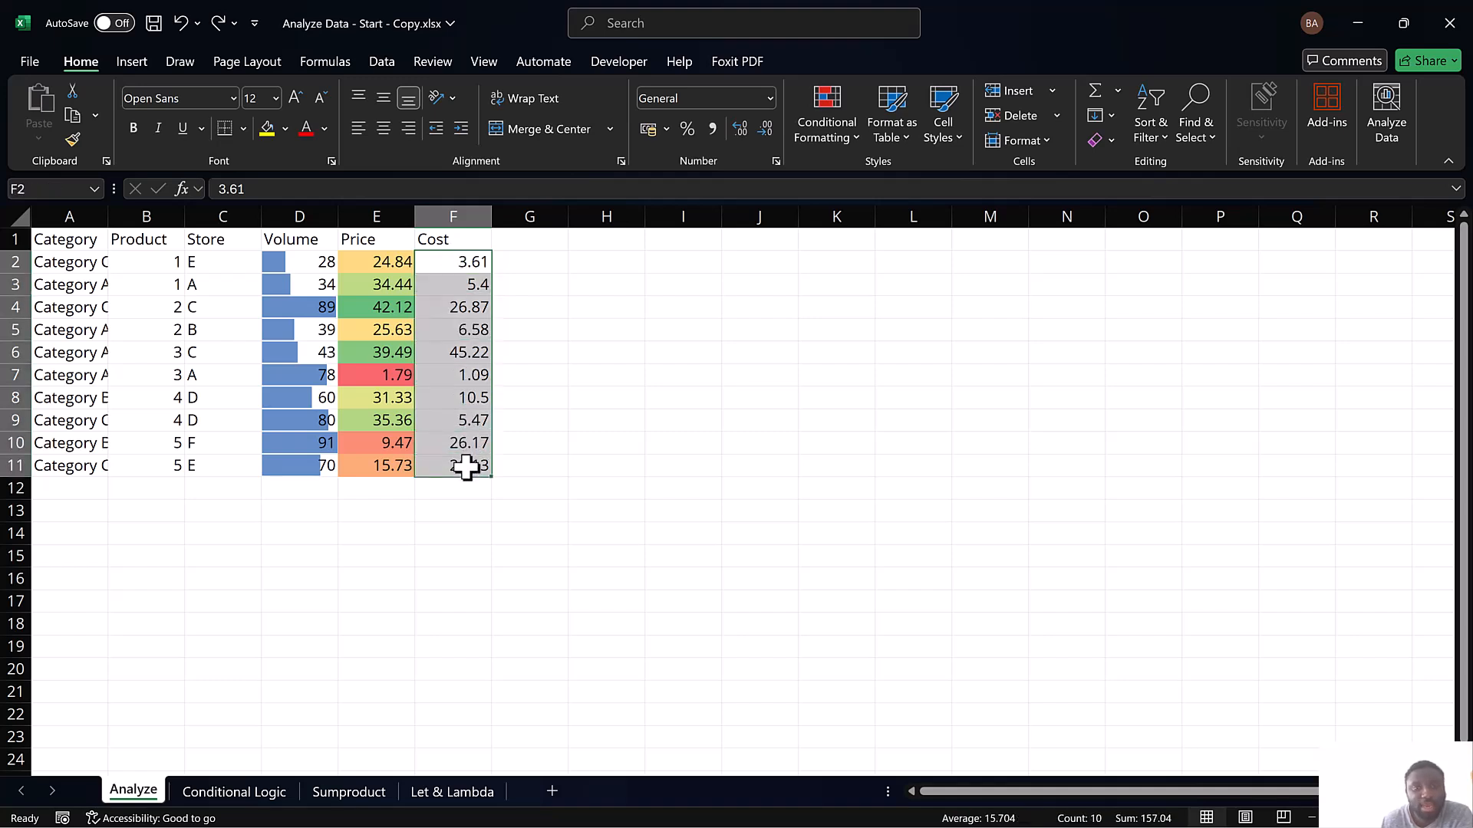
left_click(814, 136)
mouse_move(906, 257)
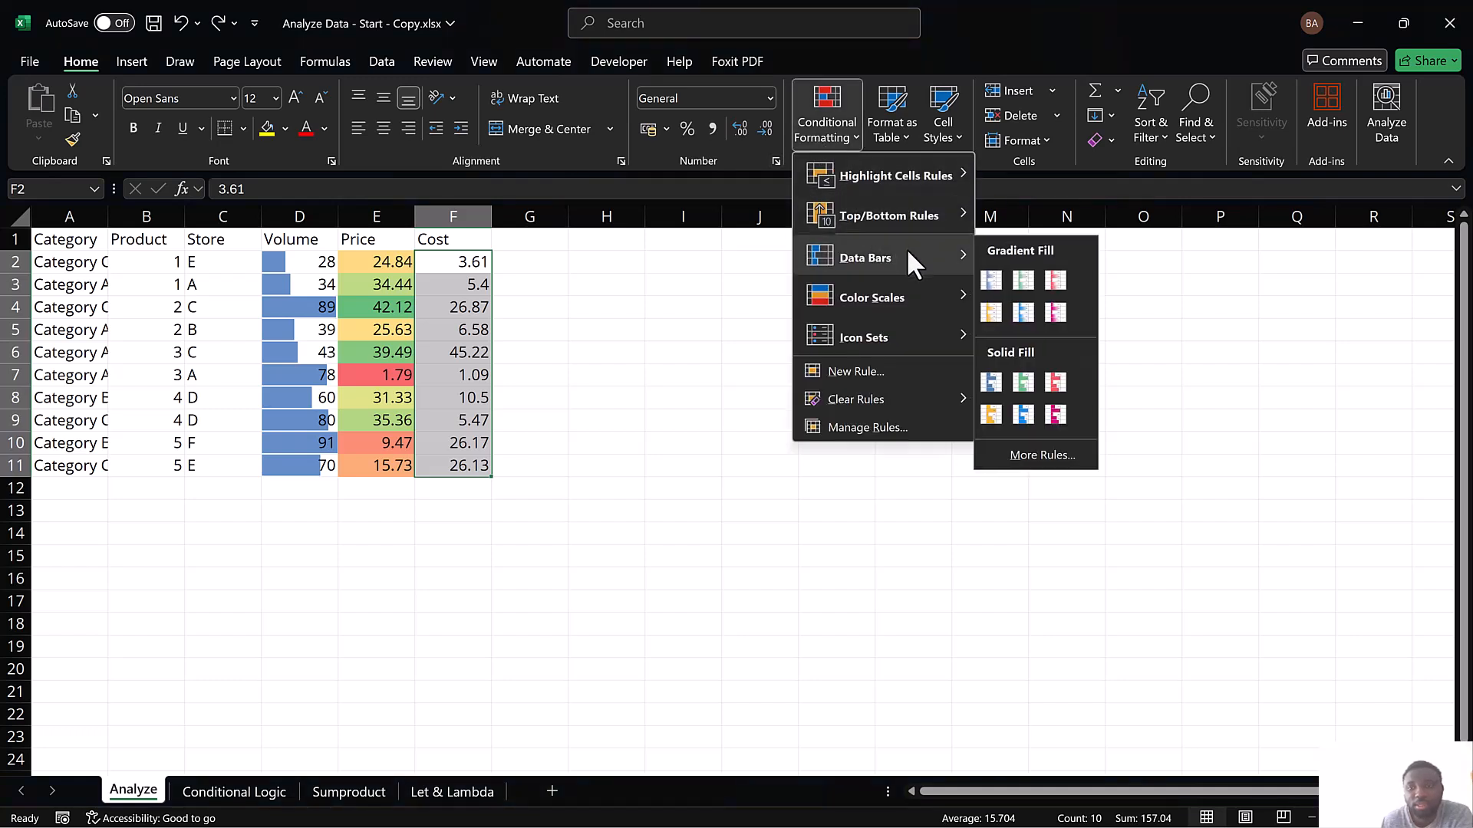
left_click(574, 85)
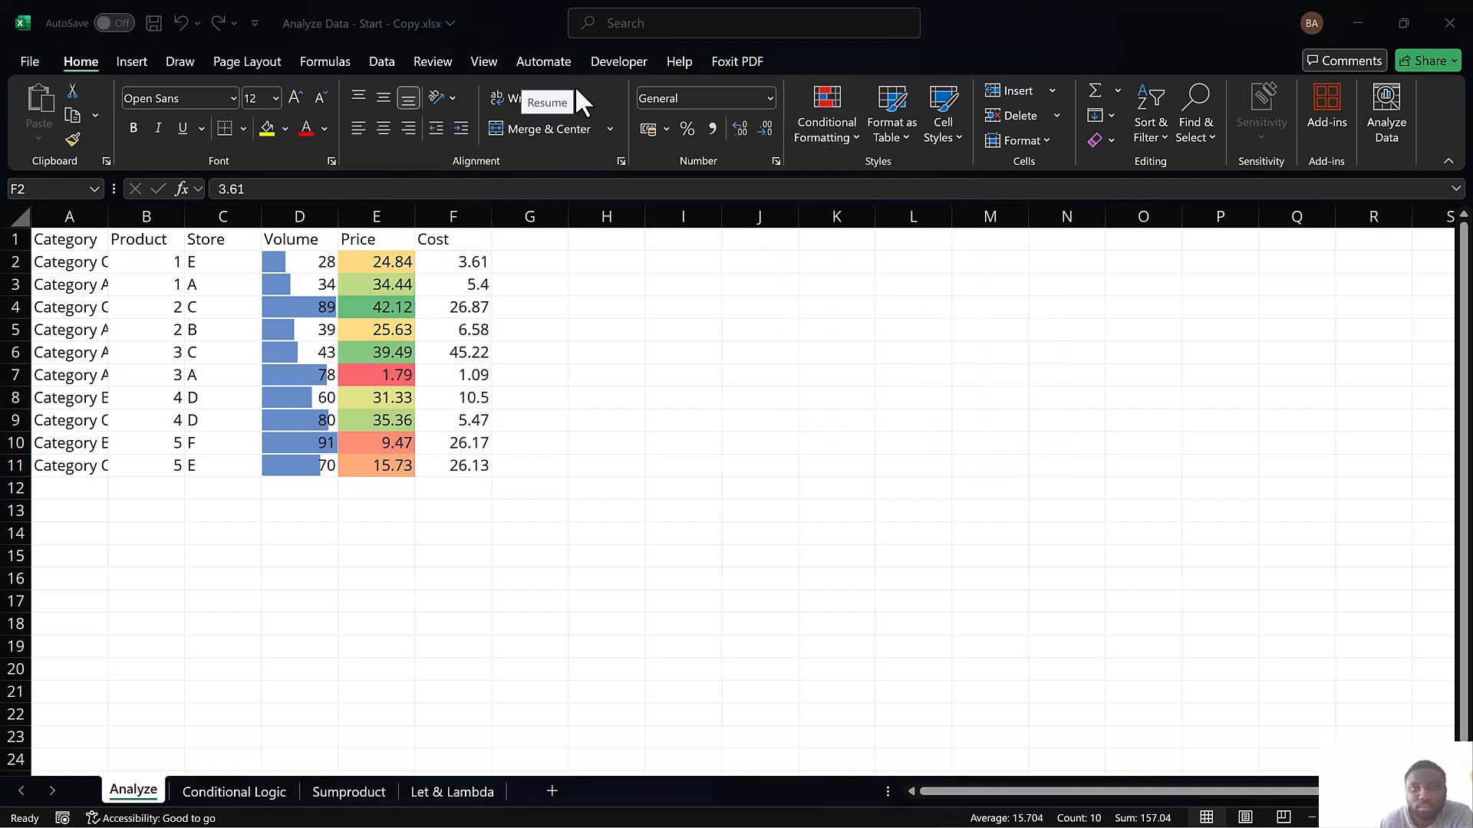
left_click(839, 132)
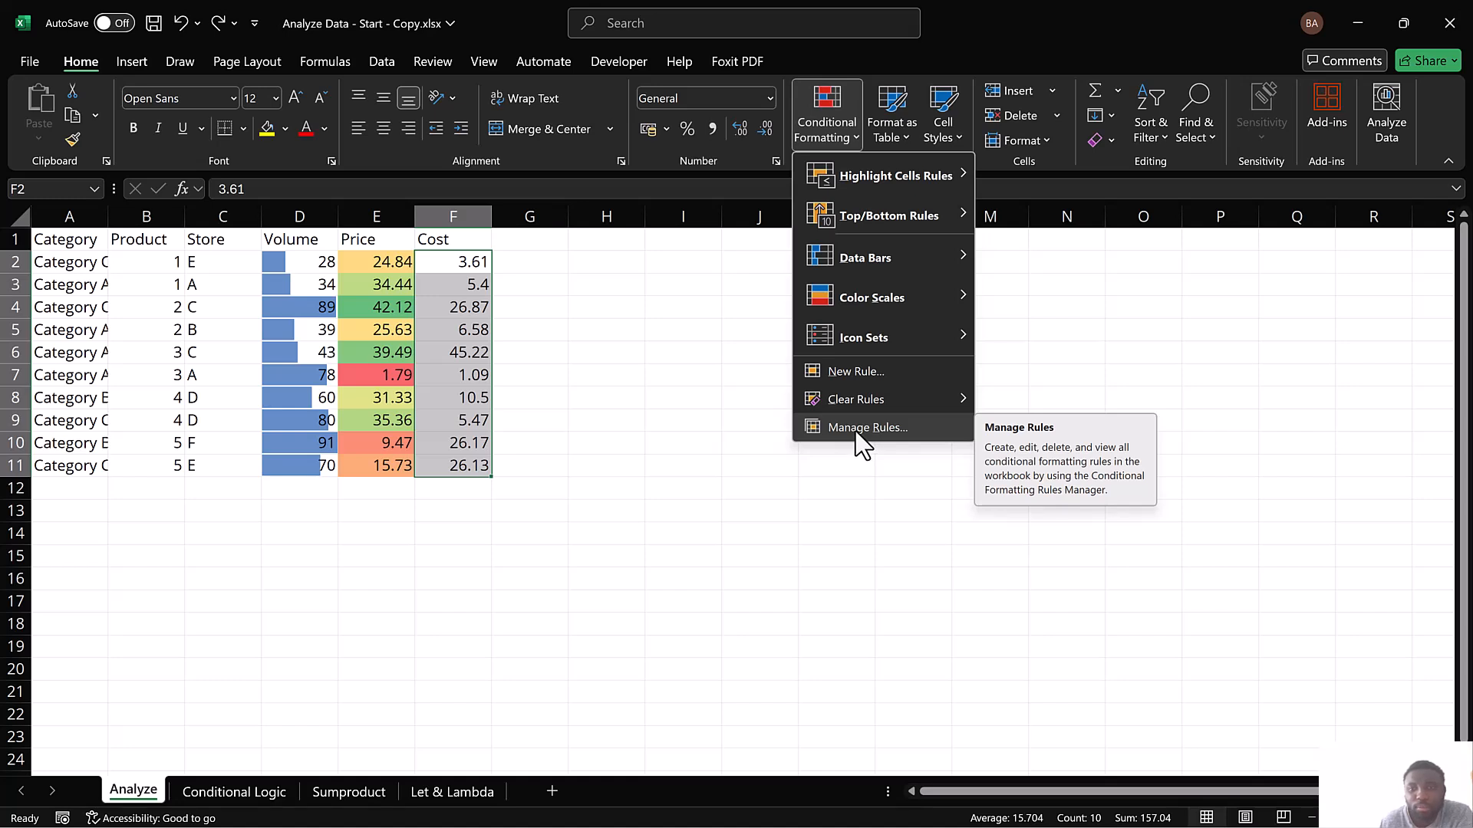
left_click(859, 428)
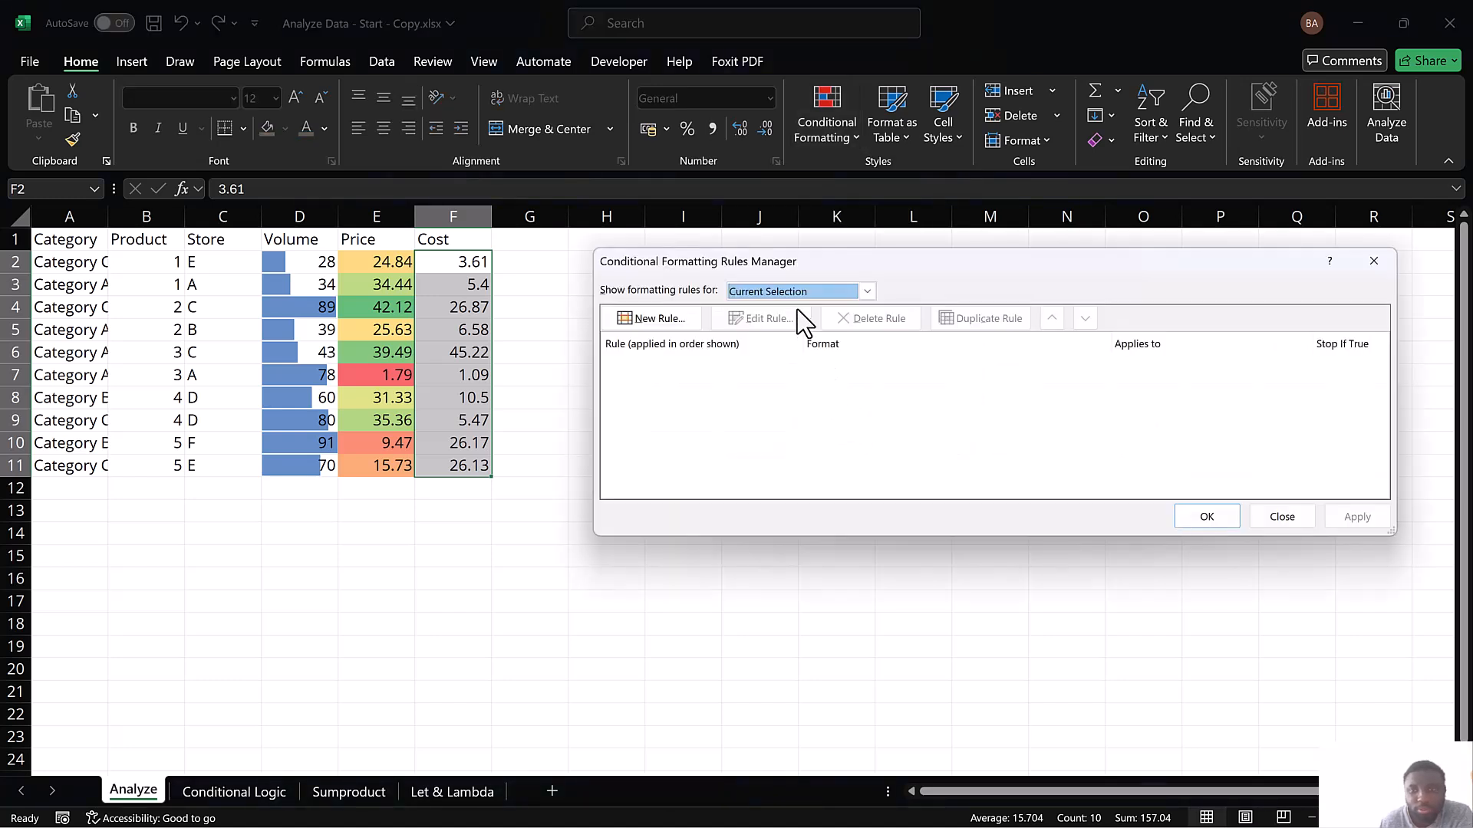
left_click(655, 321)
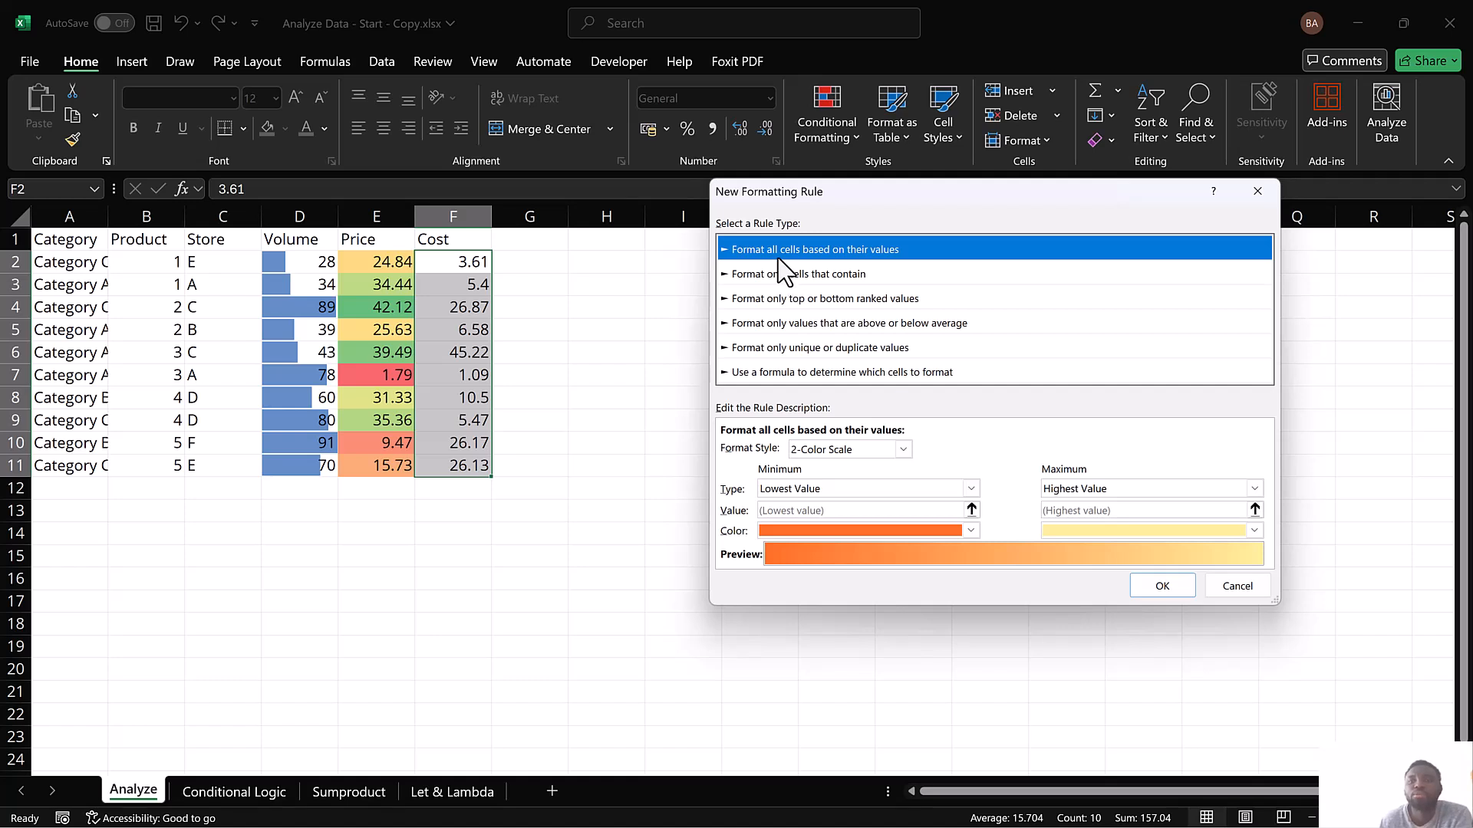
left_click(782, 276)
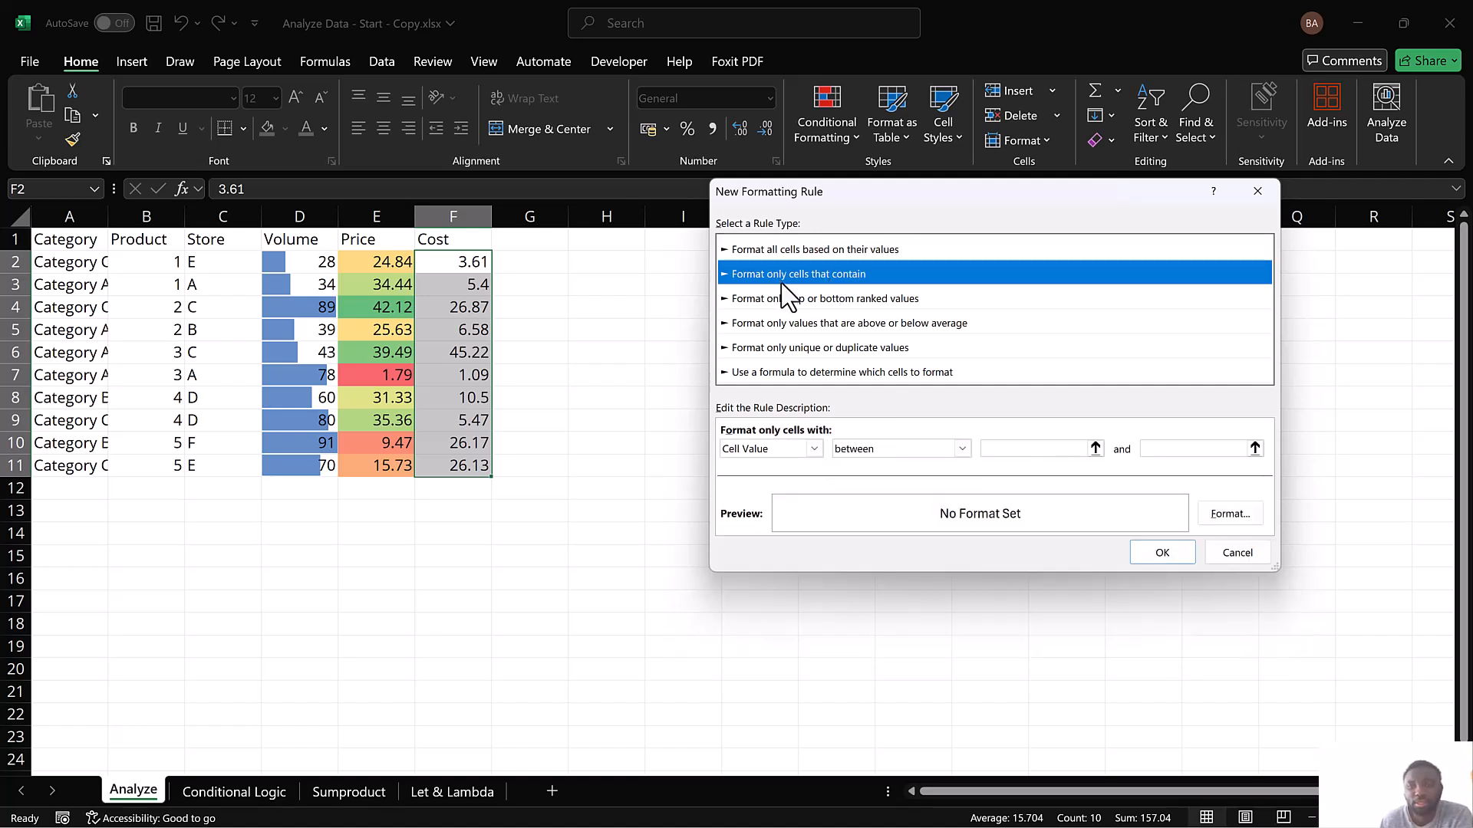
Set the Cost rule's condition to cell values greater than 20
left_click(934, 451)
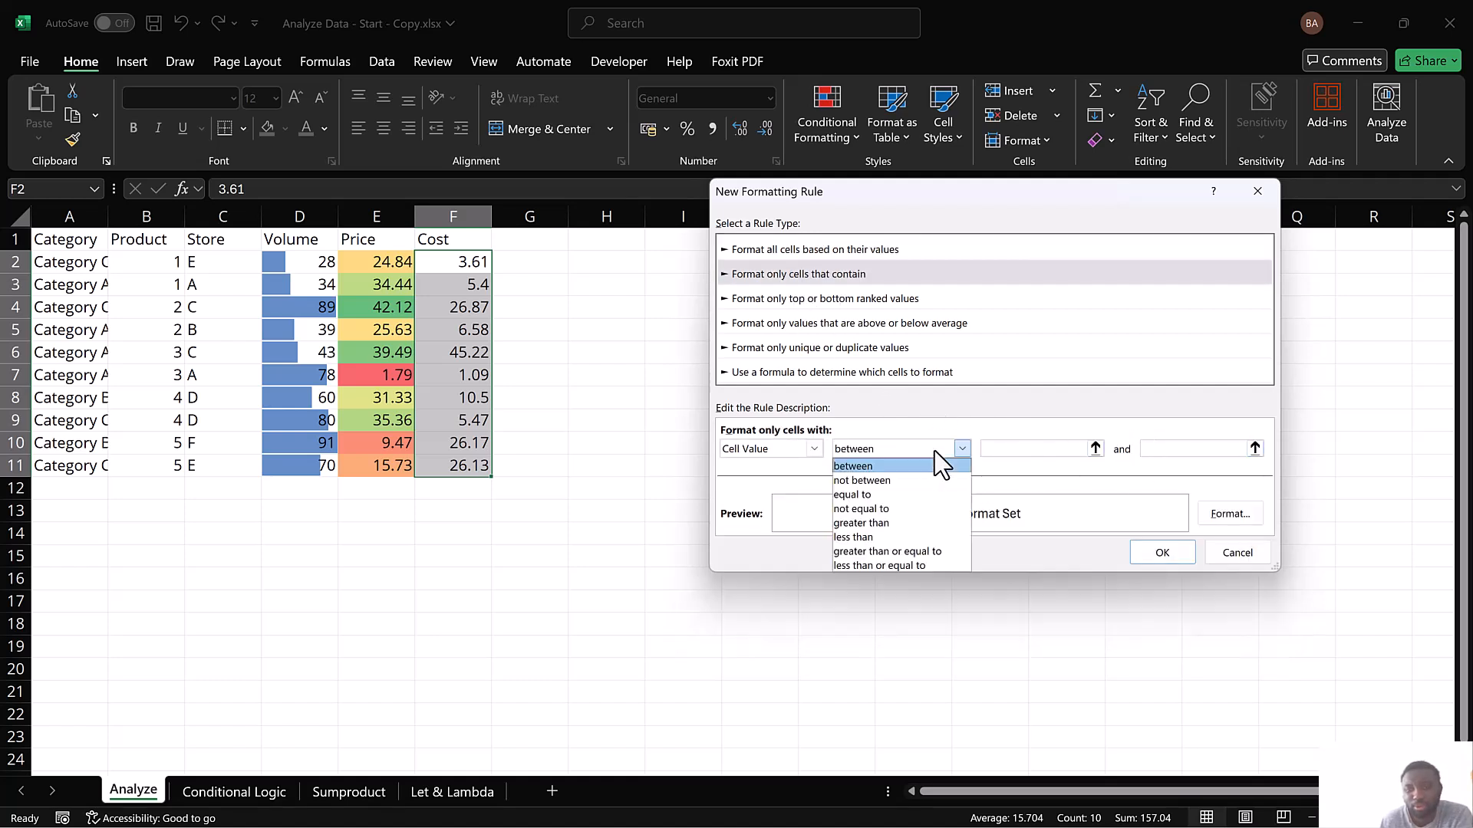
left_click(897, 523)
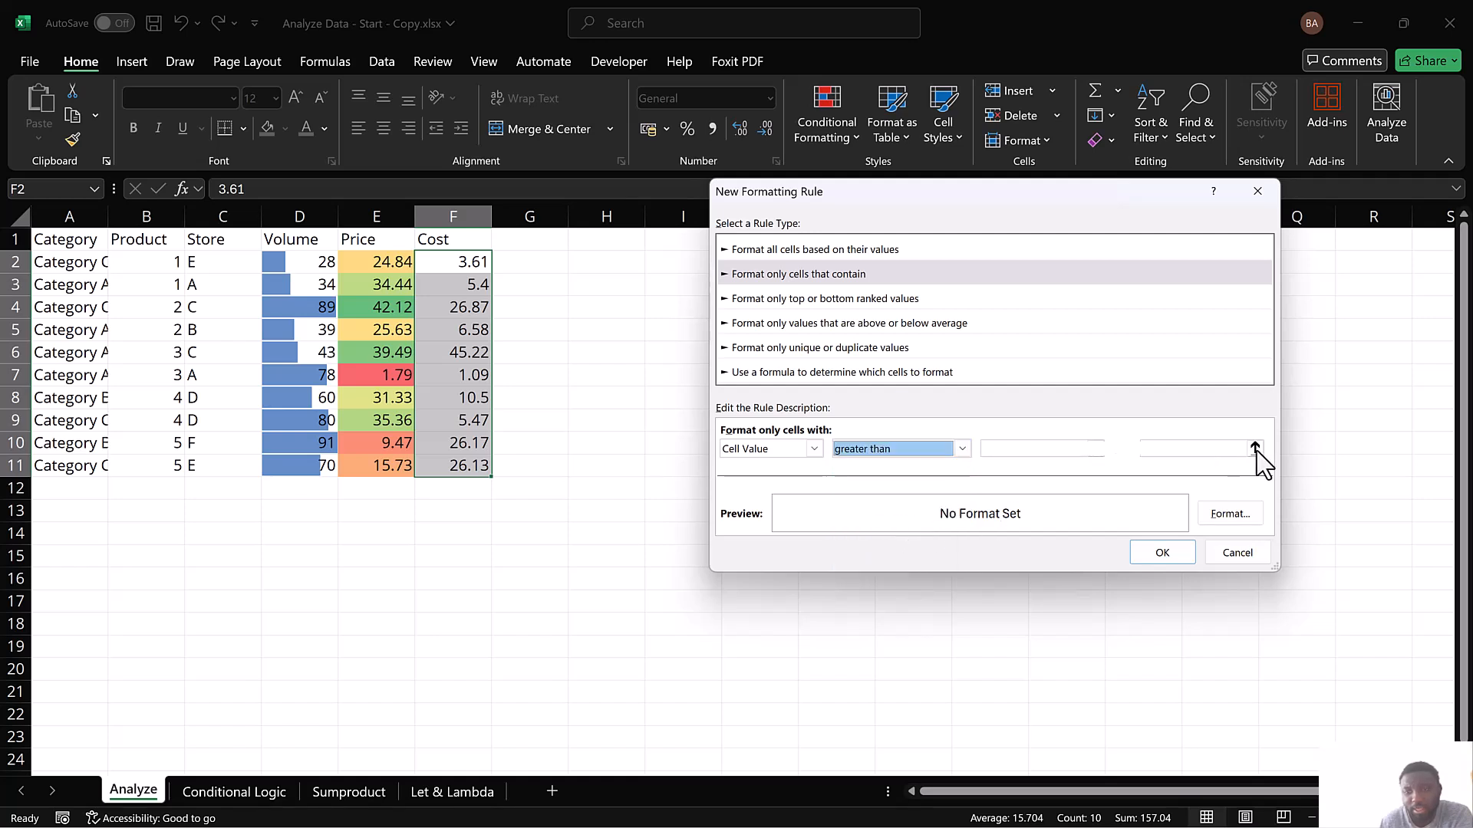
left_click(1189, 451)
type("20")
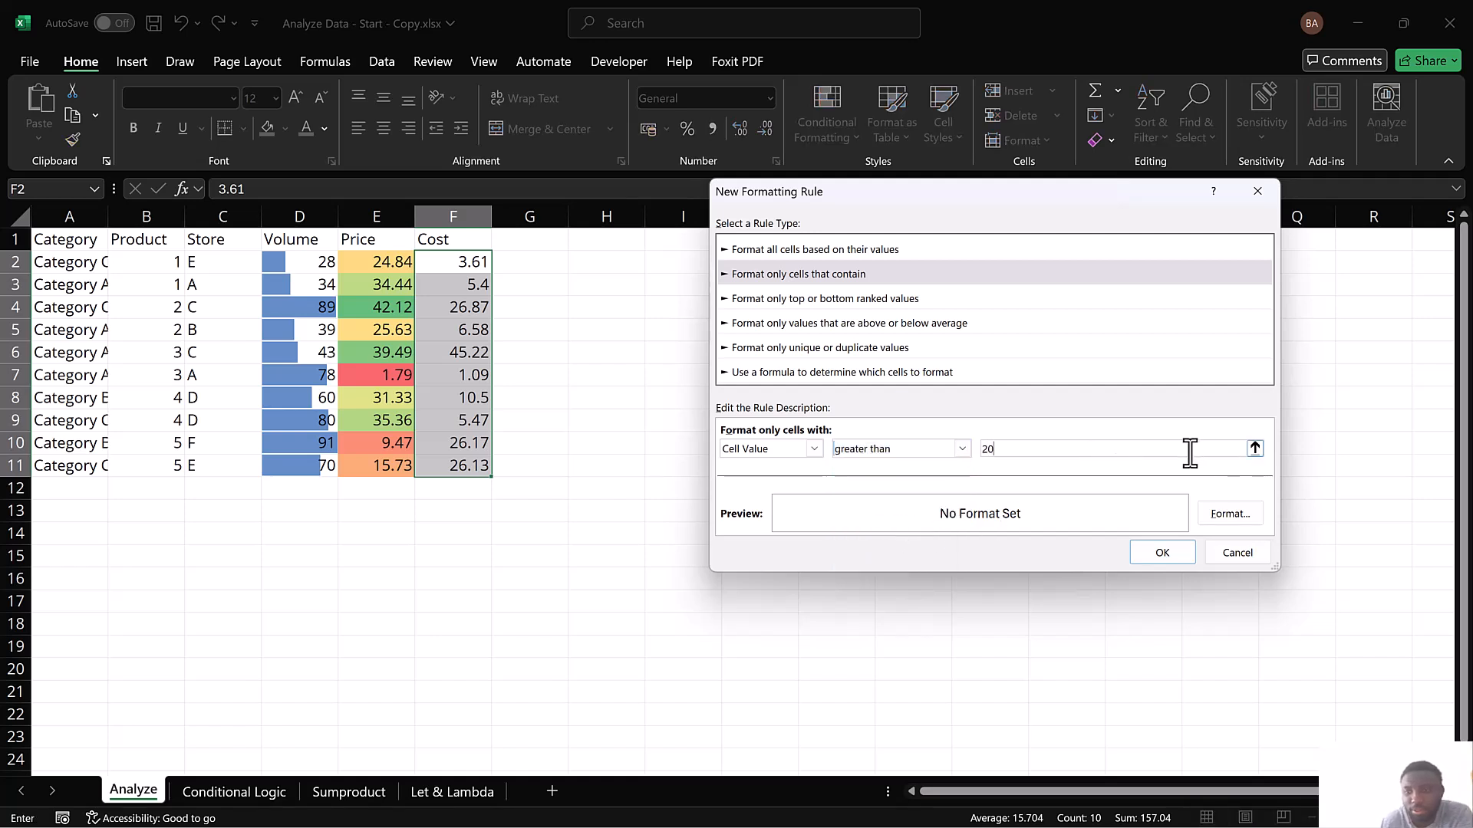
Set the font color of the Cost rule's format to standard red
left_click(1230, 518)
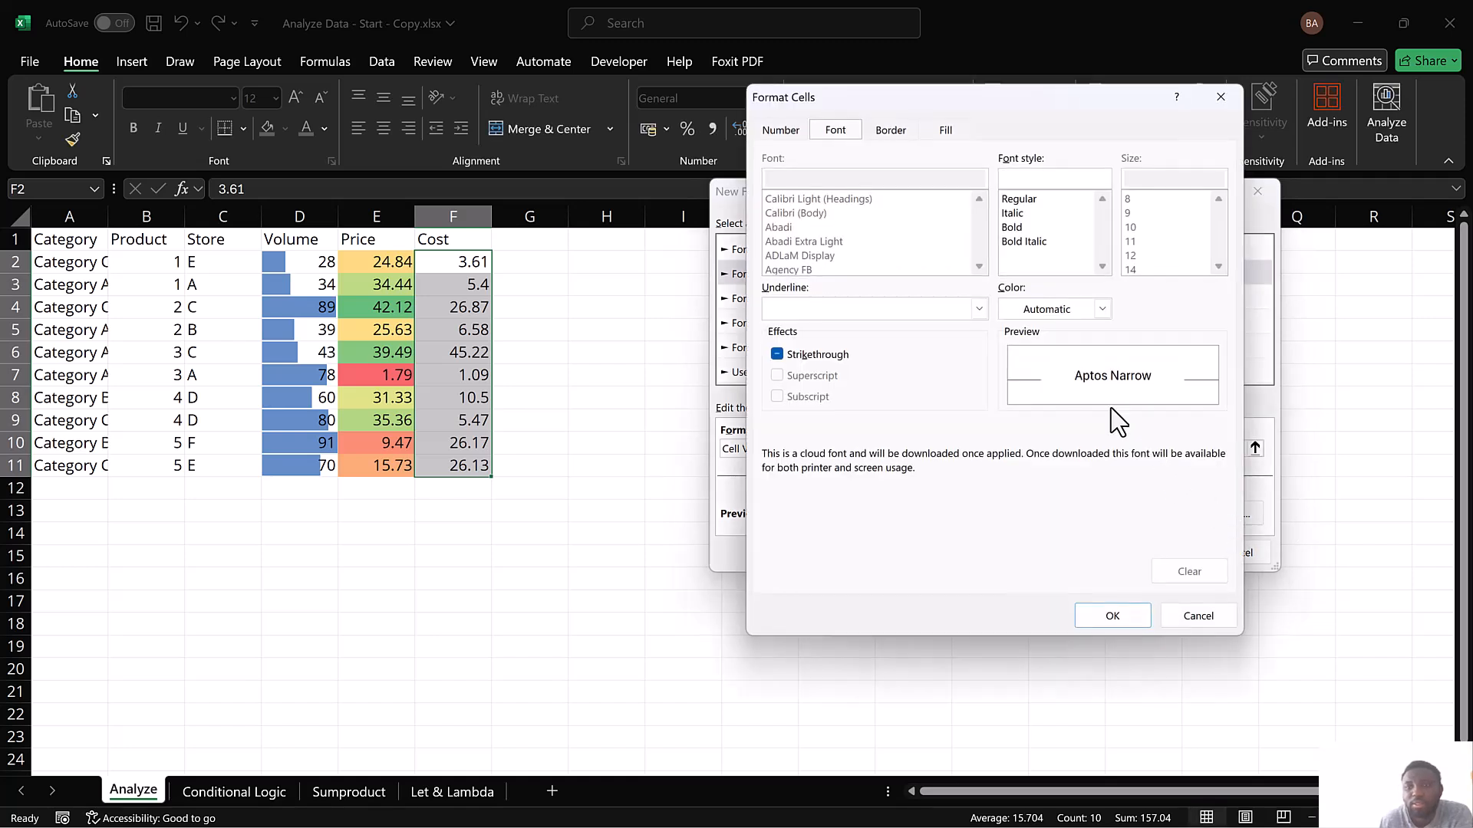
left_click(882, 310)
left_click(883, 326)
left_click(1024, 312)
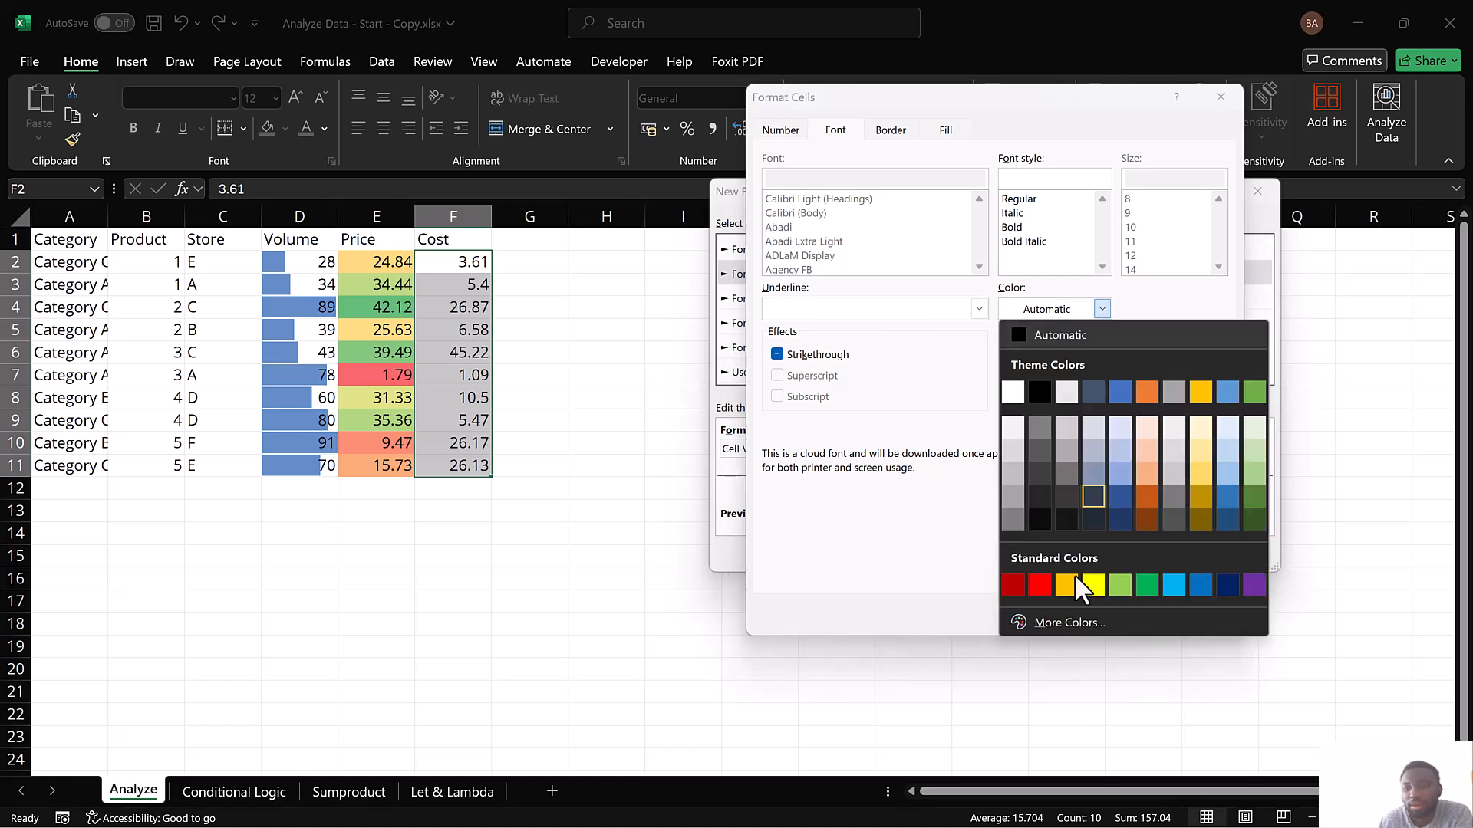
left_click(1038, 586)
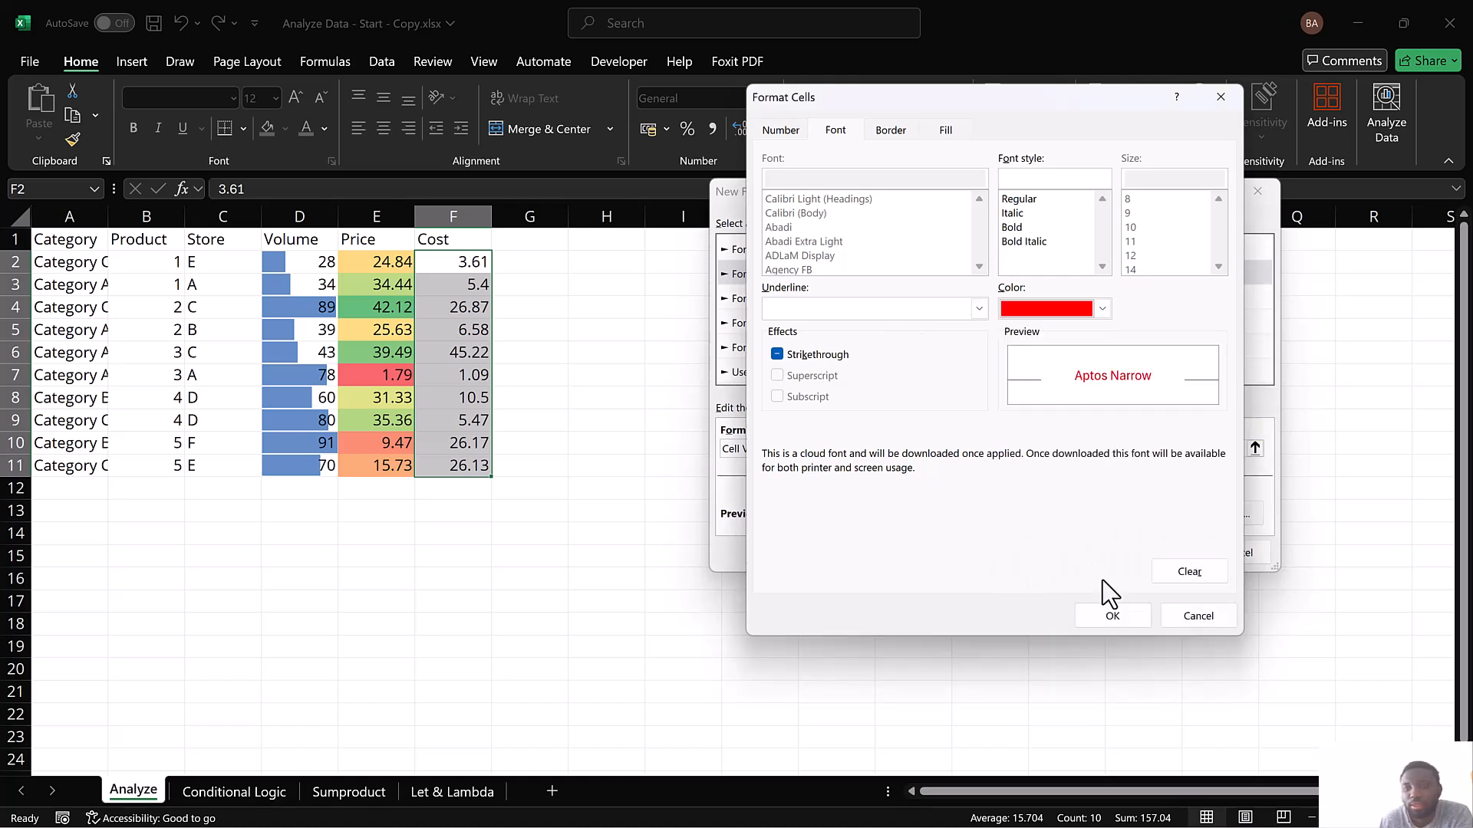
left_click(1113, 617)
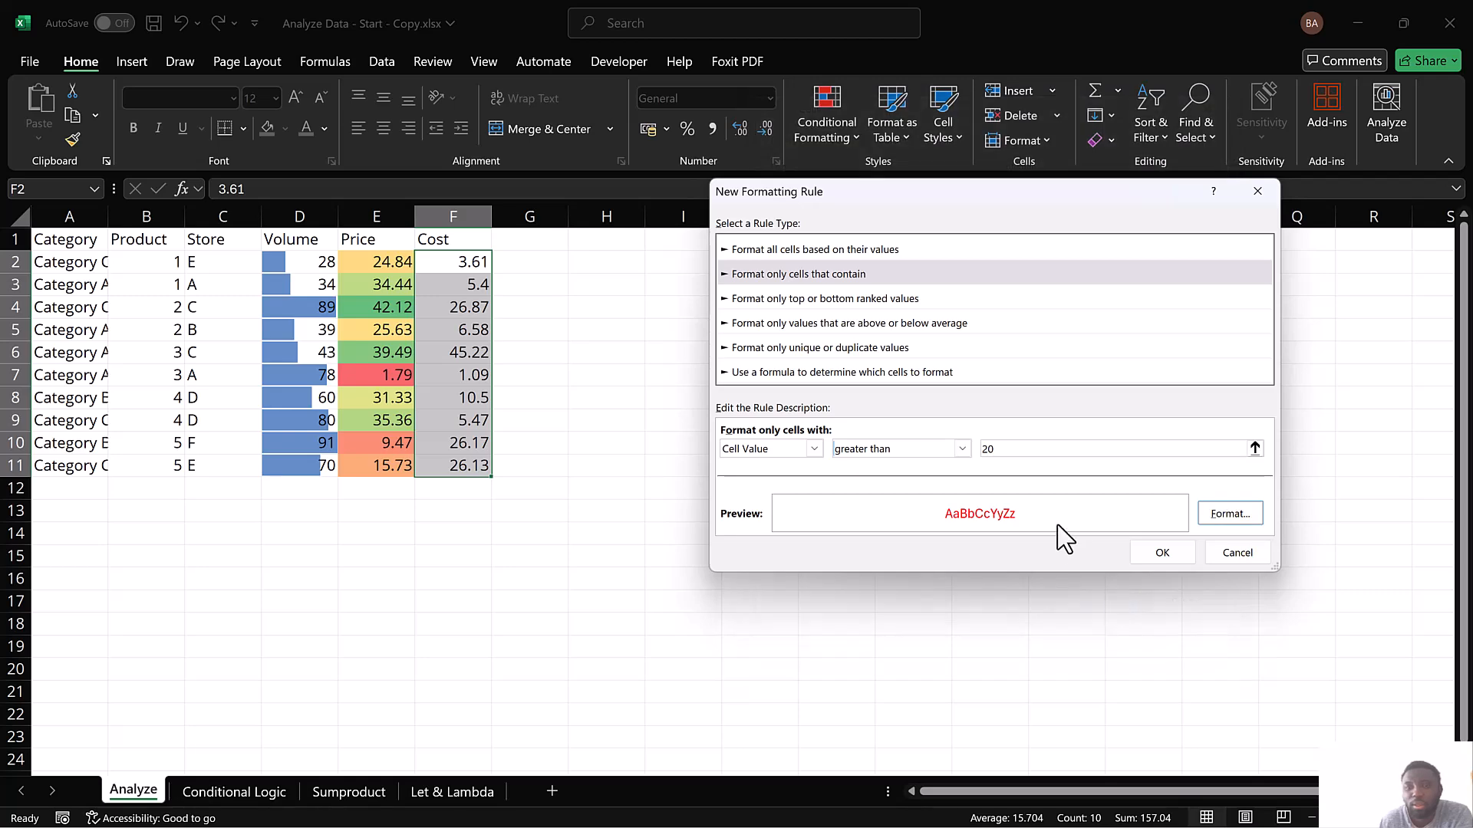
Give the Cost rule's format a very light orange background fill and apply the rule to F2:F11
left_click(1212, 517)
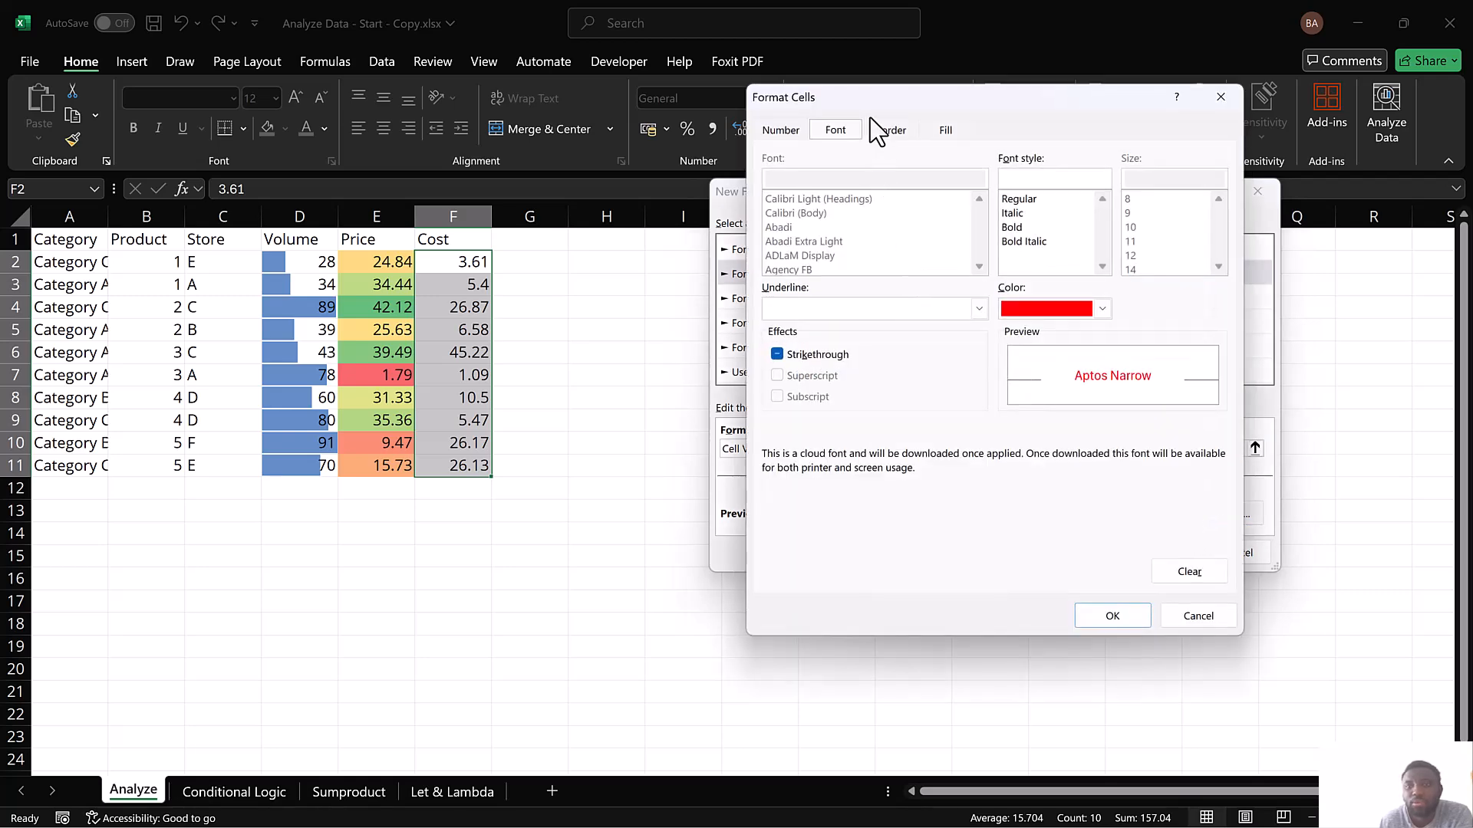
left_click(945, 129)
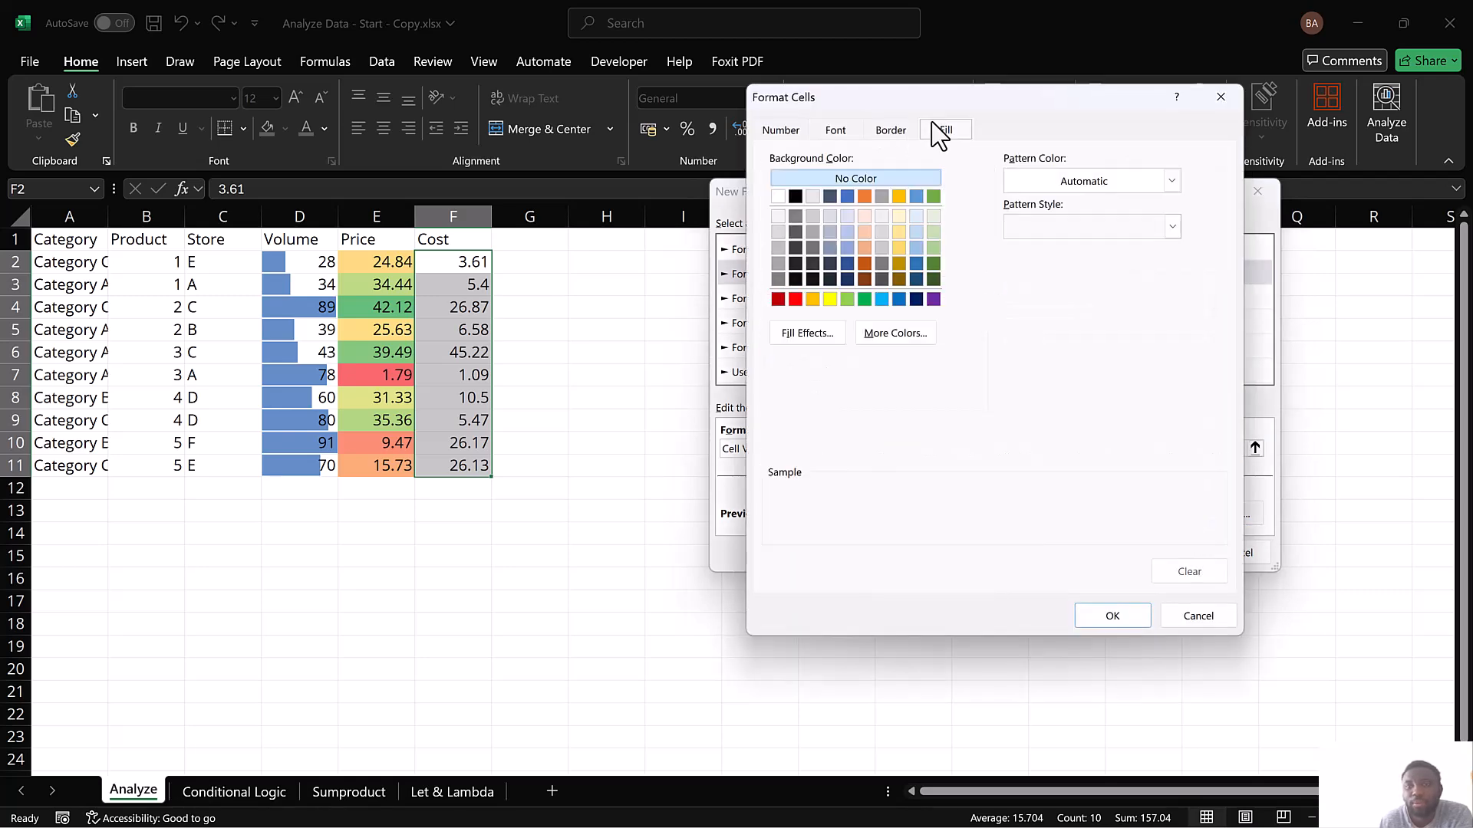
left_click(794, 299)
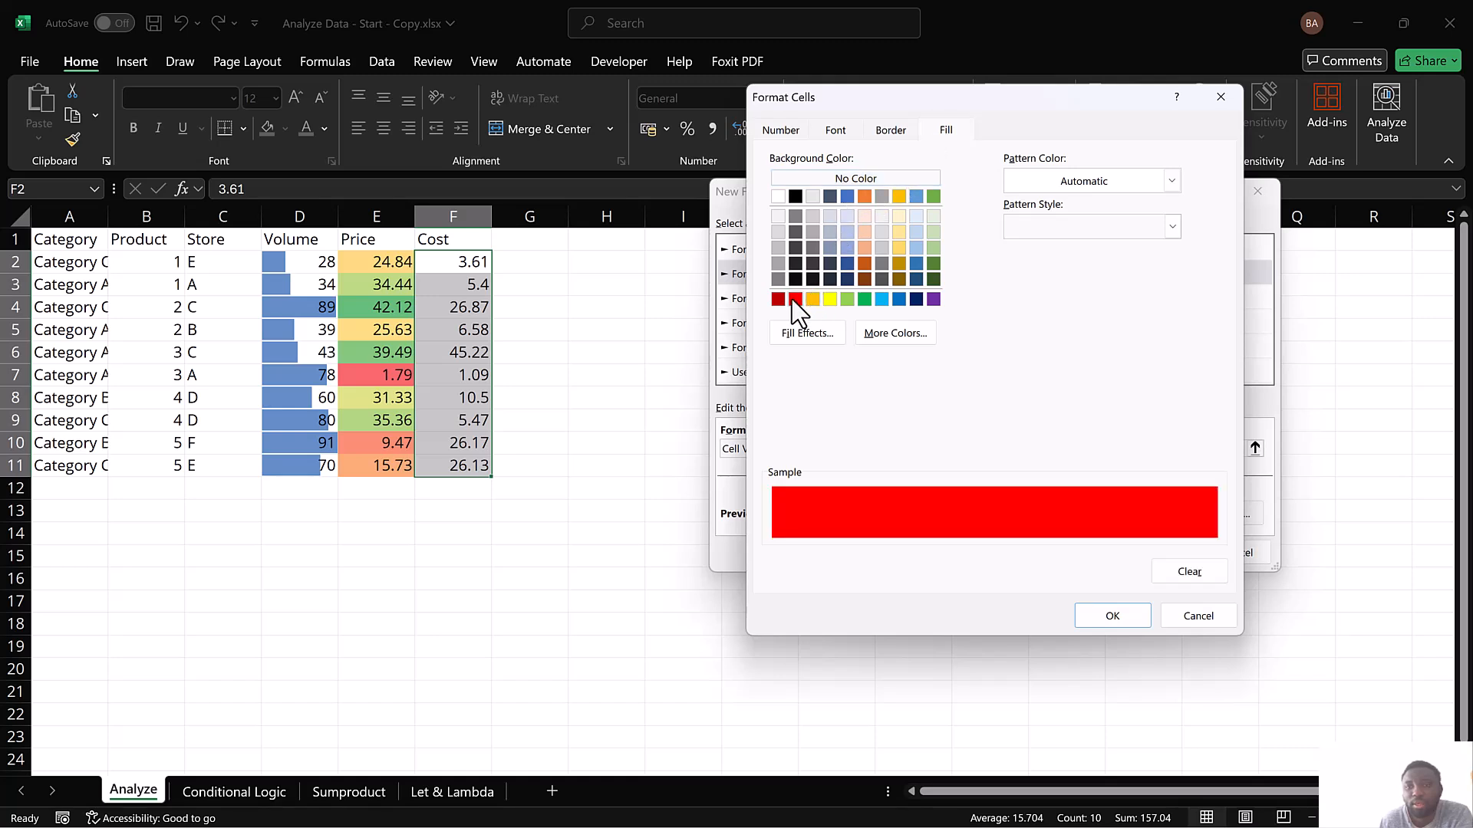
left_click(867, 216)
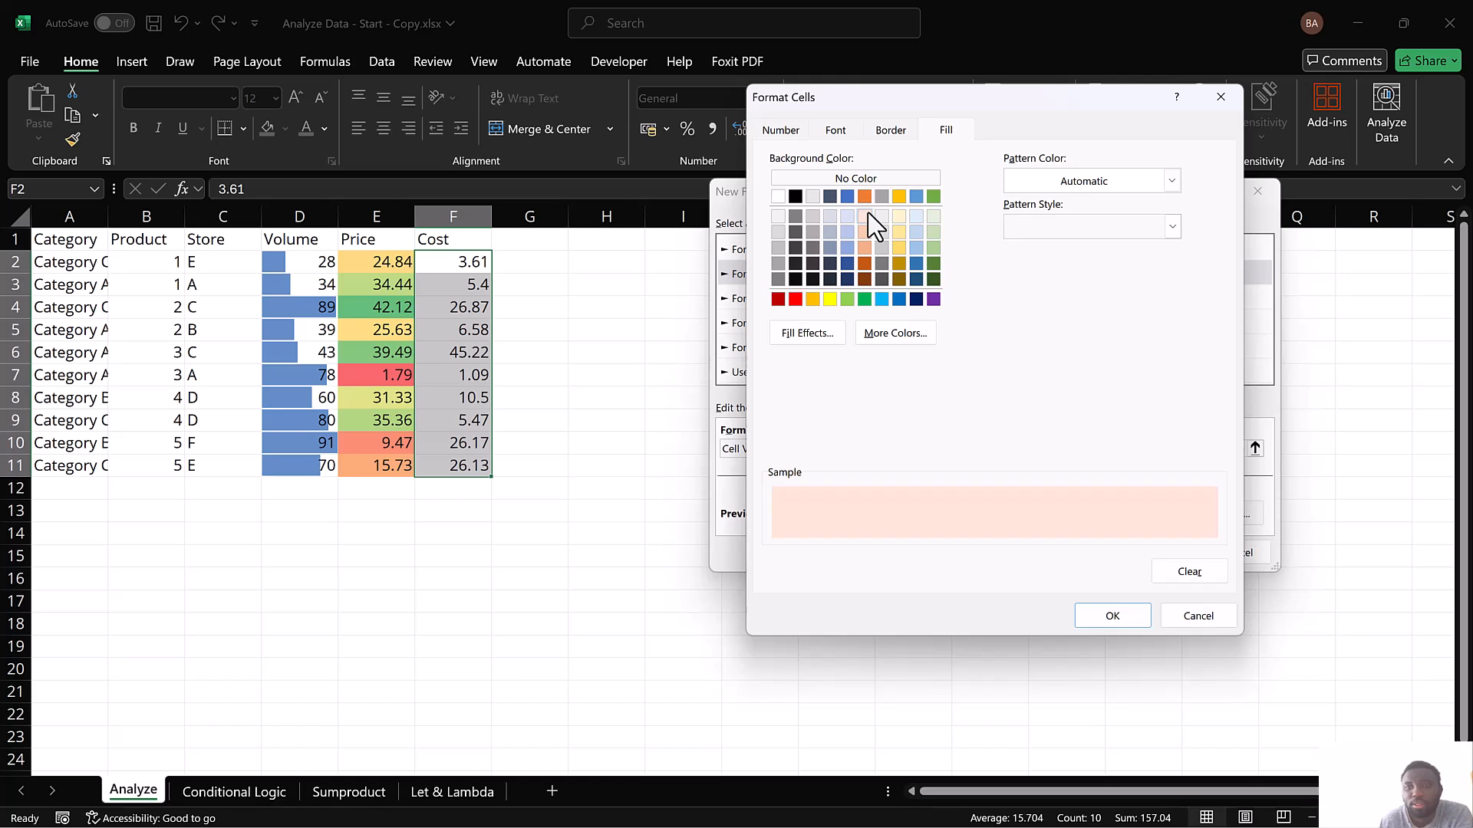
left_click(1114, 616)
left_click(1165, 553)
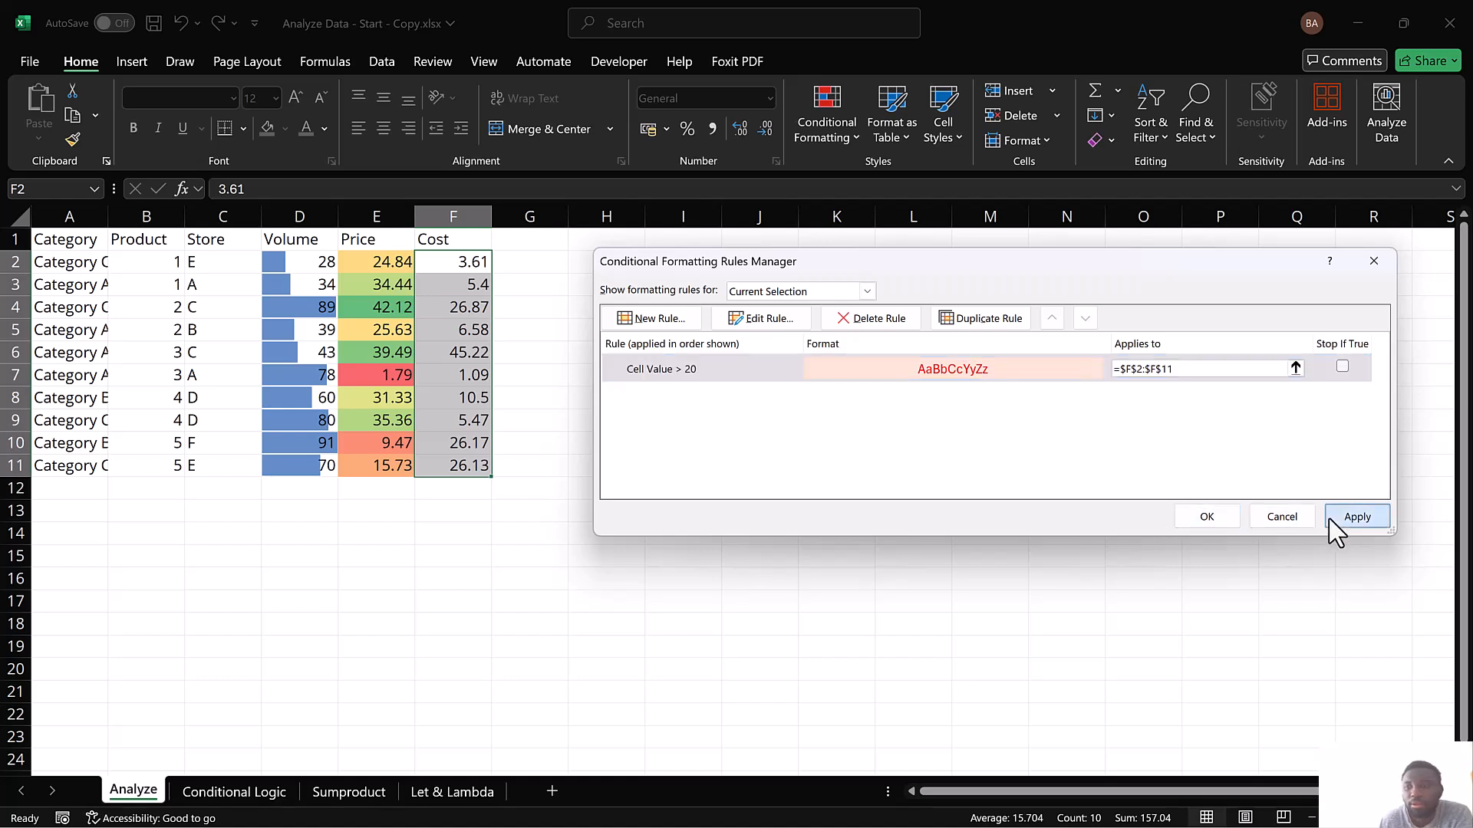
left_click(1206, 522)
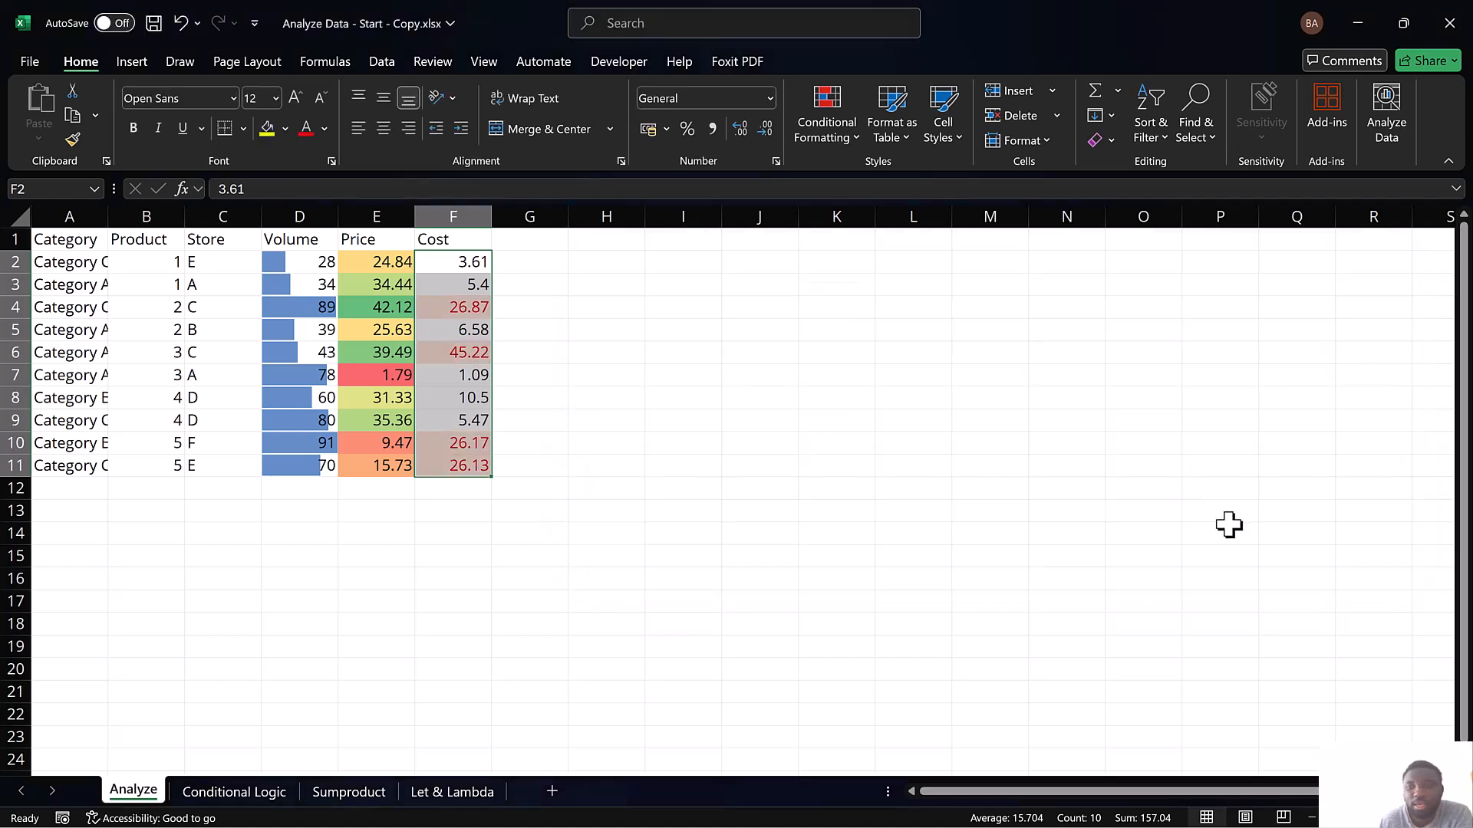
Inspect the highlighted Cost values in F4, F6, F10 and F11 against the greater-than-20 rule
left_click(605, 359)
left_click(458, 308)
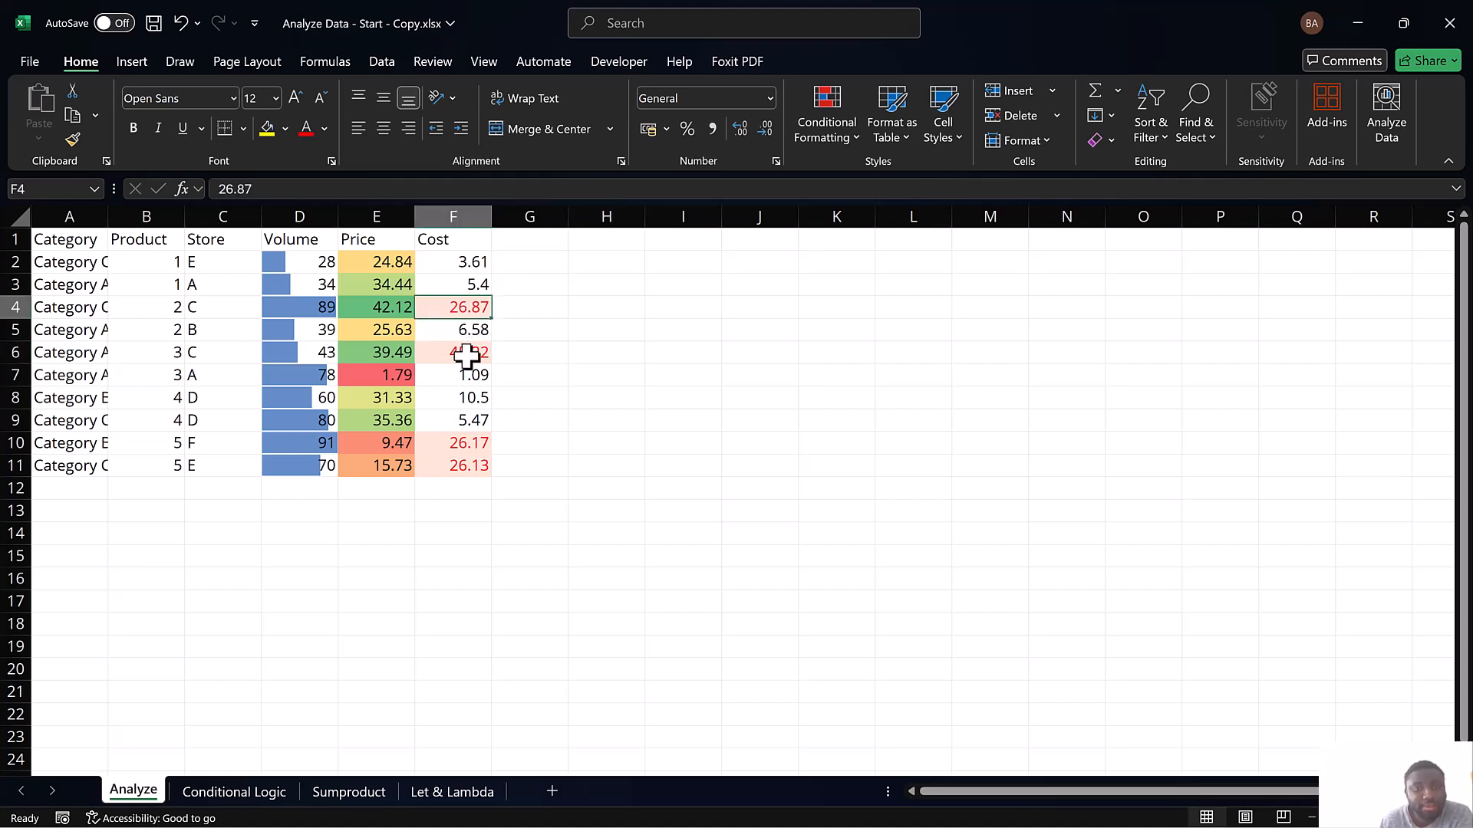
left_click(466, 355)
left_click(479, 445)
left_click(475, 466)
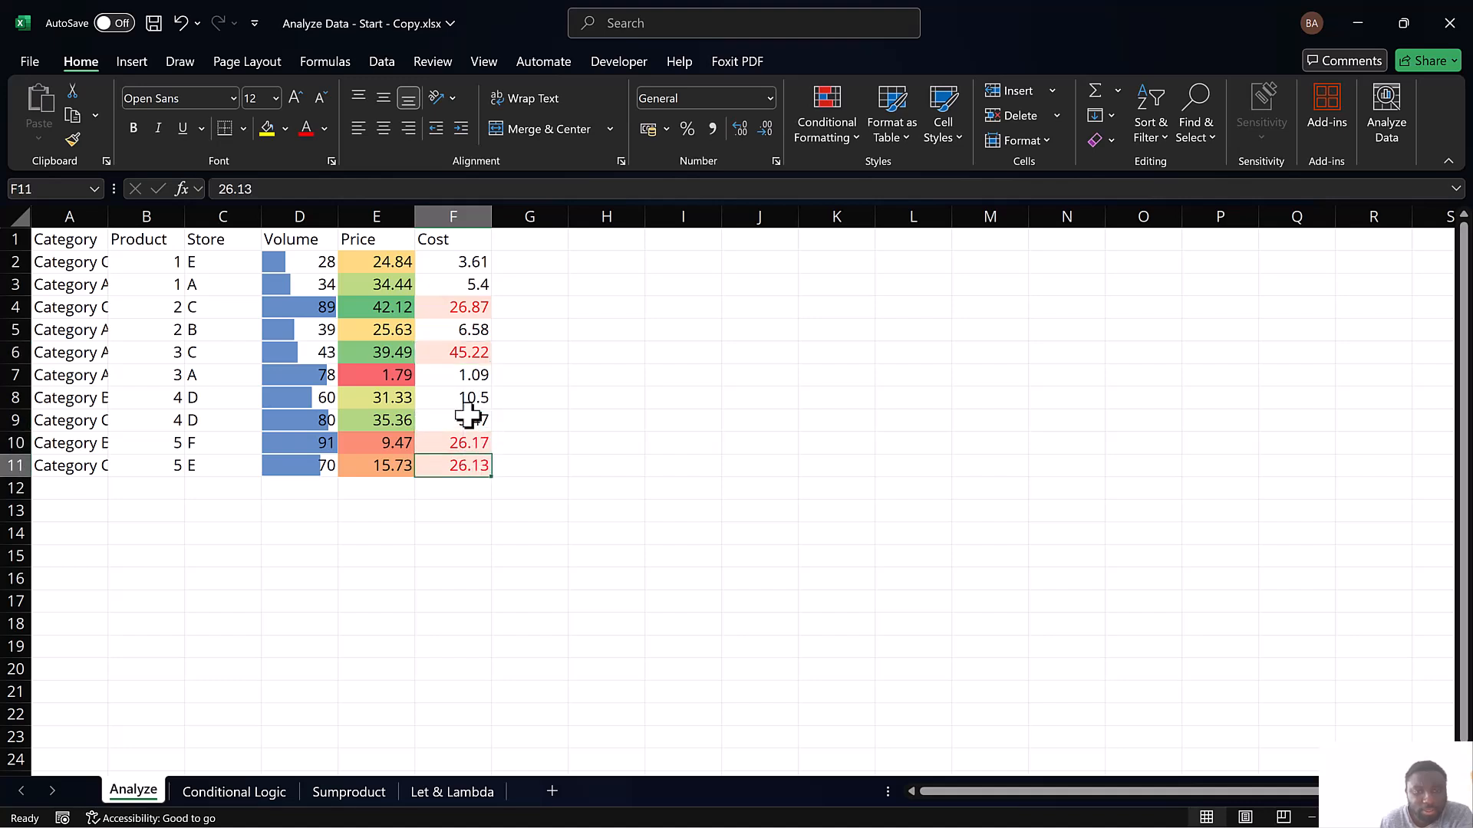
Test the Cost rule by entering 23 in F7 and 12 in F6, and undo both edits
left_click(473, 376)
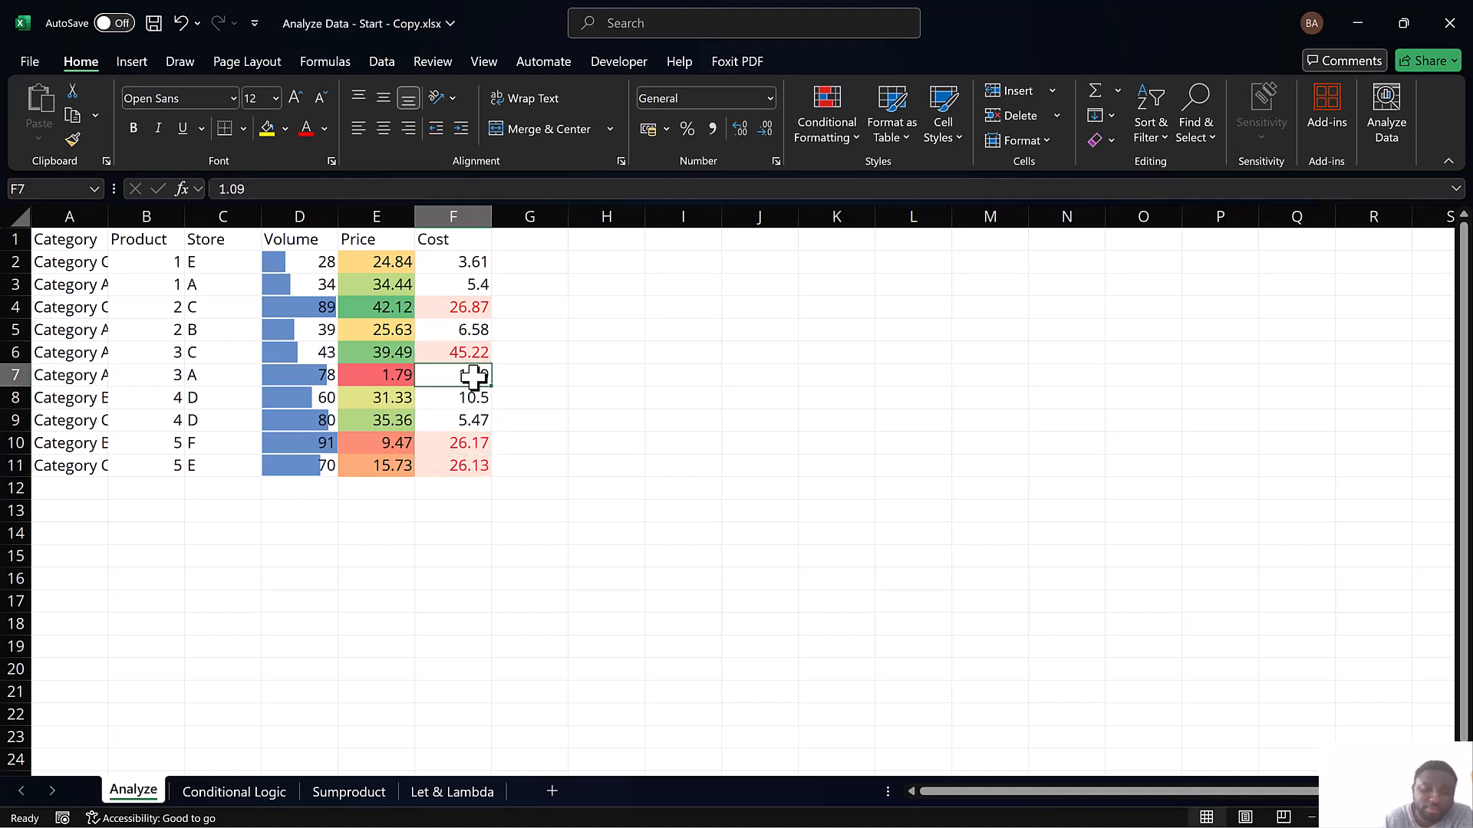
double_click(473, 375)
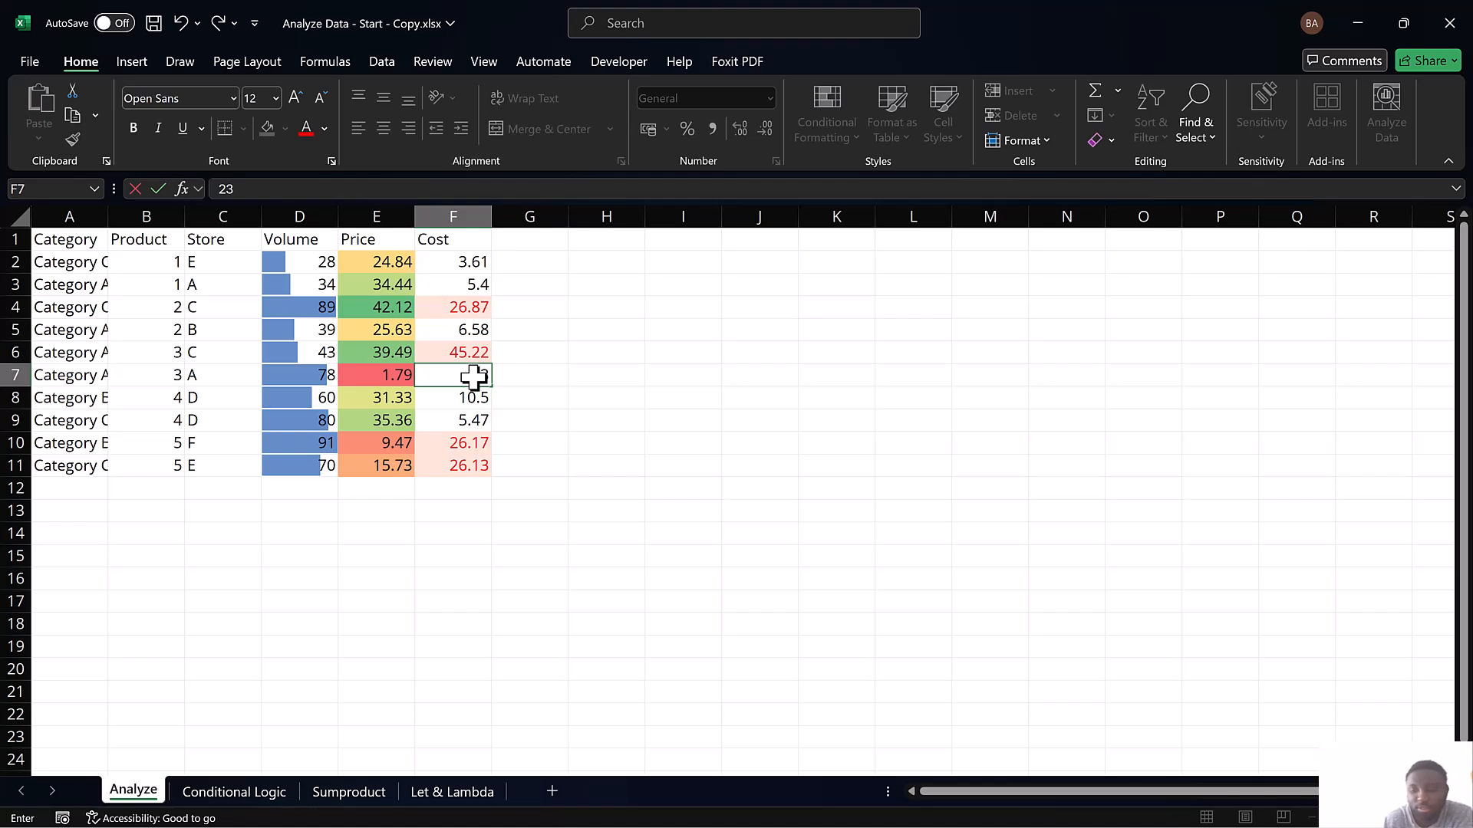
key("Return")
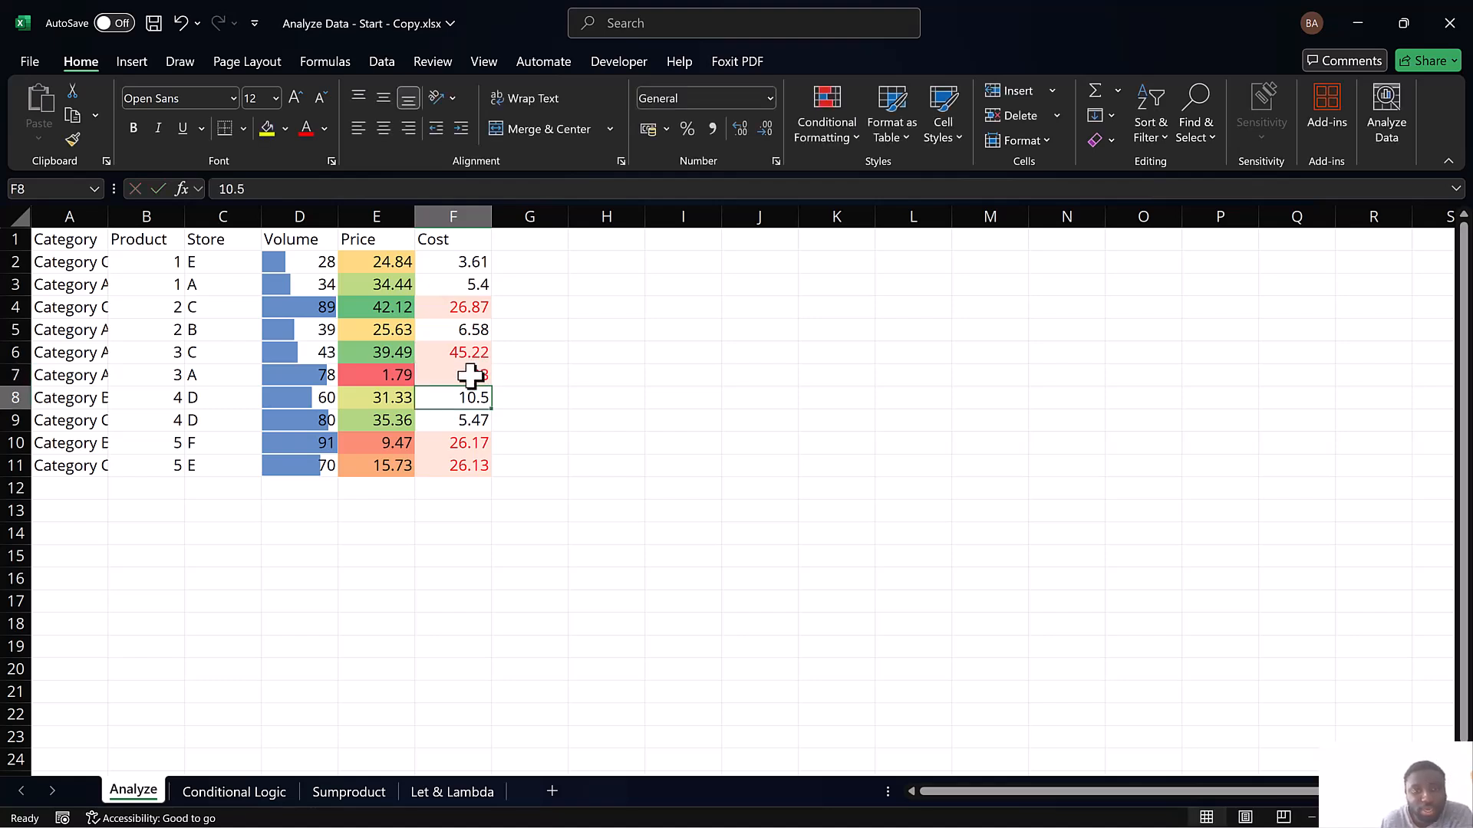
left_click(468, 352)
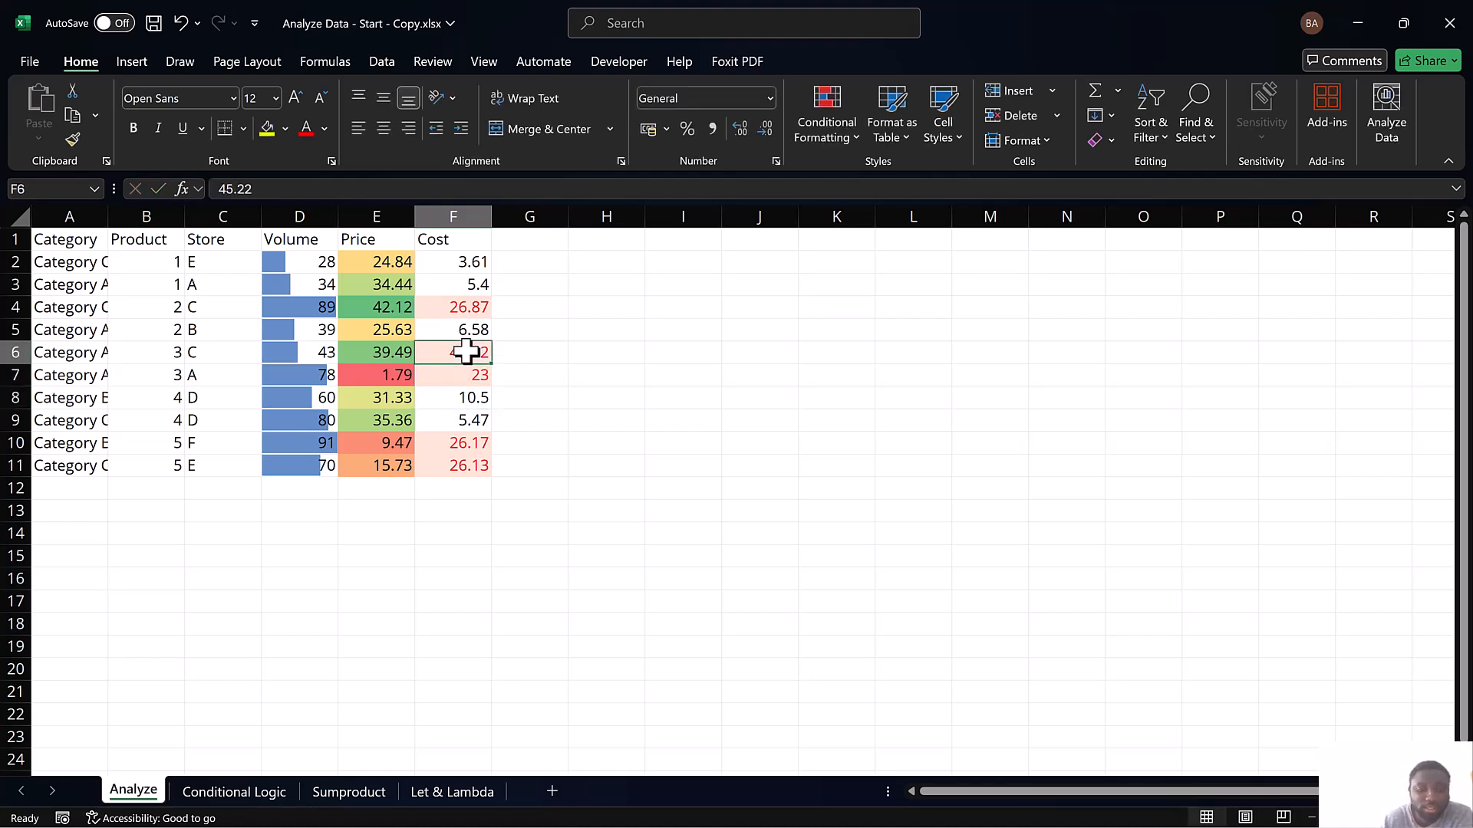
type("12")
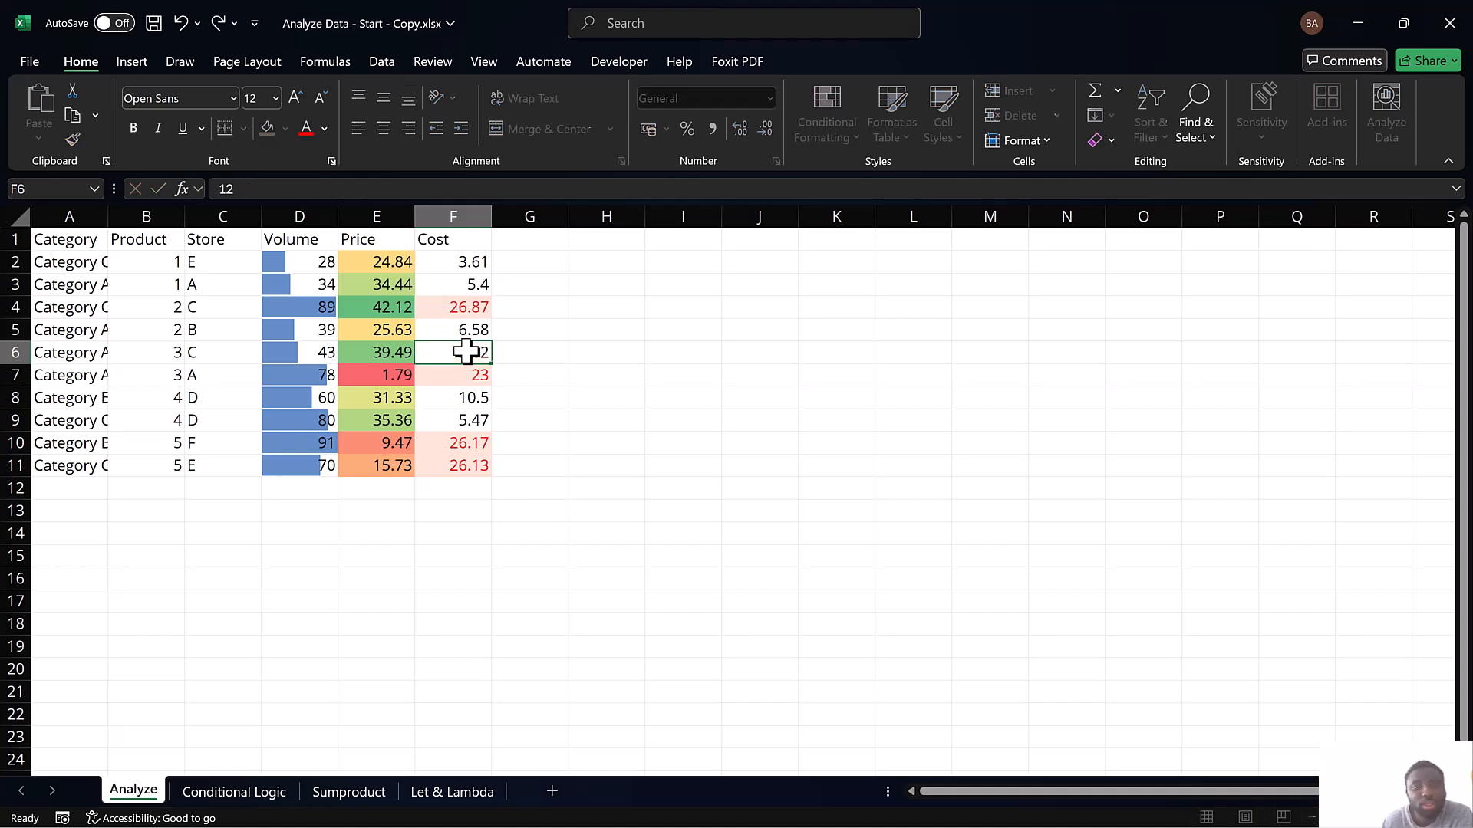
key("Return")
key("ctrl+z")
key("ctrl+z")
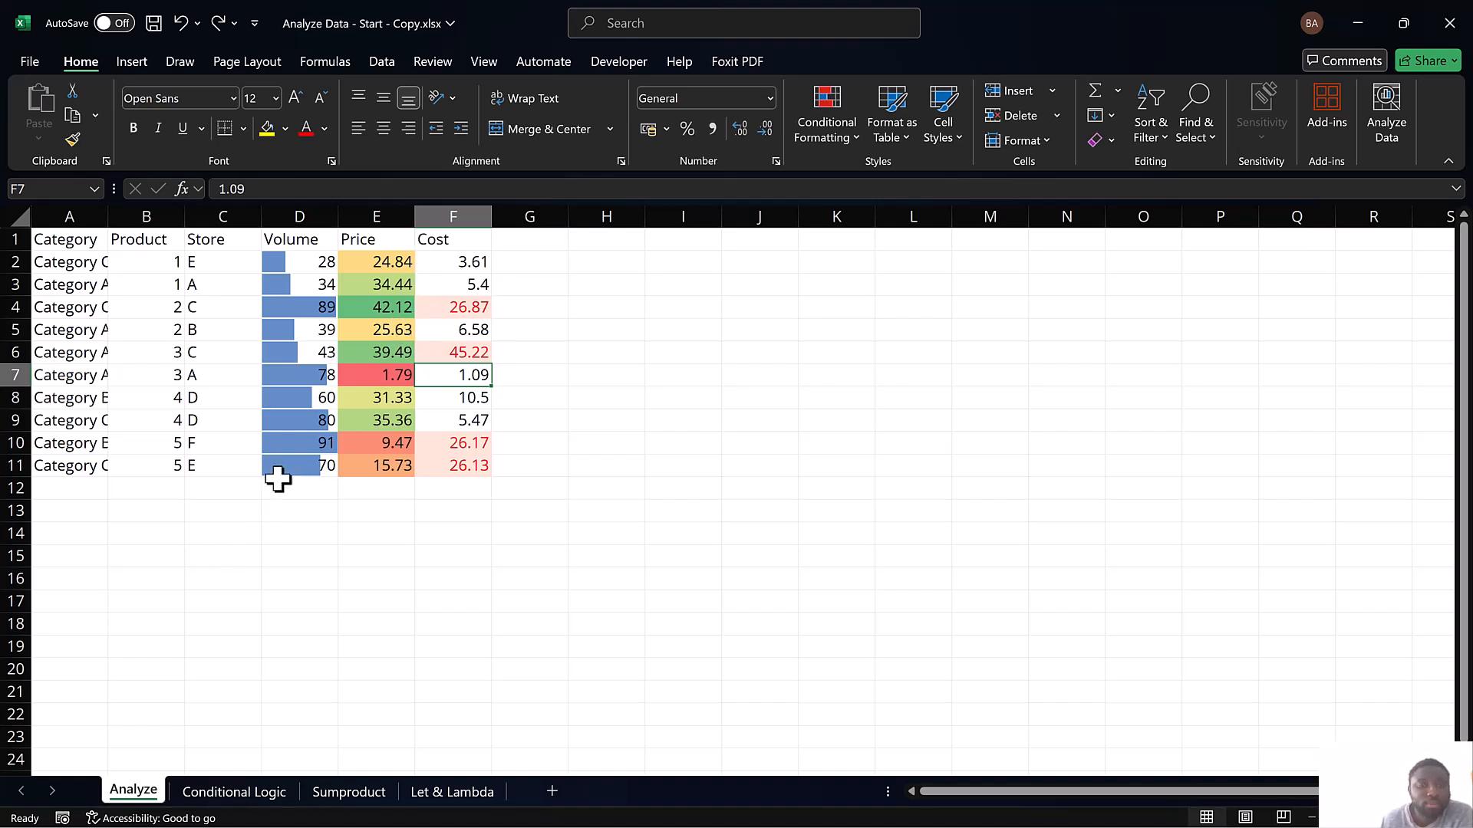
On the Conditional Logic sheet, start an IF function in H2 under the IF heading
left_click(227, 801)
left_click(281, 508)
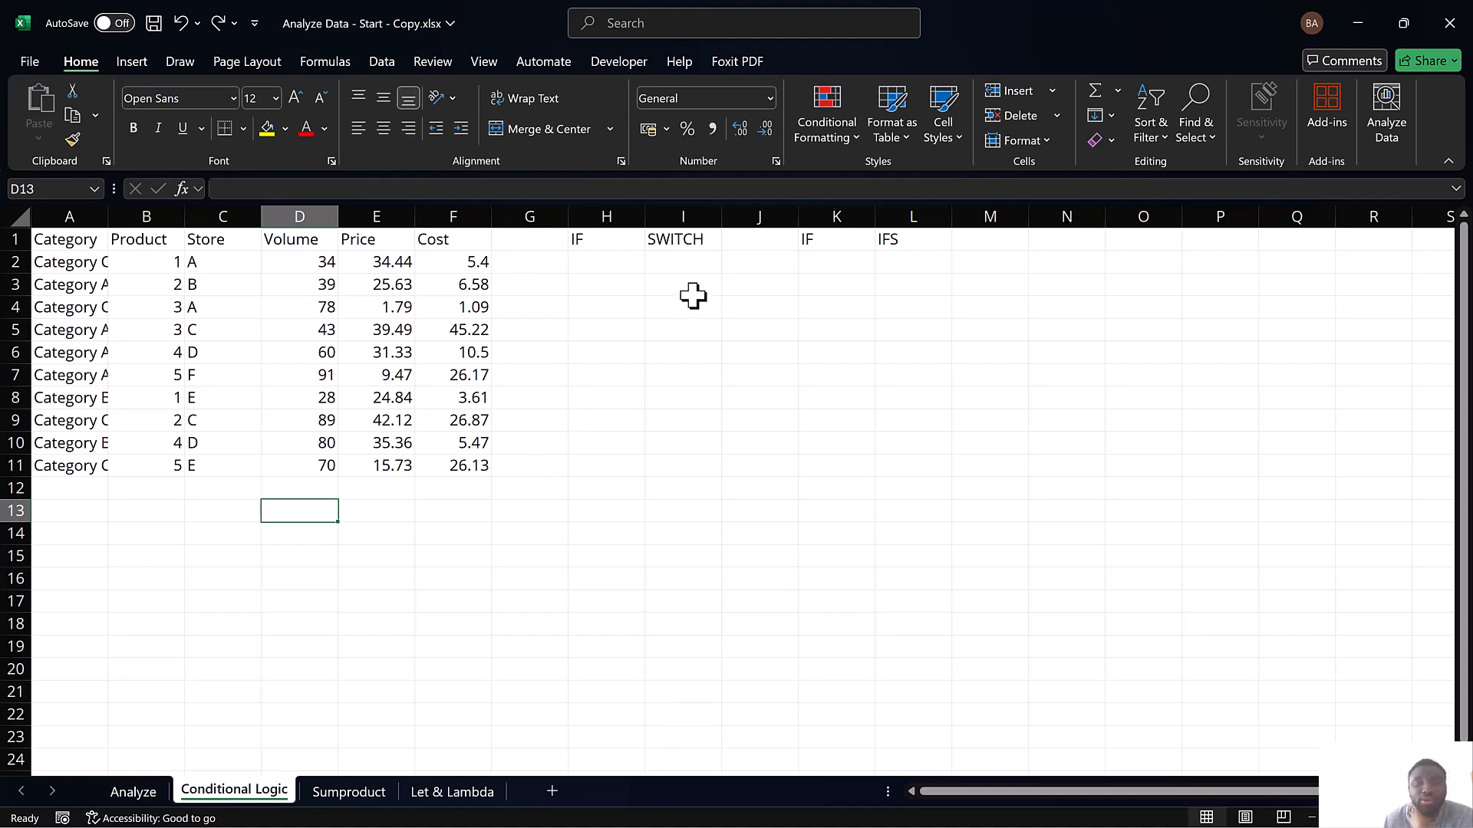
left_click(605, 263)
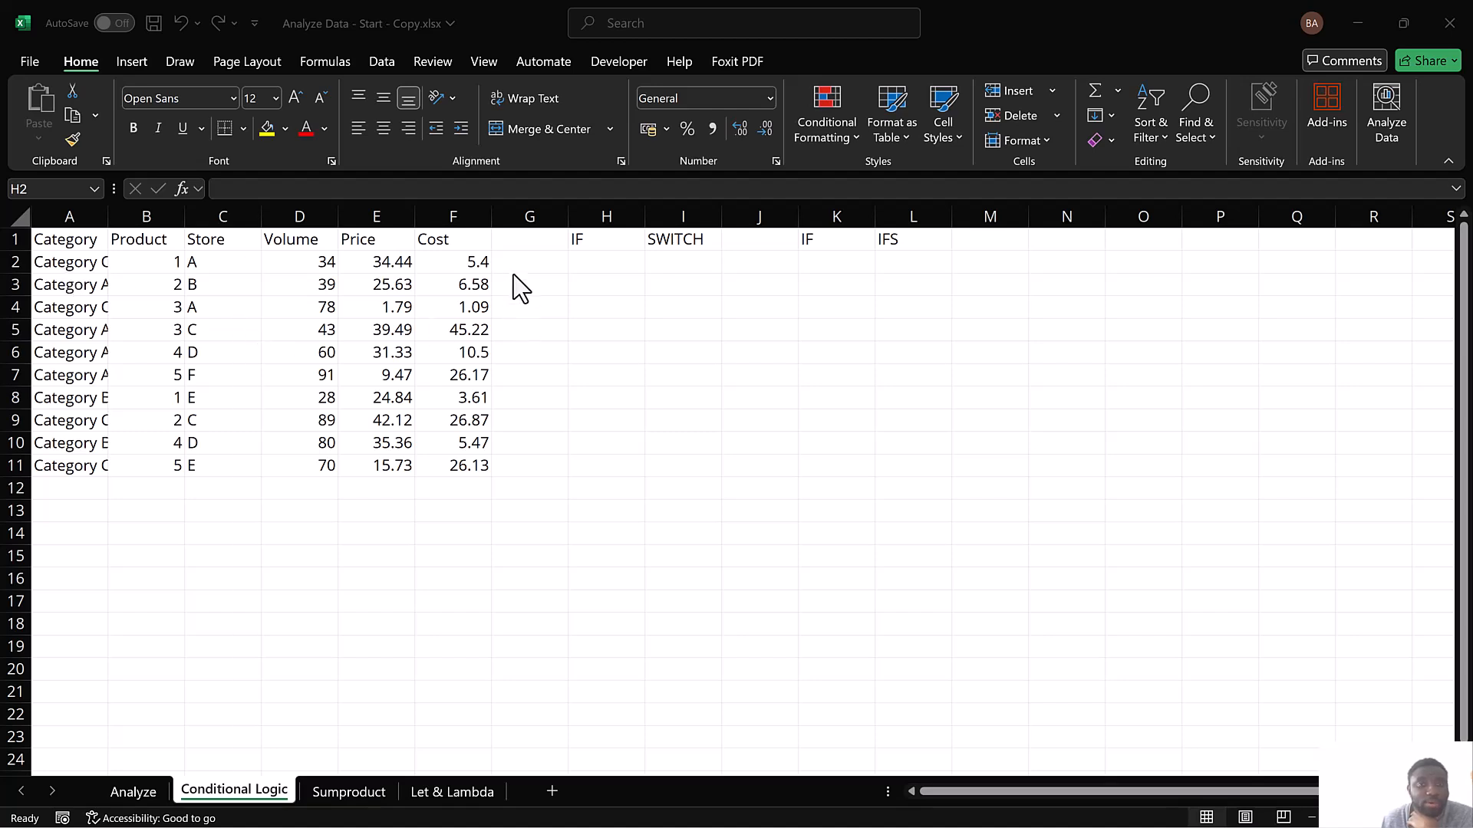
left_click(601, 267)
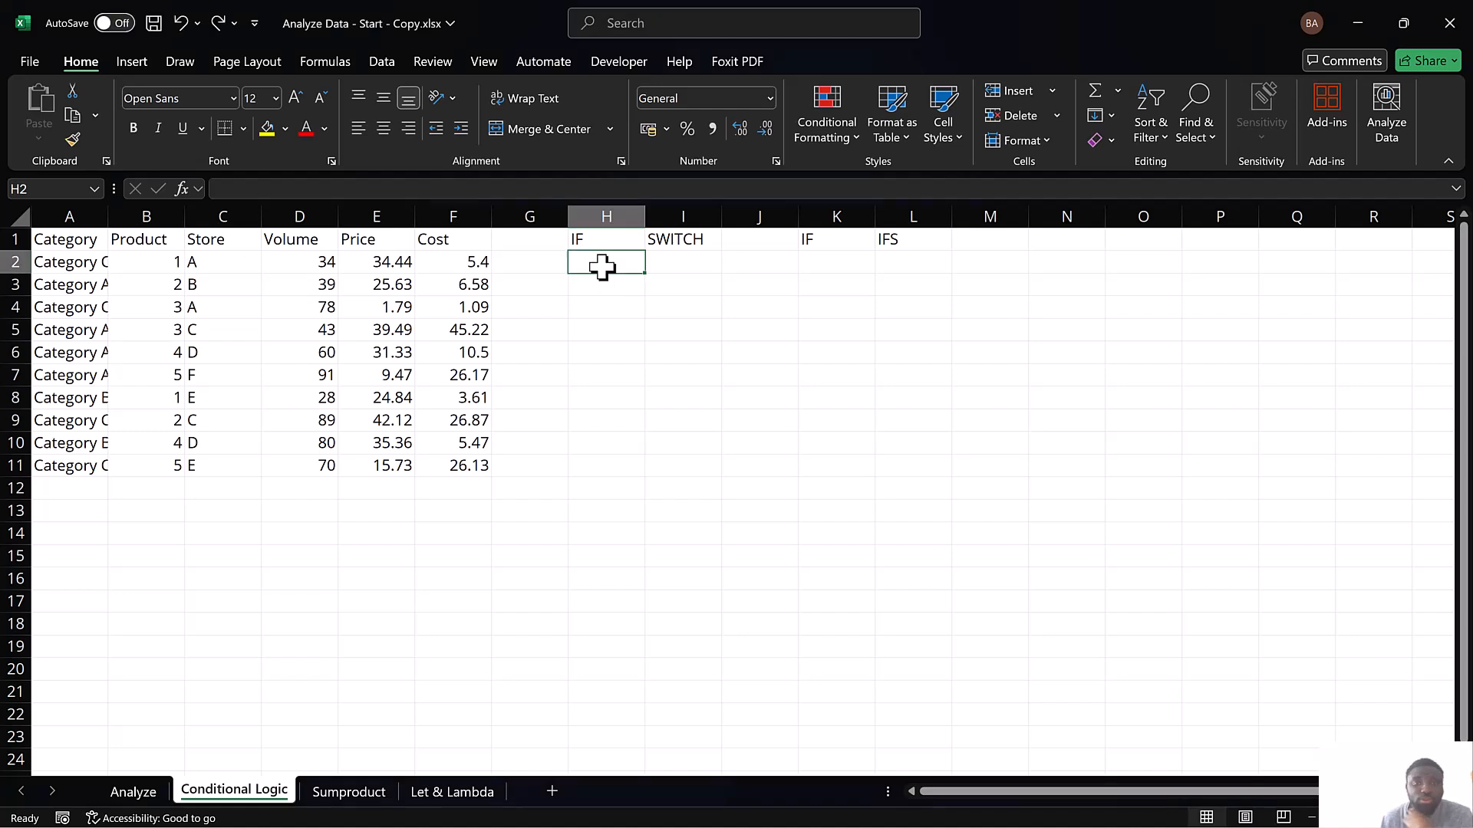
type("=IF")
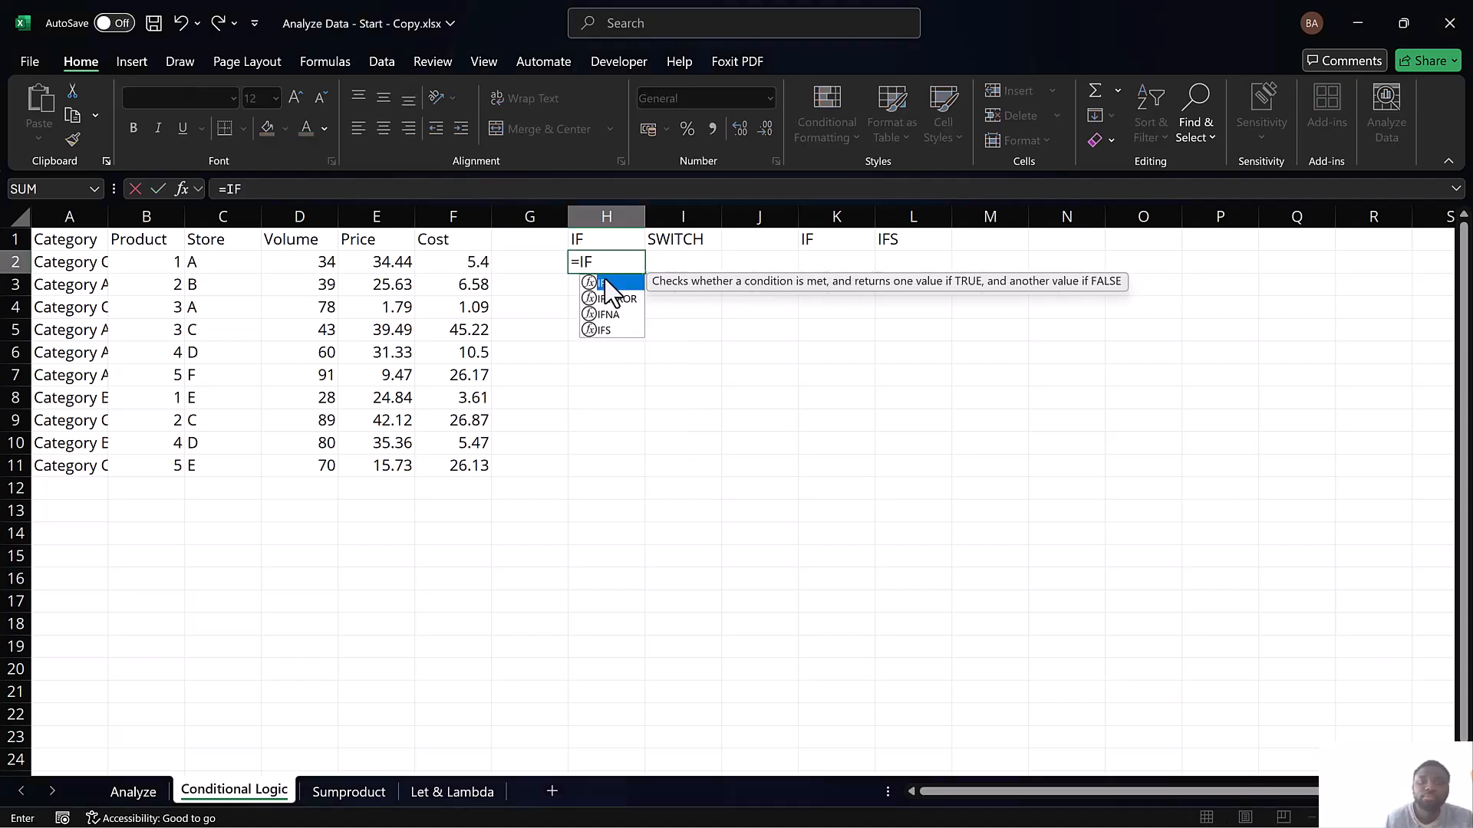
double_click(607, 282)
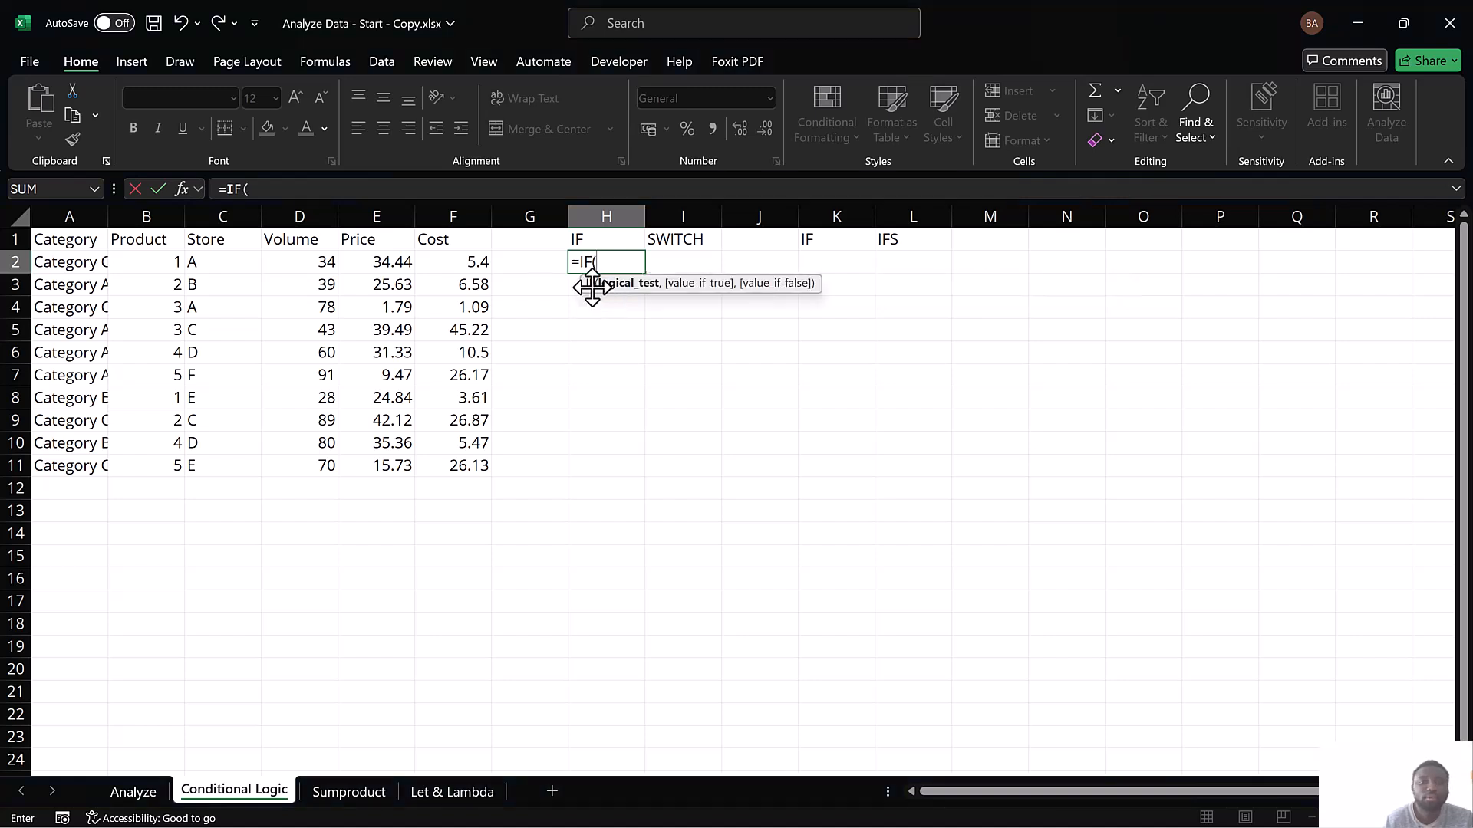
Set the IF's logical test to A2="Category C" and its value if true to "Buy"
left_click(80, 263)
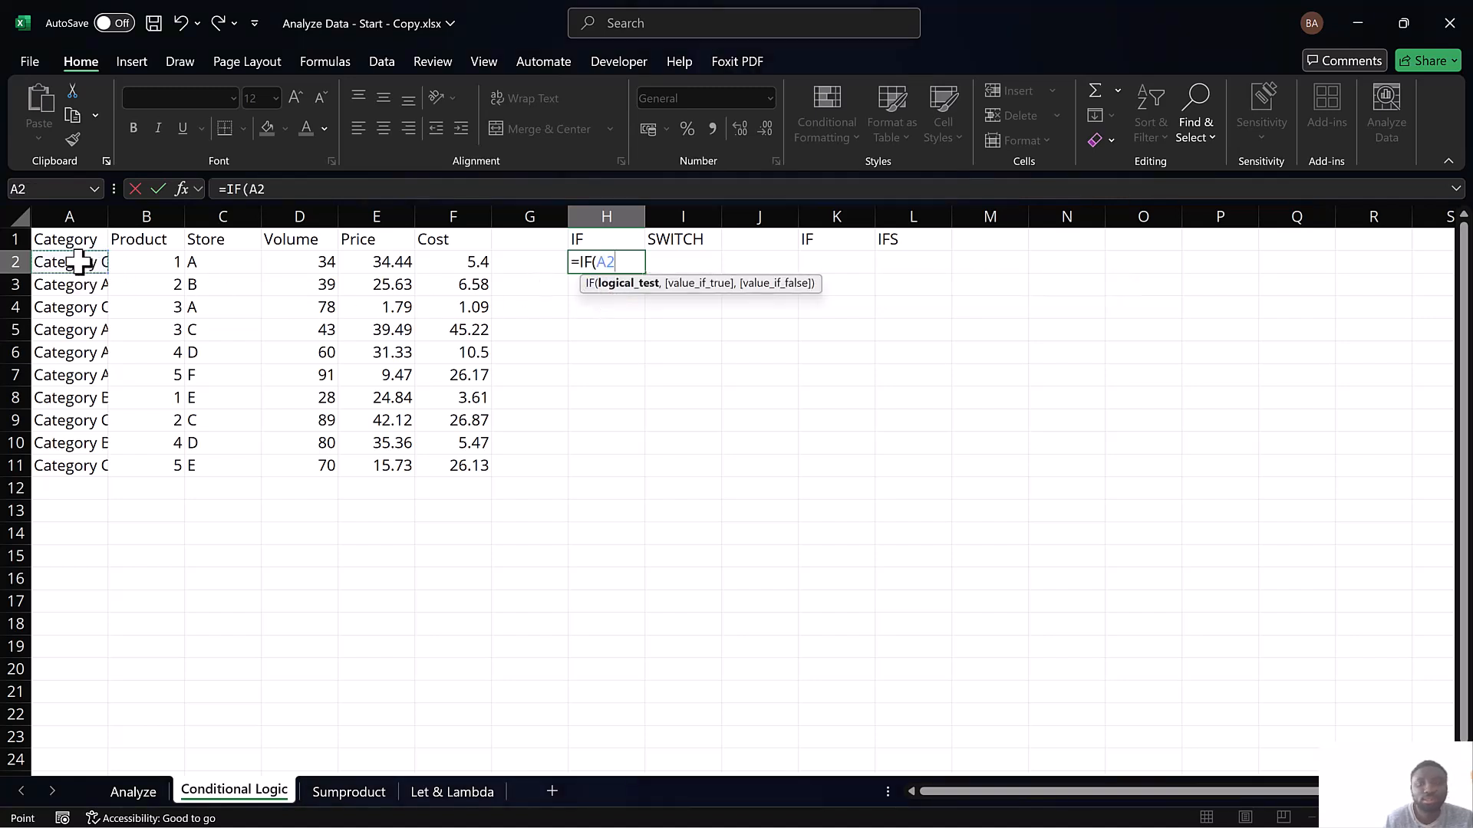
type("=\"Cate")
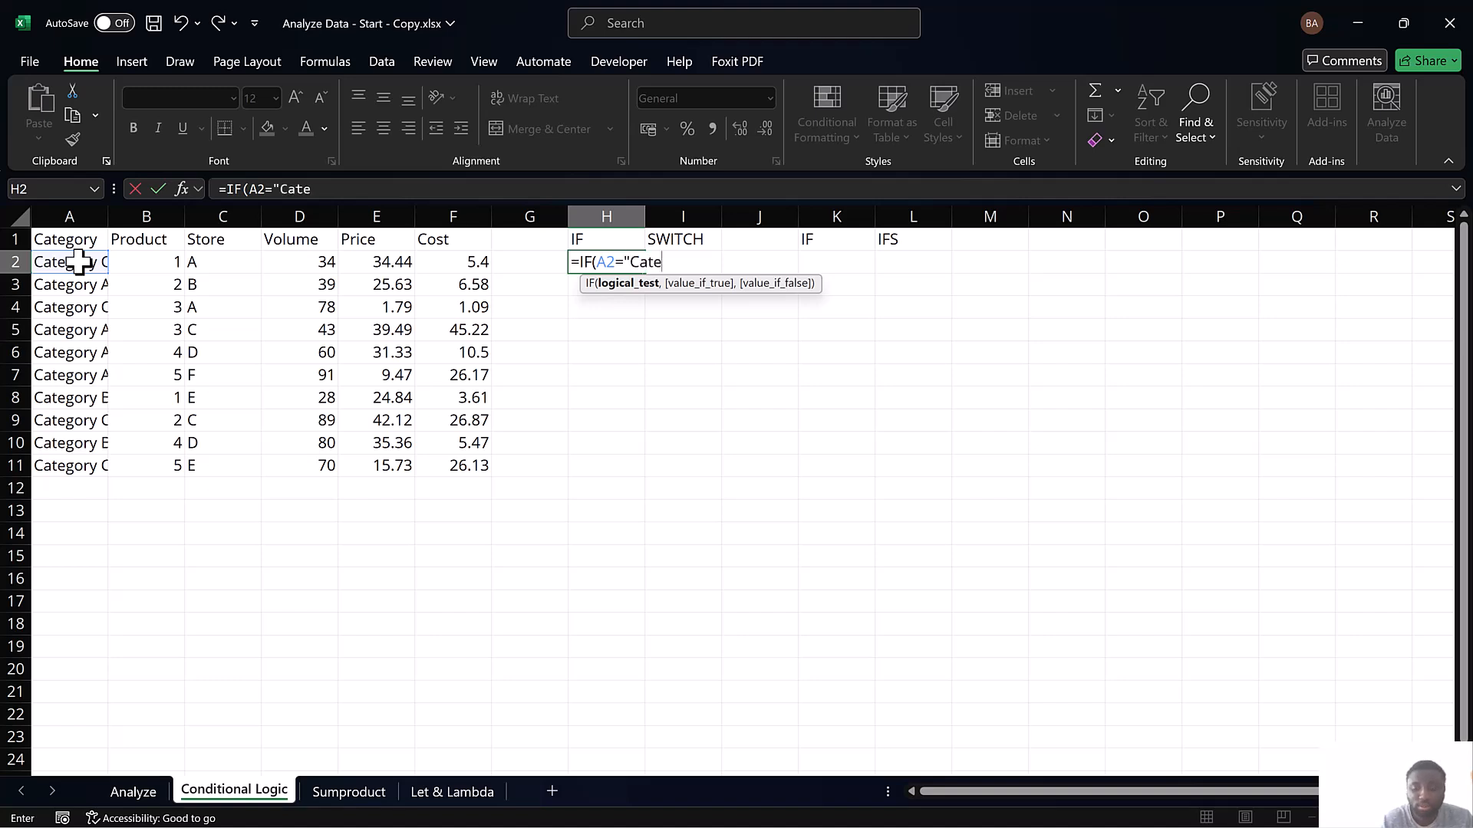
type("gory")
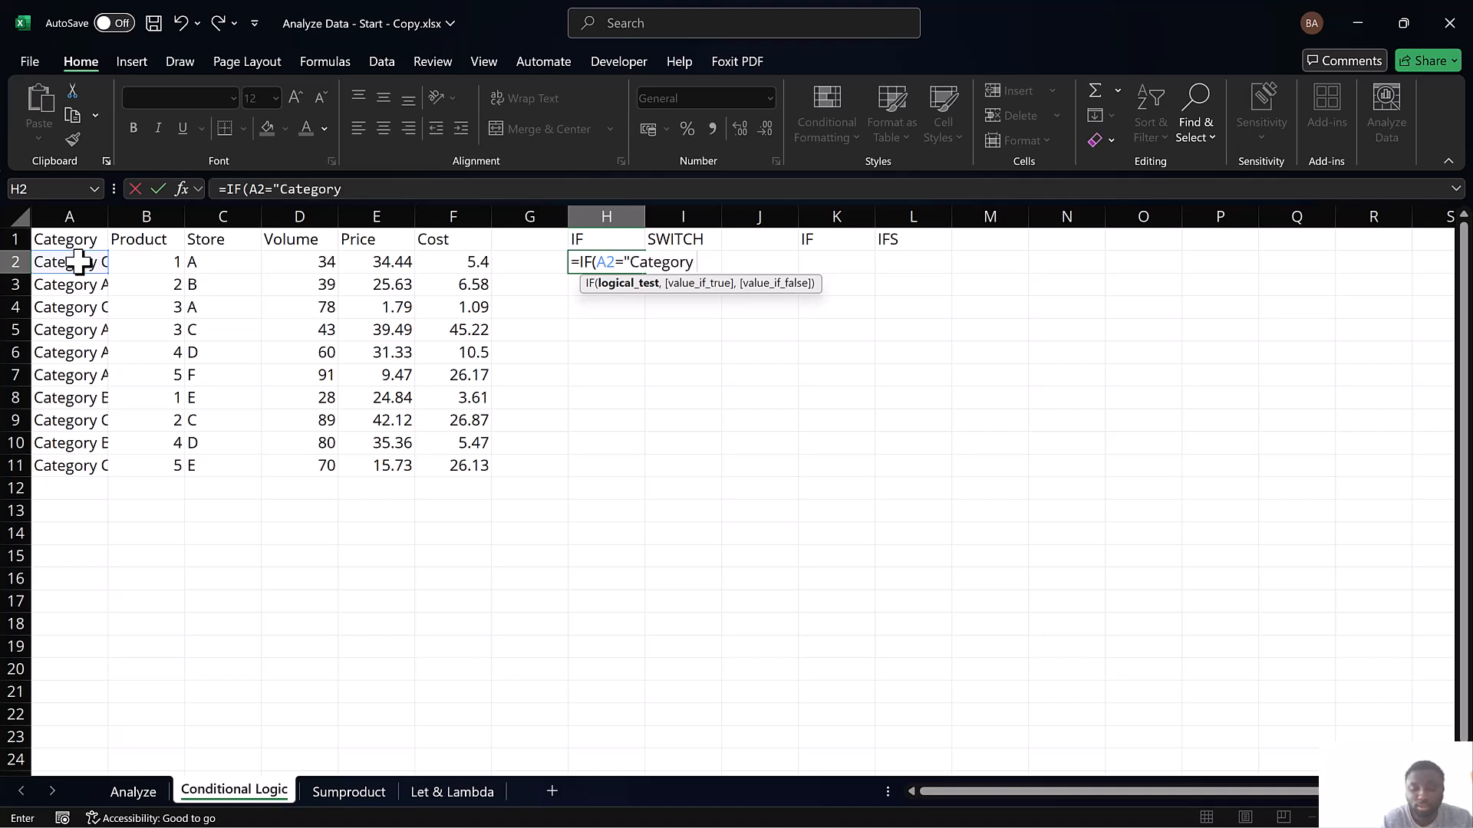
type(" C\",")
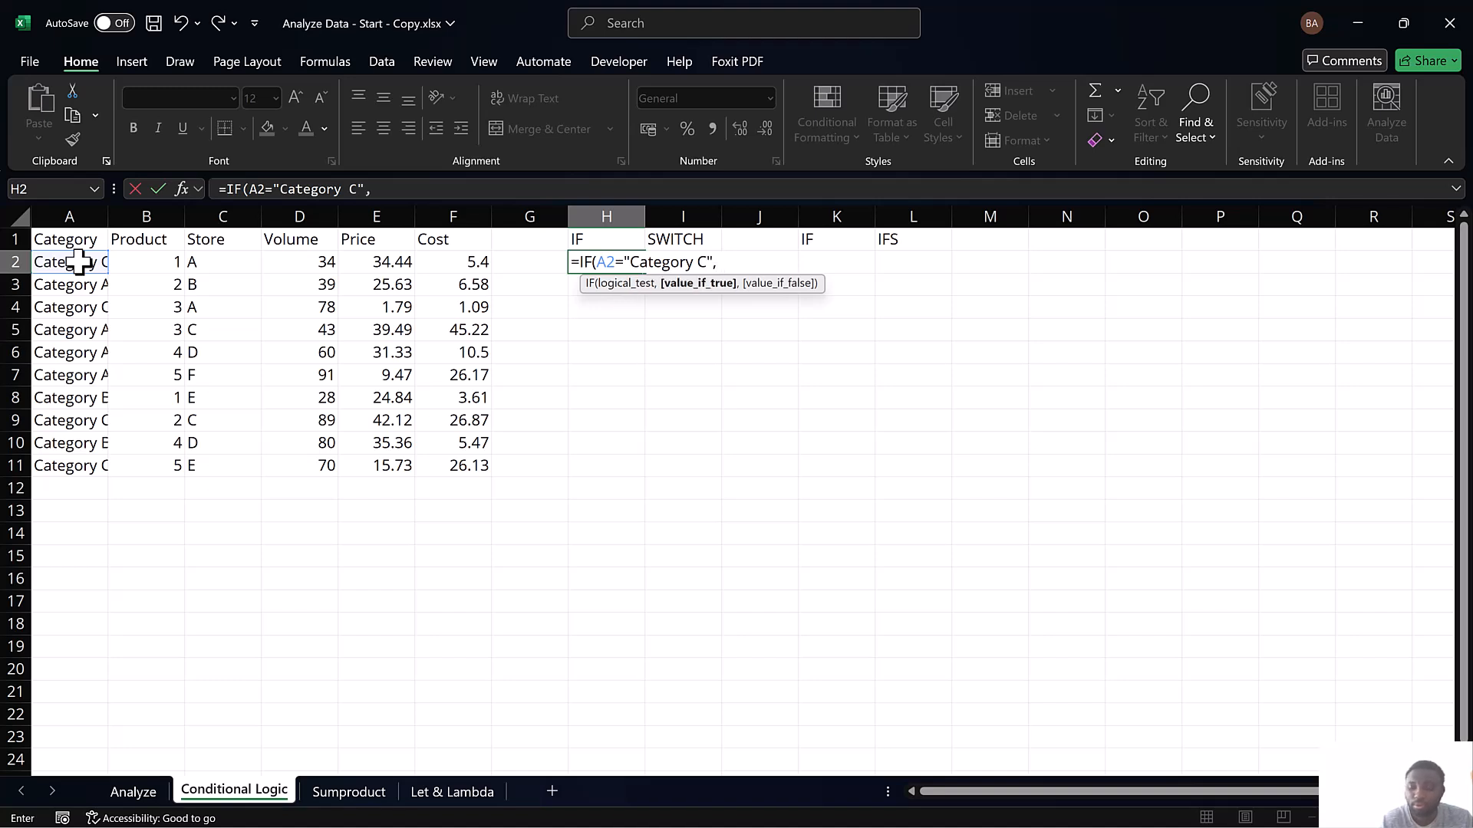
type(" \"Buy\", IF")
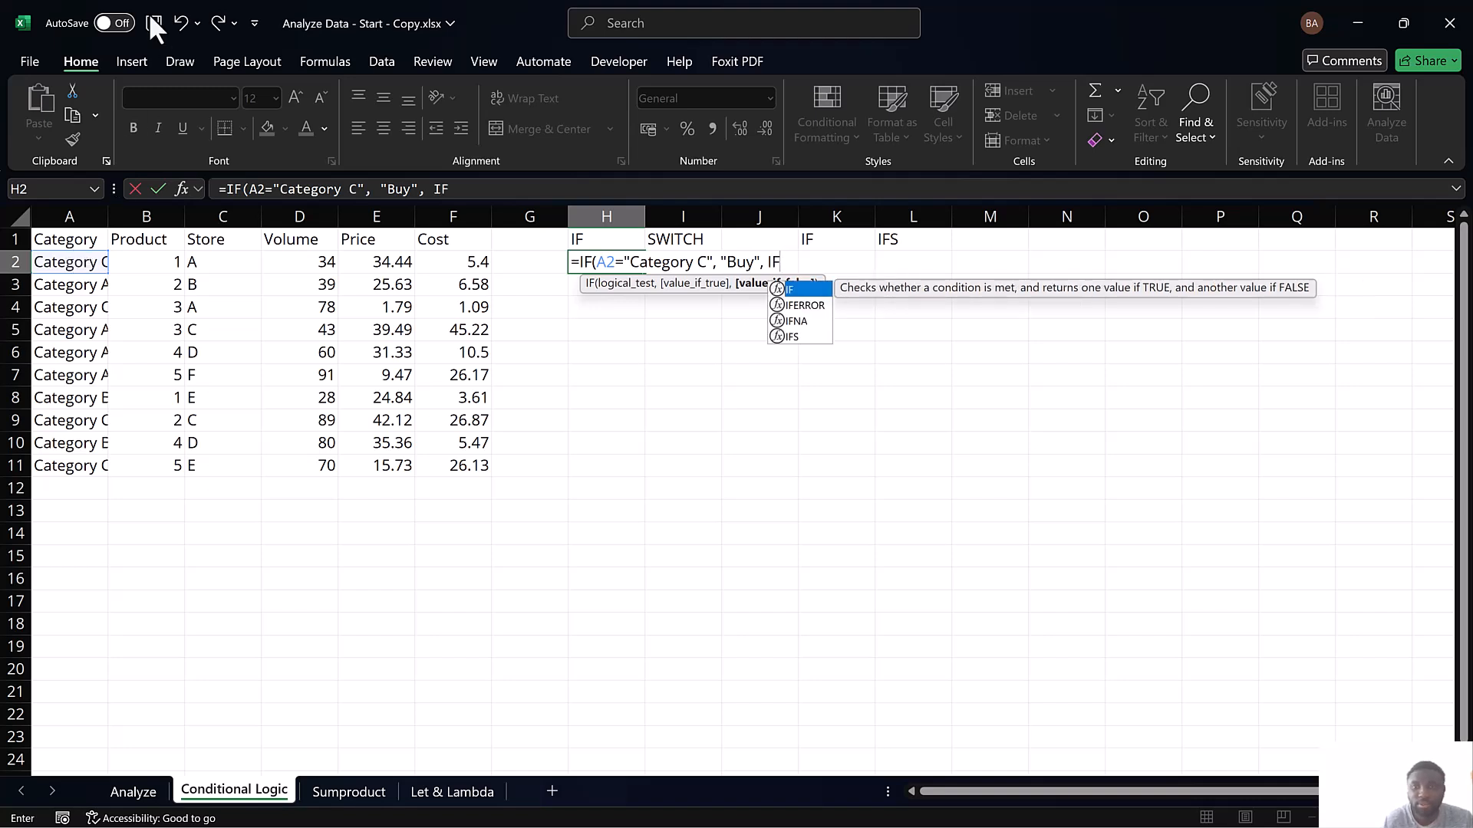
Nest a second IF as the value if false, testing whether A2="Category A"
left_click(824, 283)
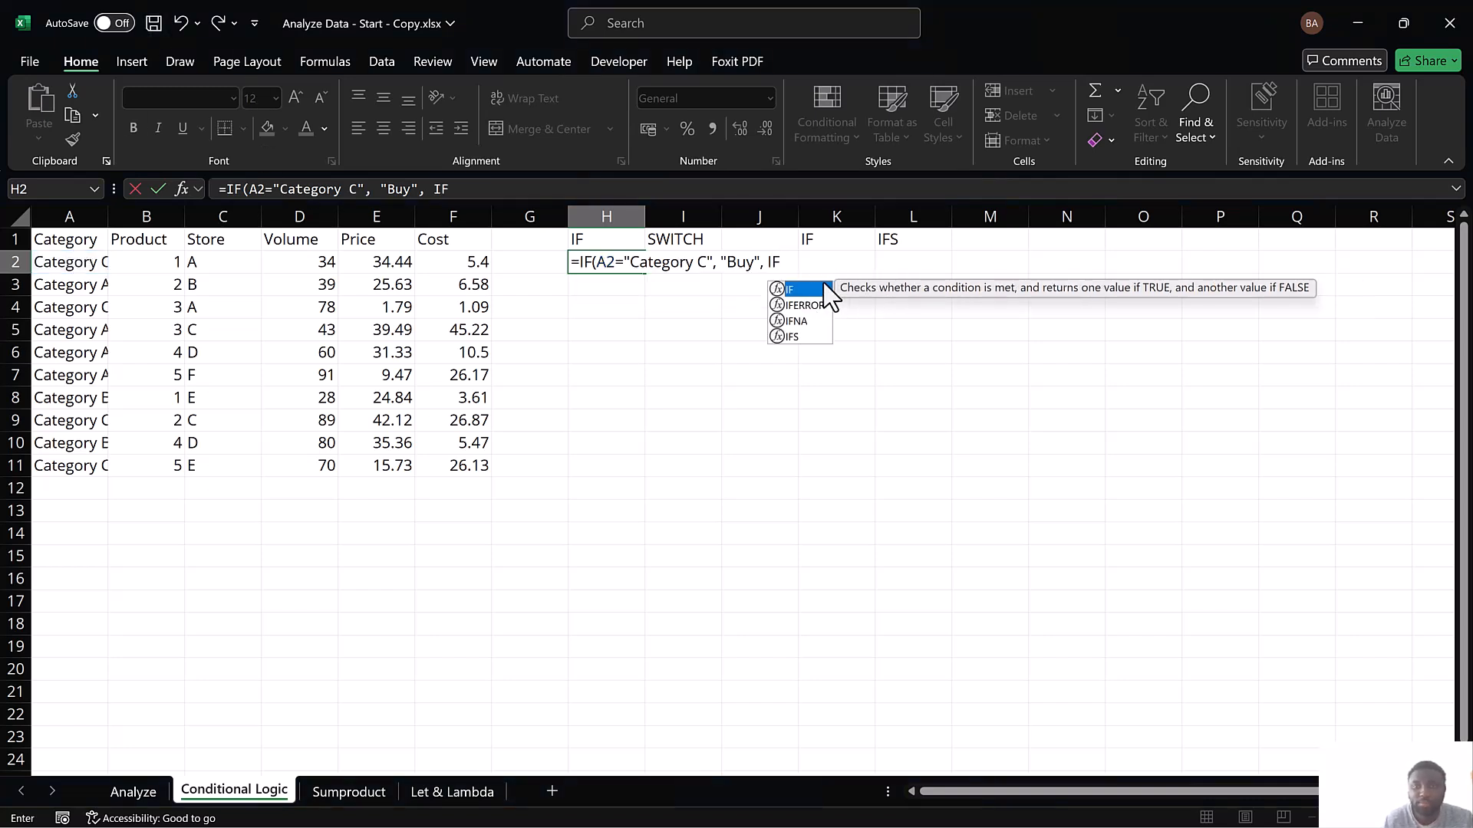
double_click(801, 291)
left_click(80, 265)
type("=\"Category")
type(" A")
Have the nested IF return "Sell" when true and "Hold" otherwise, and complete the H2 formula
type(", \"Sell")
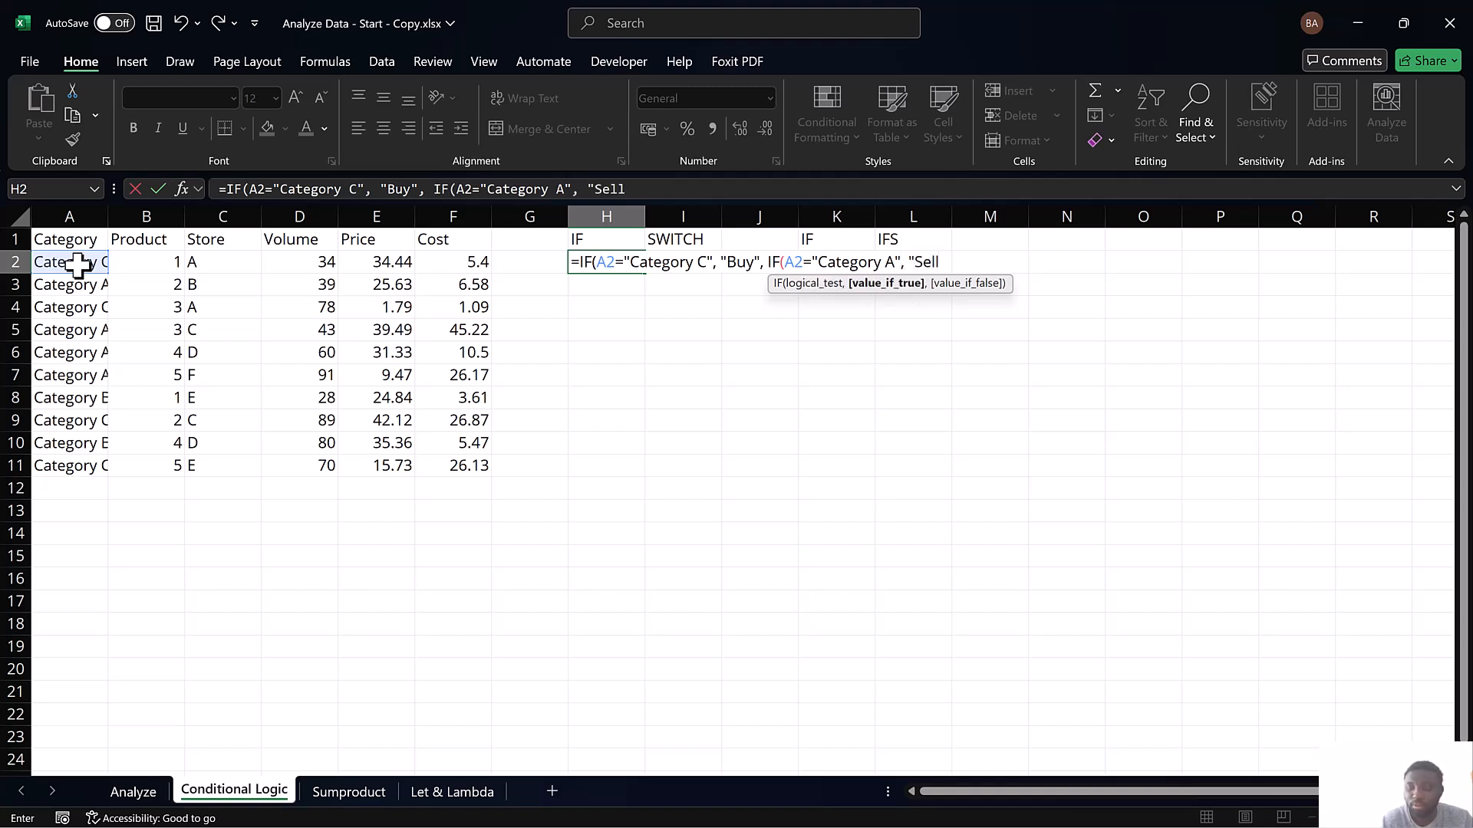
type("\", ")
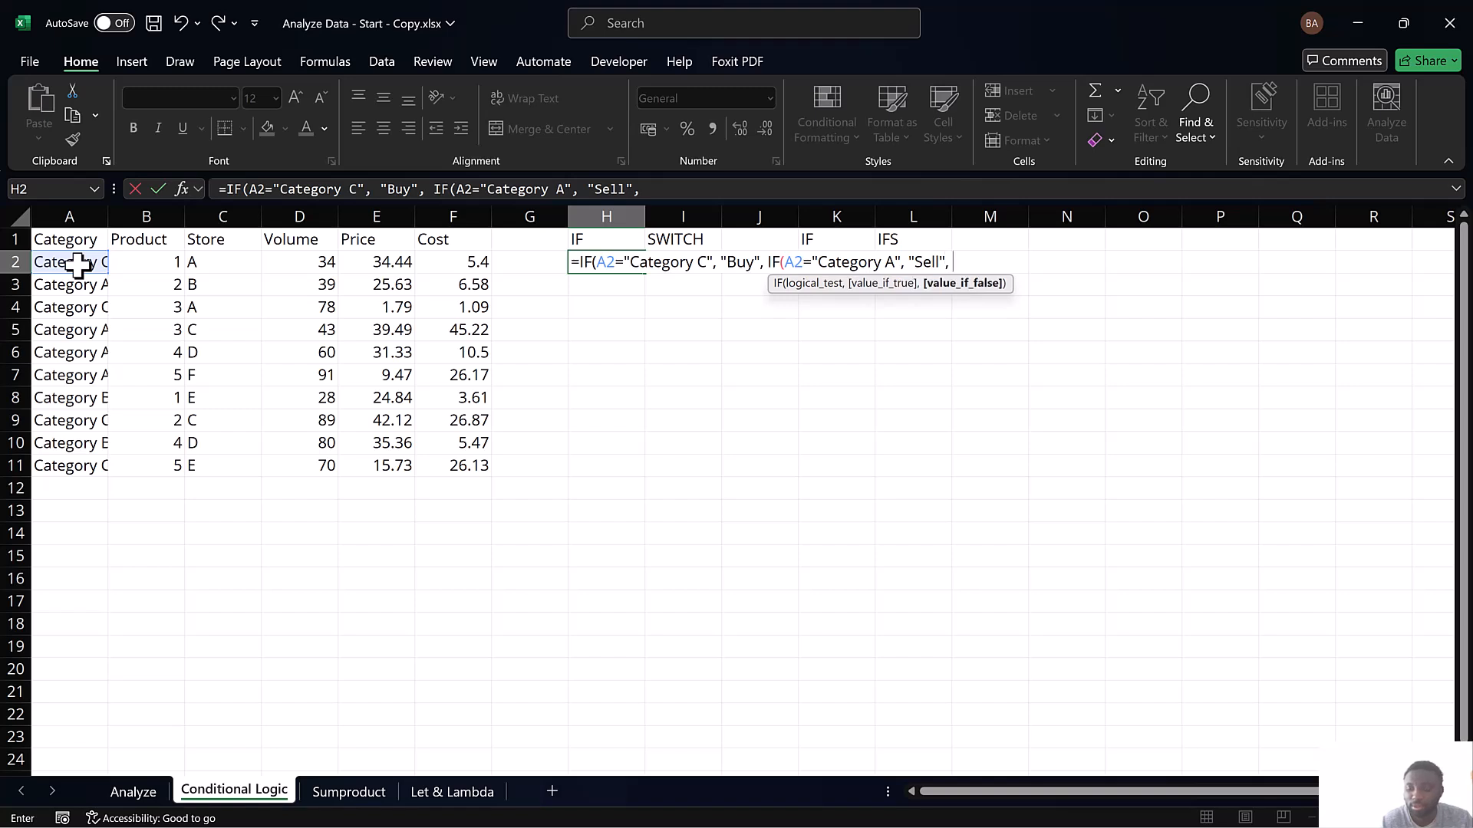
type("\"Hold\"))")
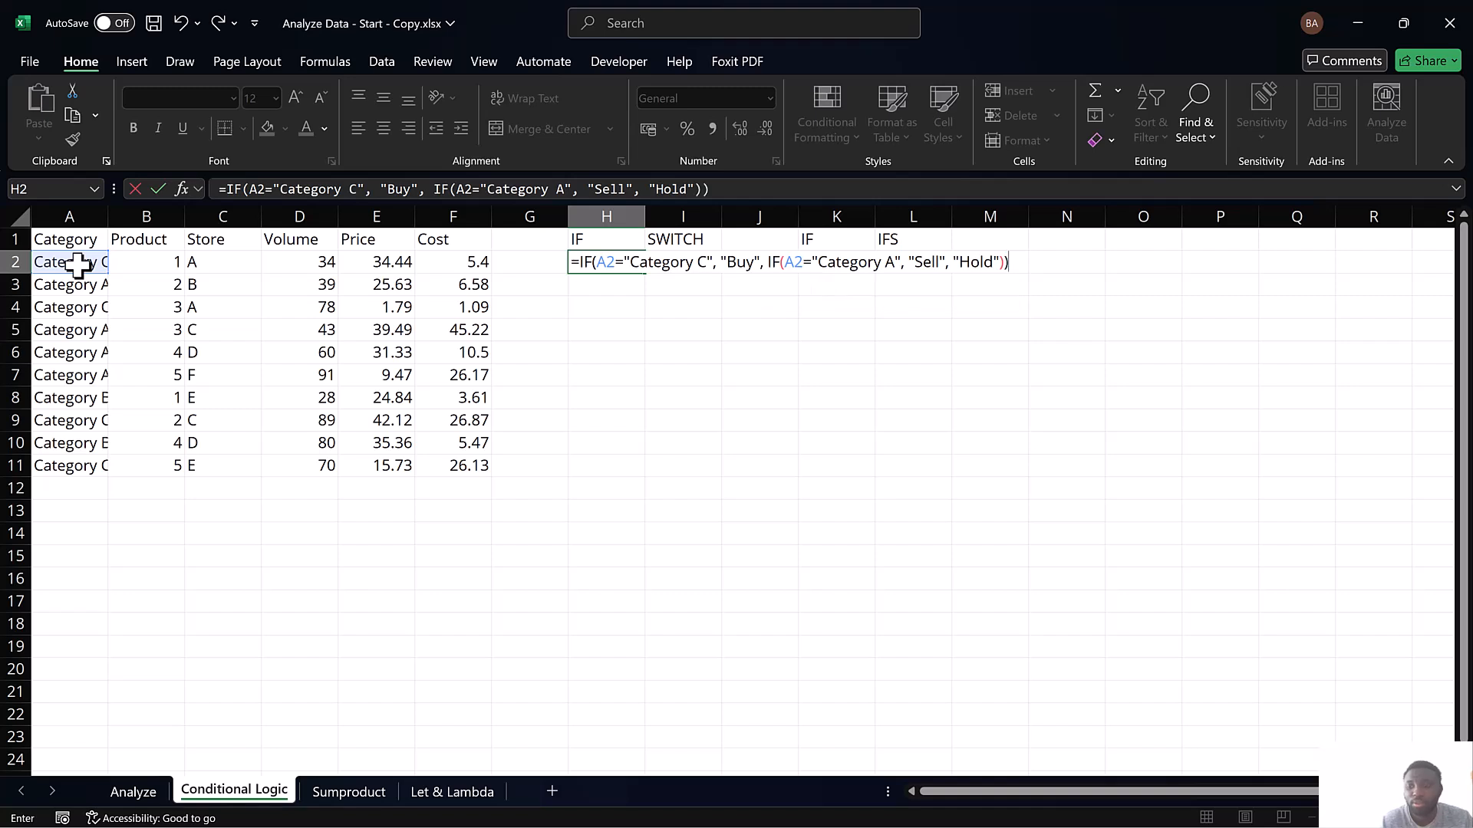
key("Return")
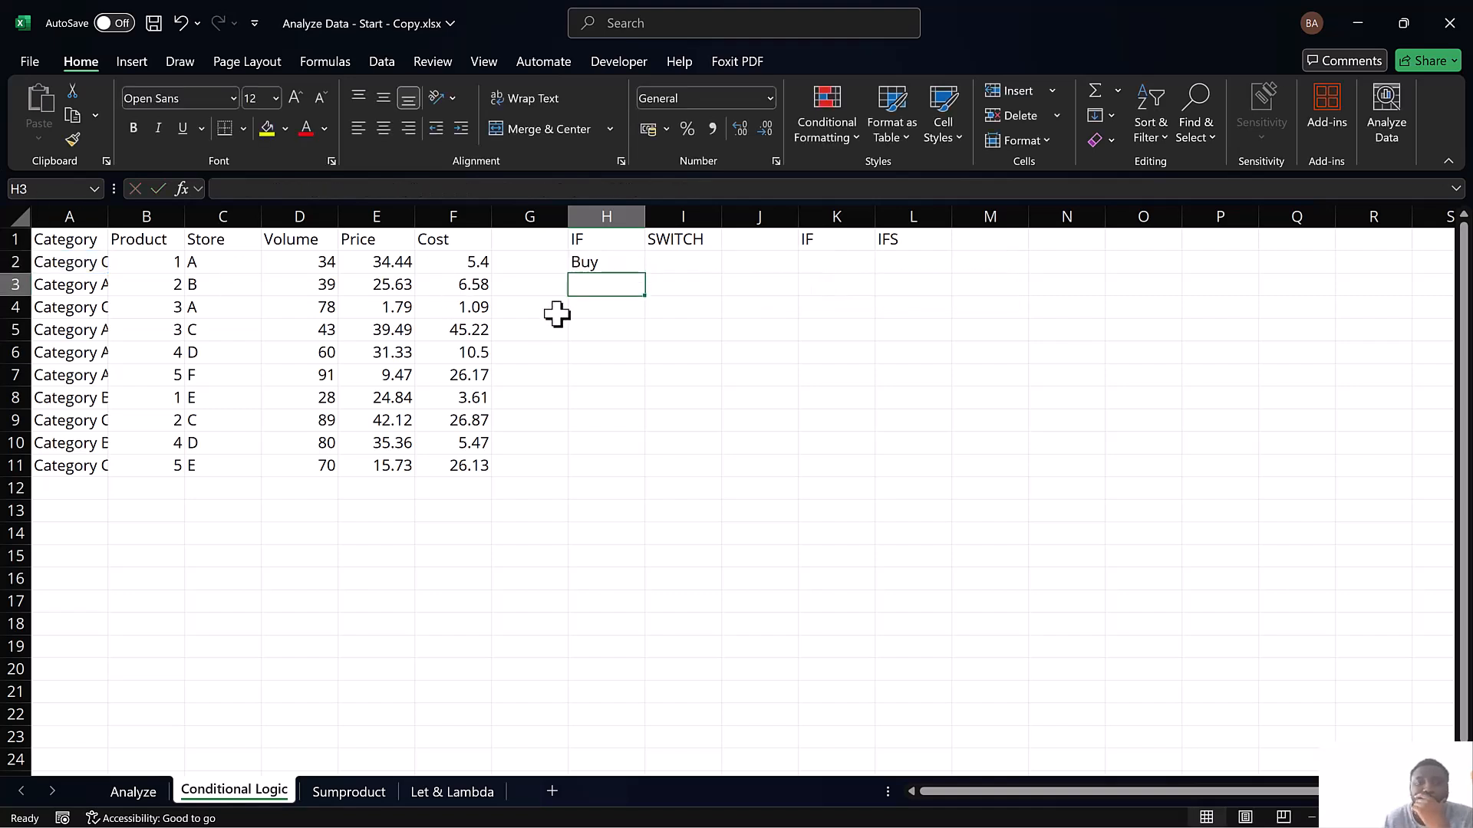
Try extending the H2 formula down to H11 from the cell's corner, and undo the fill
left_click(617, 268)
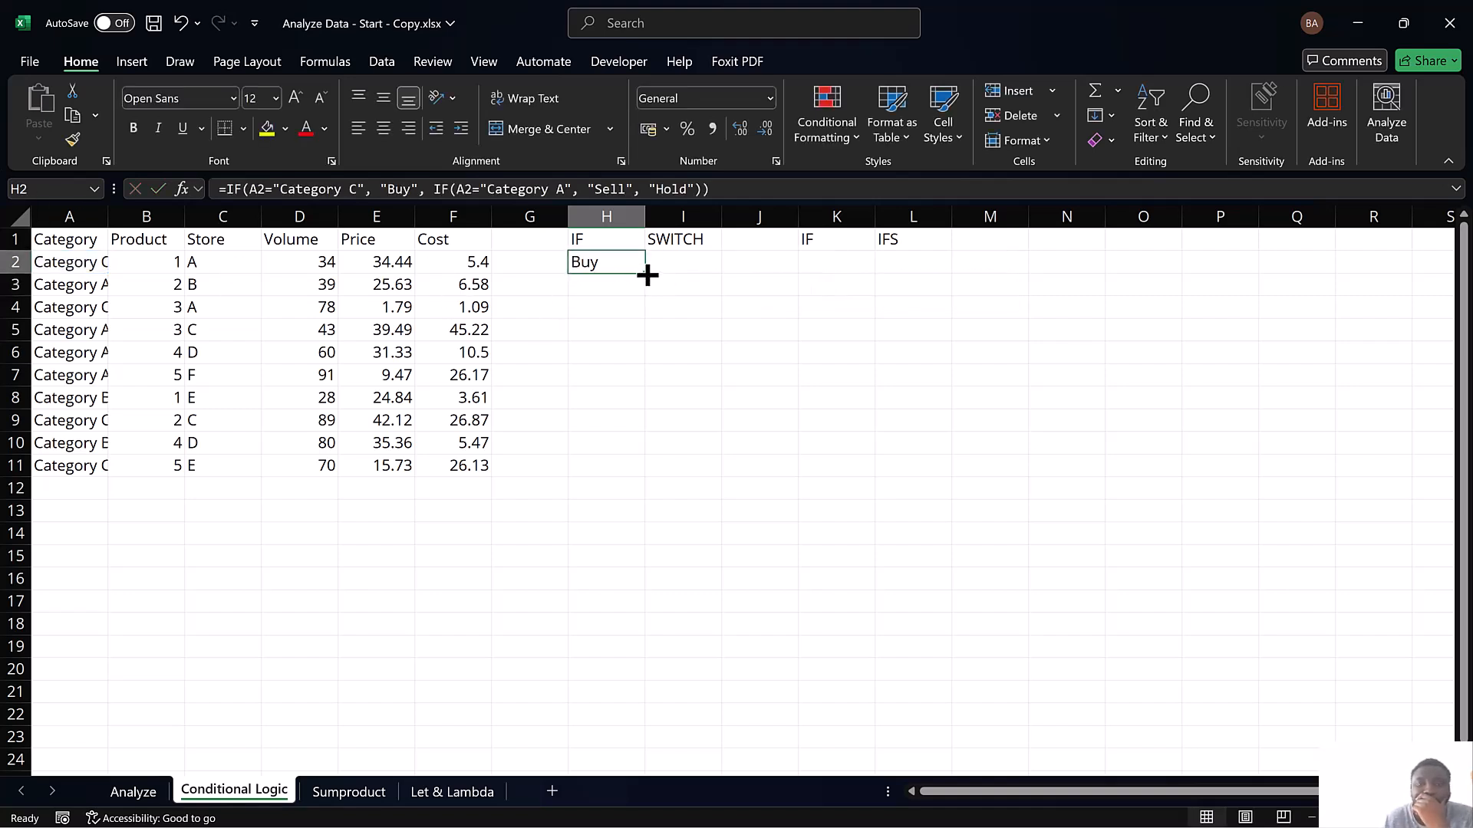
left_click_drag(647, 274, 644, 475)
left_click(613, 263)
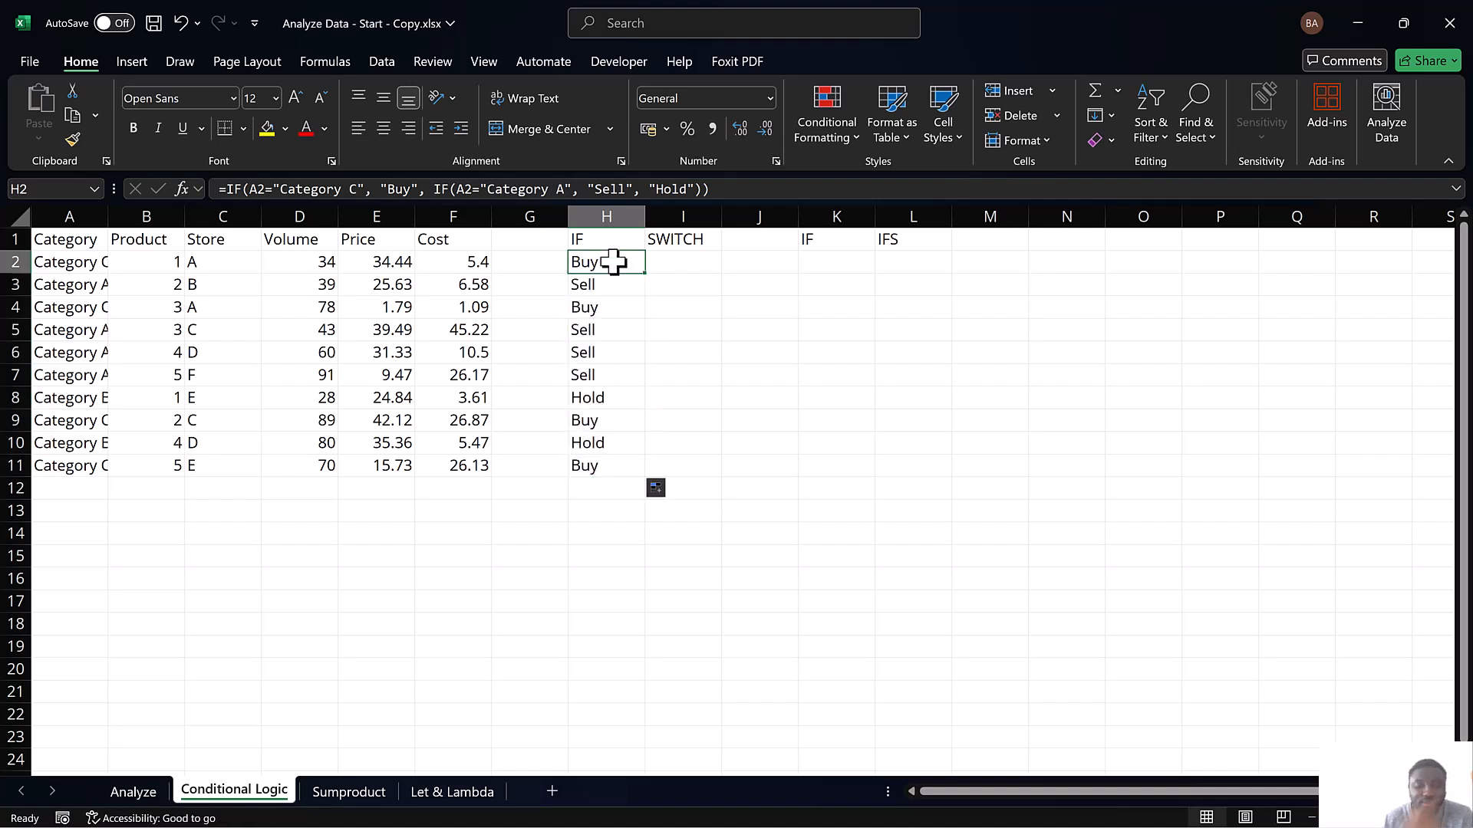
key("ctrl+z")
Fill the nested IF formula from H2 down through H11 and review the formula in H2
left_click_drag(613, 262, 629, 460)
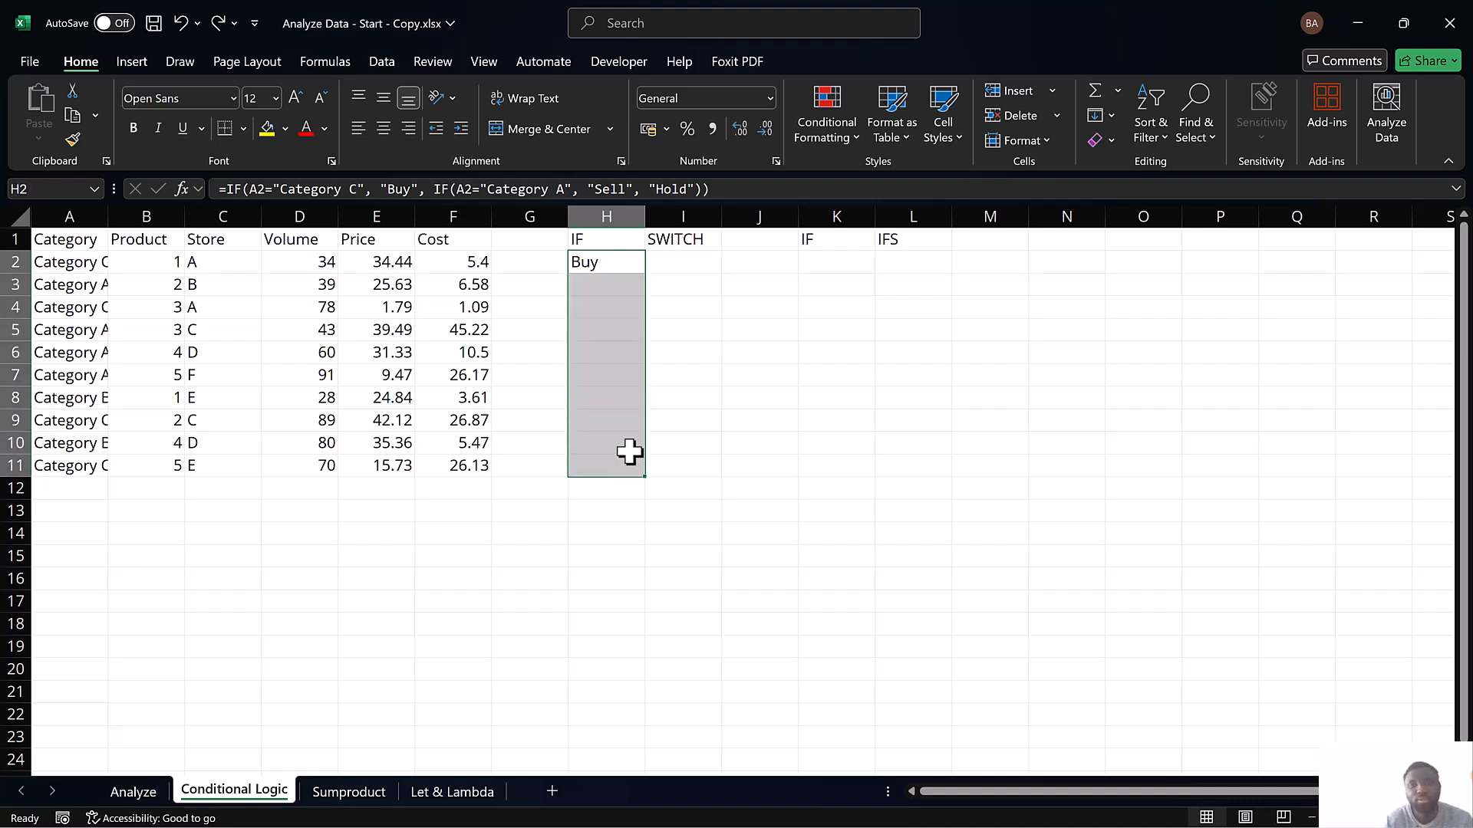
key("ctrl+d")
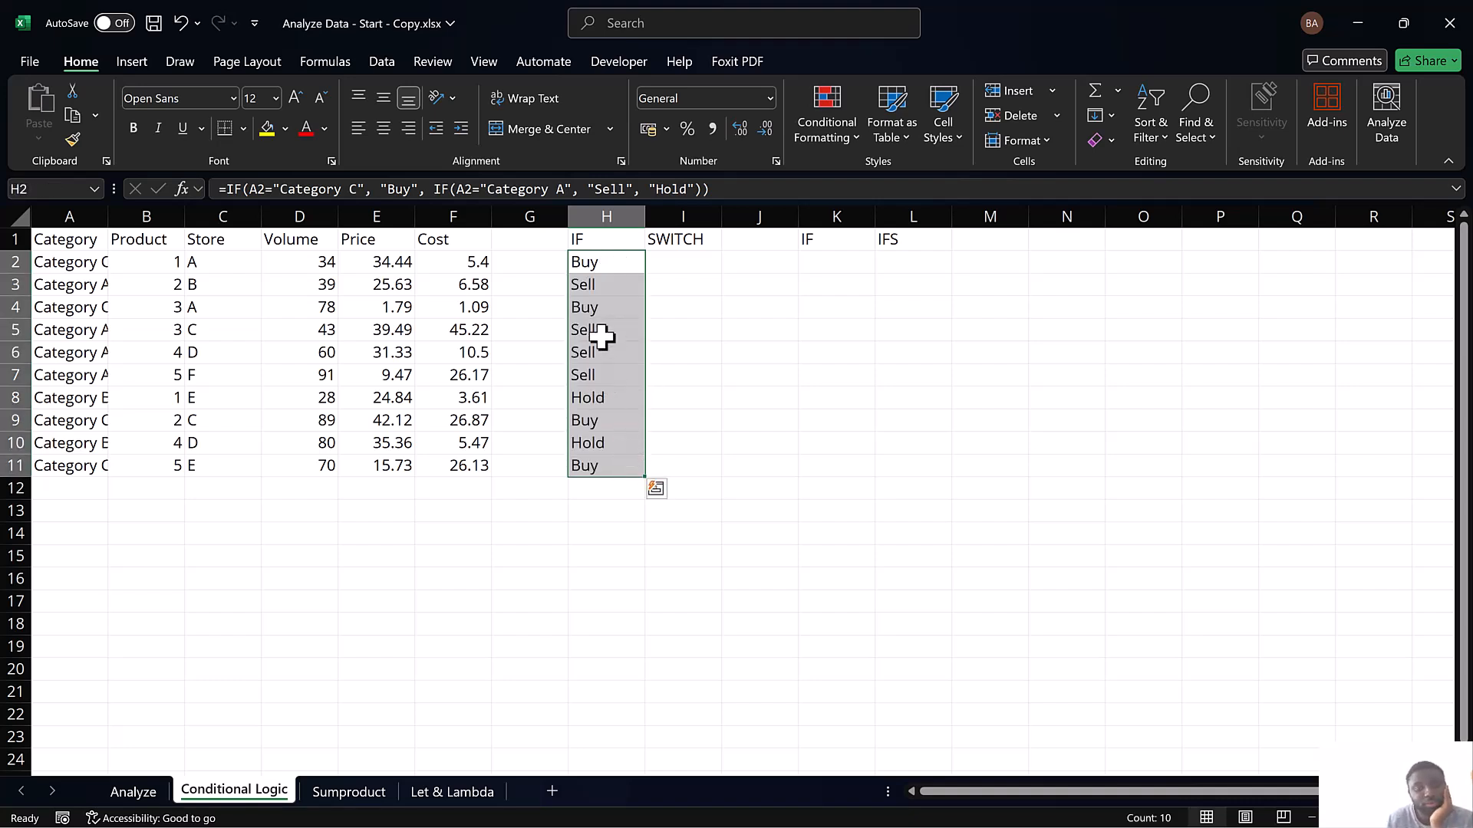
left_click(668, 263)
left_click(605, 257)
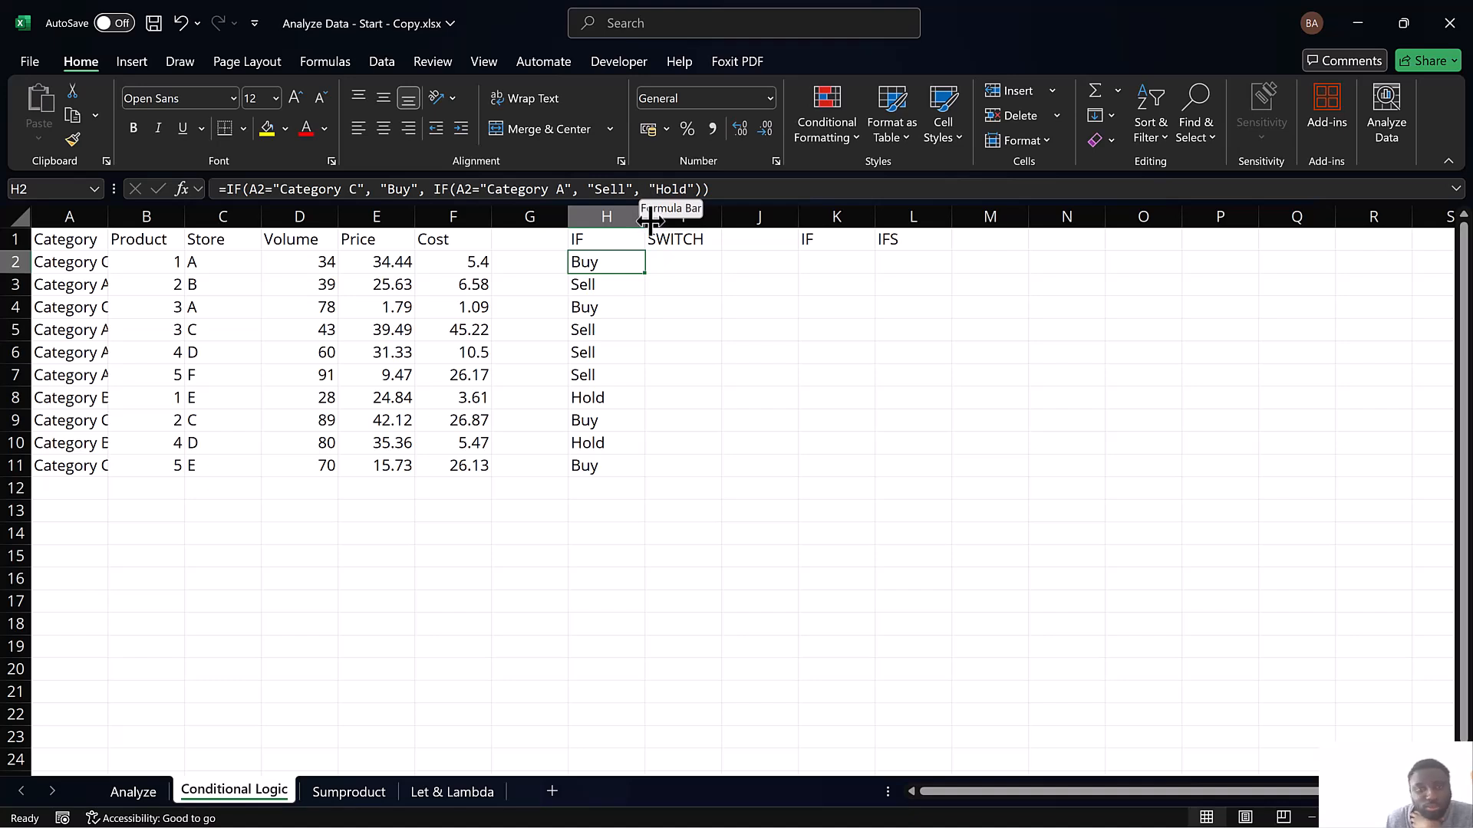
left_click(621, 292)
left_click(615, 262)
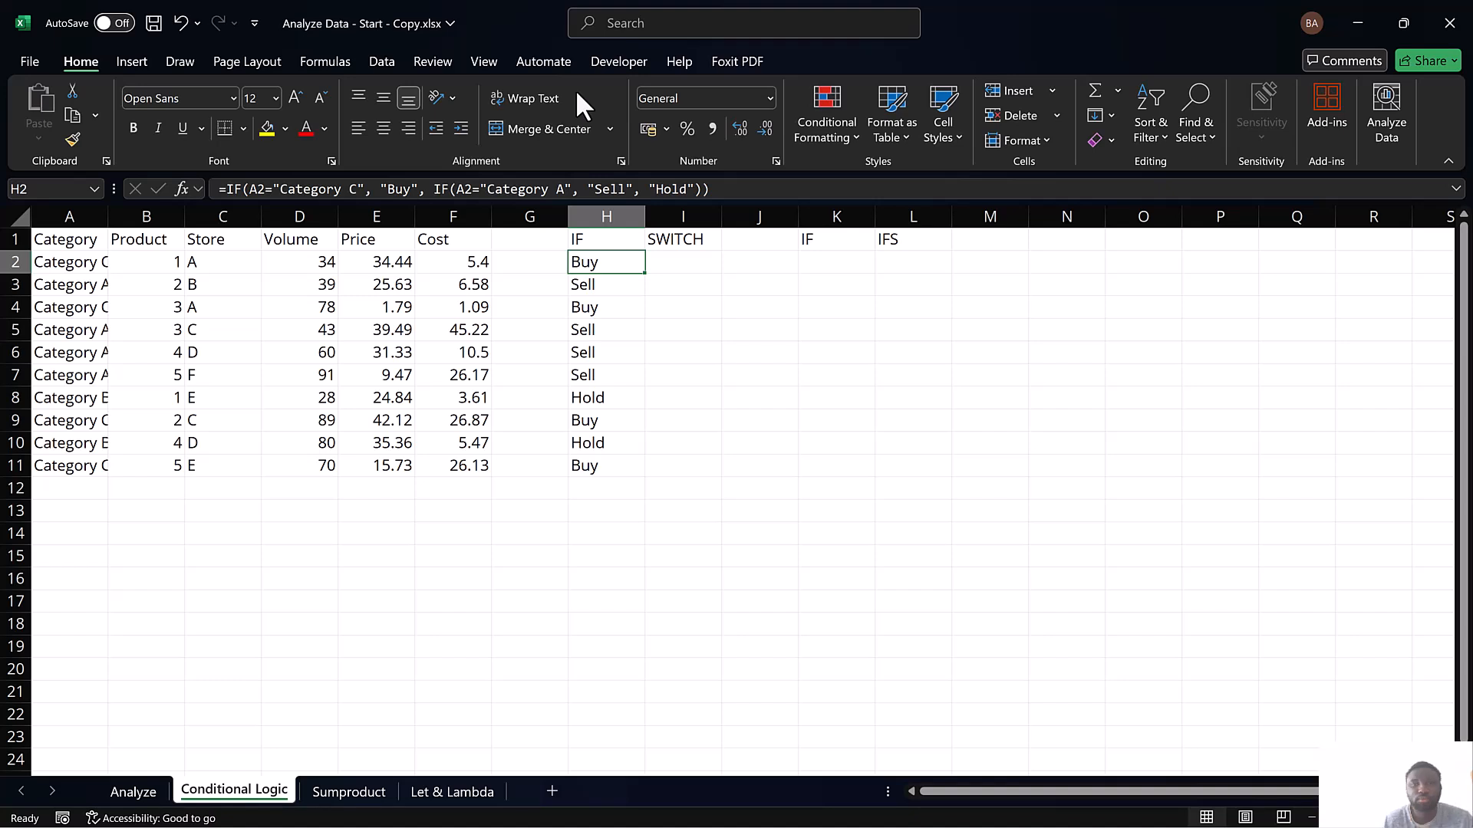
left_click(669, 264)
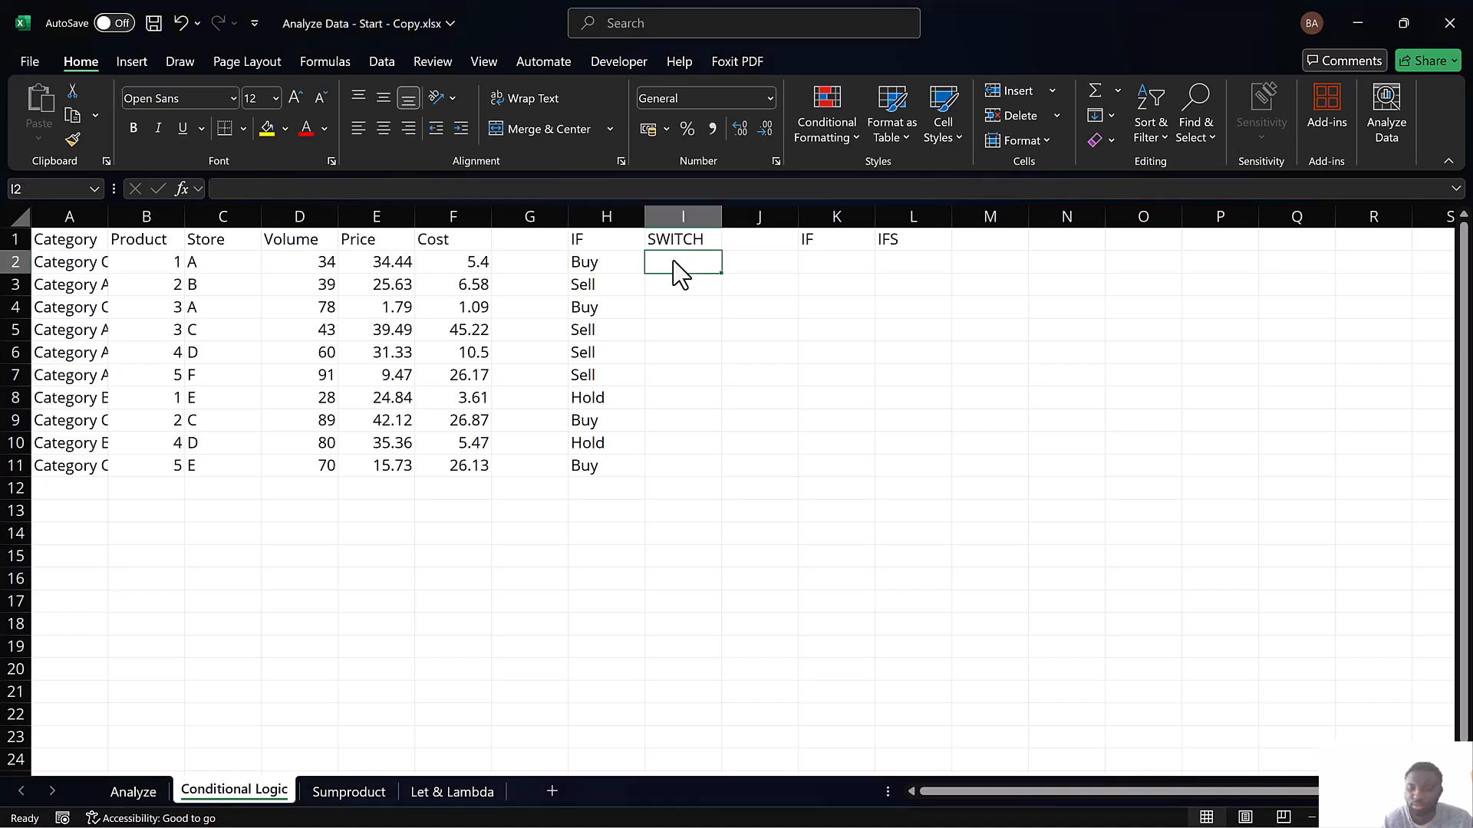
type("=swi")
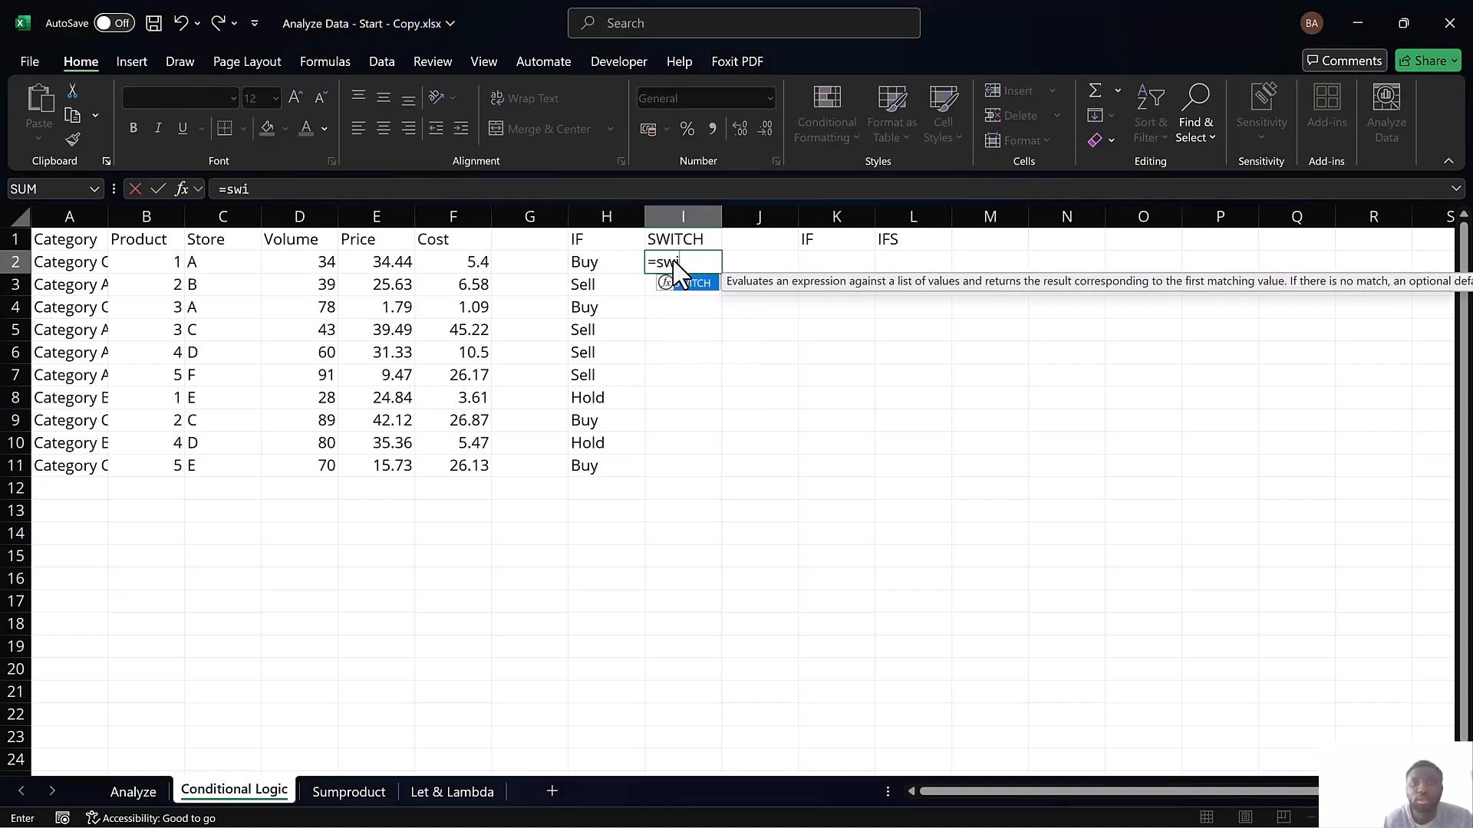
left_click(693, 292)
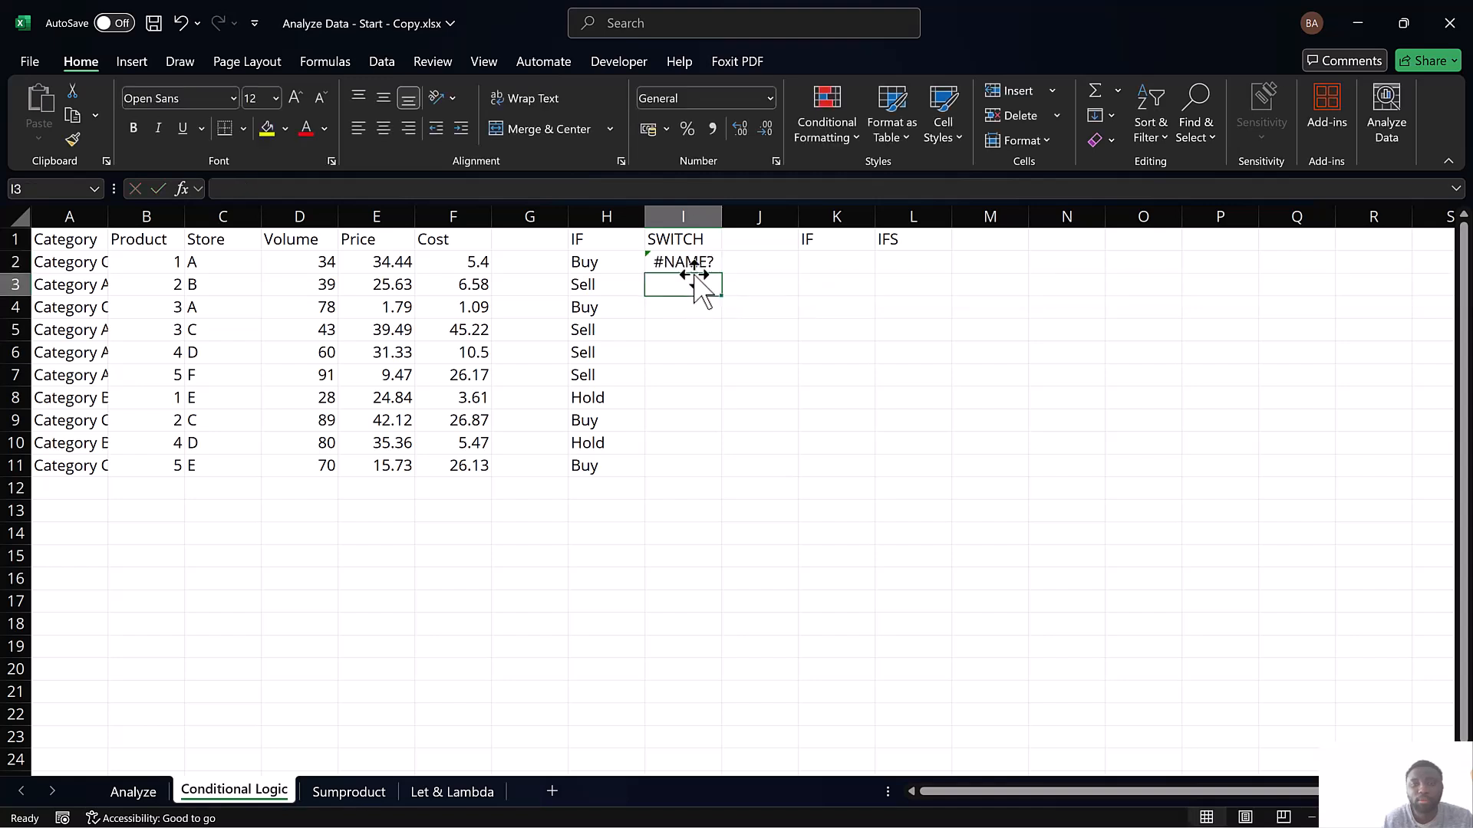
Start a SWITCH formula in I2 with A2 as the expression to evaluate
left_click(696, 262)
type("=sw")
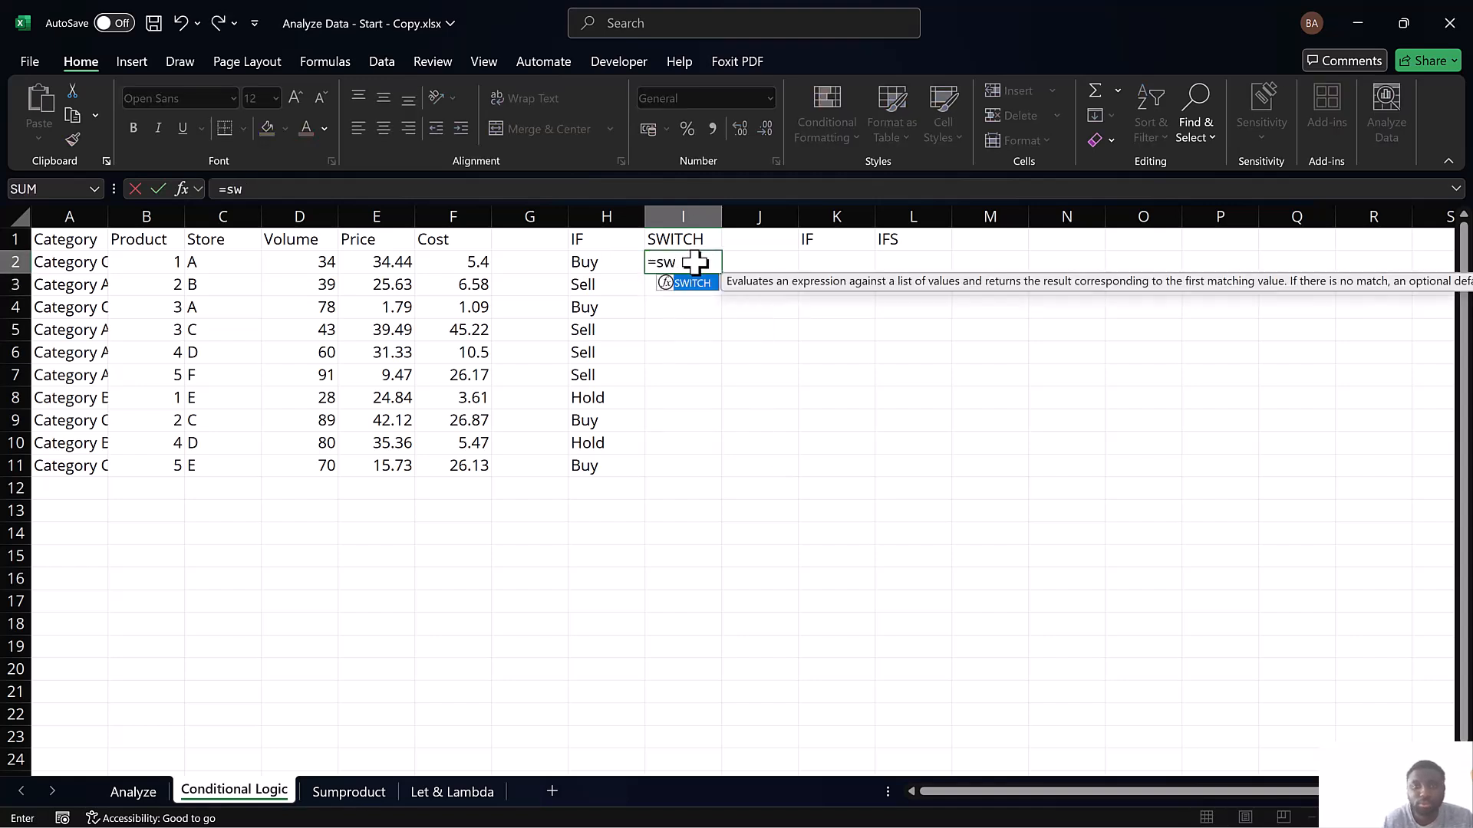
double_click(693, 283)
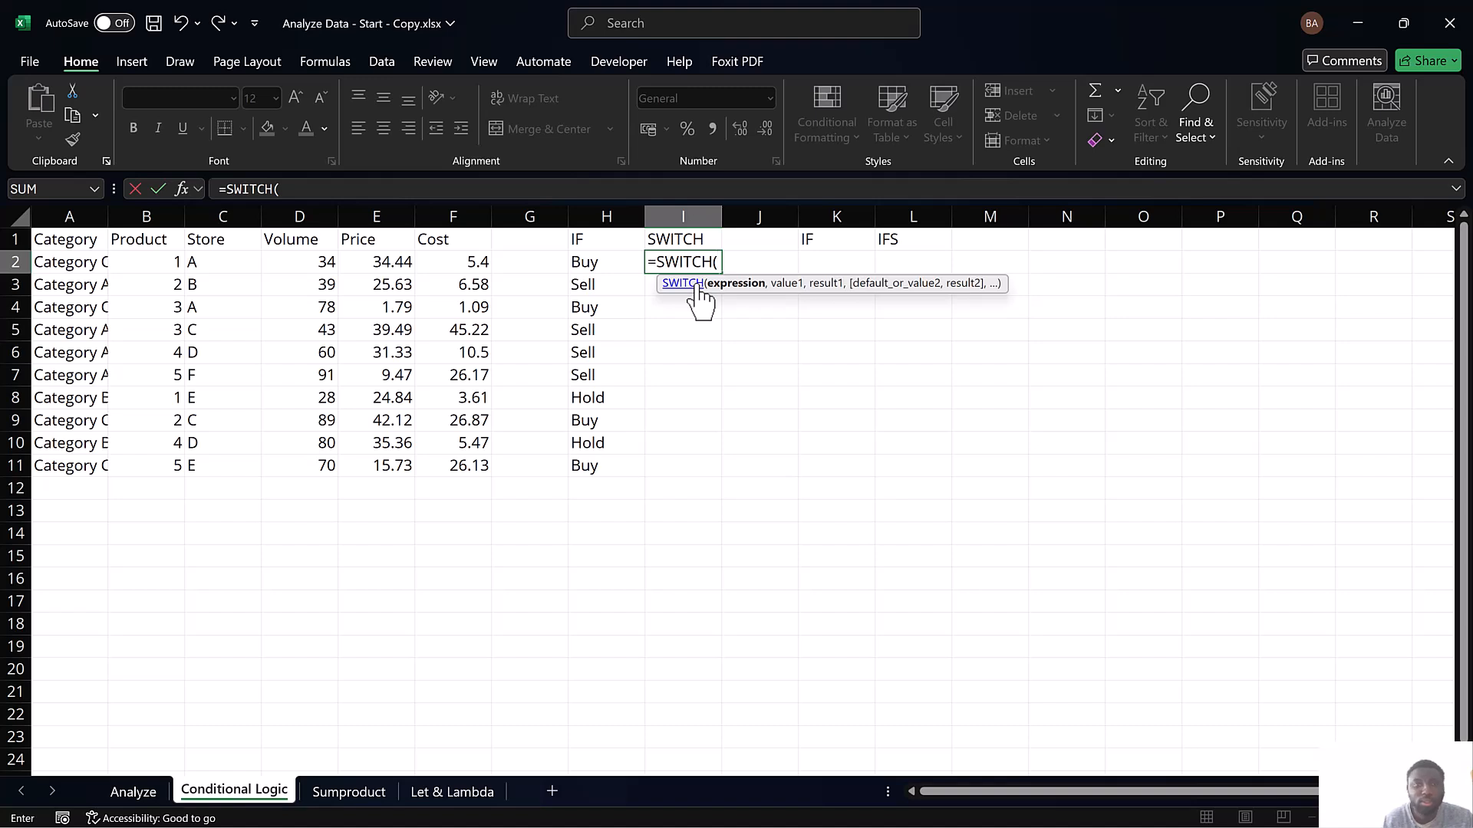
left_click(86, 265)
type(", \"")
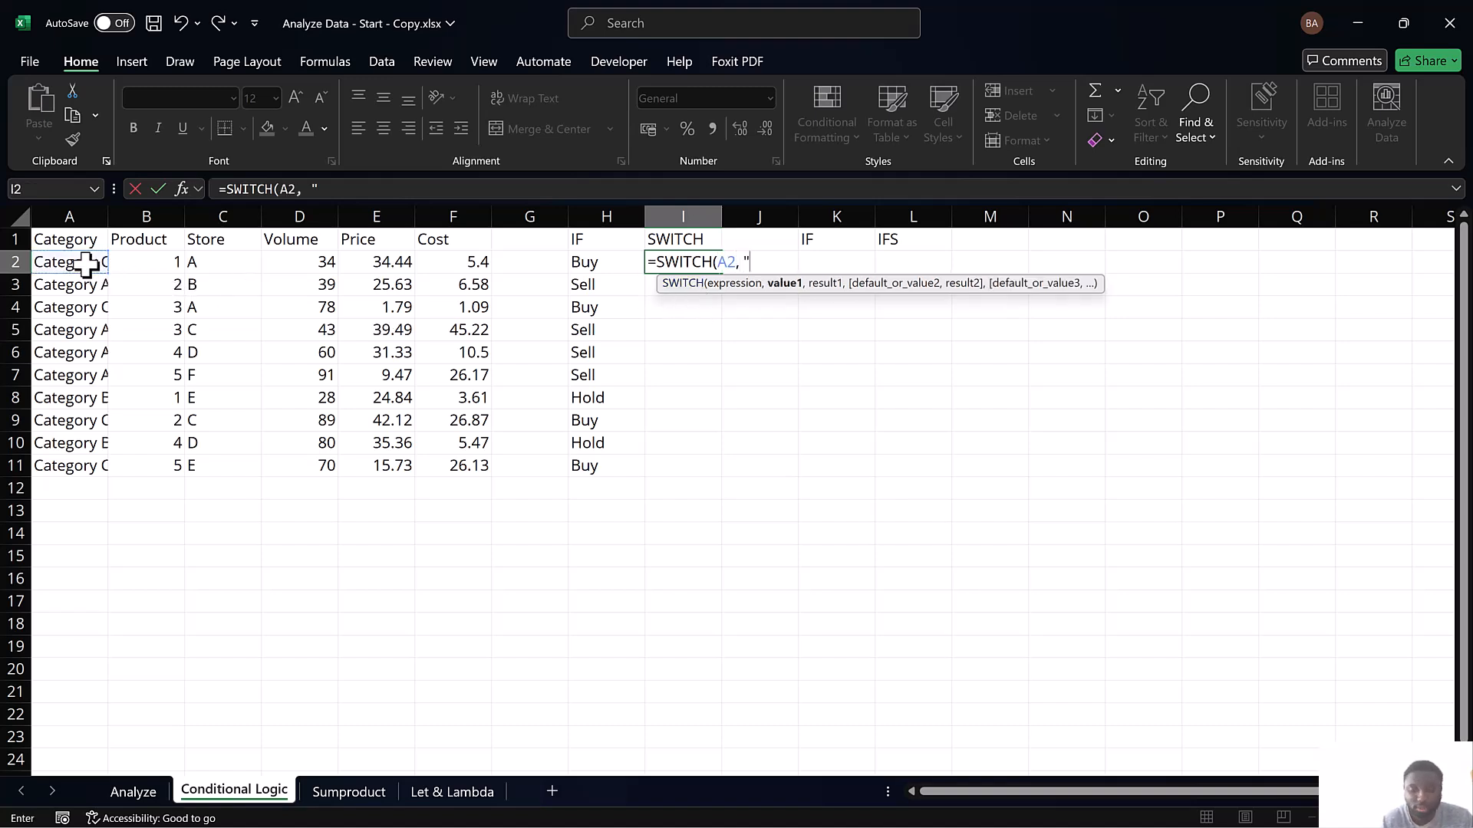
type("A")
Add "Category C" as the first value of the SWITCH formula, with "Buy" as its result
key("BackSpace")
type("Categ")
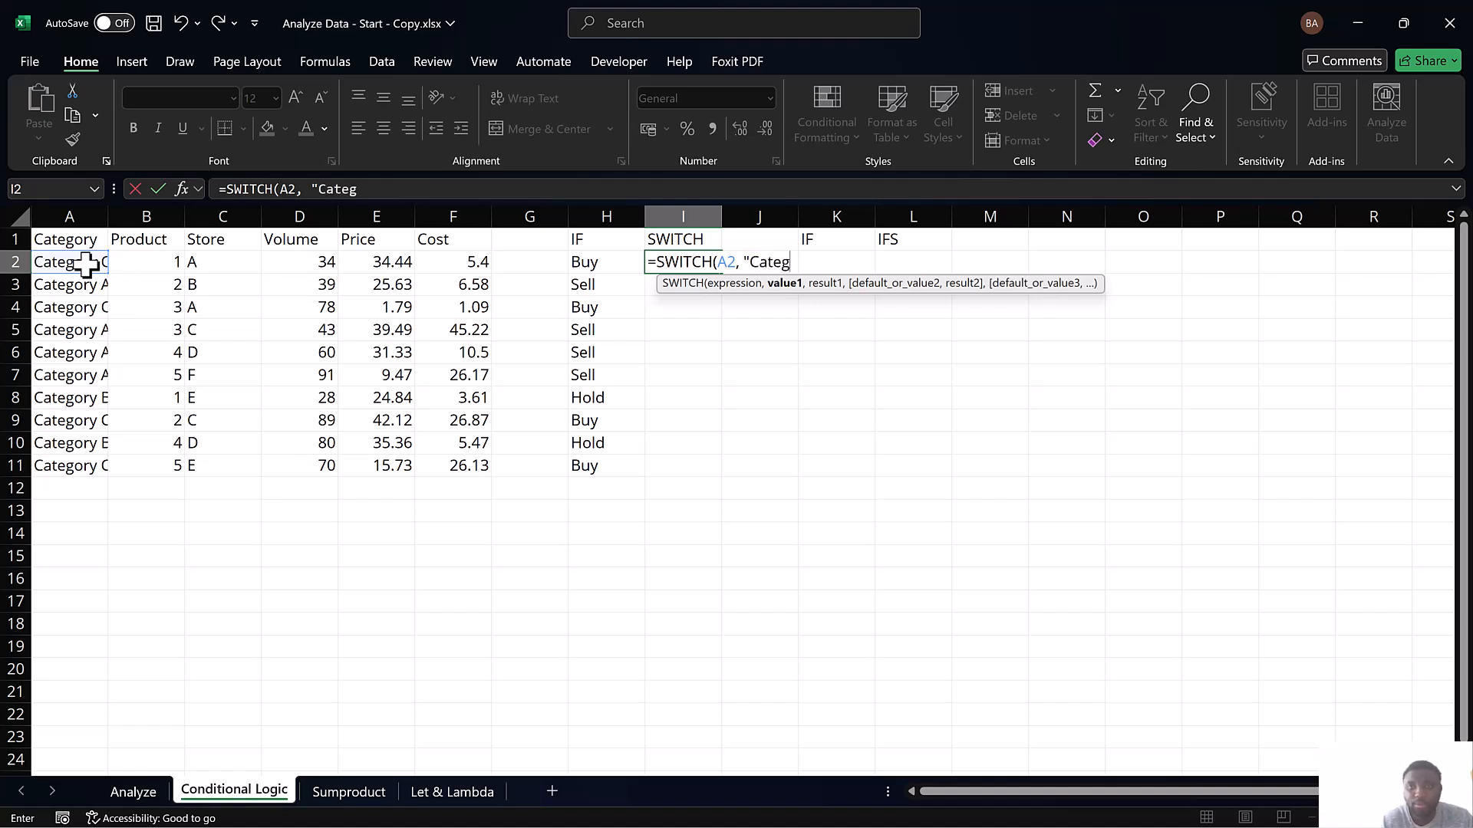
type("ory C\"")
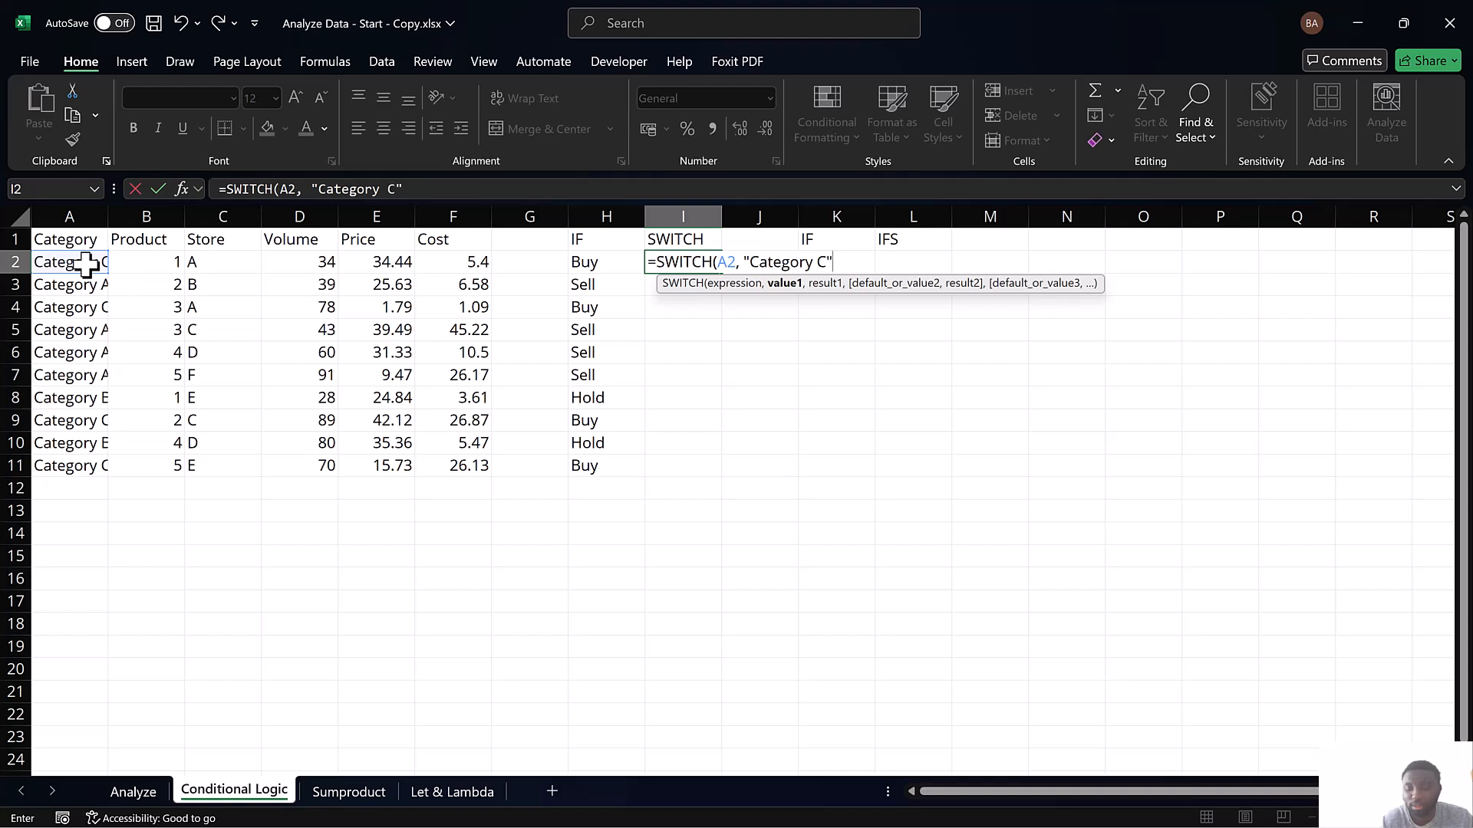
type(", \"Buy\", \"Category")
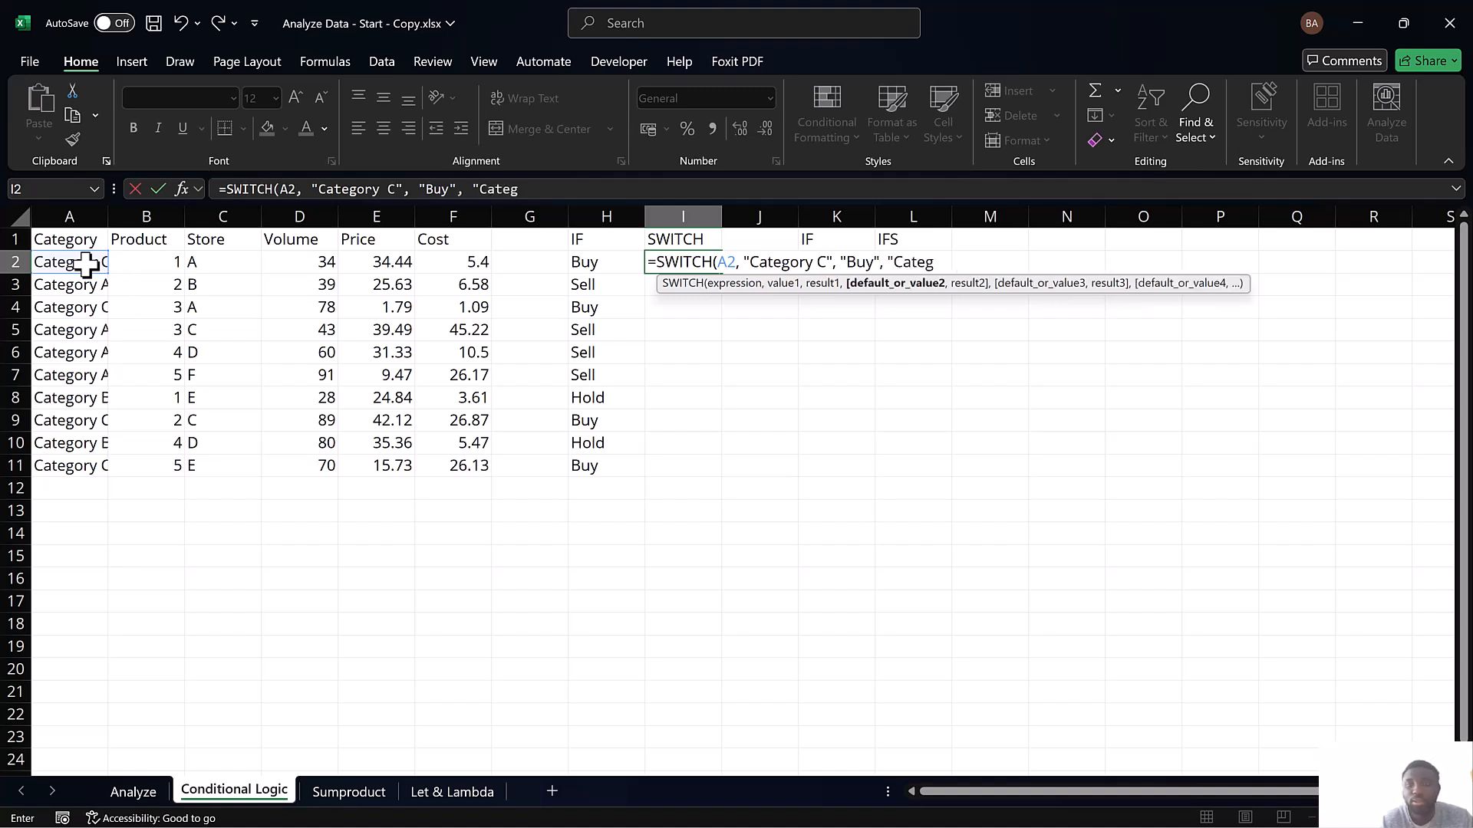
type(" B")
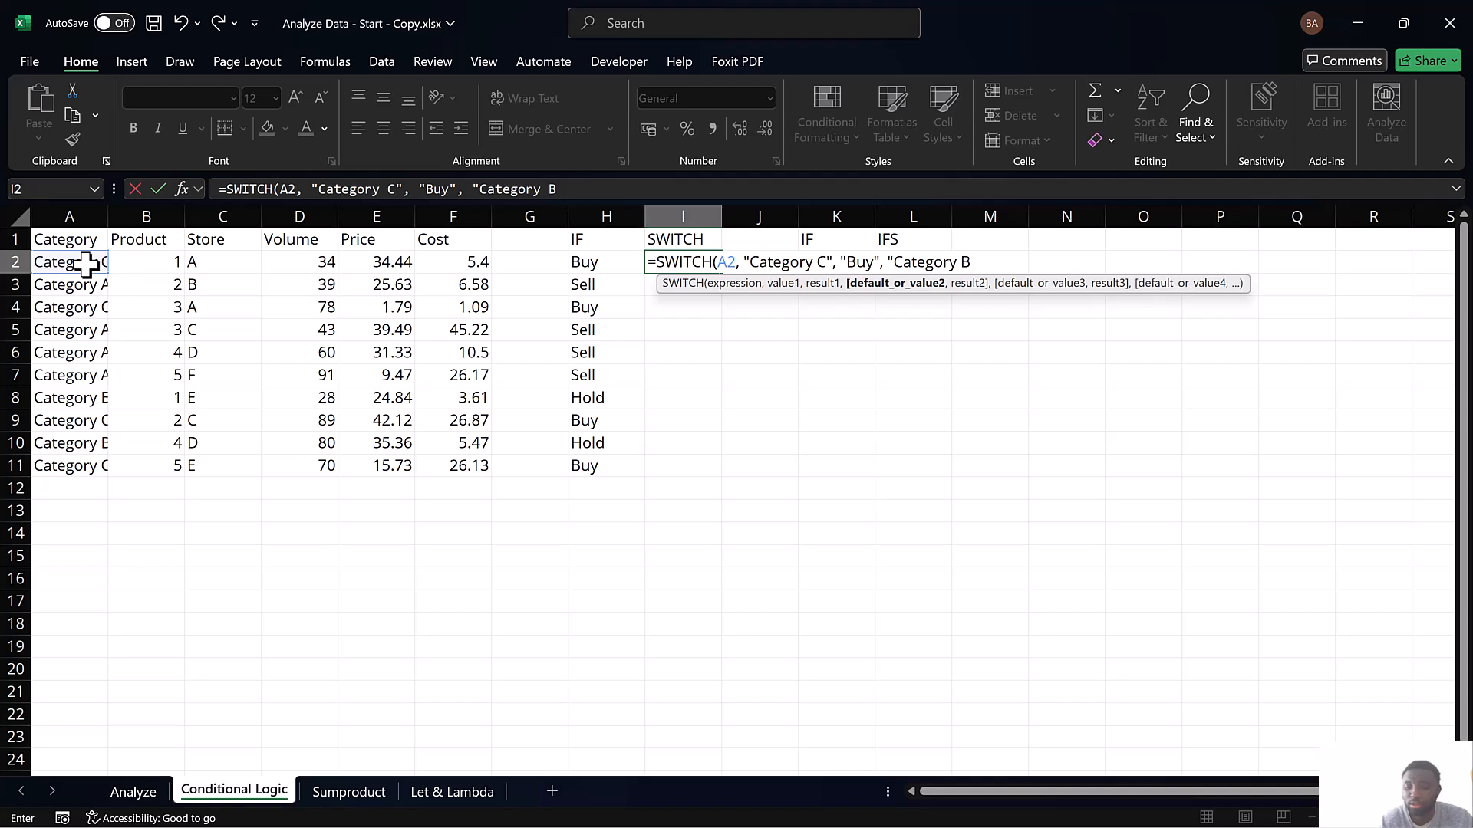
Add "Category A" as the second SWITCH value, with "Sell" as its result
key("BackSpace")
type("A\", \"")
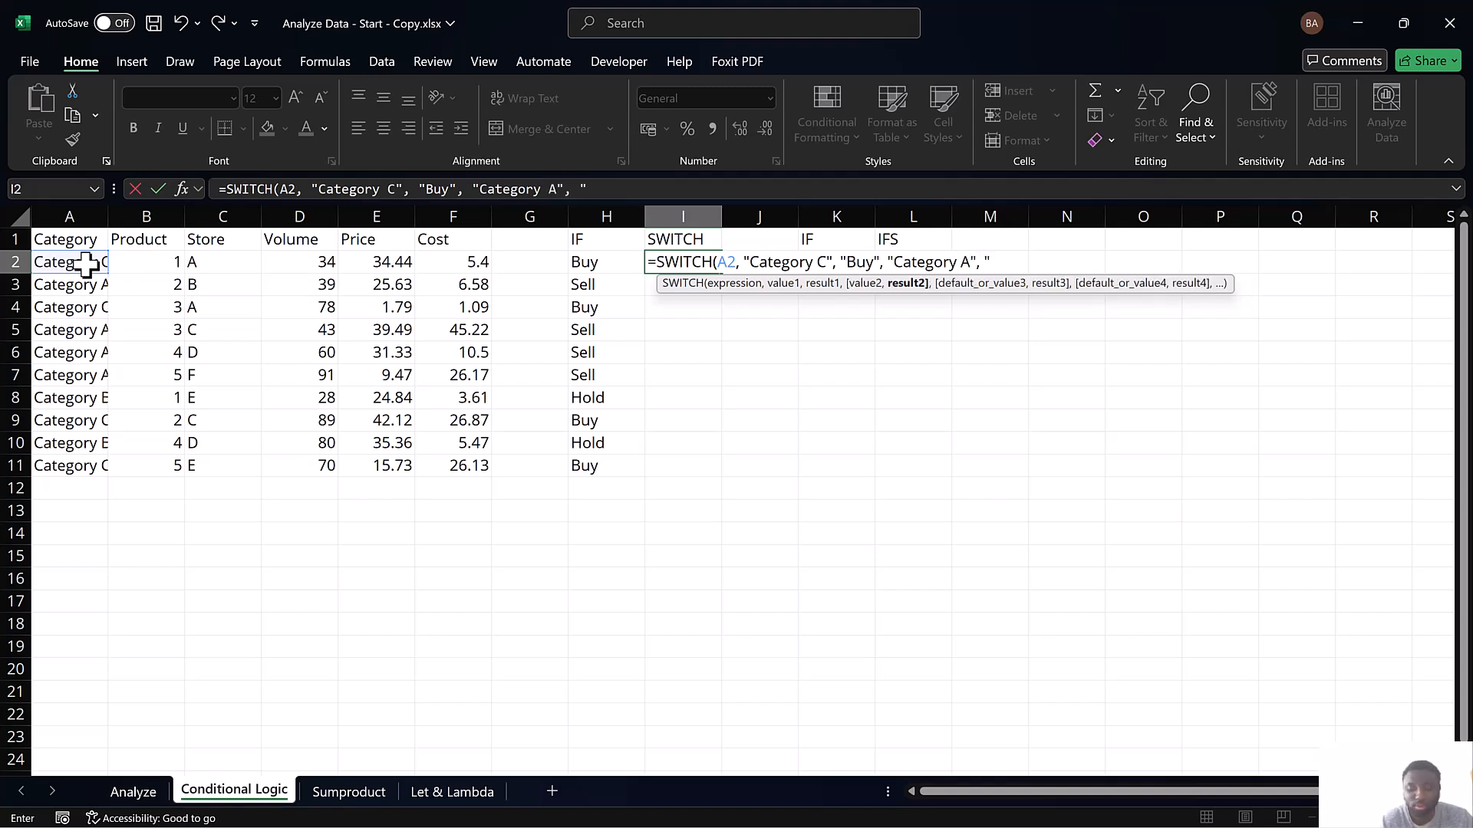
type("Sell")
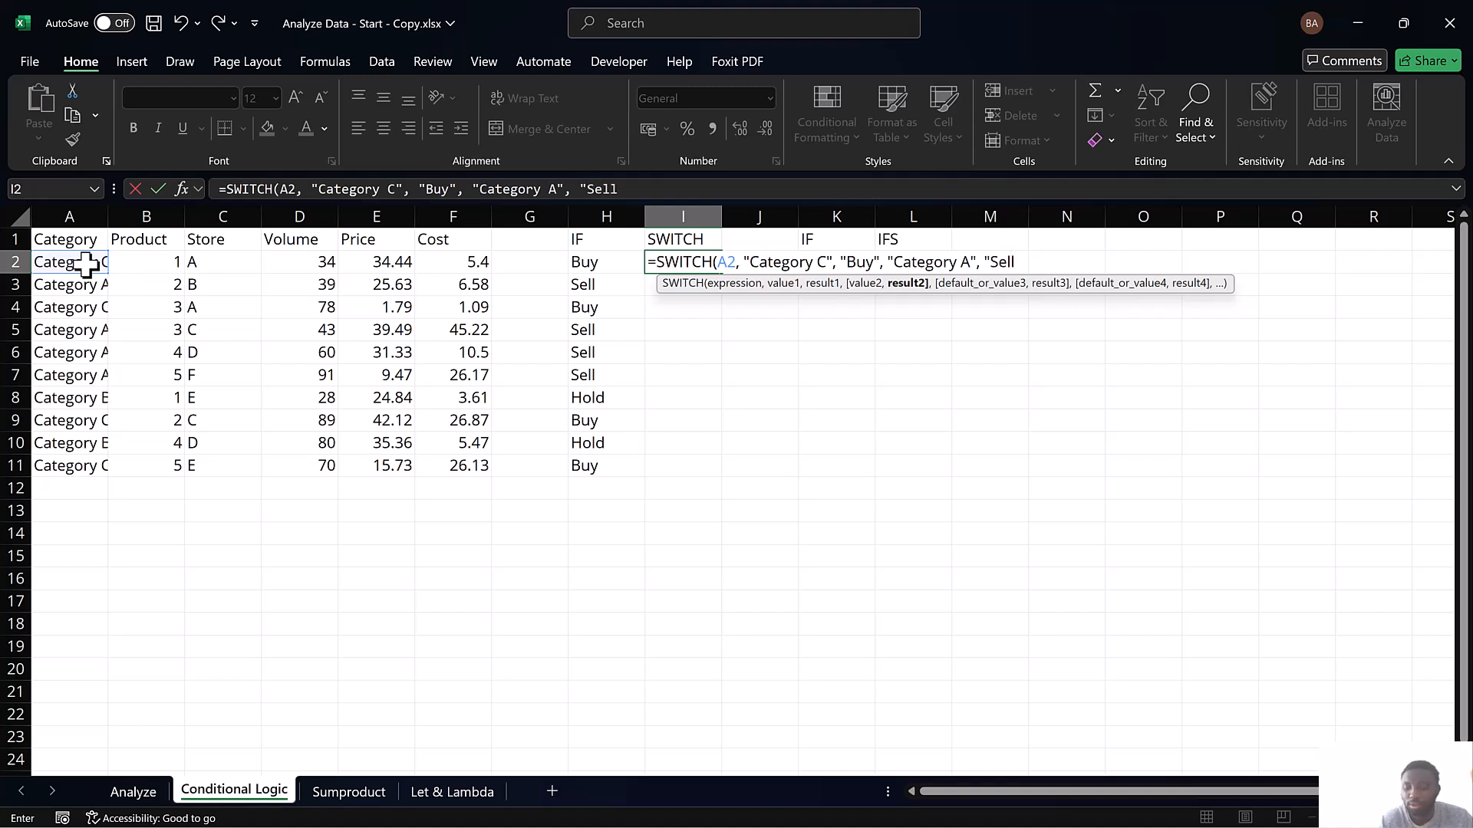
type("\",")
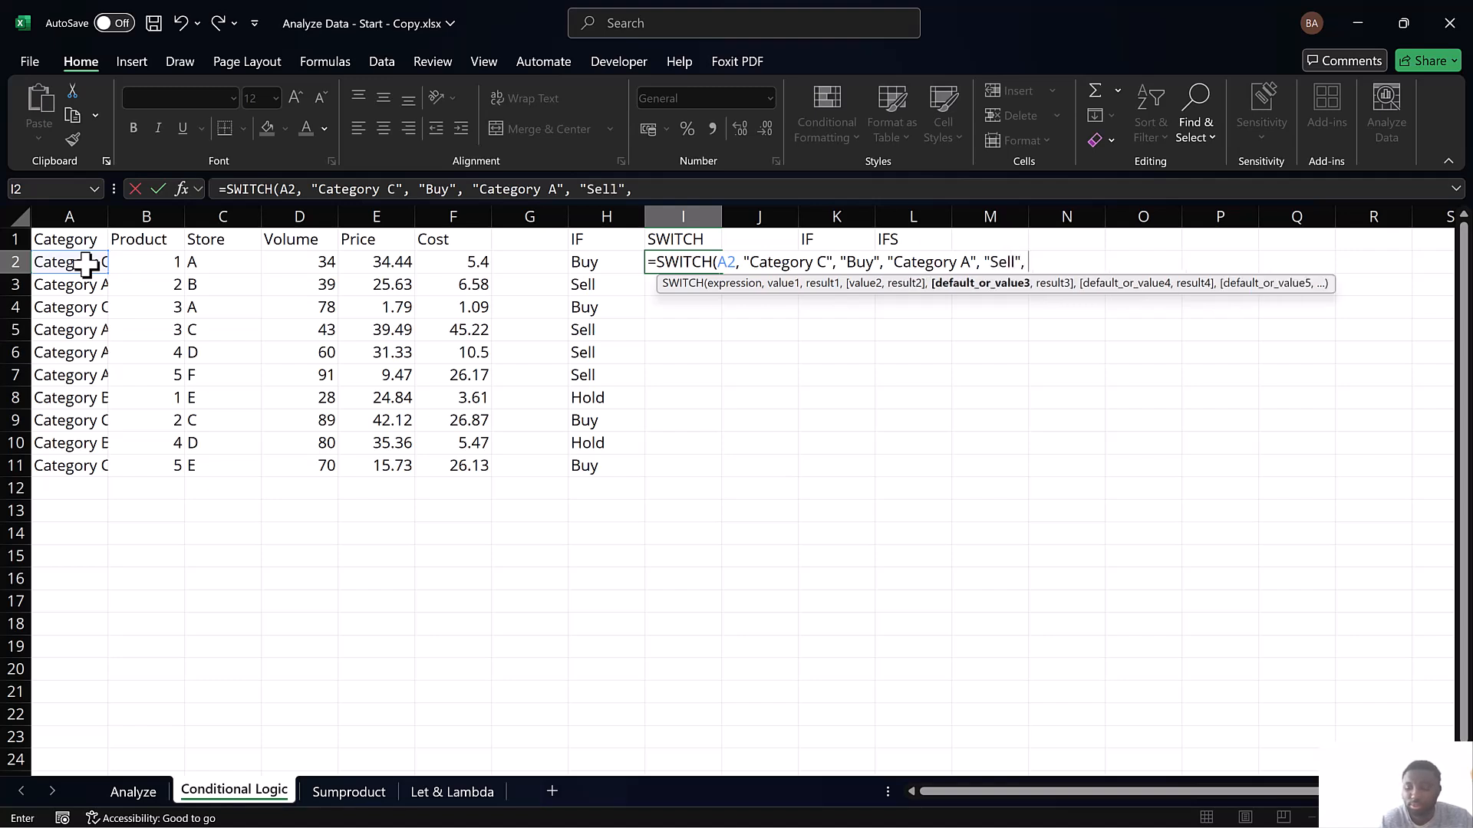
type(" \"Hold\"")
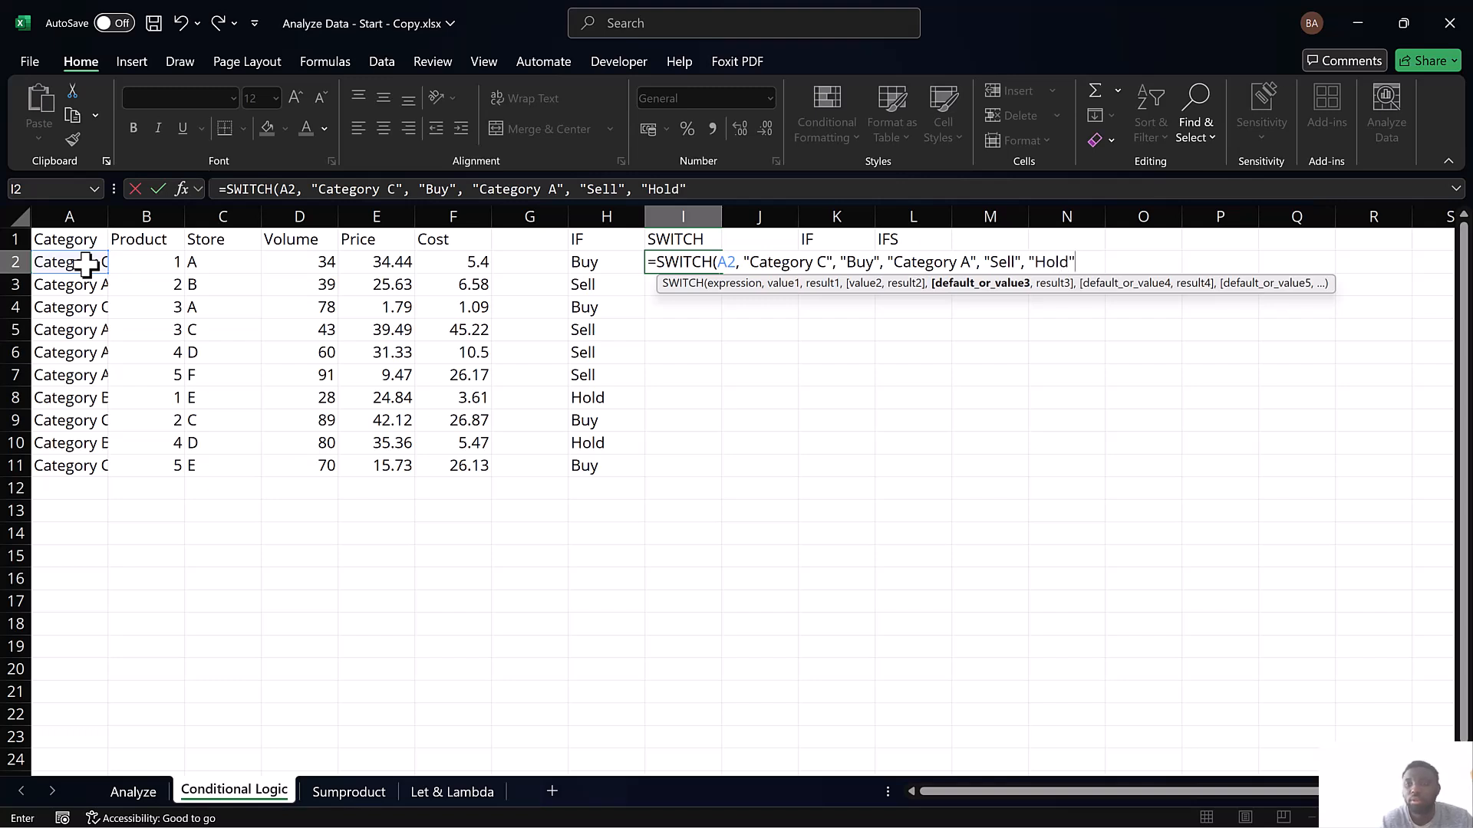
type("))")
Set "Hold" as the SWITCH default and complete the I2 formula, accepting the proposed correction
key("Return")
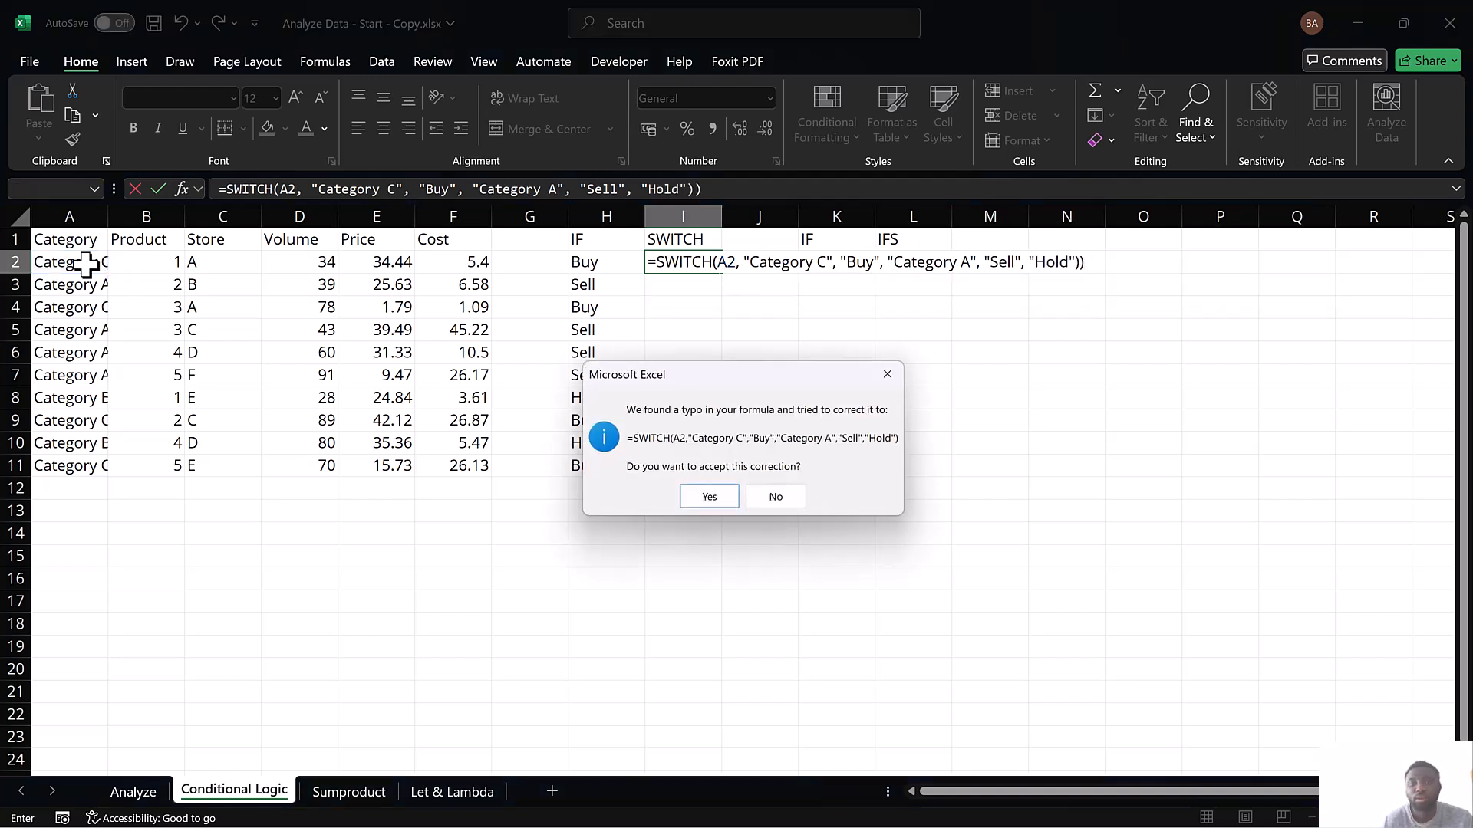
key("Return")
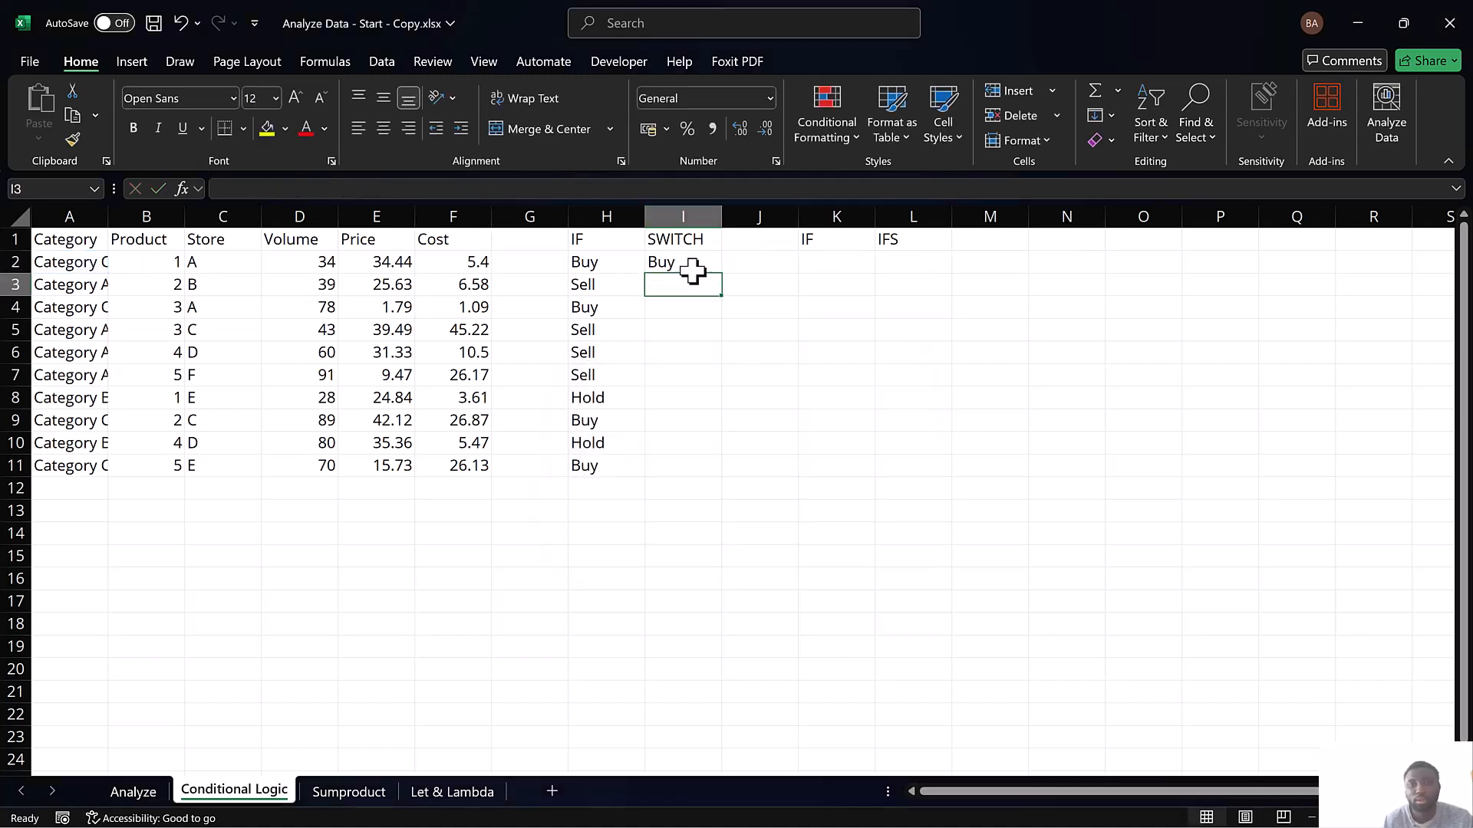
Fill the SWITCH formula from I2 down through I11 and review the formula in I2
left_click_drag(693, 270, 696, 458)
key("ctrl+d")
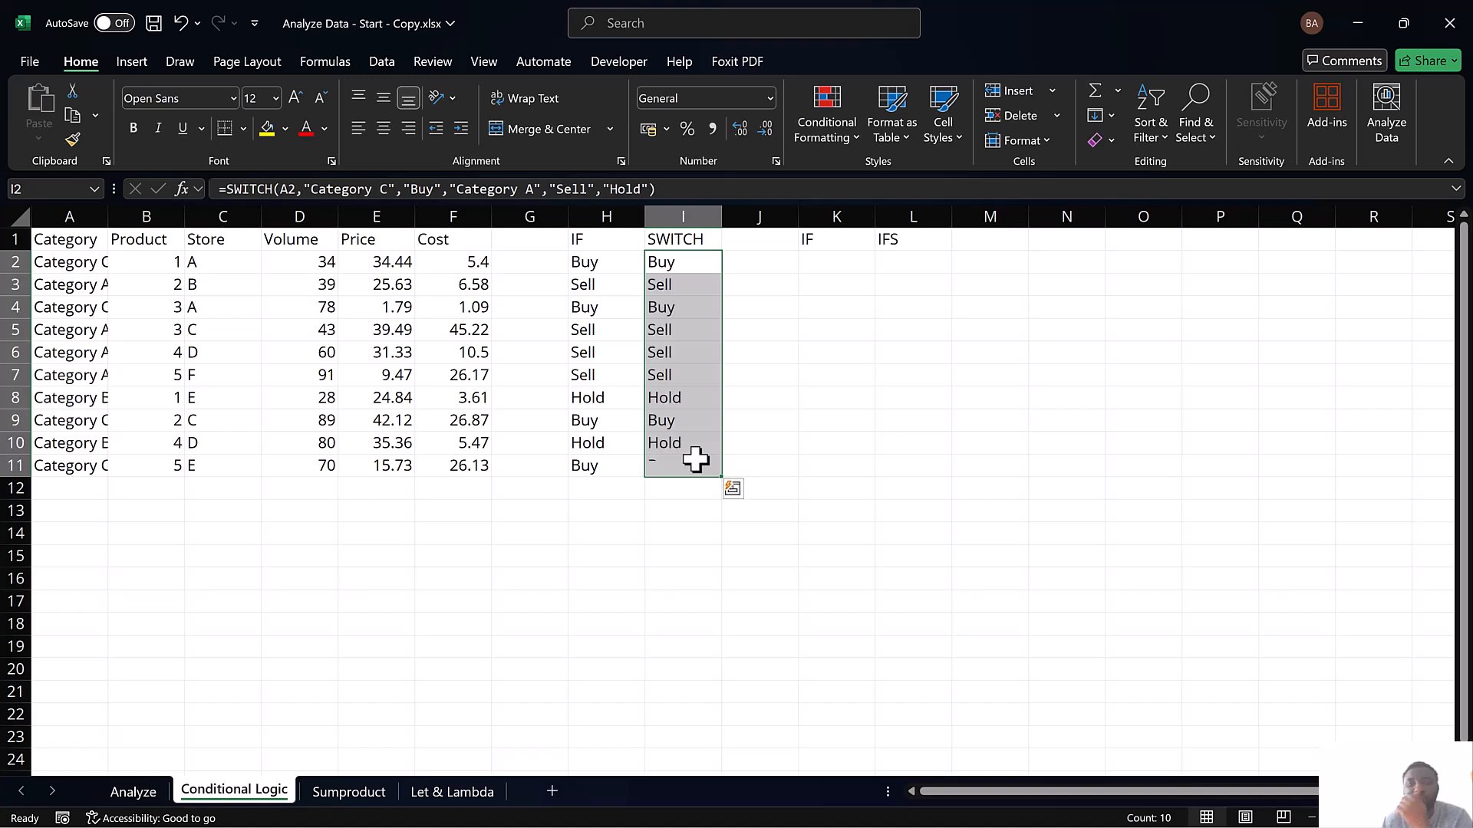
left_click(672, 267)
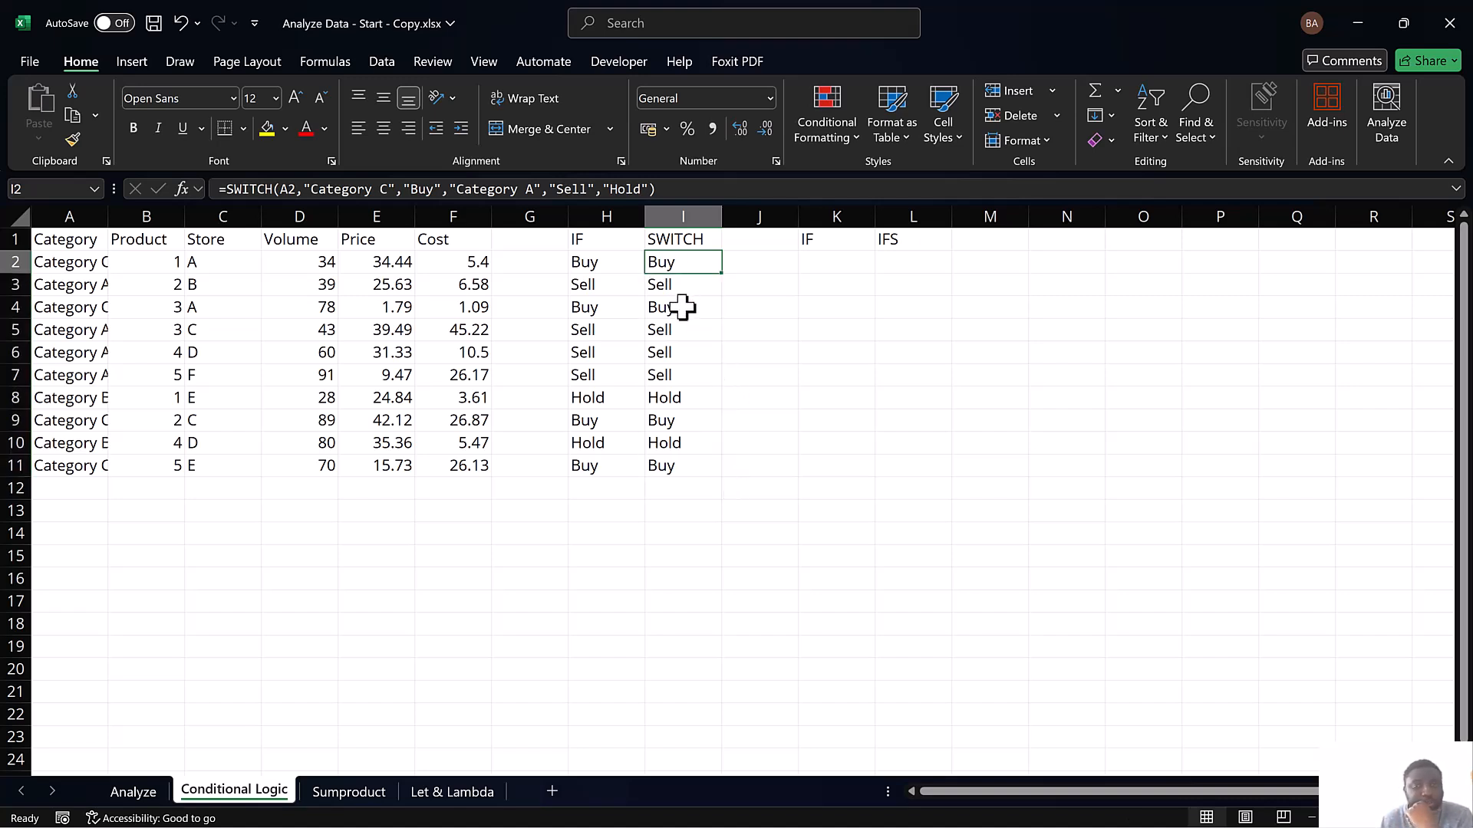
key("Down")
left_click(668, 263)
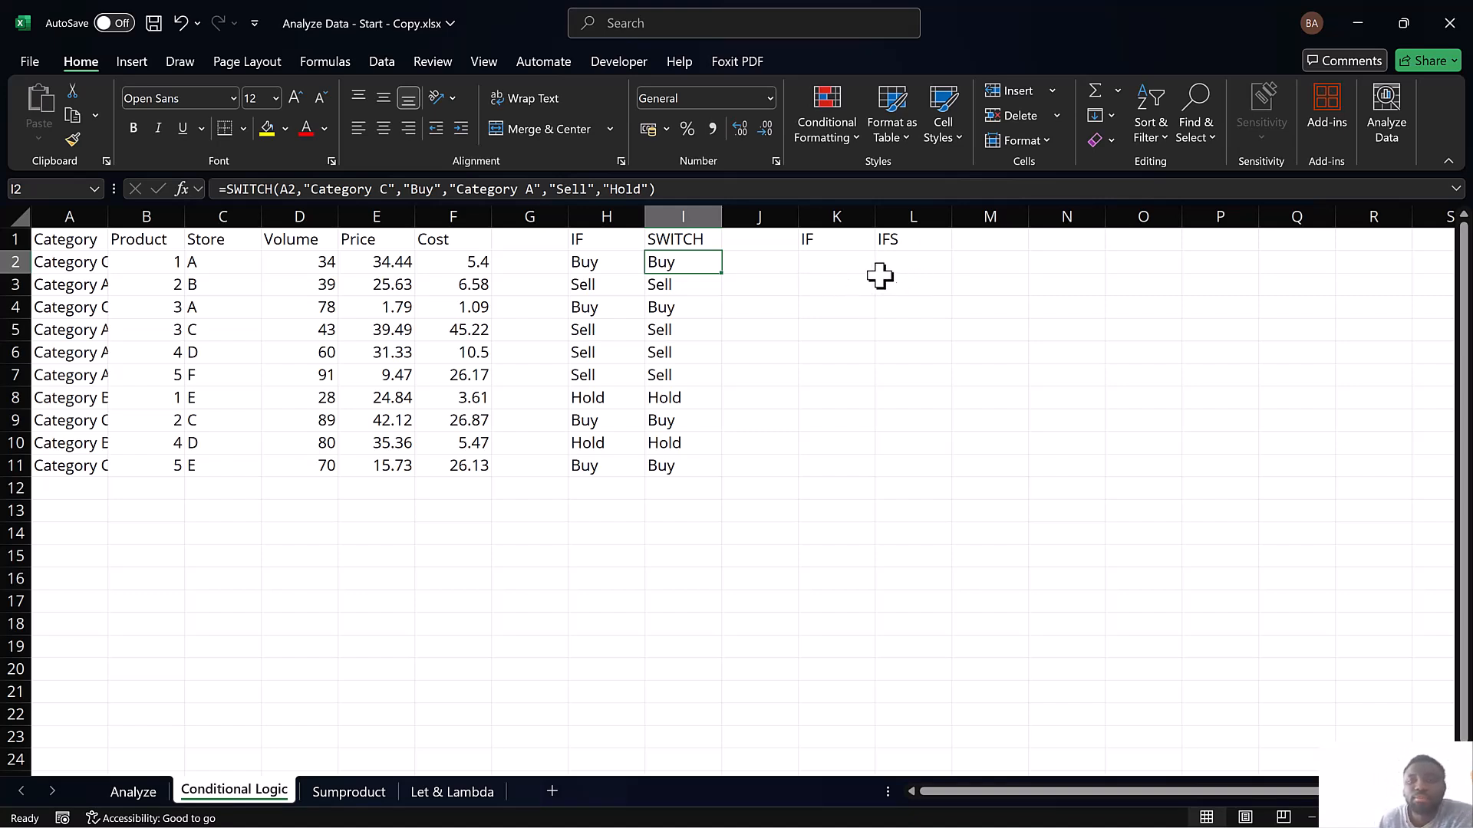
Start an IF formula in K2 that returns "High" when the cost in F2 is greater than 20
left_click(814, 264)
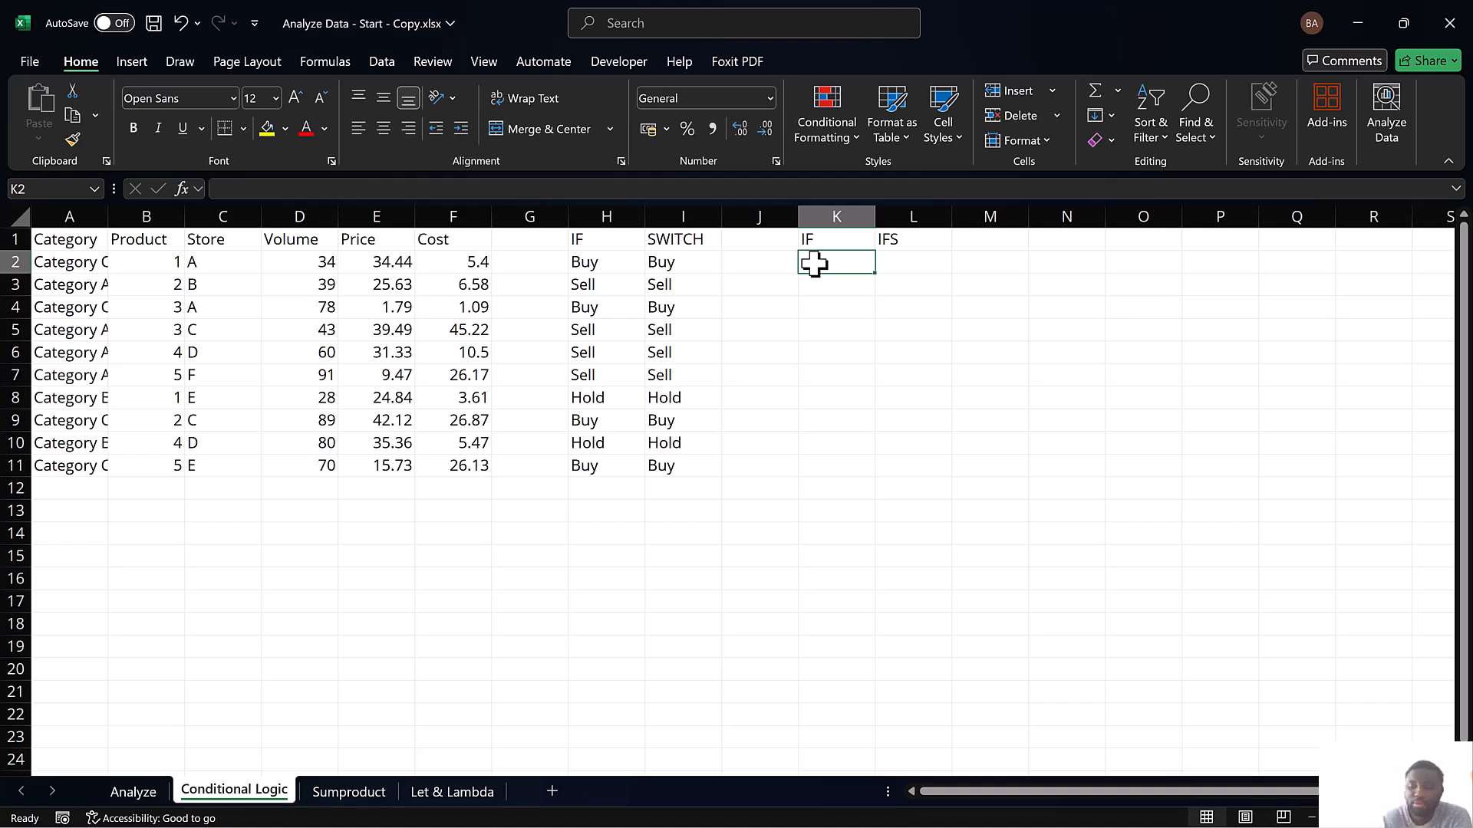
type("=if")
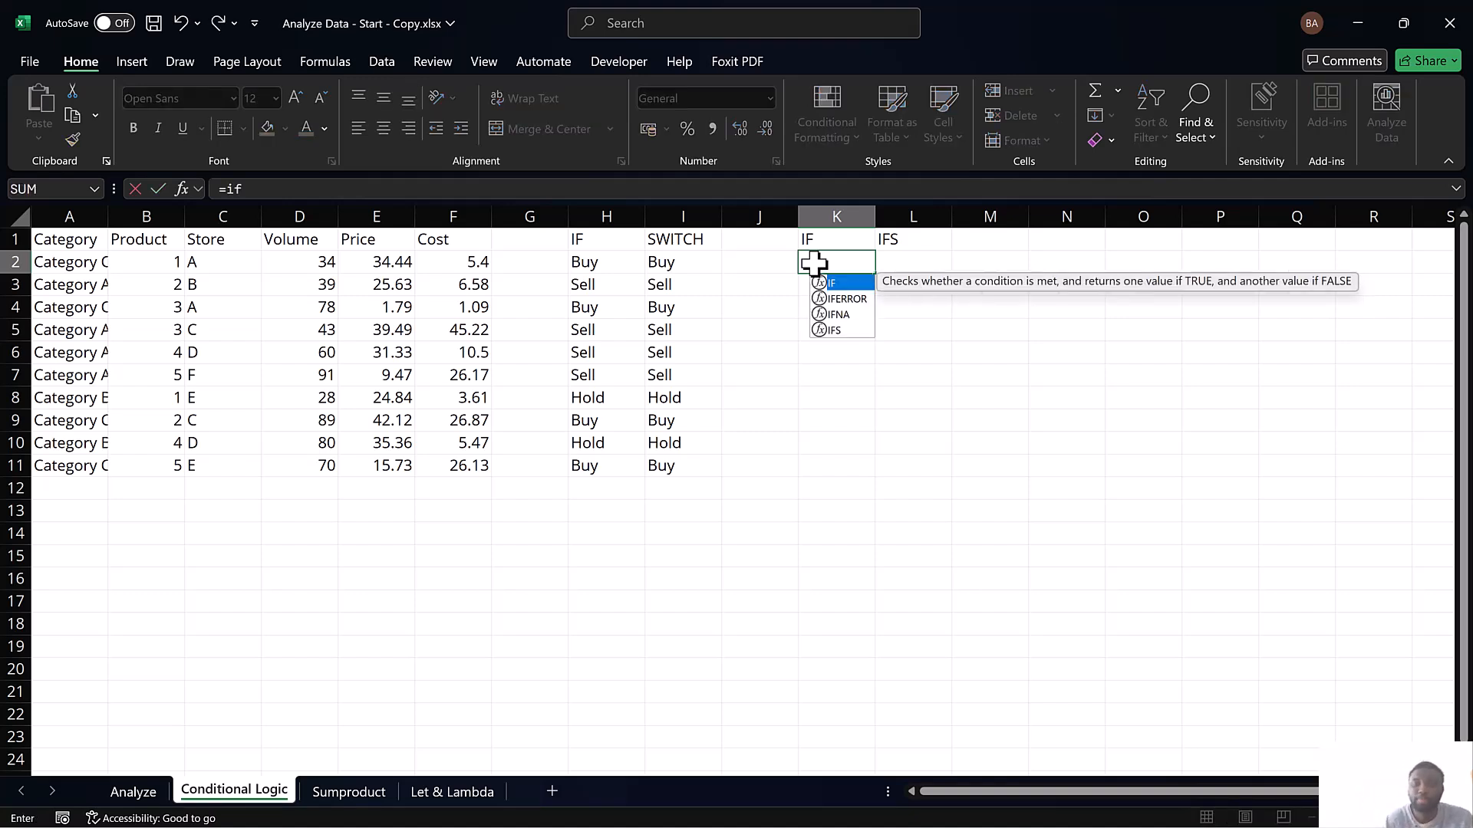
double_click(847, 287)
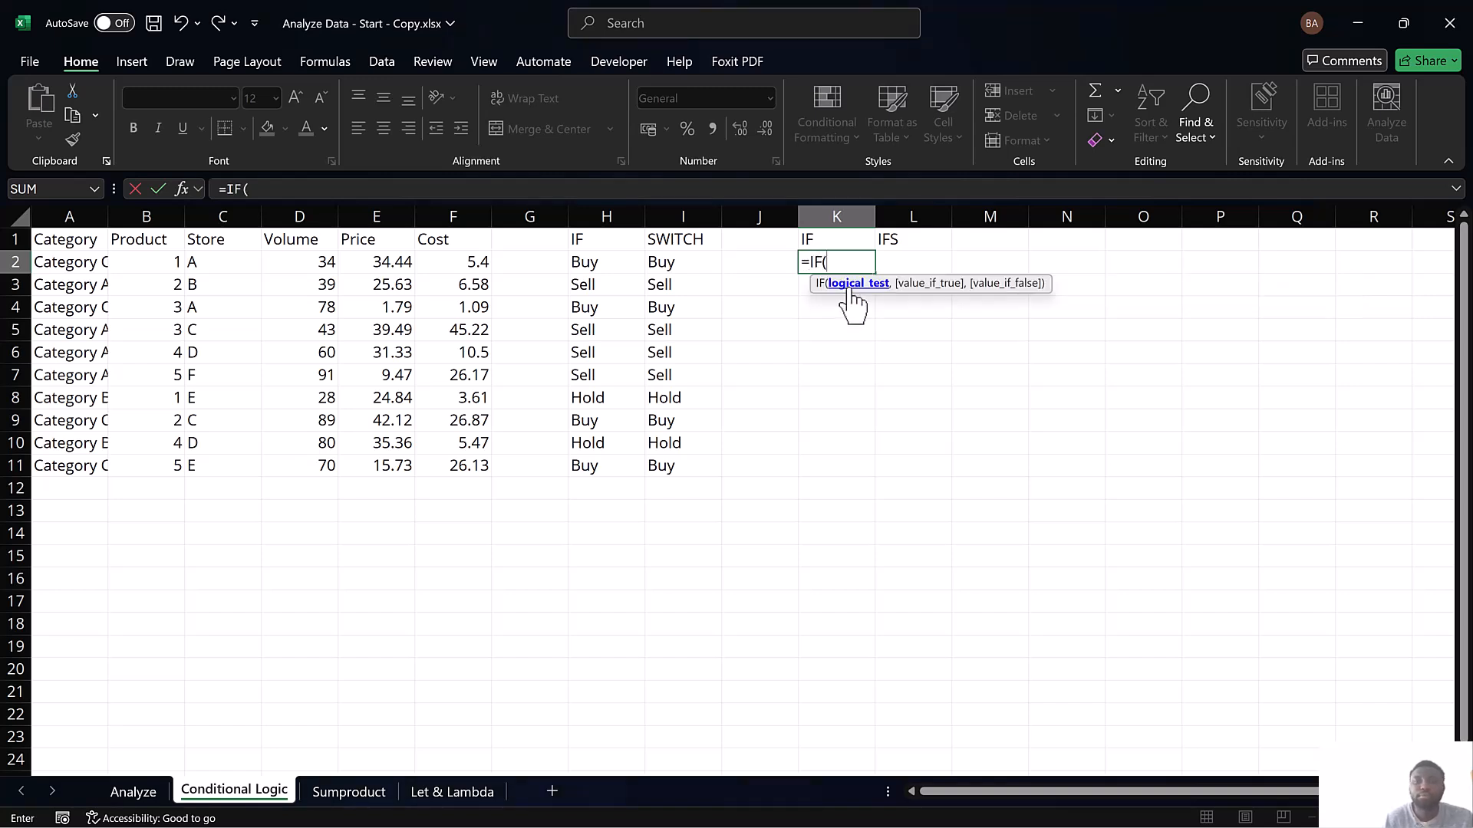
left_click(471, 264)
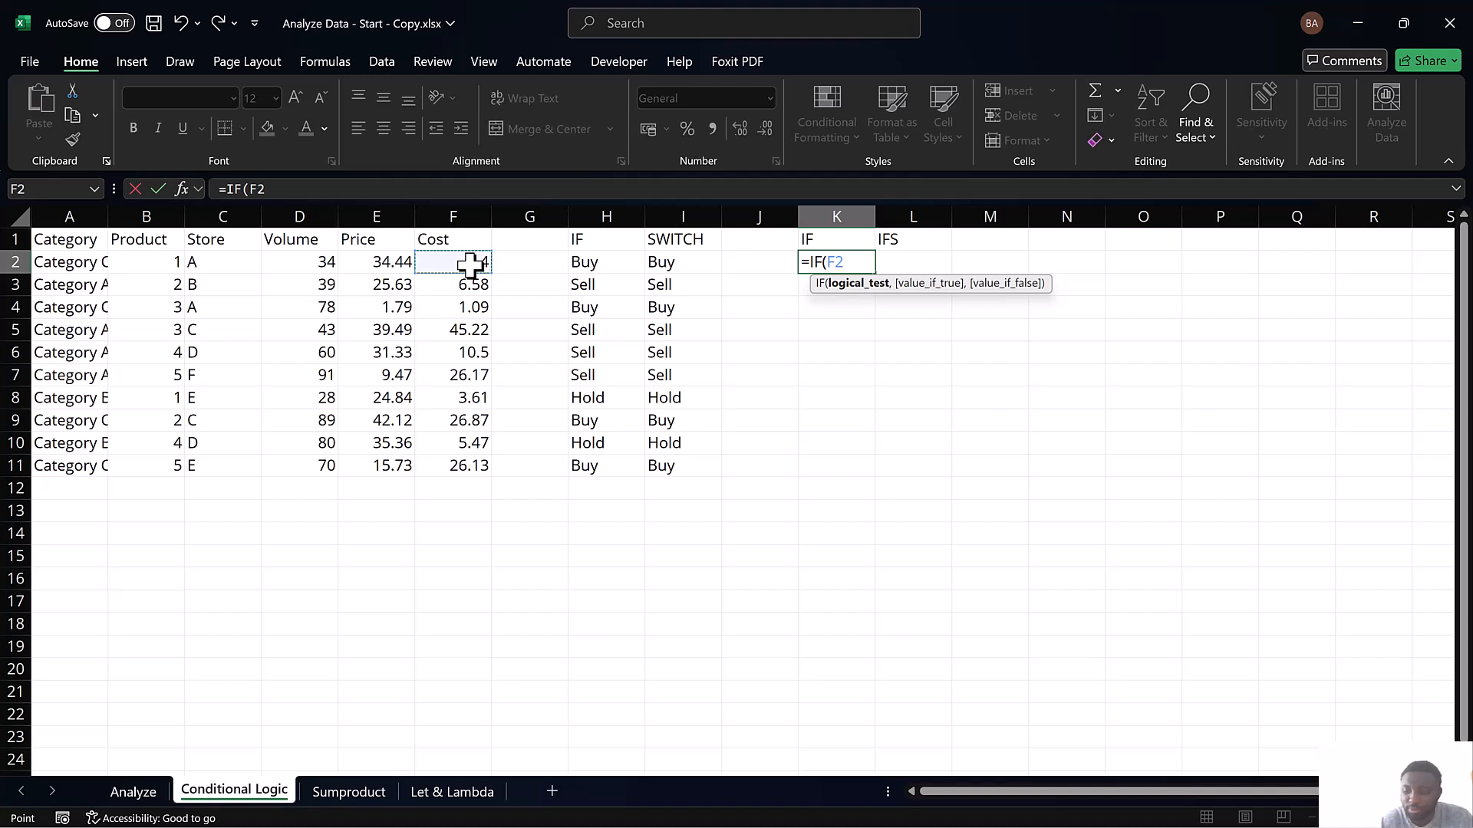
type(">20")
key("BackSpace")
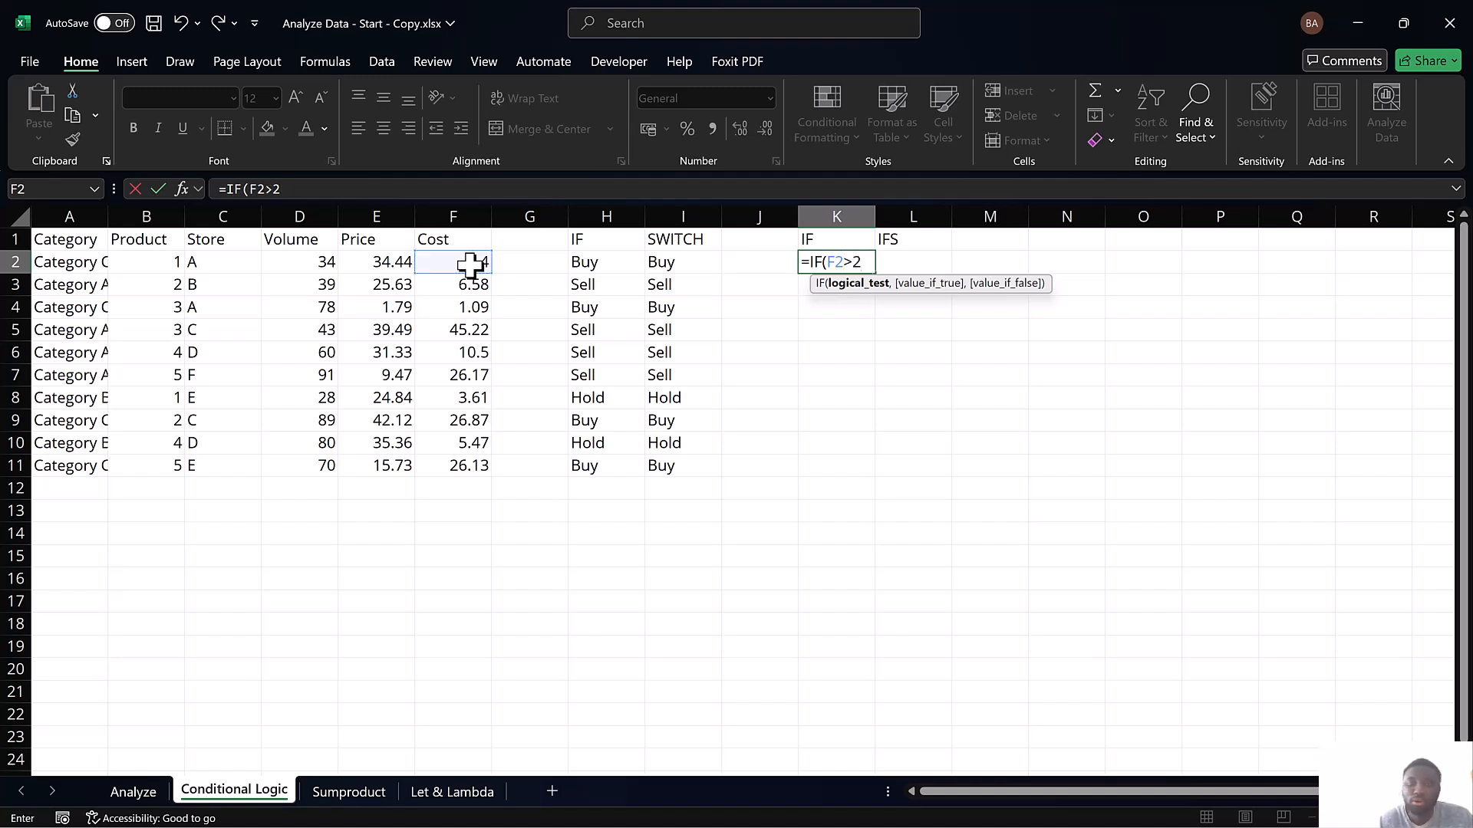
type("0")
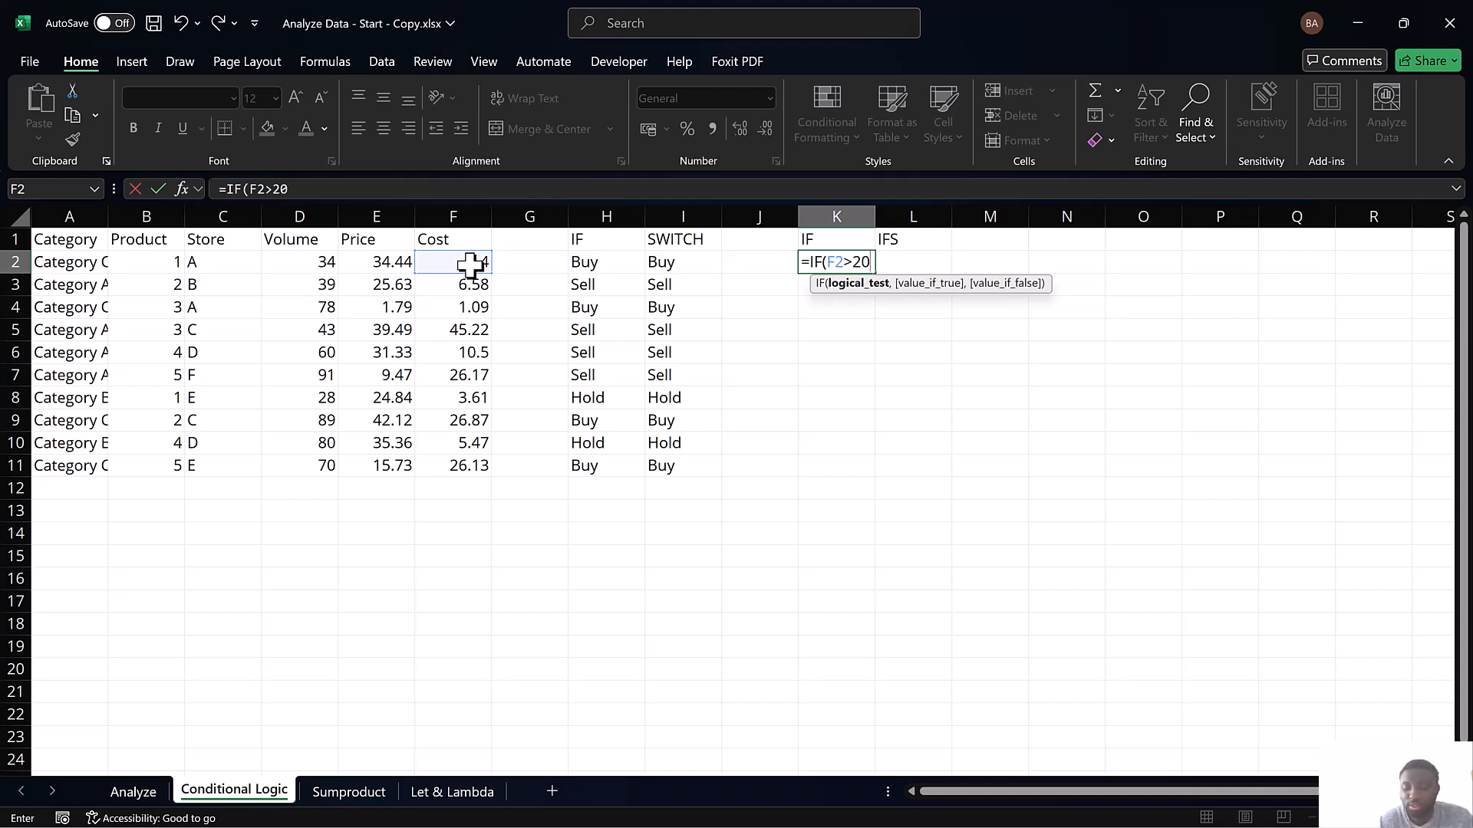
type(",")
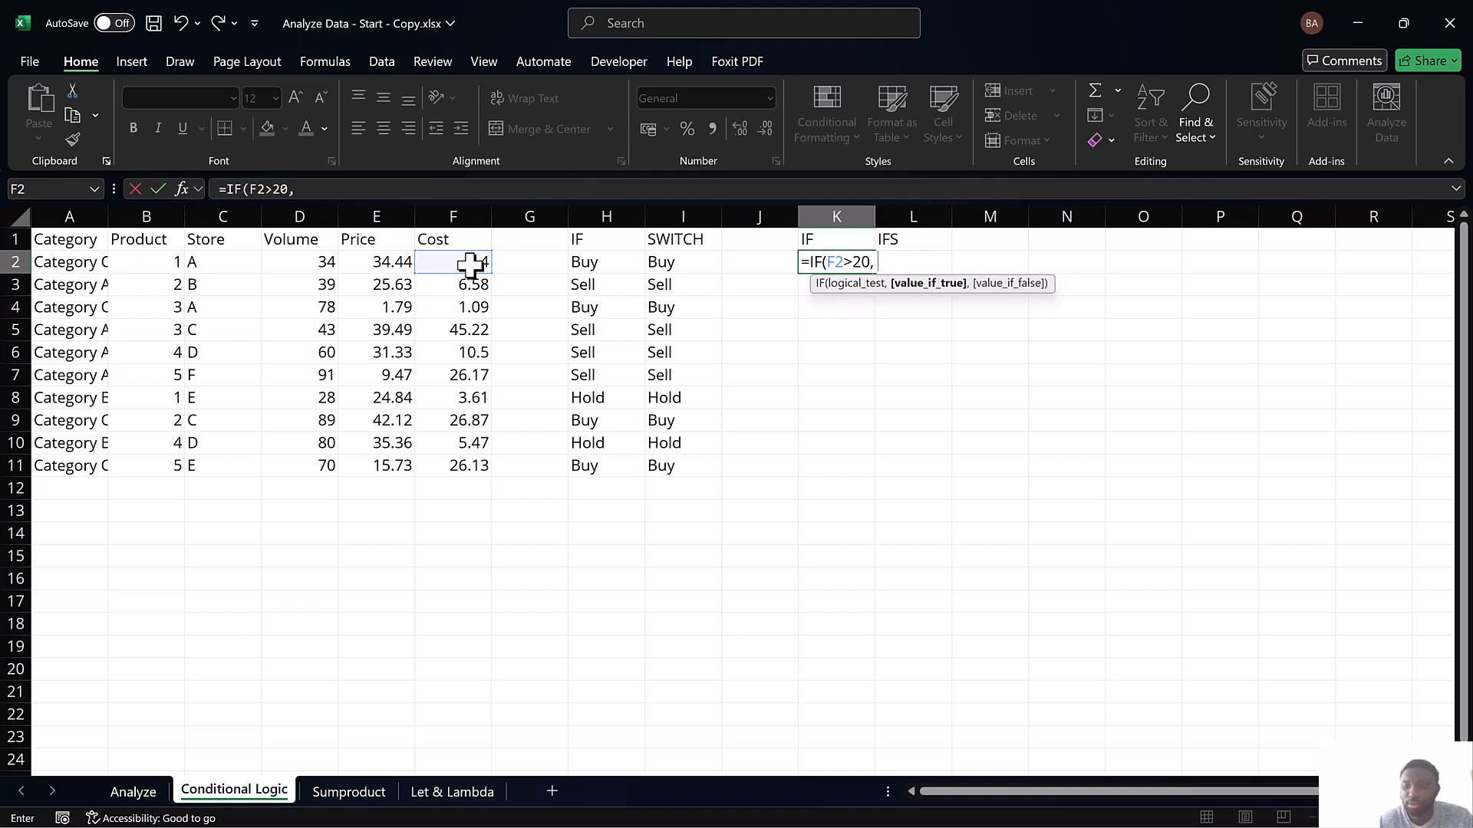
type(" \"High")
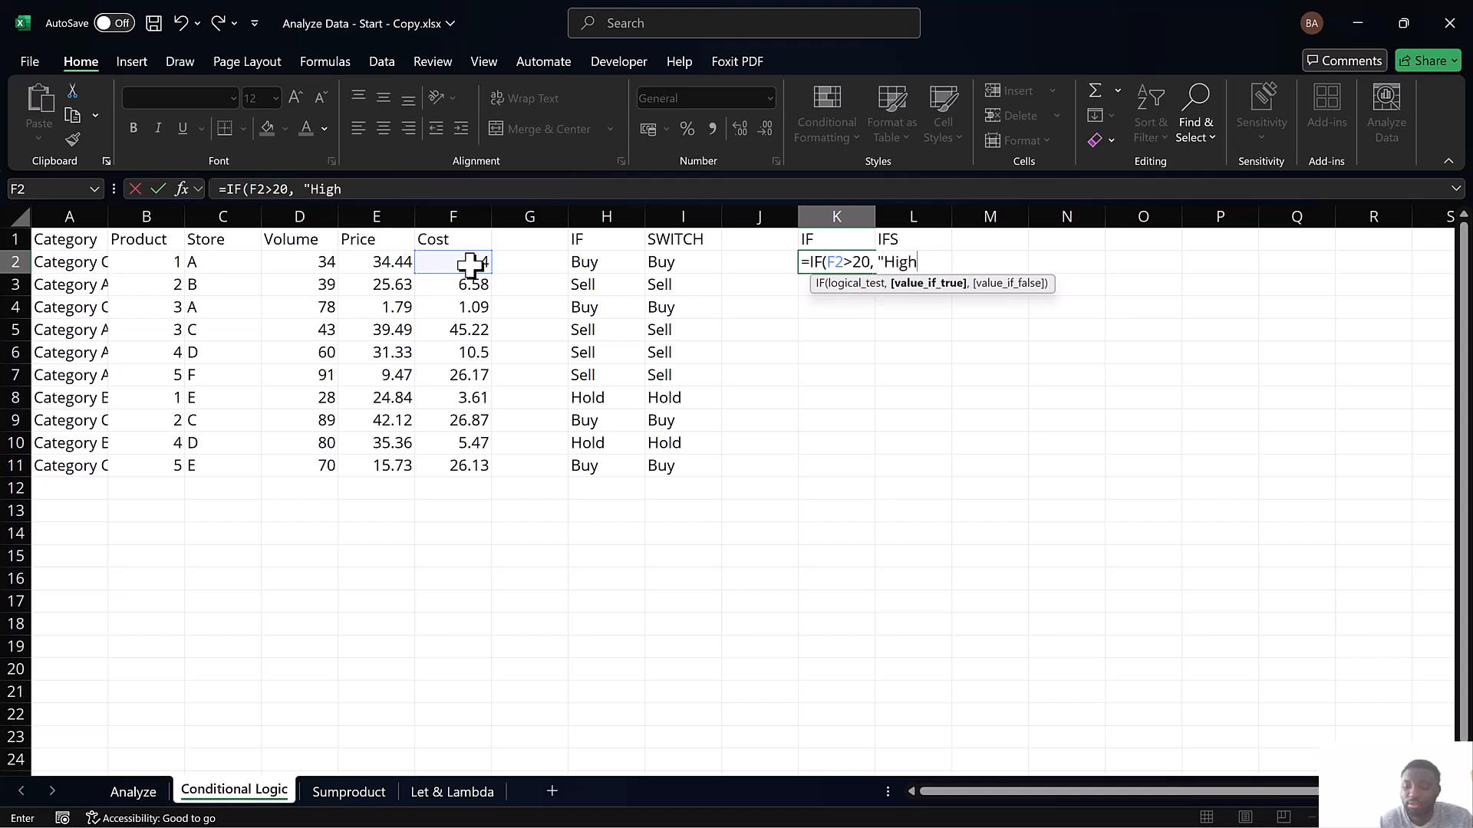
type("\", if")
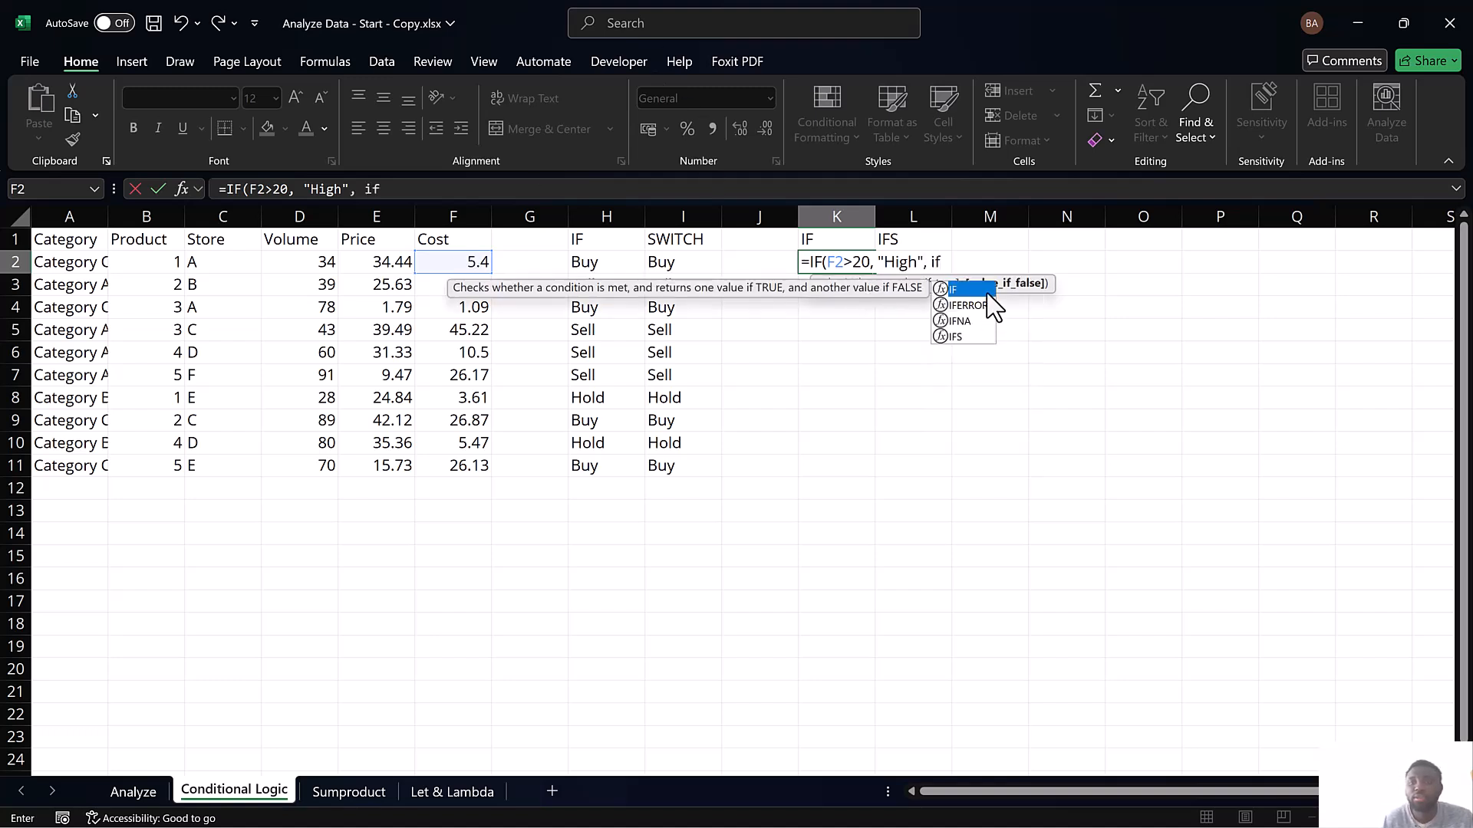
Nest a second IF as the value if false, returning "Medium" when F2>5
double_click(968, 290)
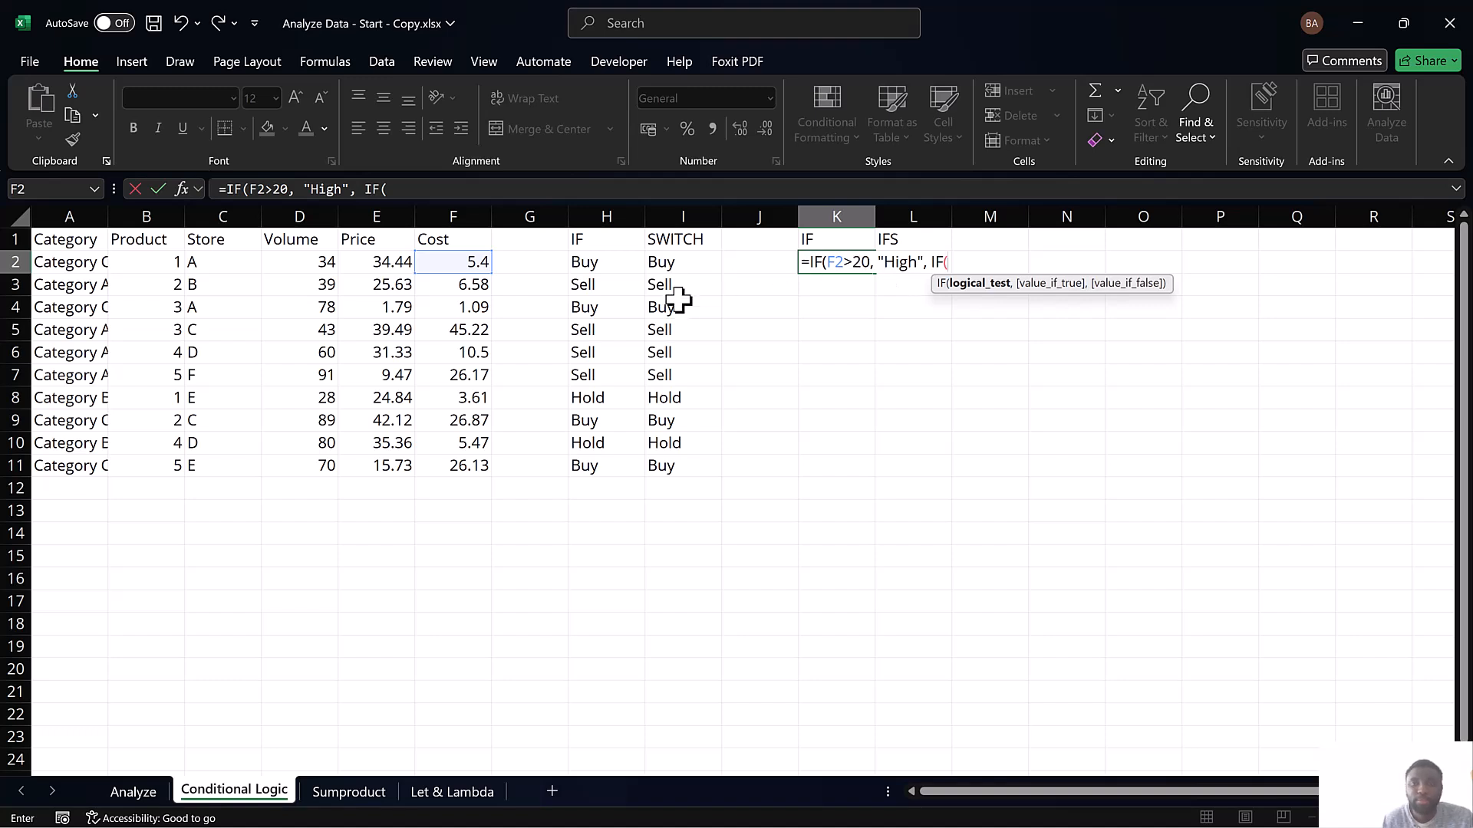
left_click(427, 263)
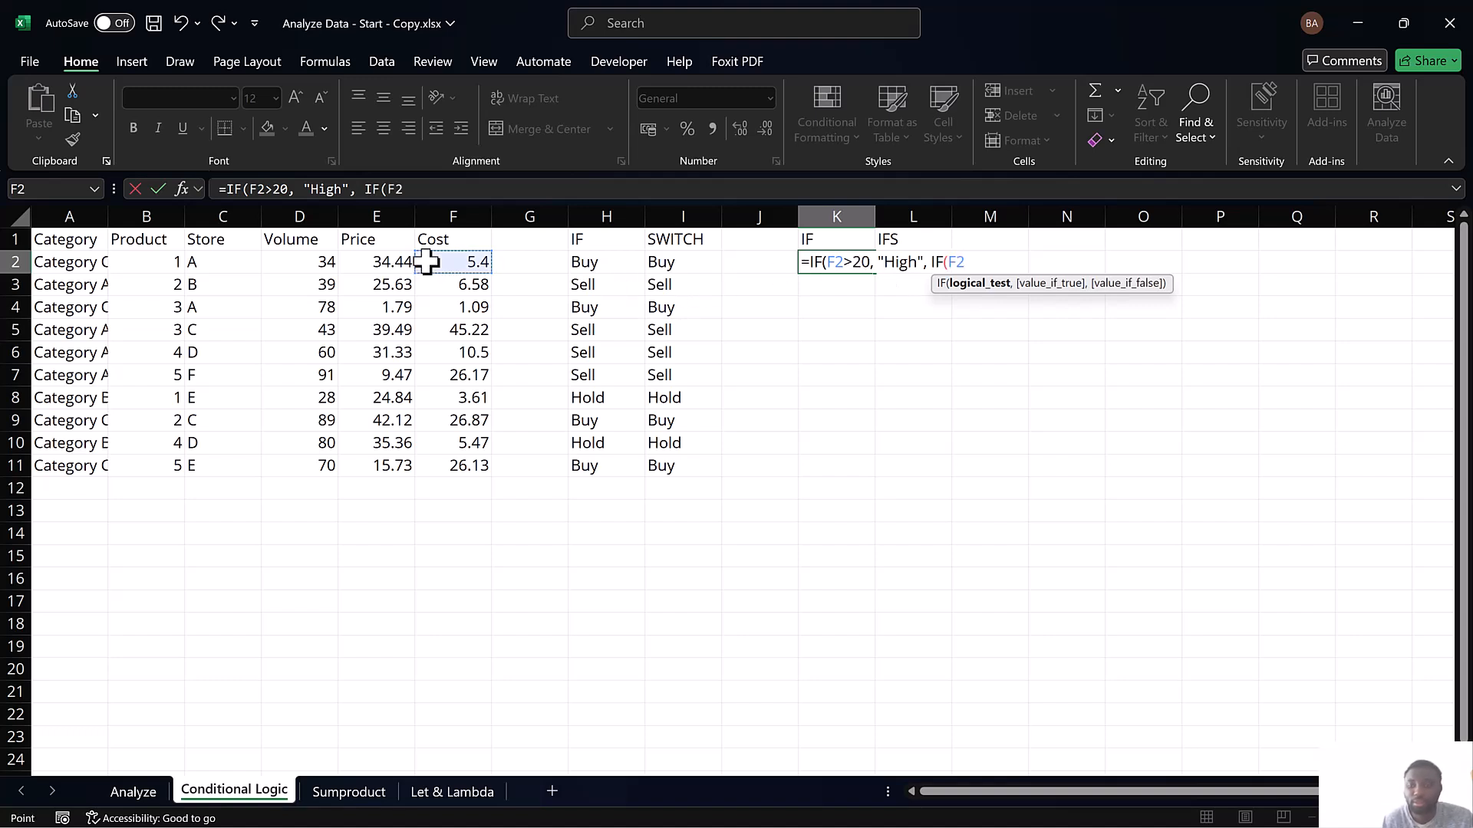
type(">")
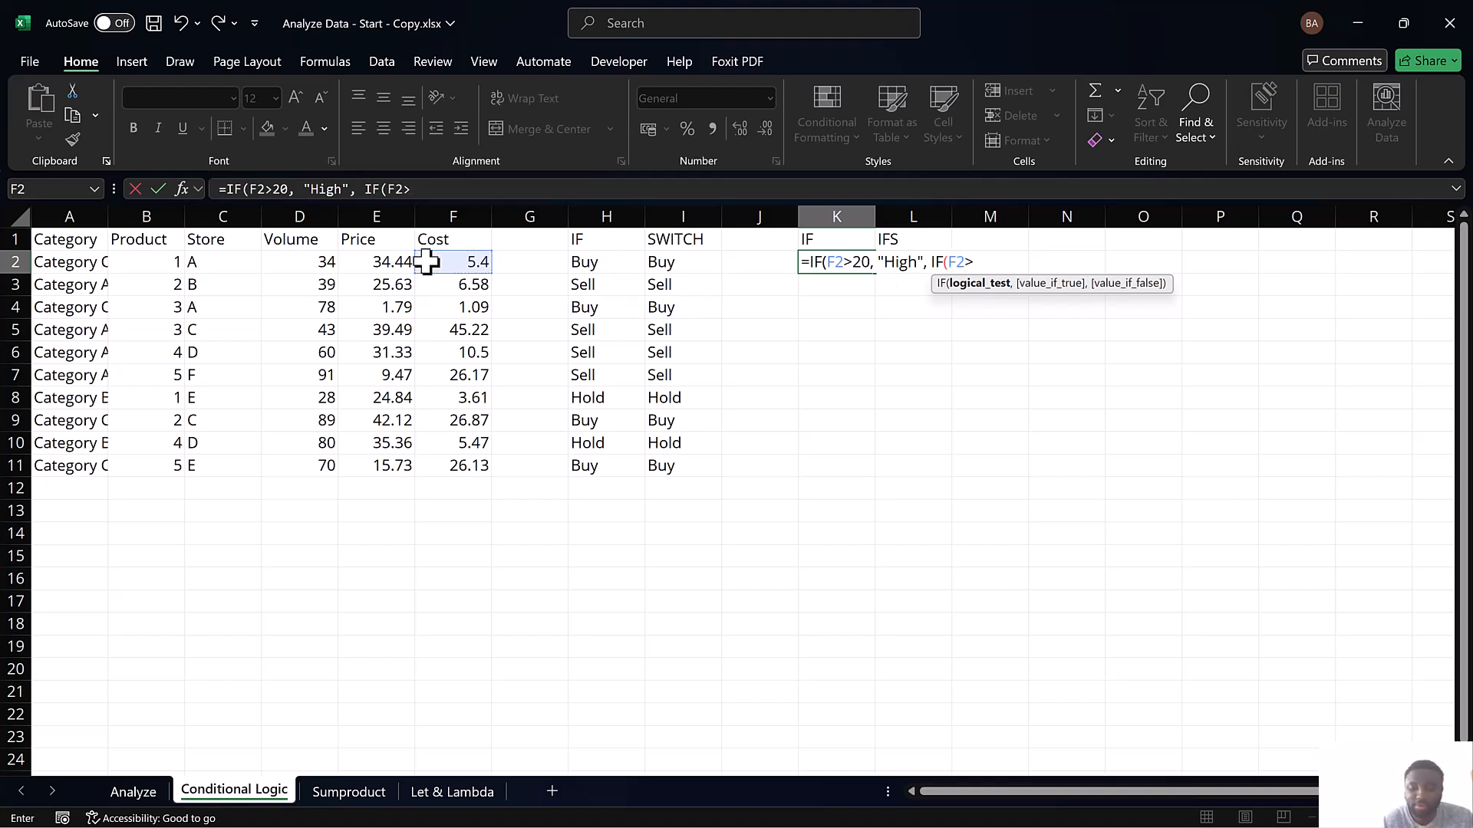
type("5,")
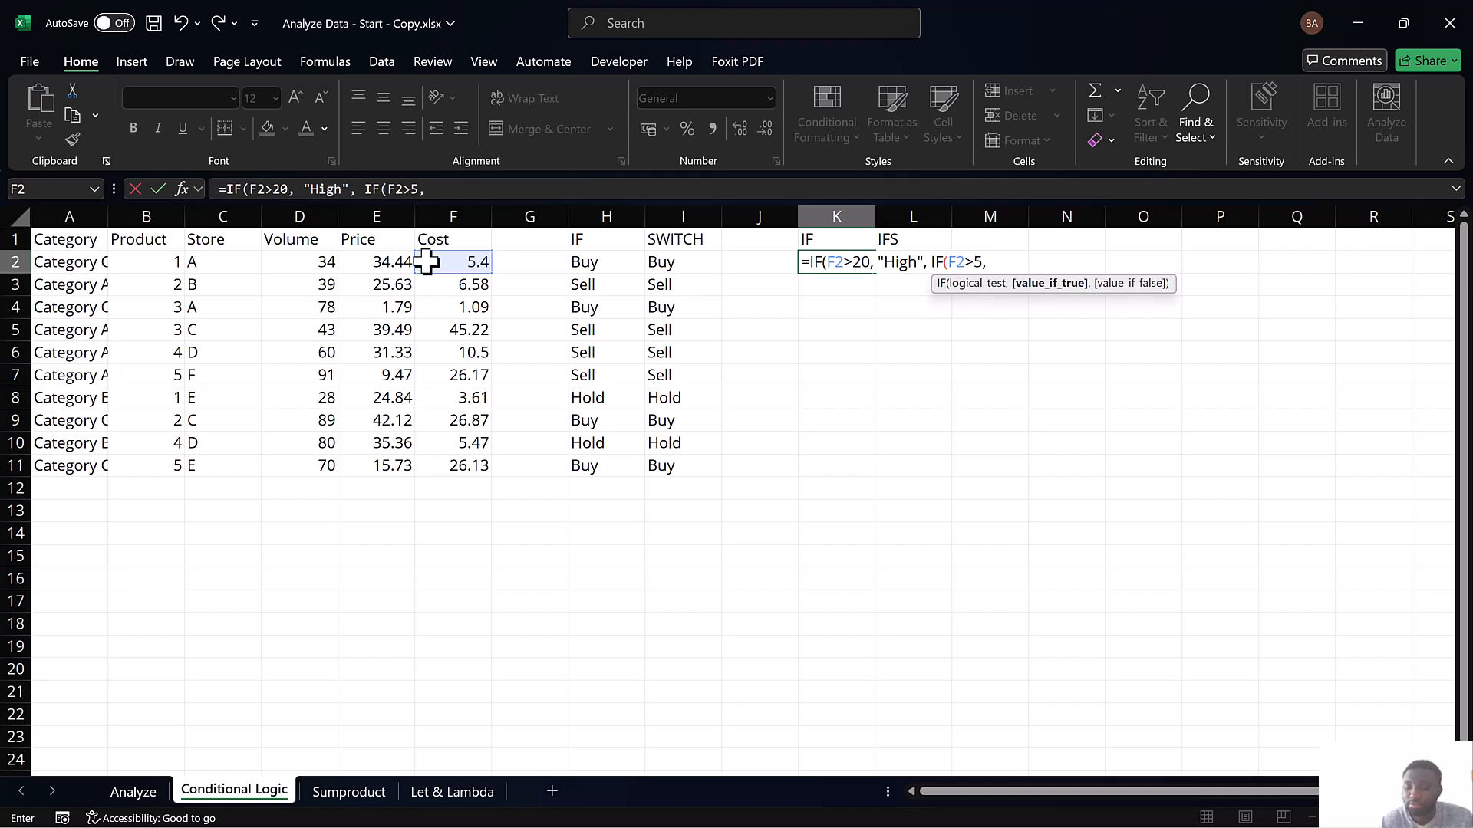
type("\"Medium")
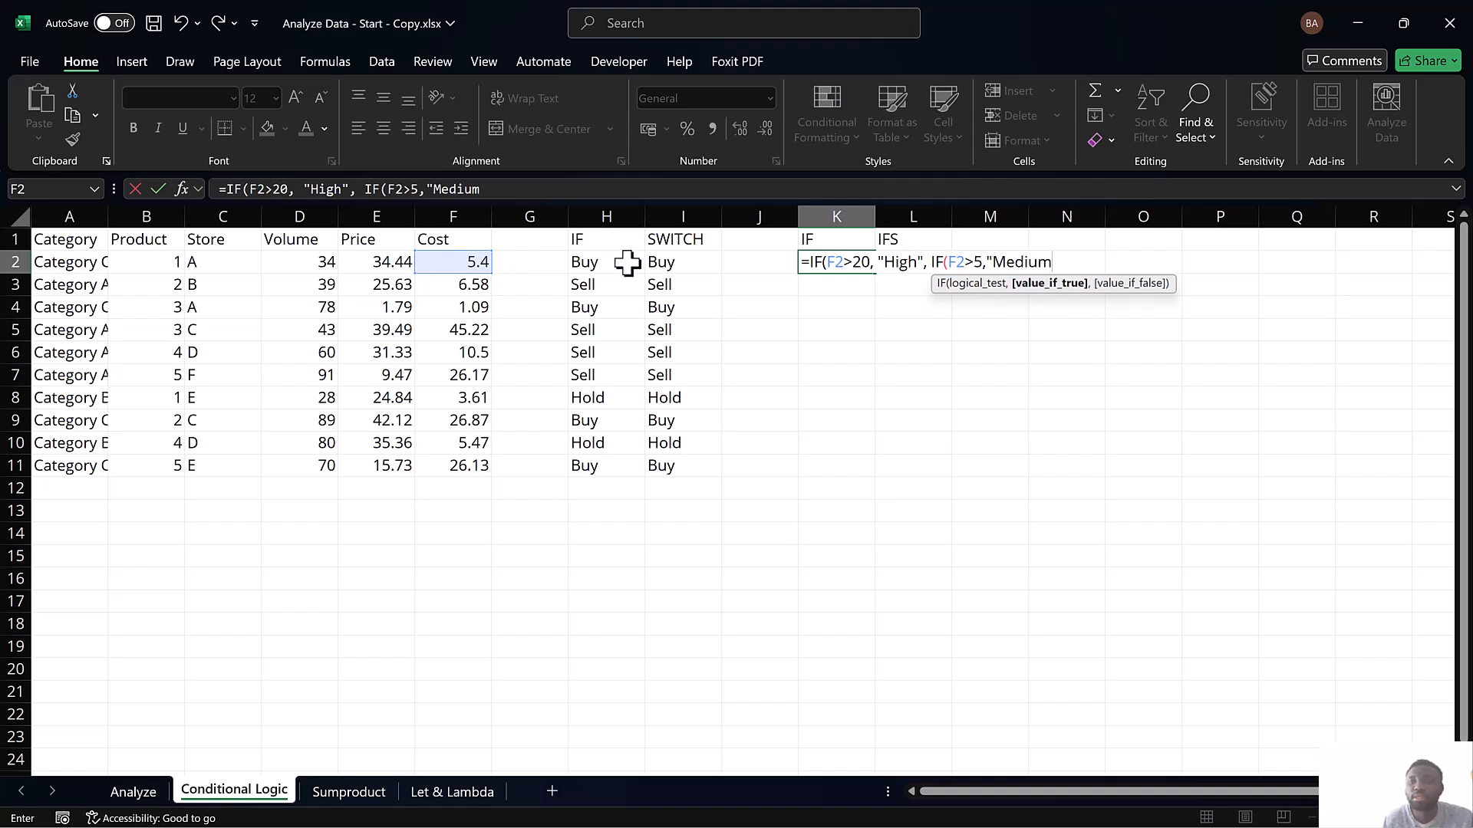
Change the nested IF's threshold to 10 and close the "Medium" text with a quotation mark
left_click(981, 266)
key("BackSpace")
type("10")
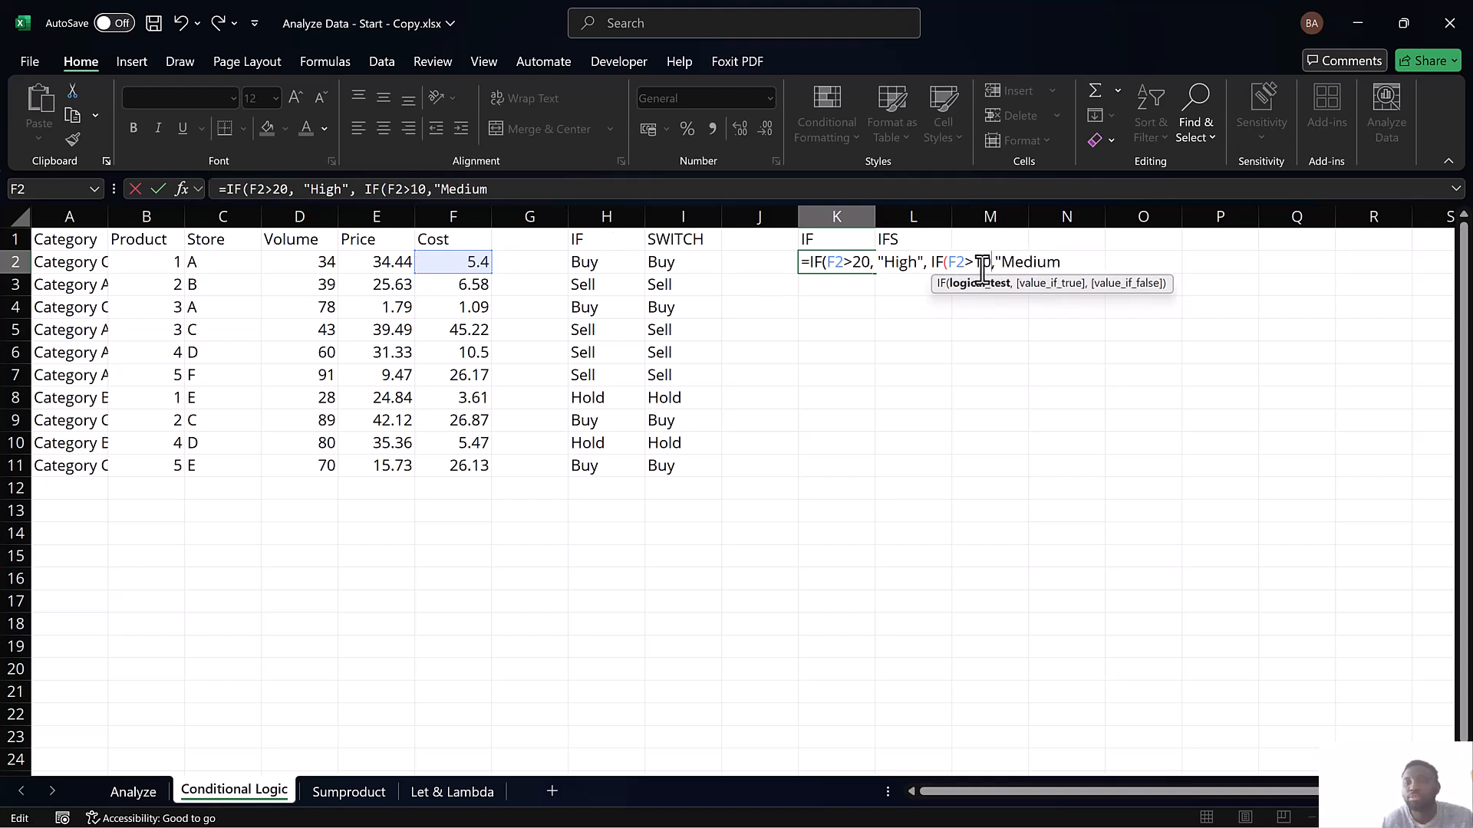
left_click(1061, 265)
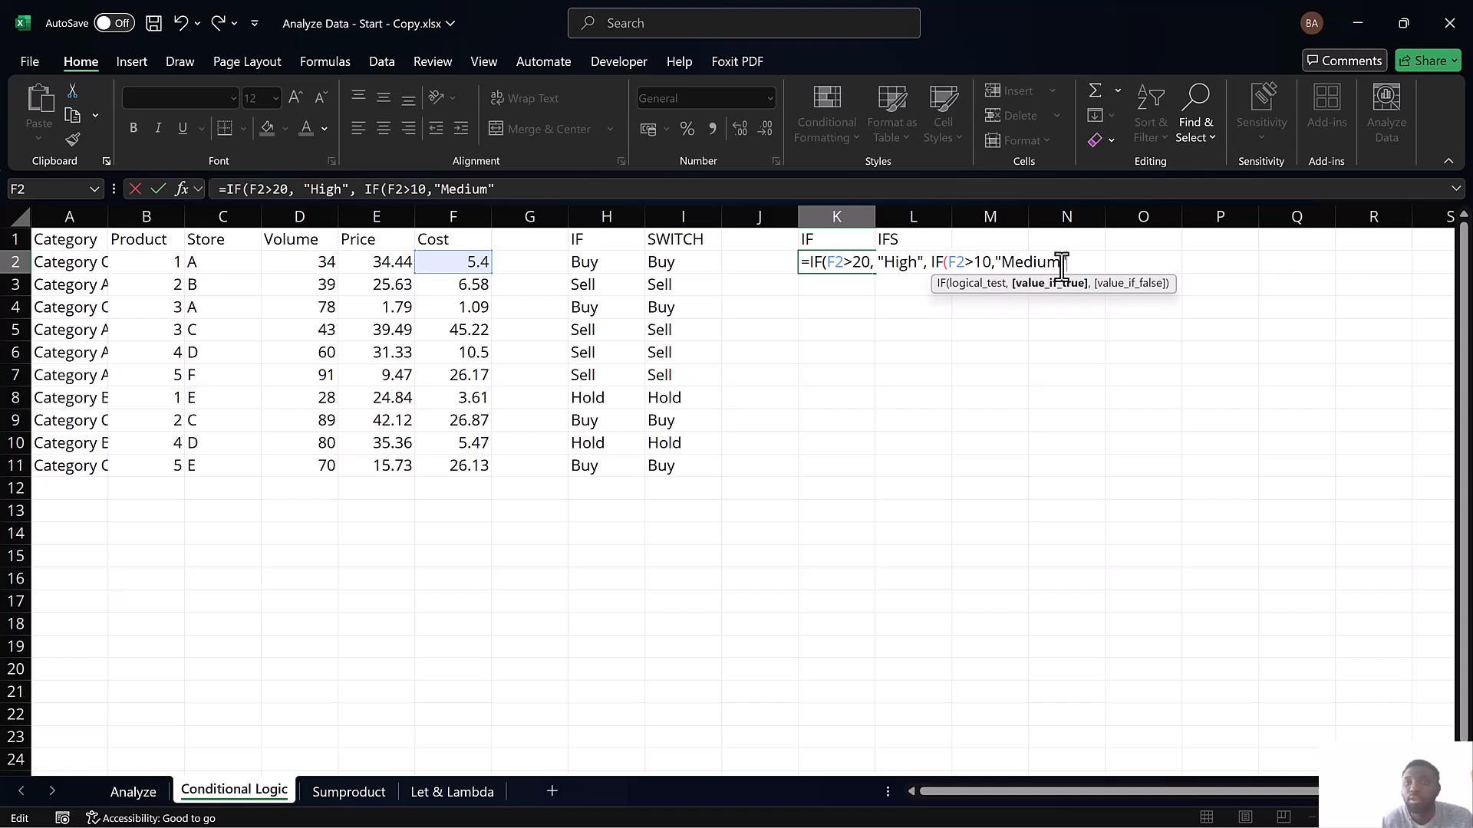
Complete the nested IF in K2 with "Small" as the value if false and fill the formula down through K11
type(",")
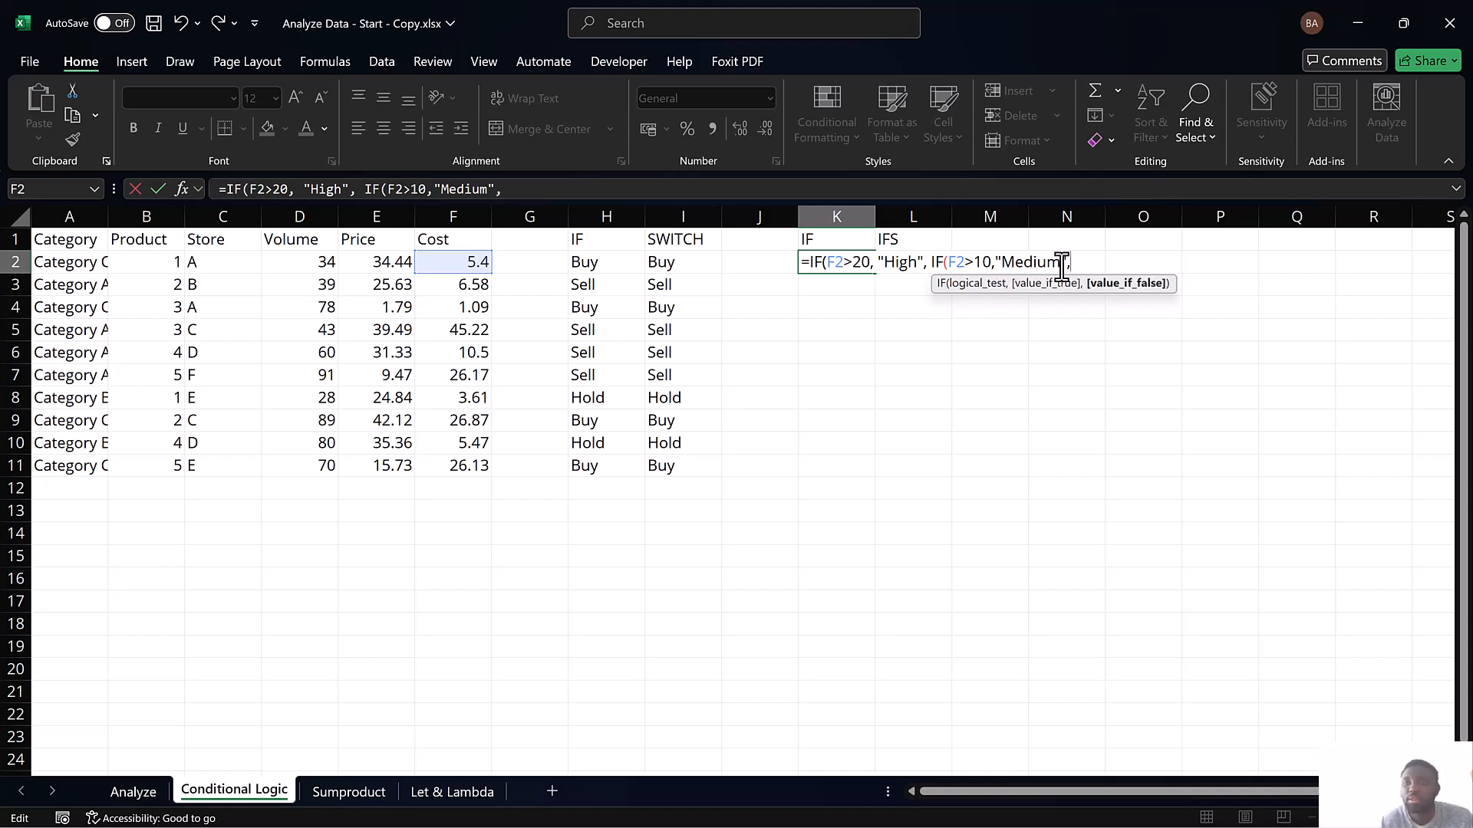
type("\"Small")
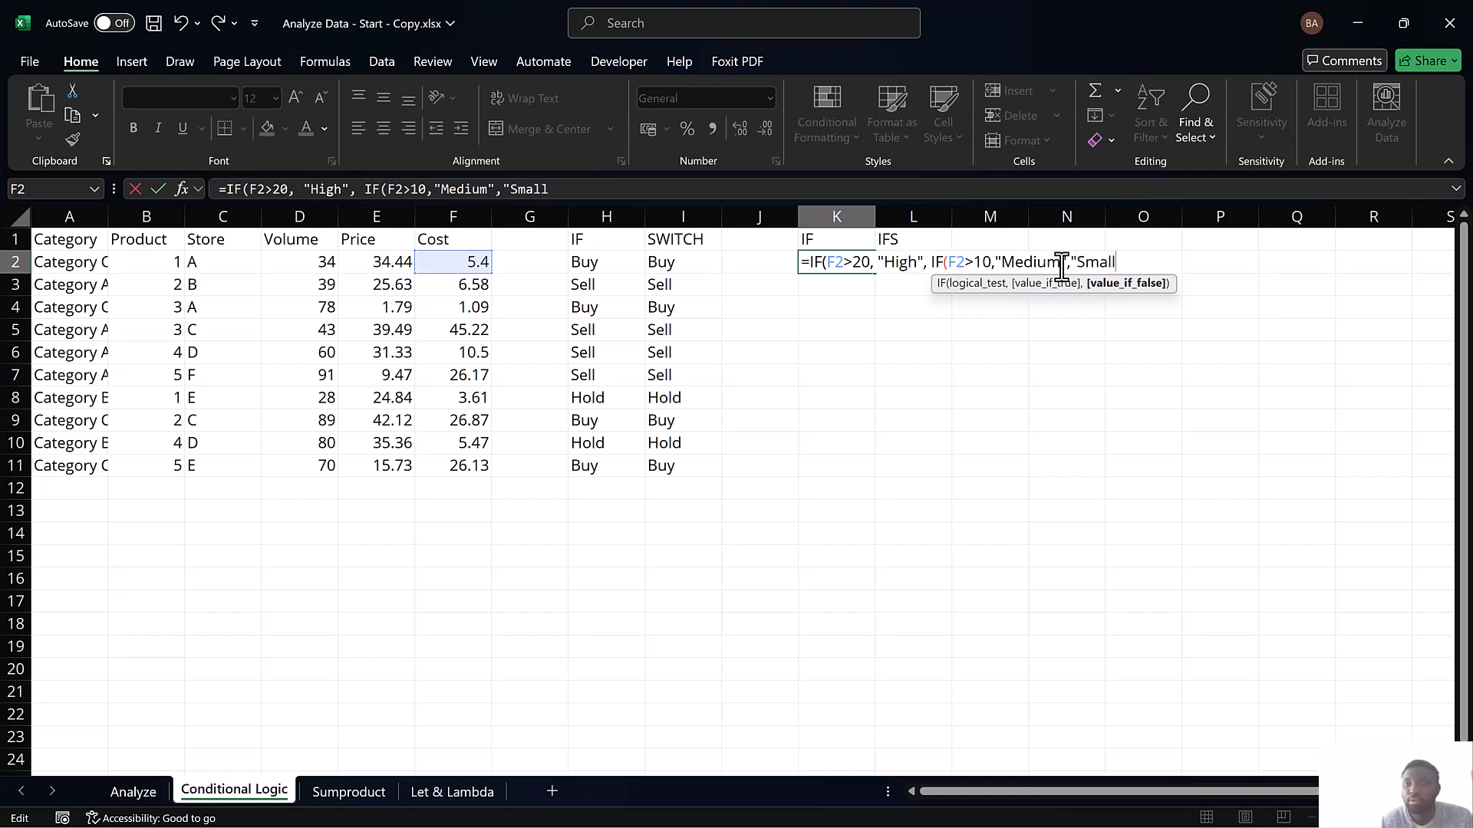
type("\"))")
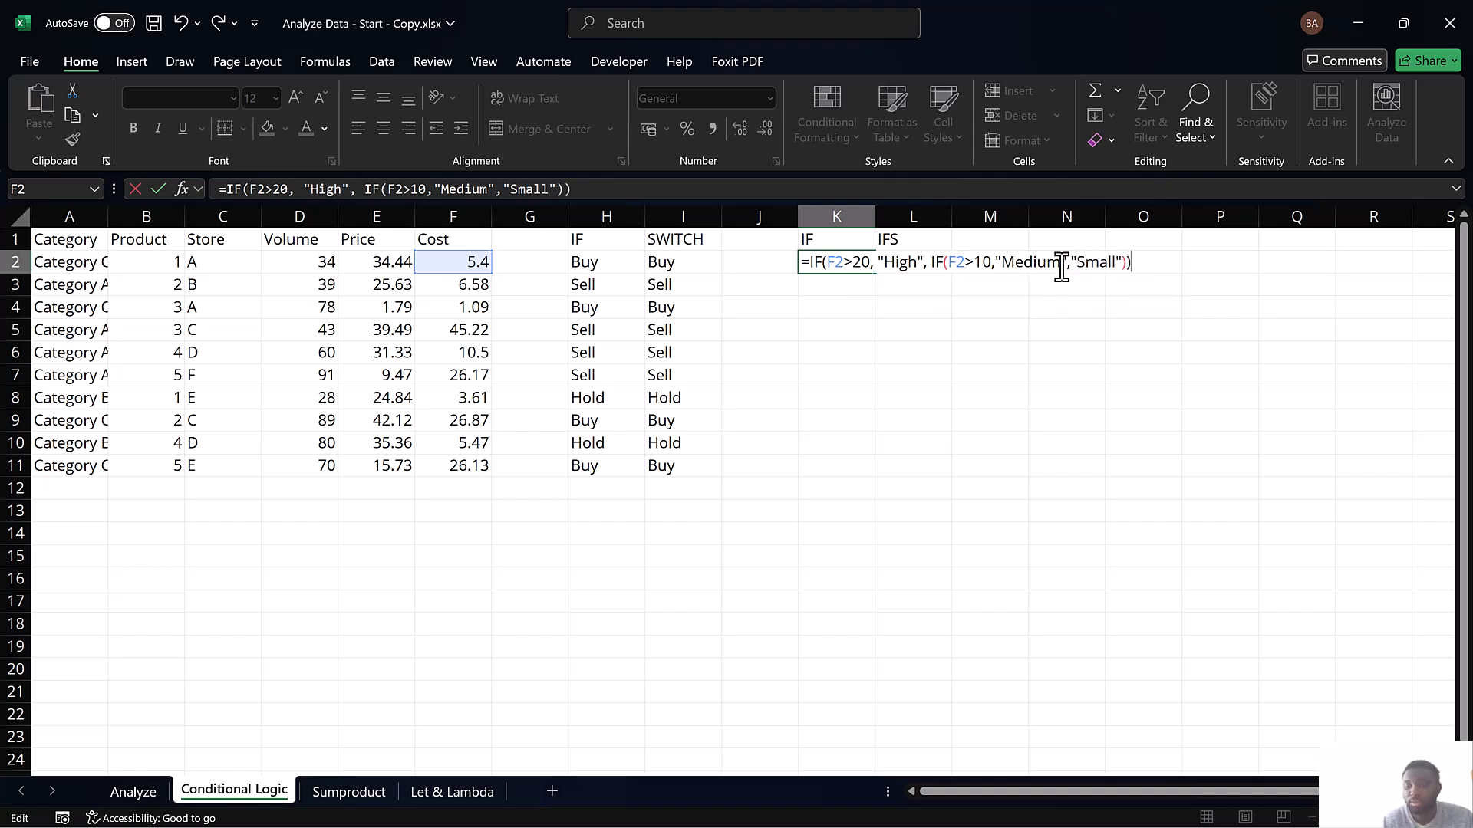
key("Return")
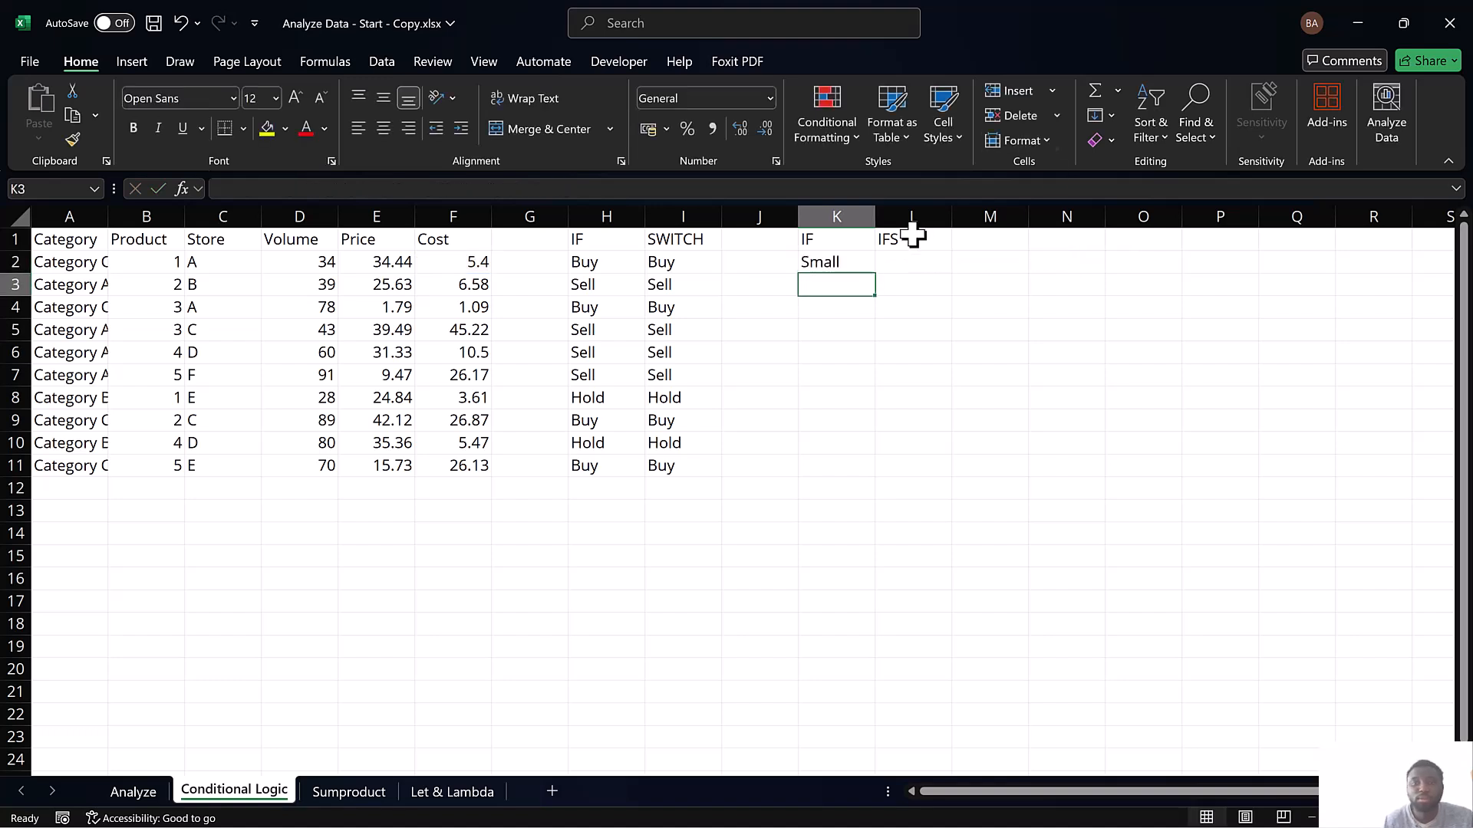
left_click_drag(832, 261, 849, 462)
key("ctrl+d")
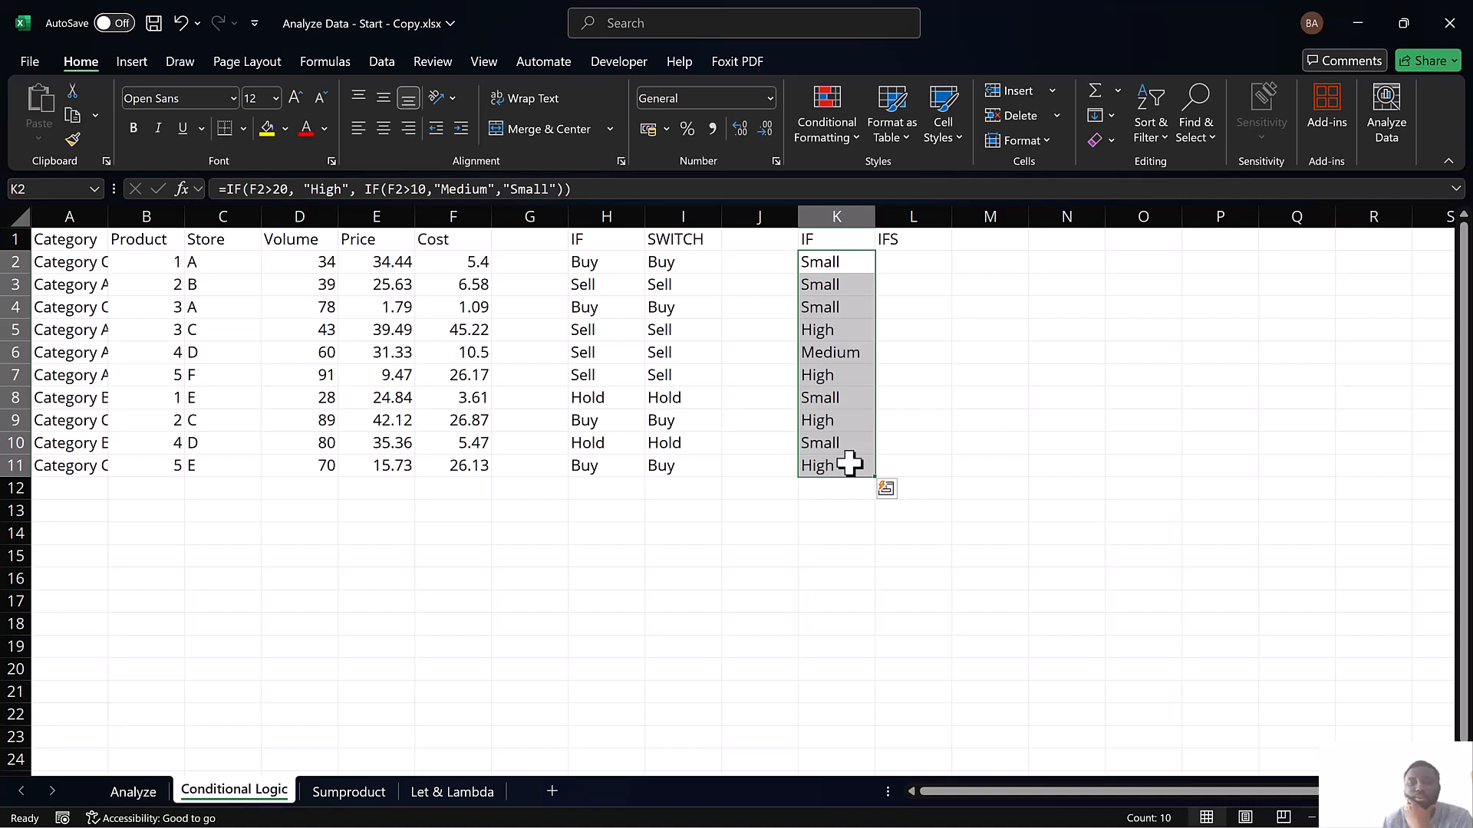
Start an IFS formula in L2 that returns "High" when the cost in F2 is greater than 20
left_click(895, 263)
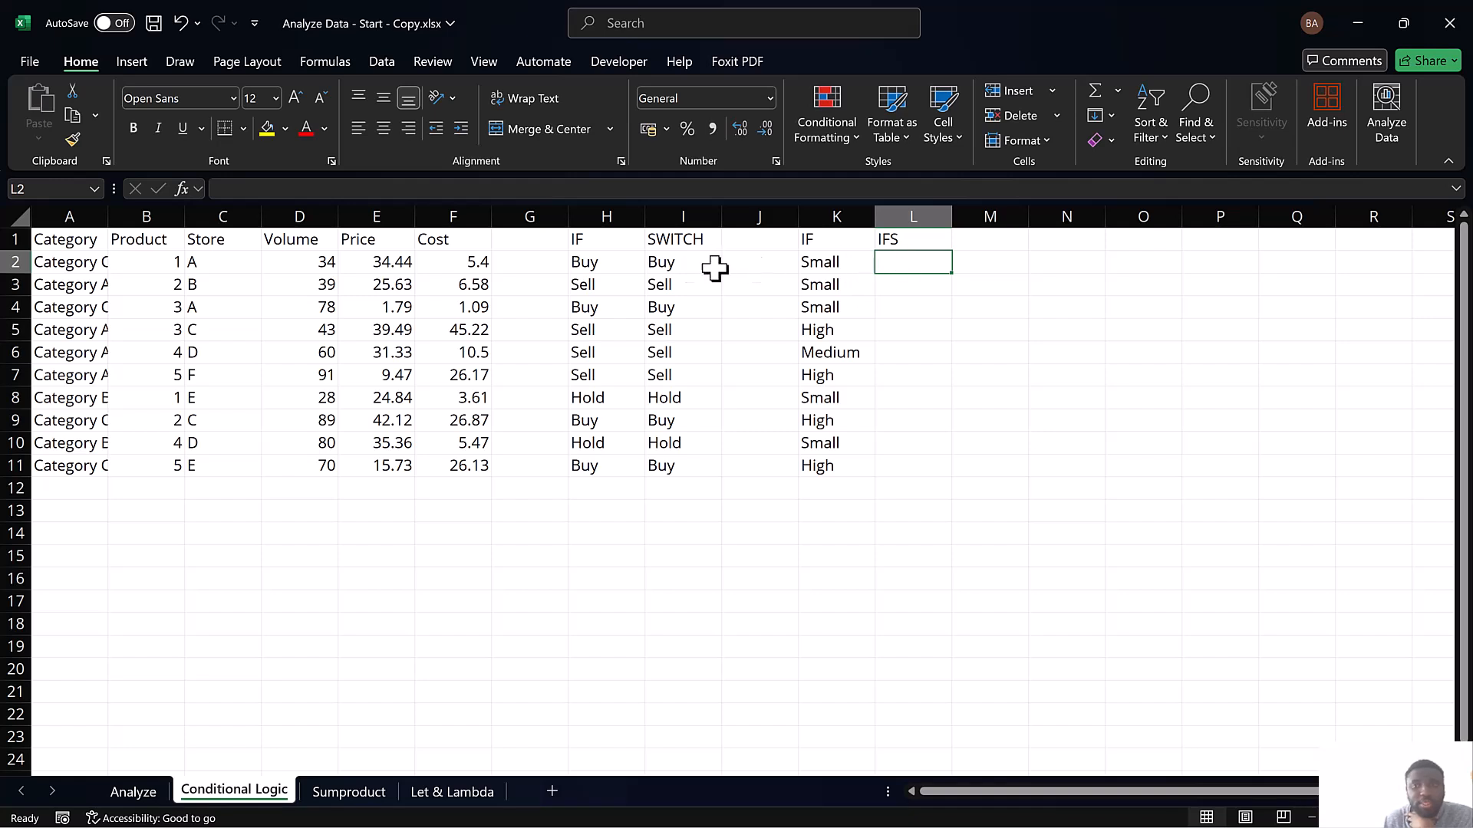
type("=ifs")
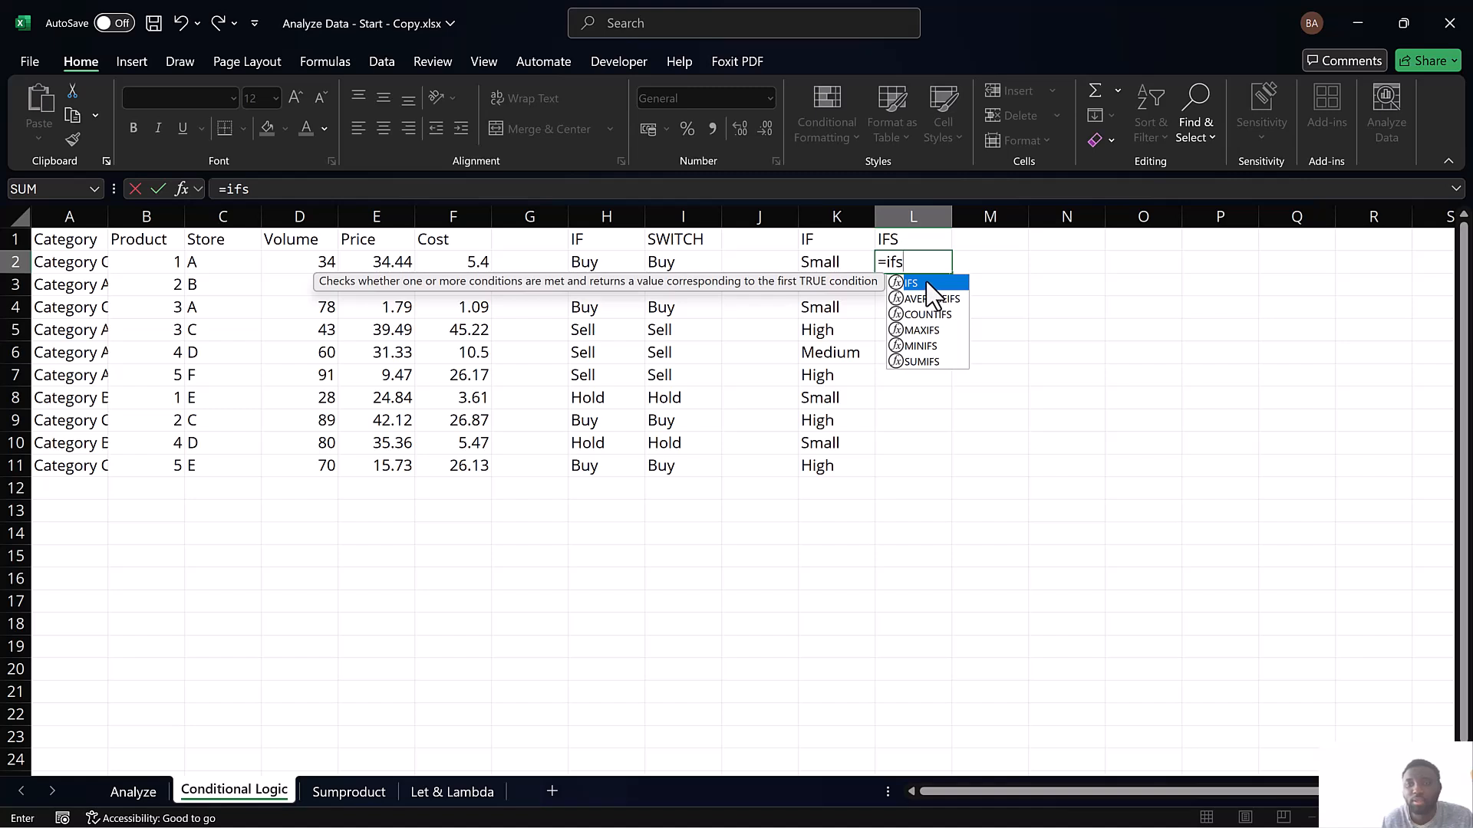
key("Tab")
left_click(468, 263)
type(">20,")
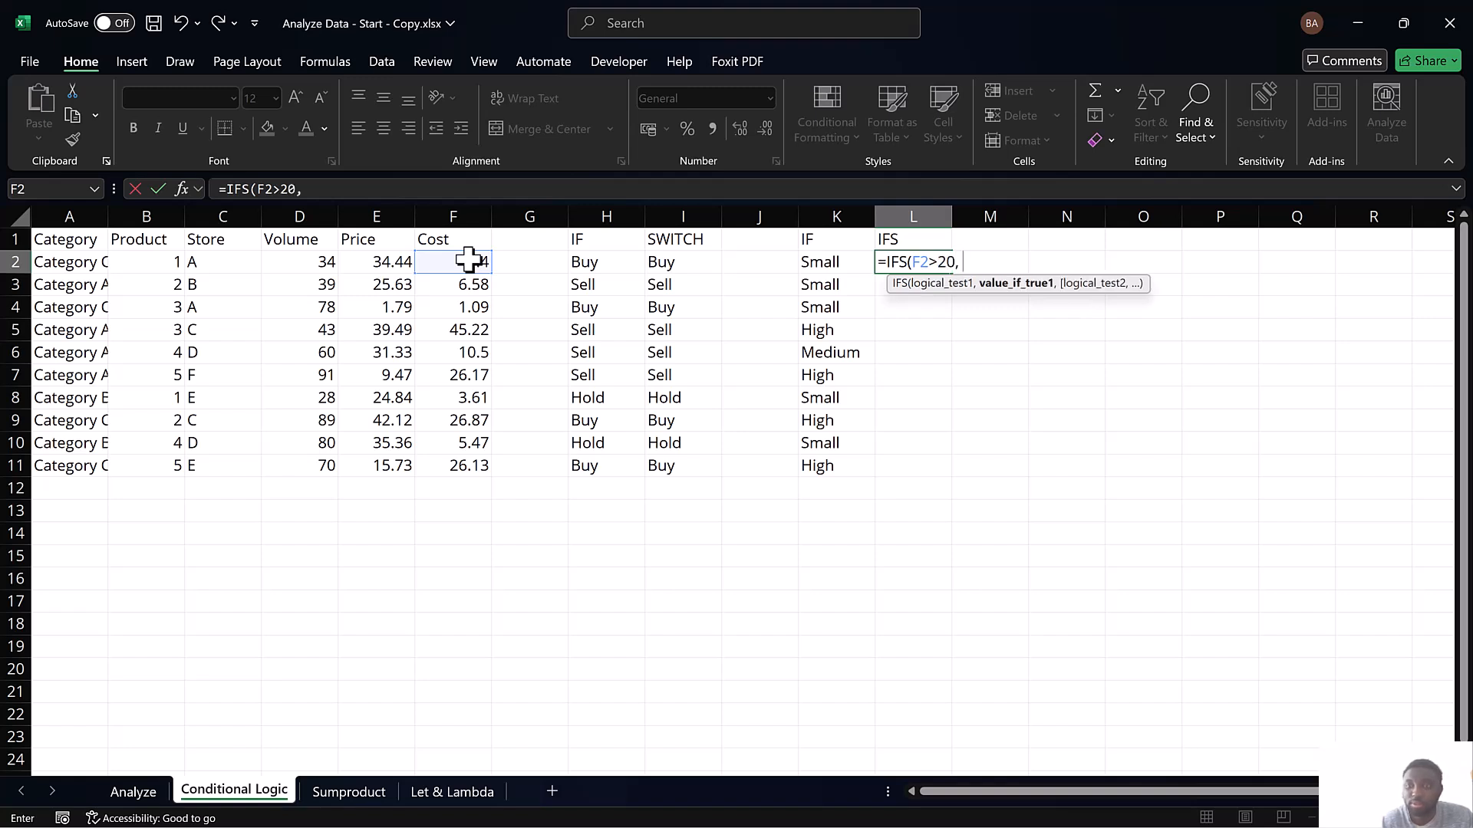
type(" \"Large")
key("BackSpace")
key("BackSpace")
key("BackSpace")
type("High")
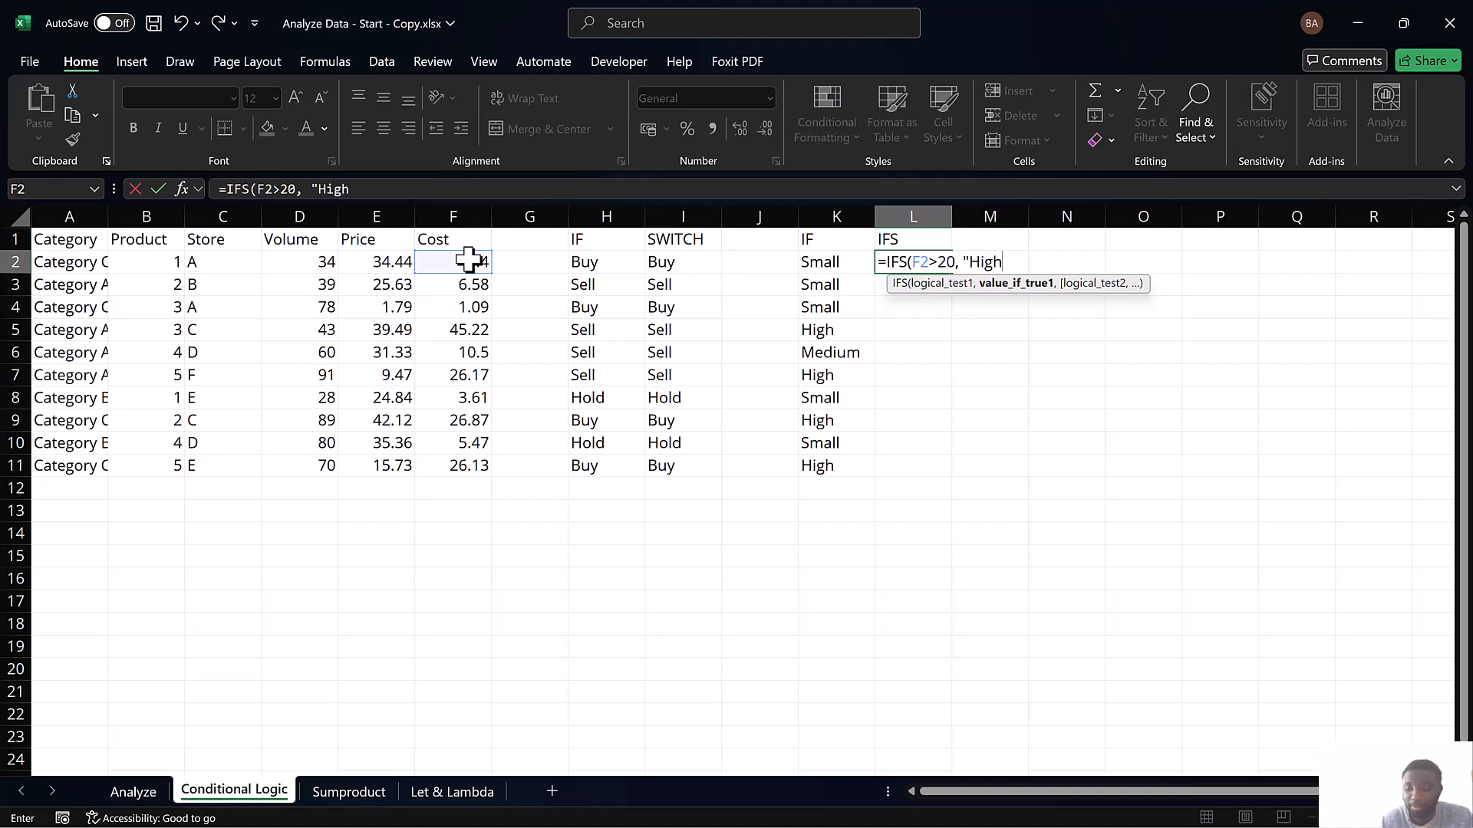
type("\",")
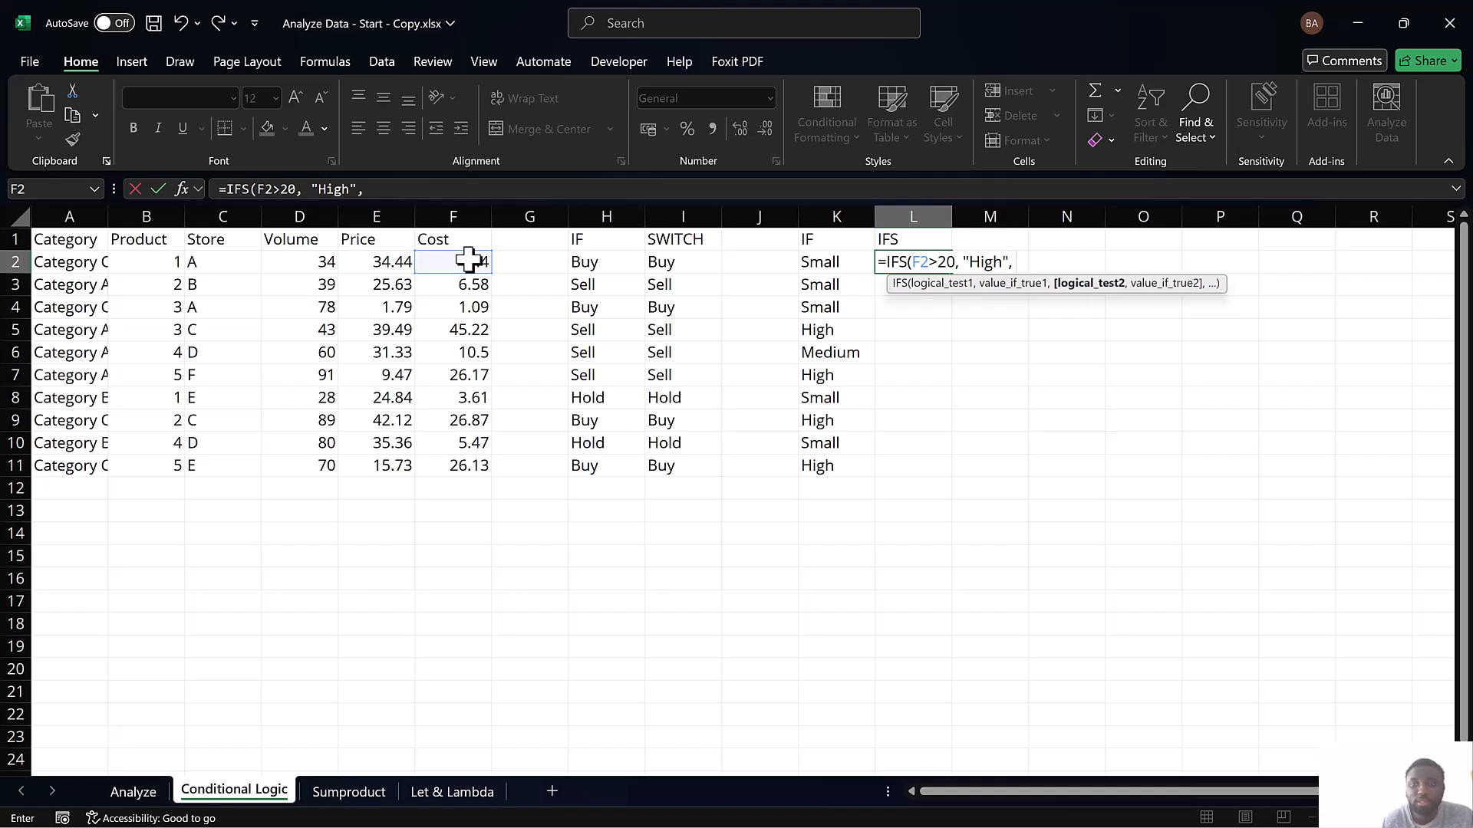
Try to finish the IFS formula with "Medium" for F2>10 and "Small" as a last argument without its own test
left_click(453, 261)
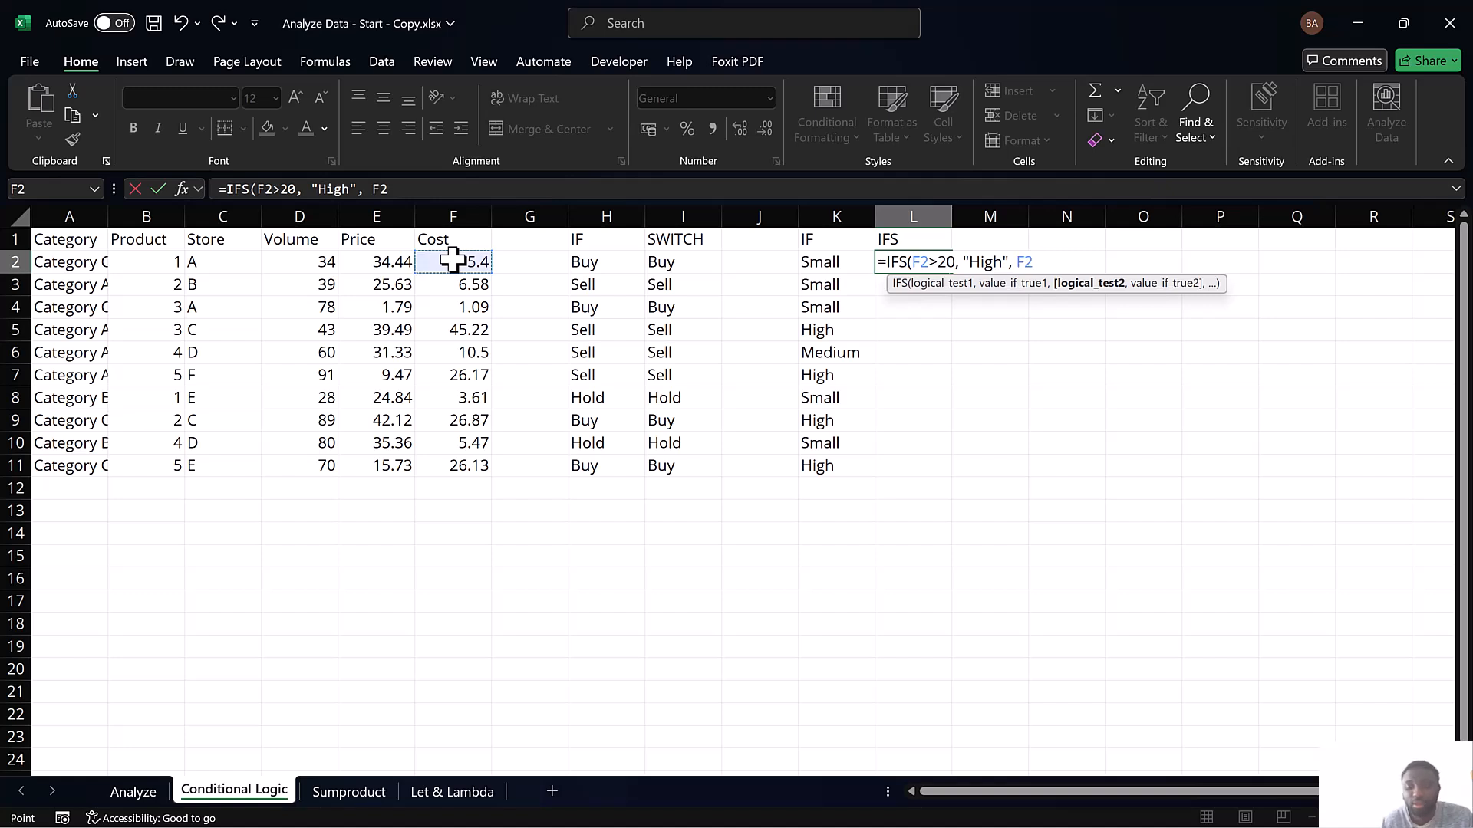
type(">")
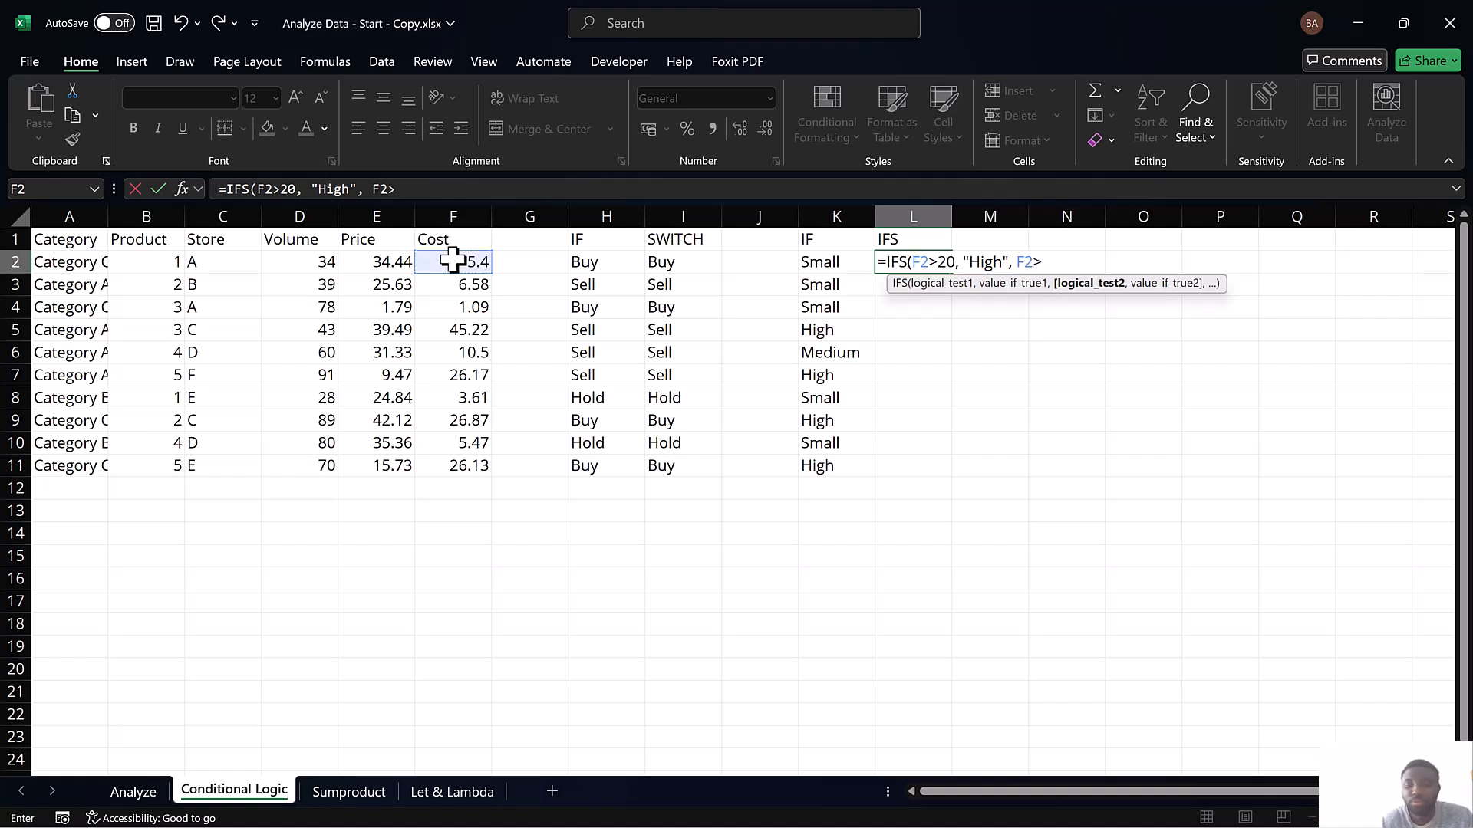
type("10,")
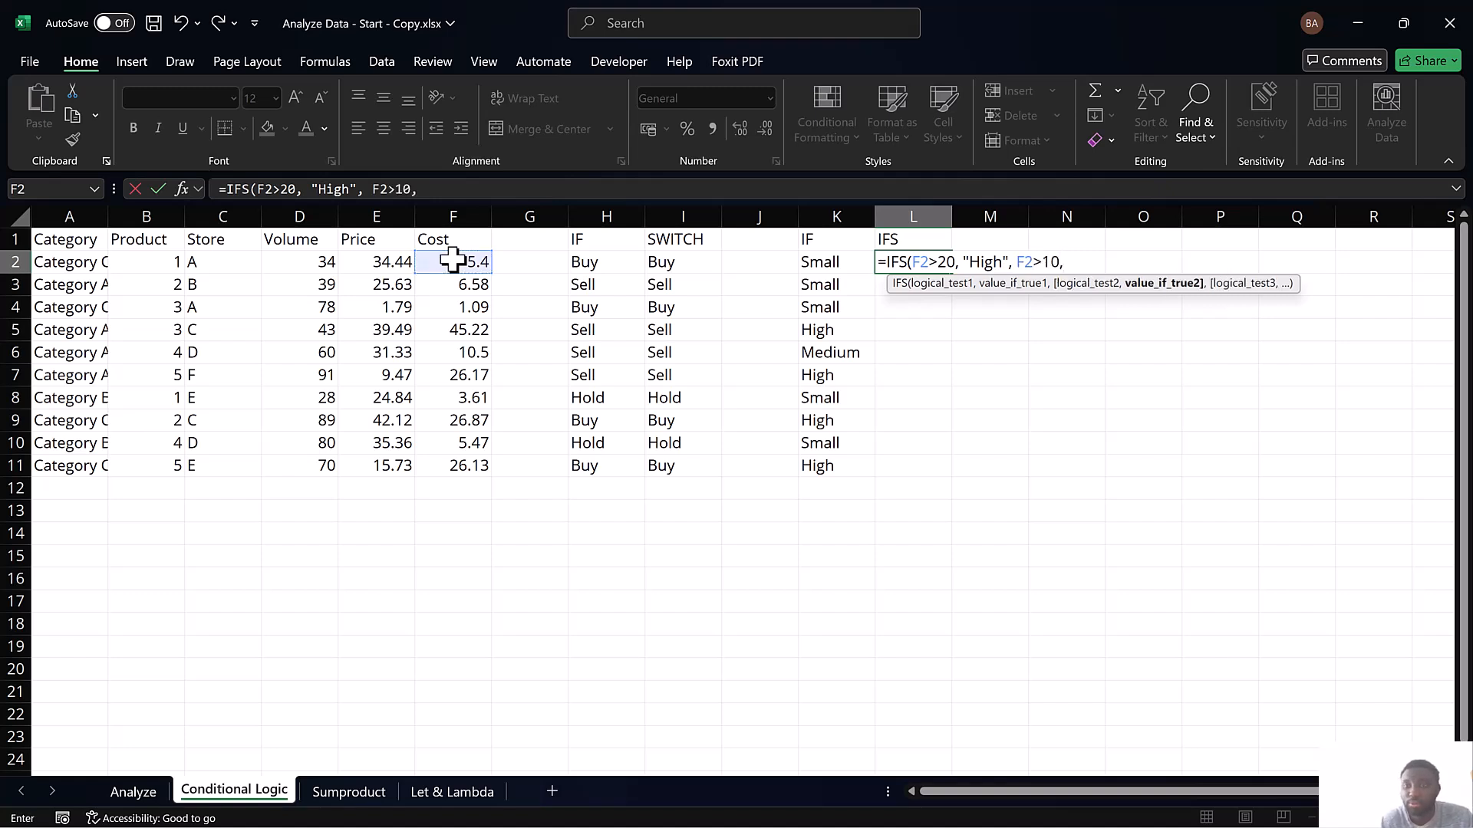
type(" \"Medium")
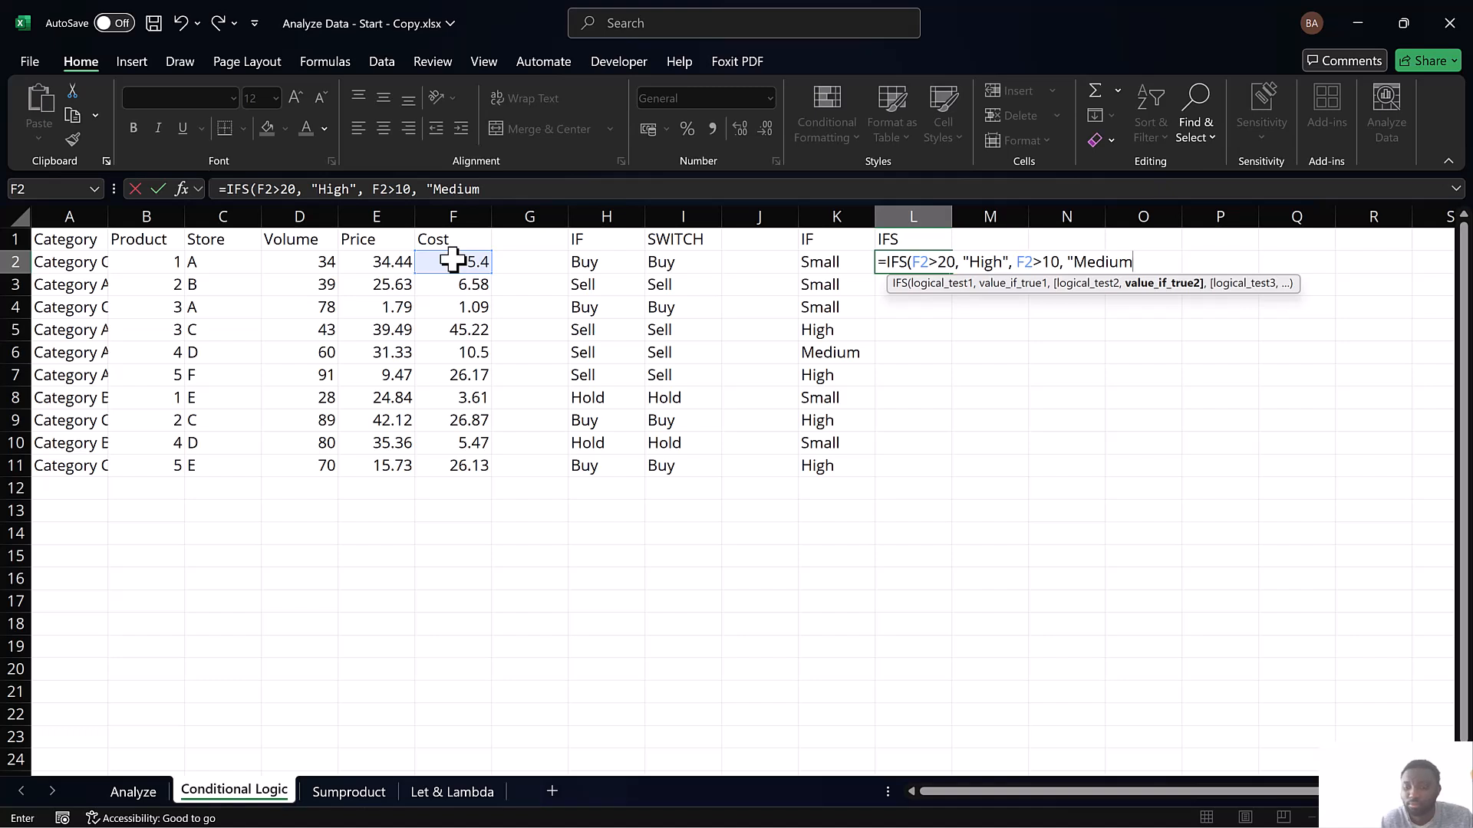
type("\",")
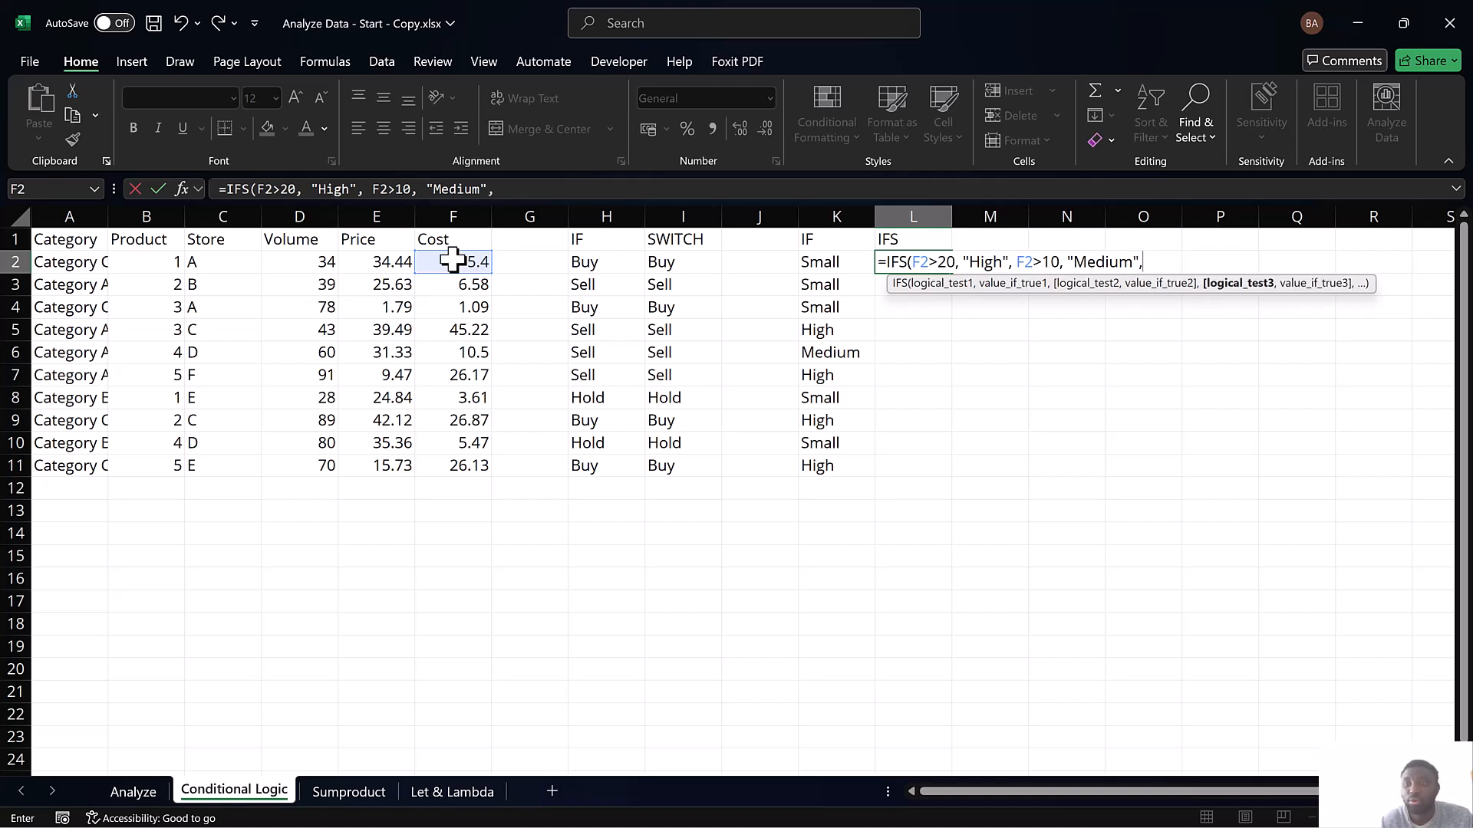
type("\"Small\"")
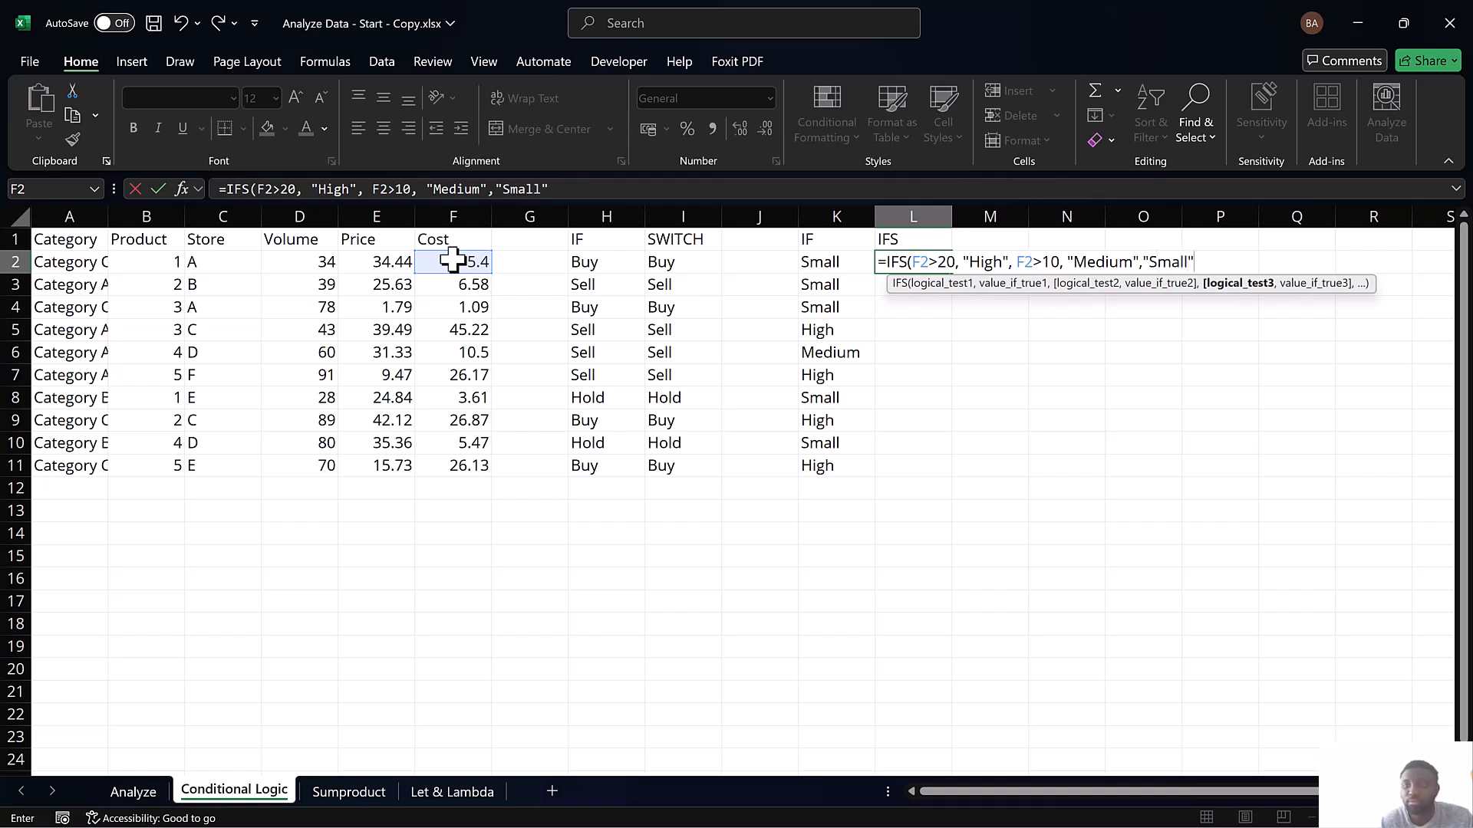
type("))")
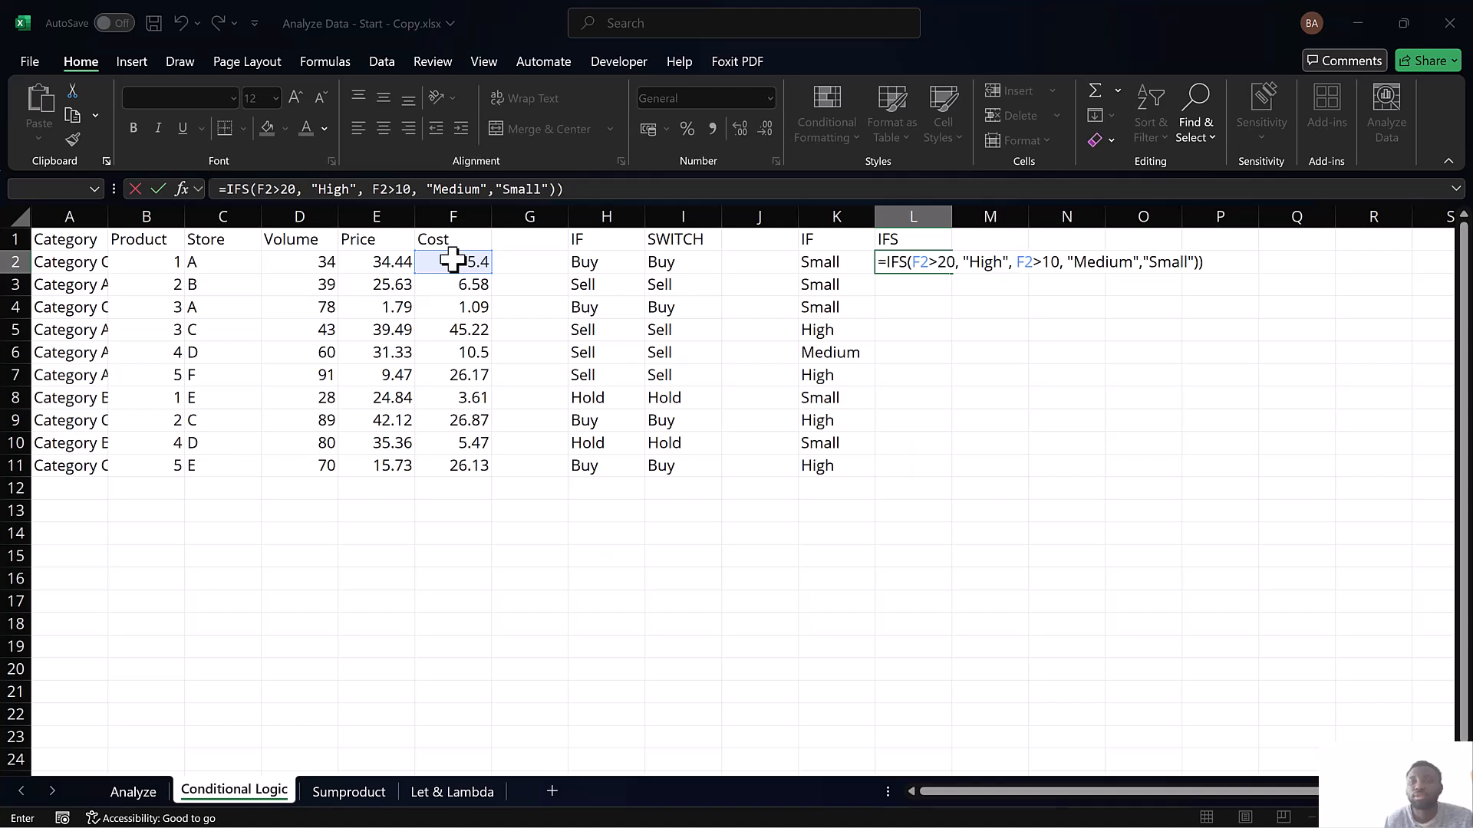
key("Return")
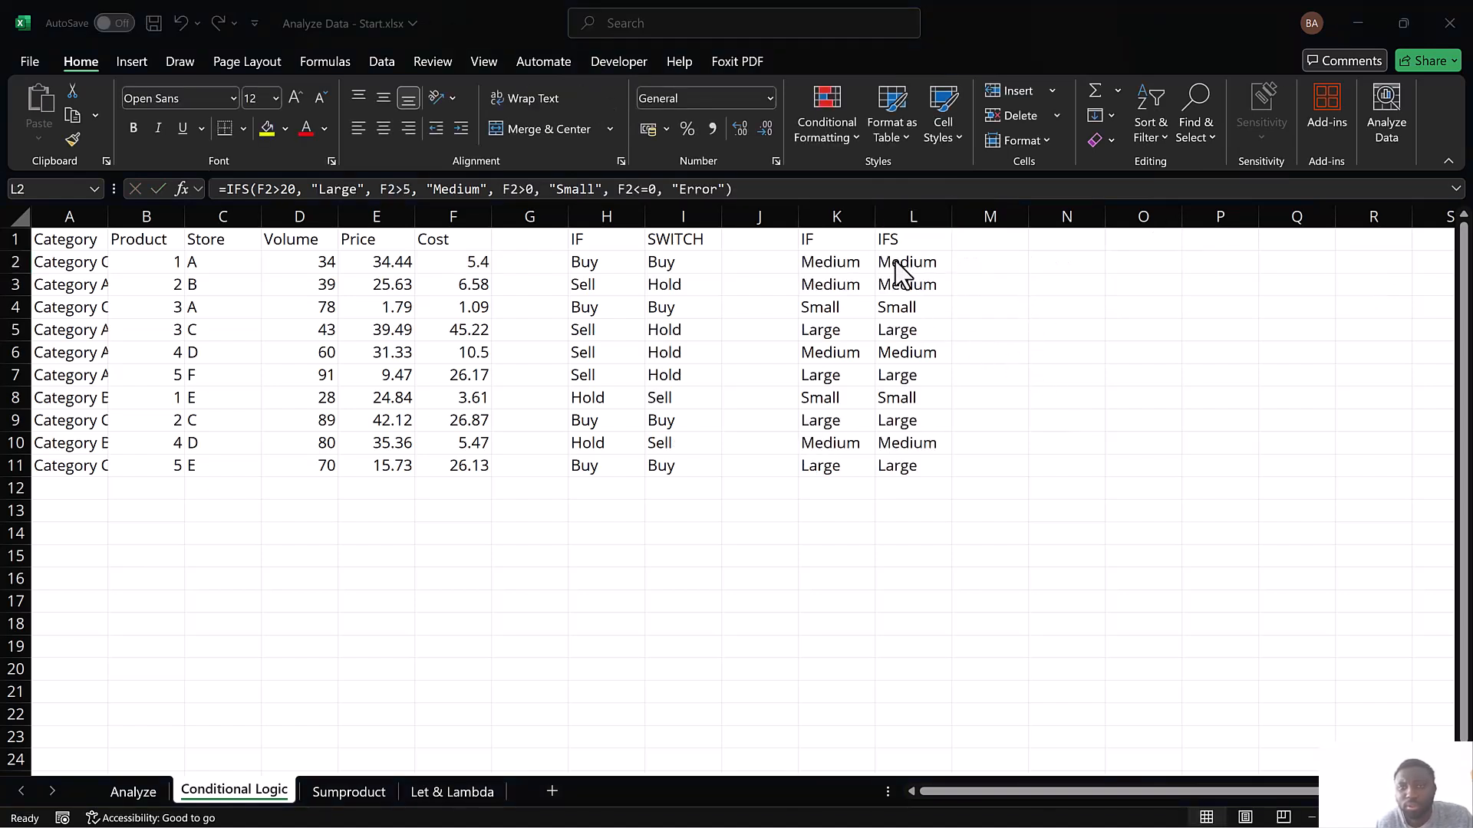
Review the IFS formula in L2 of Analyze Data - Start.xlsx, then return to Analyze Data - Start - Copy.xlsx
left_click(896, 263)
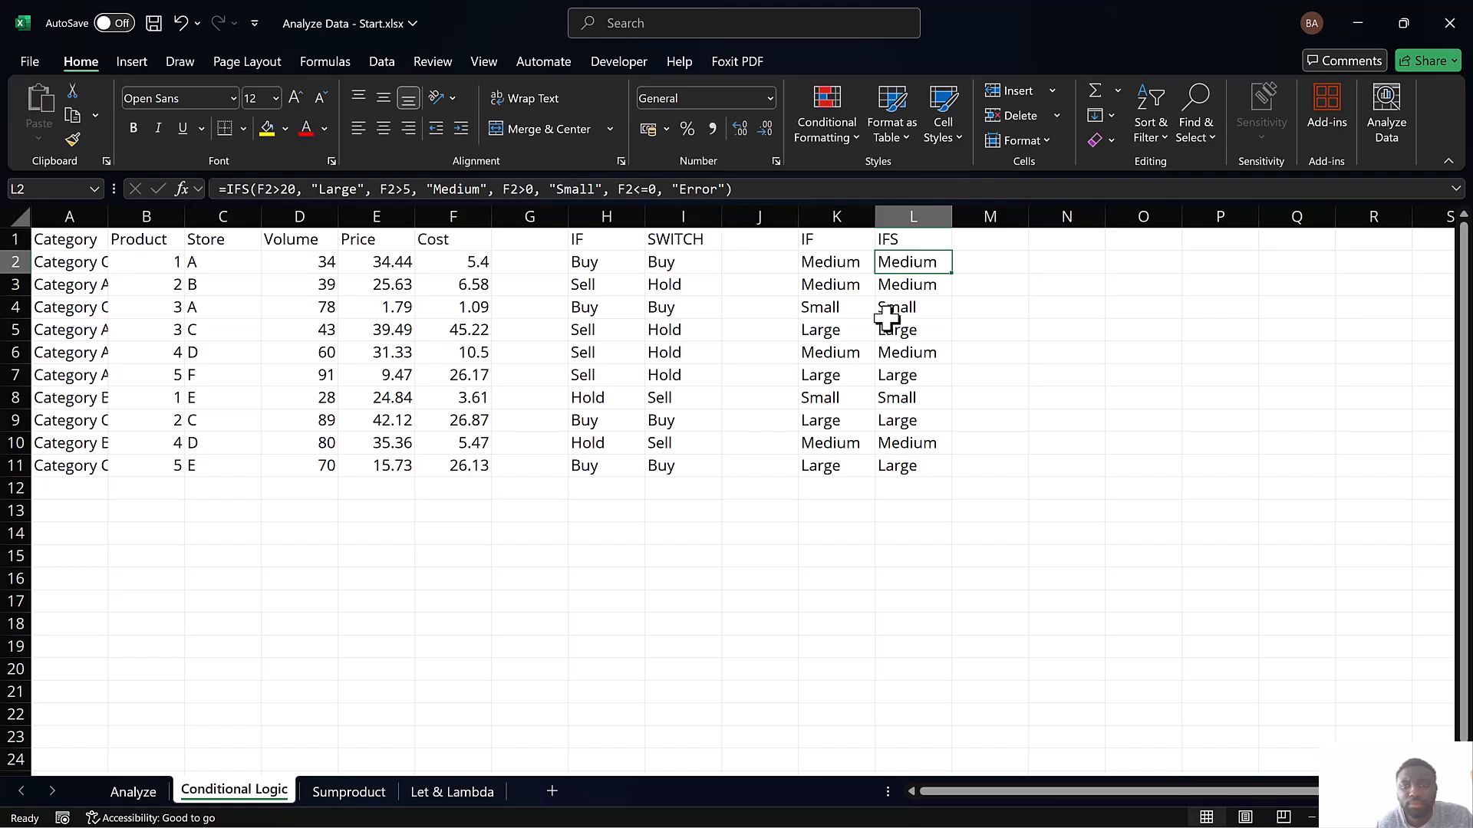
left_click(1355, 15)
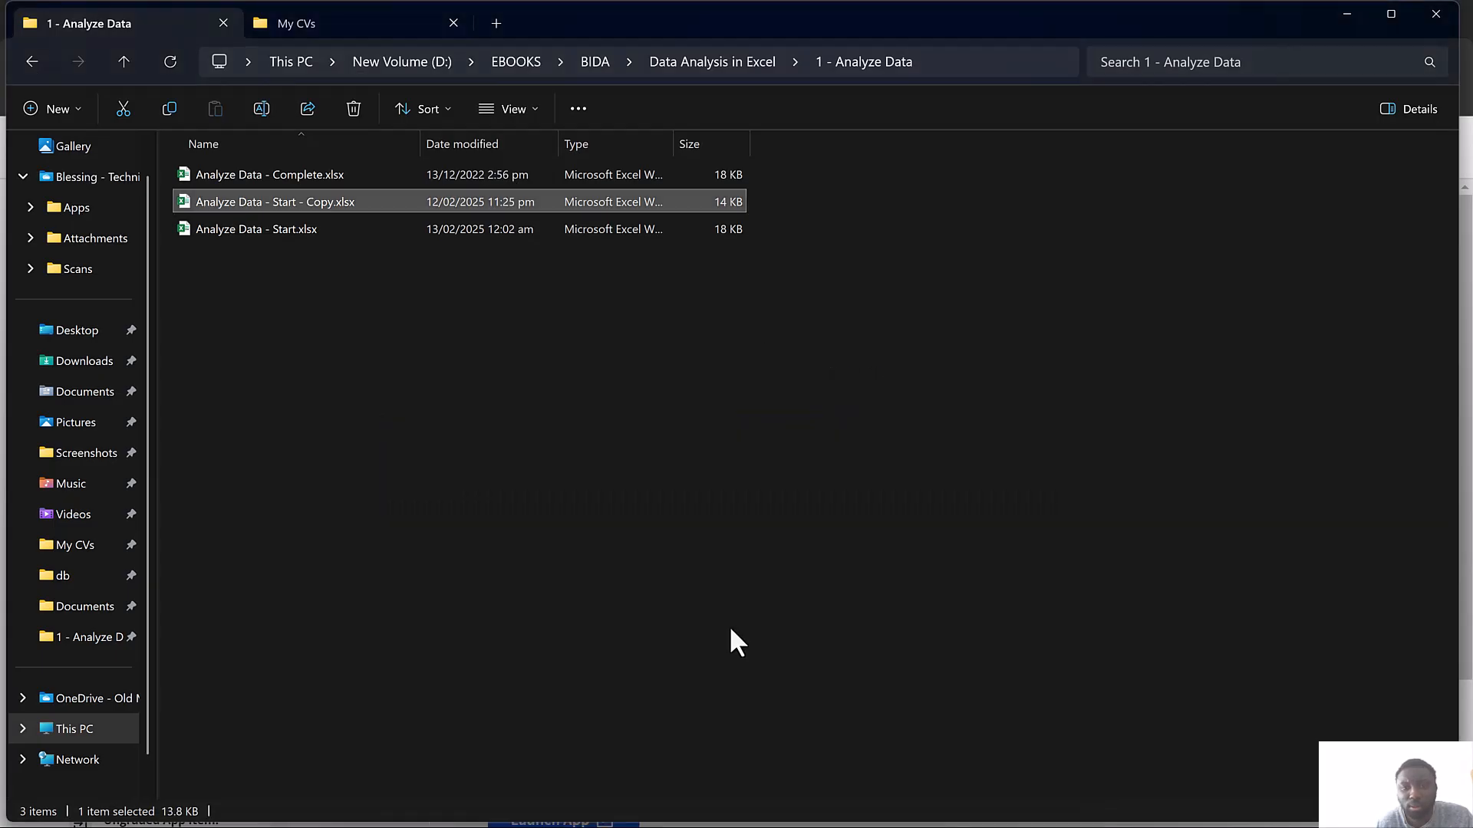
key("super")
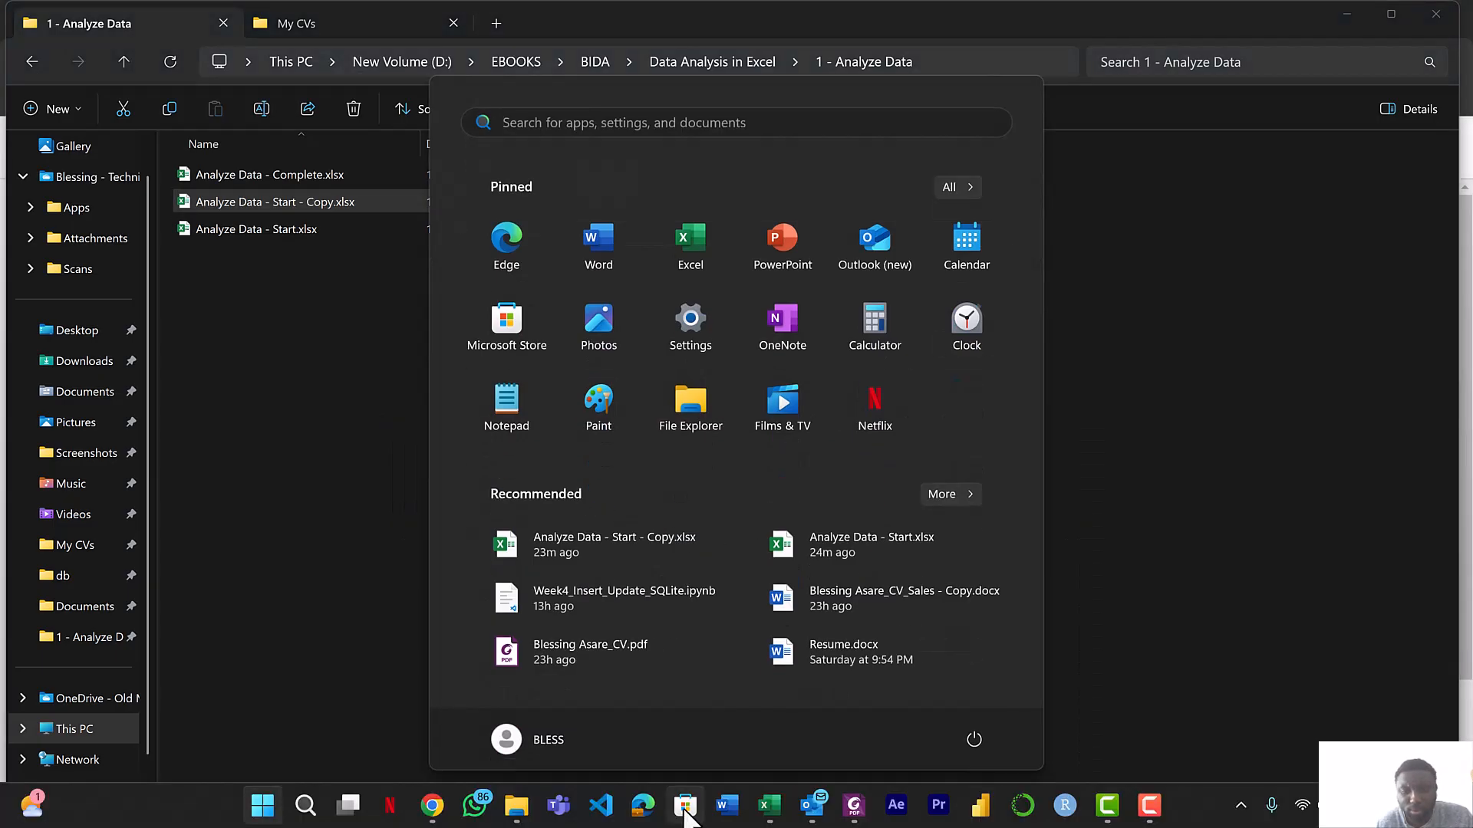
mouse_move(764, 806)
left_click(679, 724)
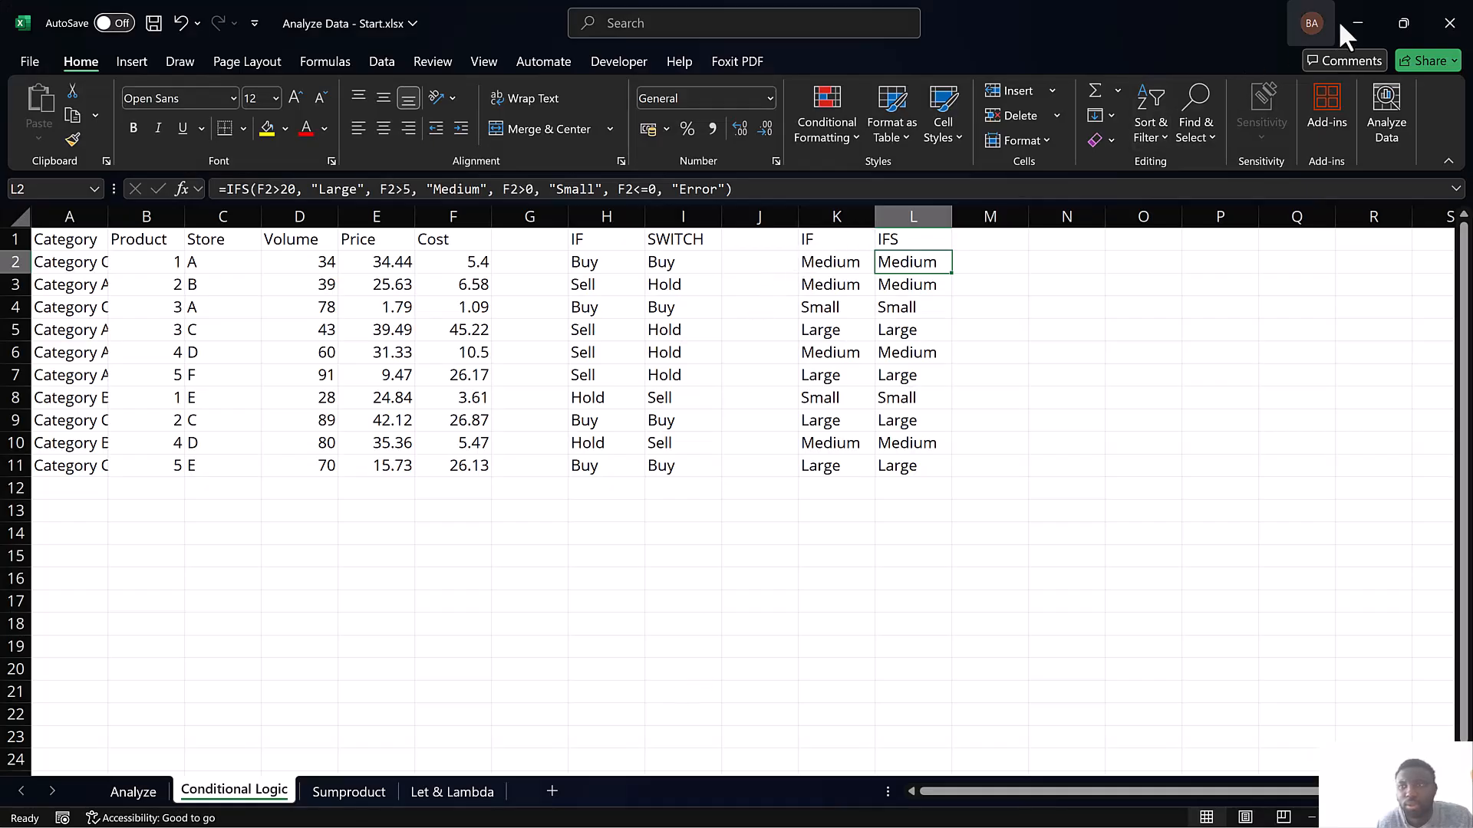
left_click(1353, 23)
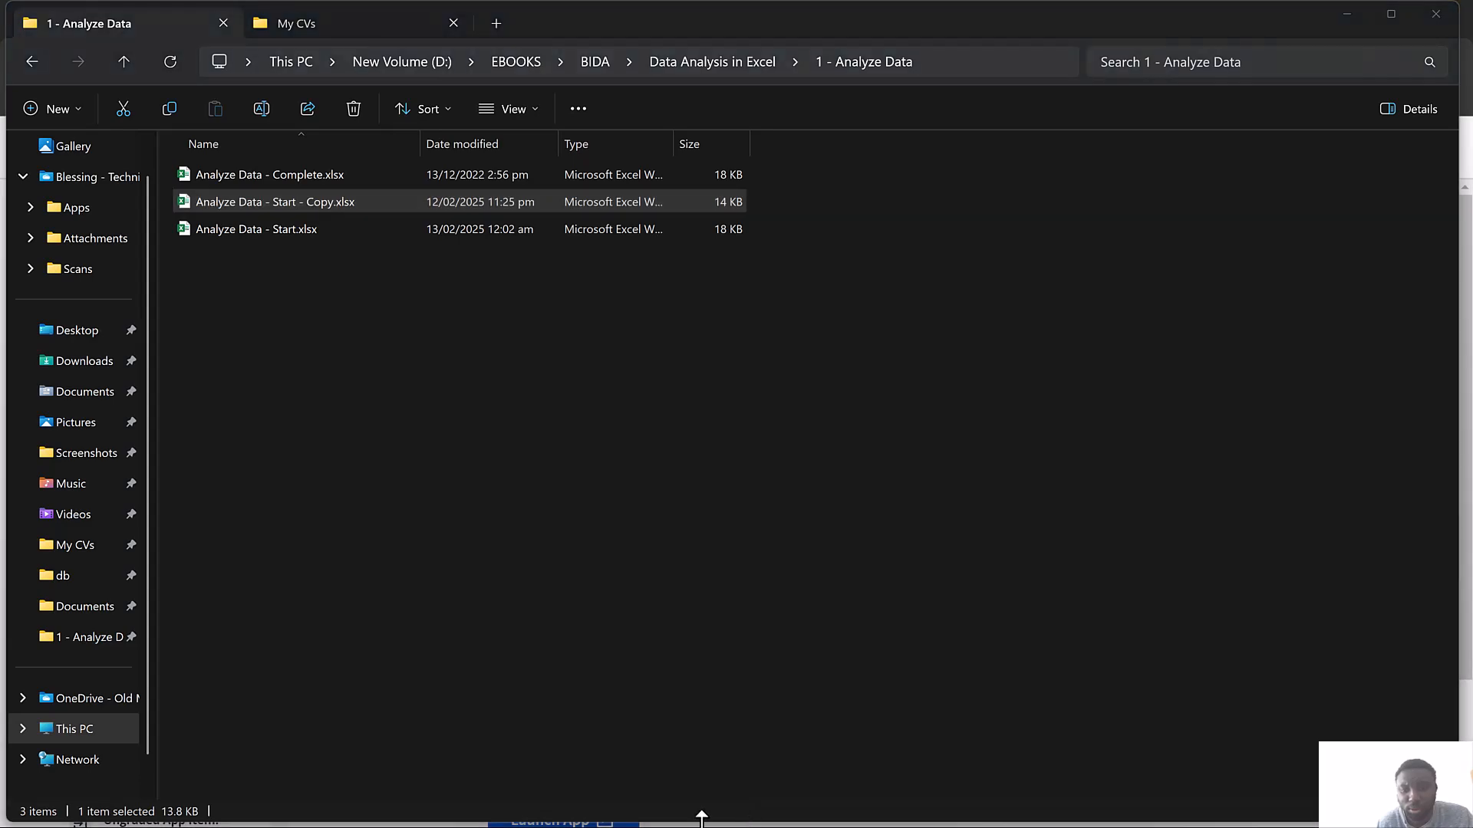
key("super")
mouse_move(768, 806)
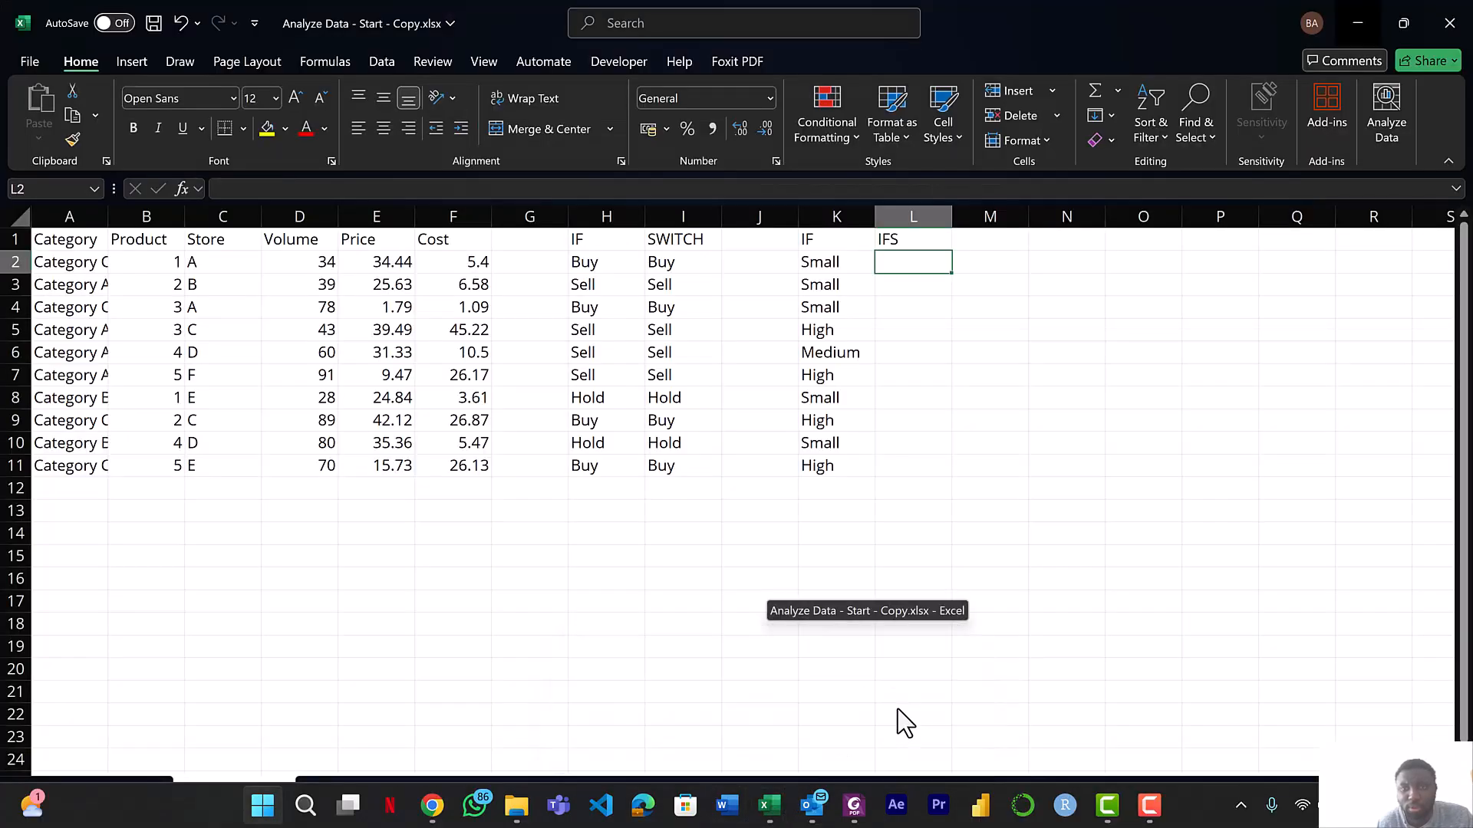
left_click(898, 711)
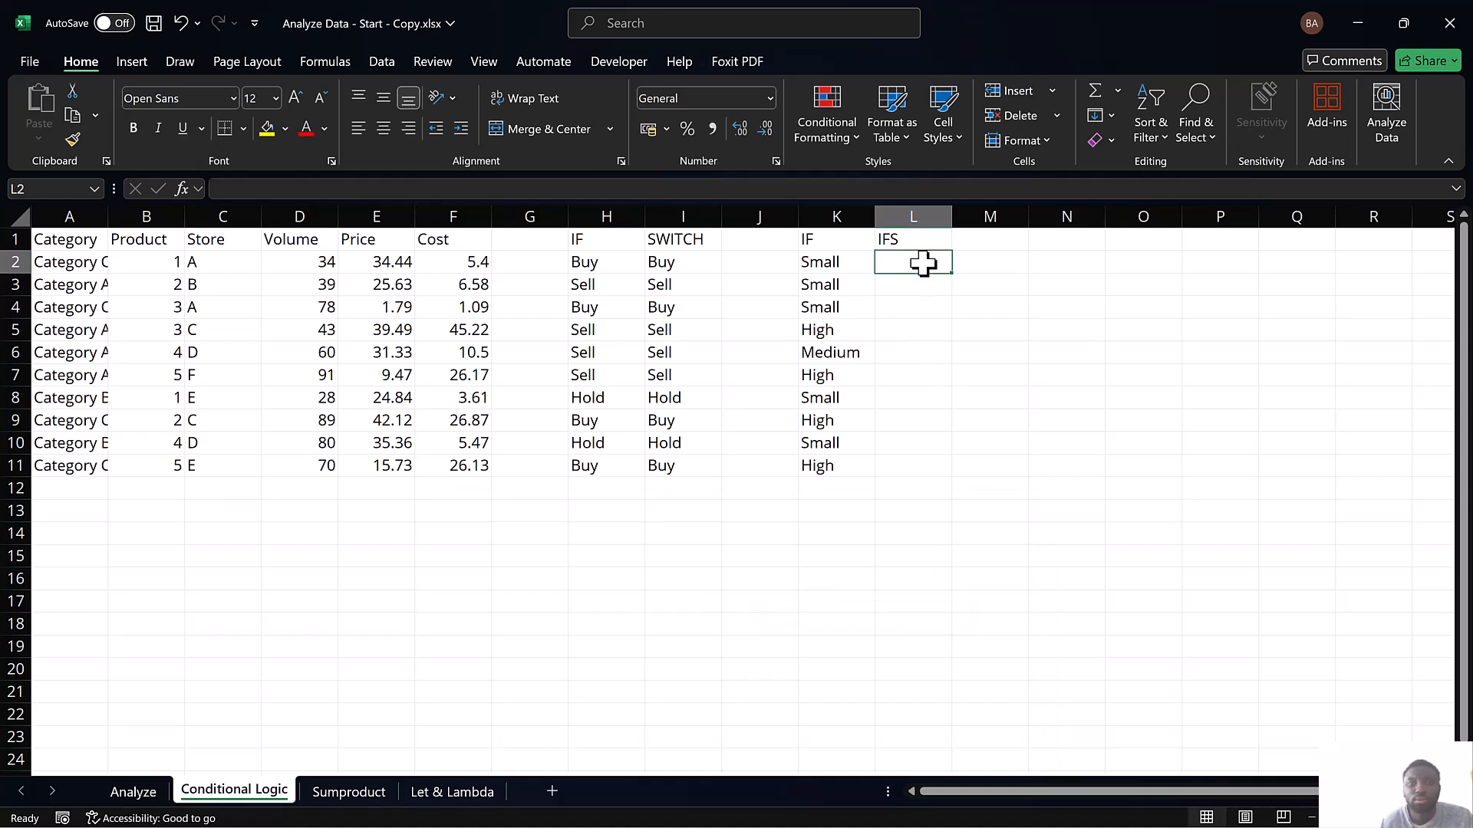
Begin the IFS formula in L2 with the test F2>20 returning "High"
type("=ifs")
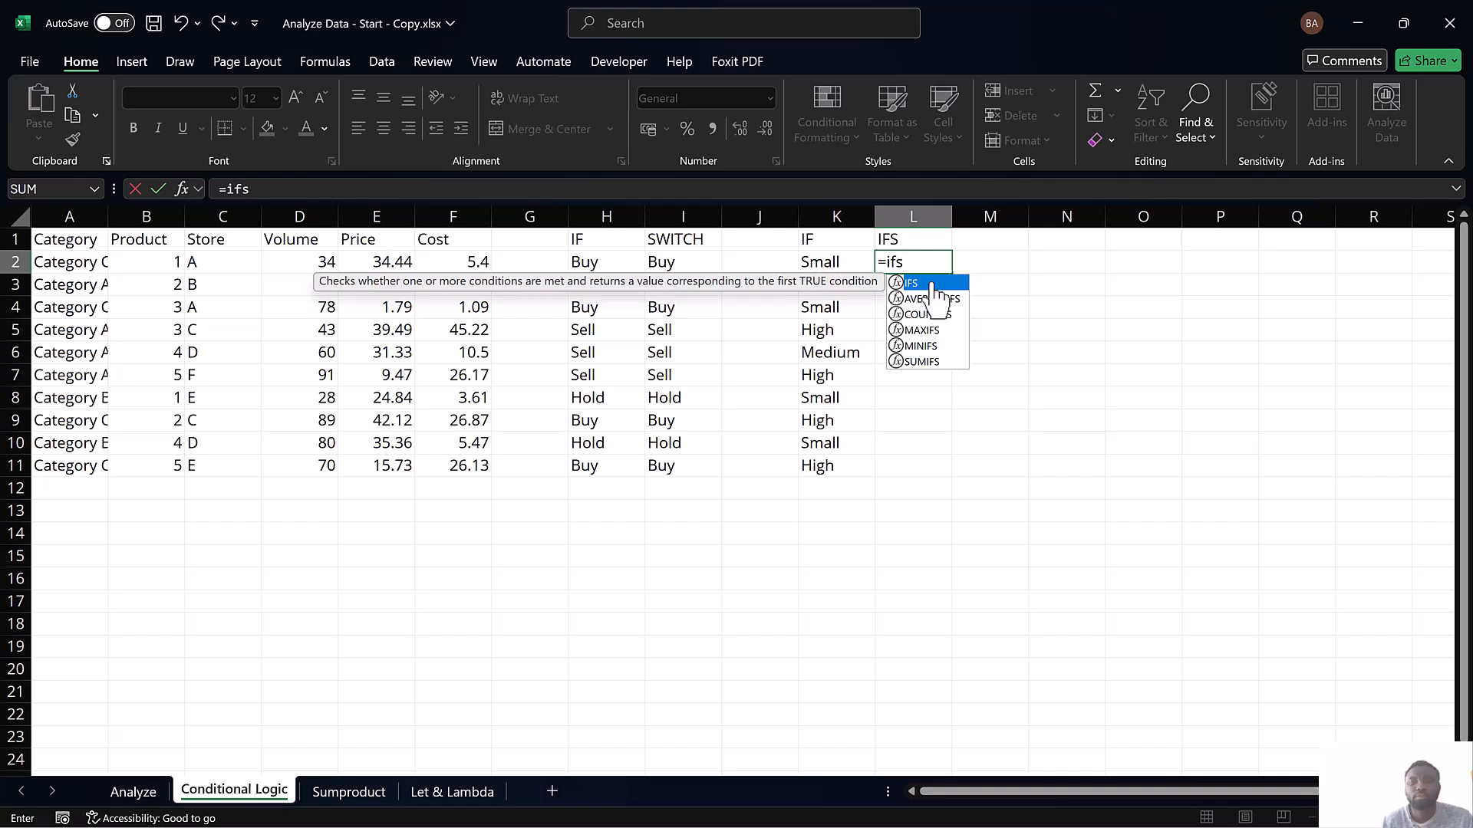
double_click(928, 284)
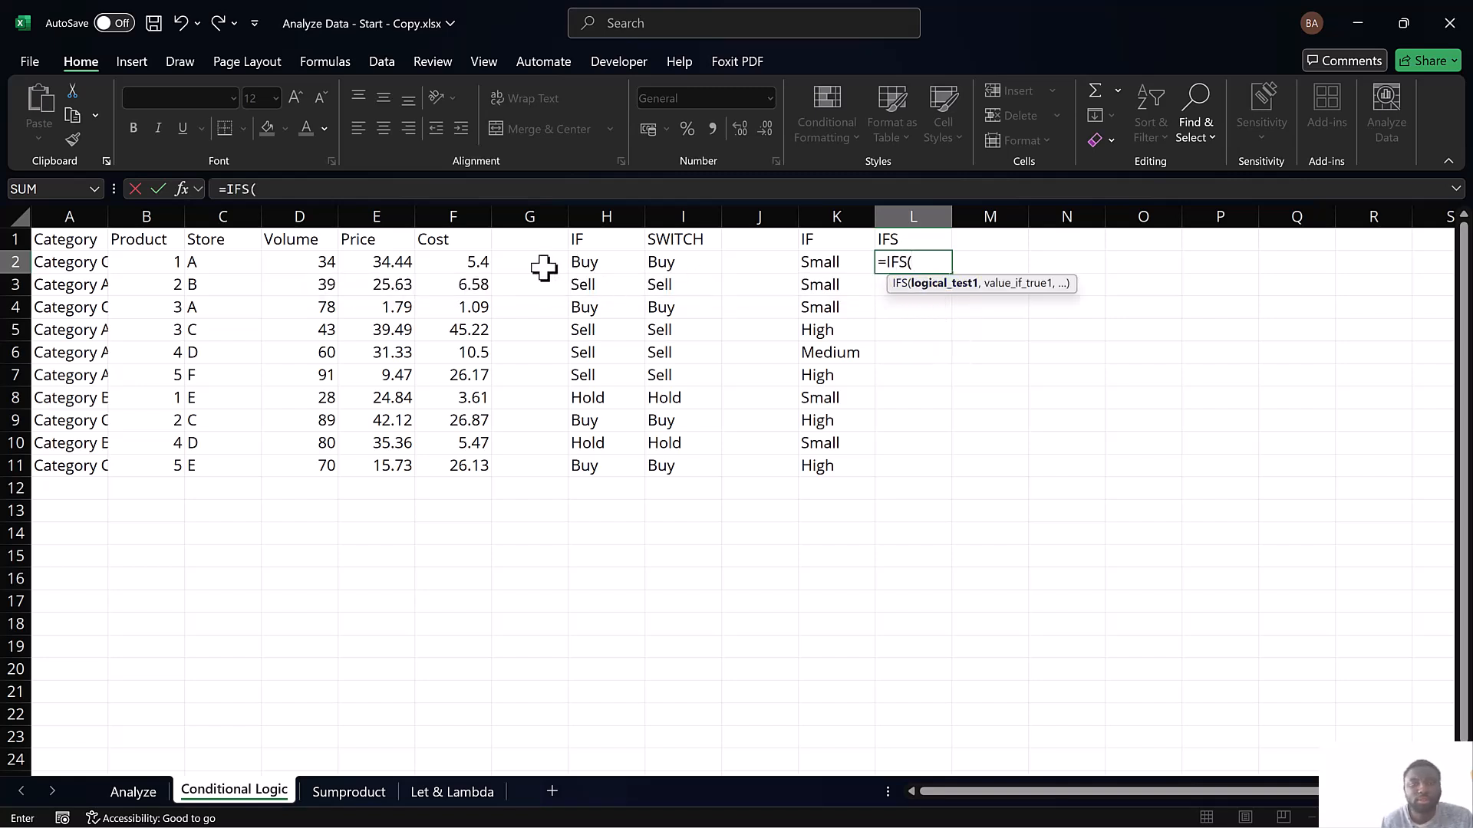
left_click(459, 264)
type(">20")
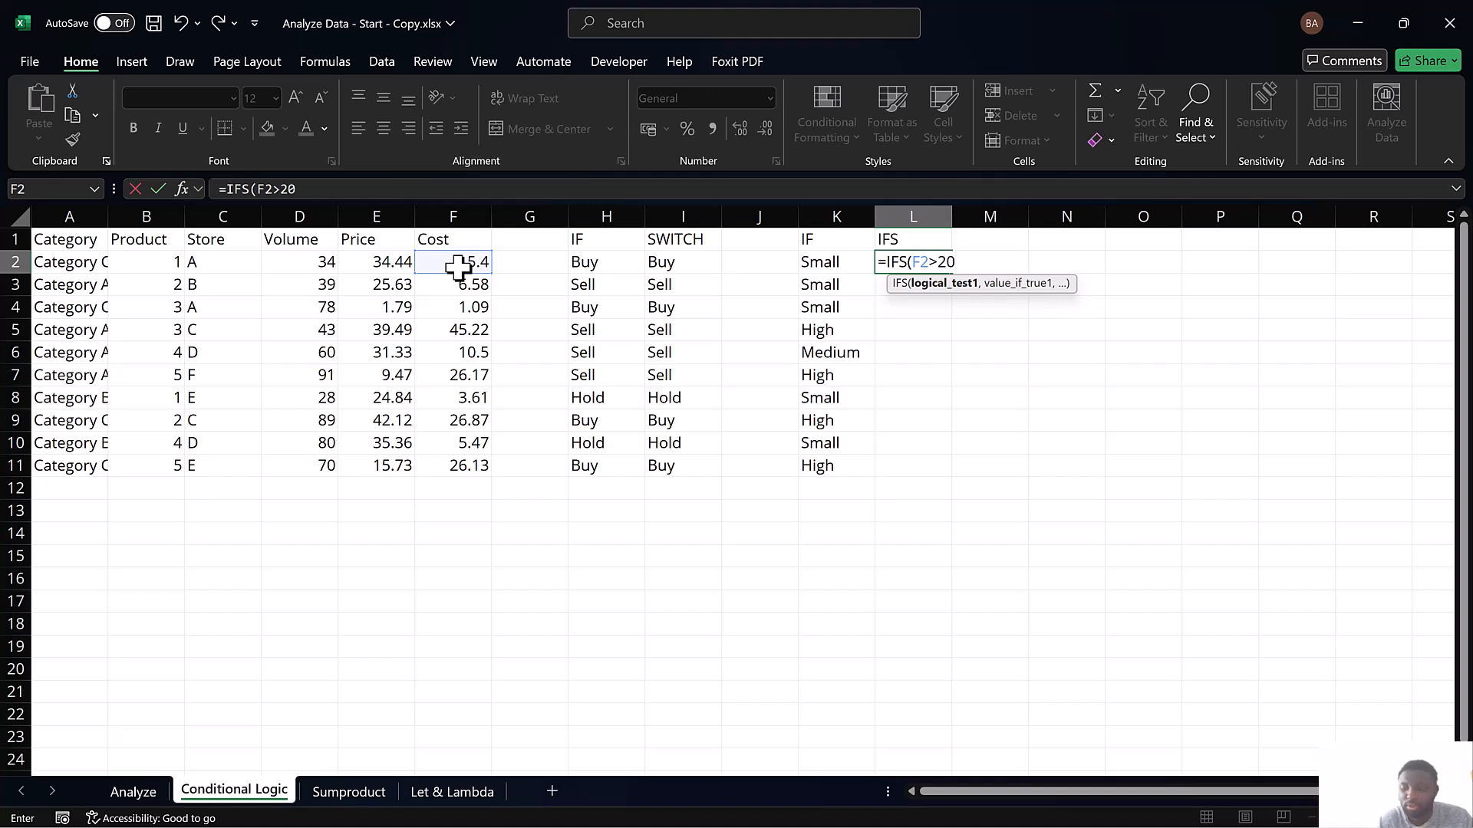
type(", \"Hig")
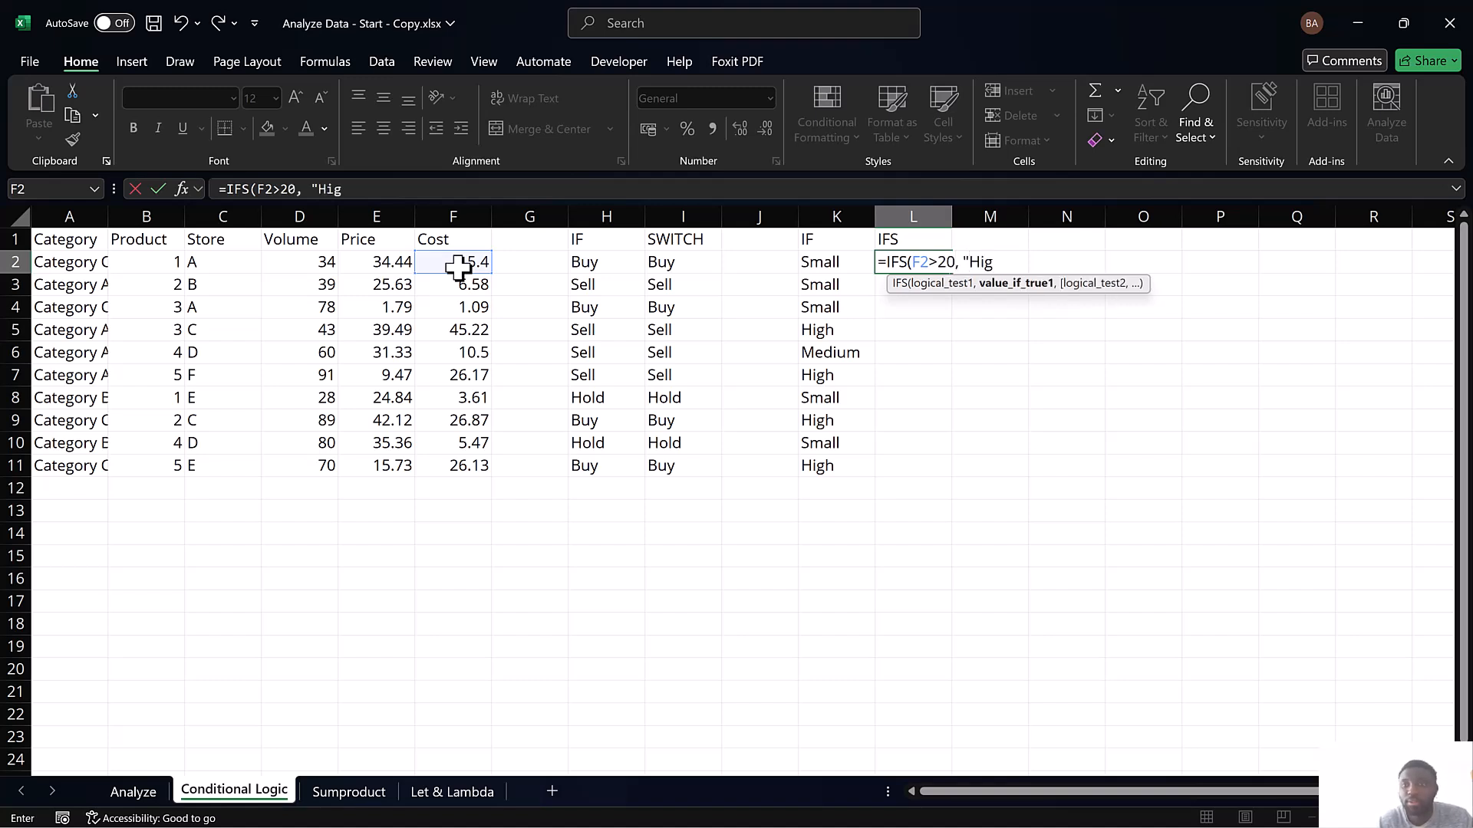
type("h\",")
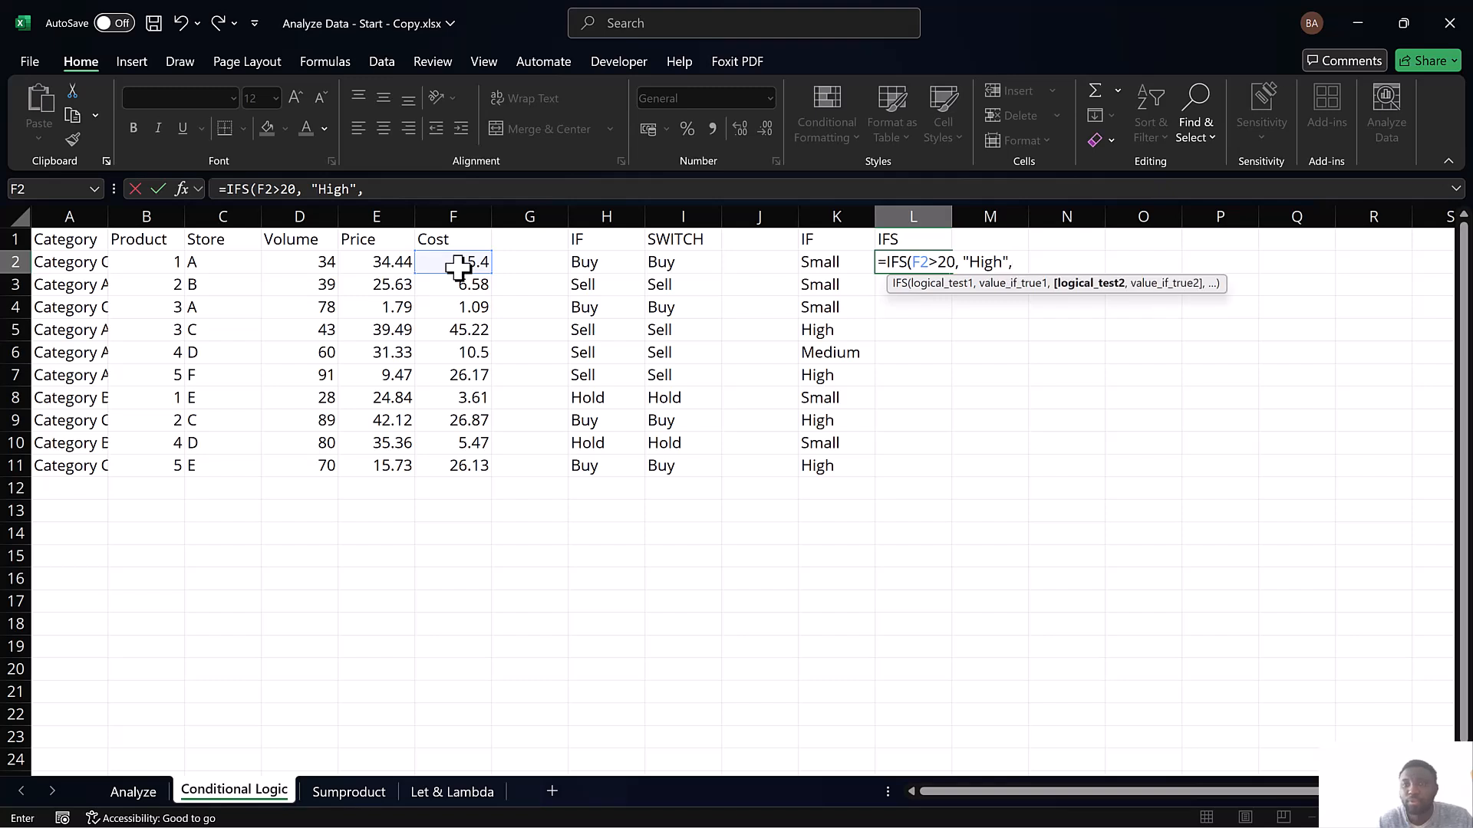
Add F2>10 as the second IFS test, returning "Medium"
left_click(426, 263)
type(">10")
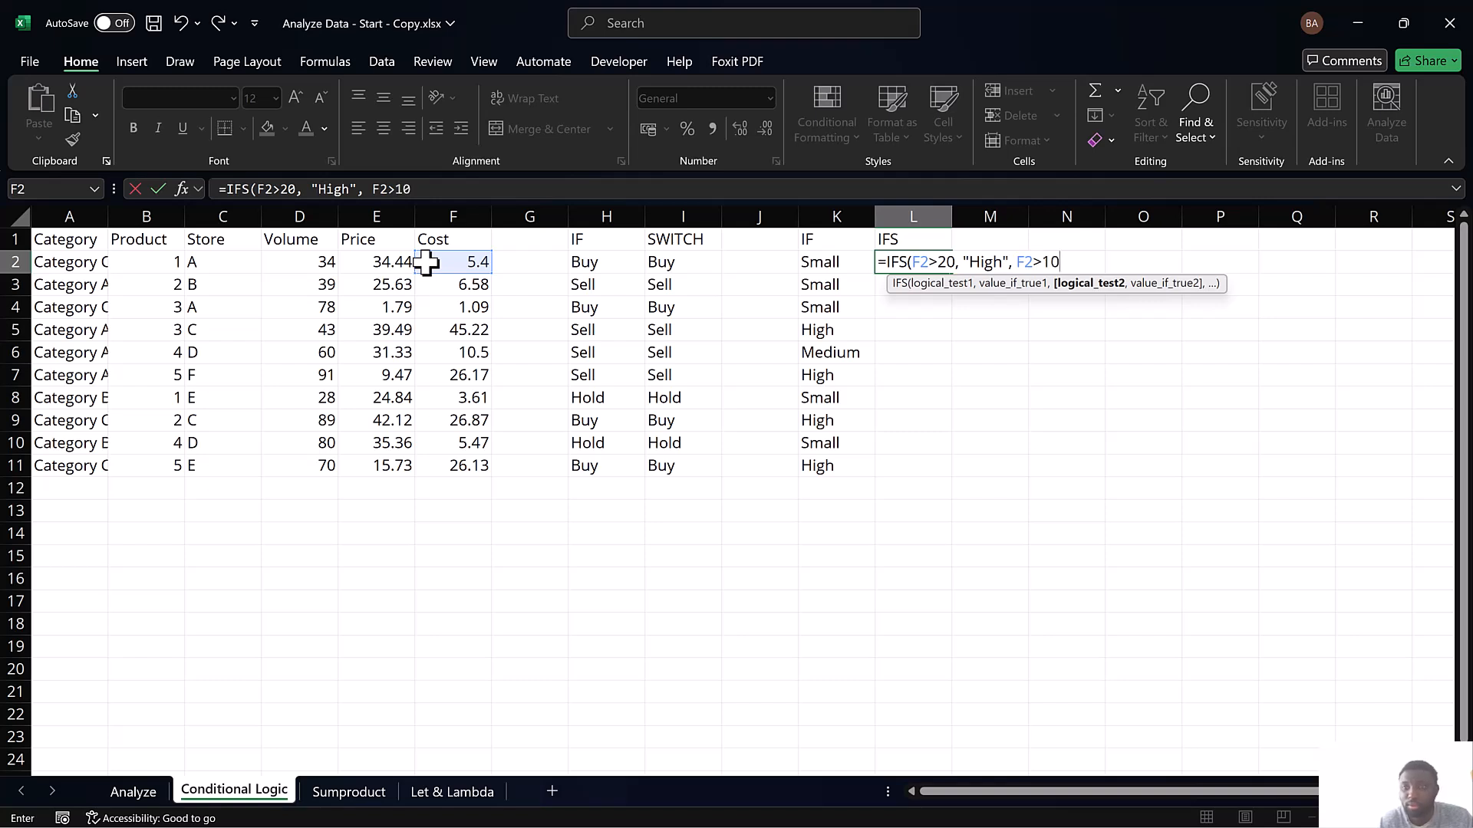
type(",\"Medium")
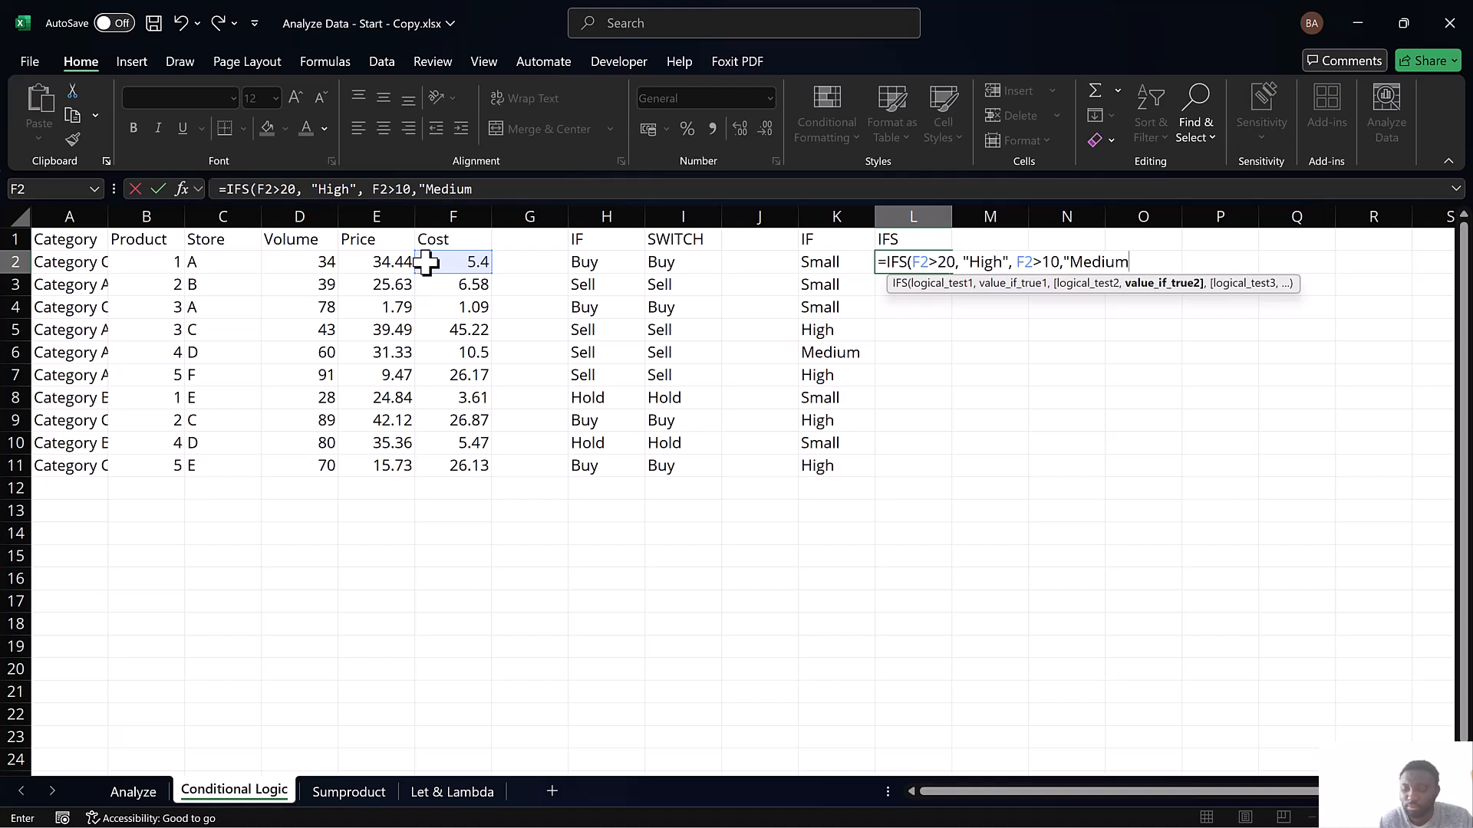
type("\",")
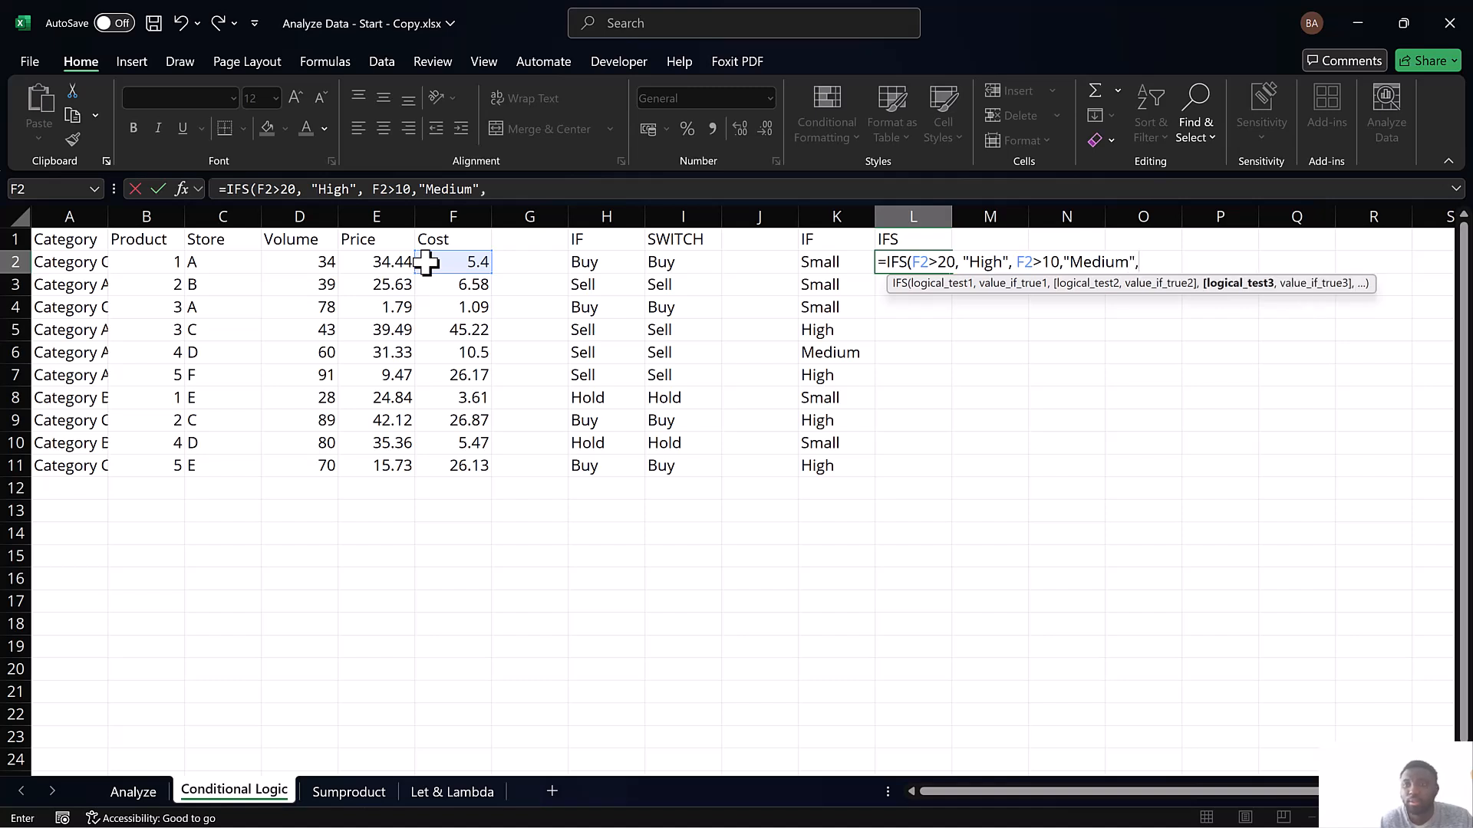
Add F2>0 as the third test of the IFS formula in L2, returning "Small"
left_click(458, 264)
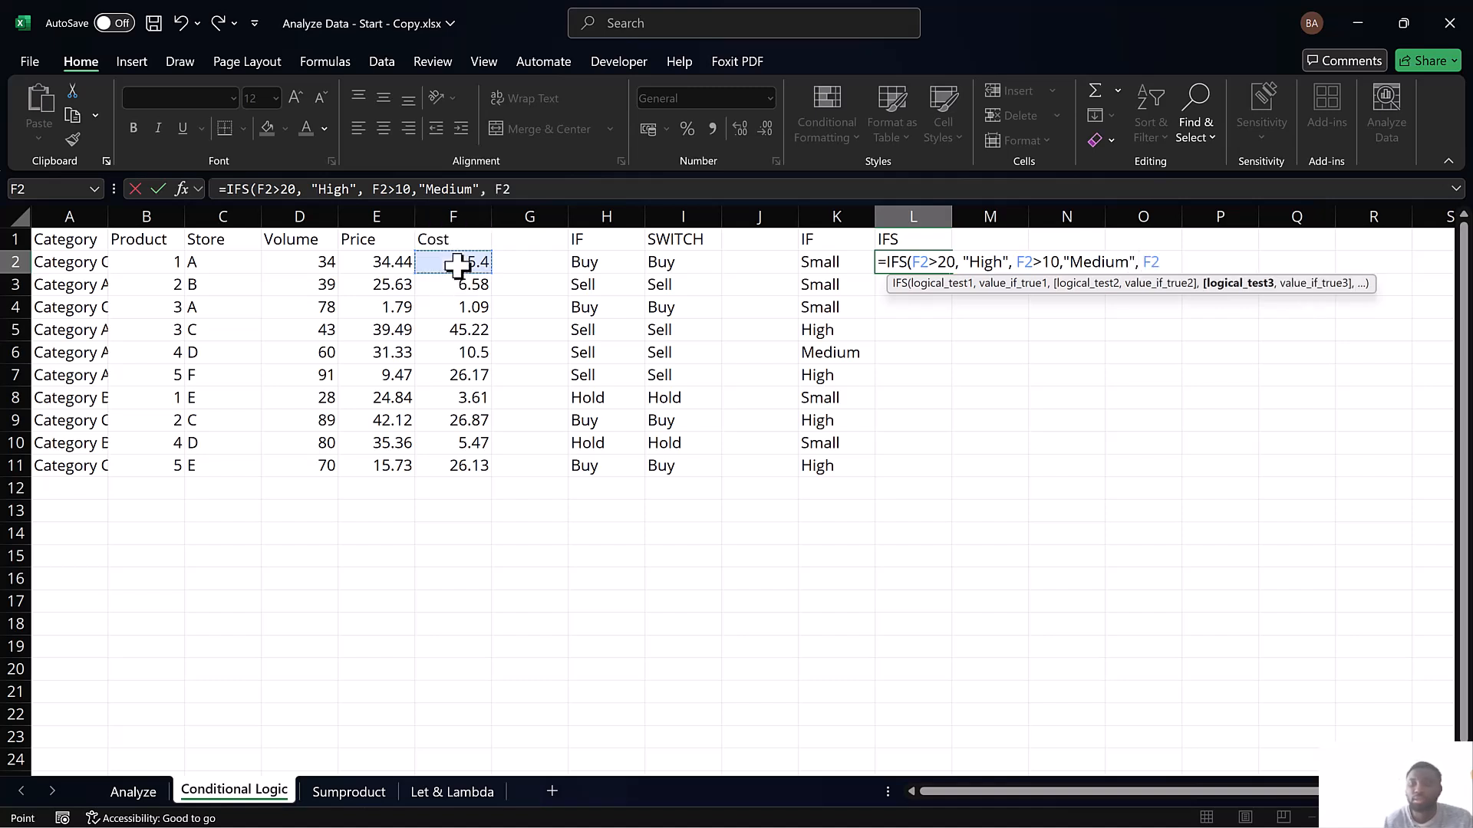
type(">0,\"Sam")
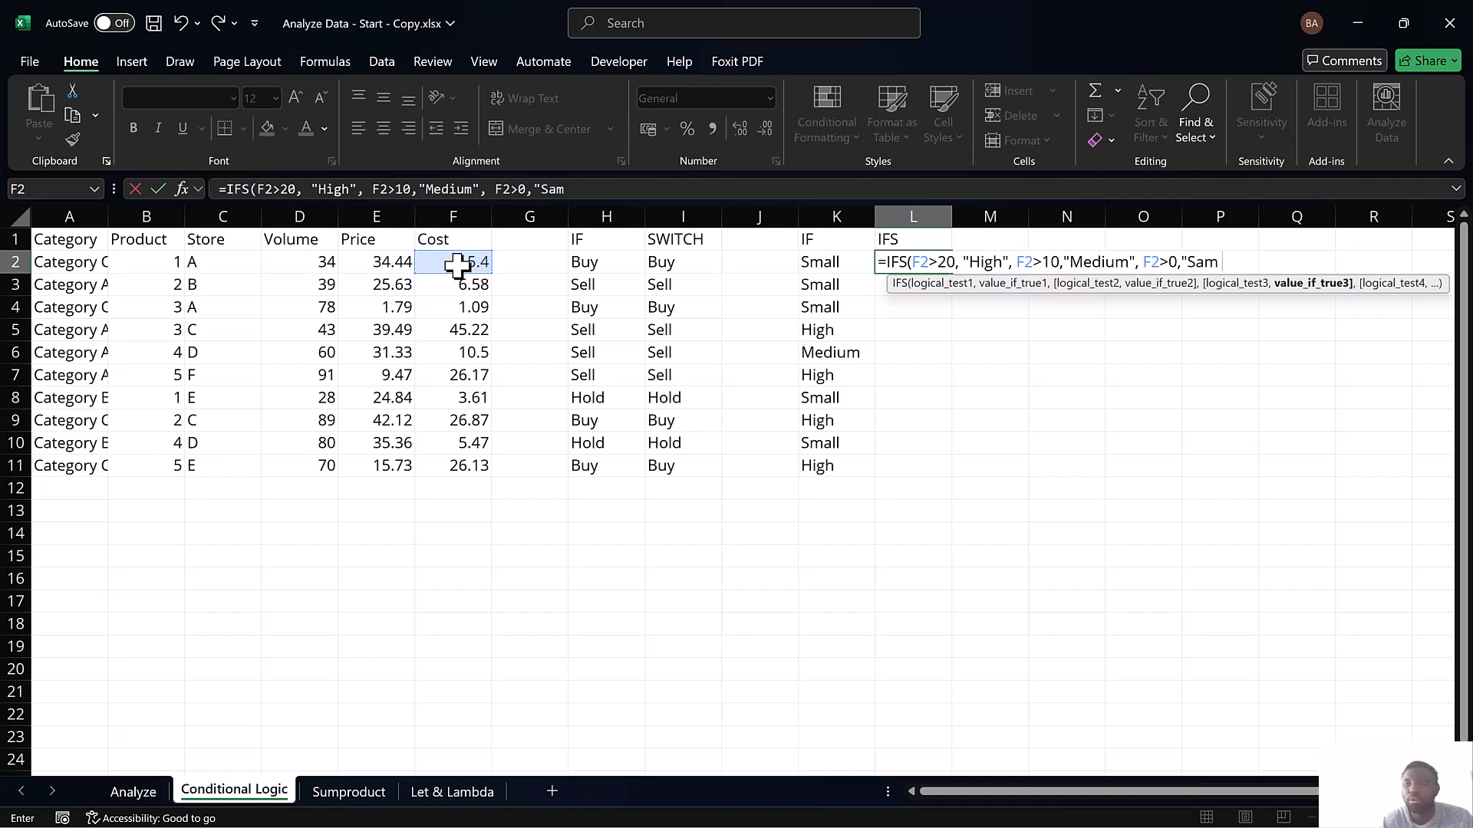
key("BackSpace")
key("BackSpace")
key("BackSpace")
type("mall\",")
Finish the IFS formula with F2<0 returning "Error" as the fourth test, and fill it down through L11
left_click(458, 265)
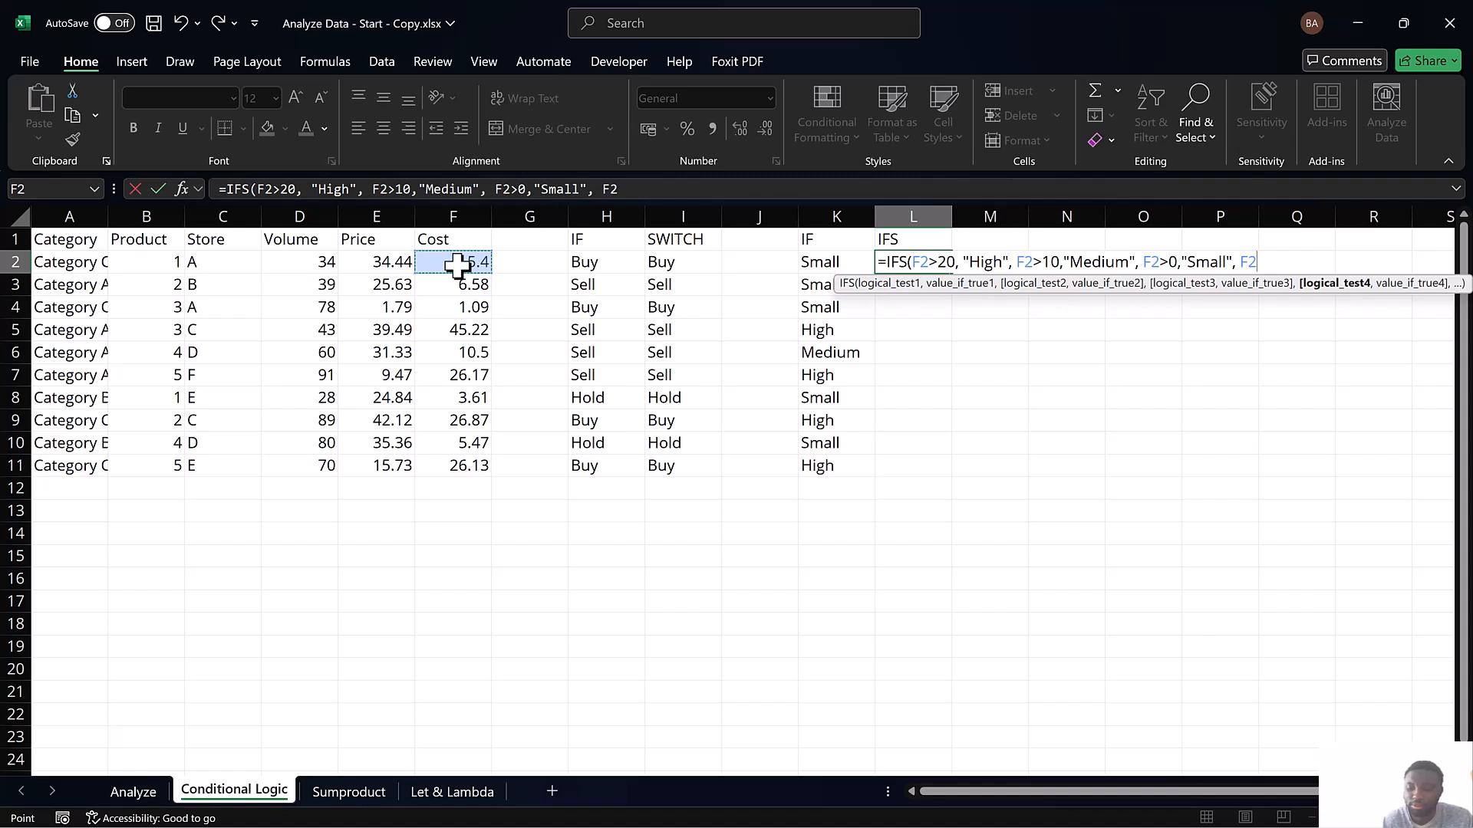
type("<0,")
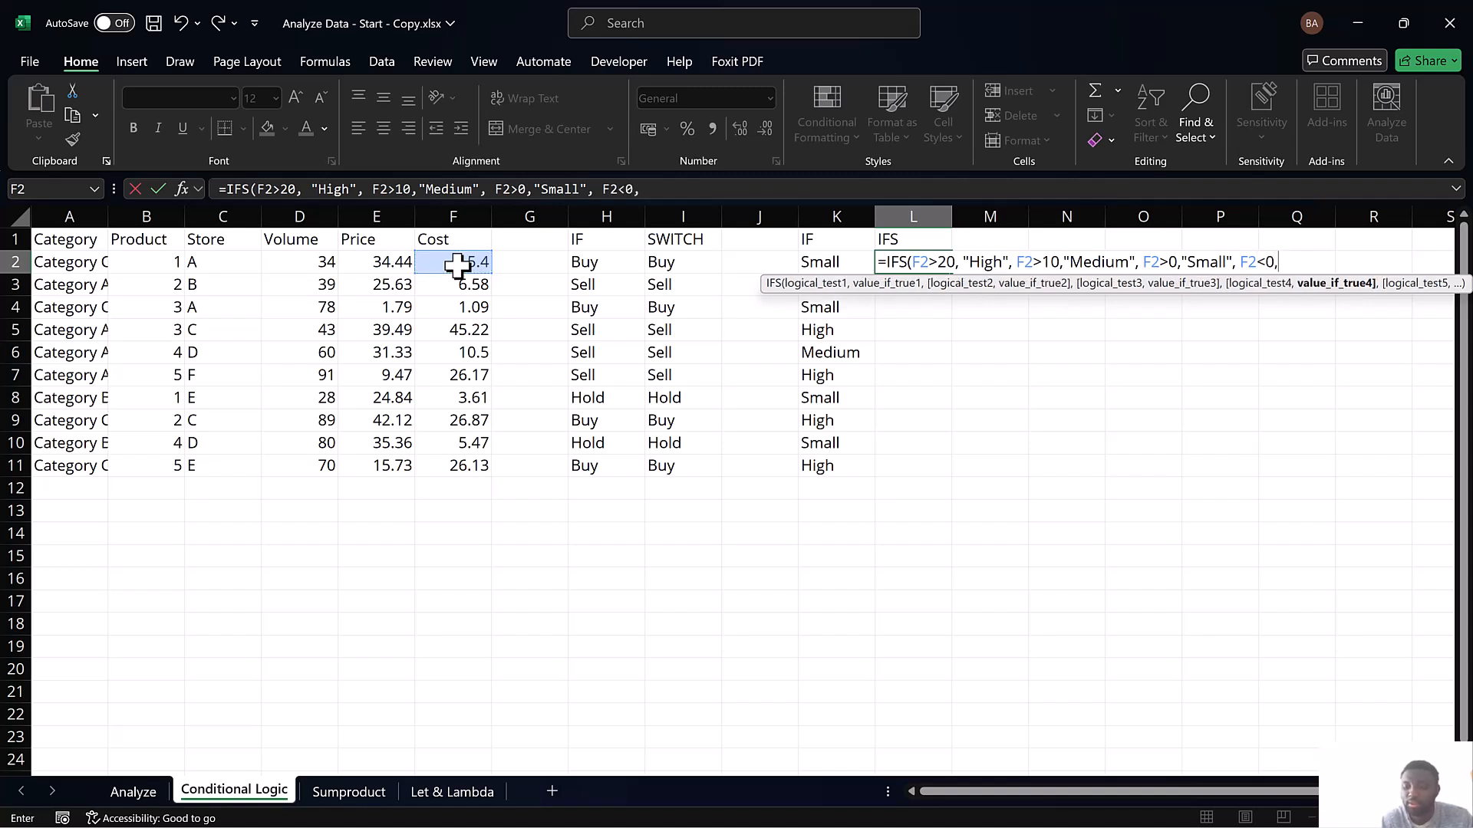
type(" \"E")
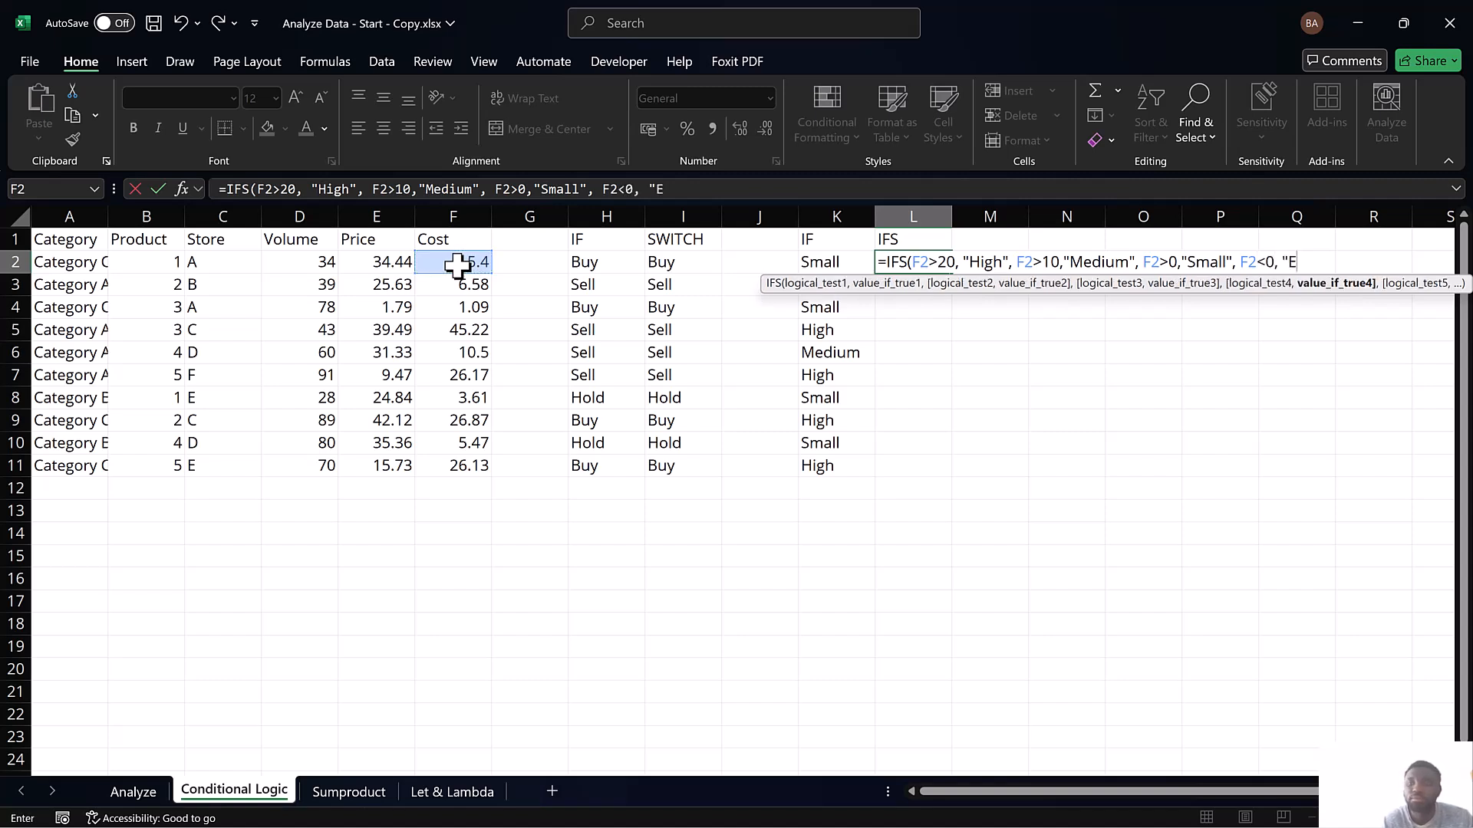
type("rror\"))")
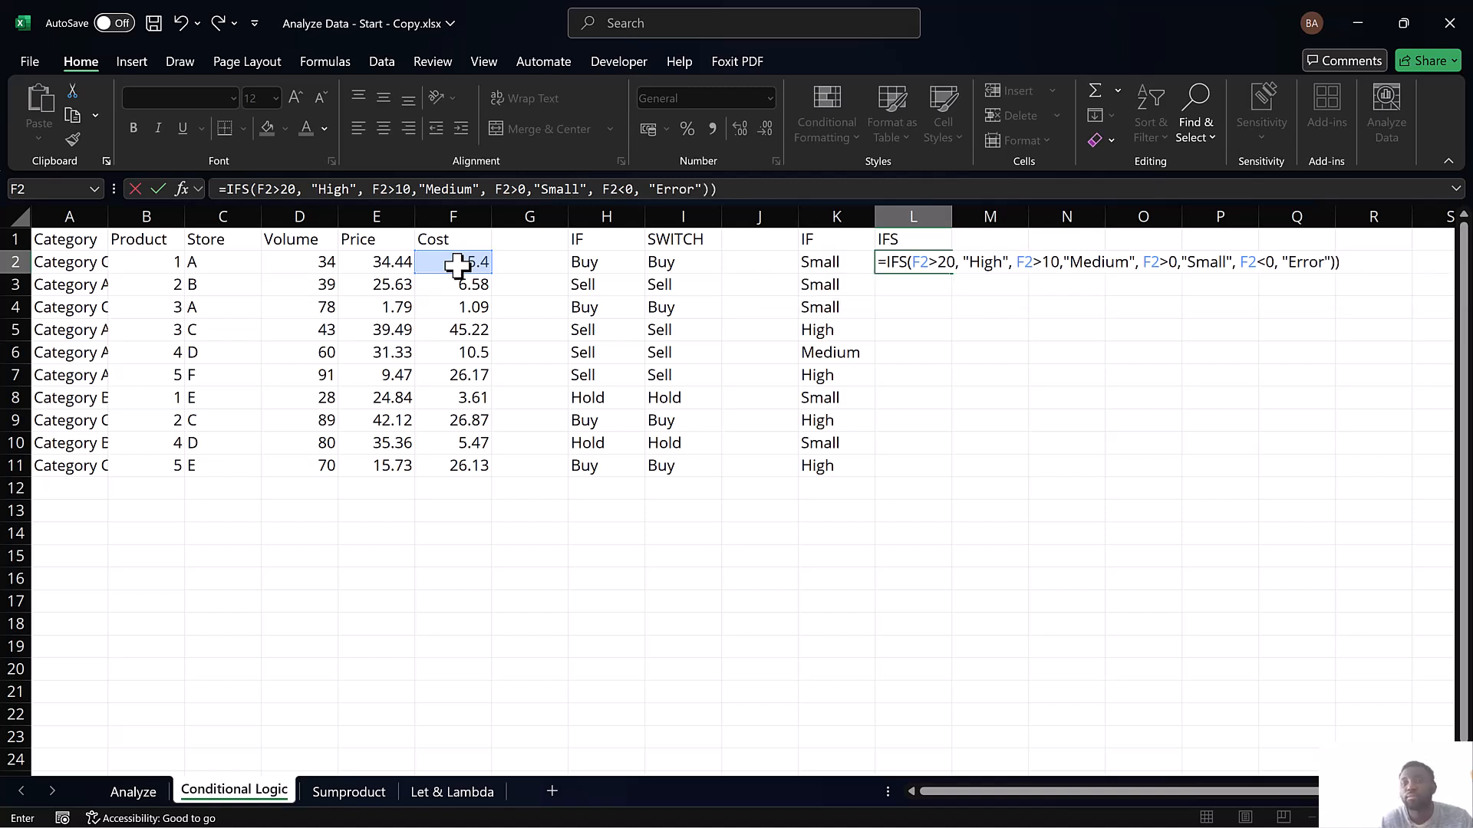
key("Return")
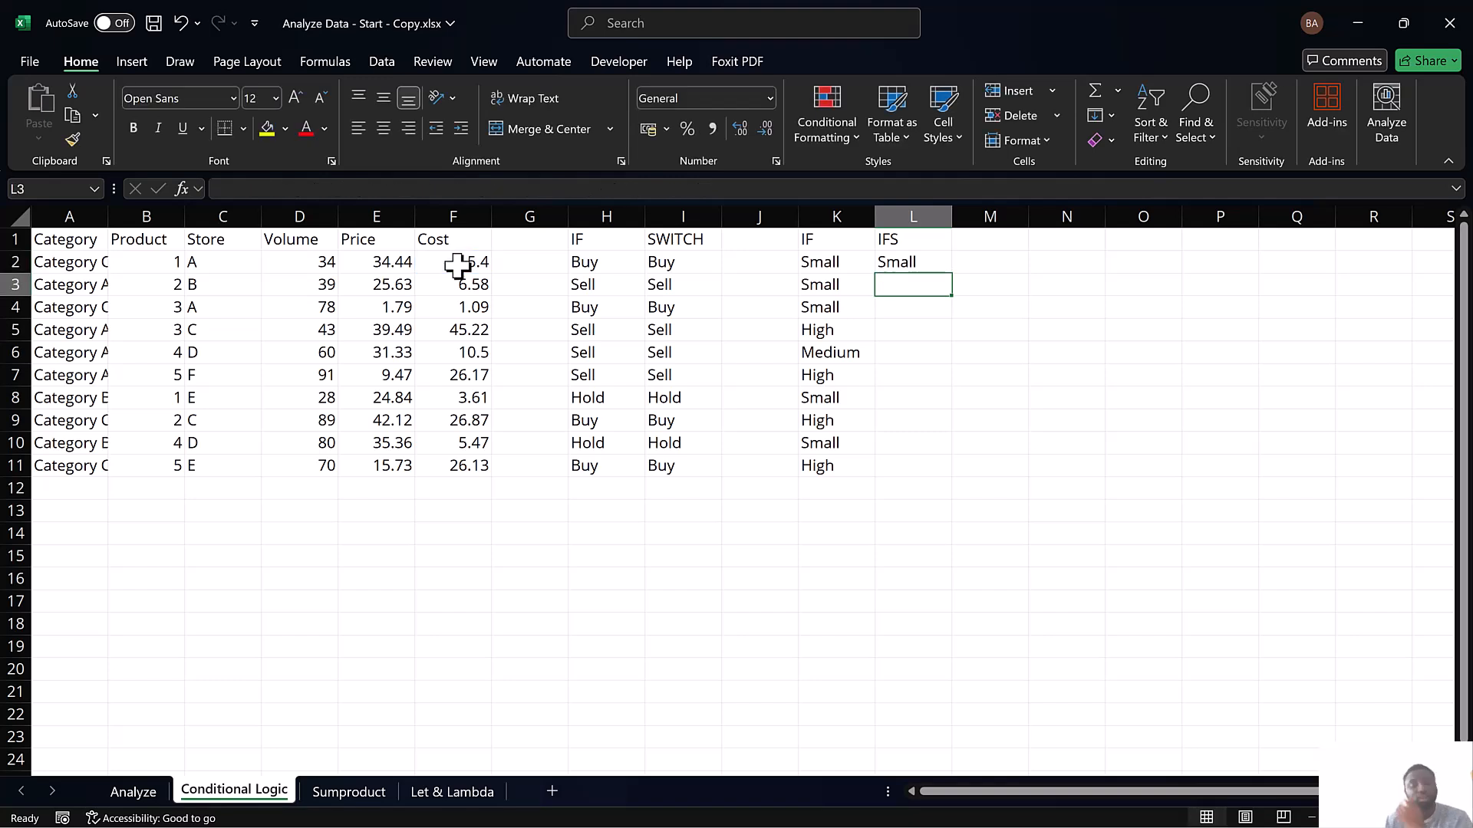
left_click_drag(906, 264, 903, 453)
key("ctrl+d")
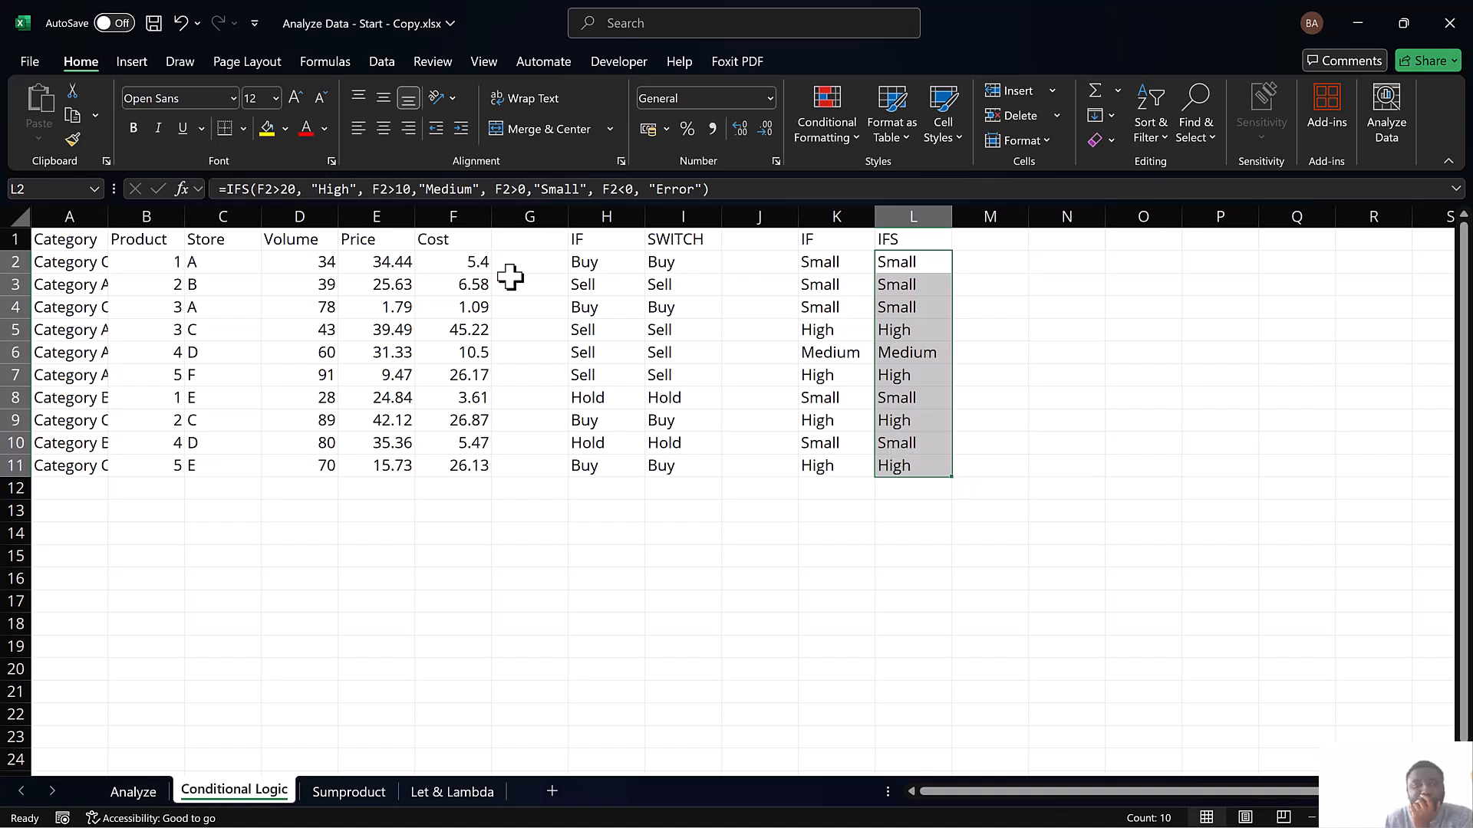
Test the IFS formula by setting the first product's cost in F2 to 0
left_click(475, 265)
key("BackSpace")
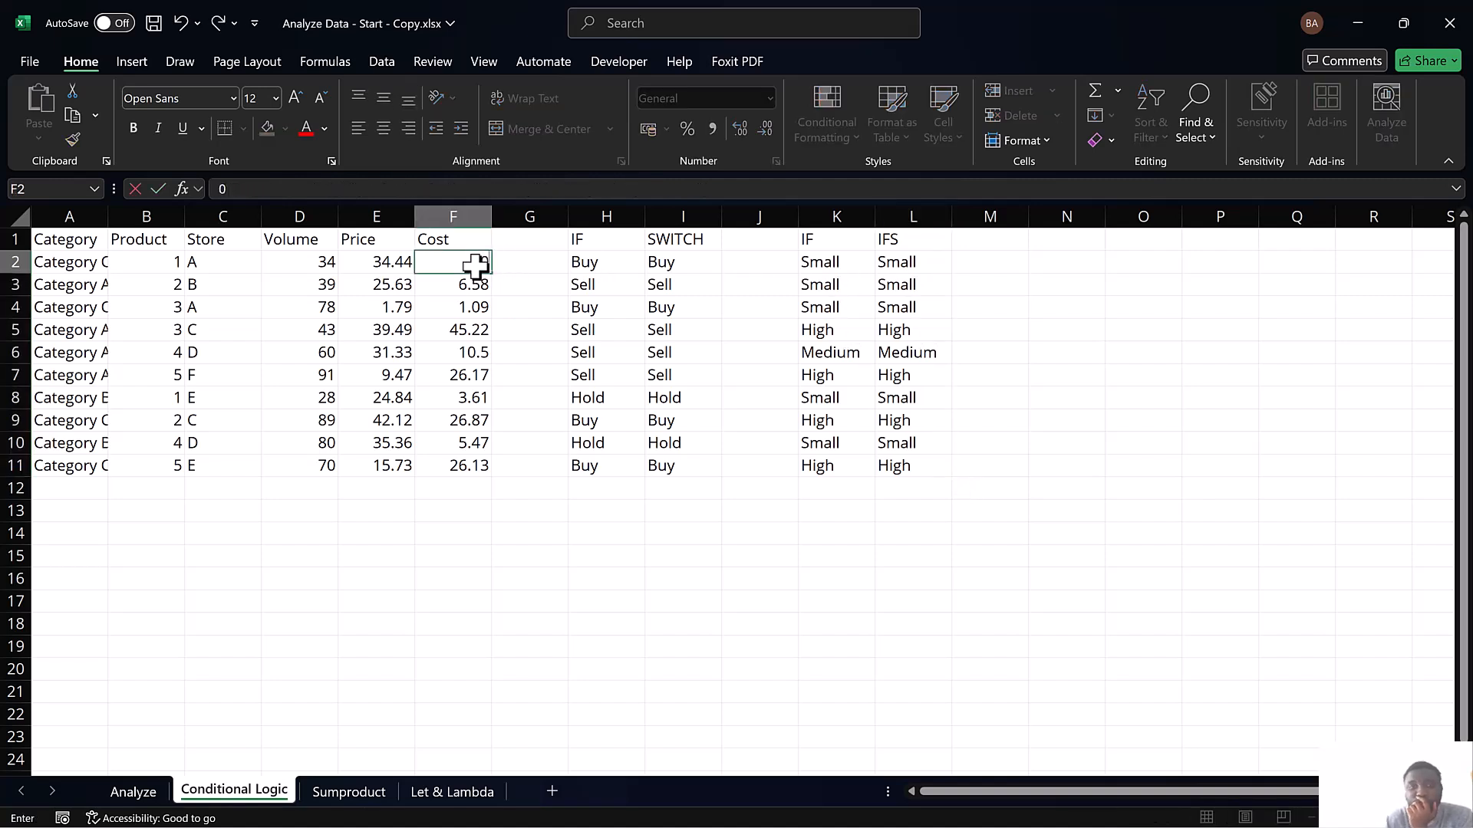
key("Return")
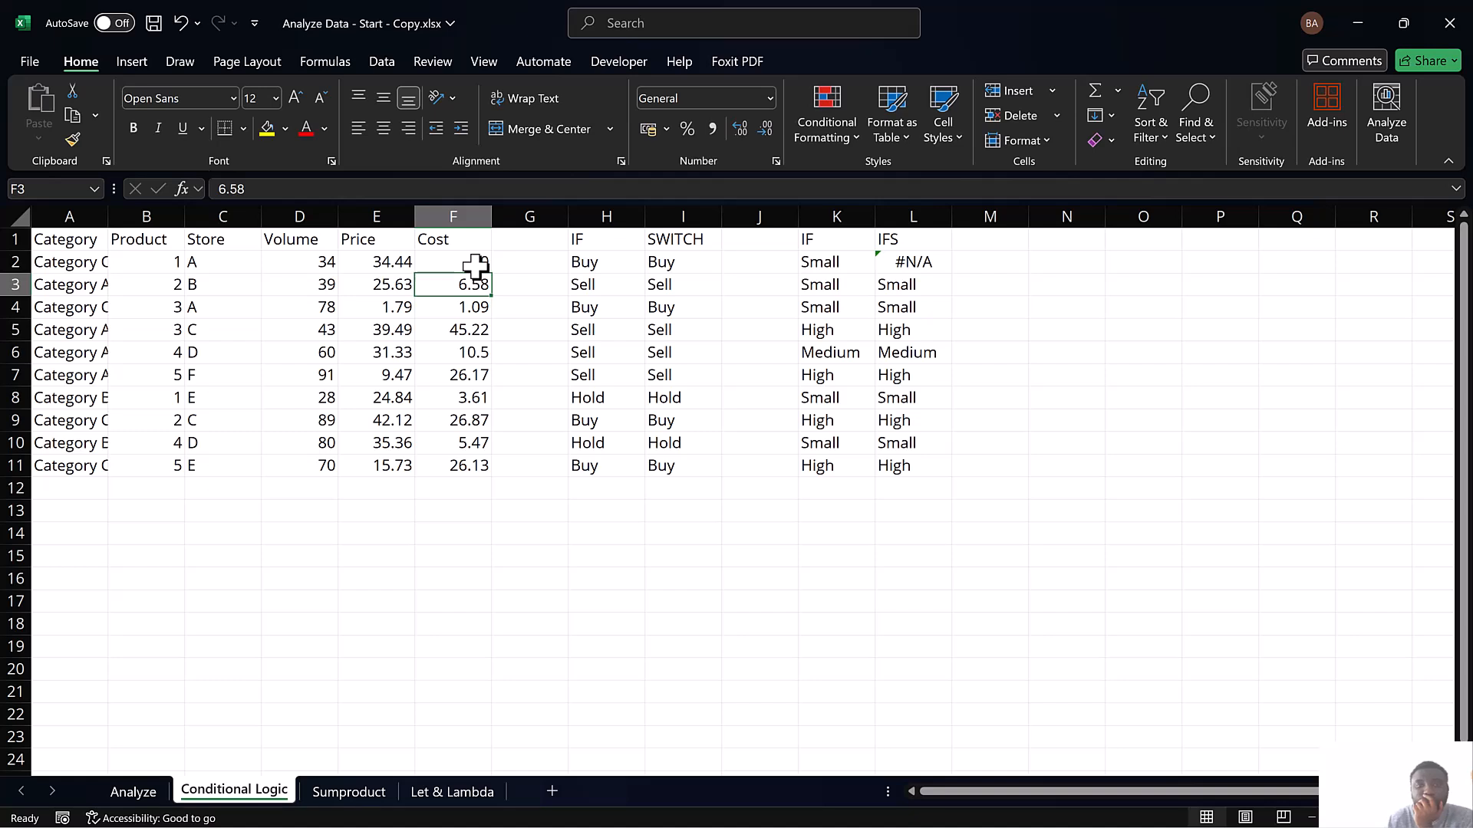
Replace the "Error" result in L2's IFS formula with an empty text string
left_click(931, 263)
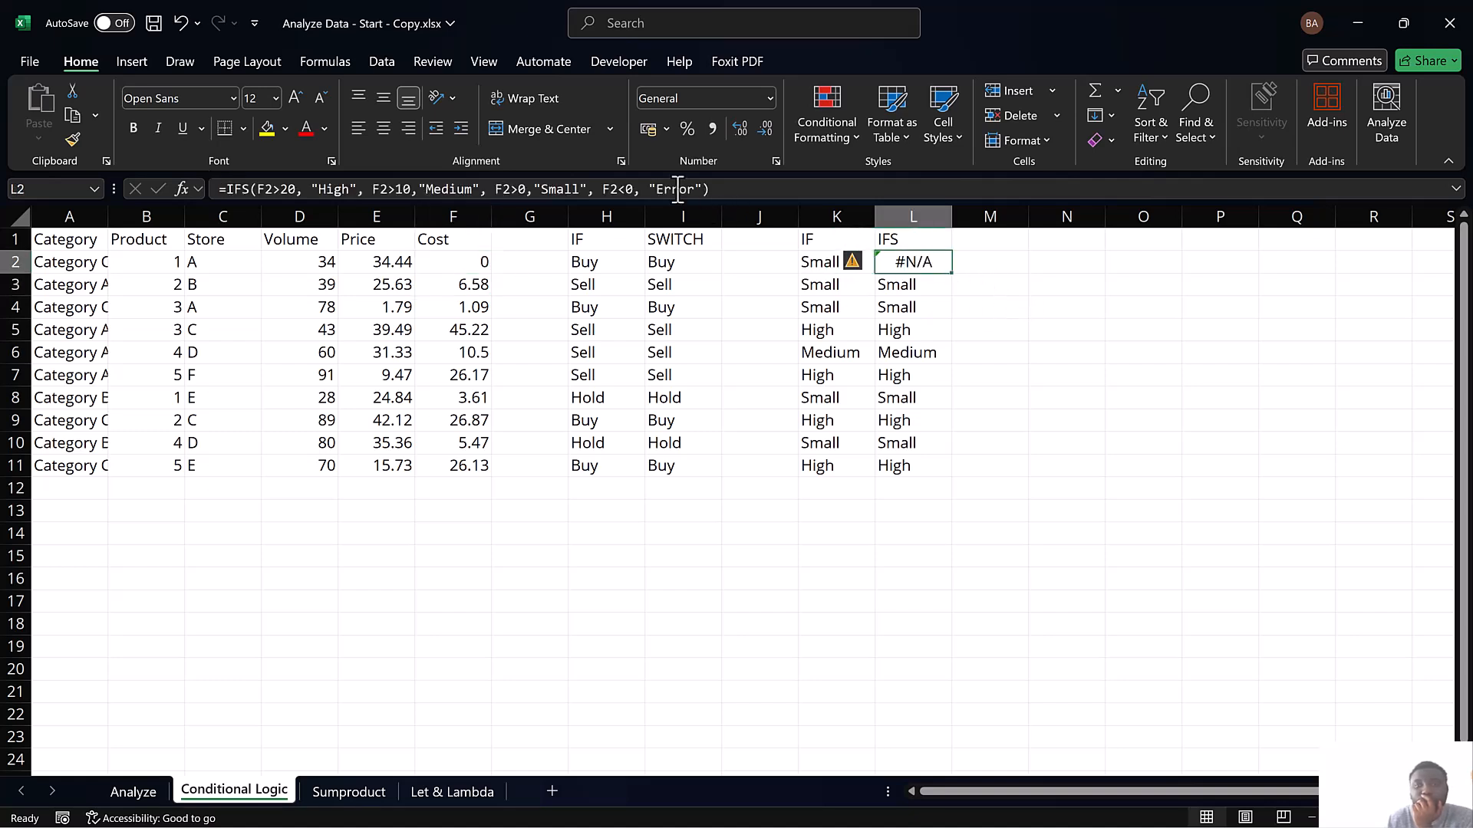
left_click_drag(695, 189, 659, 189)
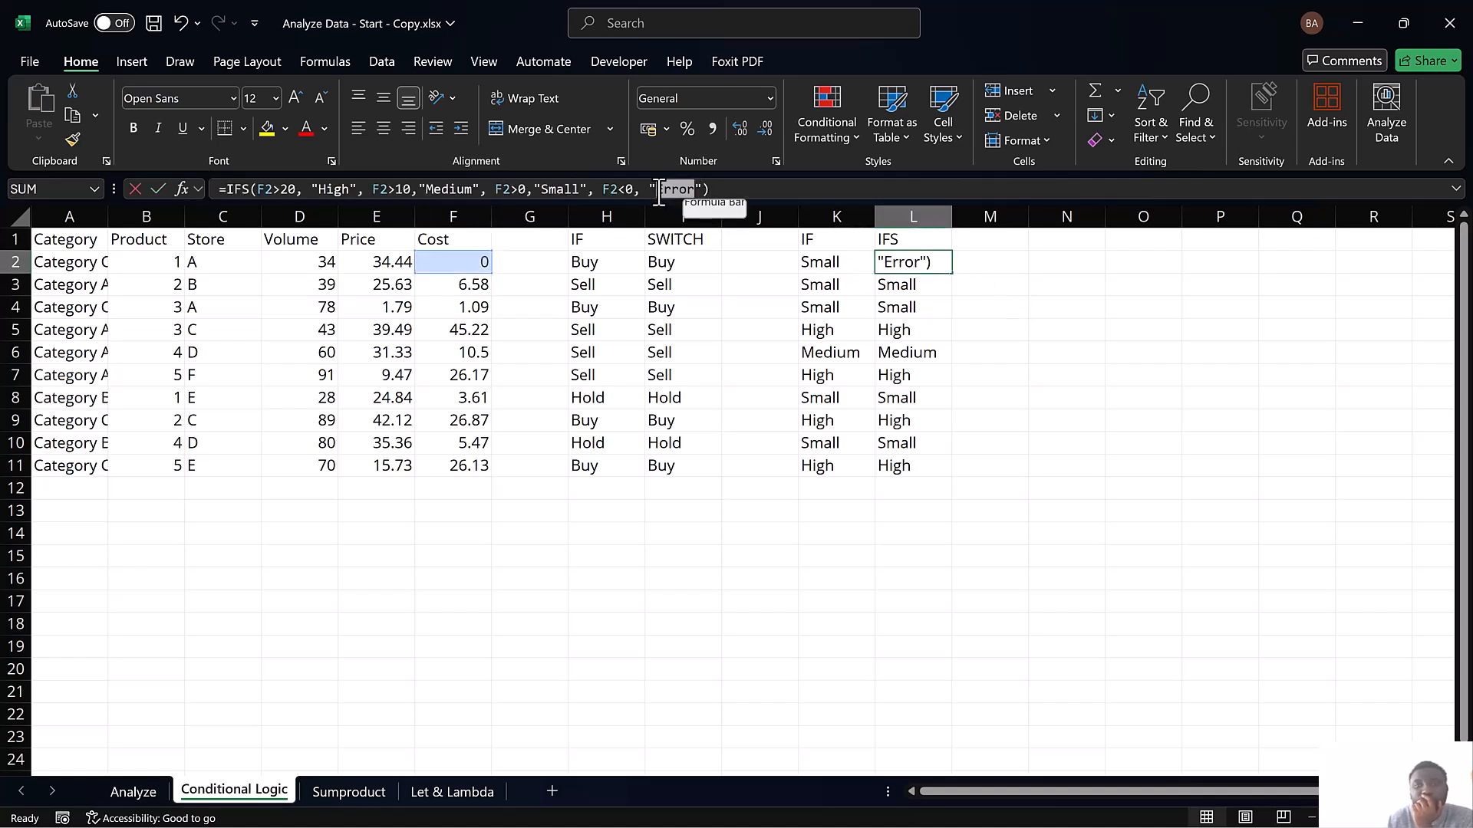
key("BackSpace")
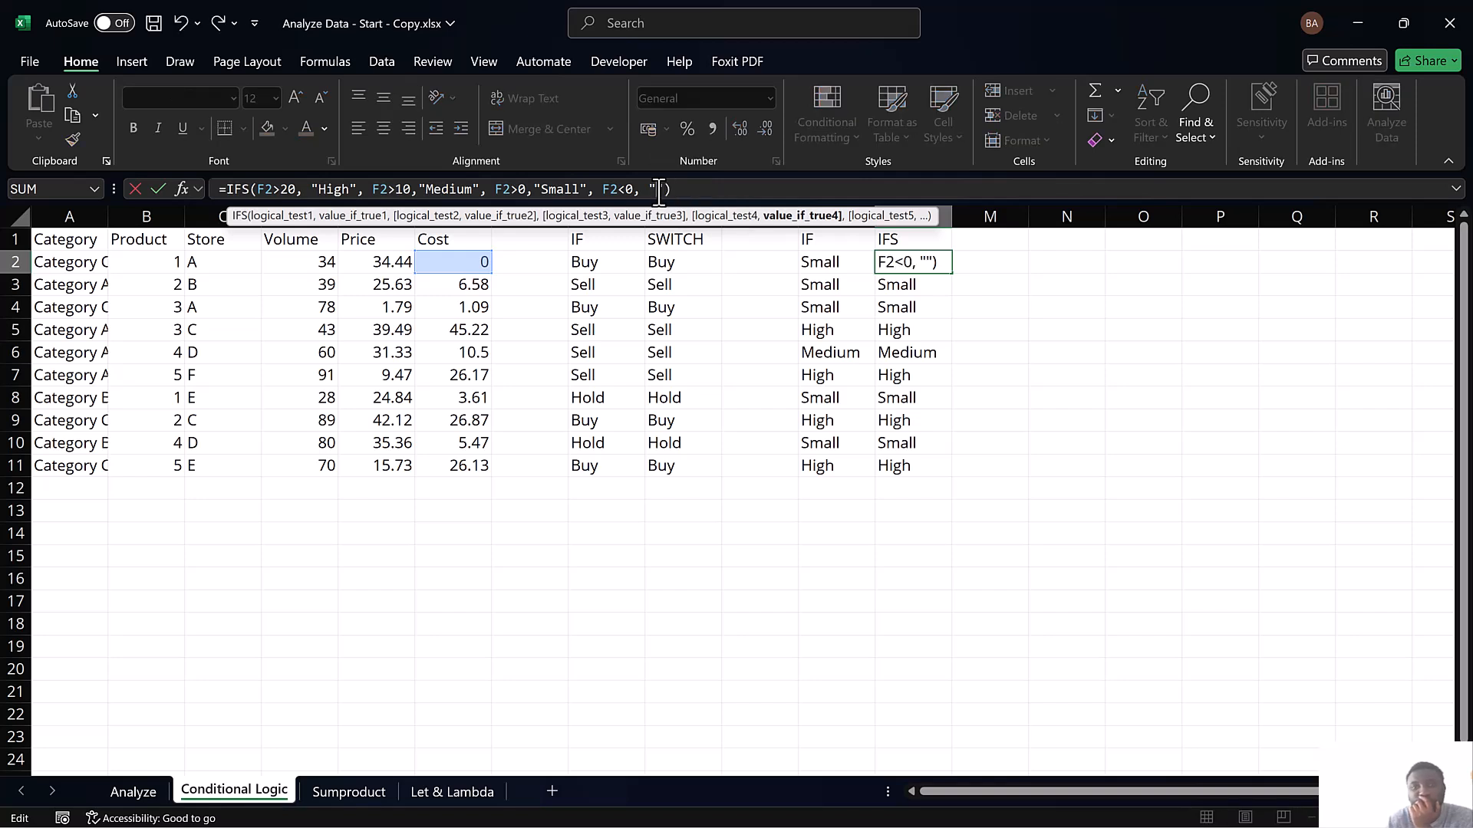
key("Return")
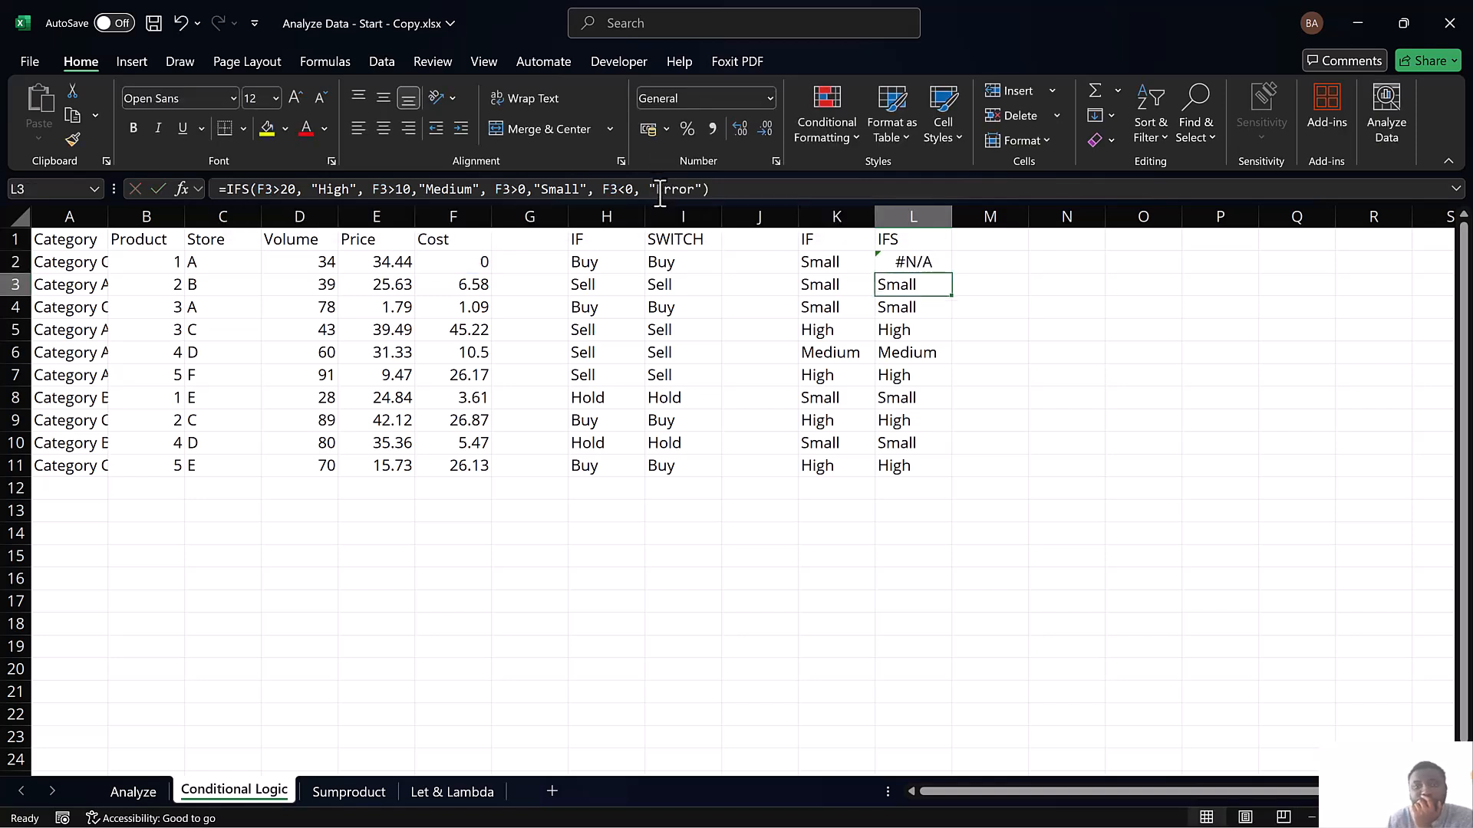
Change the fourth test of the IFS formula in L3 to F3<=0, and select L2:L11
key("F2")
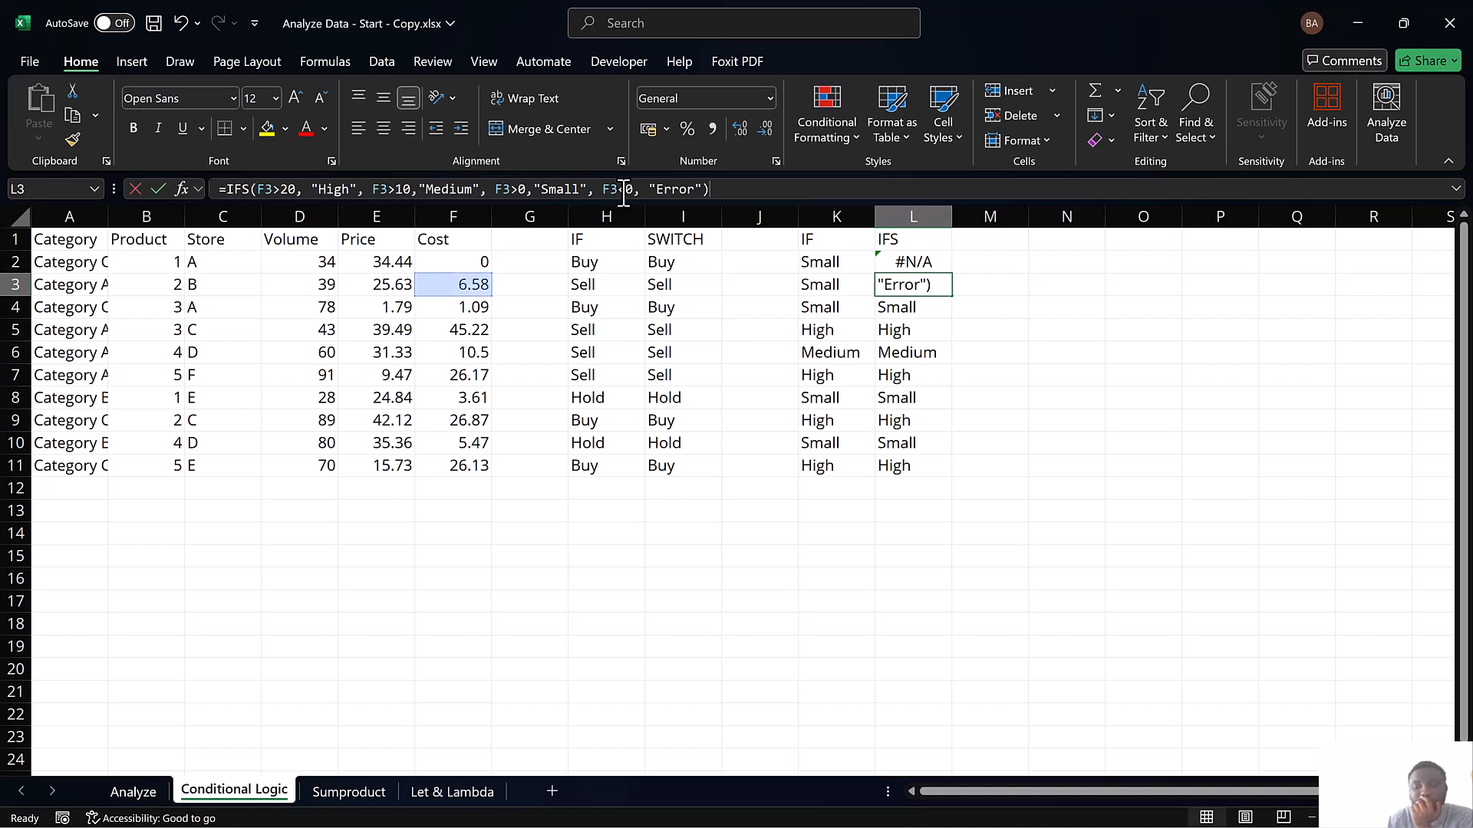
left_click(625, 194)
type("=")
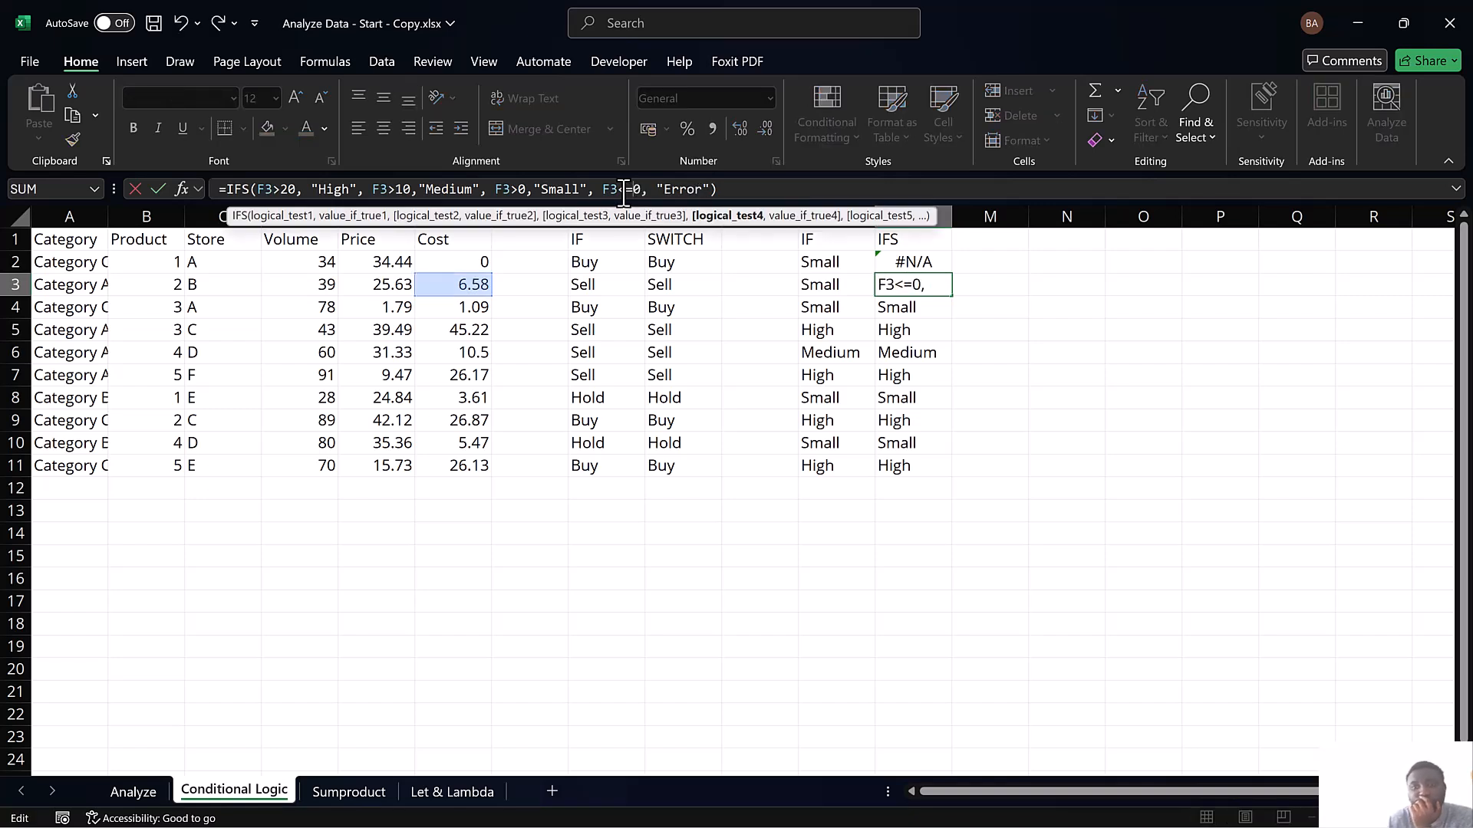
key("Return")
left_click_drag(924, 263, 922, 470)
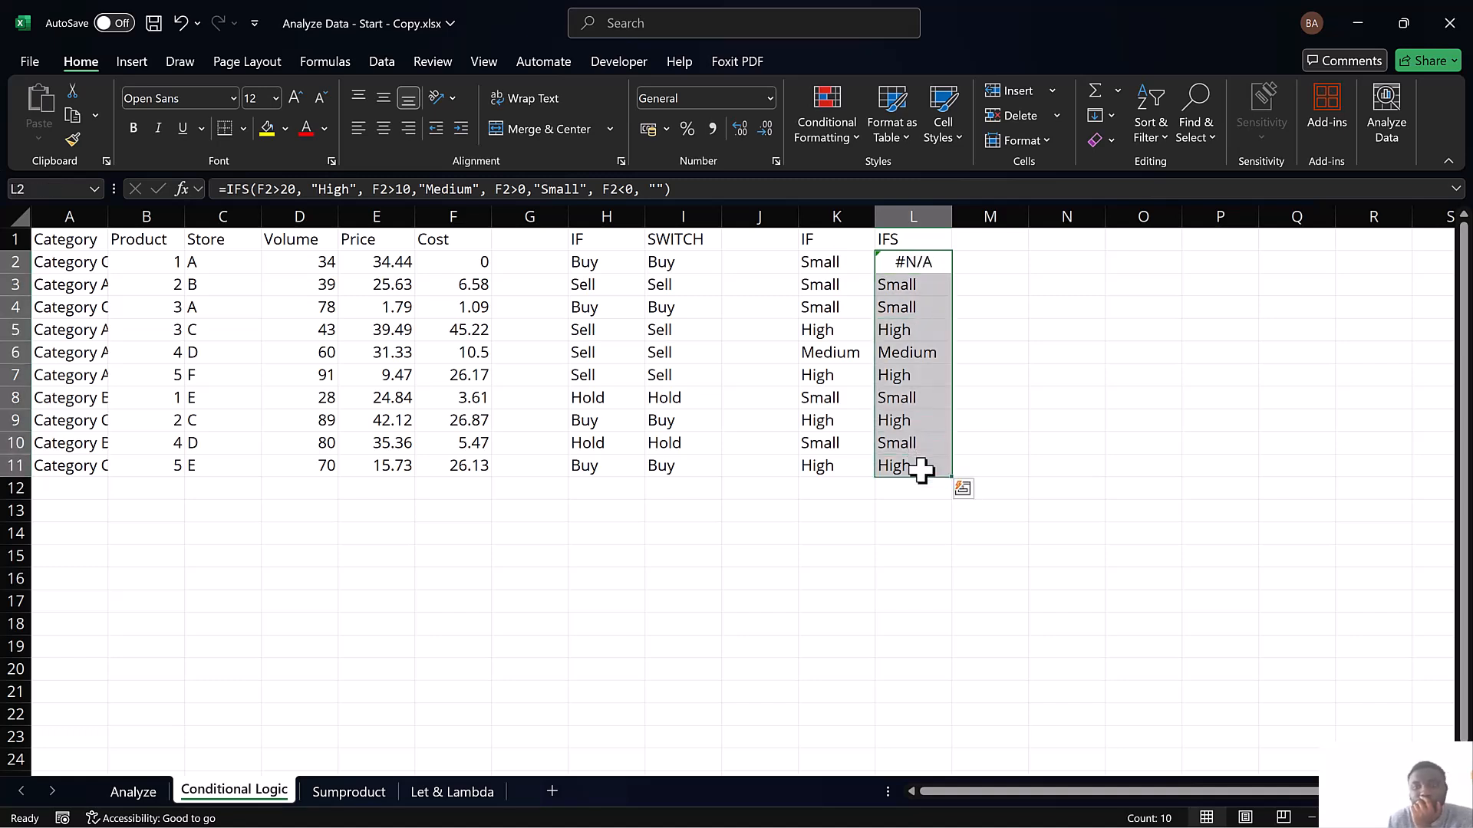
Test the IFS formula by setting the cost in F2 to -1 and back to 0
left_click(465, 265)
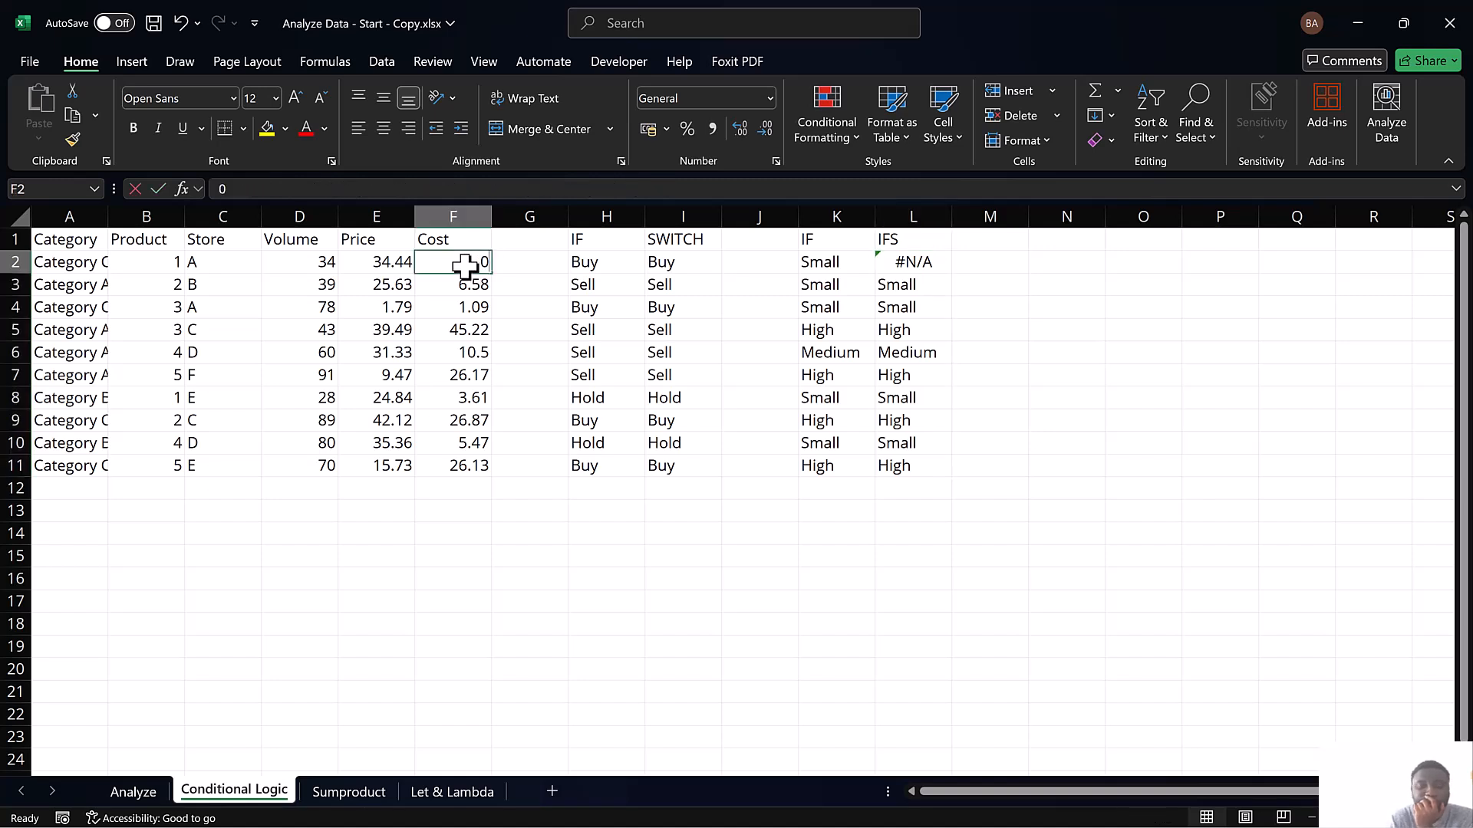
type("-1")
key("Return")
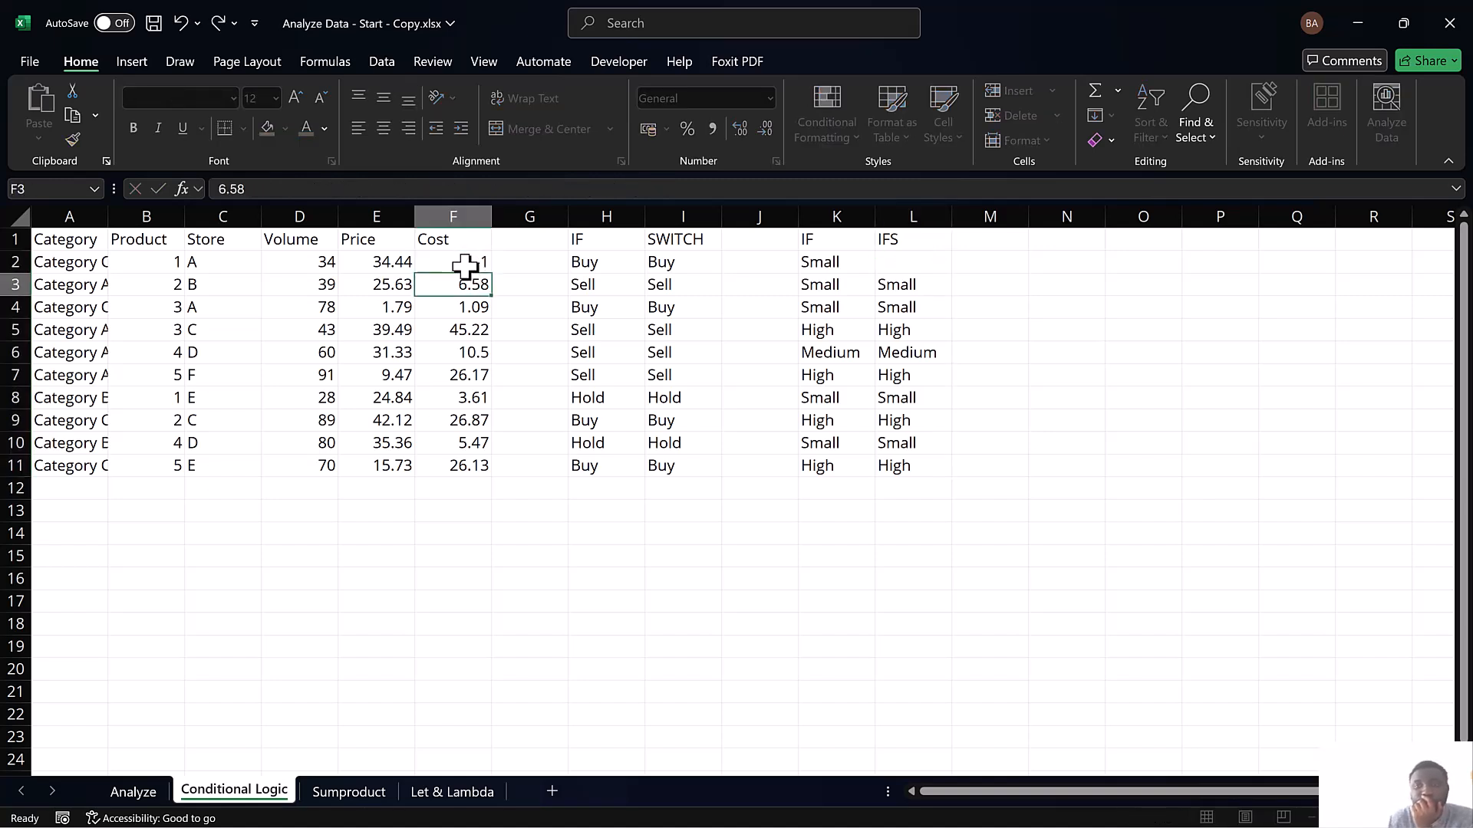
left_click(475, 263)
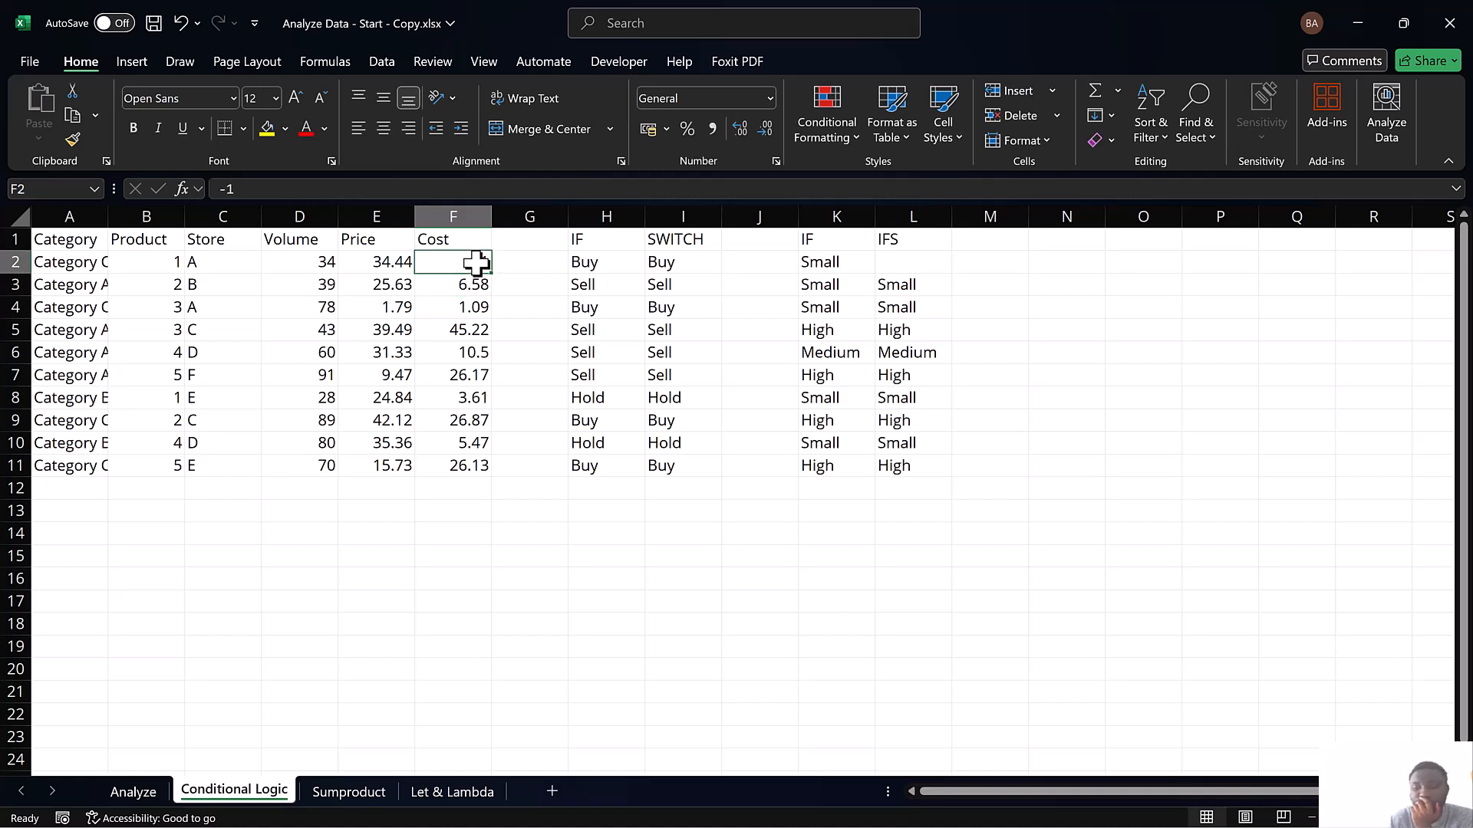
type("0")
key("Return")
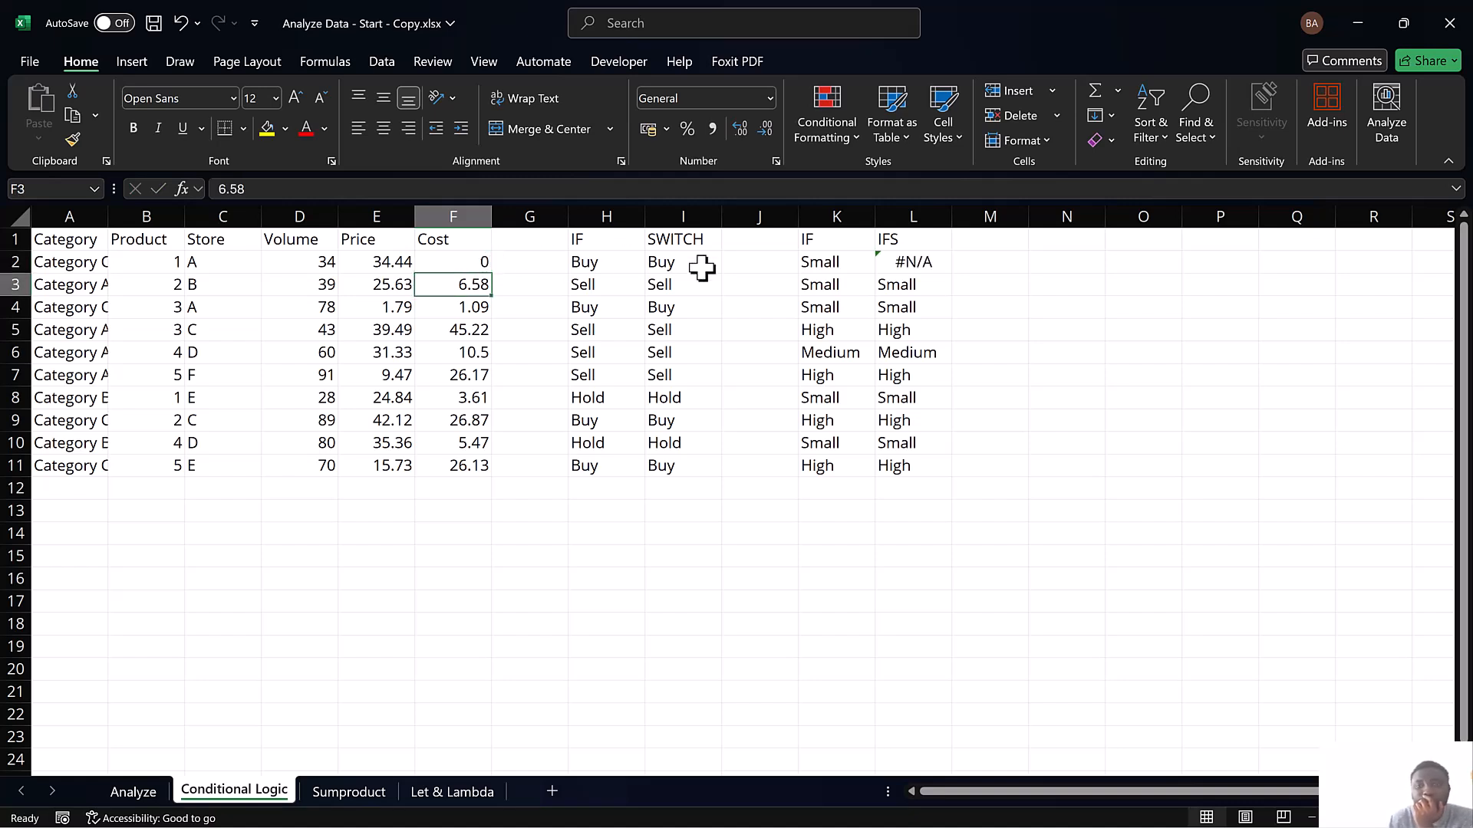
Change the fourth test of the IFS formula in L2 to F2<=0 and fill the formula down through L11
left_click(892, 261)
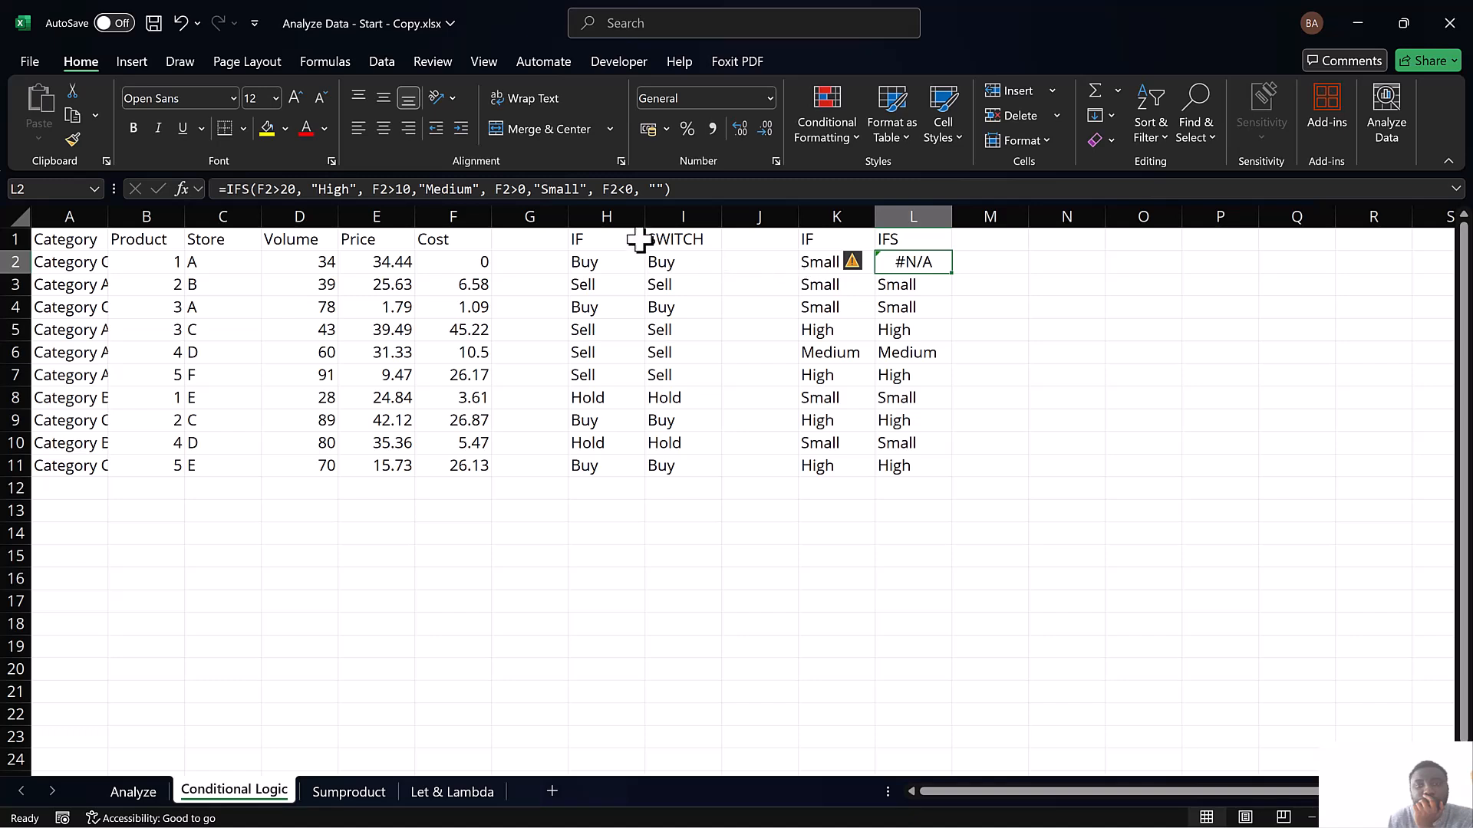
left_click(625, 190)
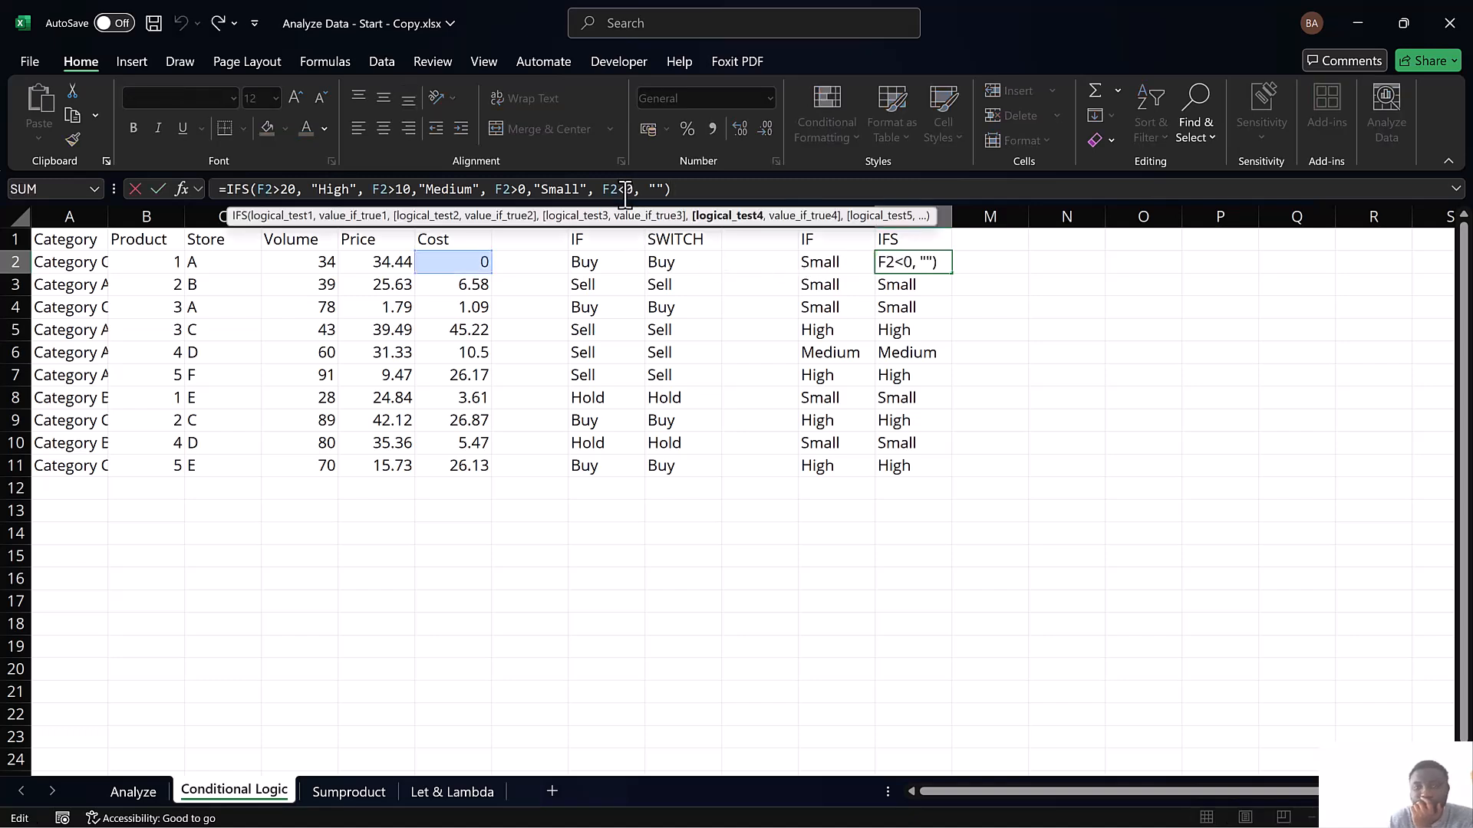
type("=")
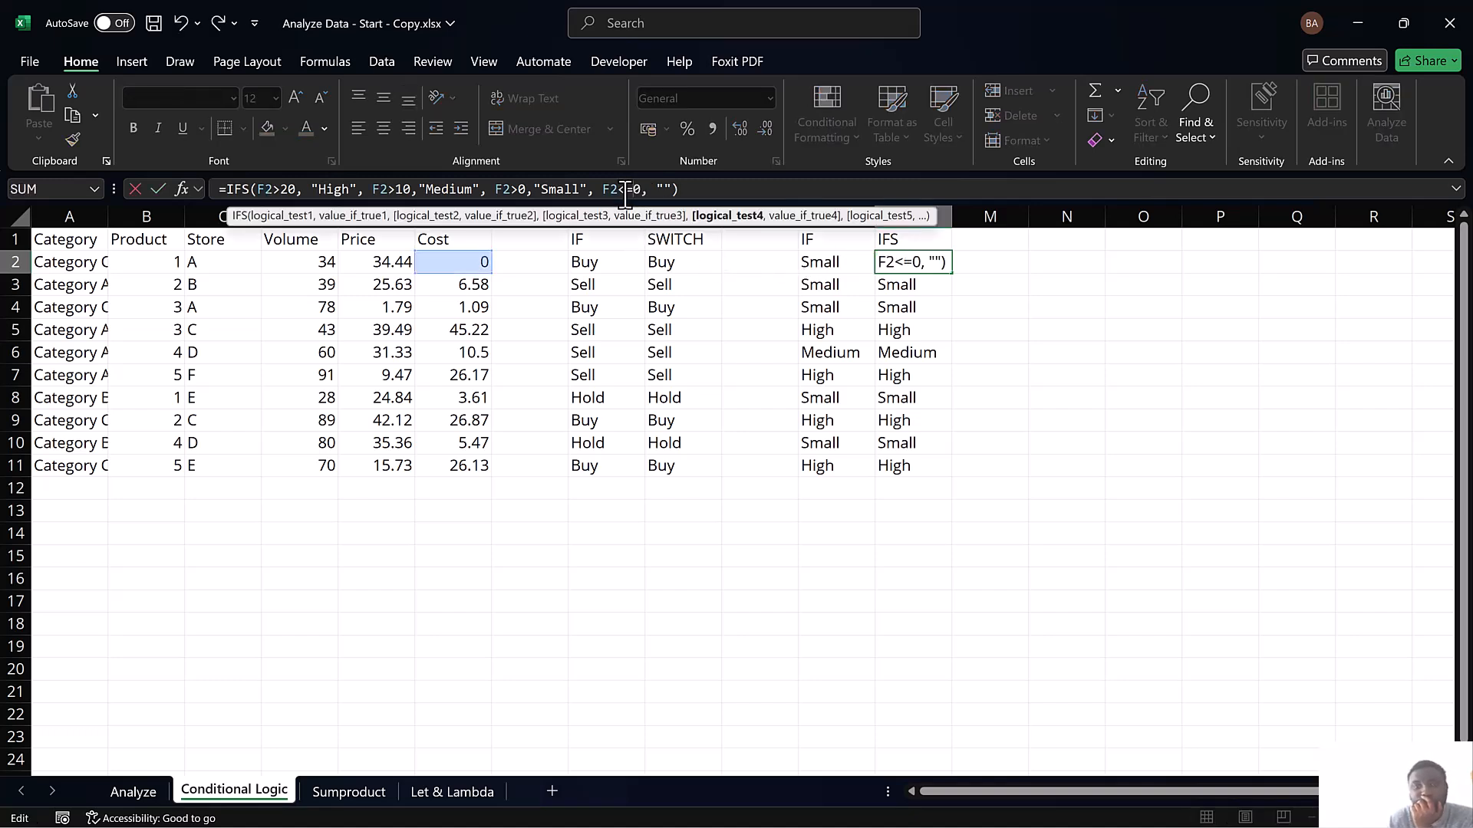
key("ctrl+Return")
left_click_drag(908, 273, 936, 468)
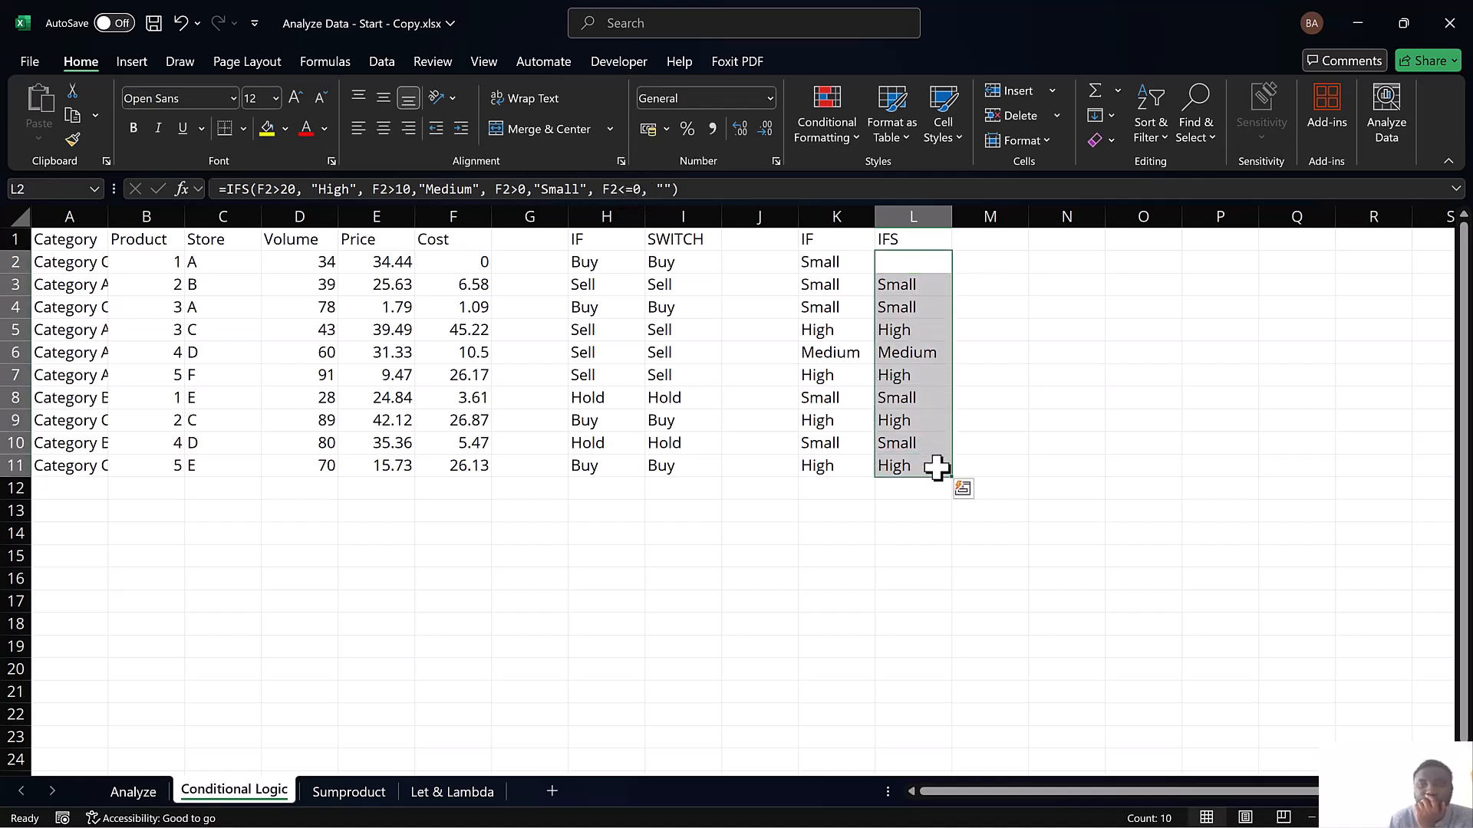
Make the F2<=0 test of the IFS formula in L2 return "Error" instead of empty text
left_click(891, 261)
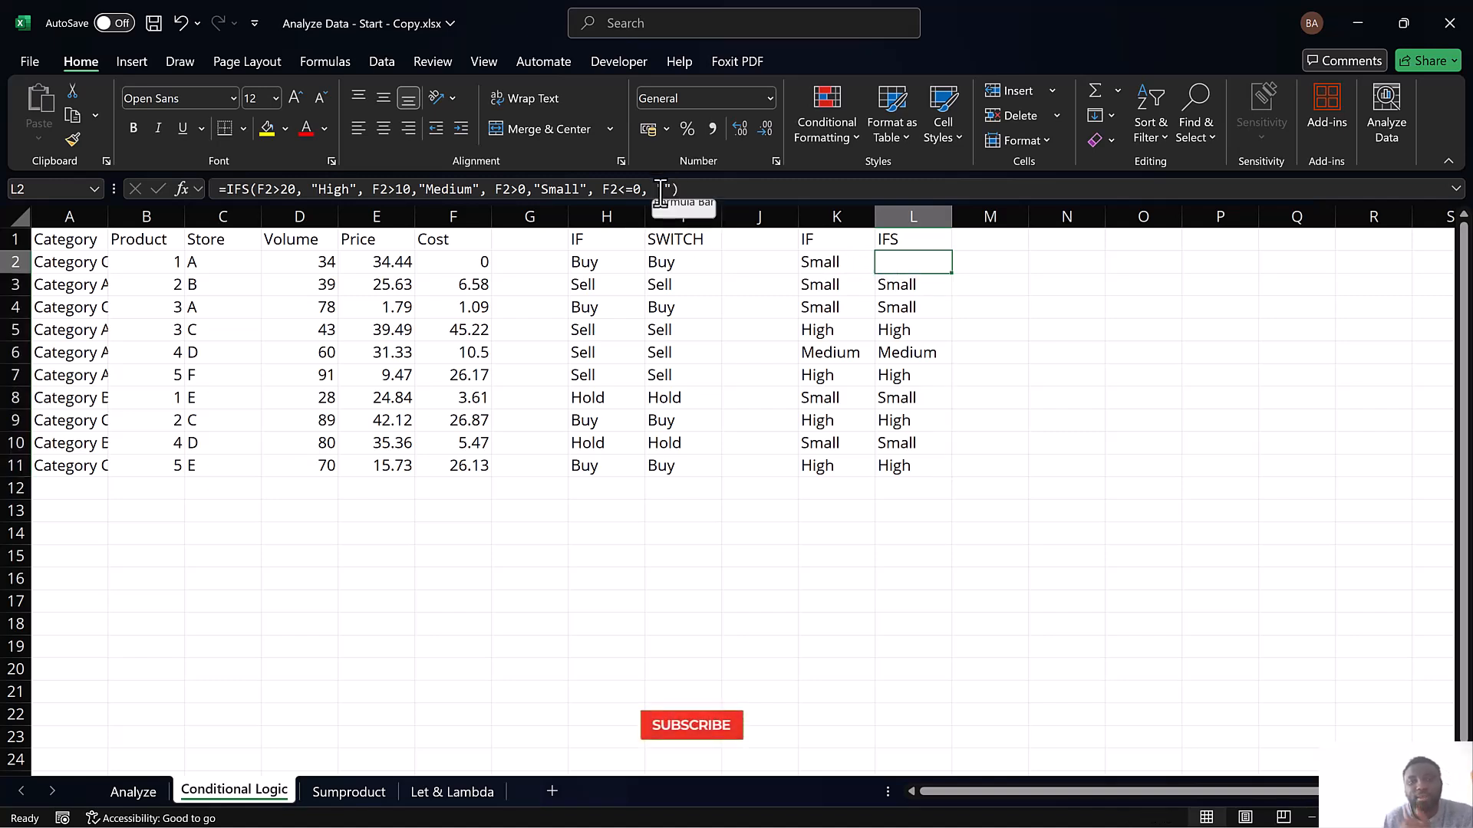
left_click(661, 191)
type("Error")
key("Return")
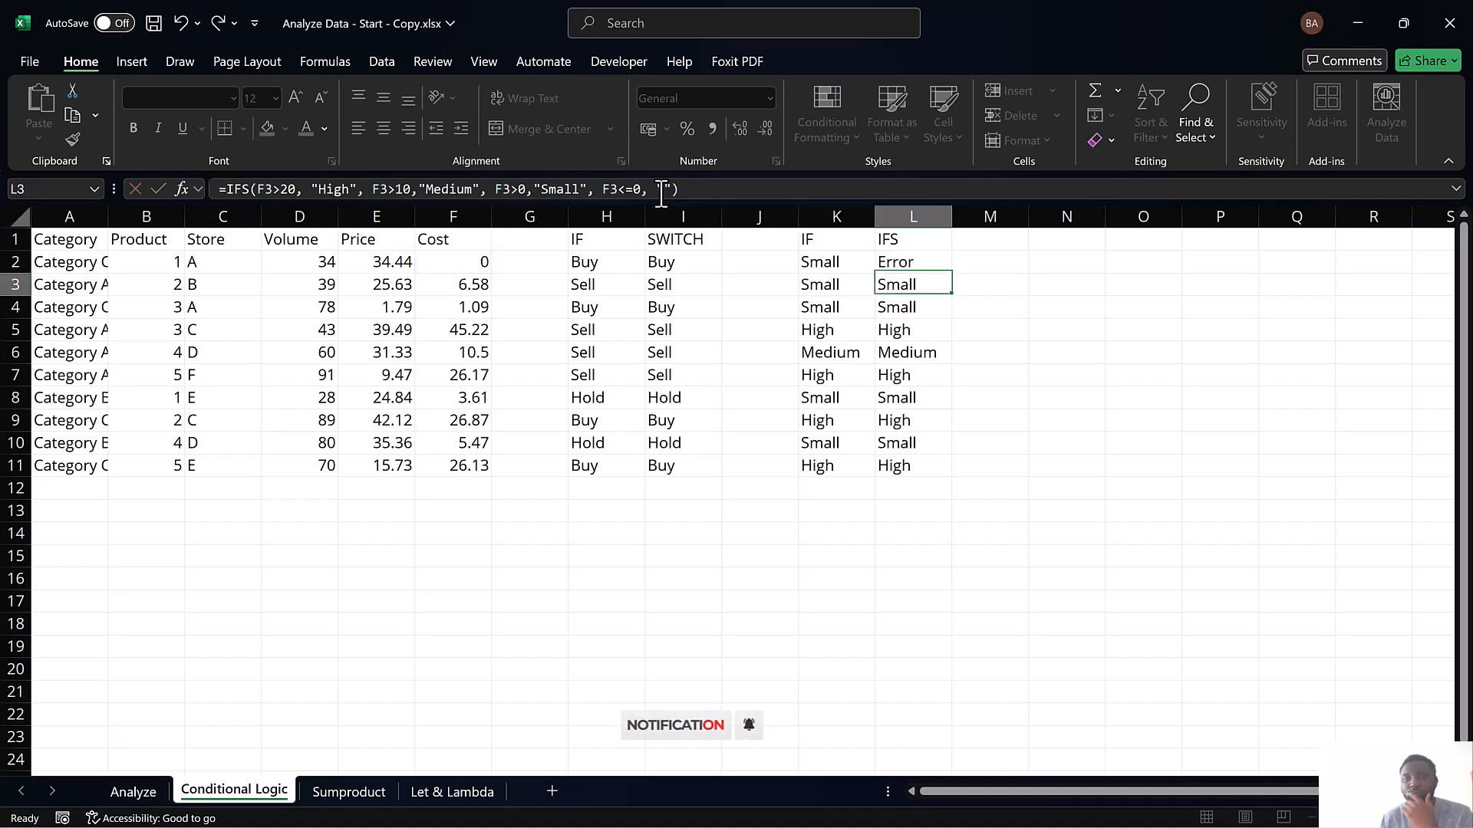
Set the first product's cost in F2 to 9
left_click(455, 261)
type("9")
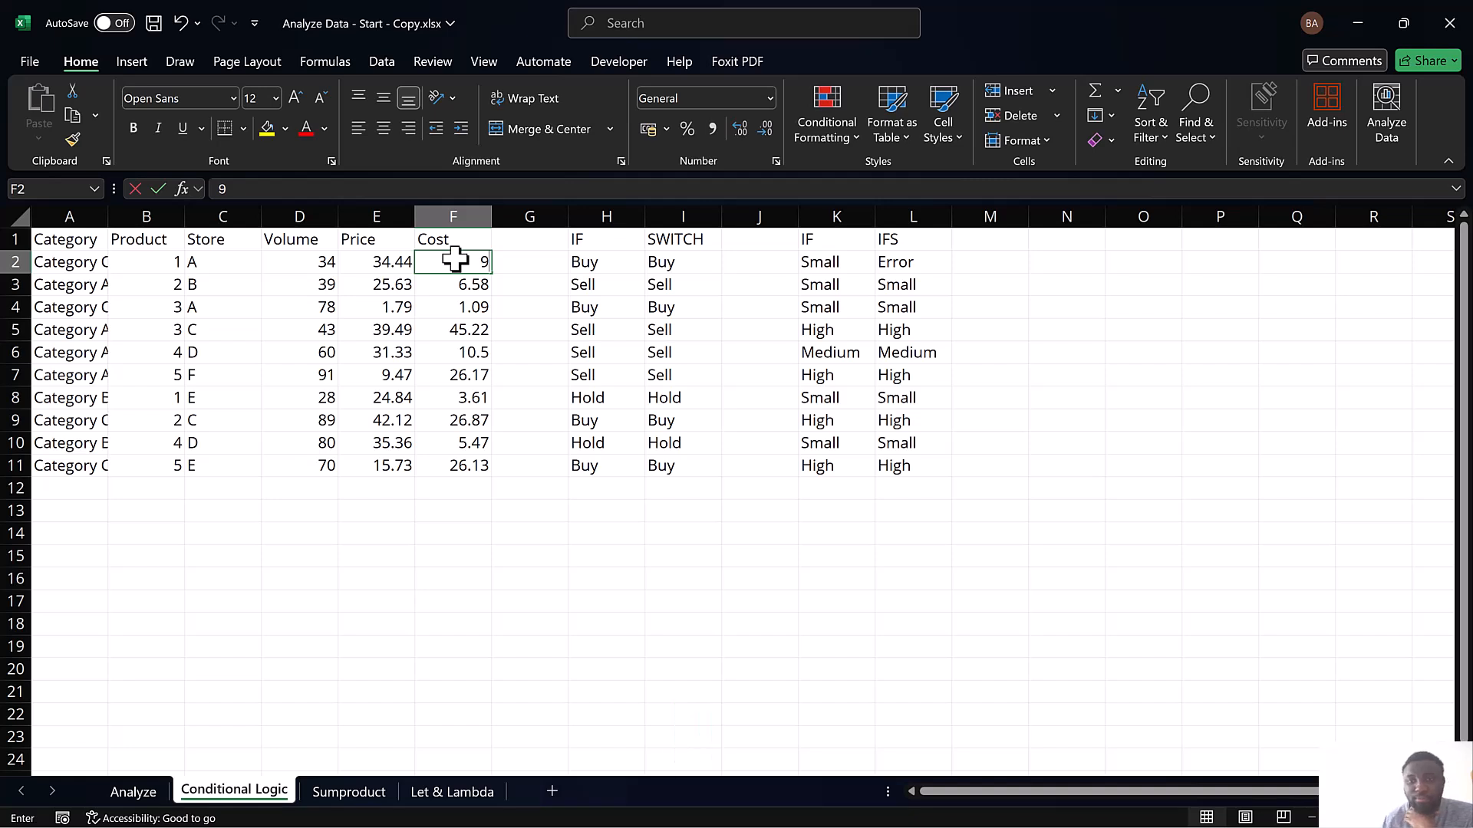
key("Return")
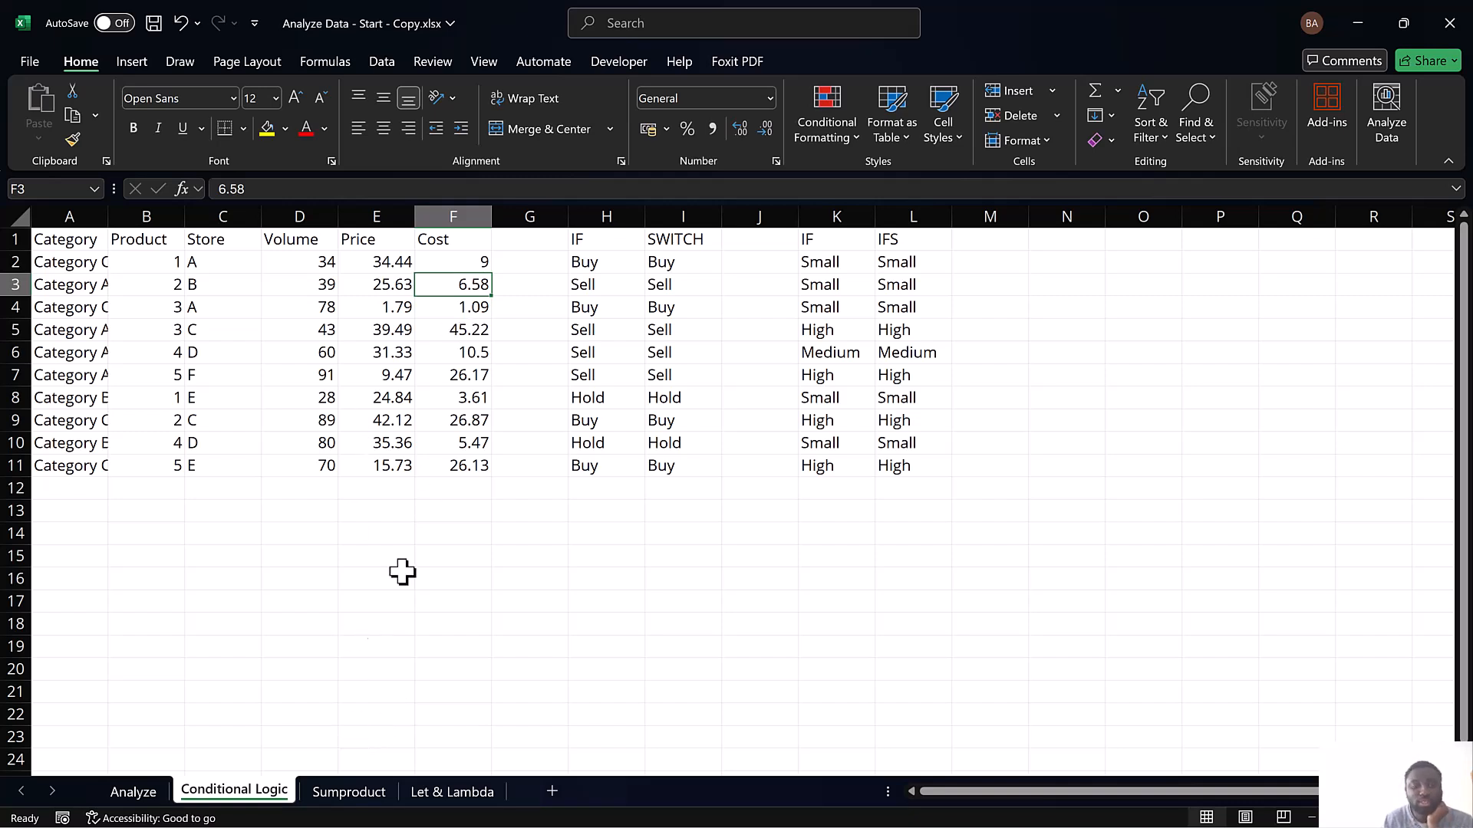
Open the Sumproduct sheet and select the store criterion cell J14
left_click(333, 790)
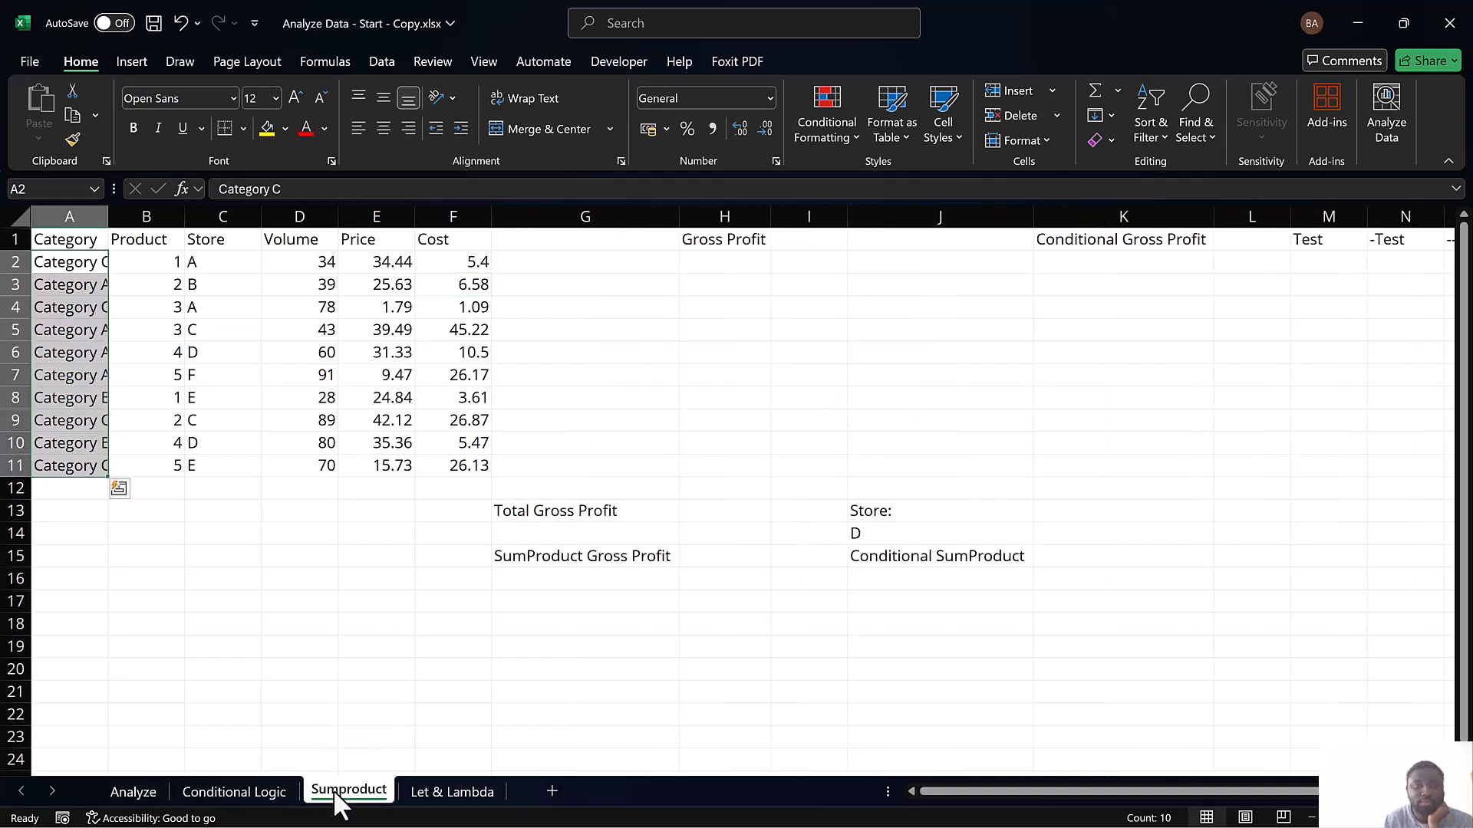
left_click(407, 535)
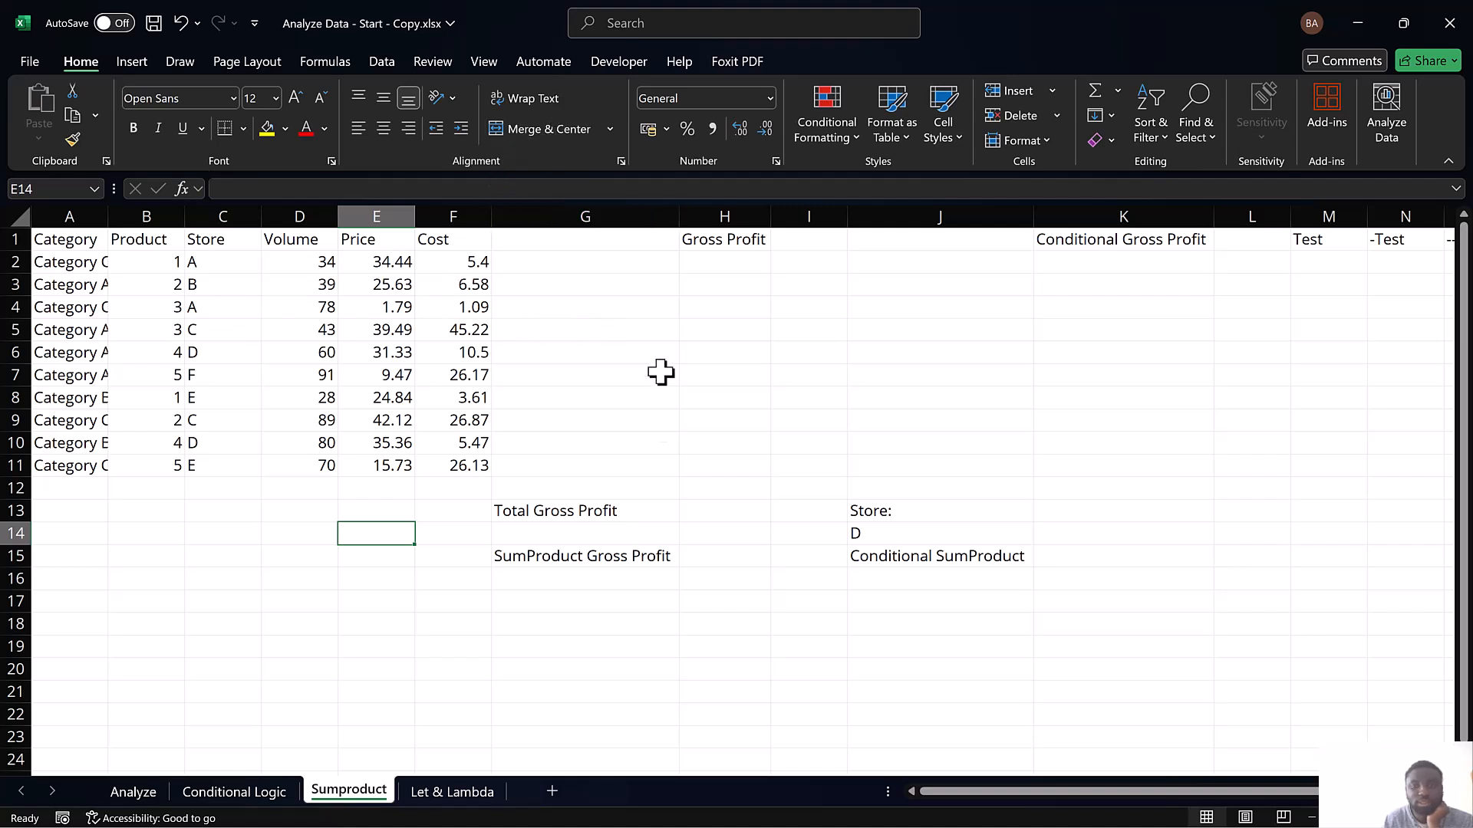
left_click(860, 533)
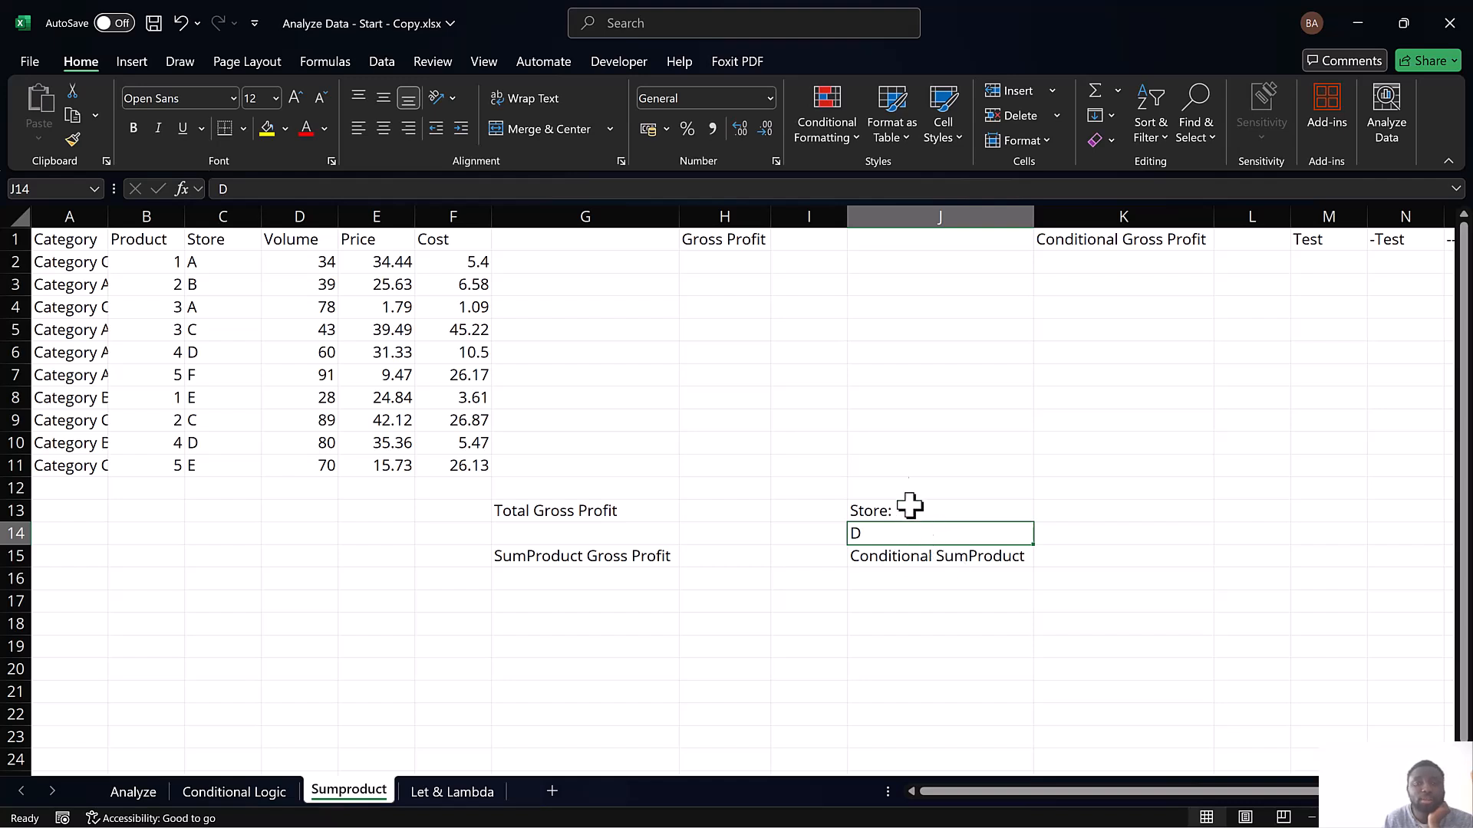
left_click(560, 87)
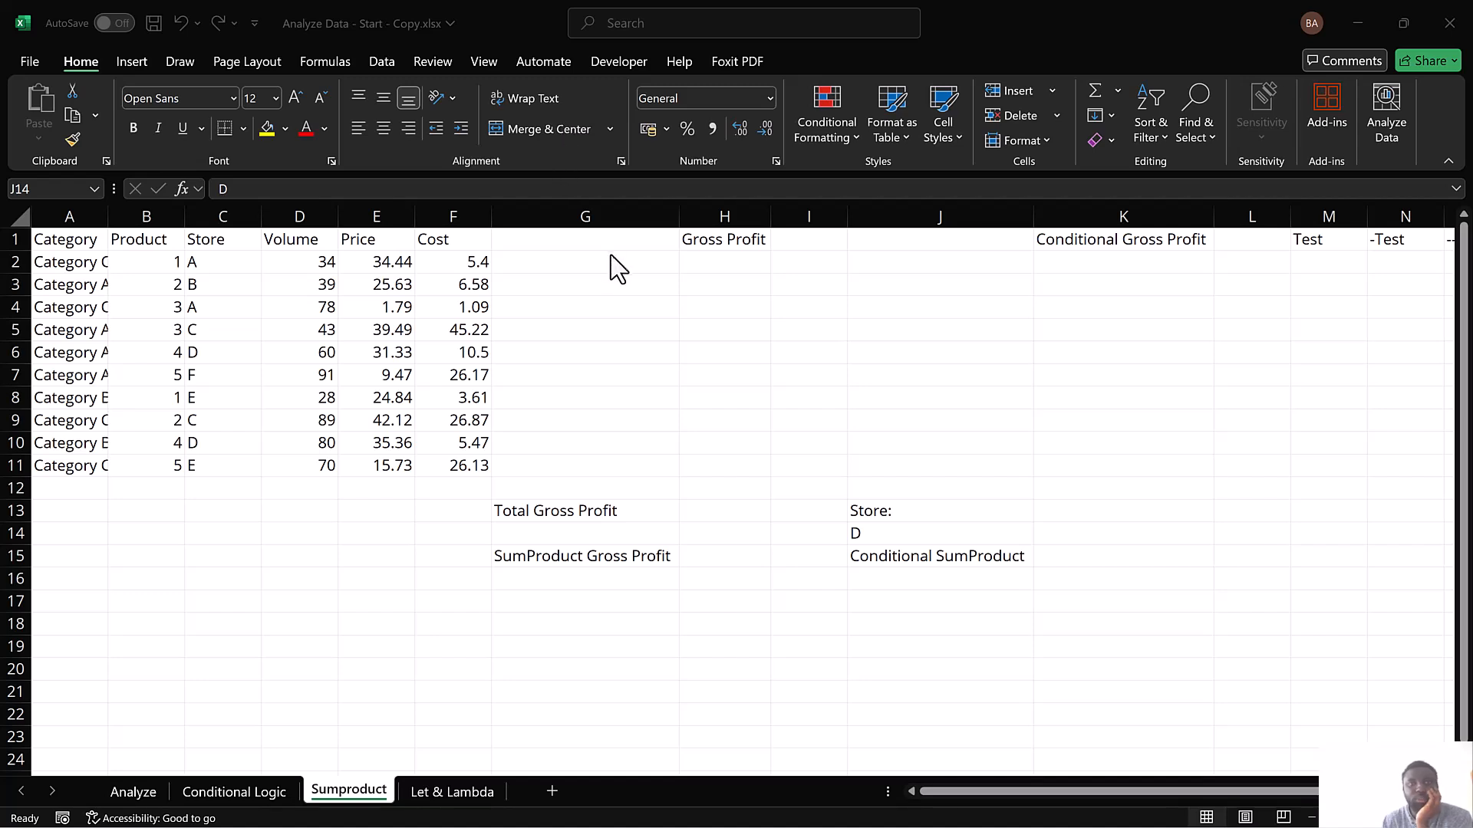
left_click(724, 256)
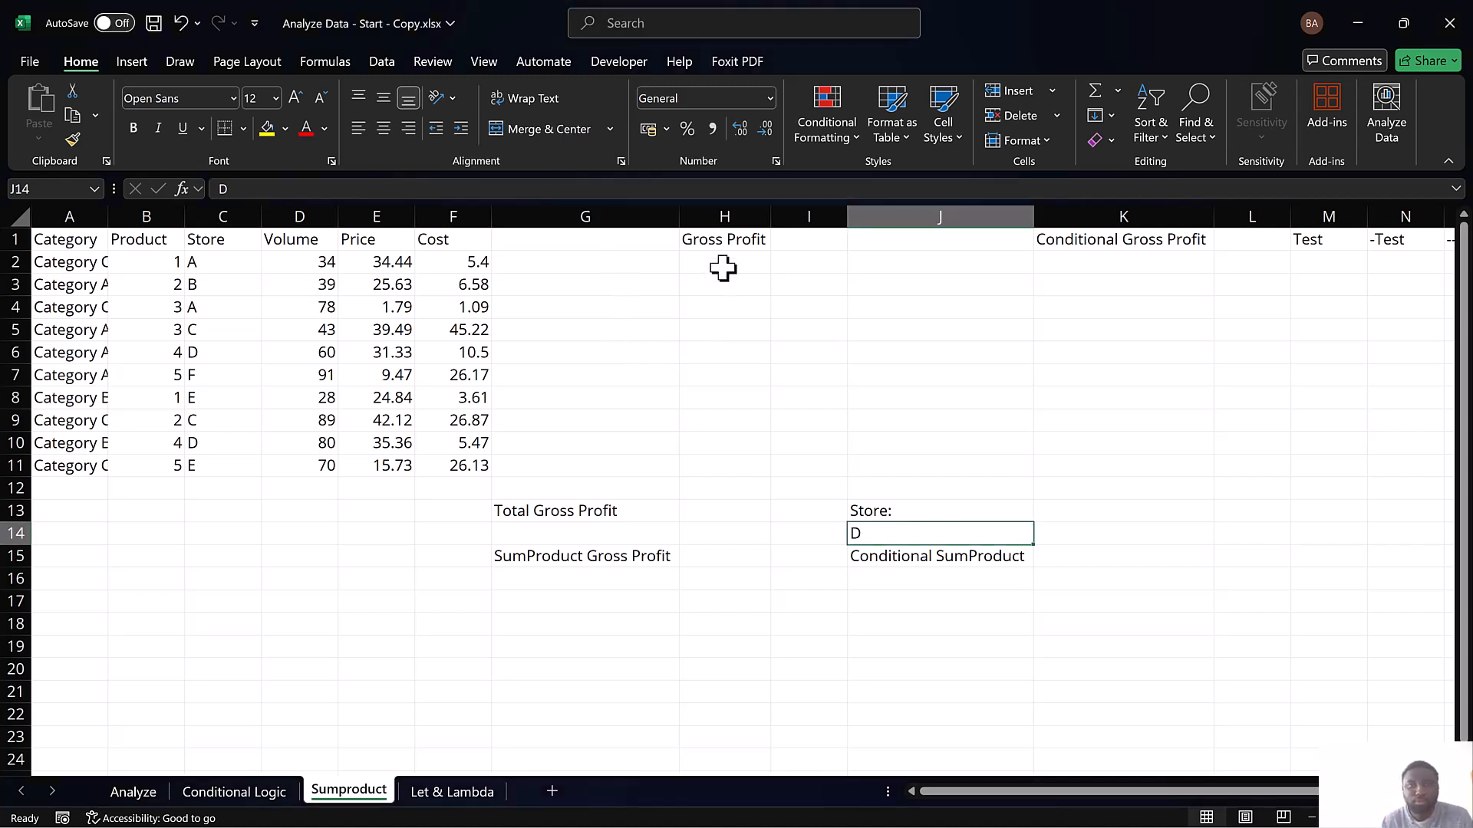
Calculate Gross Profit in H2 as volume times price with =D2*E2 and fill the formula down through H11
left_click(722, 265)
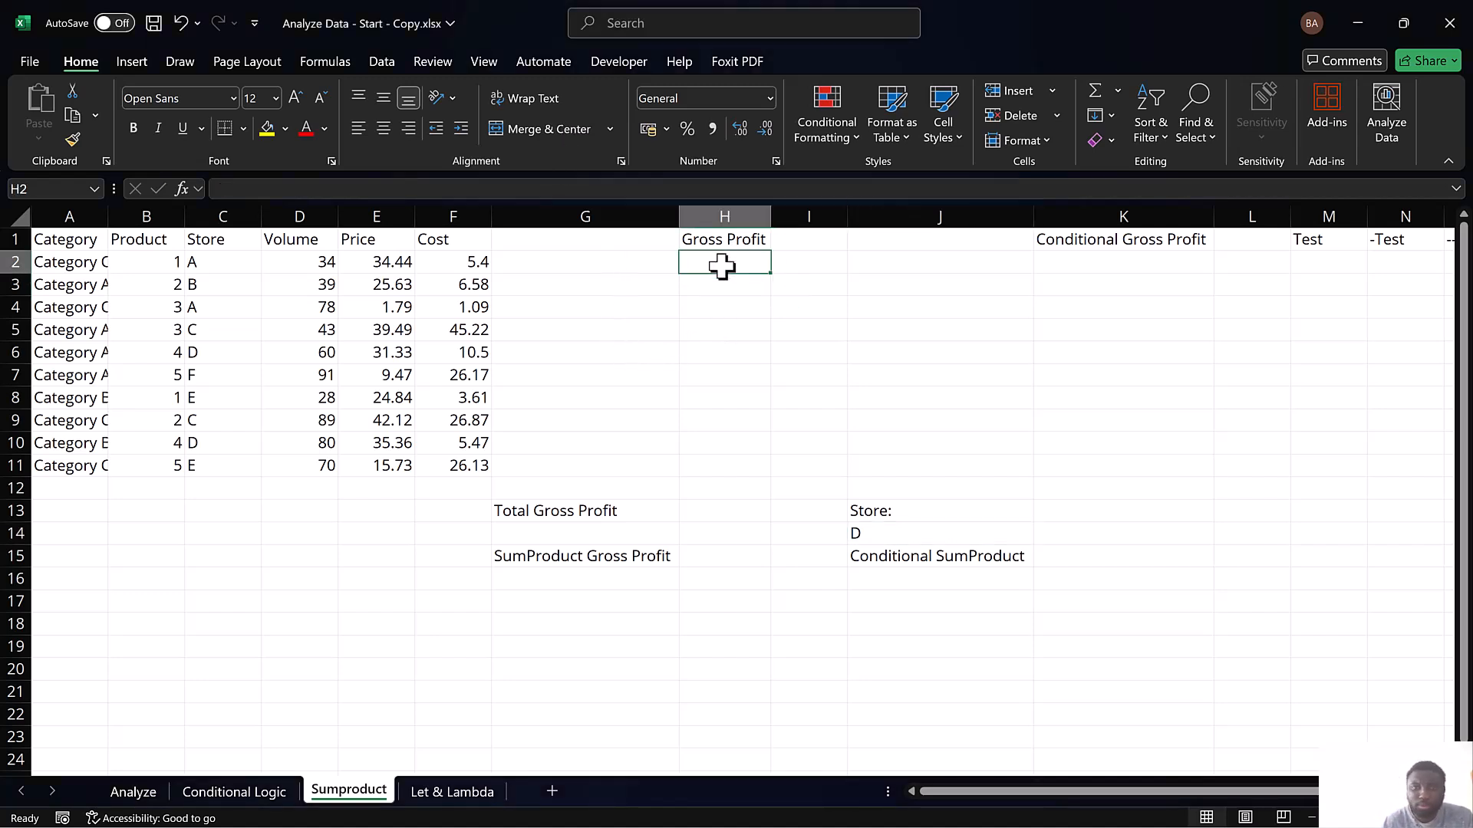
type("=")
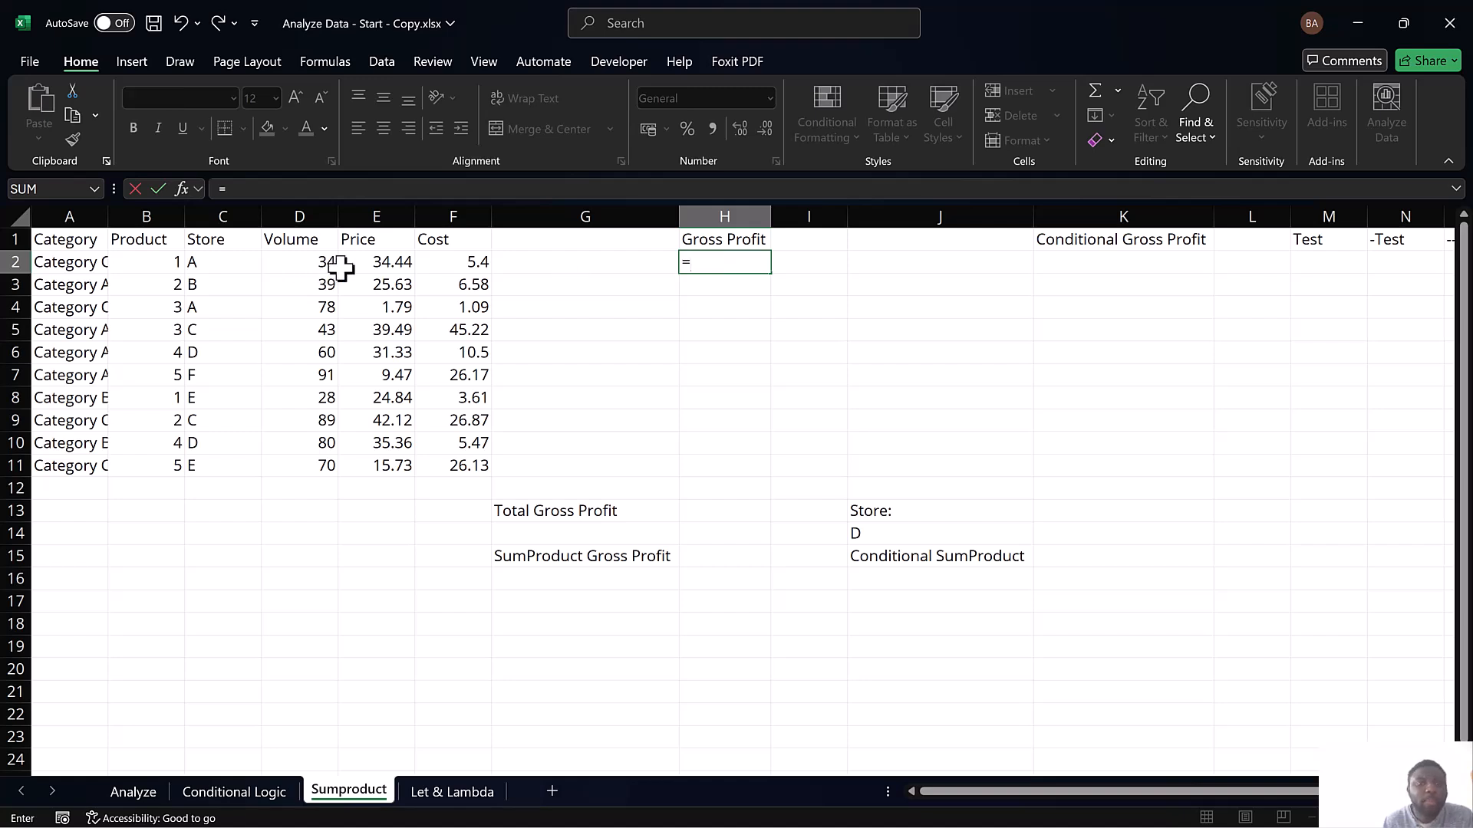
left_click(378, 263)
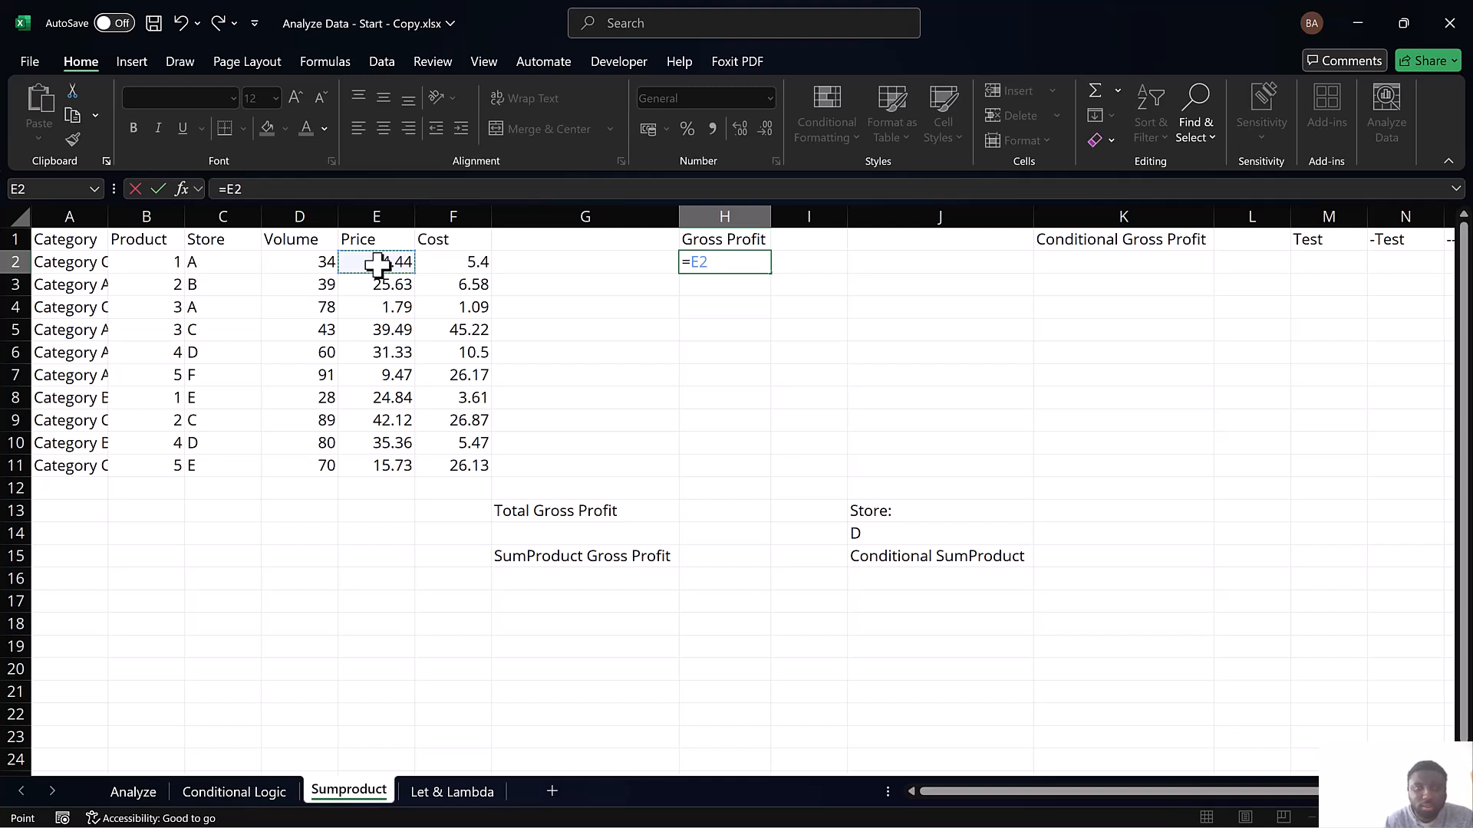
left_click(301, 261)
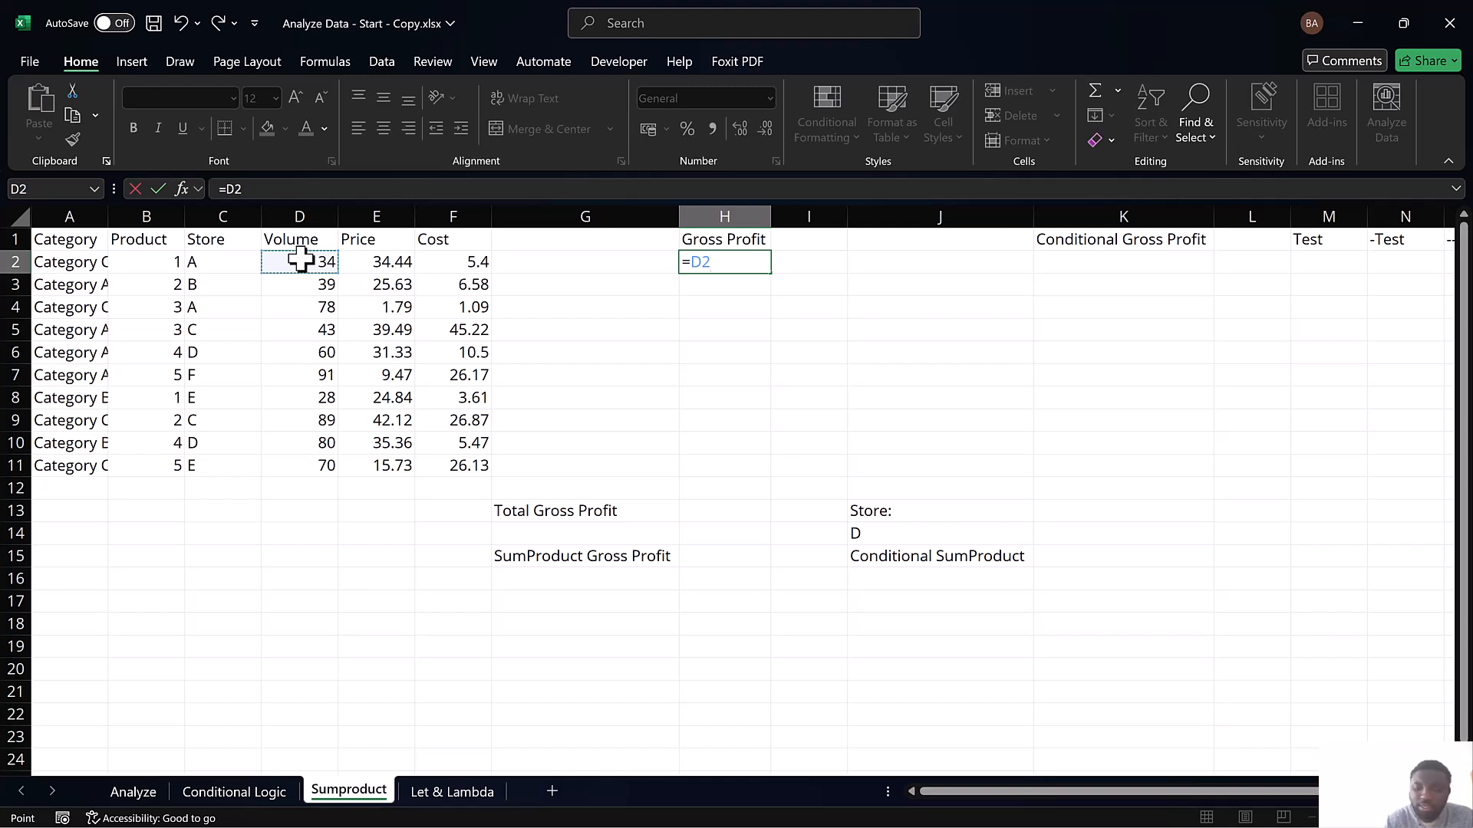
type("*")
left_click(375, 265)
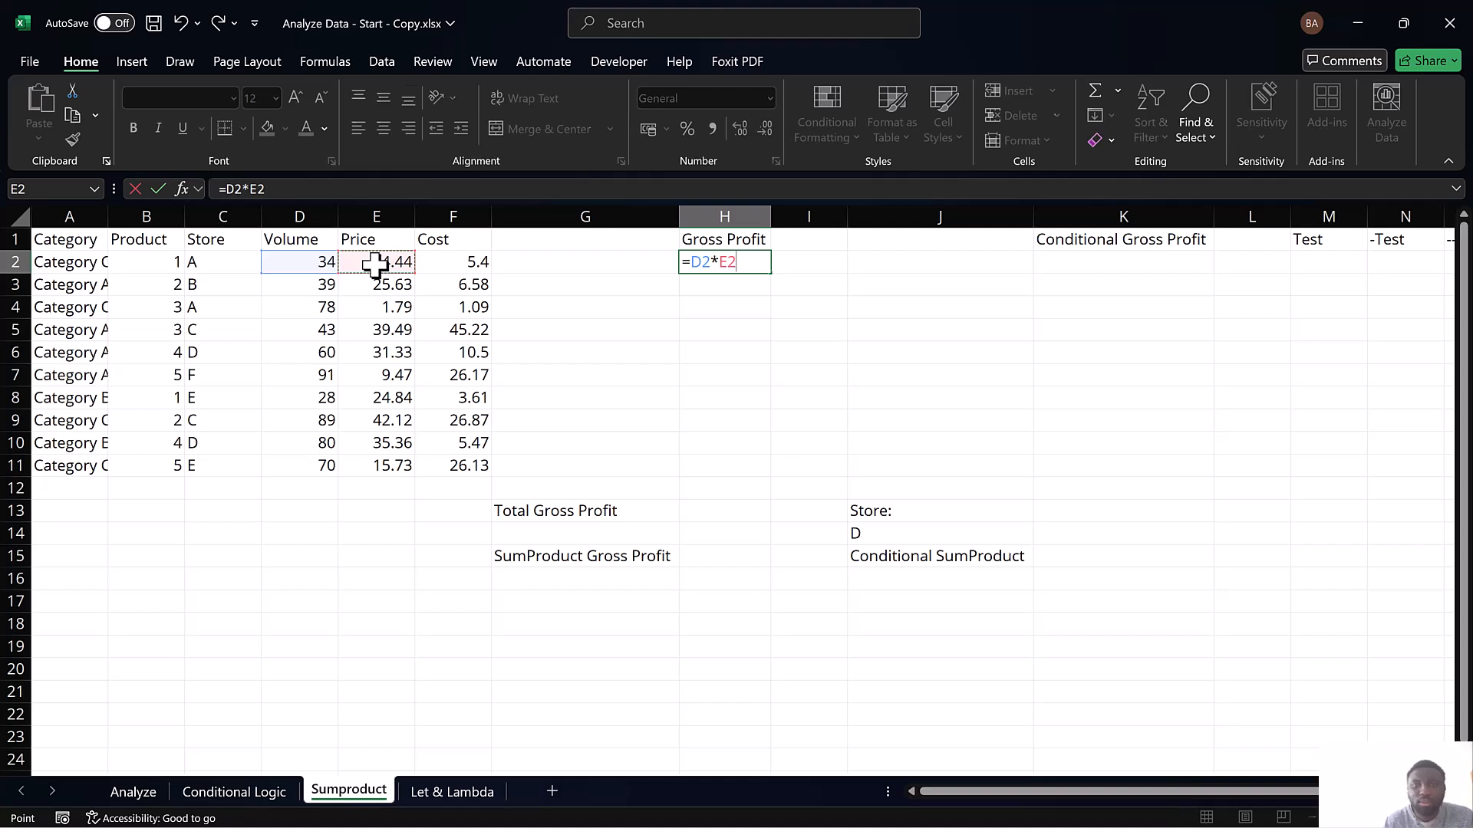
key("Return")
left_click_drag(739, 261, 737, 464)
key("ctrl+d")
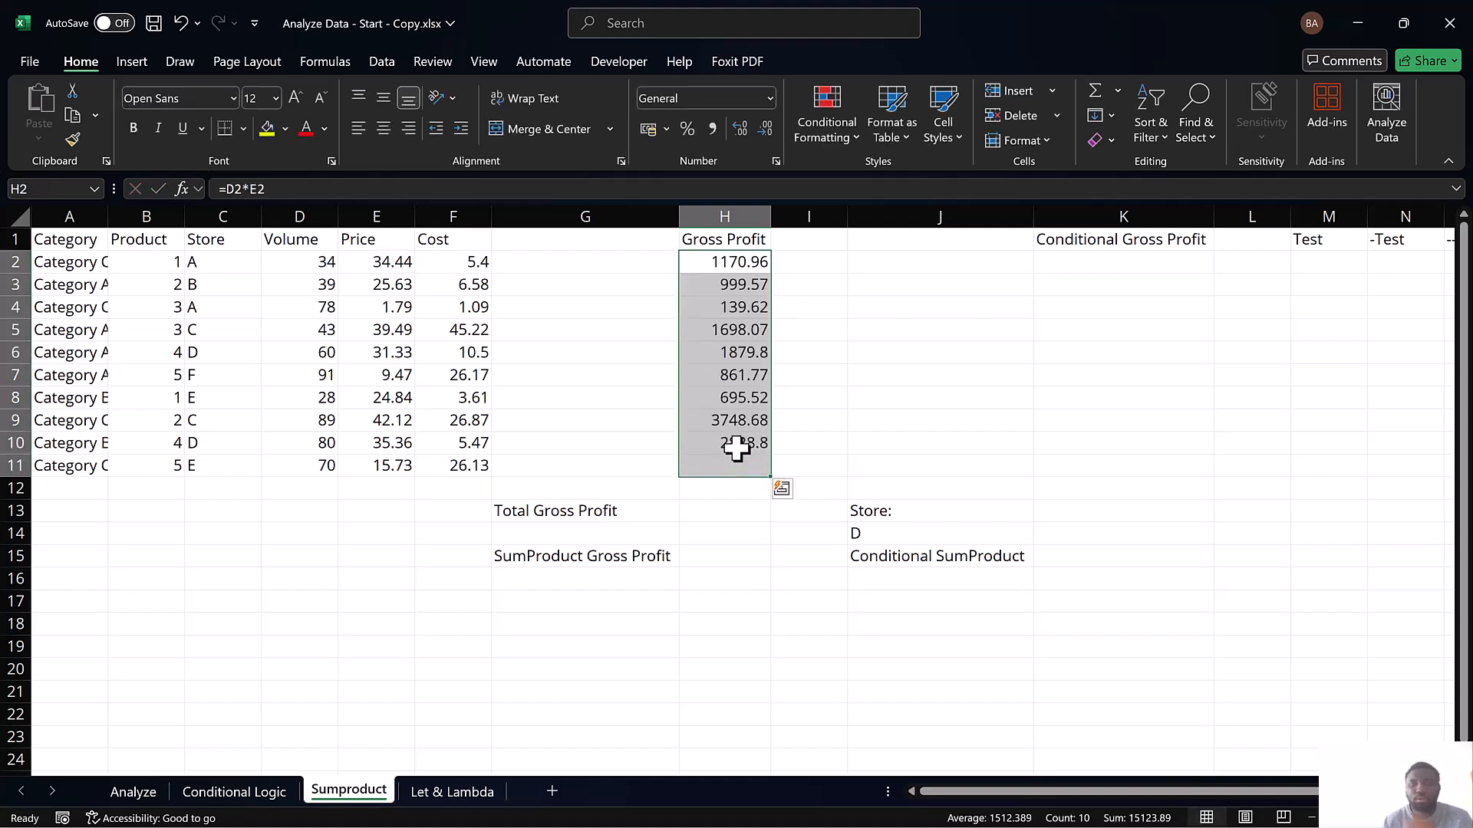
Enter a SUM formula for Total Gross Profit in H13 that adds up the Gross Profit column above
left_click(742, 505)
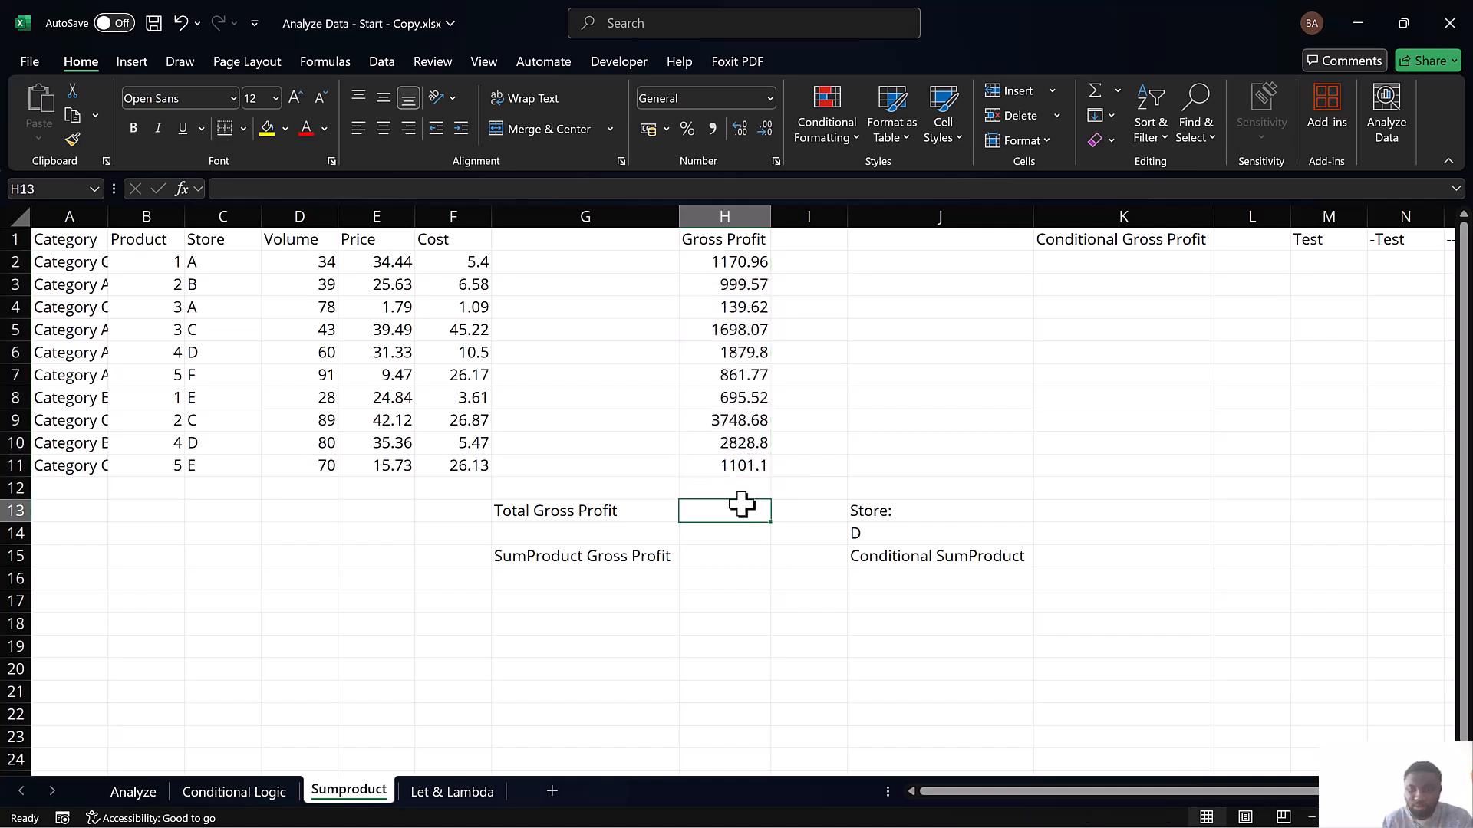
type("=")
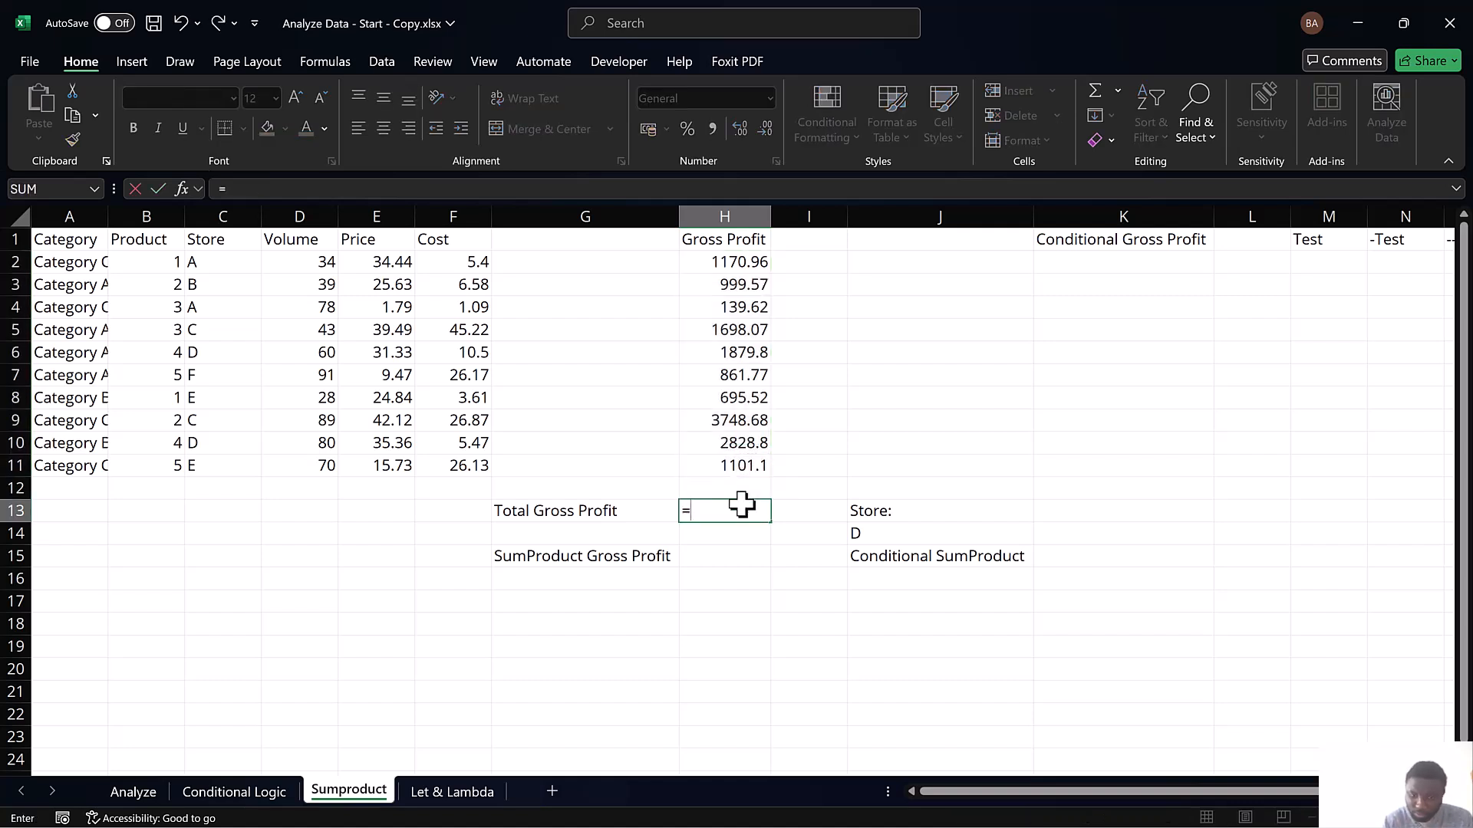
type("sum")
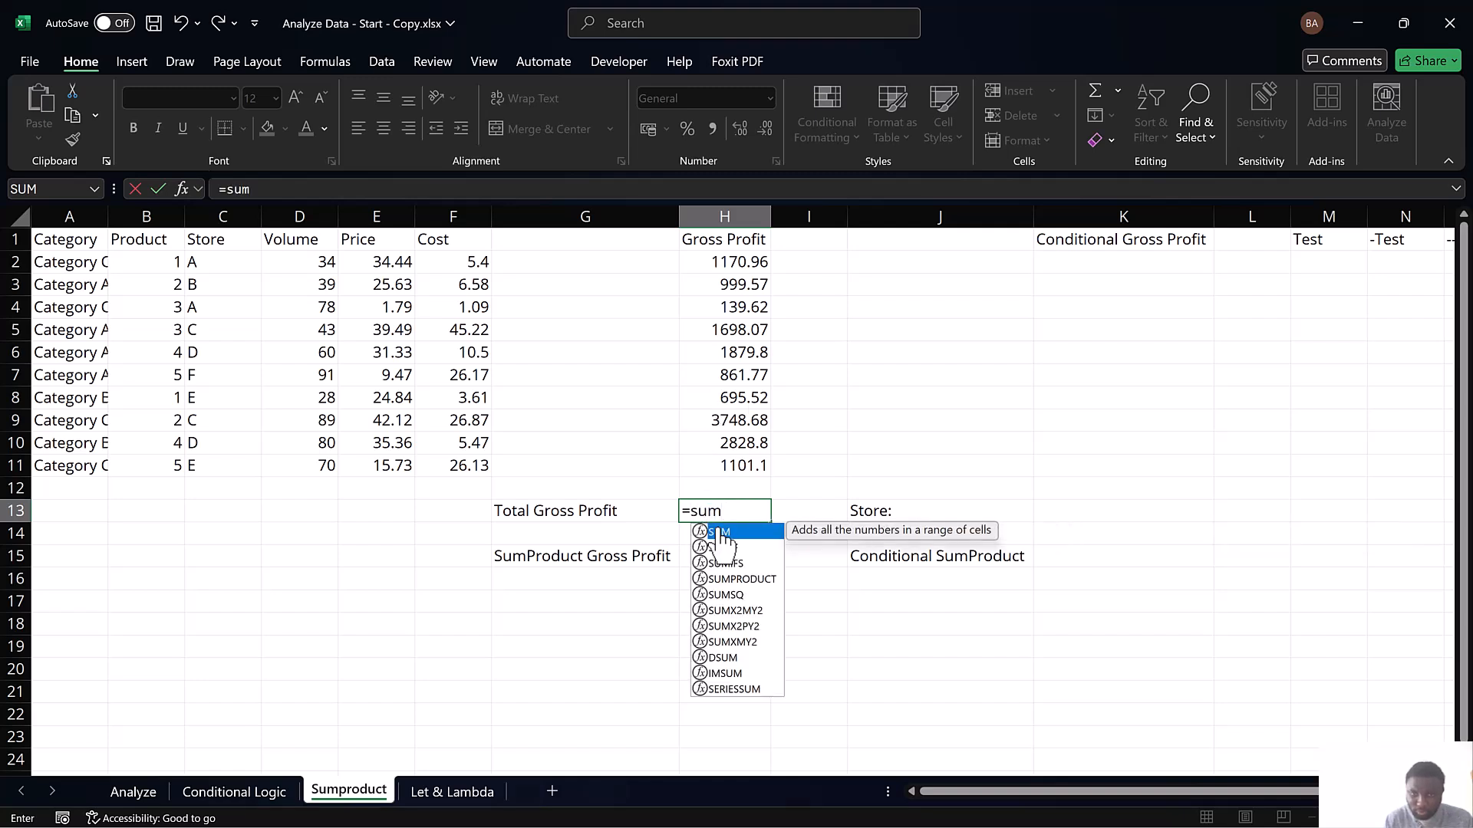
double_click(715, 533)
left_click_drag(743, 264, 741, 479)
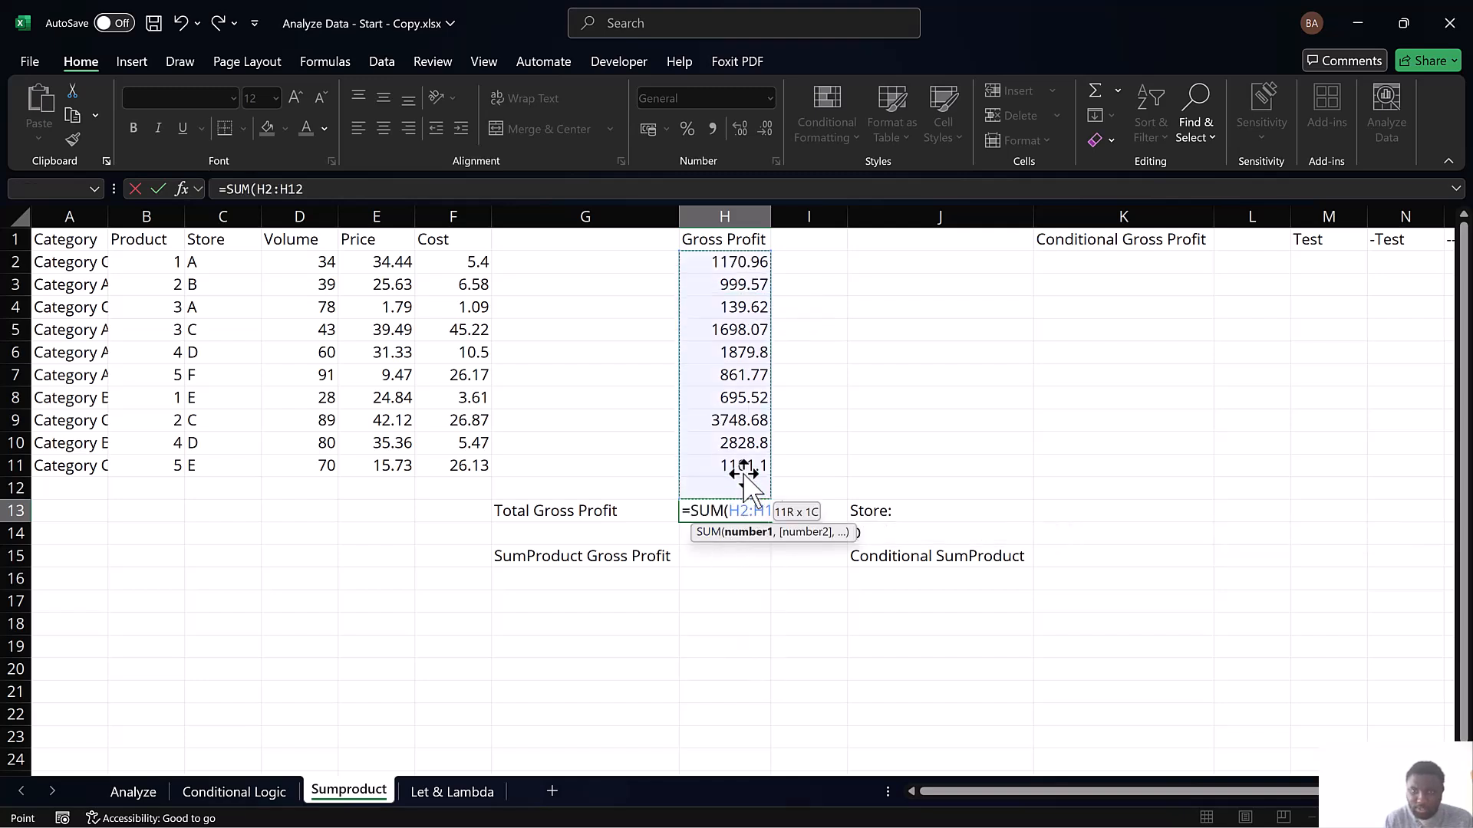
key("Return")
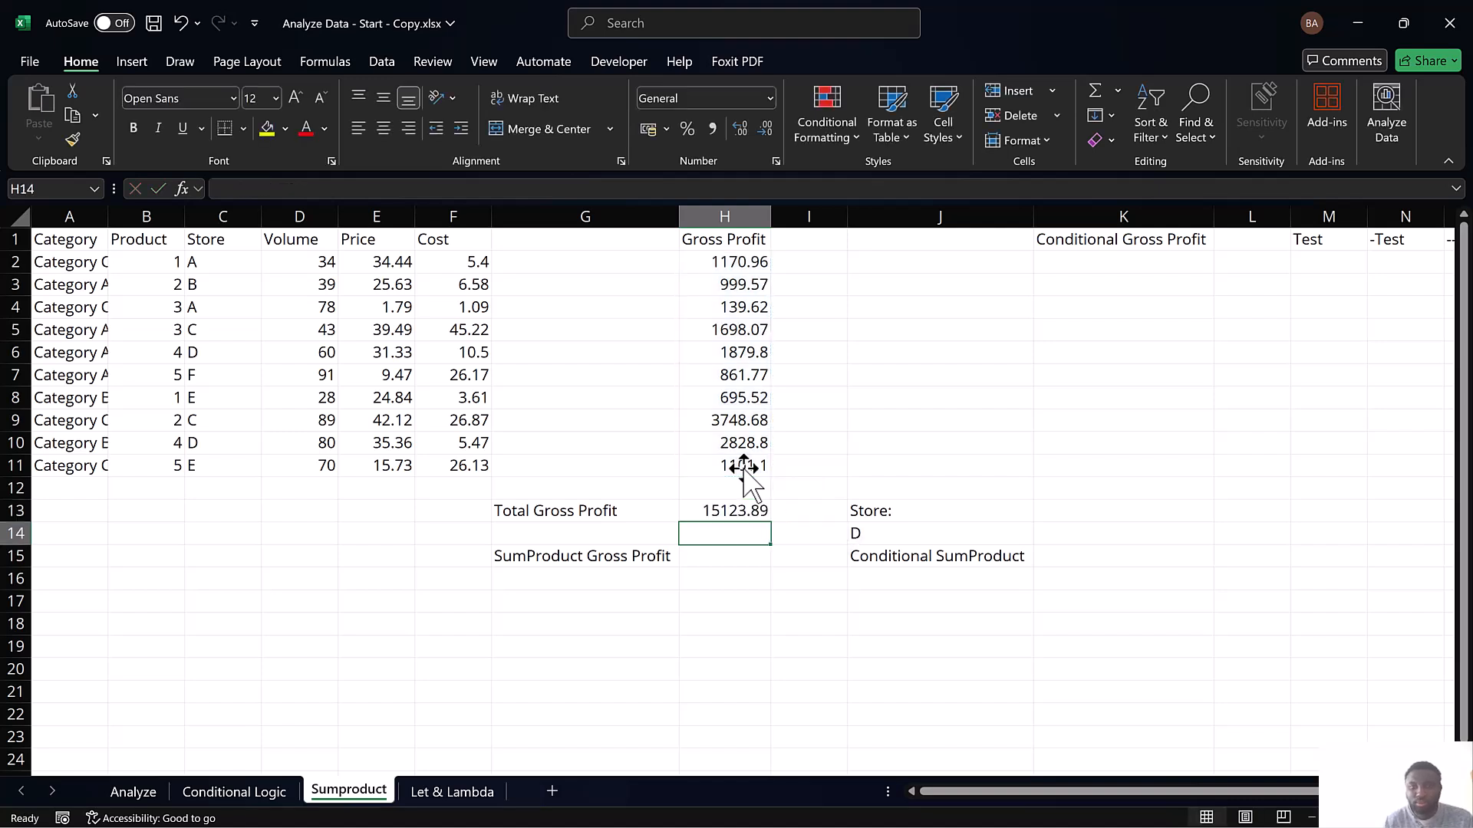
Enter a SUMPRODUCT formula for SumProduct Gross Profit in H15, using the Gross Profit values in column H
left_click(704, 560)
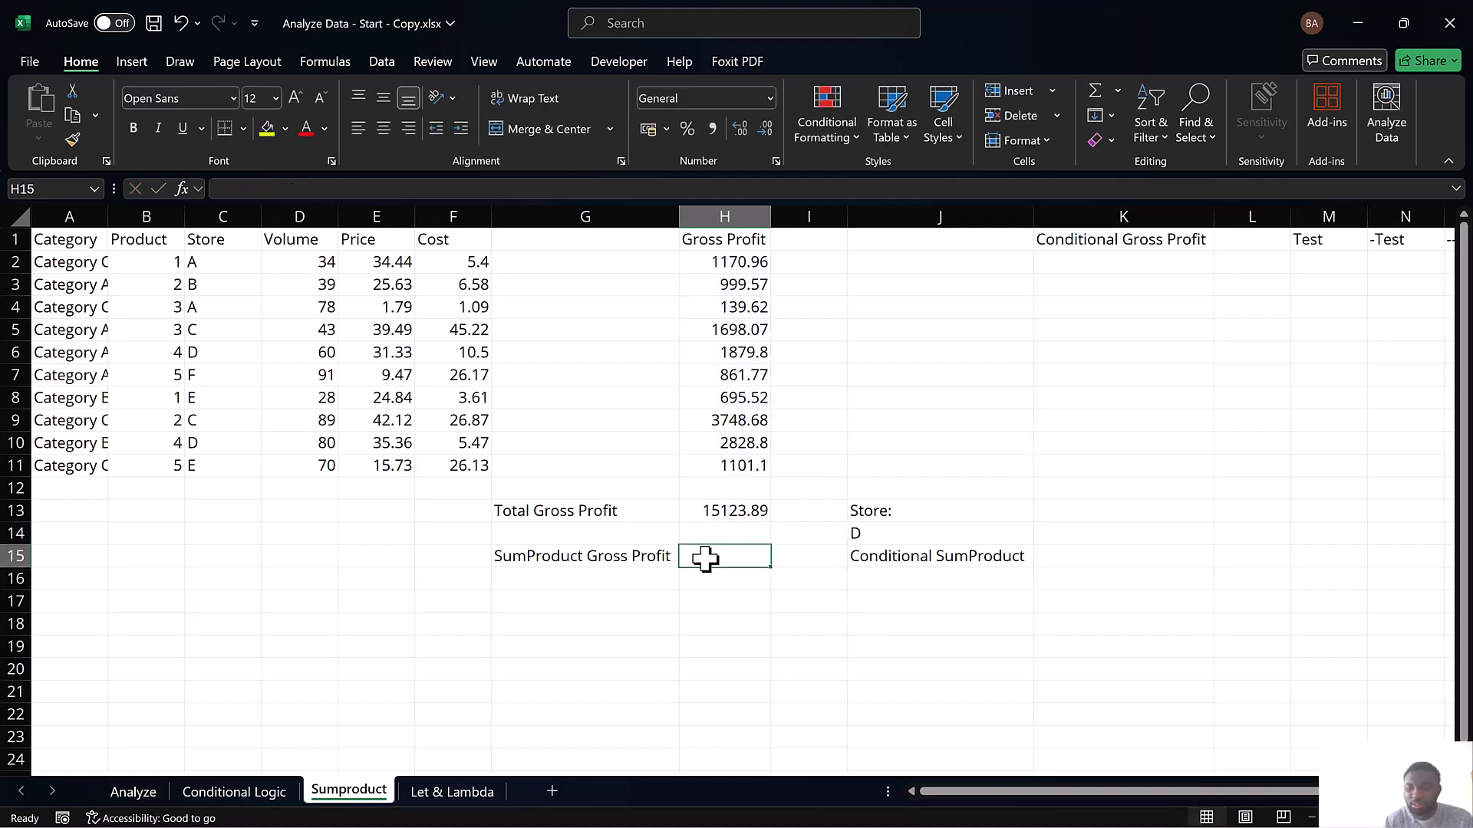
type("=sum")
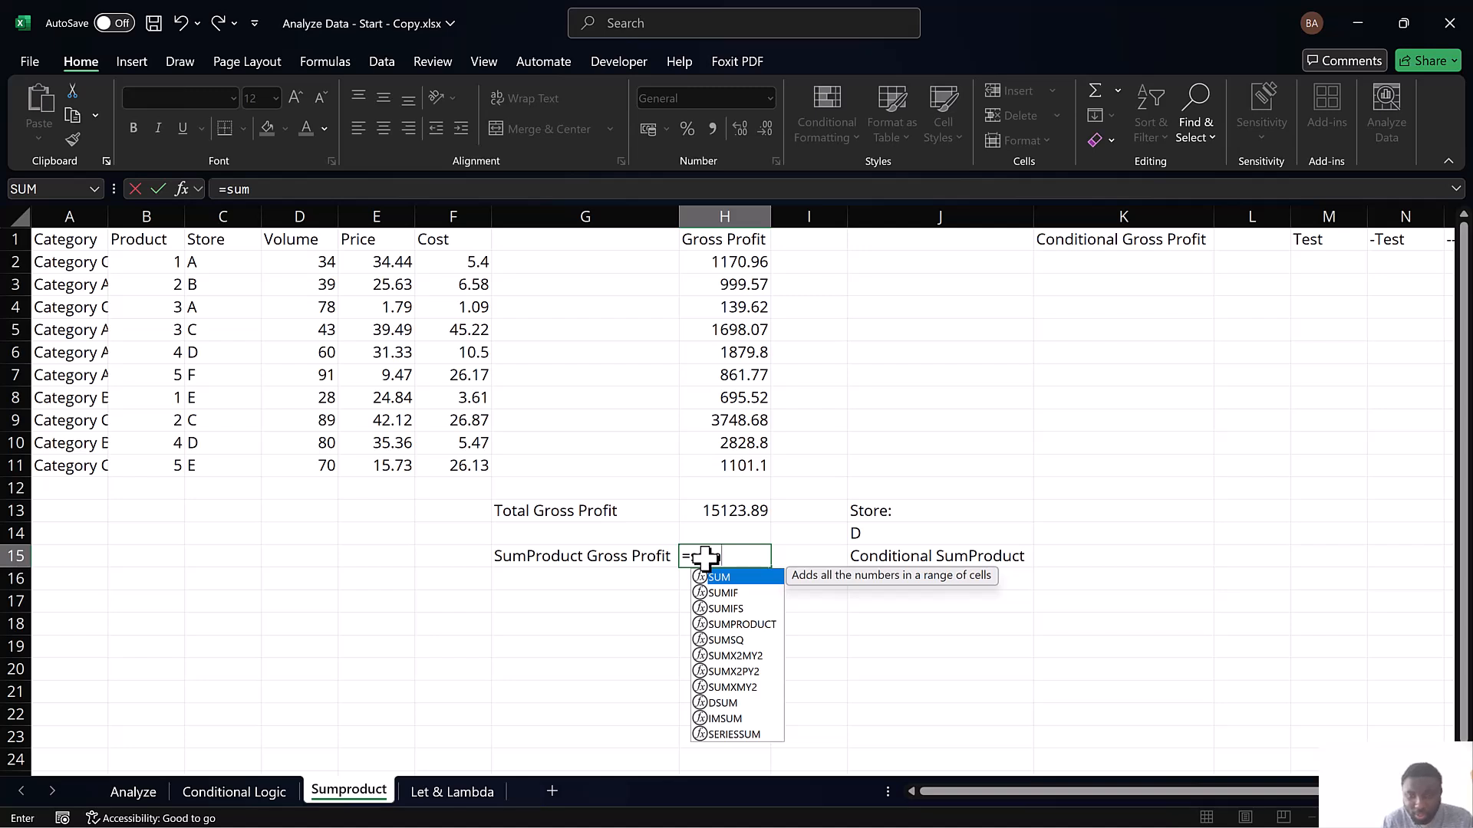
double_click(730, 625)
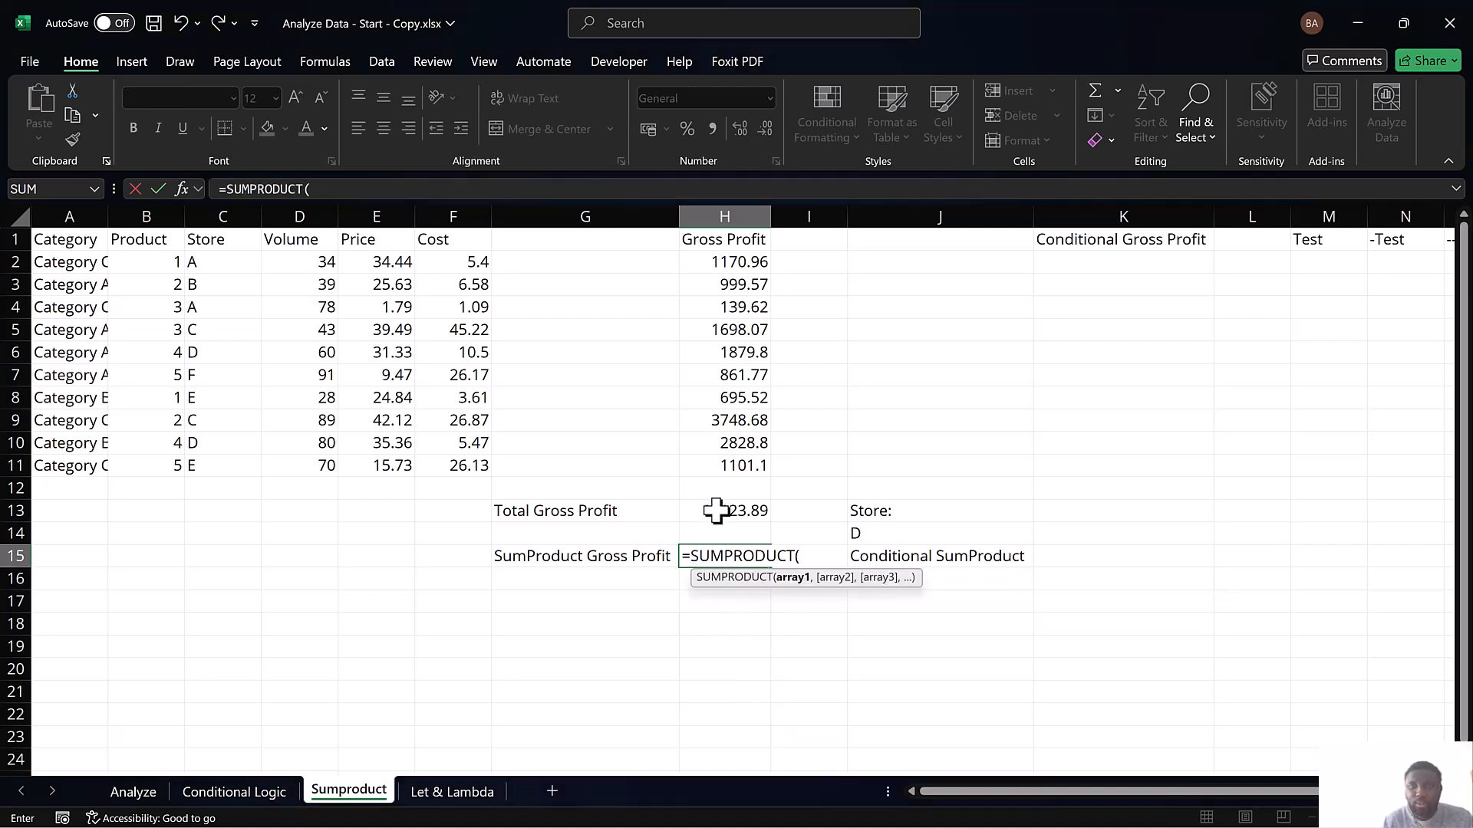
left_click_drag(747, 256, 742, 472)
key("Return")
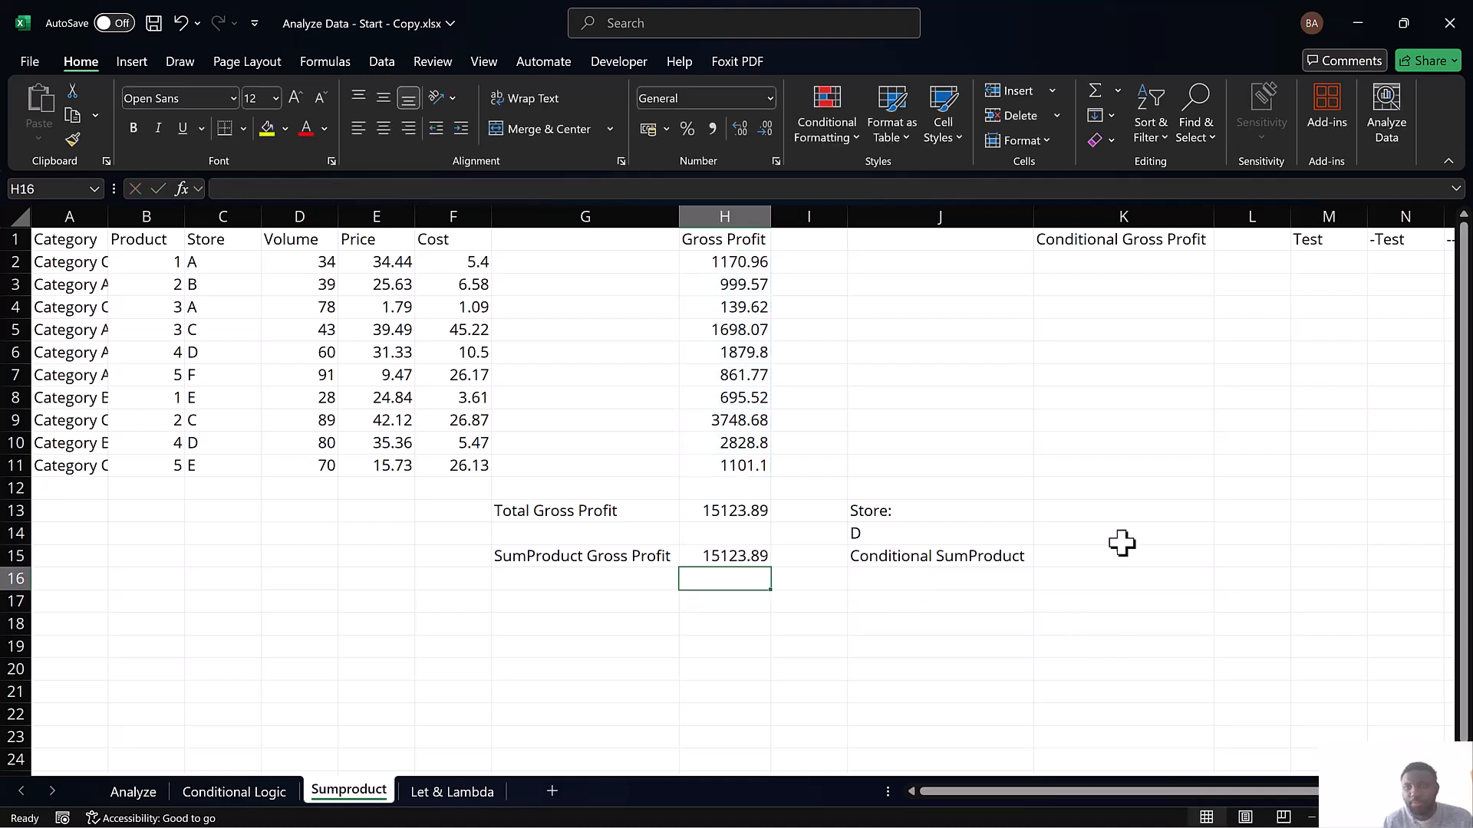
Start an IF formula for Conditional Gross Profit in K2 with the logical test C2=J14
left_click(1123, 270)
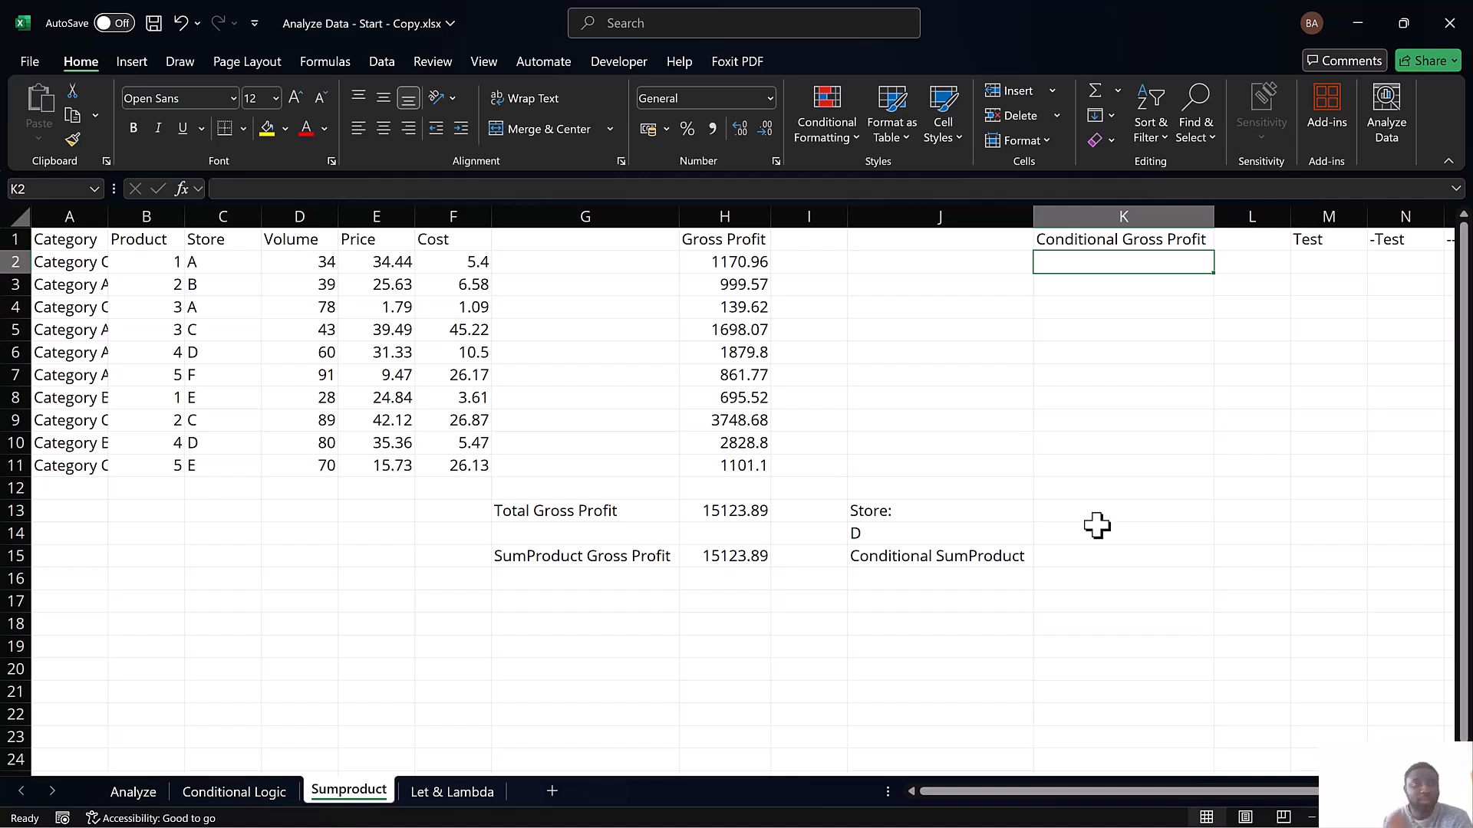
type("=if")
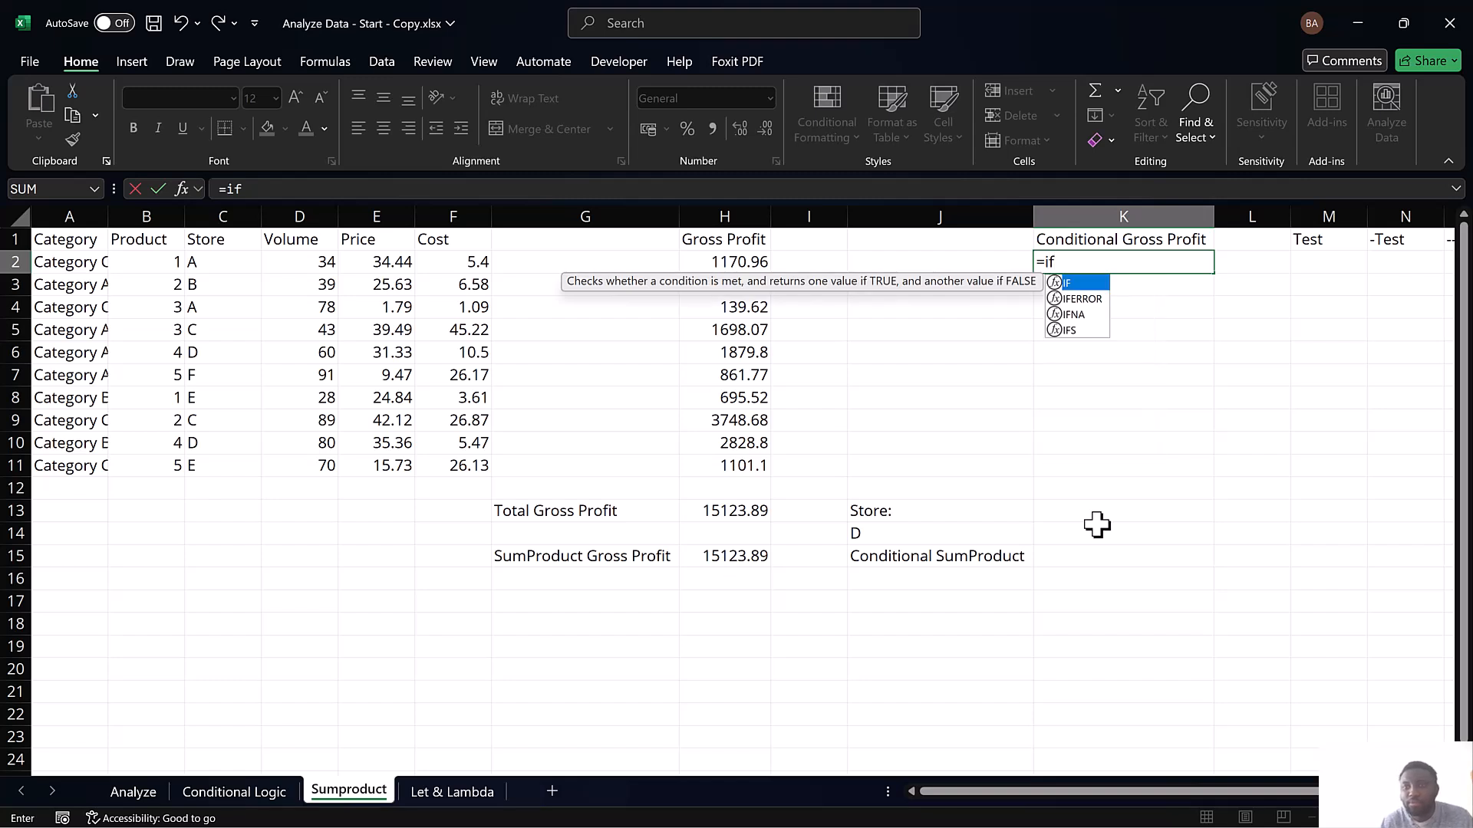
double_click(1074, 283)
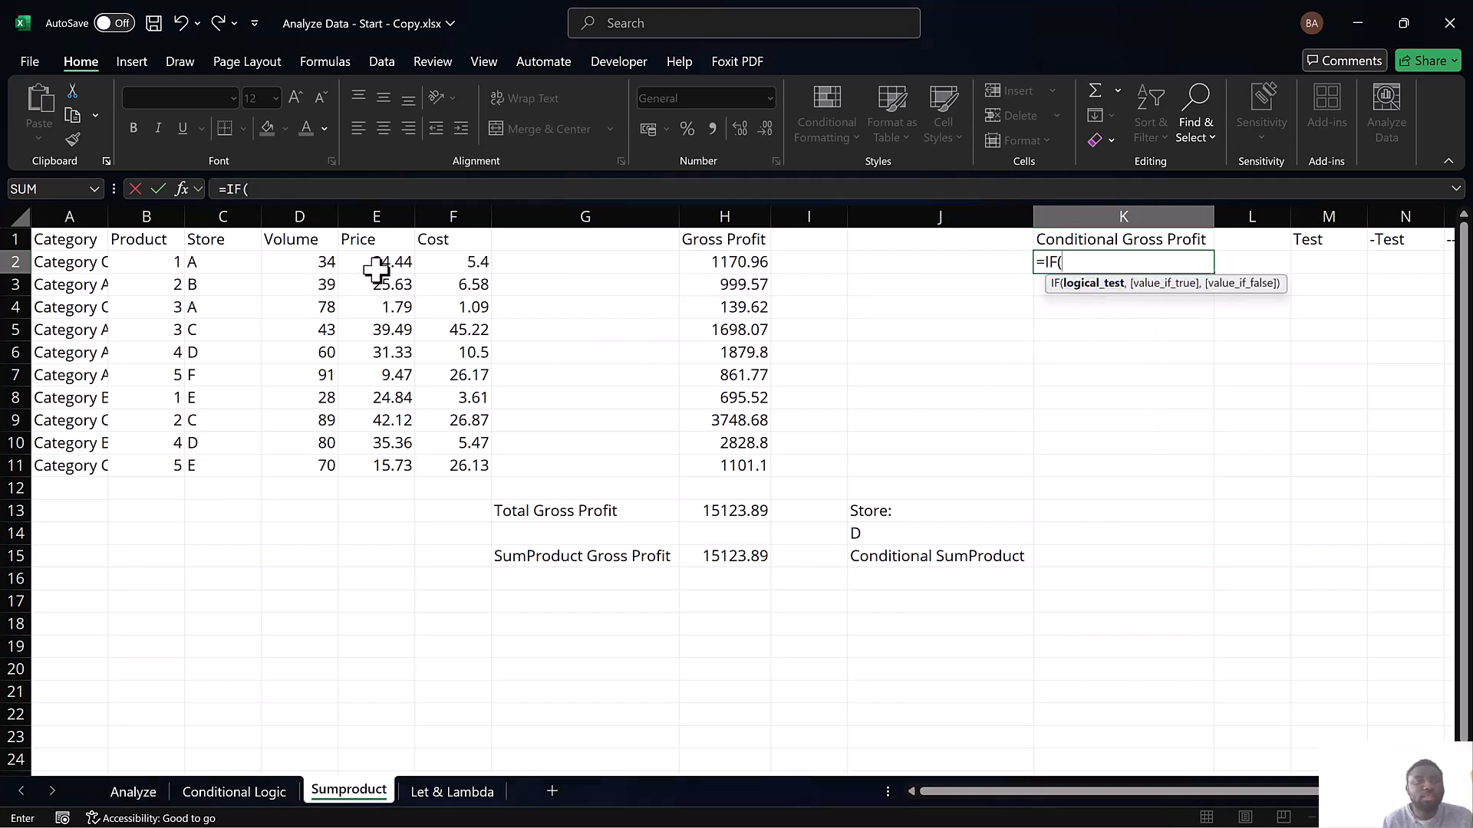
left_click(208, 263)
type("=")
left_click(869, 534)
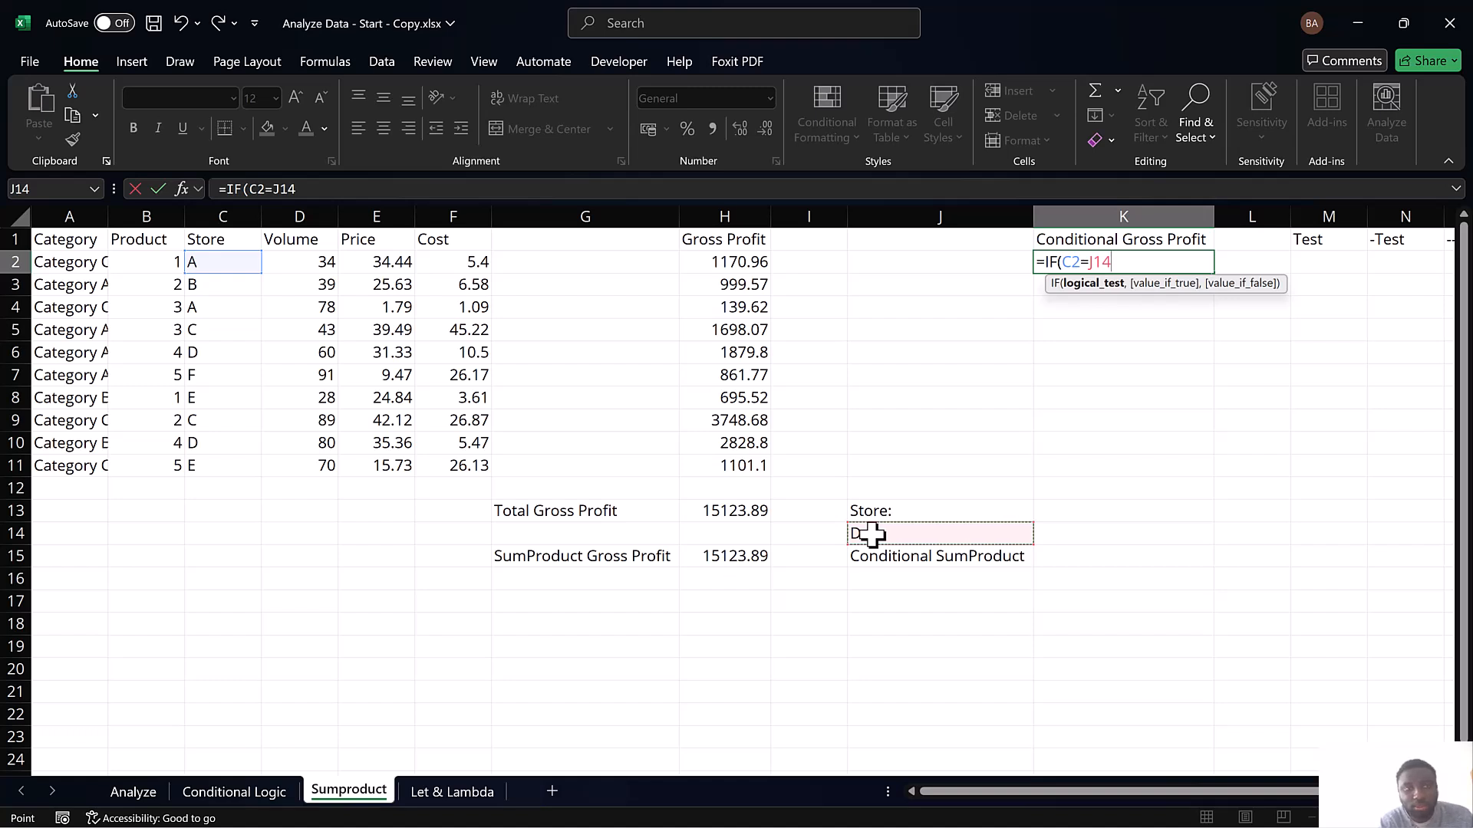
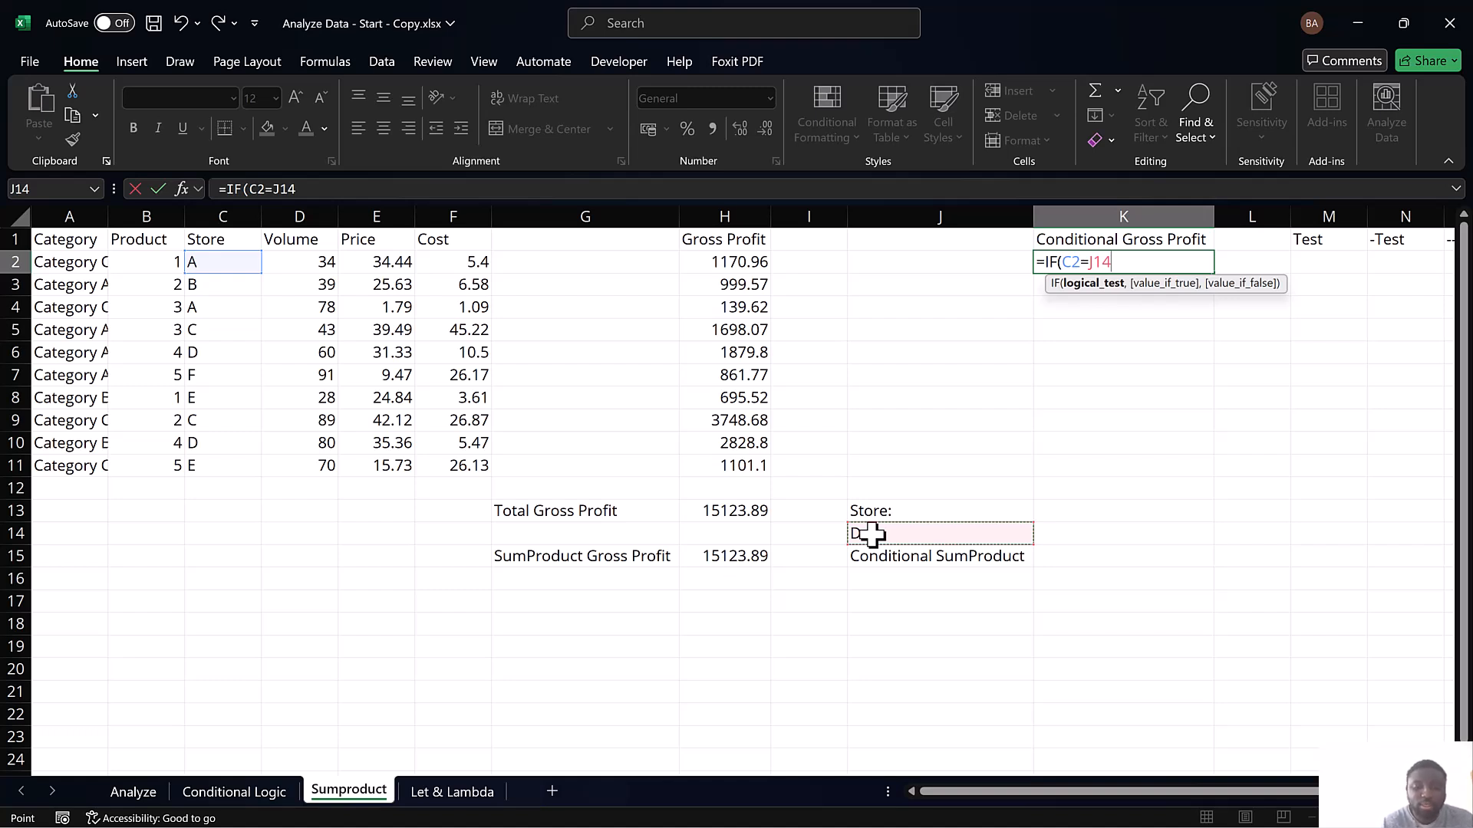
Complete the Conditional Gross Profit formula in K2 as =IF(C2=$J$14,D2*E2,"") and fill it down through K11
key("F4")
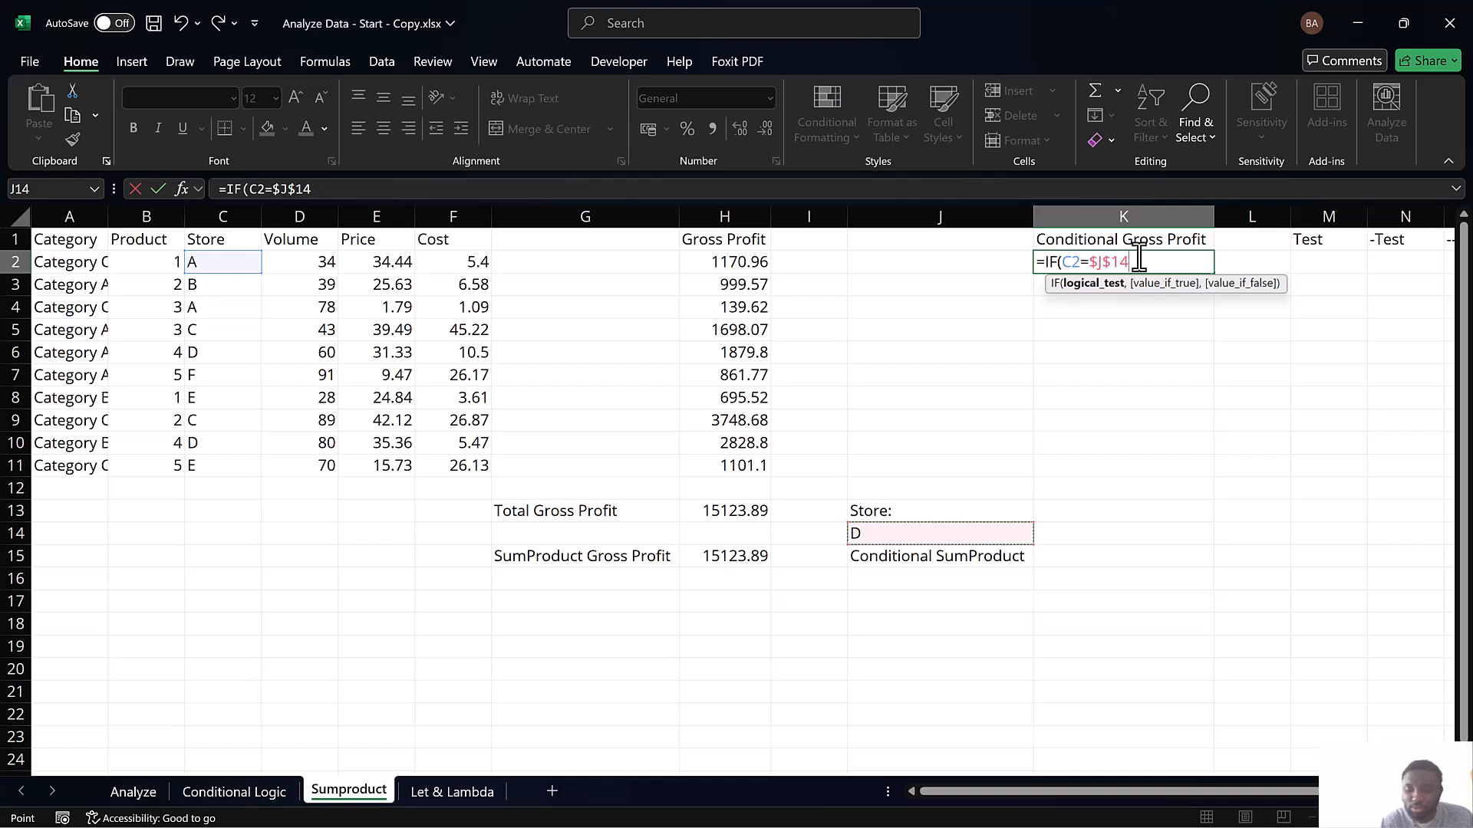
type(",")
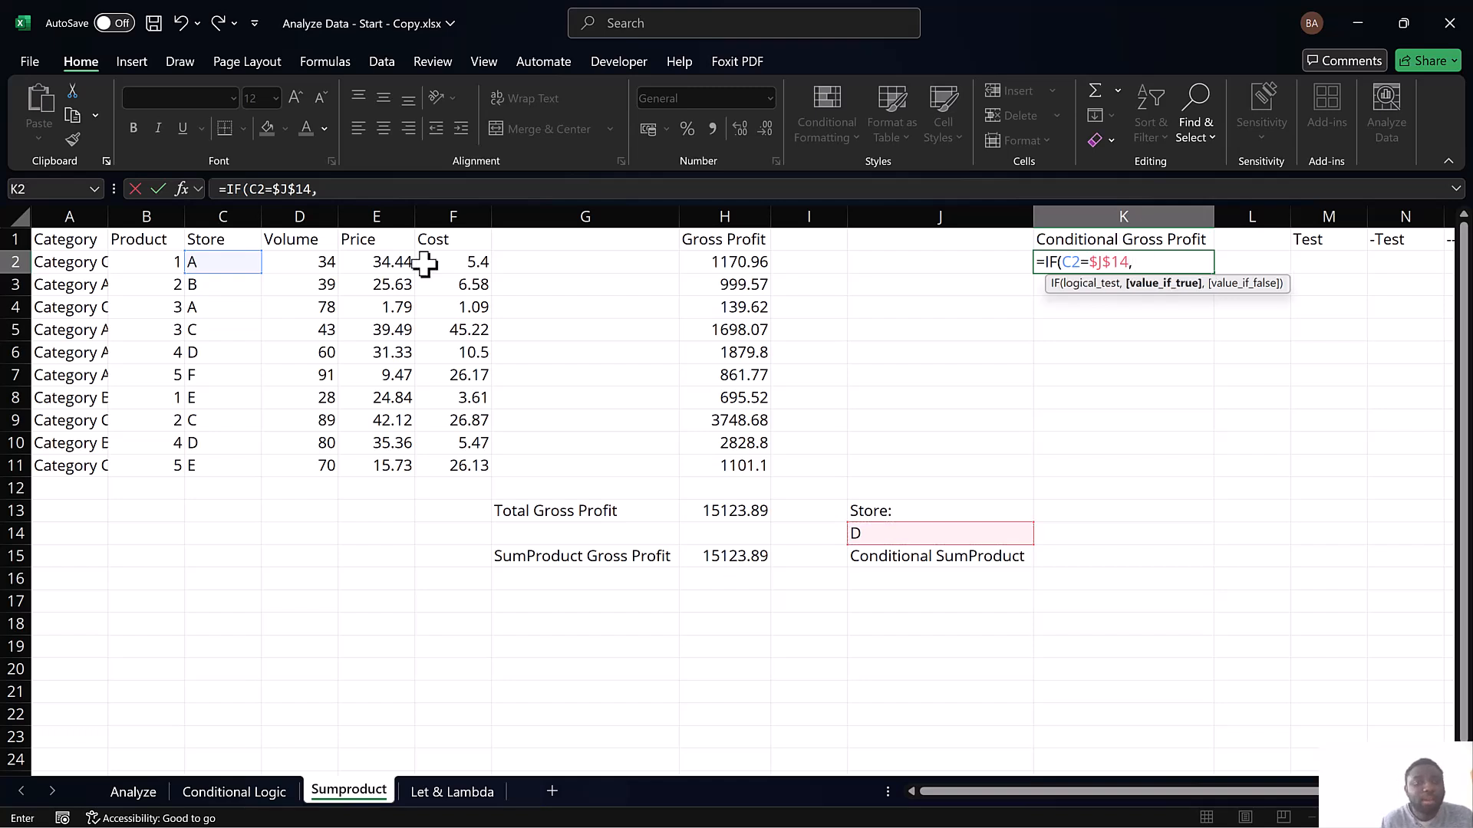
left_click(308, 263)
type("*")
left_click(374, 259)
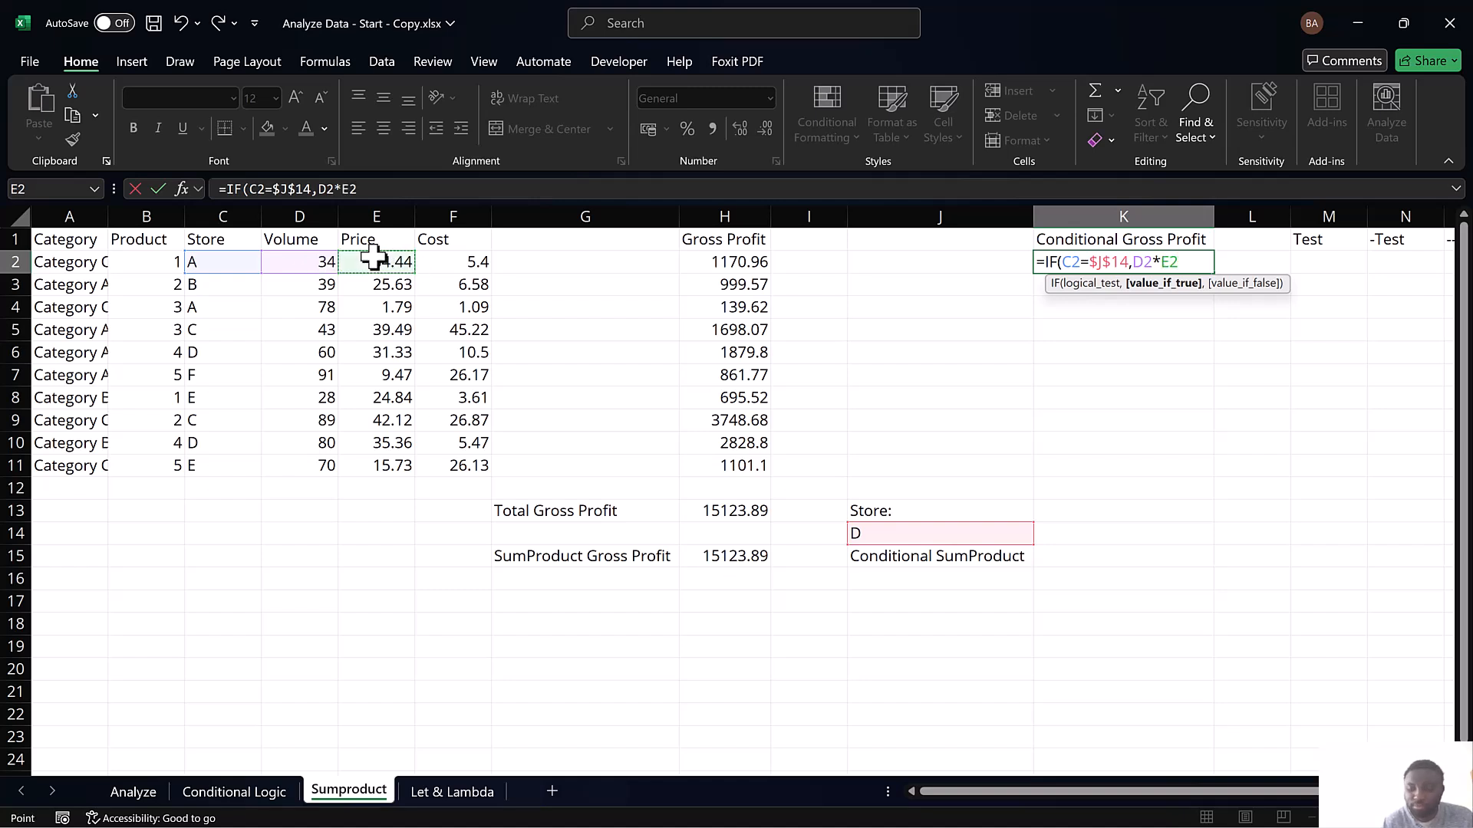
type(",")
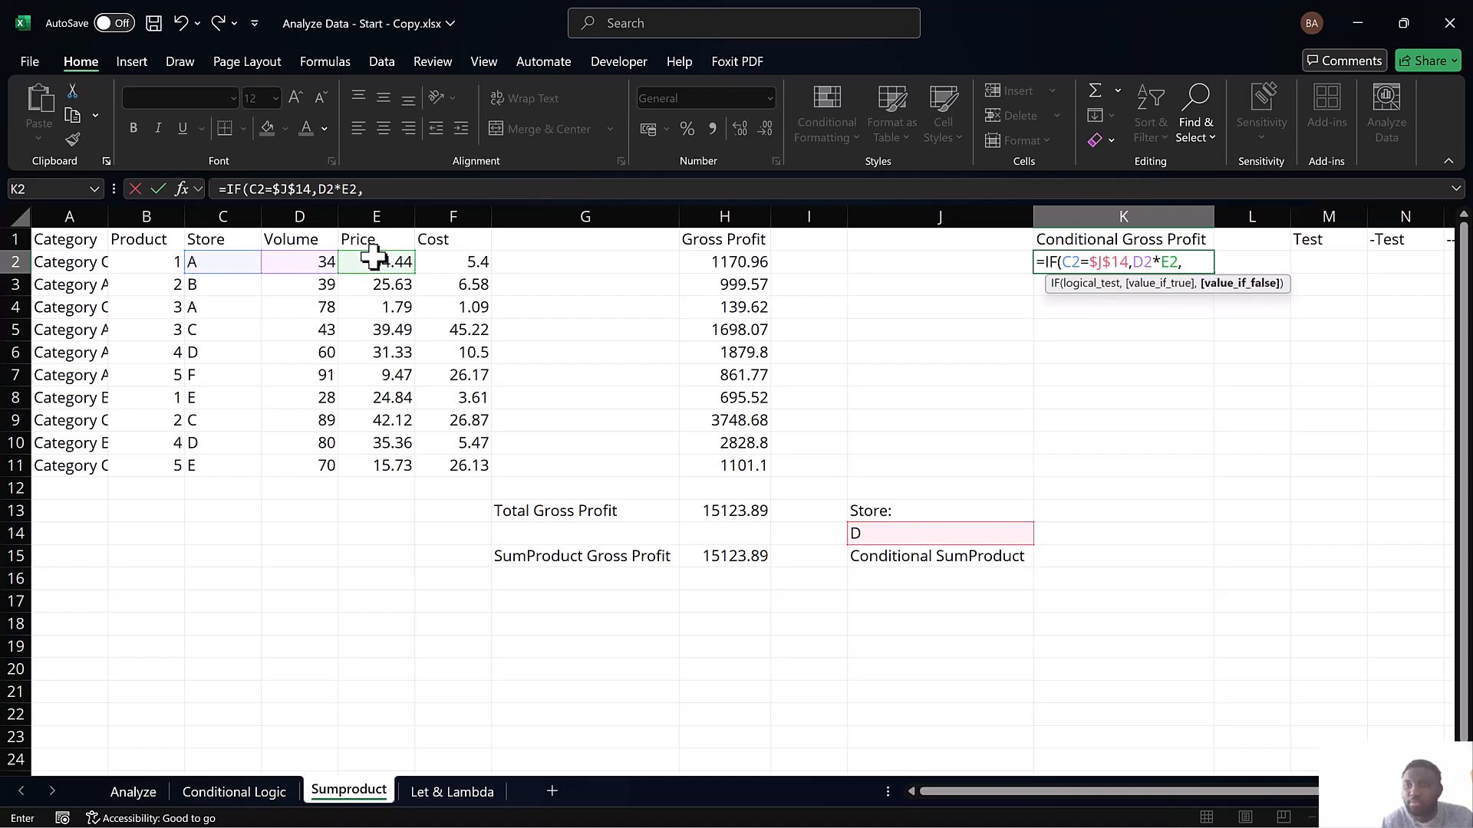
type("\"\")")
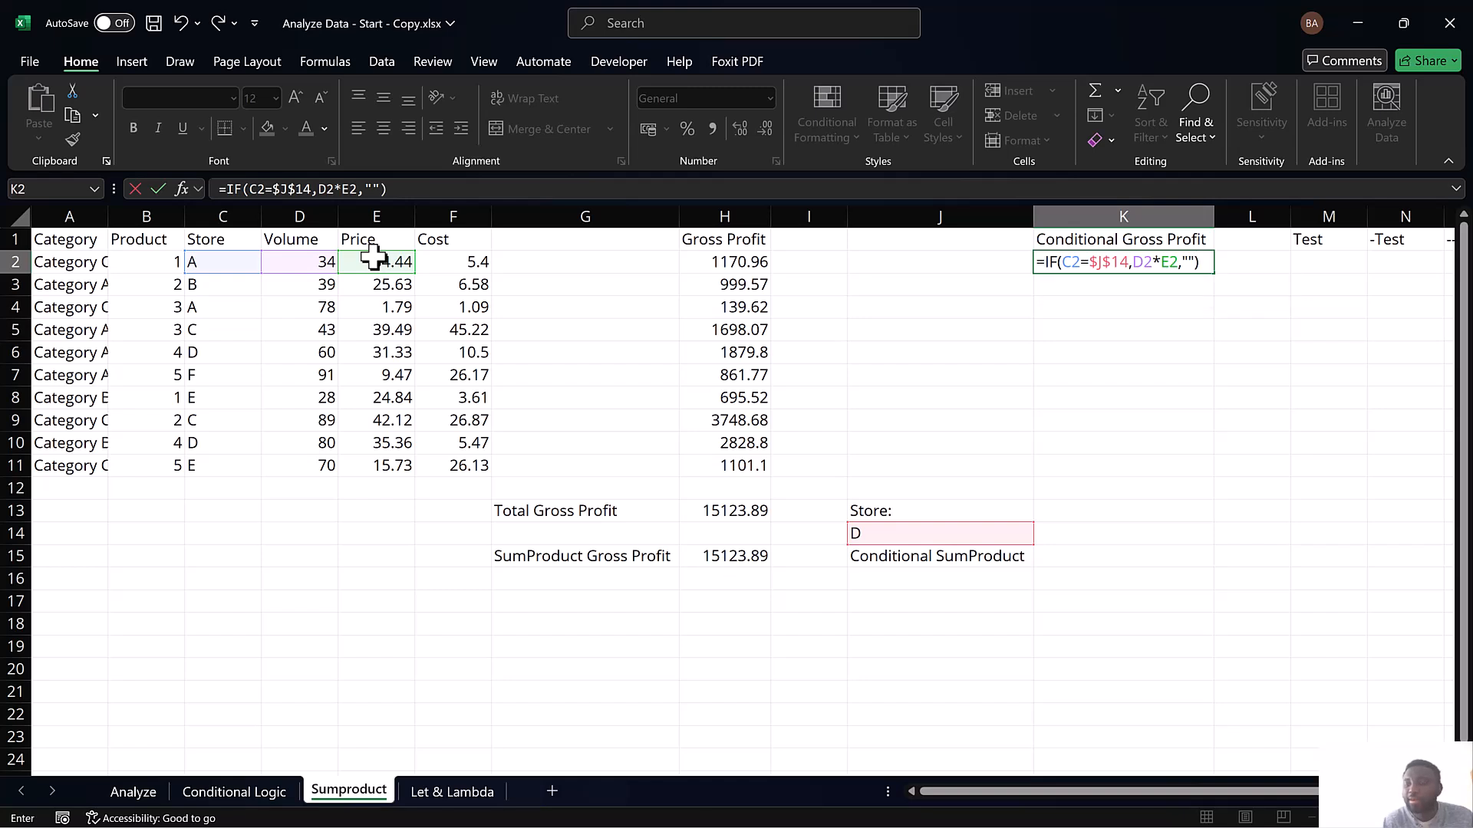
key("Return")
left_click_drag(1072, 256, 1118, 471)
key("ctrl+d")
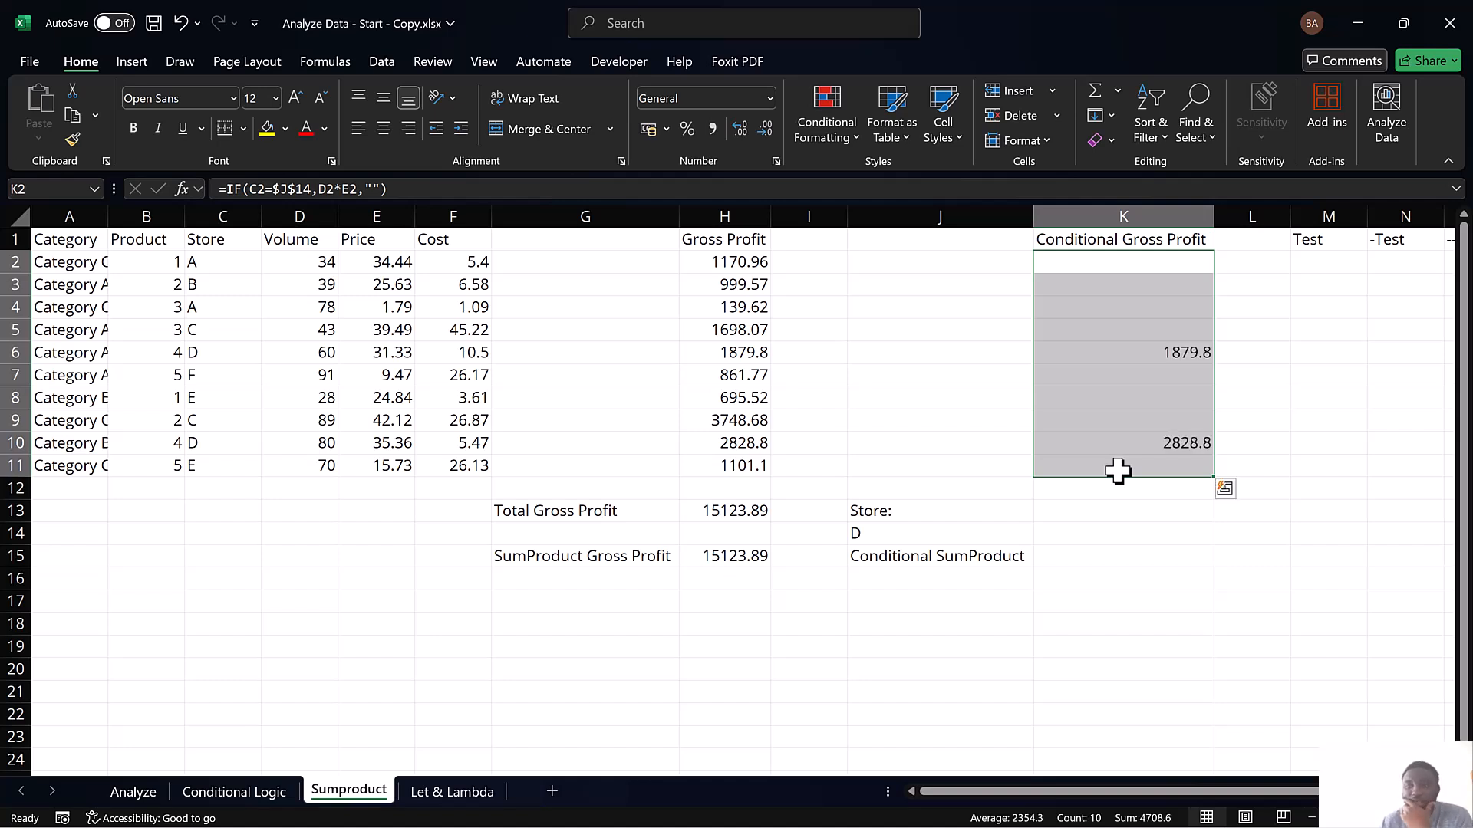
Enter a SUM formula in K13 that totals the Conditional Gross Profit values in K2:K11
left_click(1114, 509)
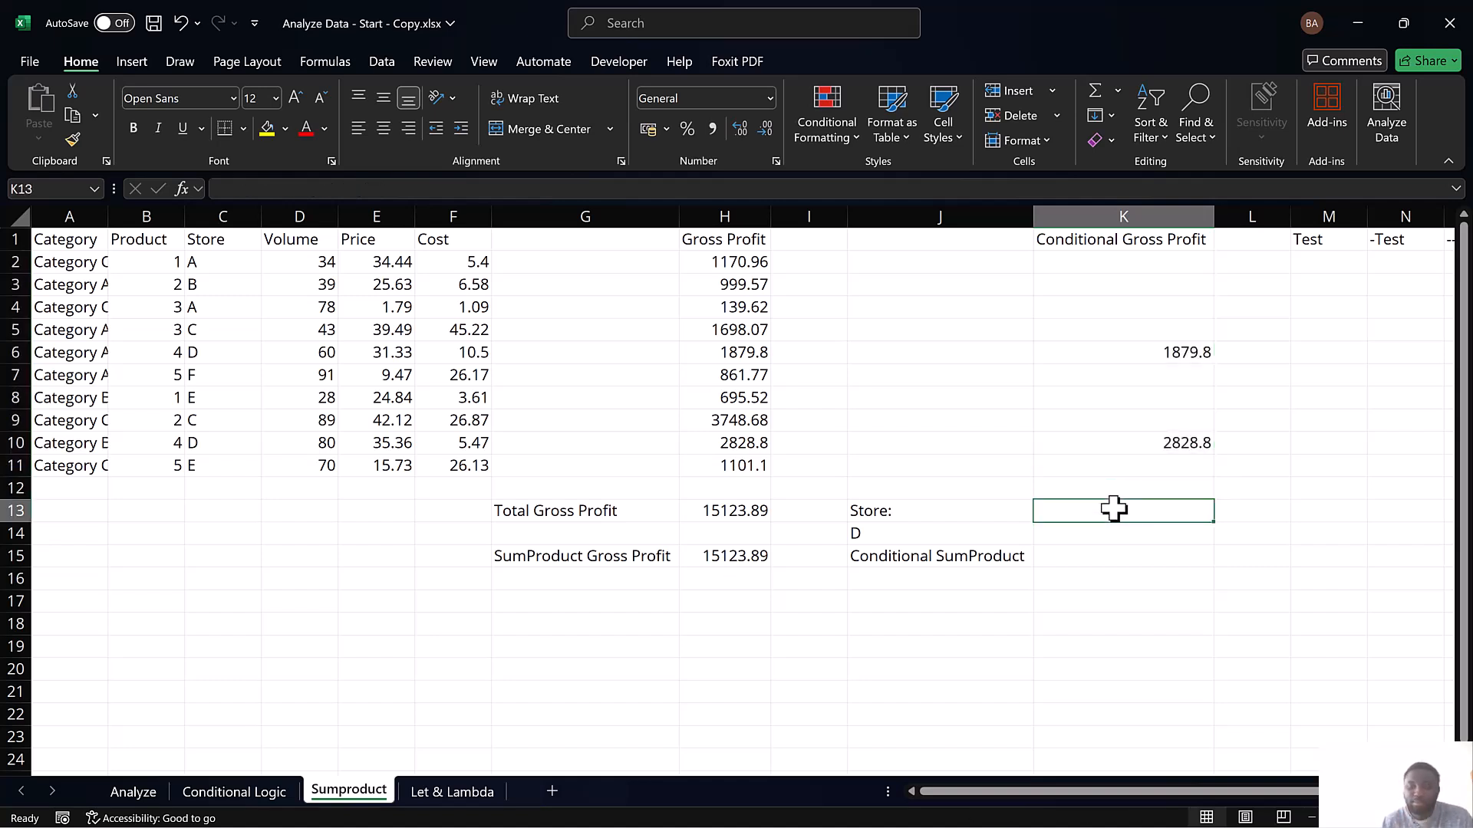
type("=sum")
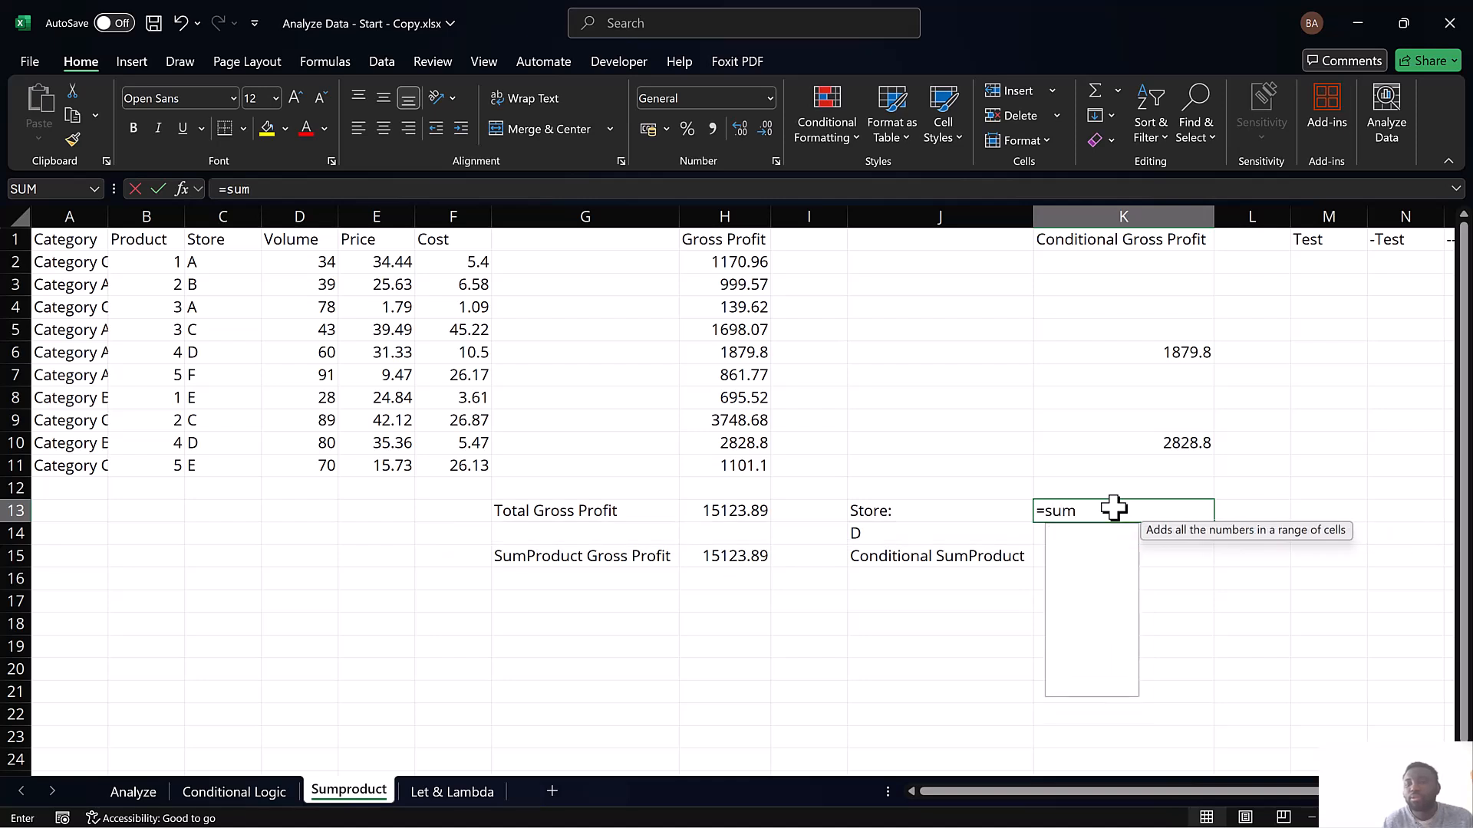
key("Tab")
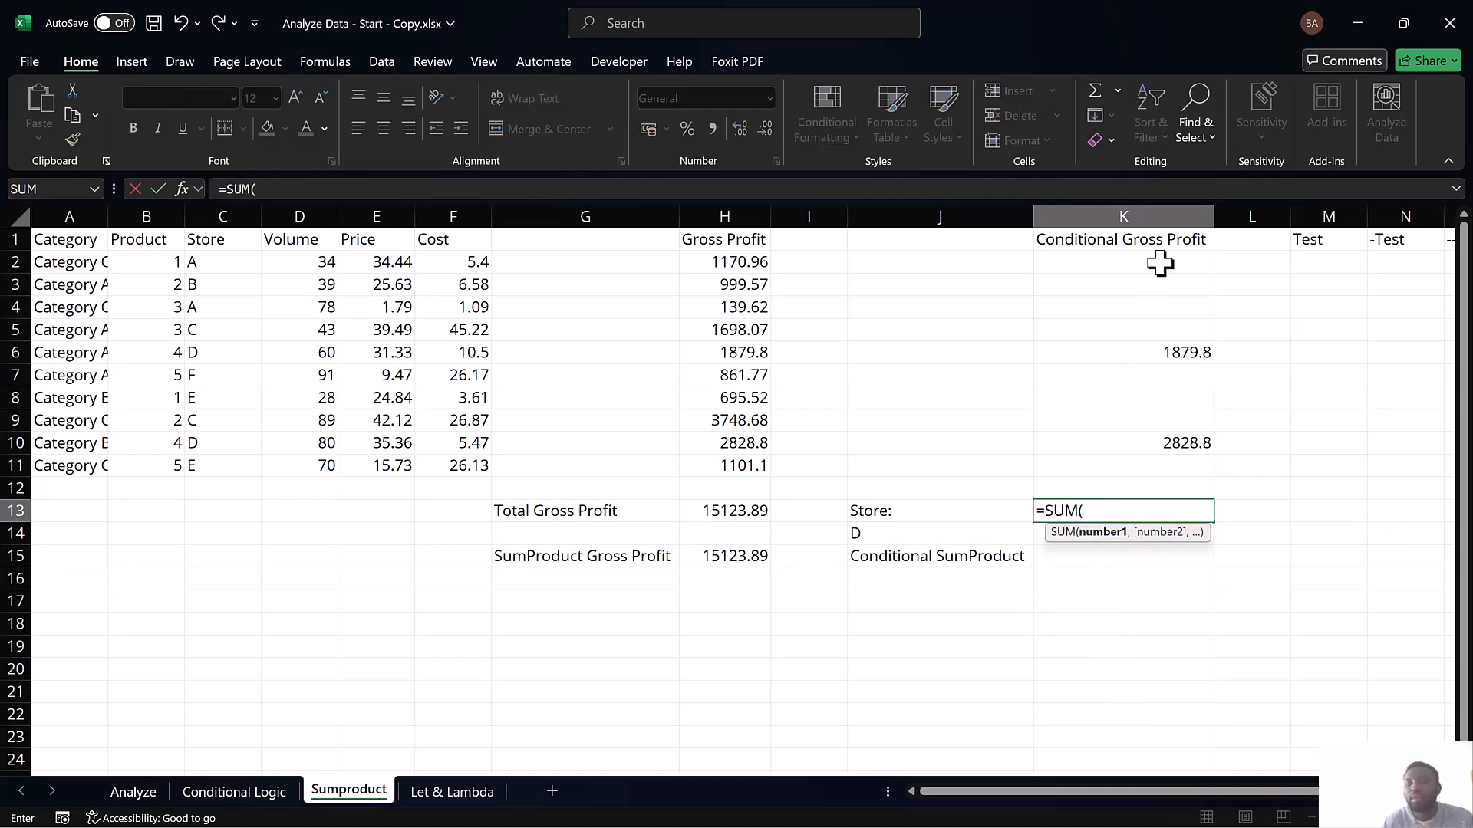
left_click_drag(1161, 262, 1162, 482)
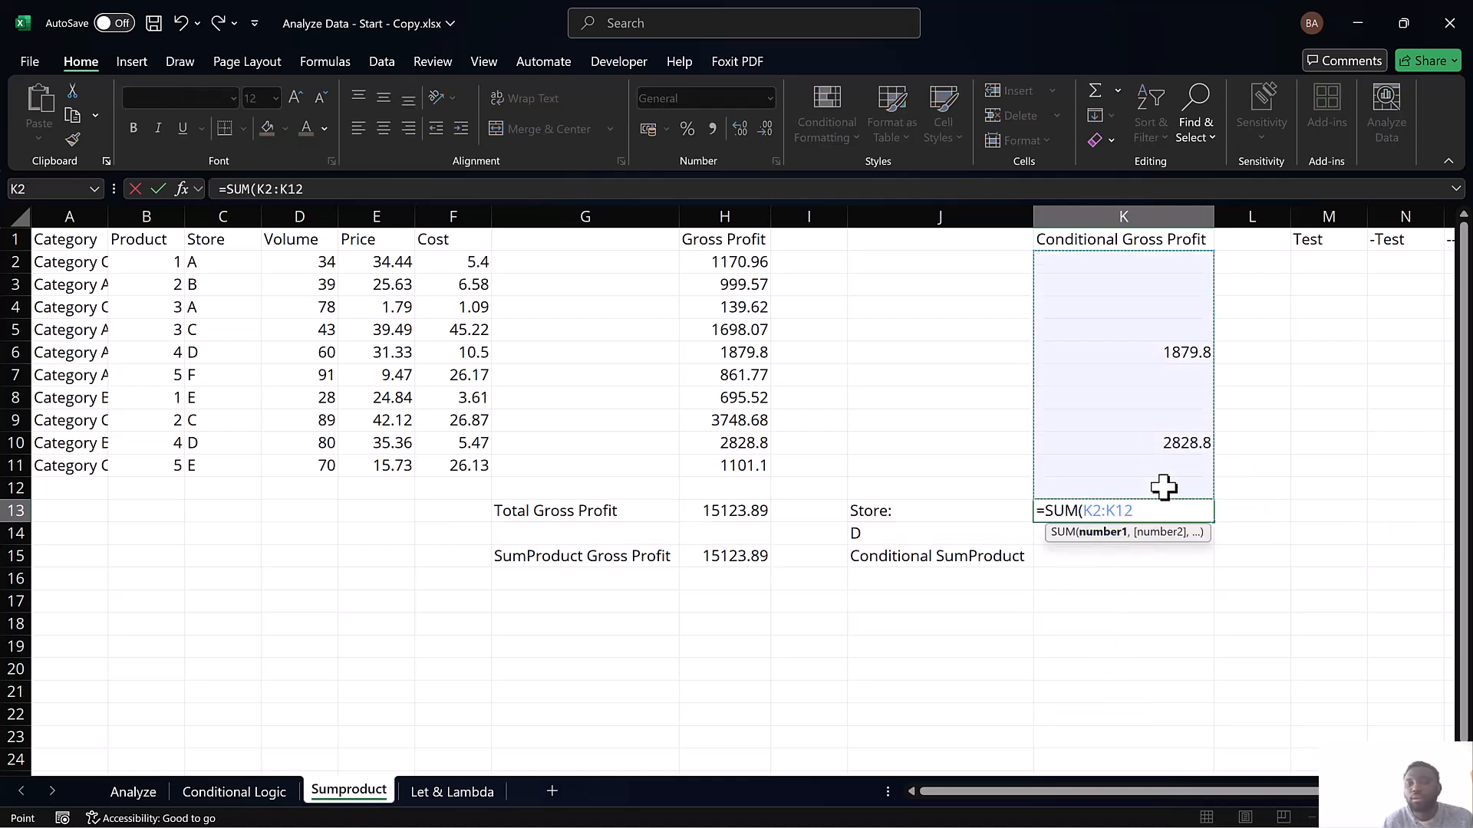
left_click(1147, 263)
left_click_drag(1147, 263, 1162, 468)
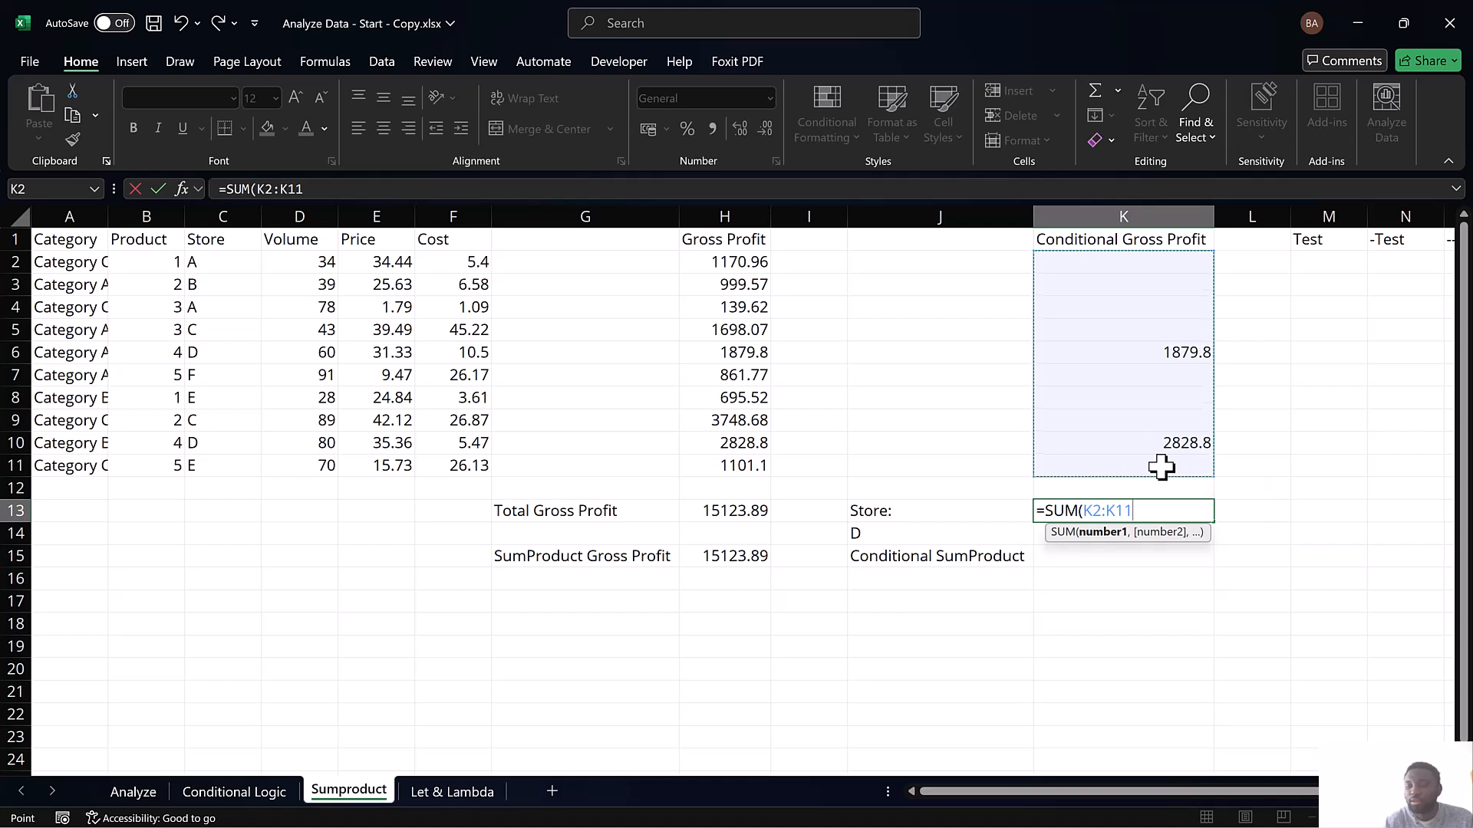
key("Return")
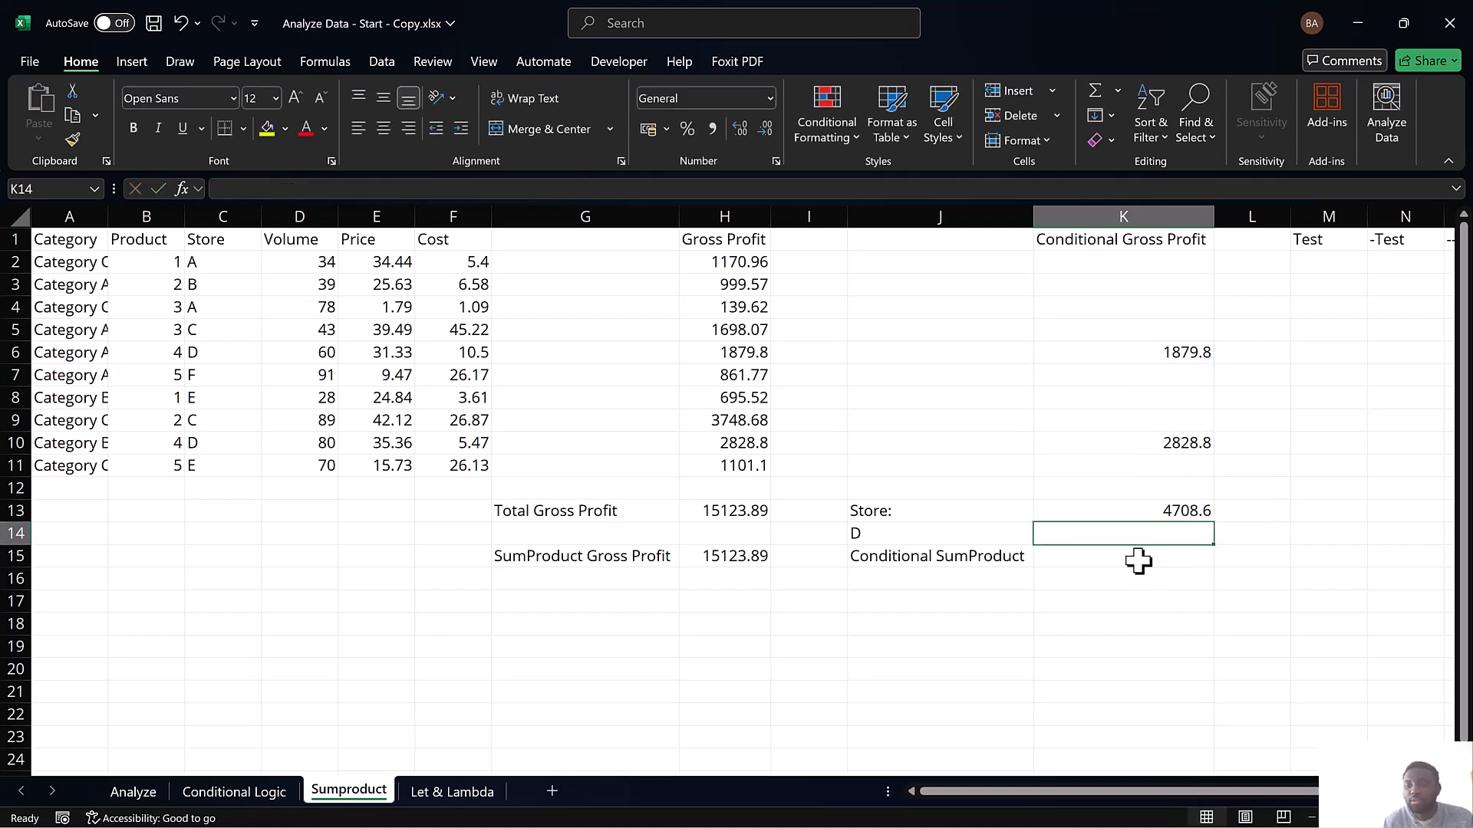
Enter a SUMPRODUCT formula over K2:K11 in K15 for Conditional SumProduct
left_click(1138, 560)
type("=sum")
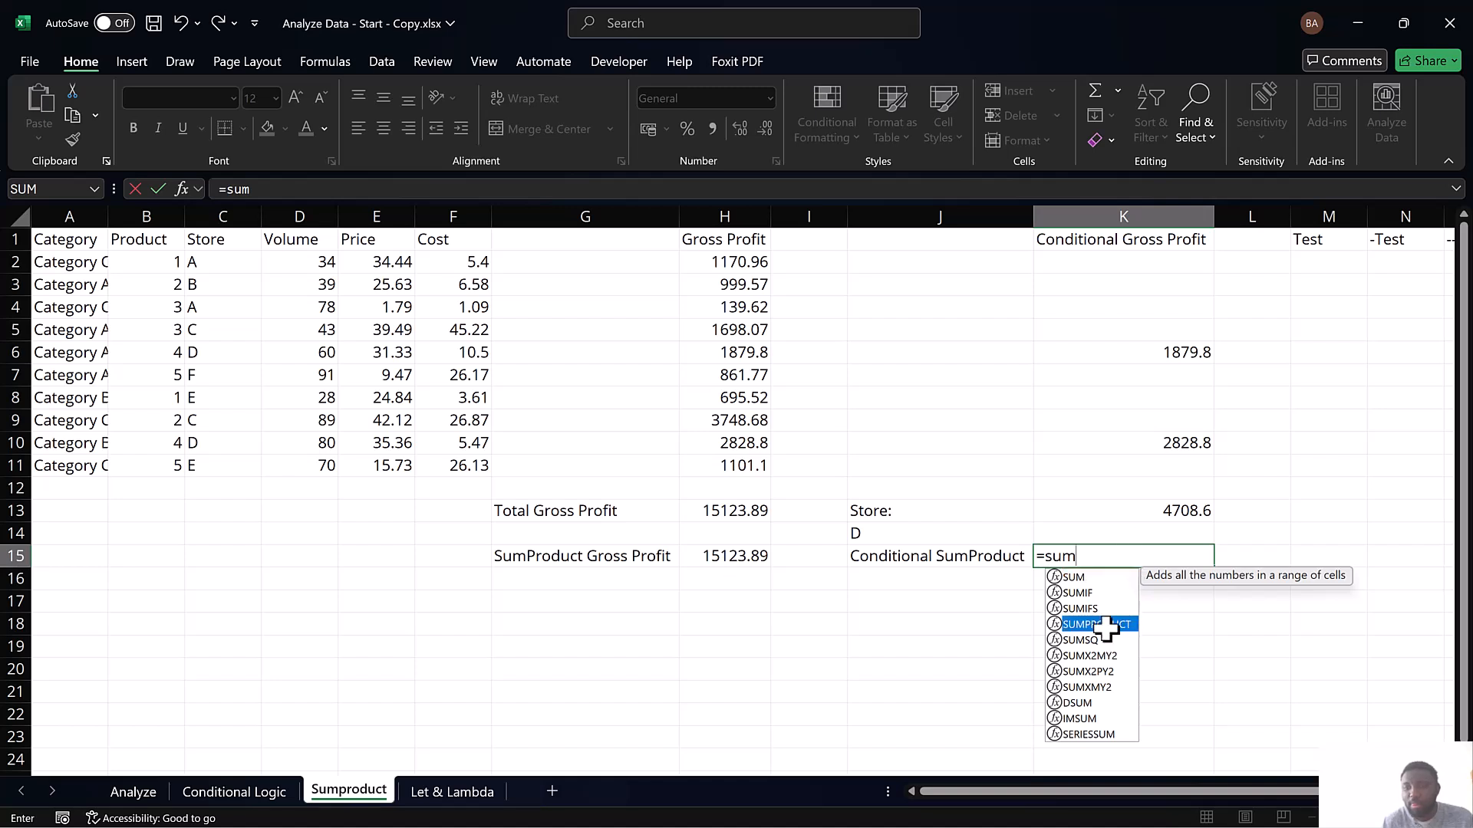
double_click(1105, 624)
left_click_drag(1169, 262, 1158, 472)
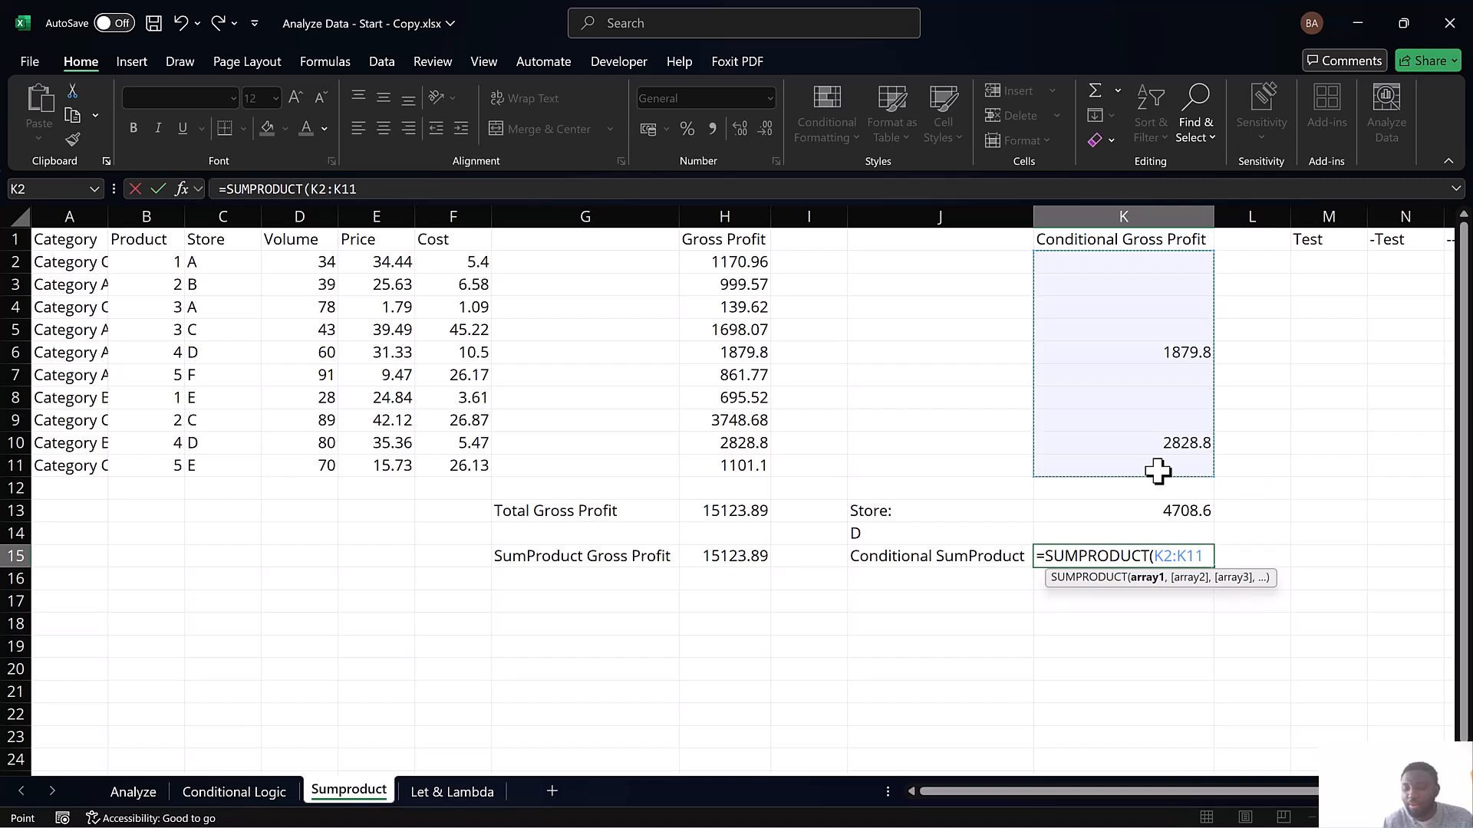
key("Return")
Test the conditional formulas by changing the store in J14 to C, E and A, and set it back to D
left_click(963, 535)
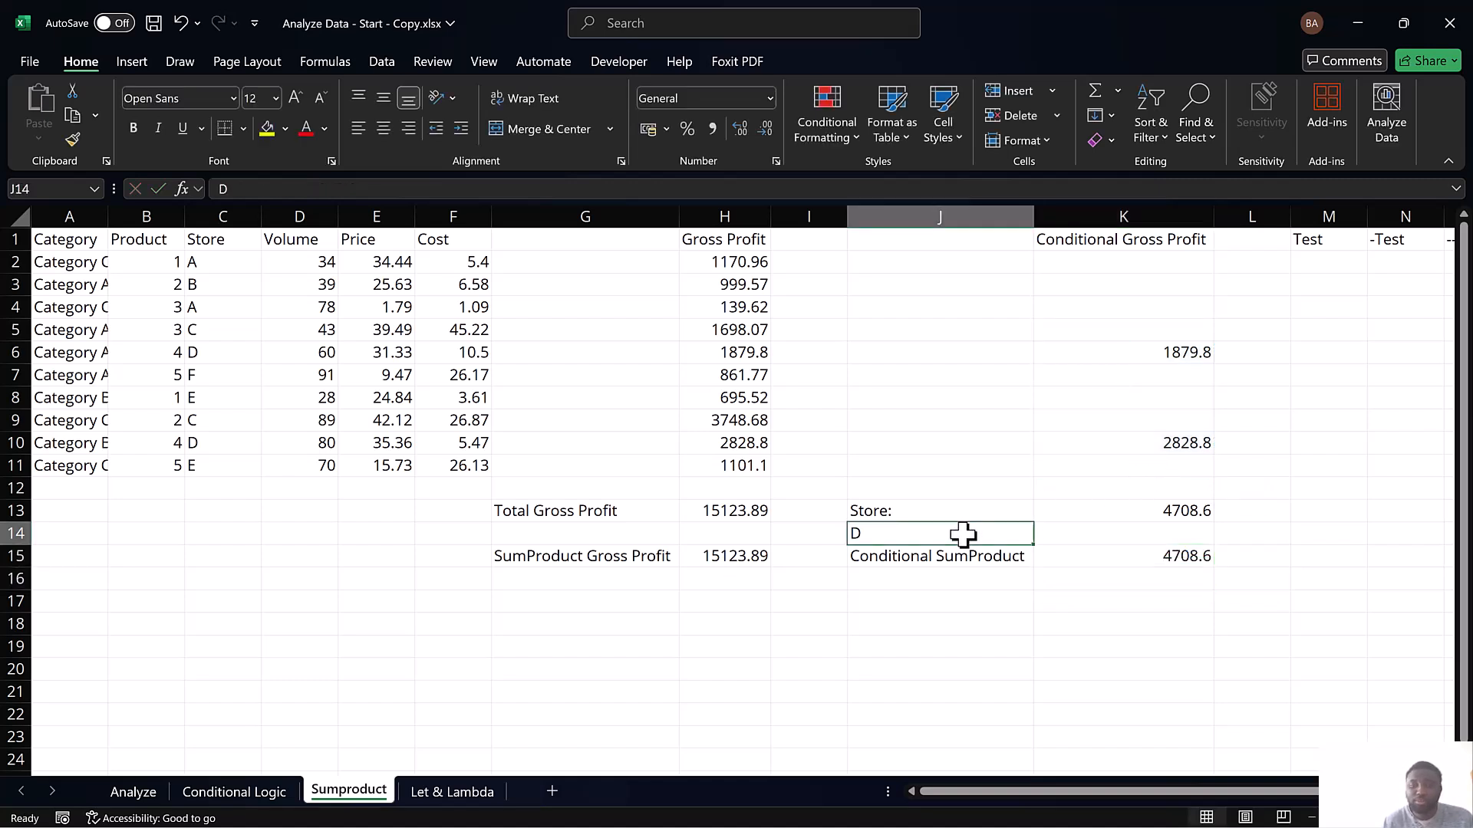
type("C")
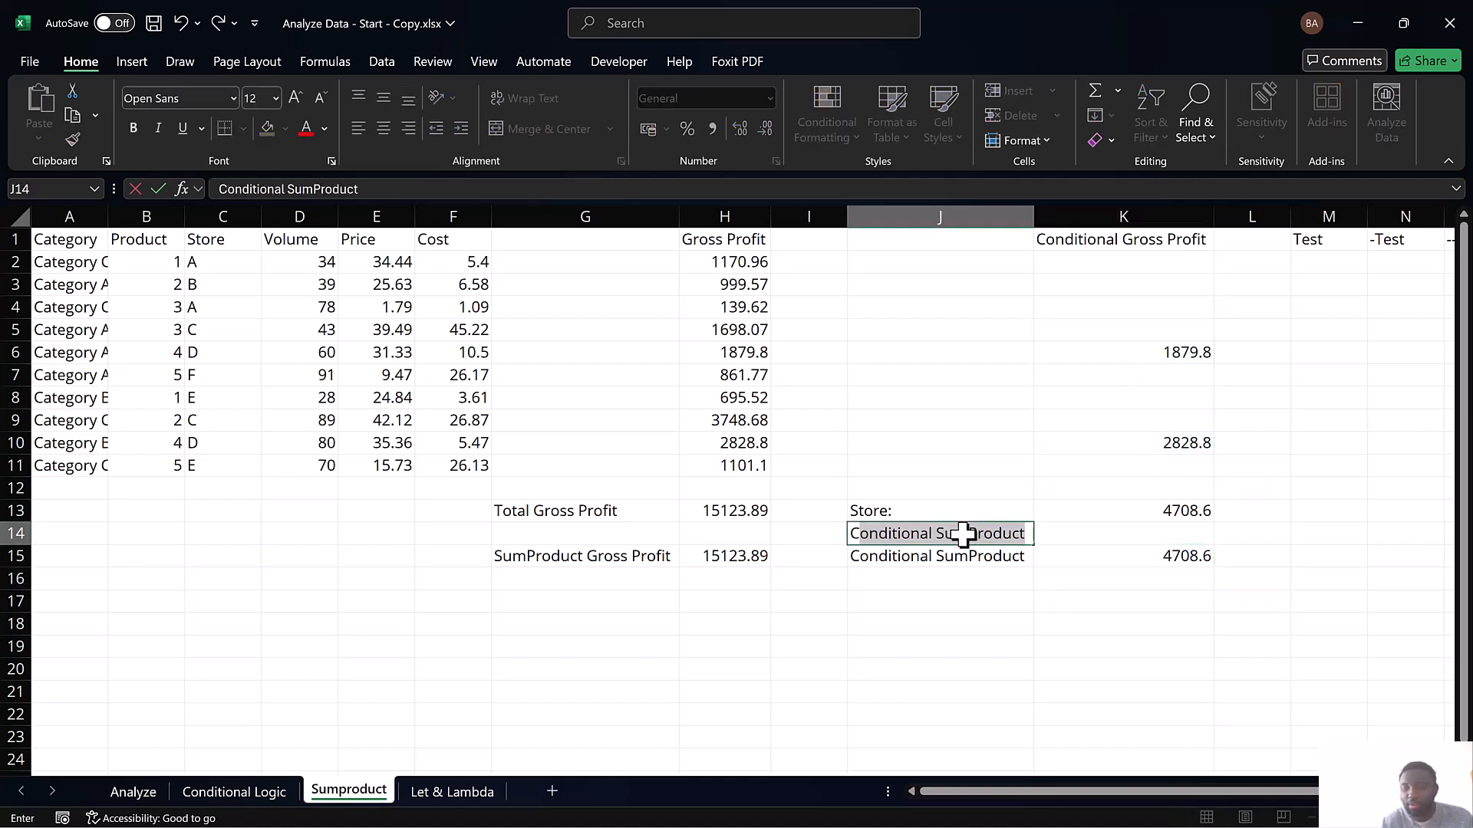
key("BackSpace")
key("Return")
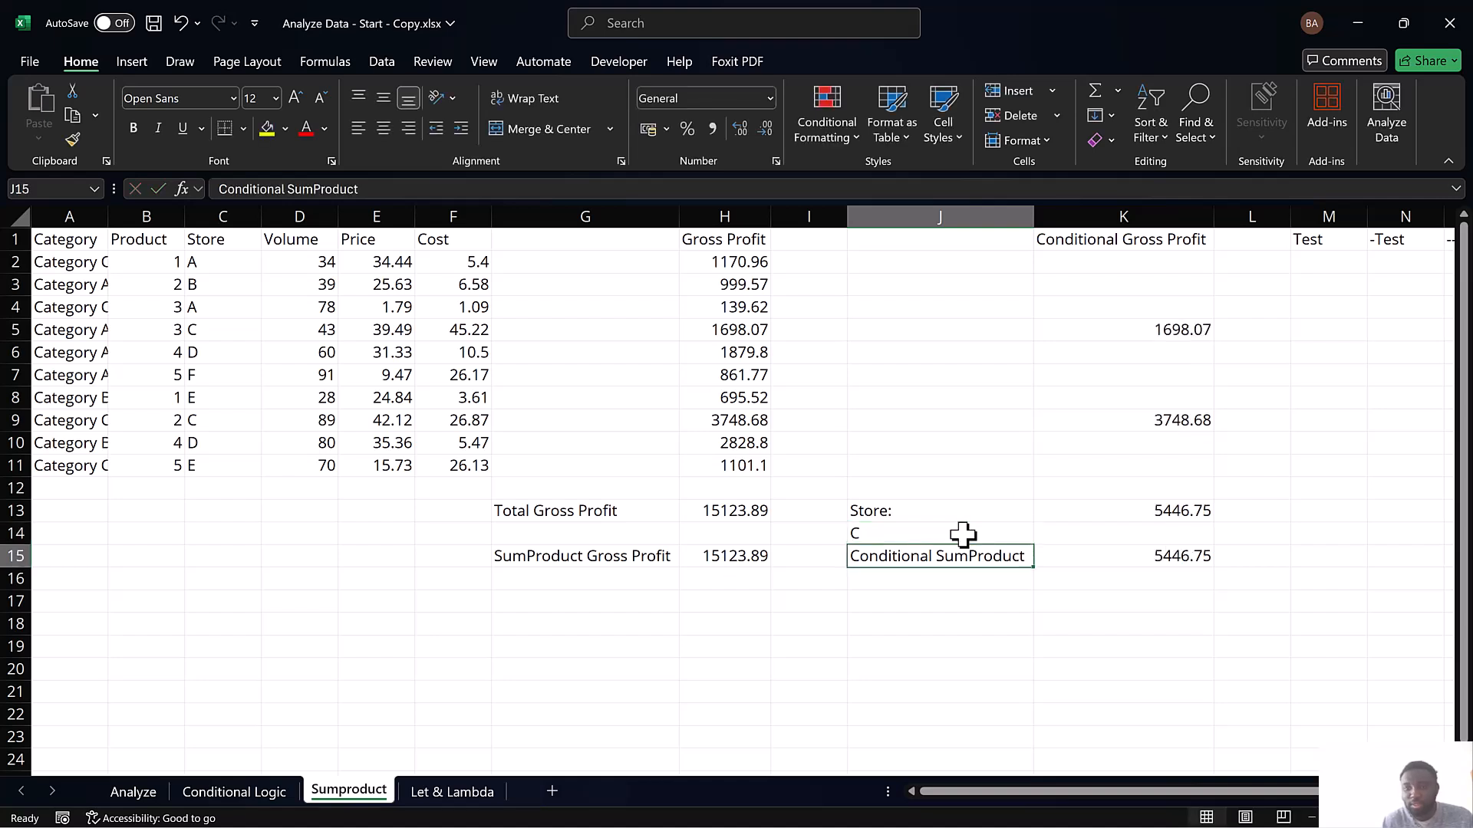
left_click(963, 533)
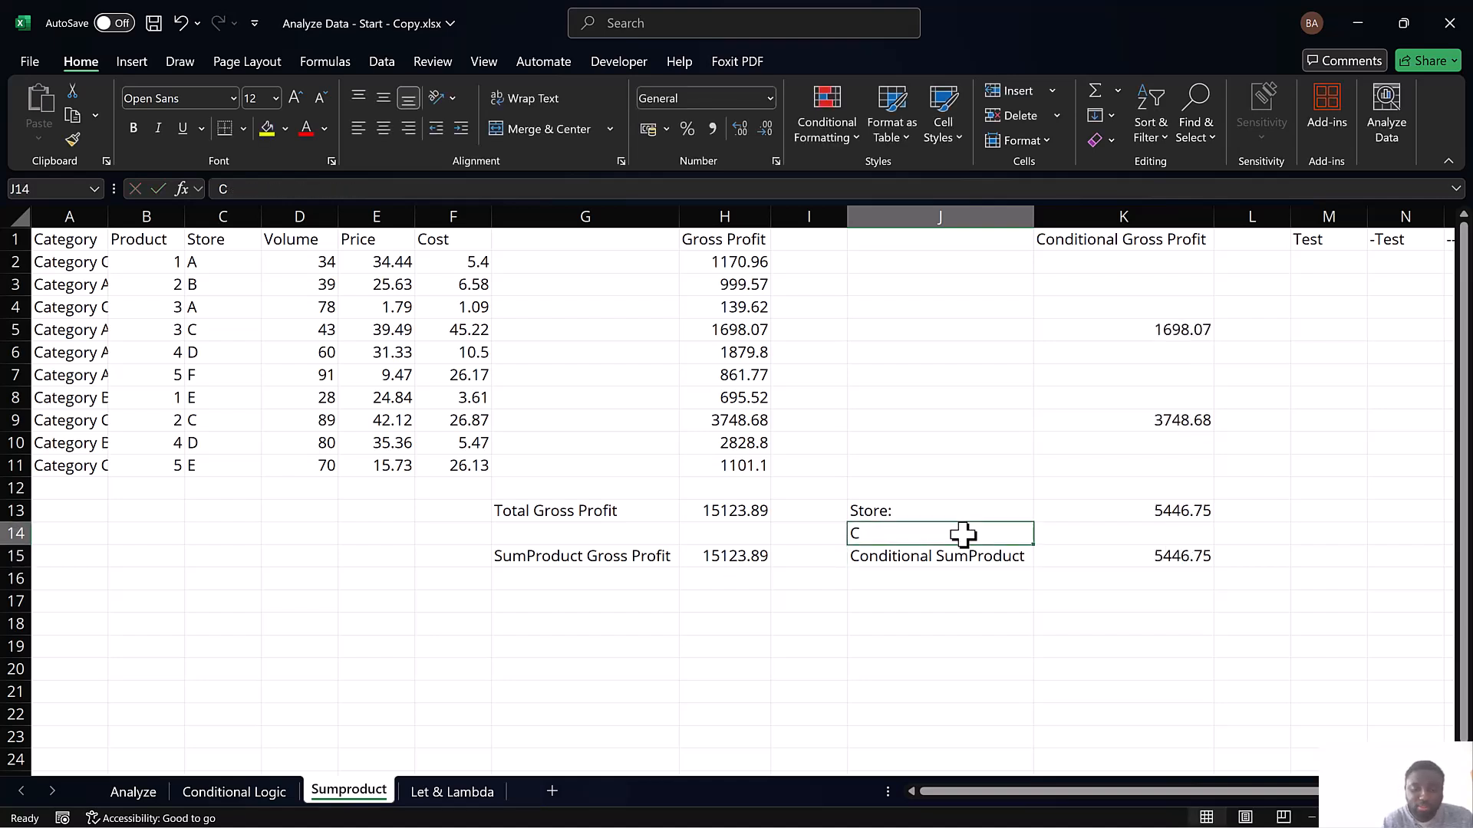
type("E")
key("Return")
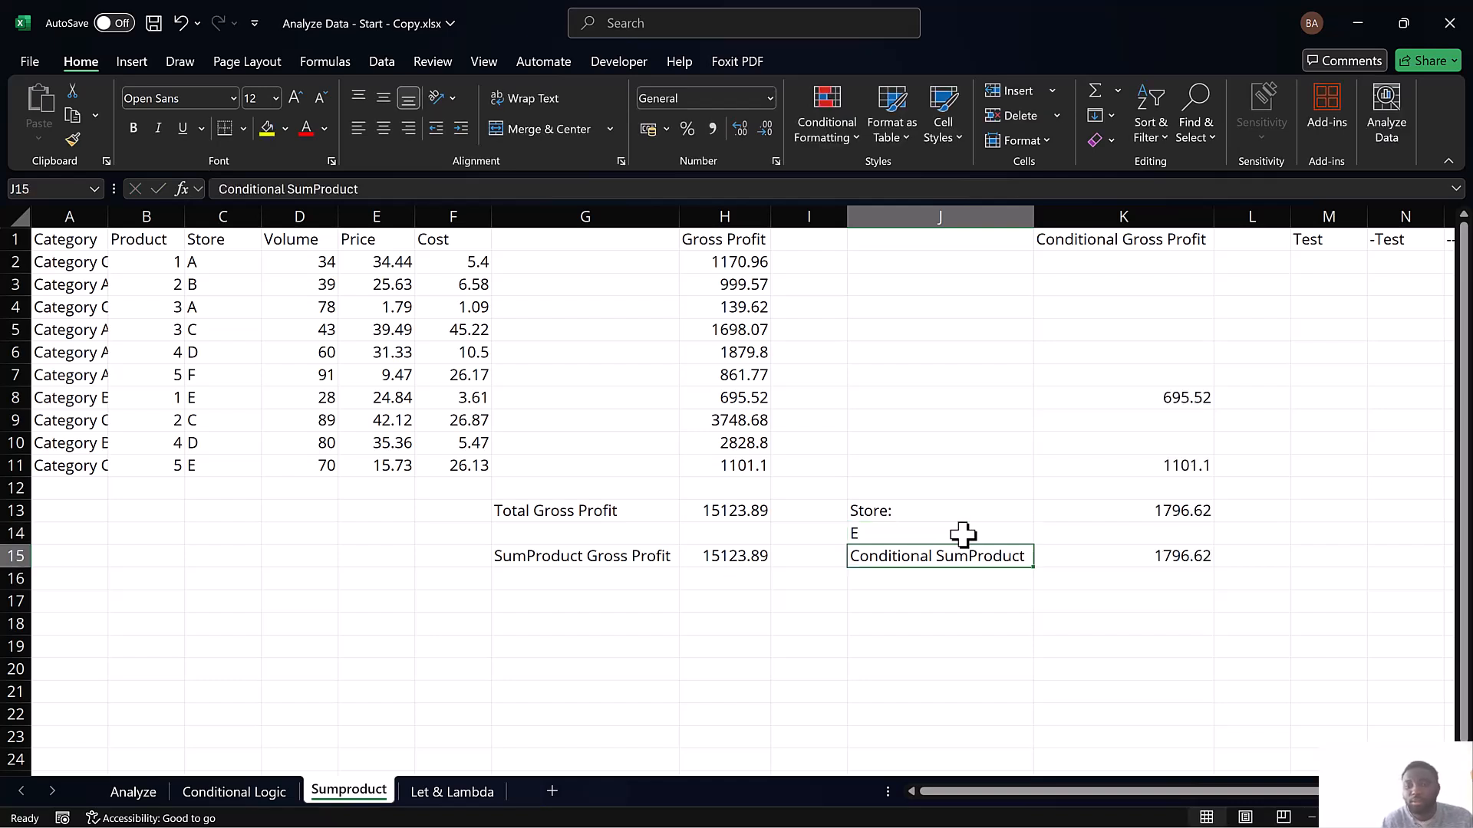
left_click(963, 534)
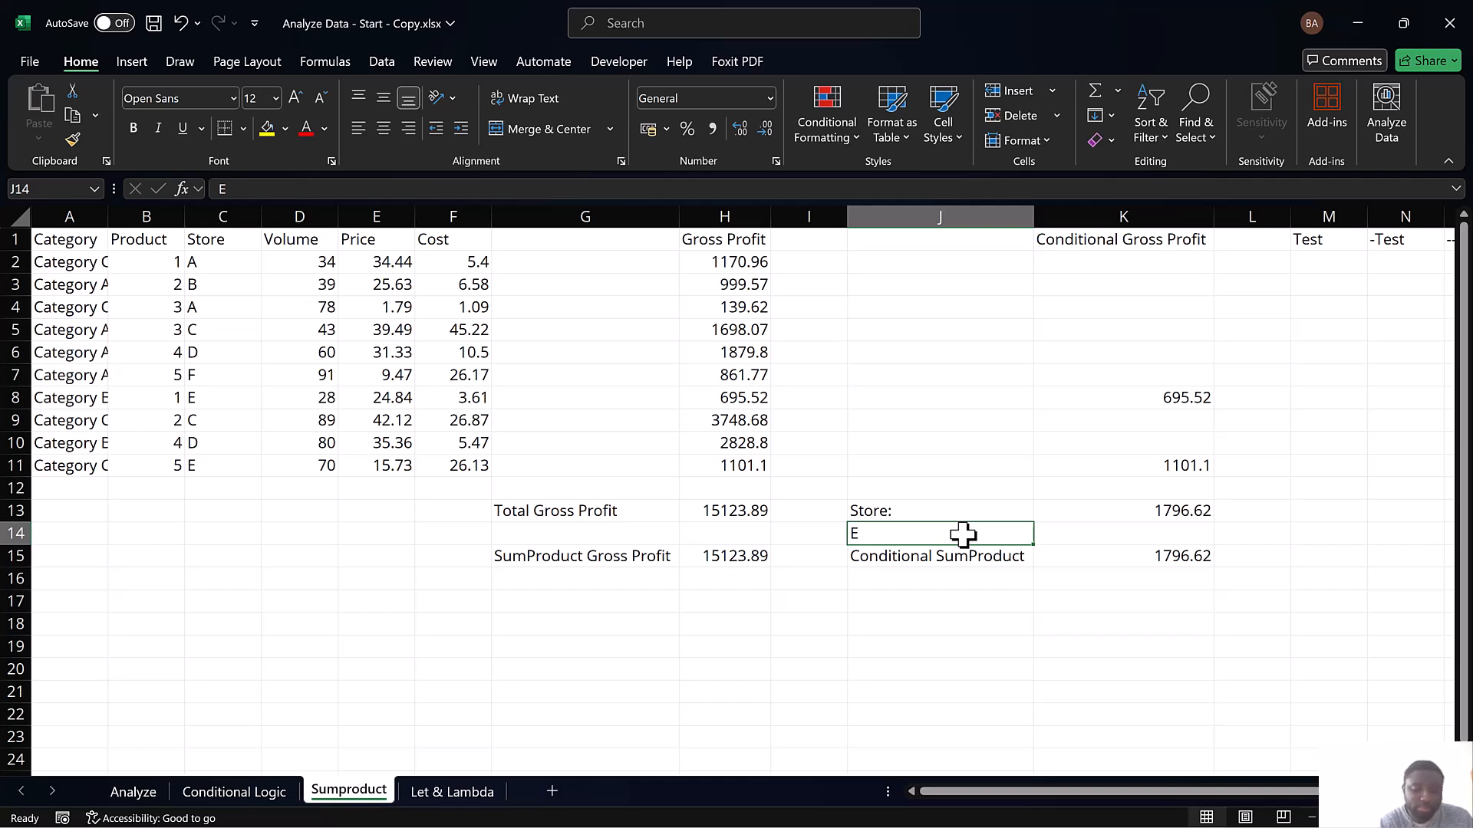
type("A")
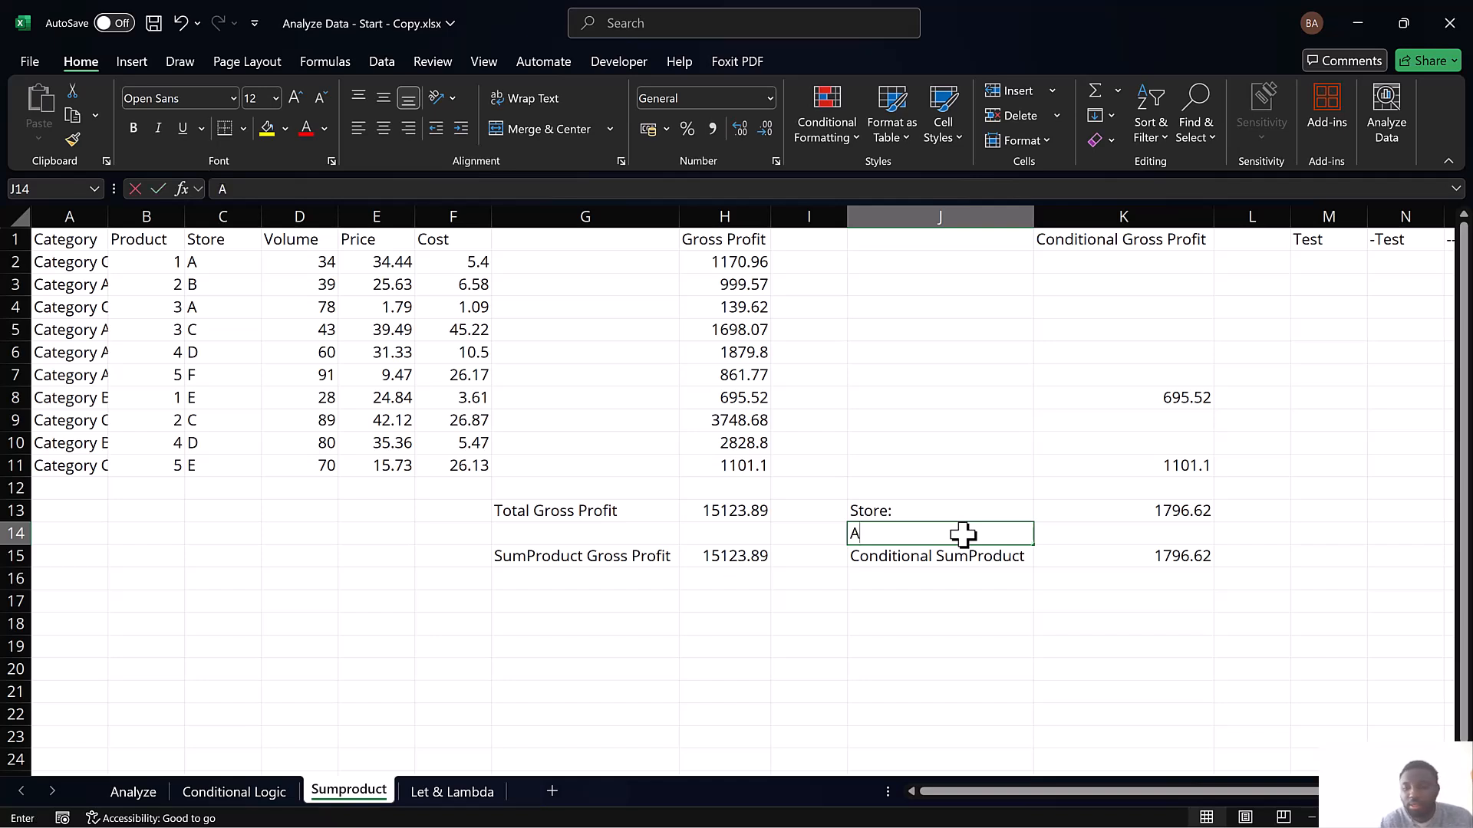
key("Return")
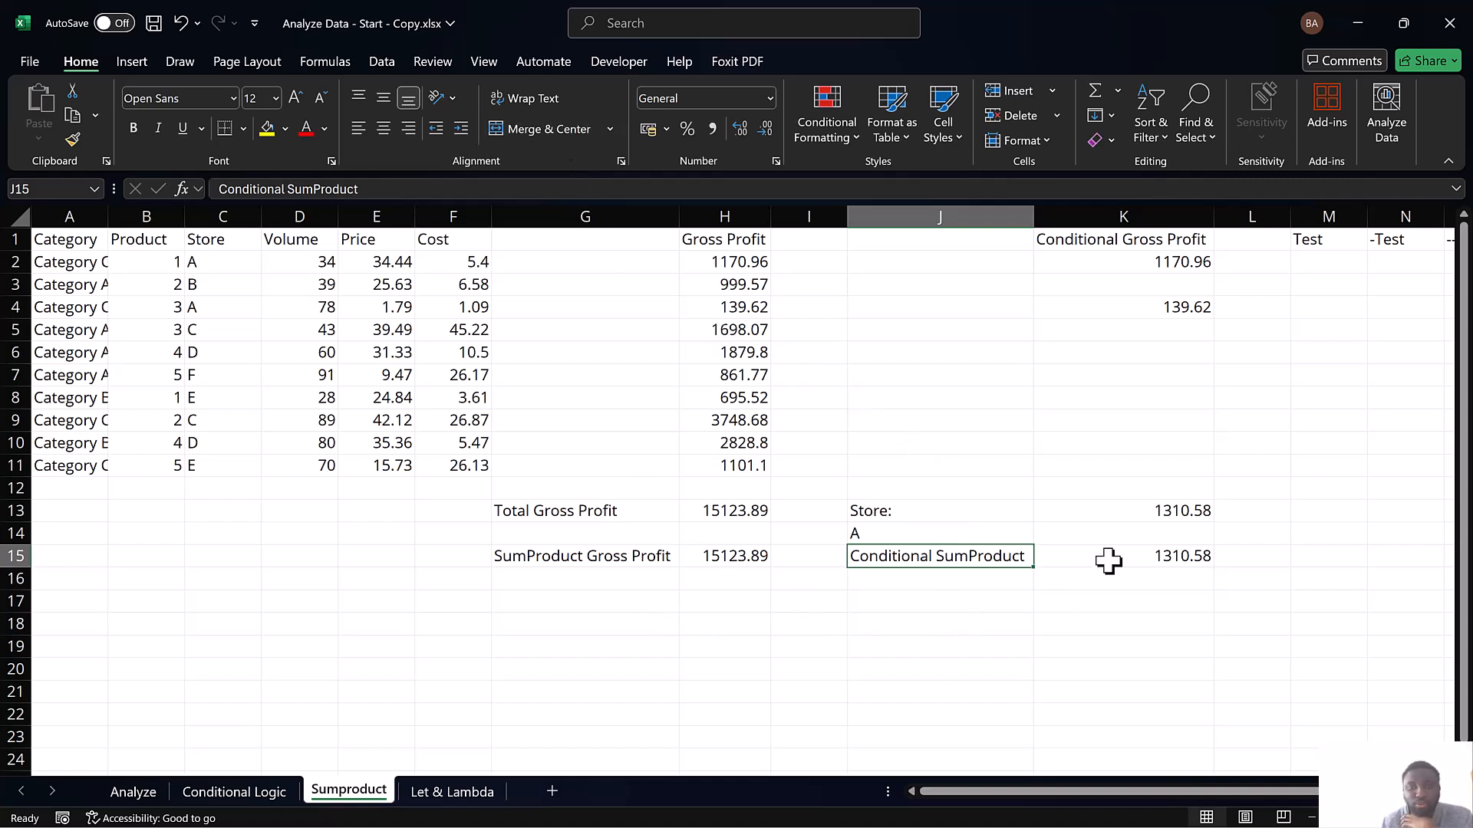
left_click(896, 533)
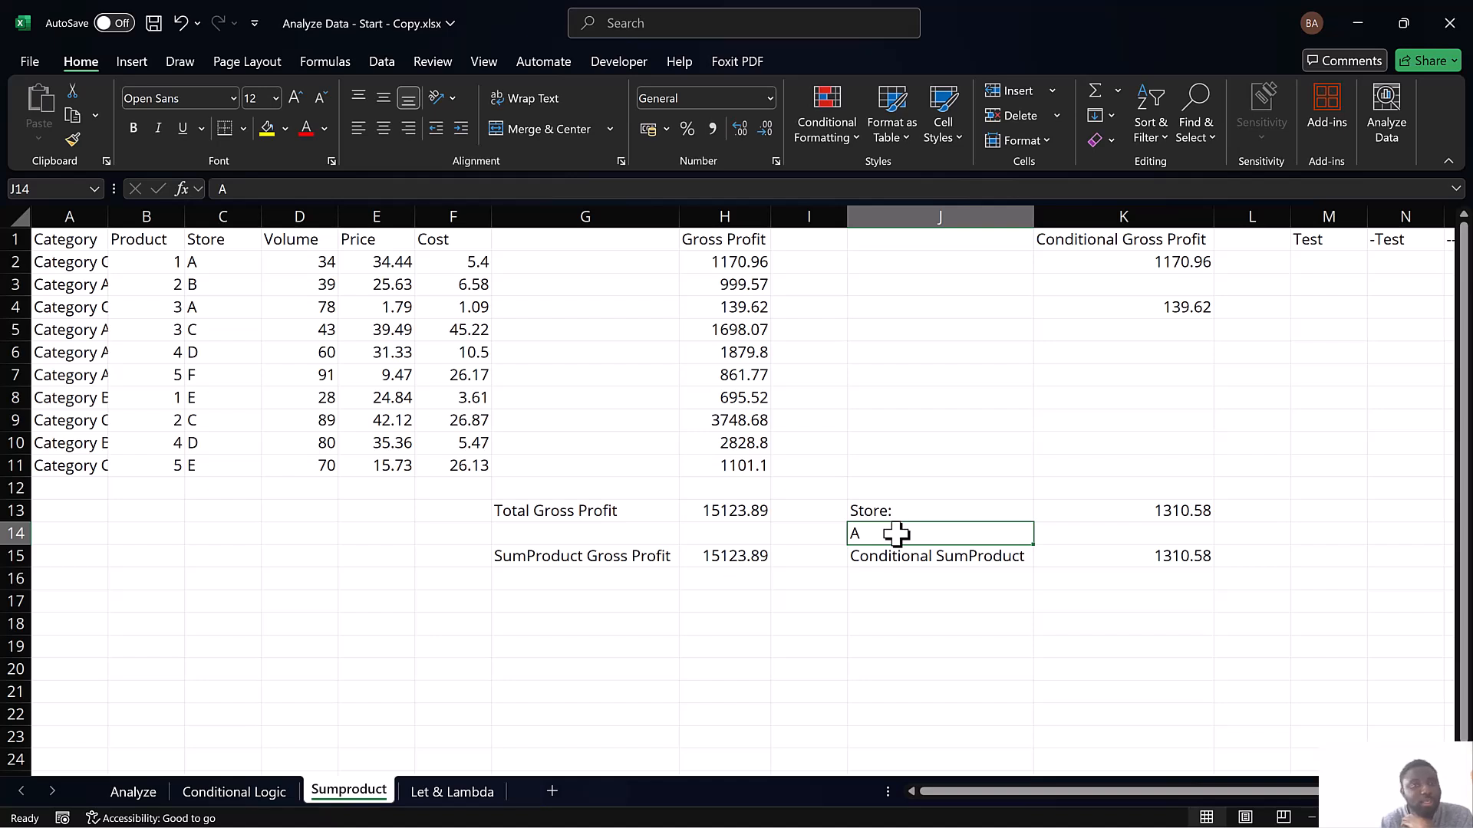
type("D")
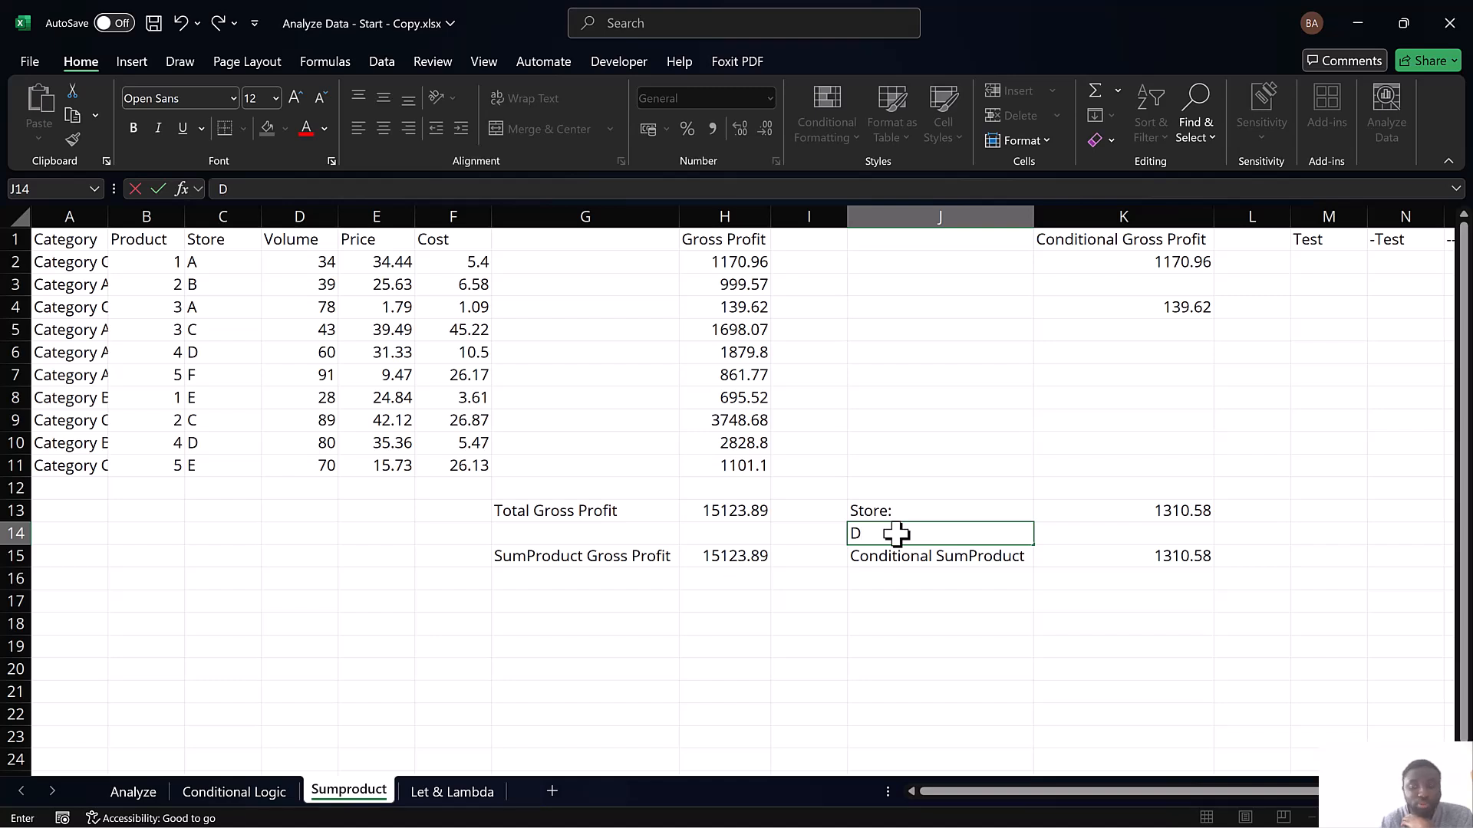
key("Return")
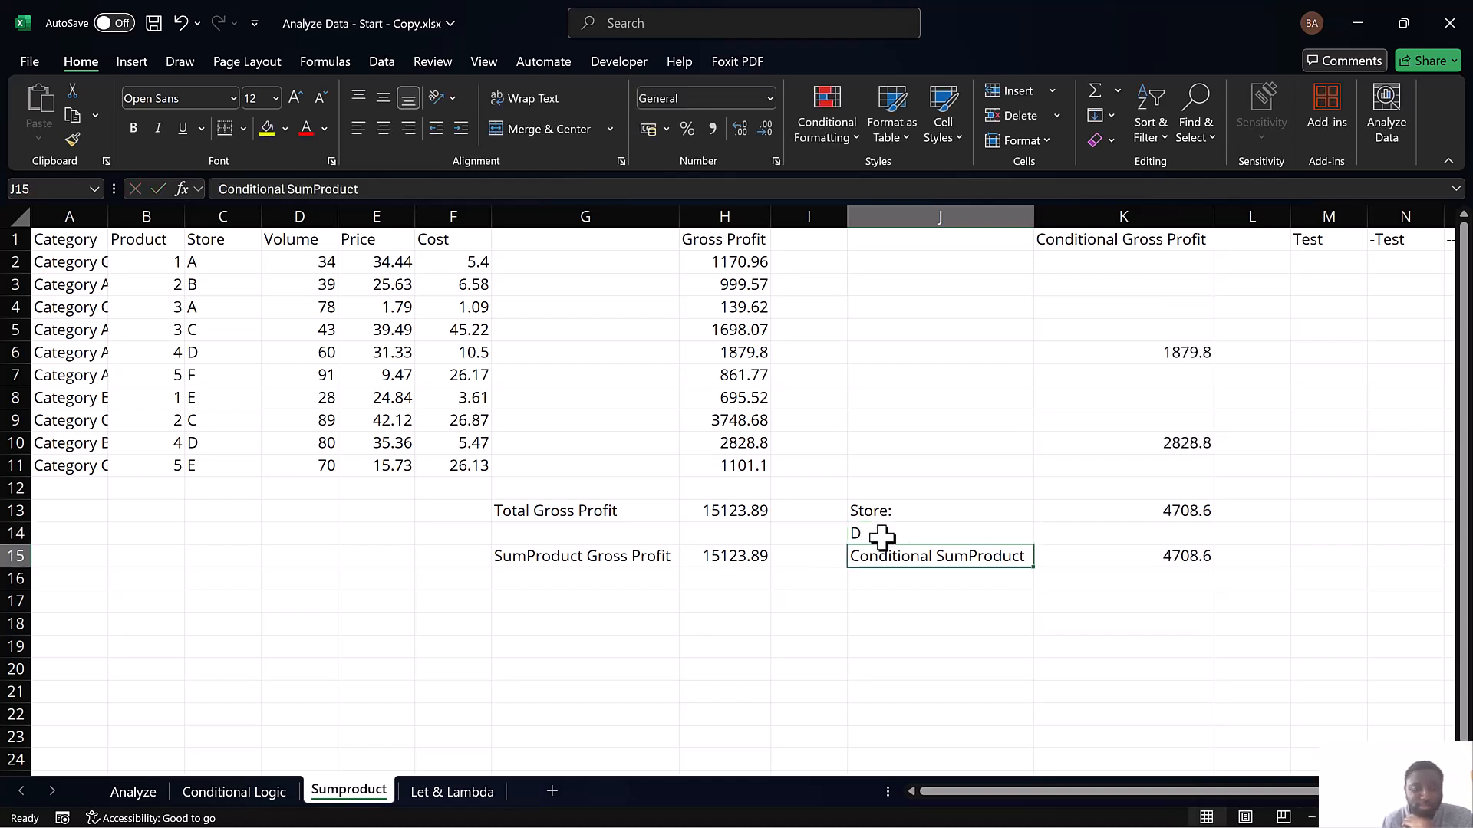
Open the Let & Lambda sheet and select the LET column heading
left_click(442, 789)
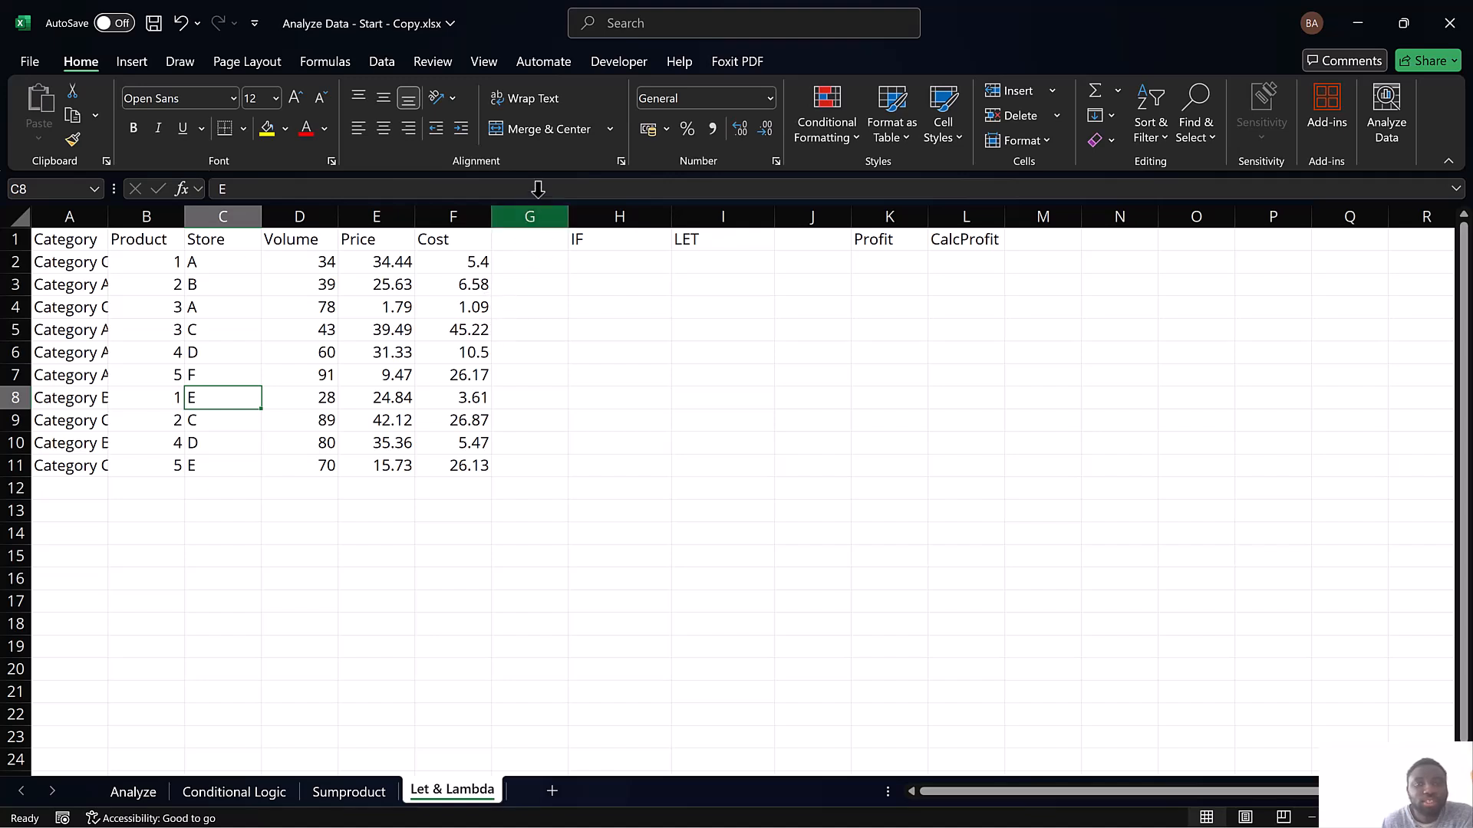
key("alt+Tab")
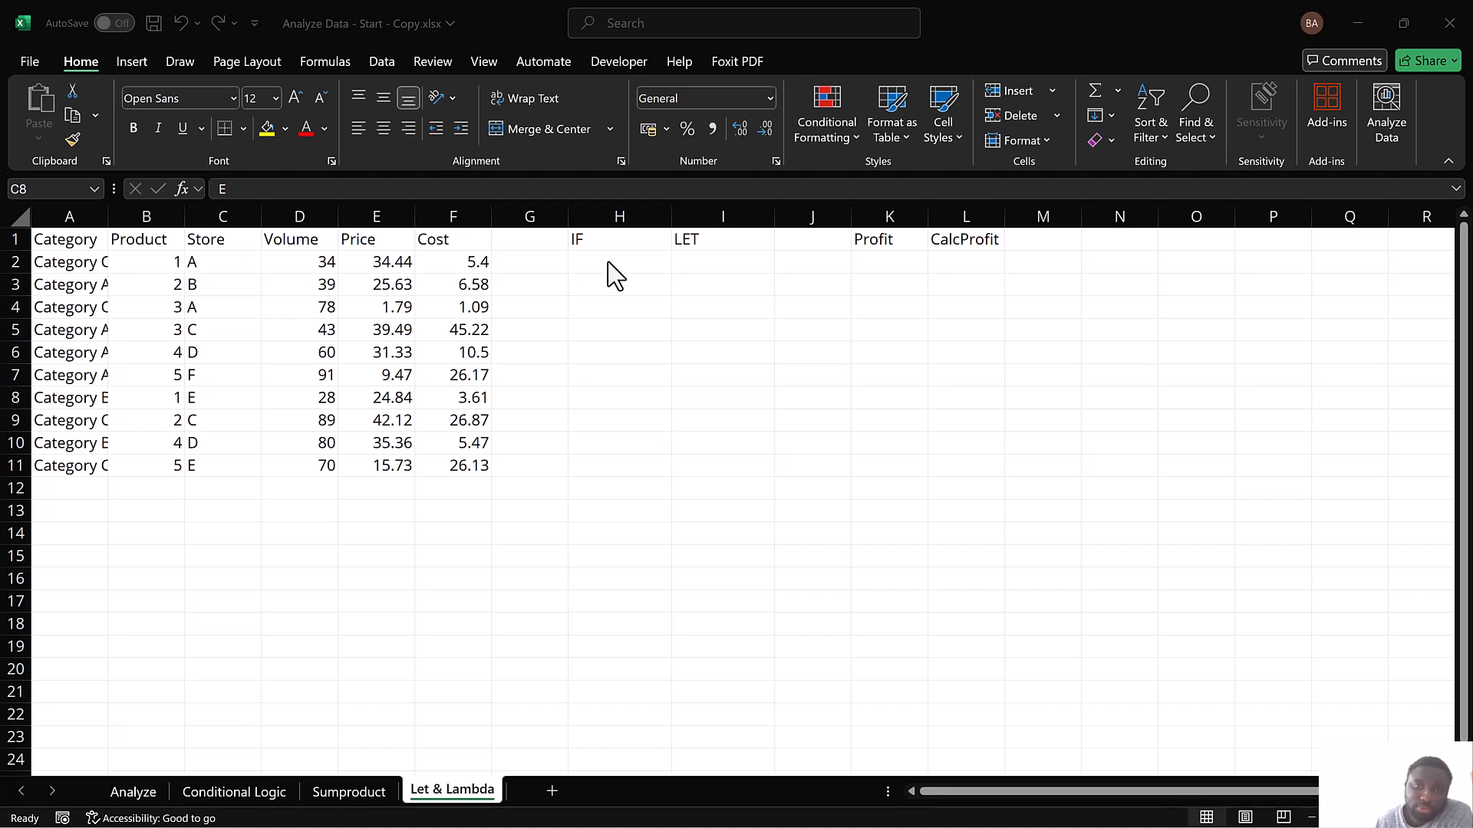
left_click(689, 242)
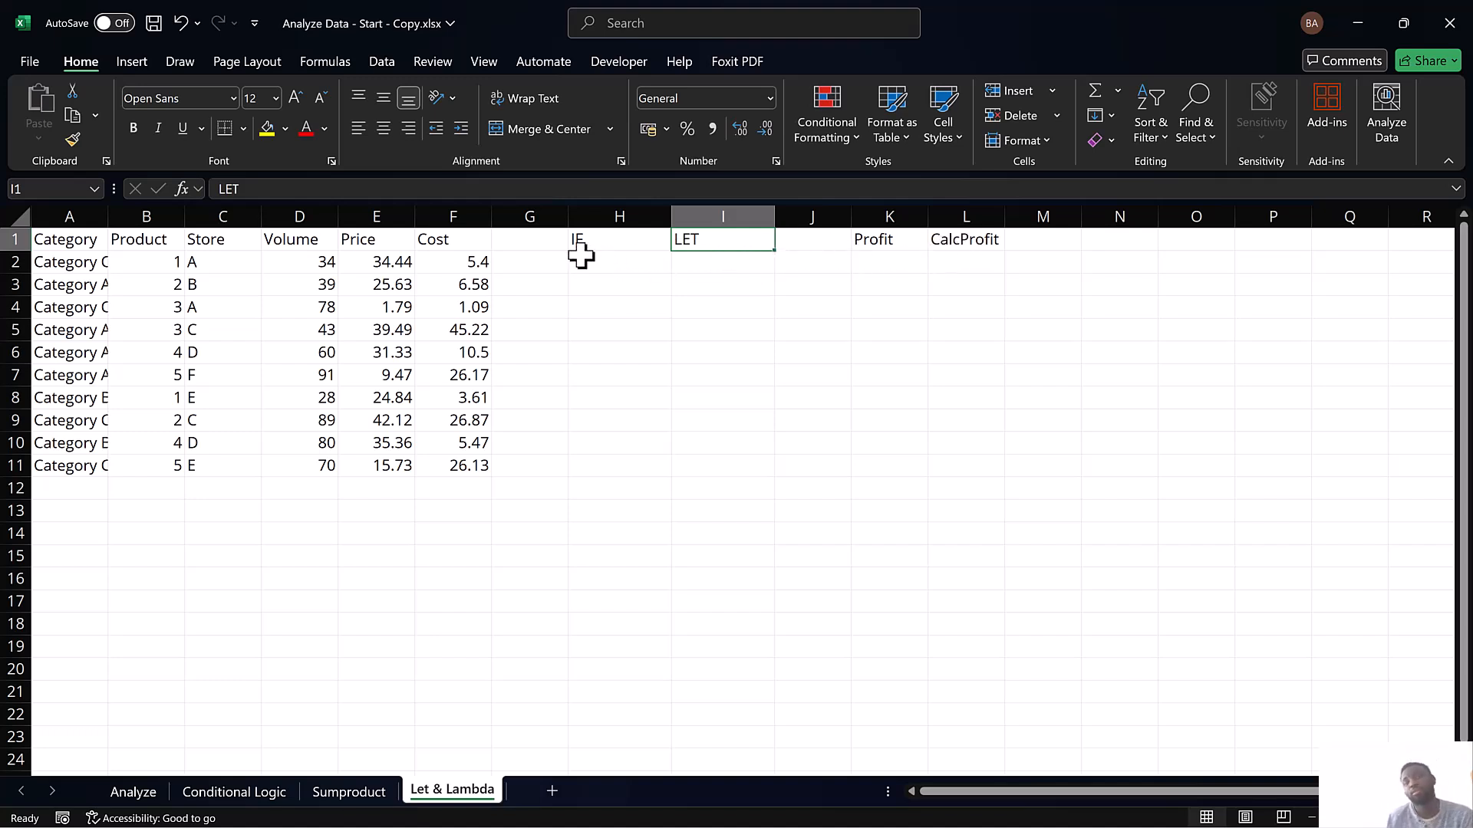
Start an IF formula in H2 with the logical test D2*E2-D2*F2>0
left_click(644, 262)
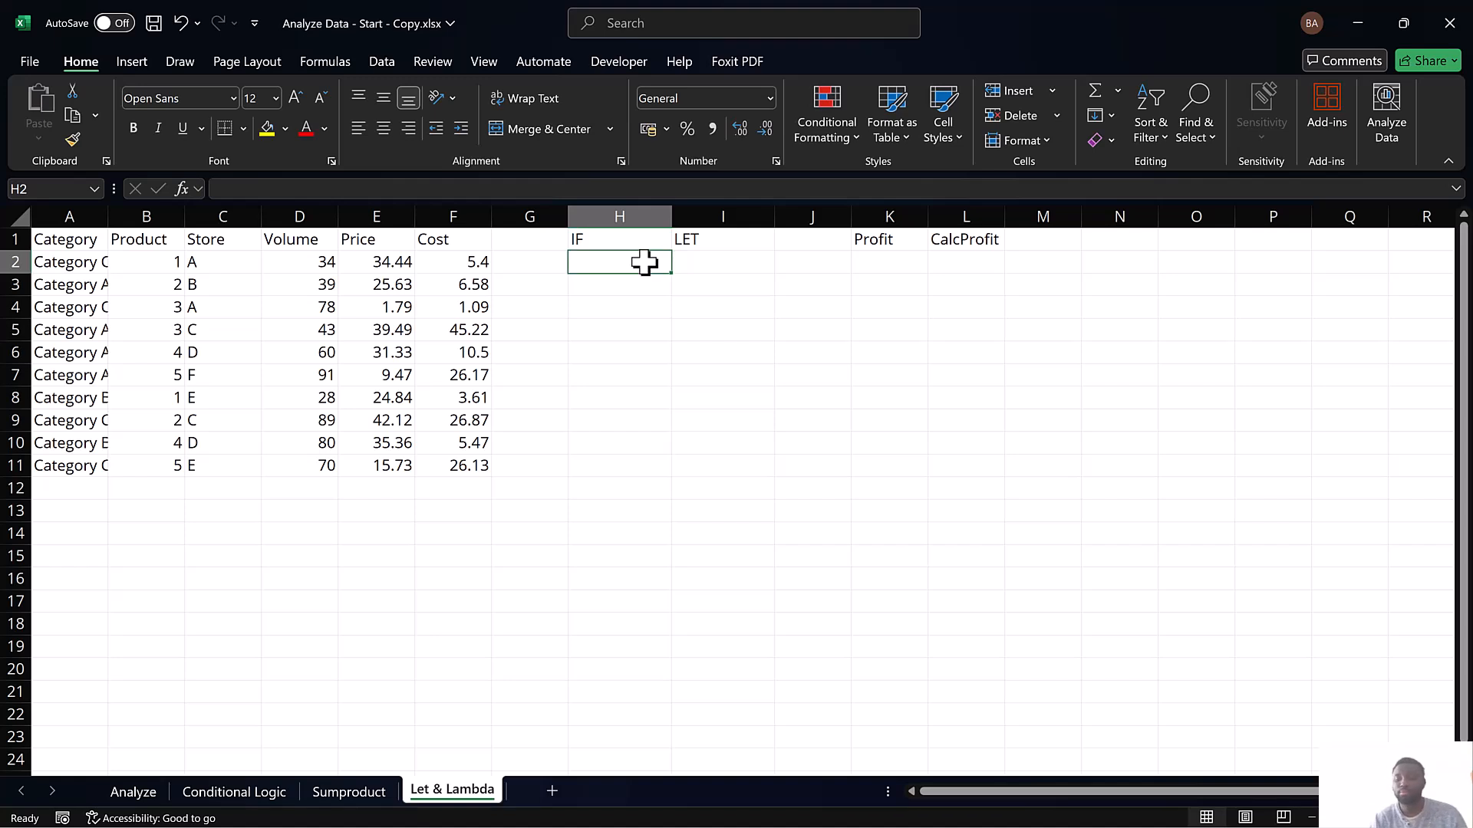
type("=IF")
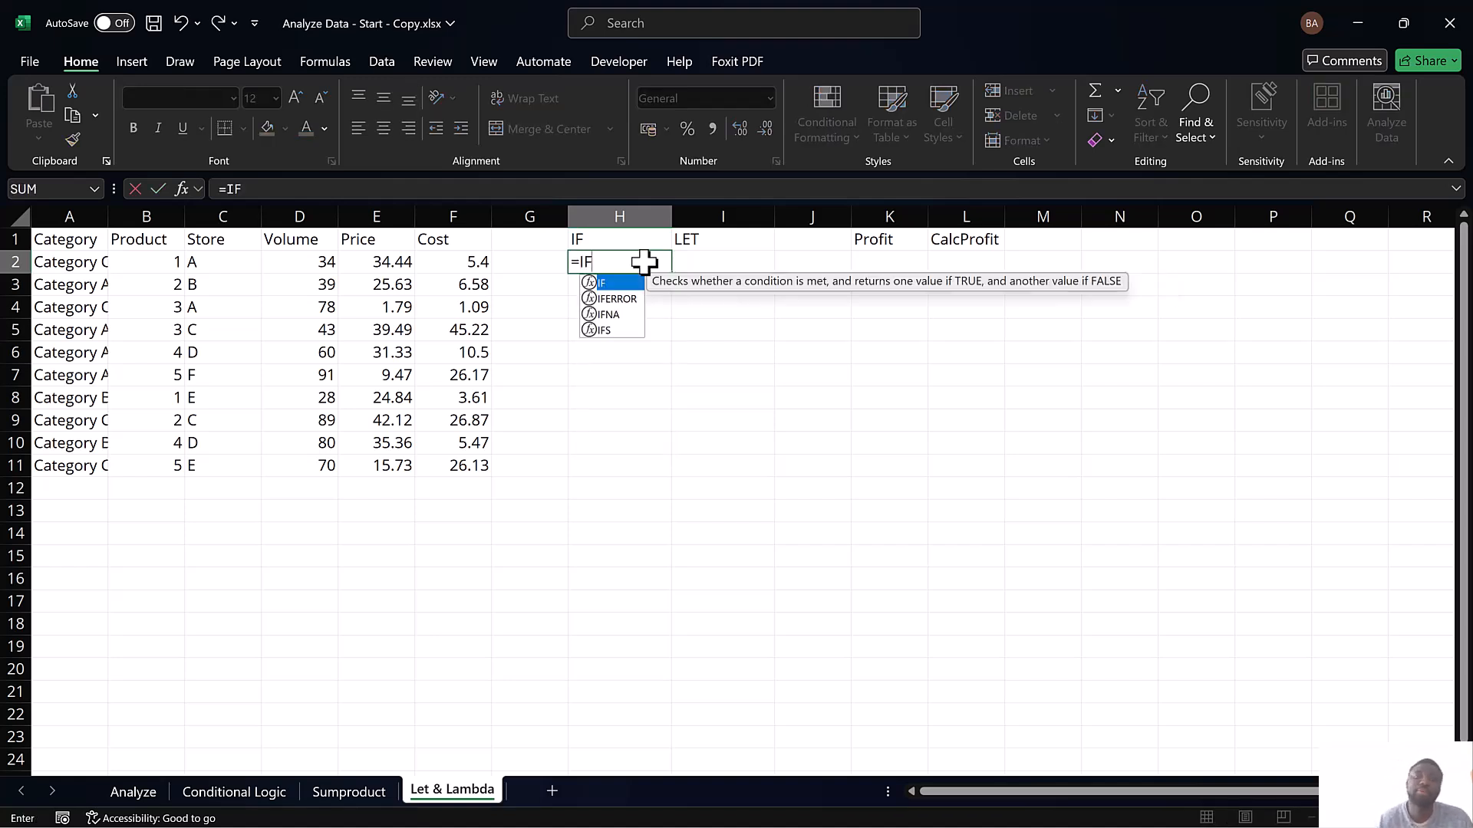
double_click(610, 283)
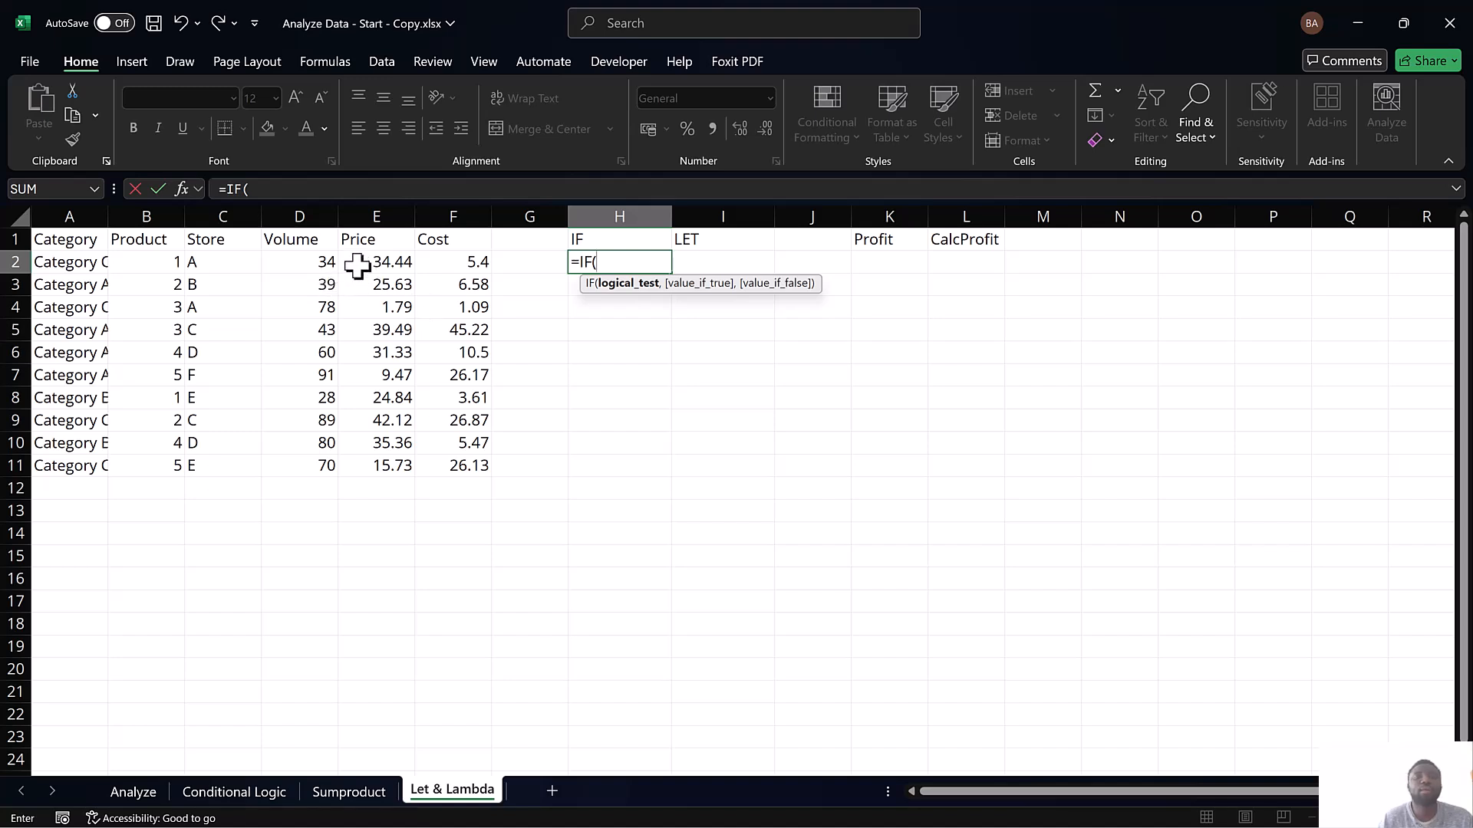
left_click(319, 263)
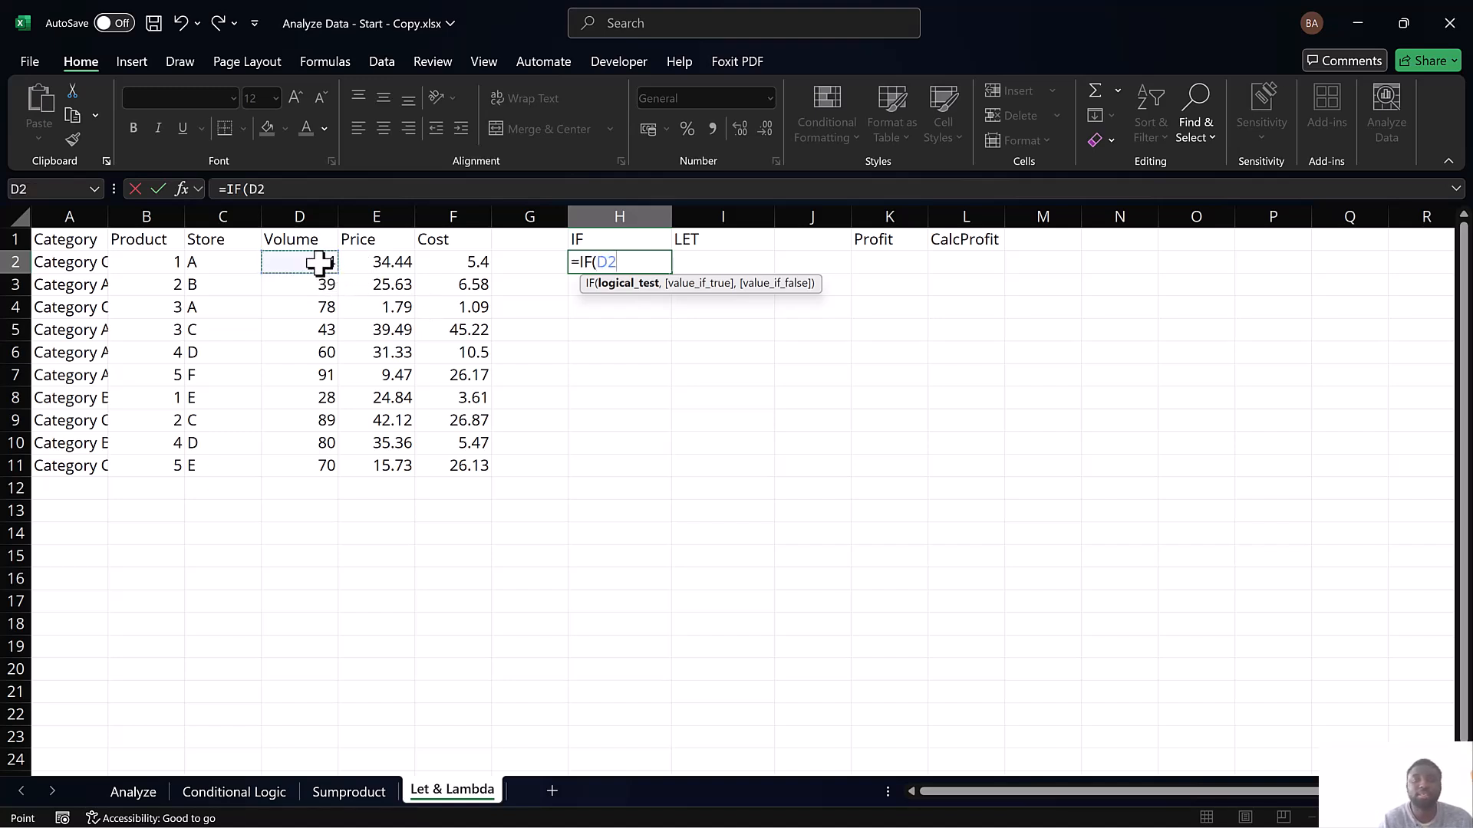
type("*")
left_click(381, 257)
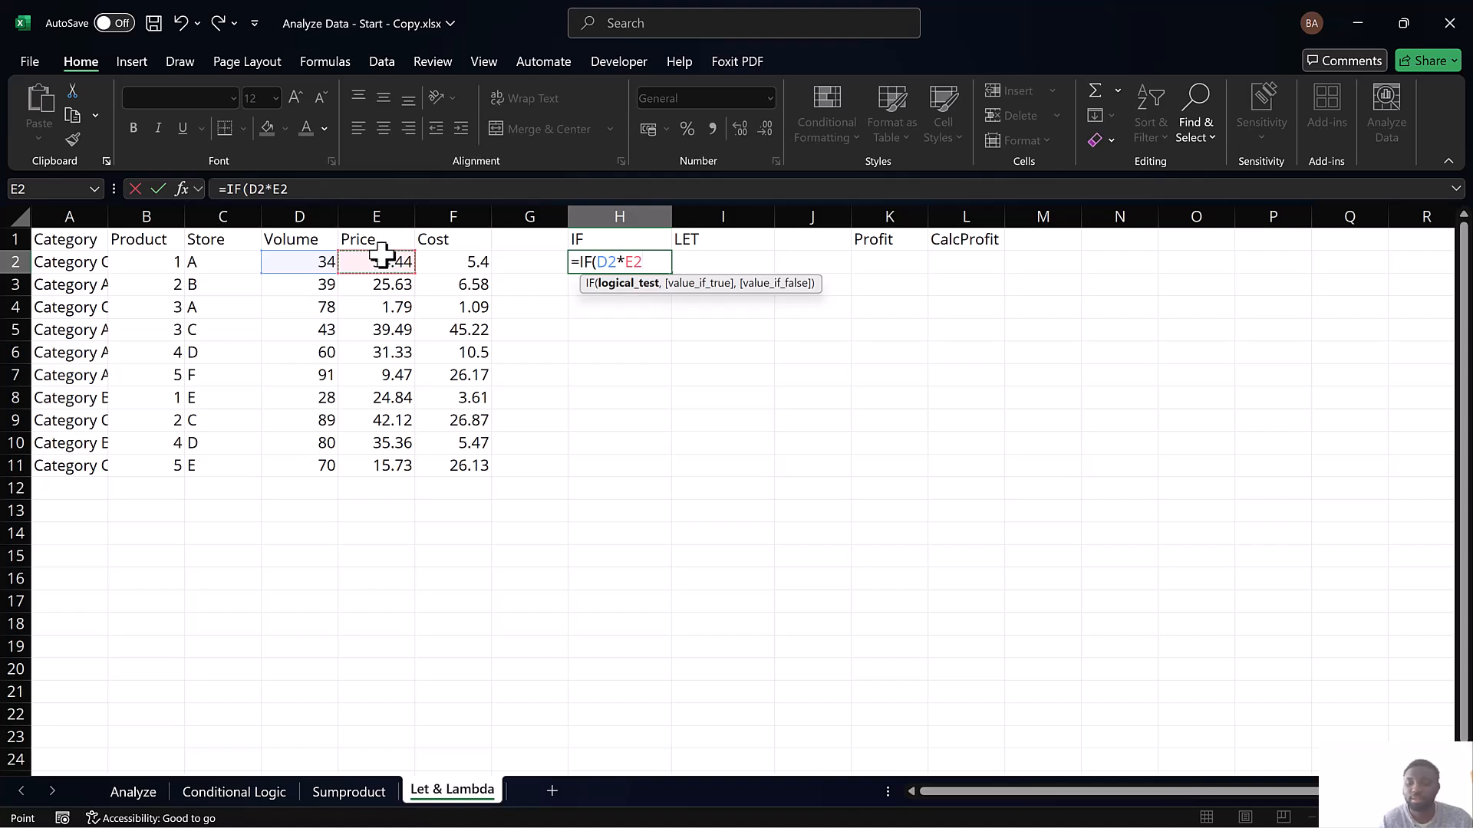
type("-")
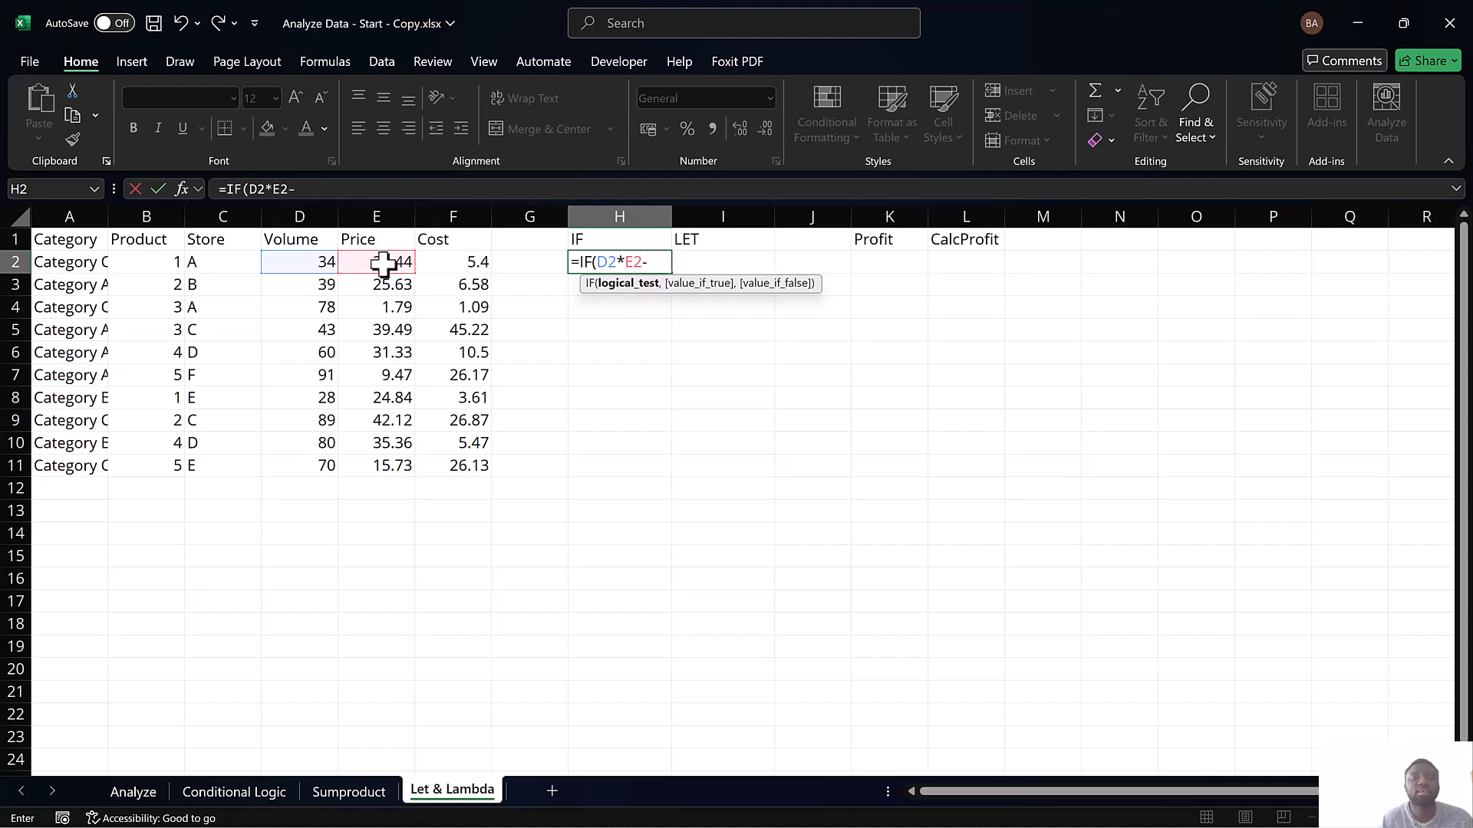
left_click(294, 261)
type("*")
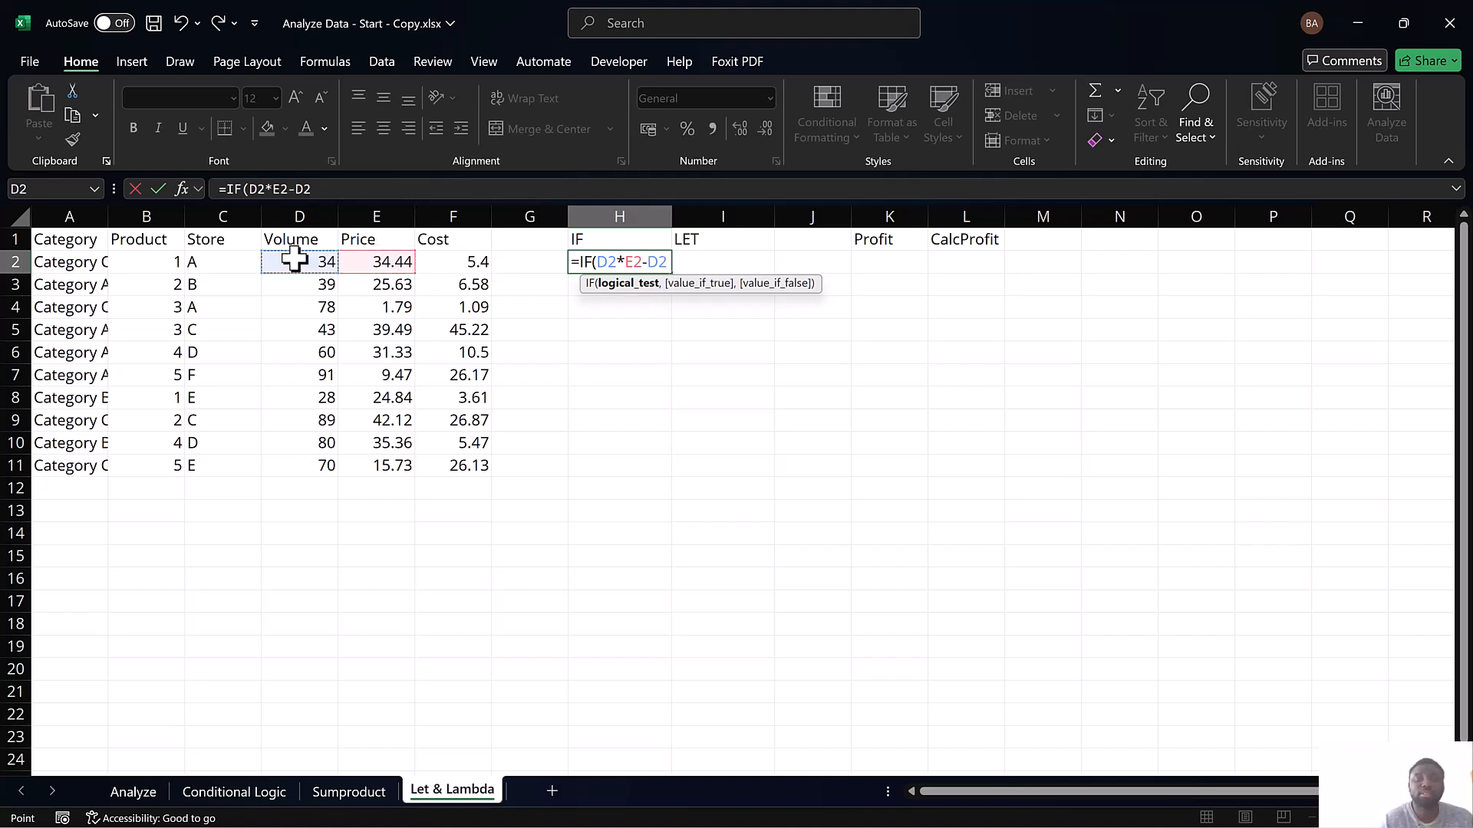
left_click(460, 261)
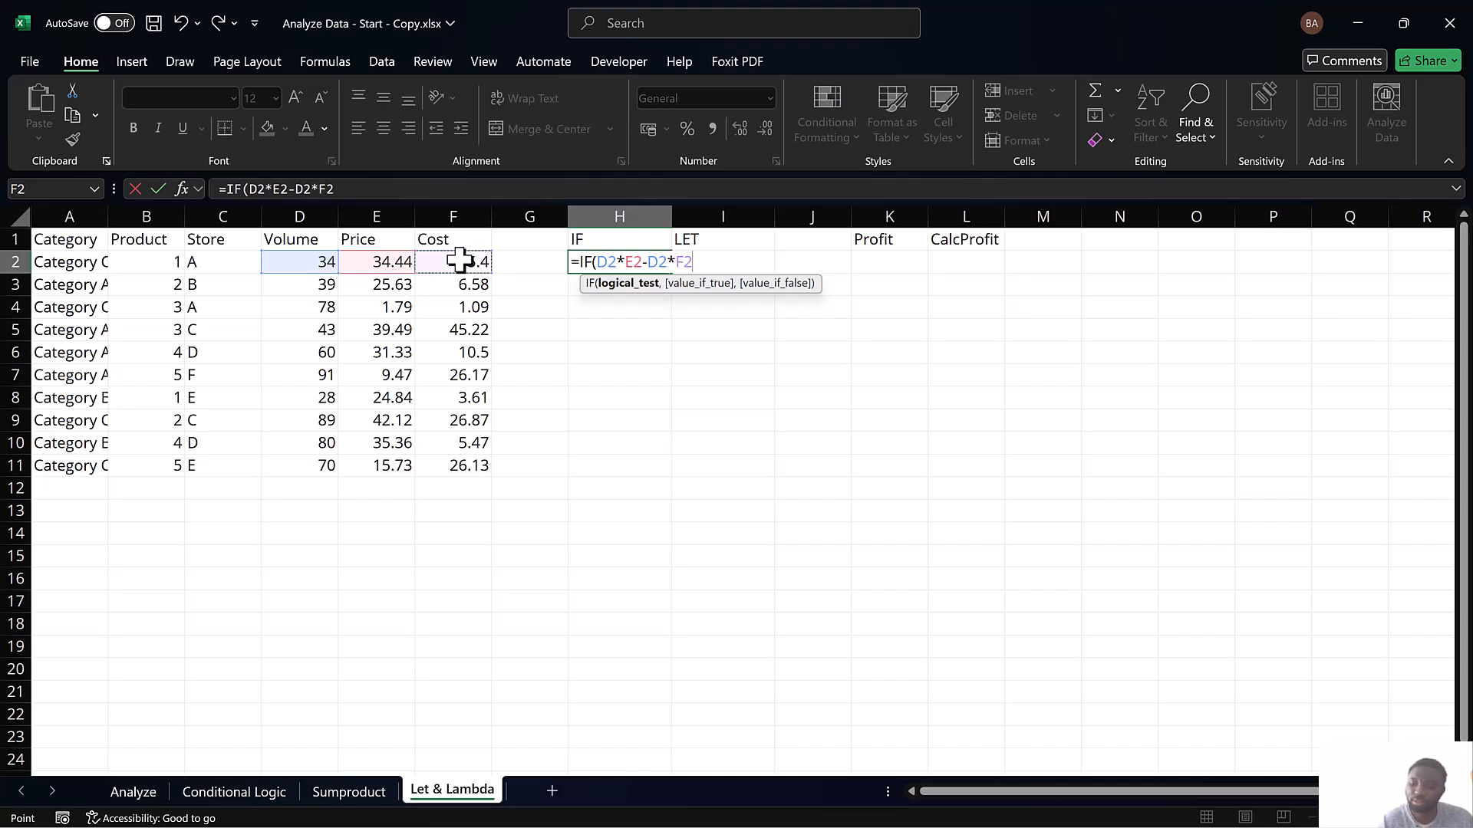
type(">0")
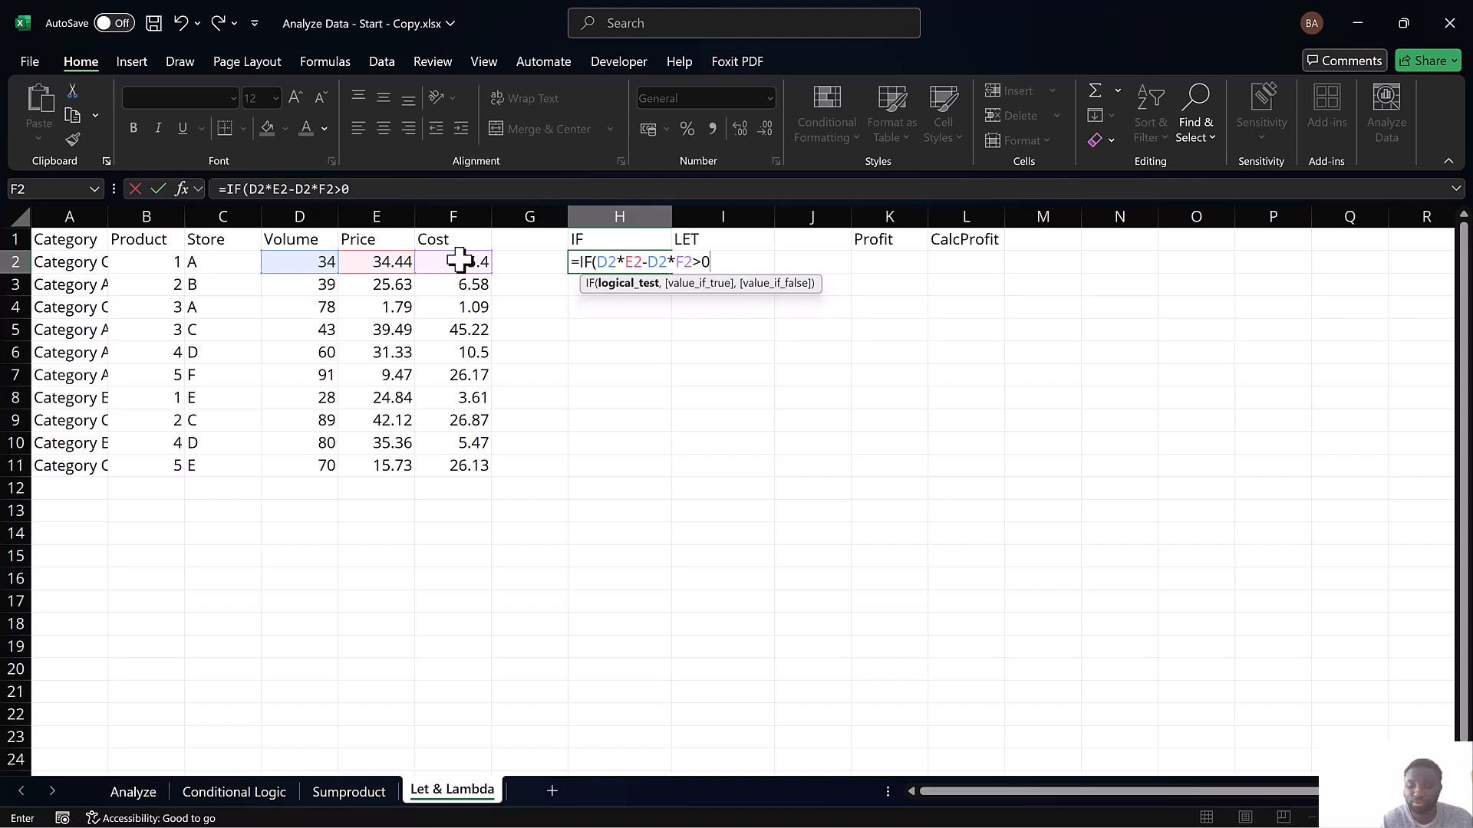
type(",")
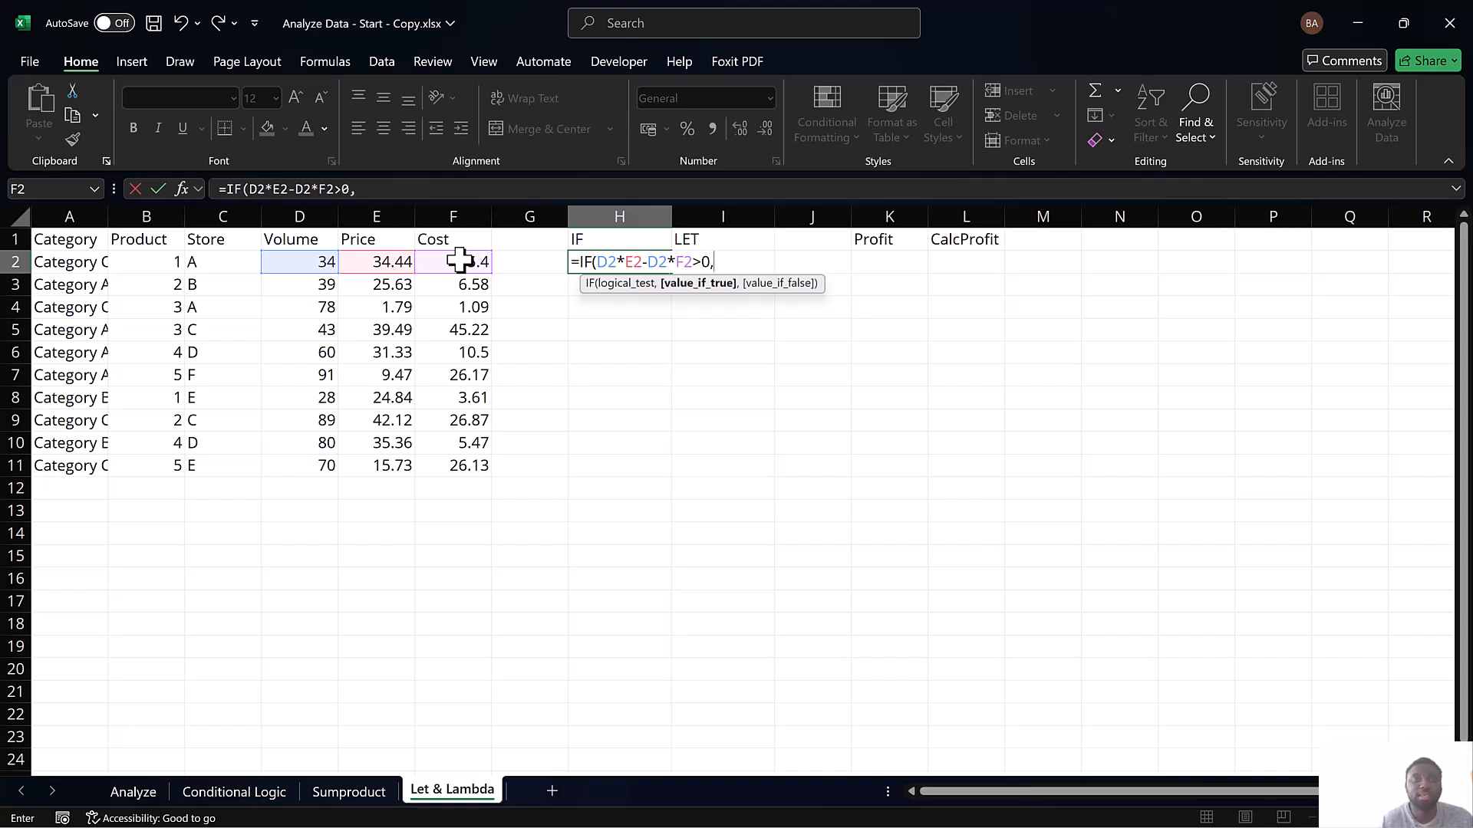
Set the IF formula's value if true to D2*E2-D2*F2
left_click(309, 262)
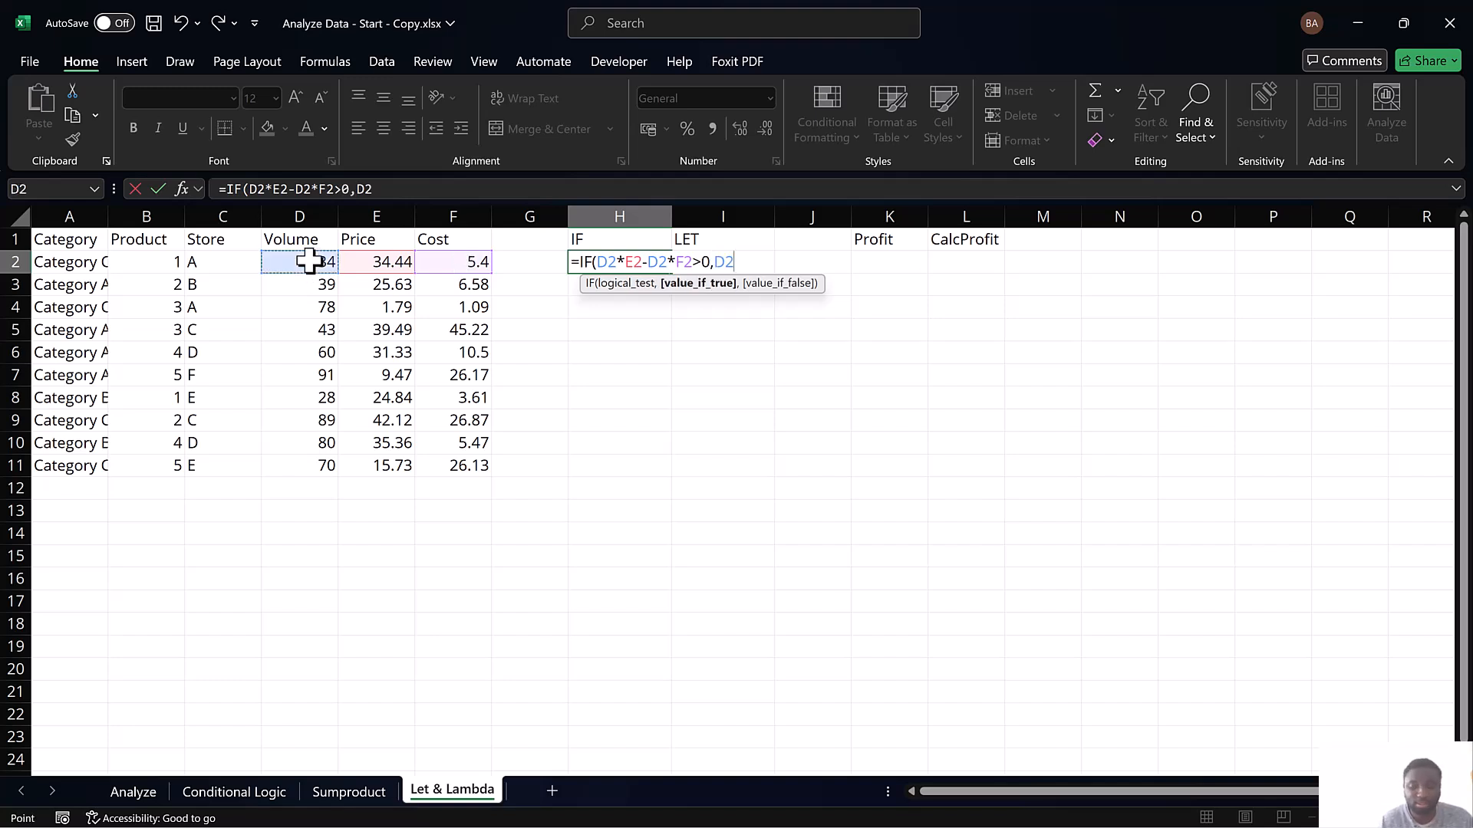
type("*")
left_click(367, 263)
type("-")
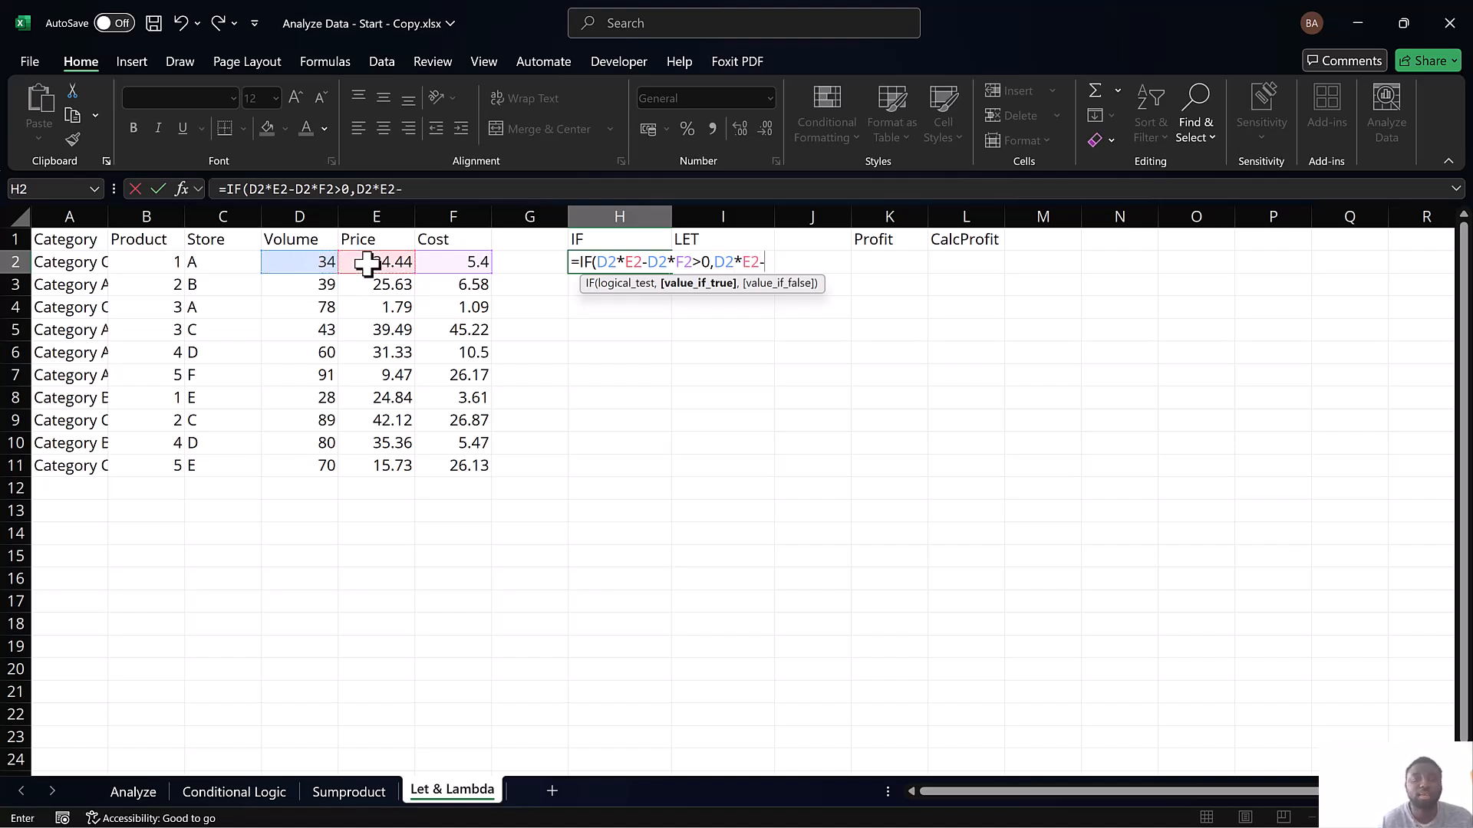
left_click(281, 261)
type("*")
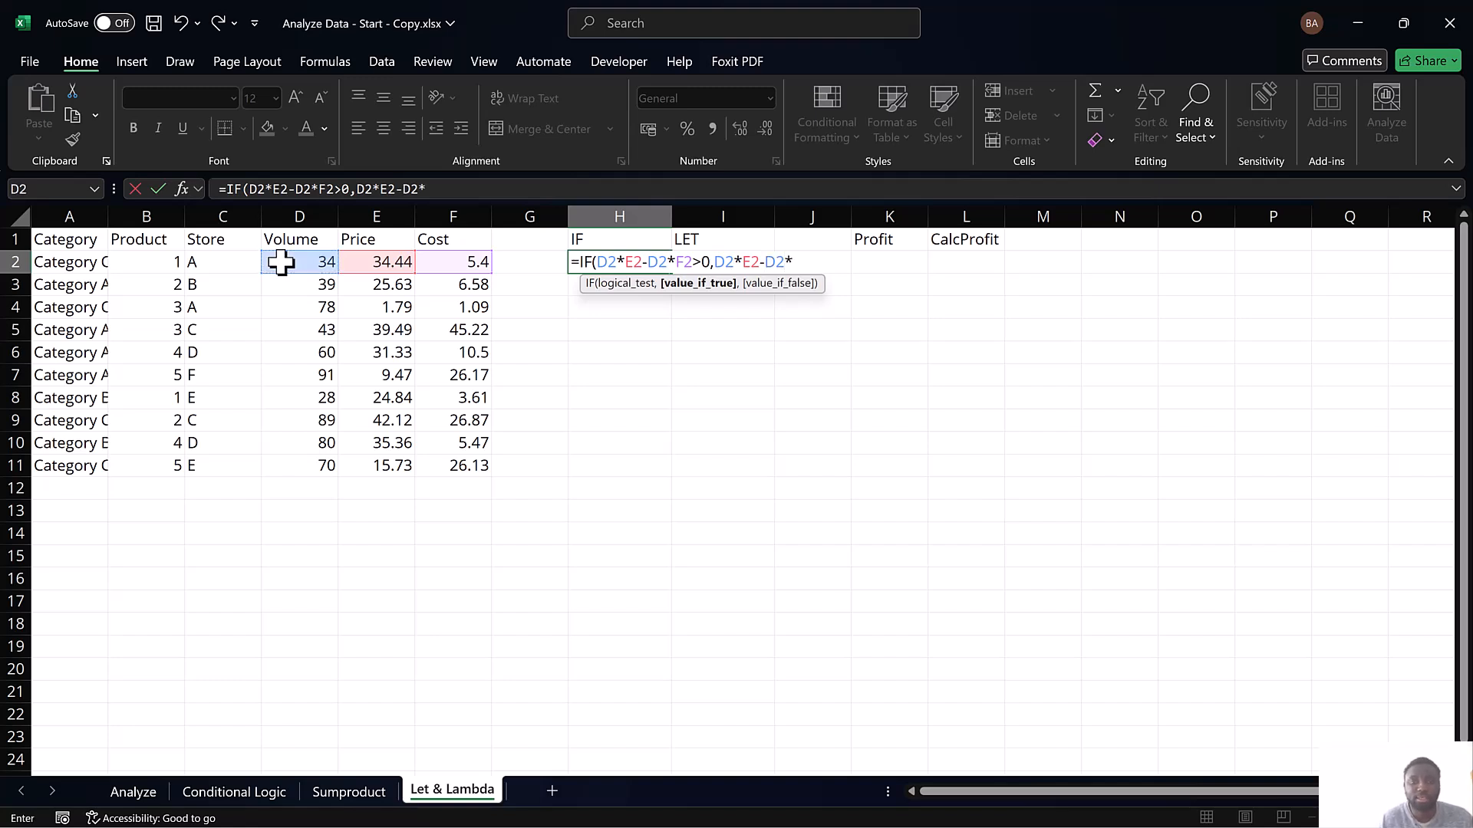
left_click(460, 262)
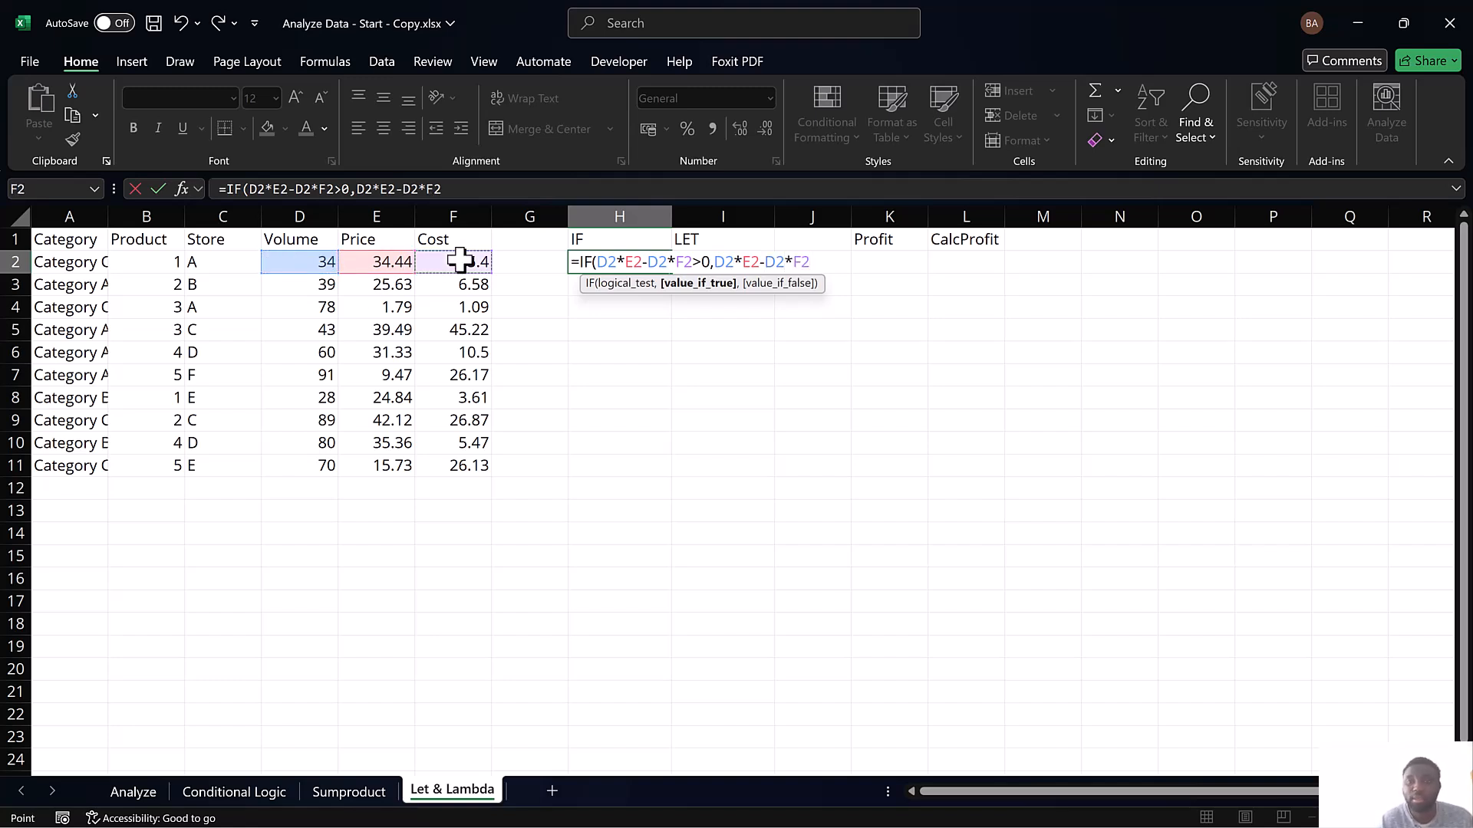
type(",\"Not")
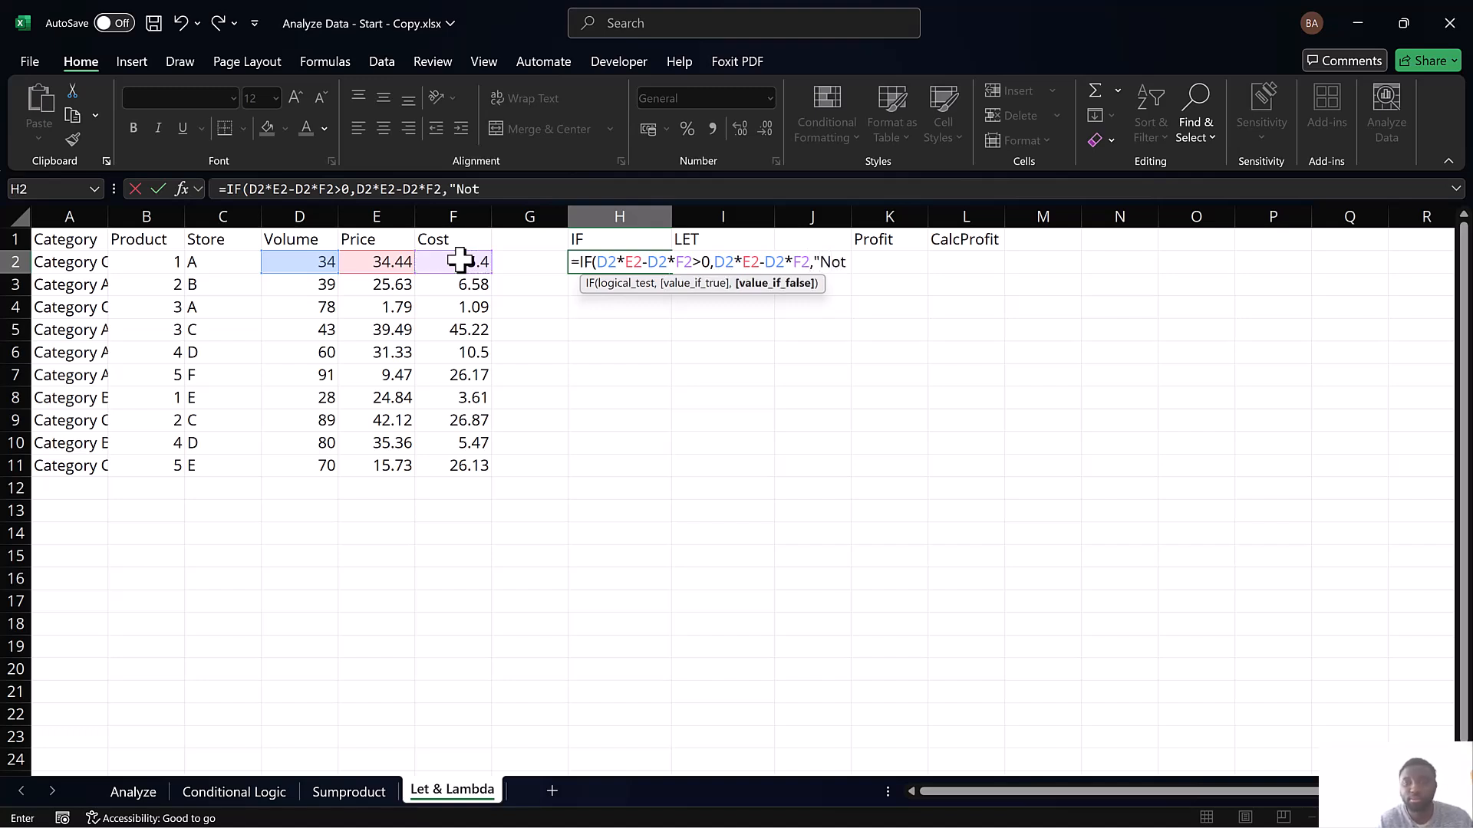
type(" Profitabl")
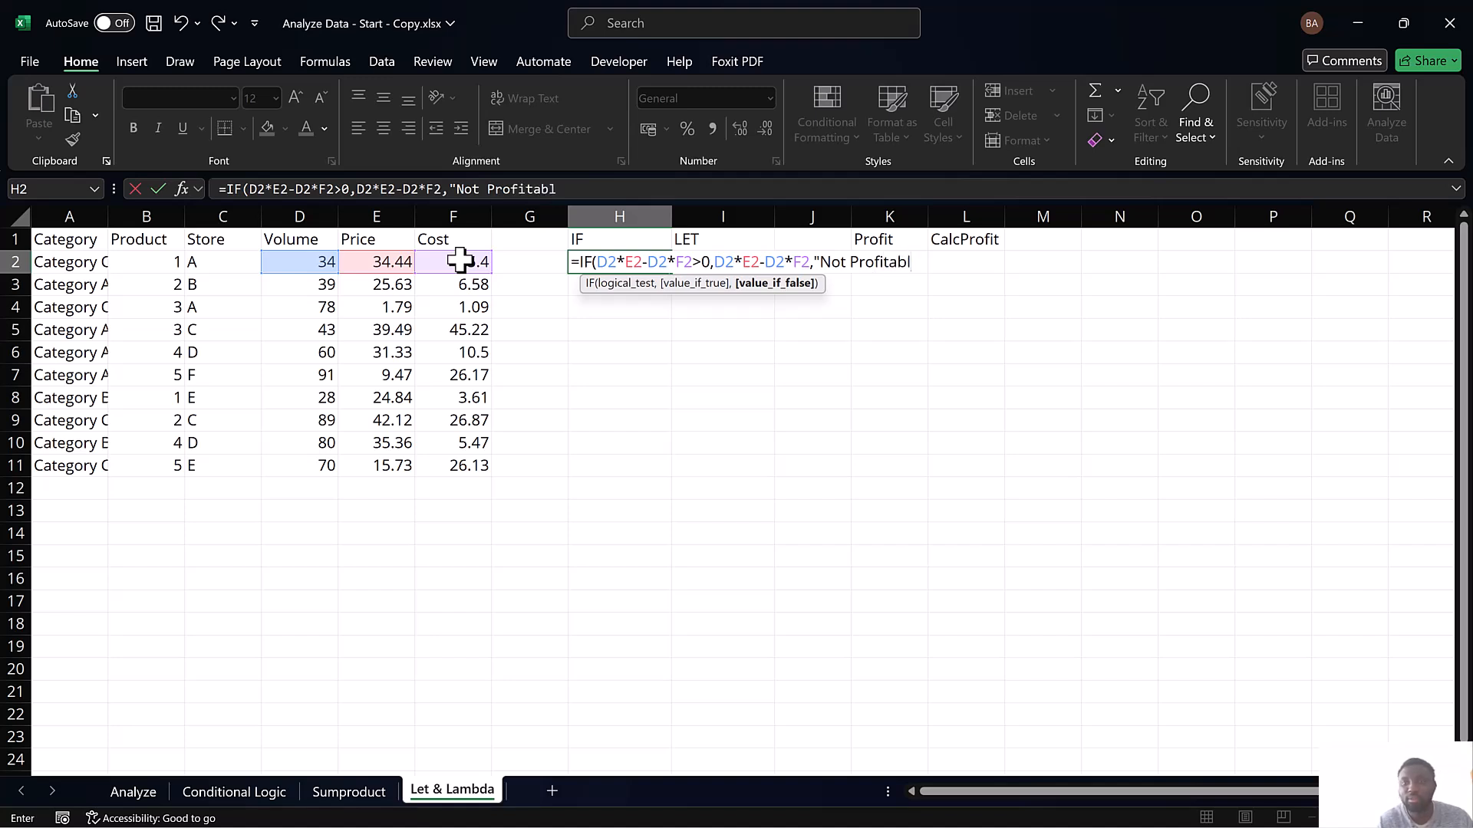
type("e\")")
Set the IF formula's value if false to "Not Profitable" and complete the formula in H2
key("Return")
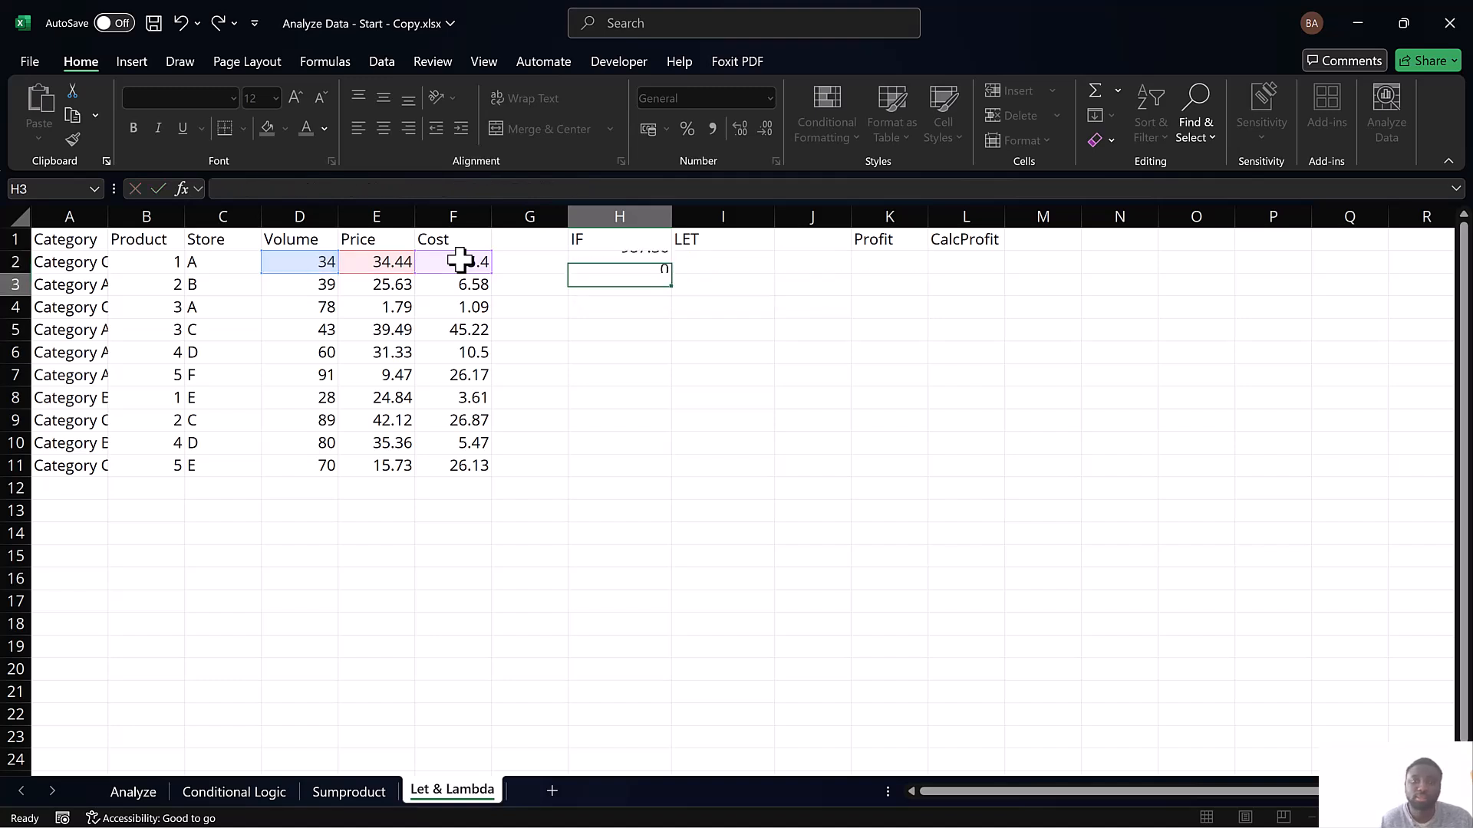
Fill the IF formula from H2 down through H11
left_click(653, 262)
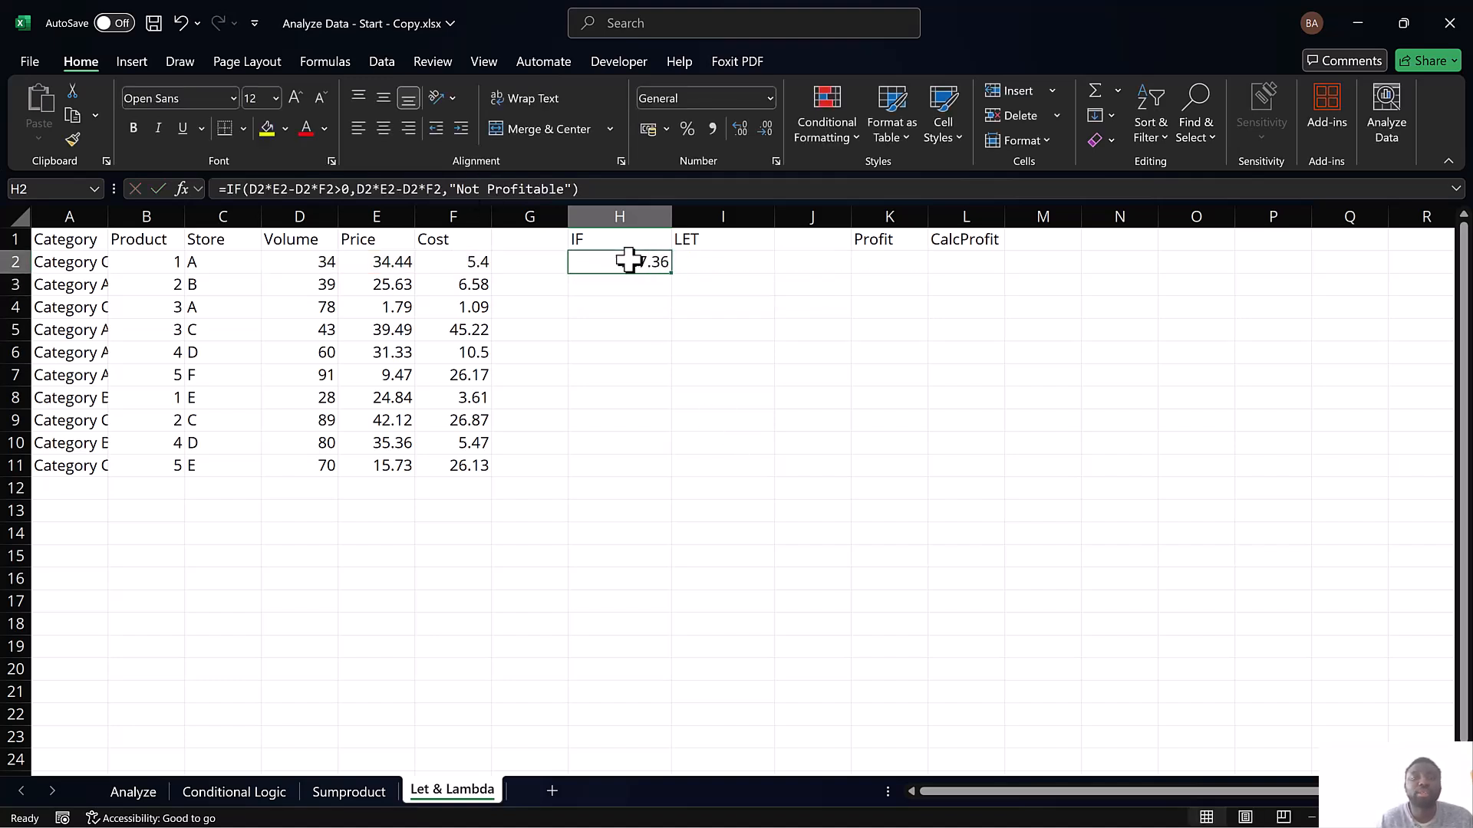
left_click_drag(628, 263, 635, 465)
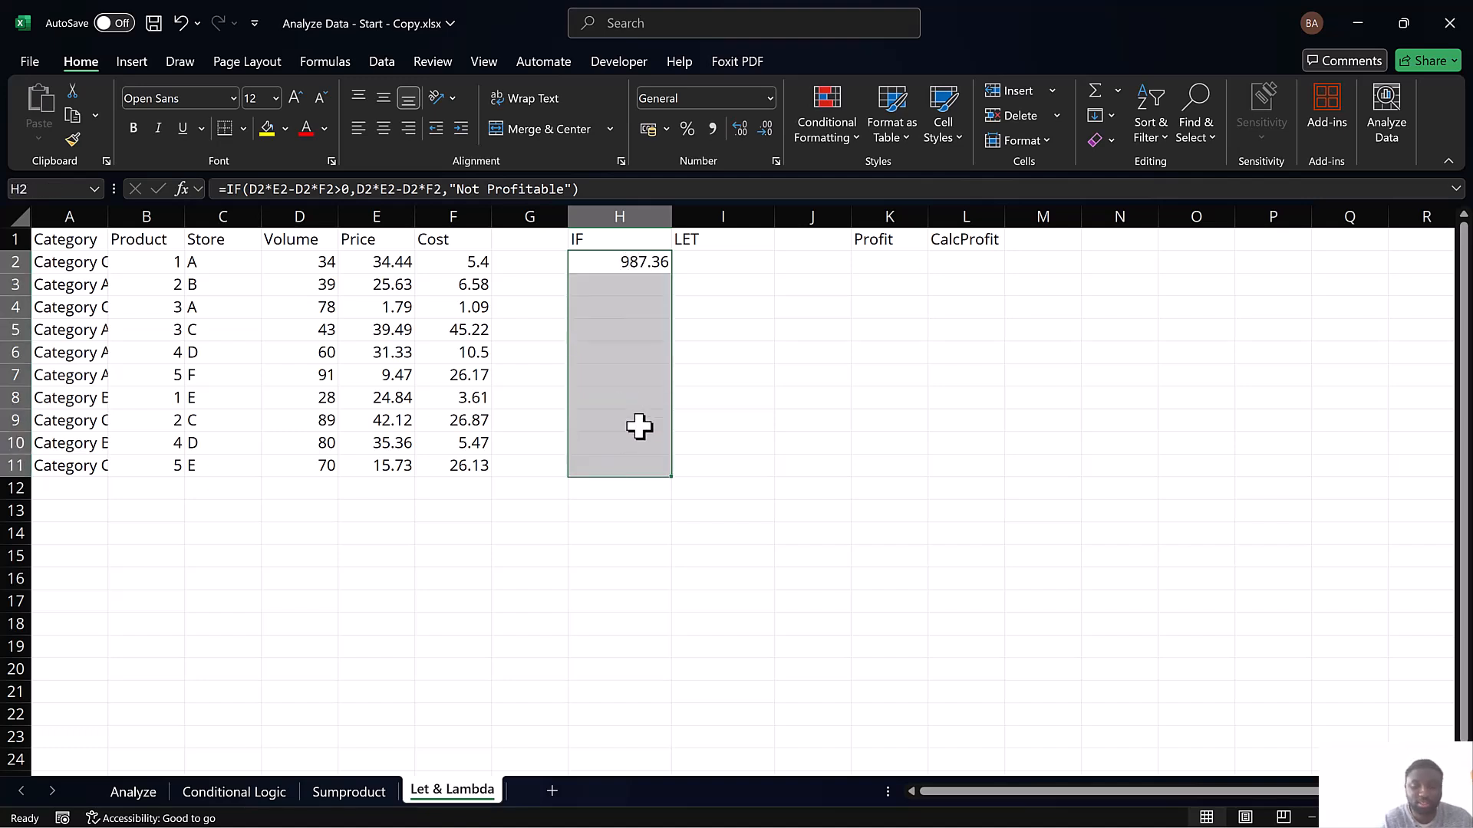
key("ctrl+d")
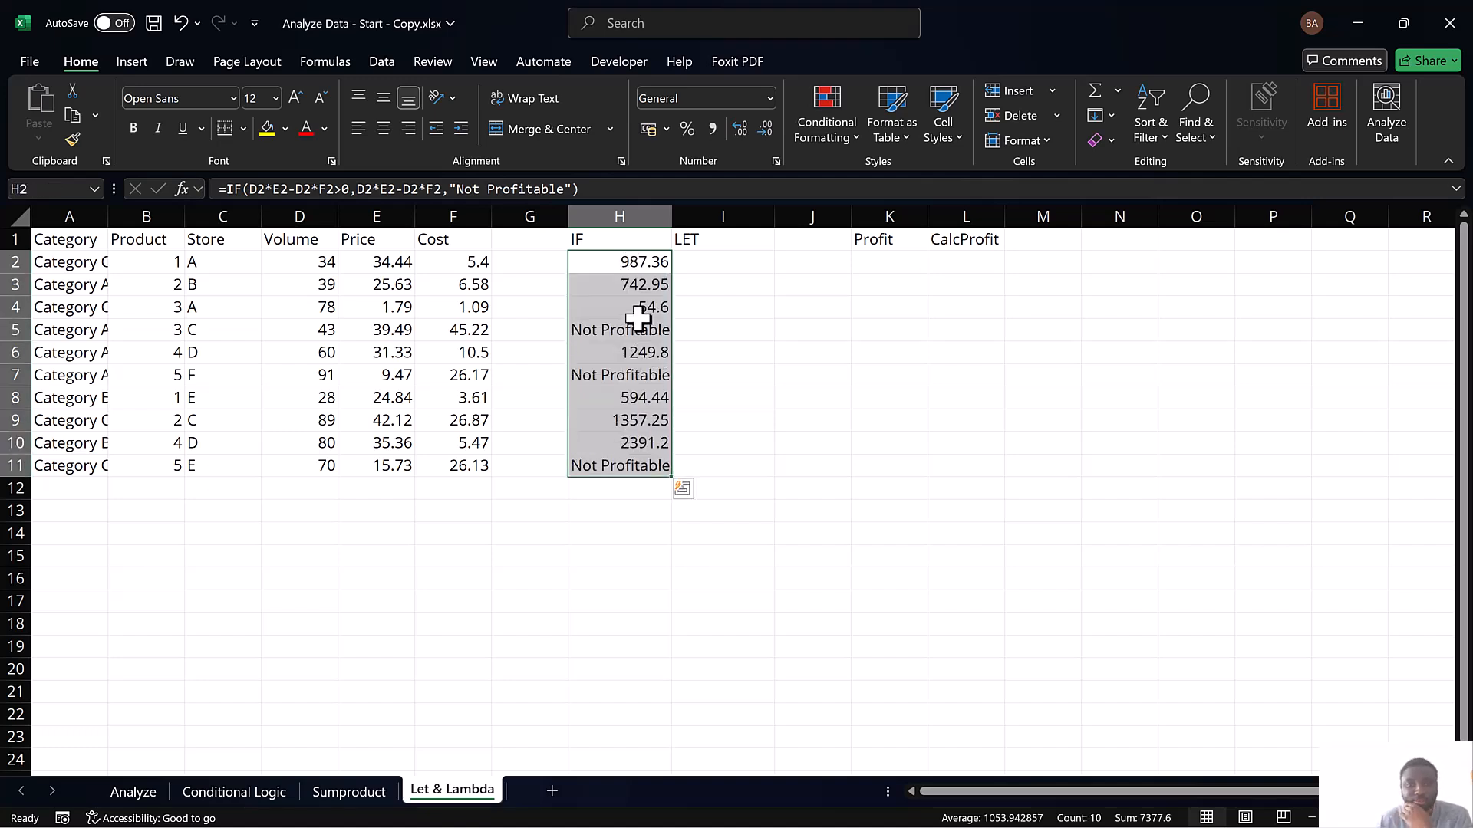
Test the IF formula by setting the volume in D2 to 0, and undo that change
left_click(636, 263)
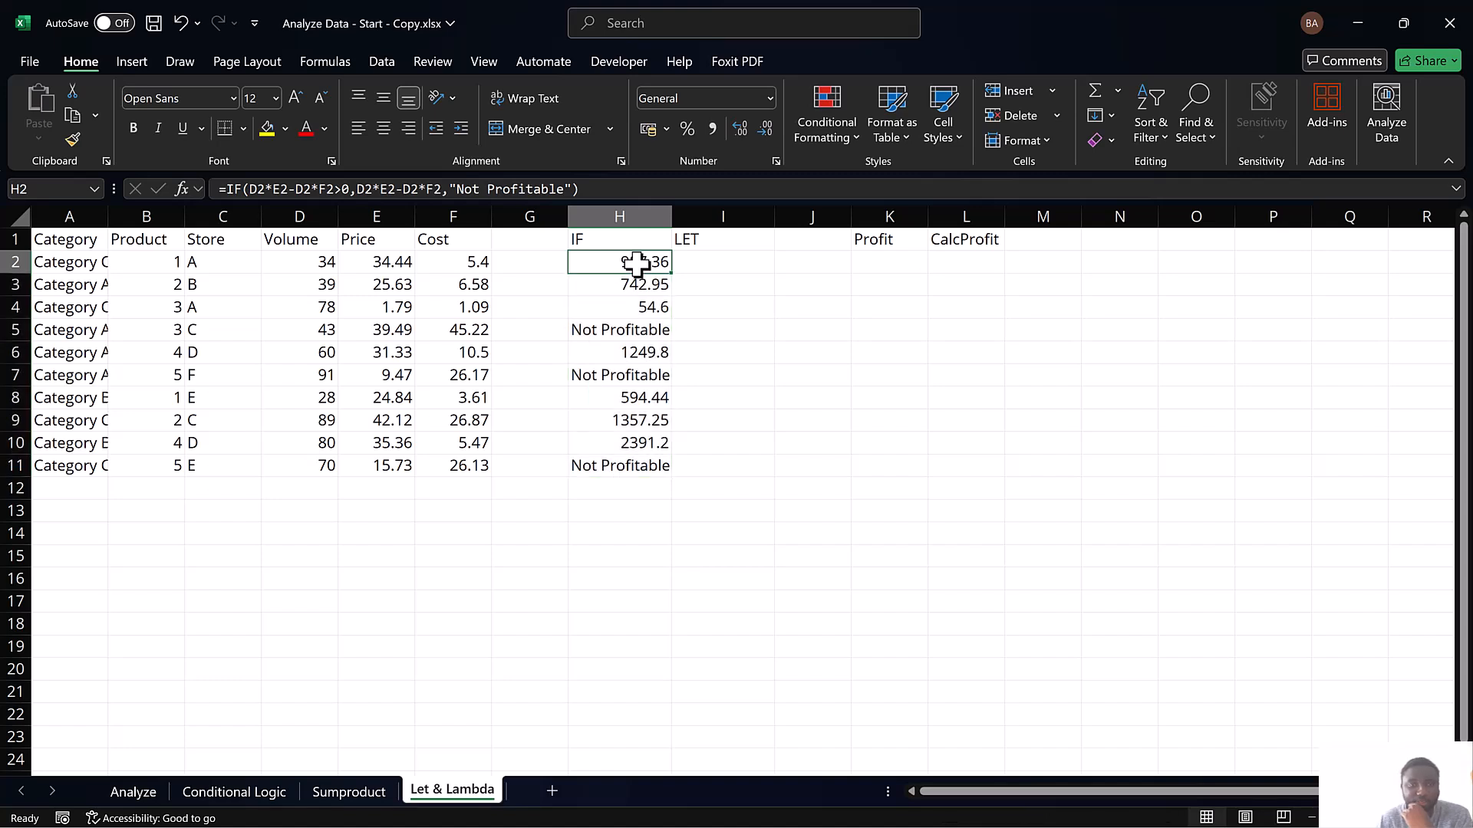
left_click(323, 263)
type("0")
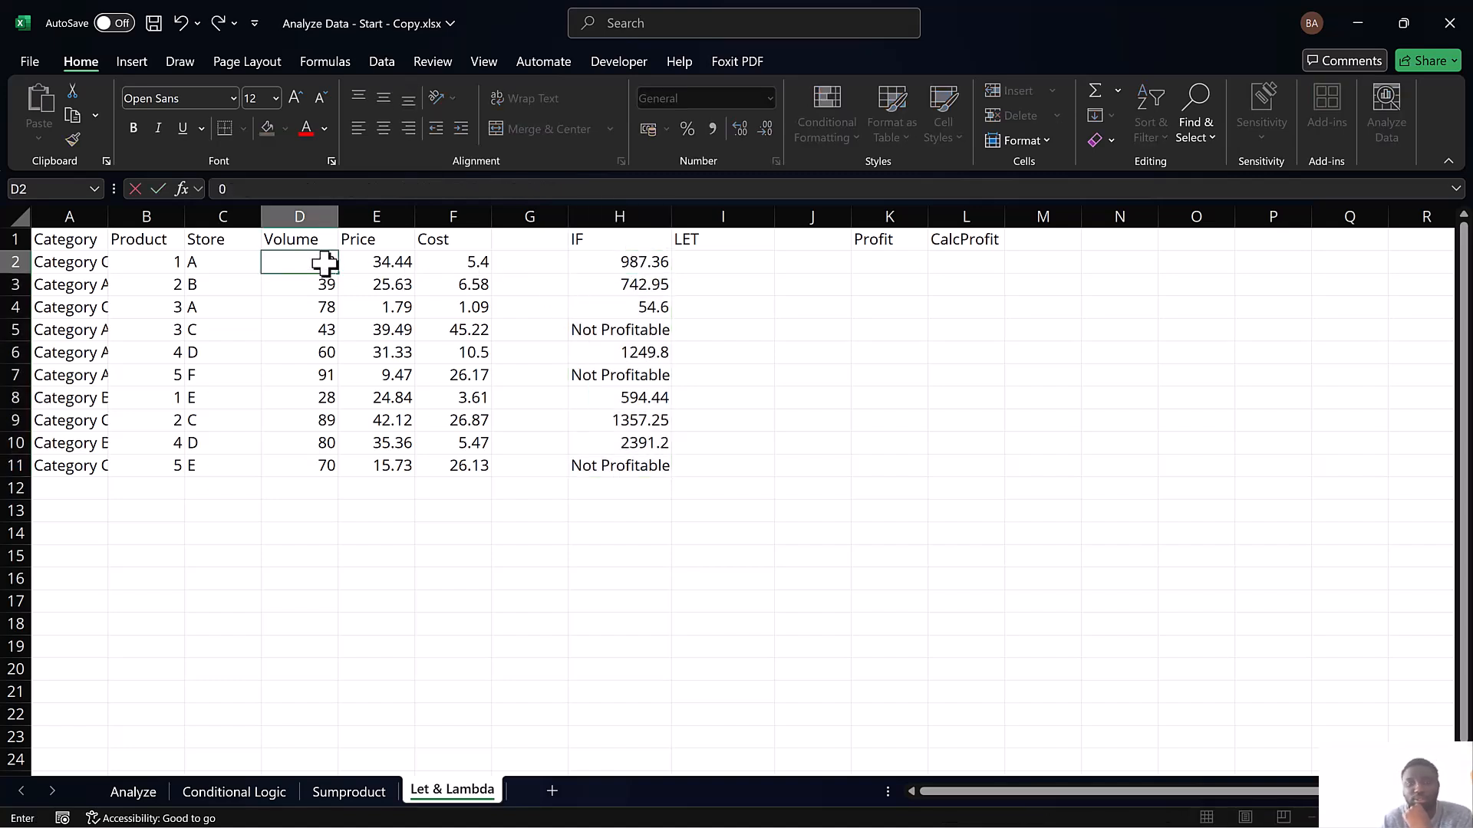
key("Return")
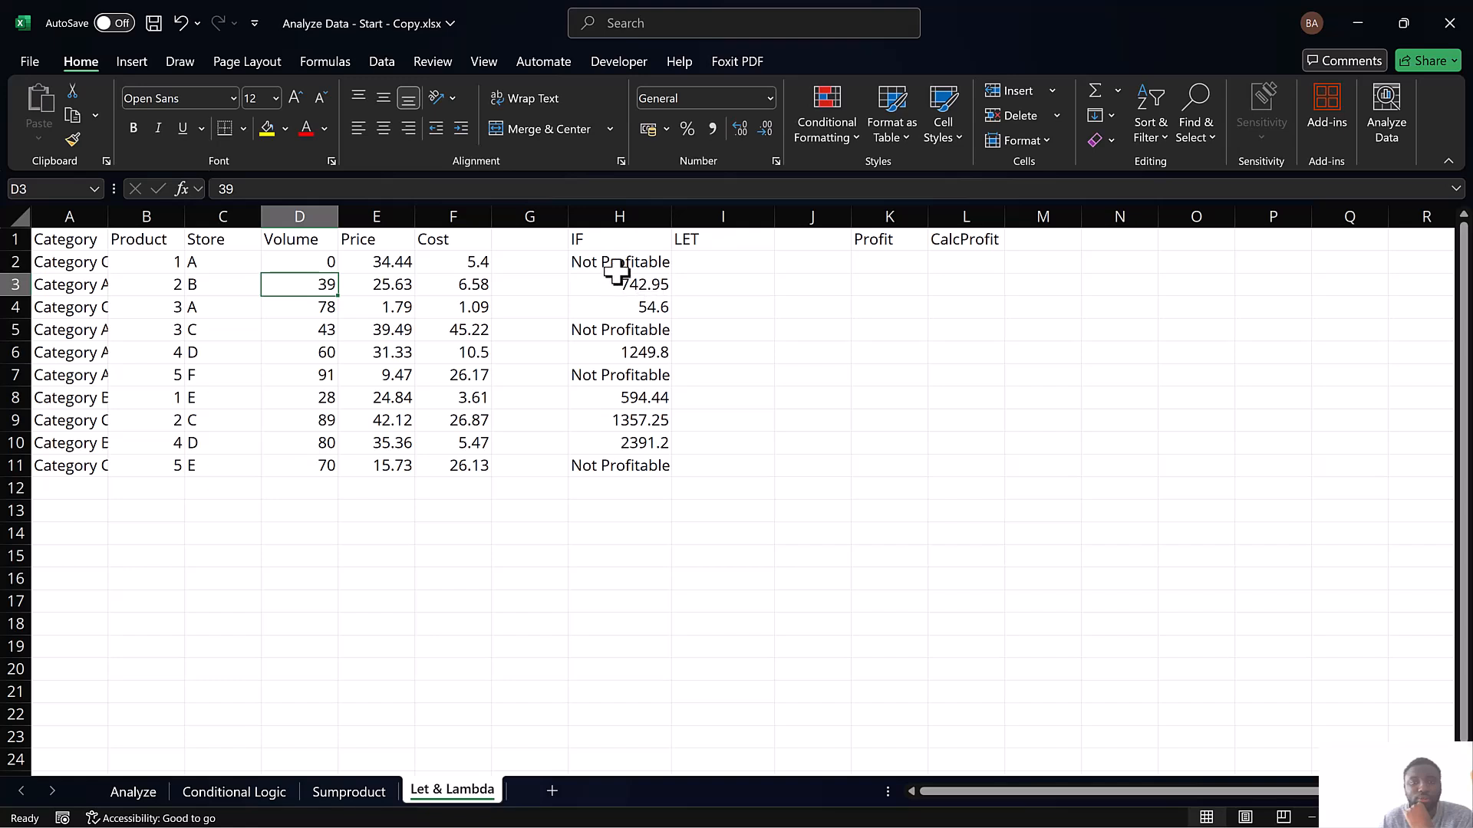
left_click(331, 264)
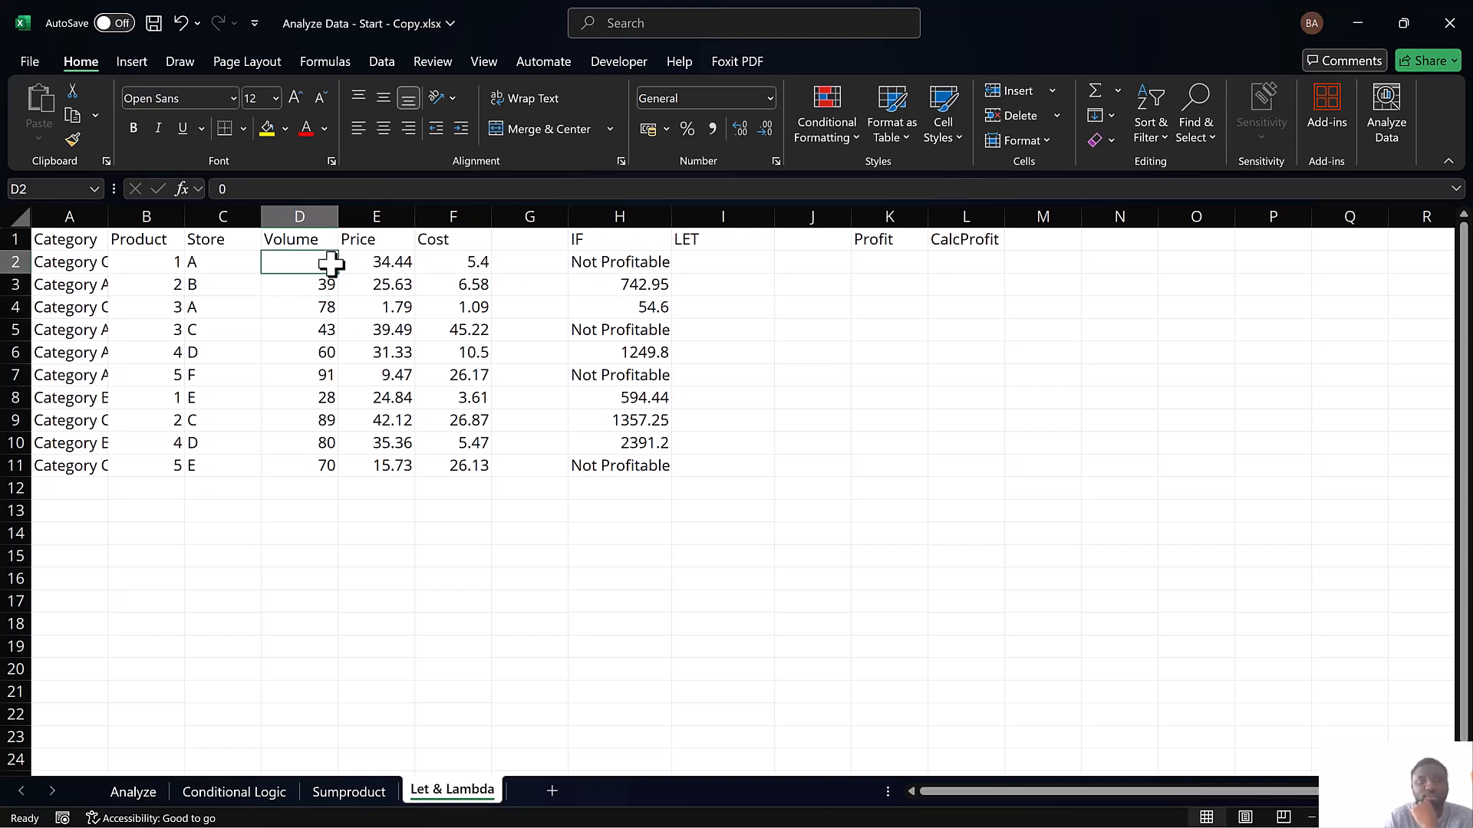
key("ctrl+z")
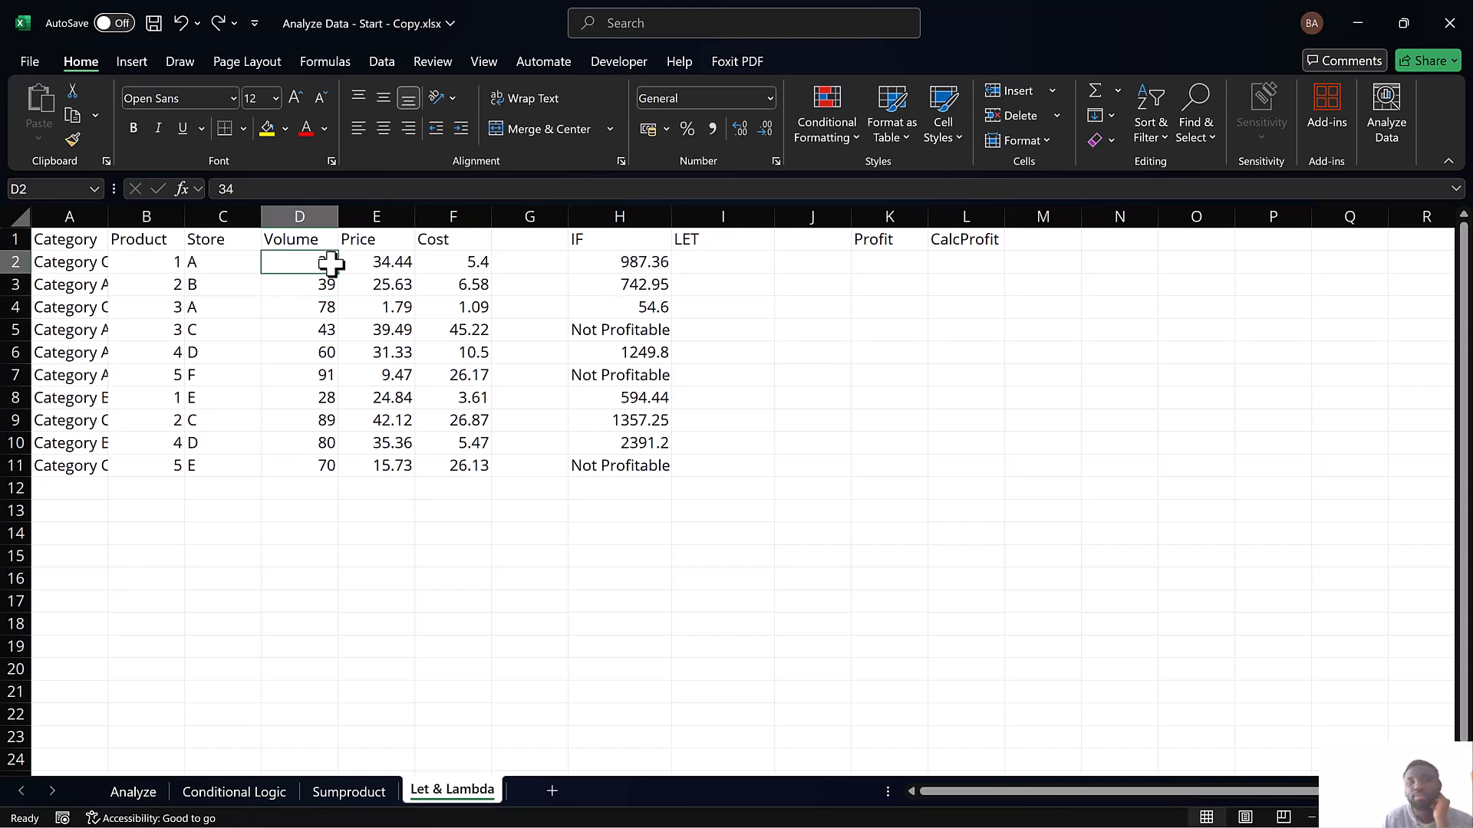
Start a LET formula in I2 with Profit as its first name
left_click(715, 263)
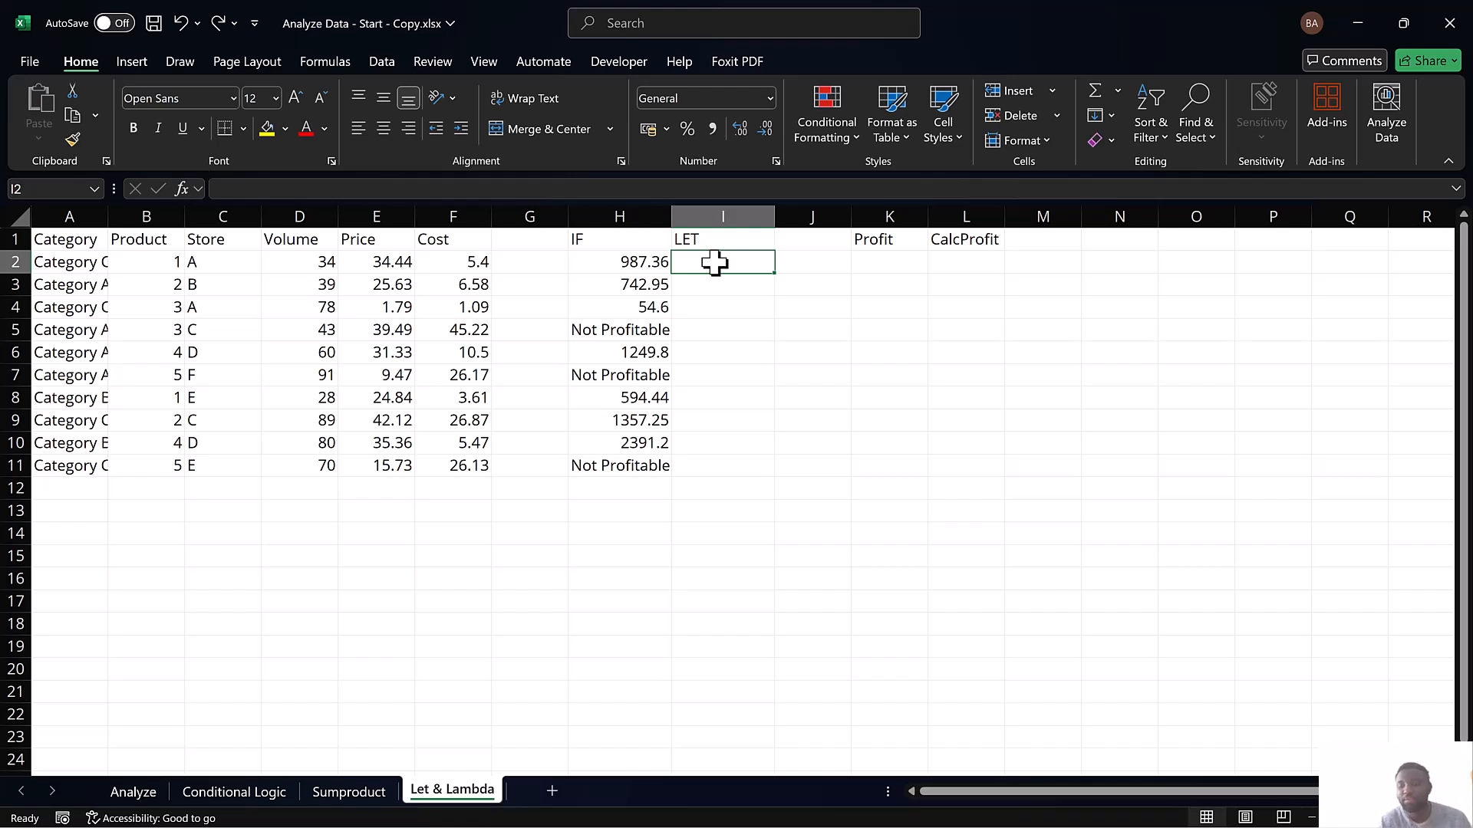
type("=")
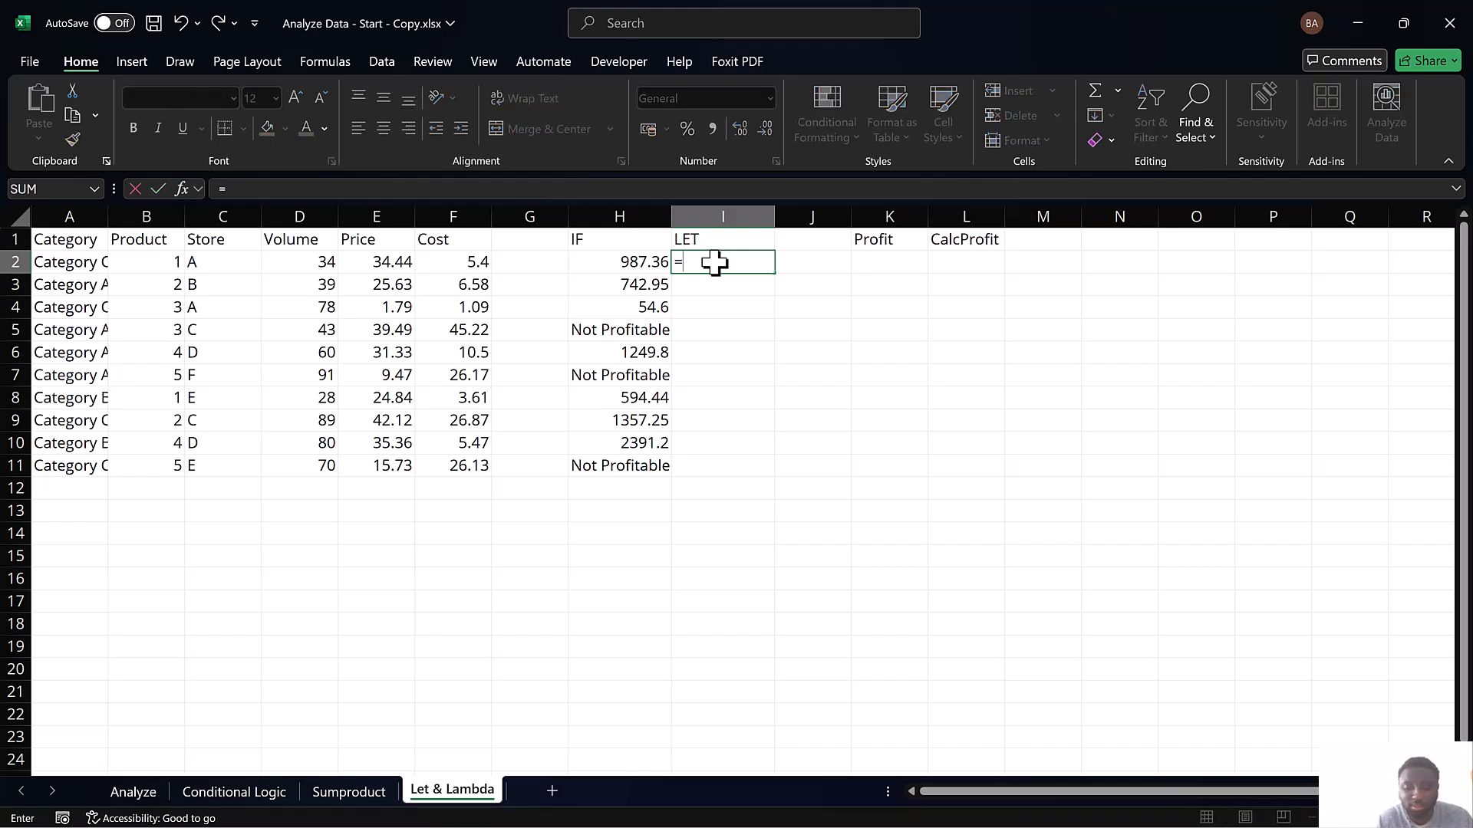
type("let")
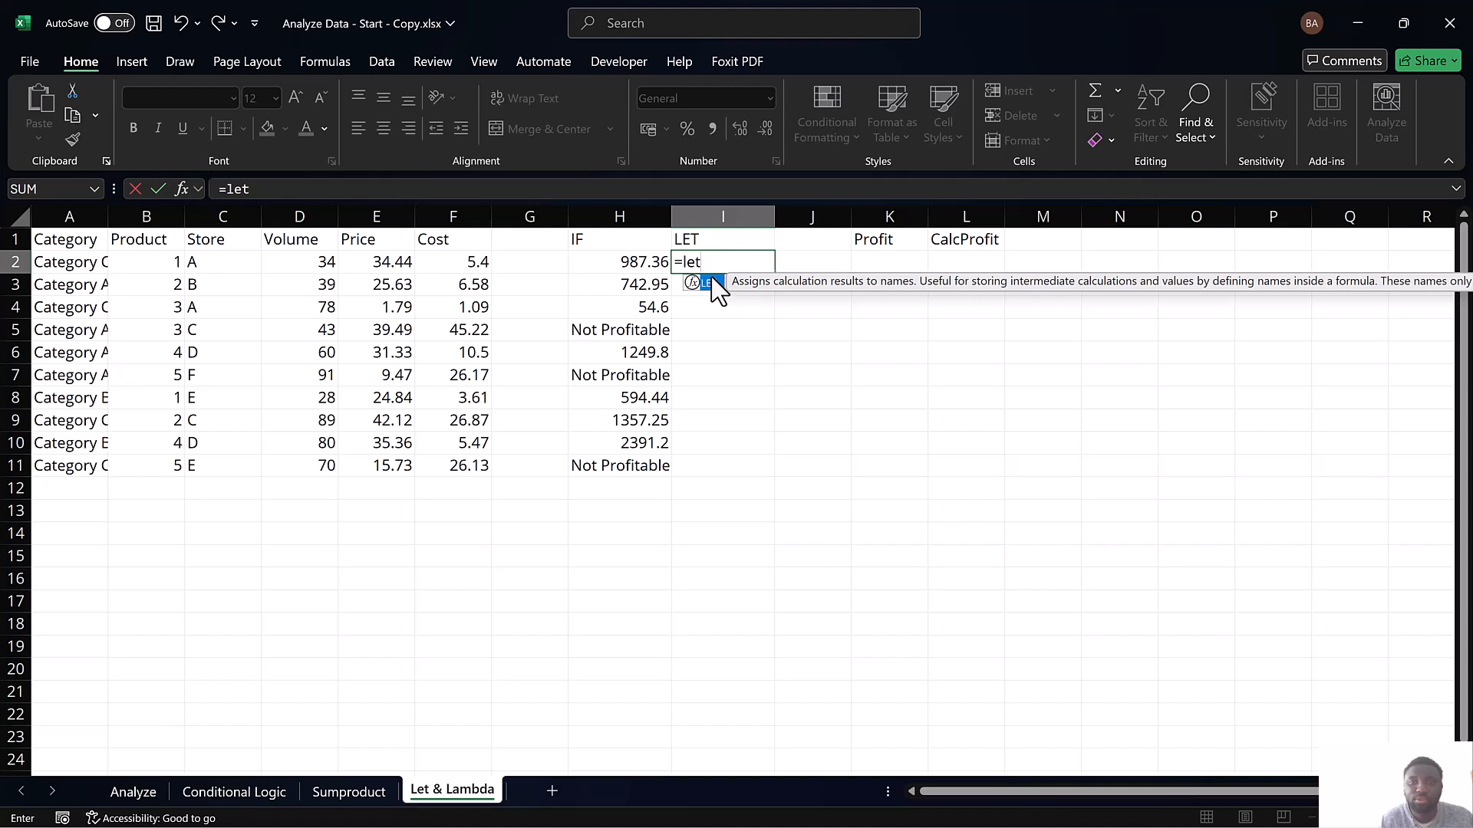
double_click(707, 283)
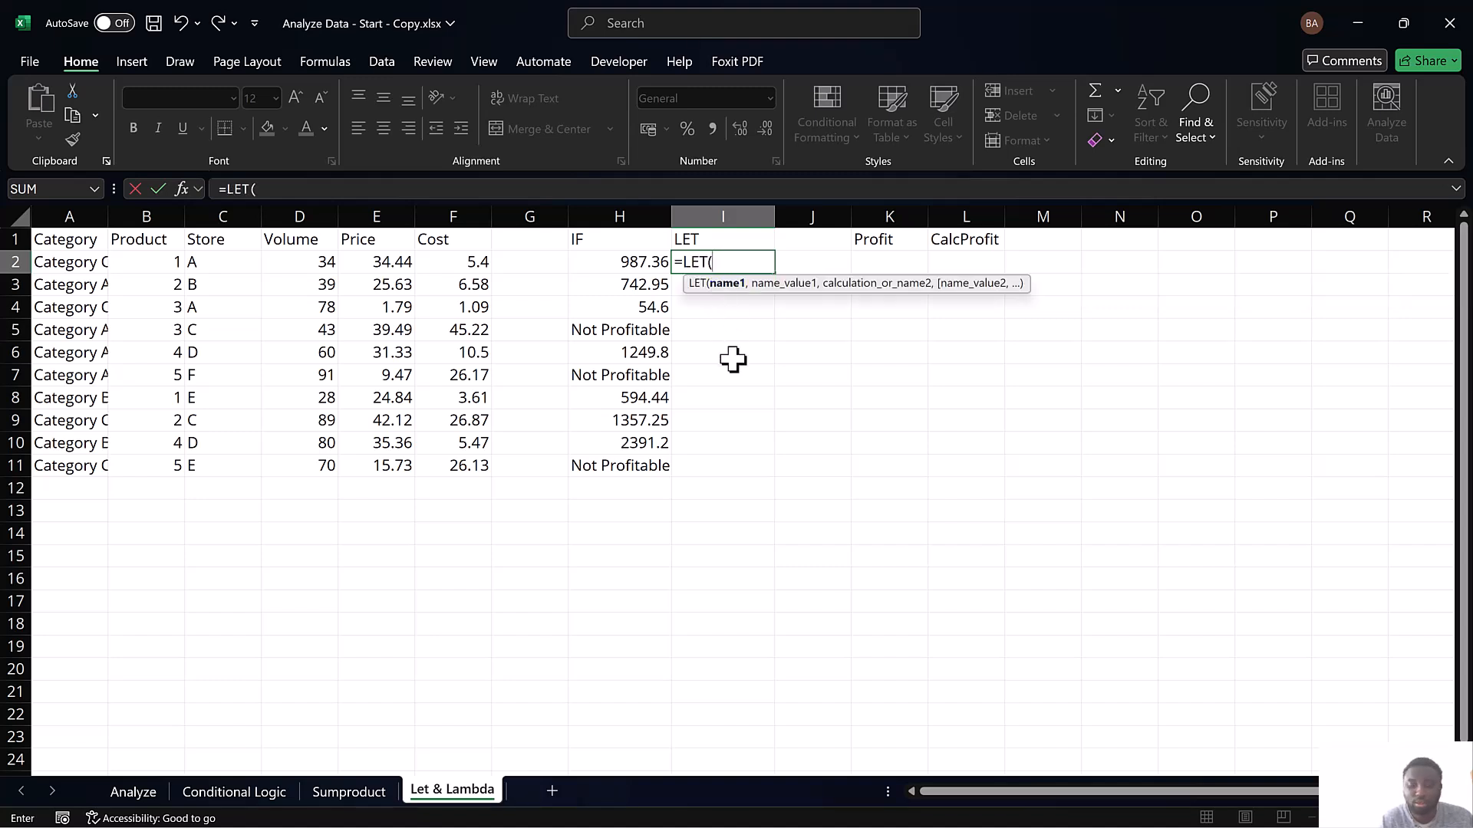
type("Profiy")
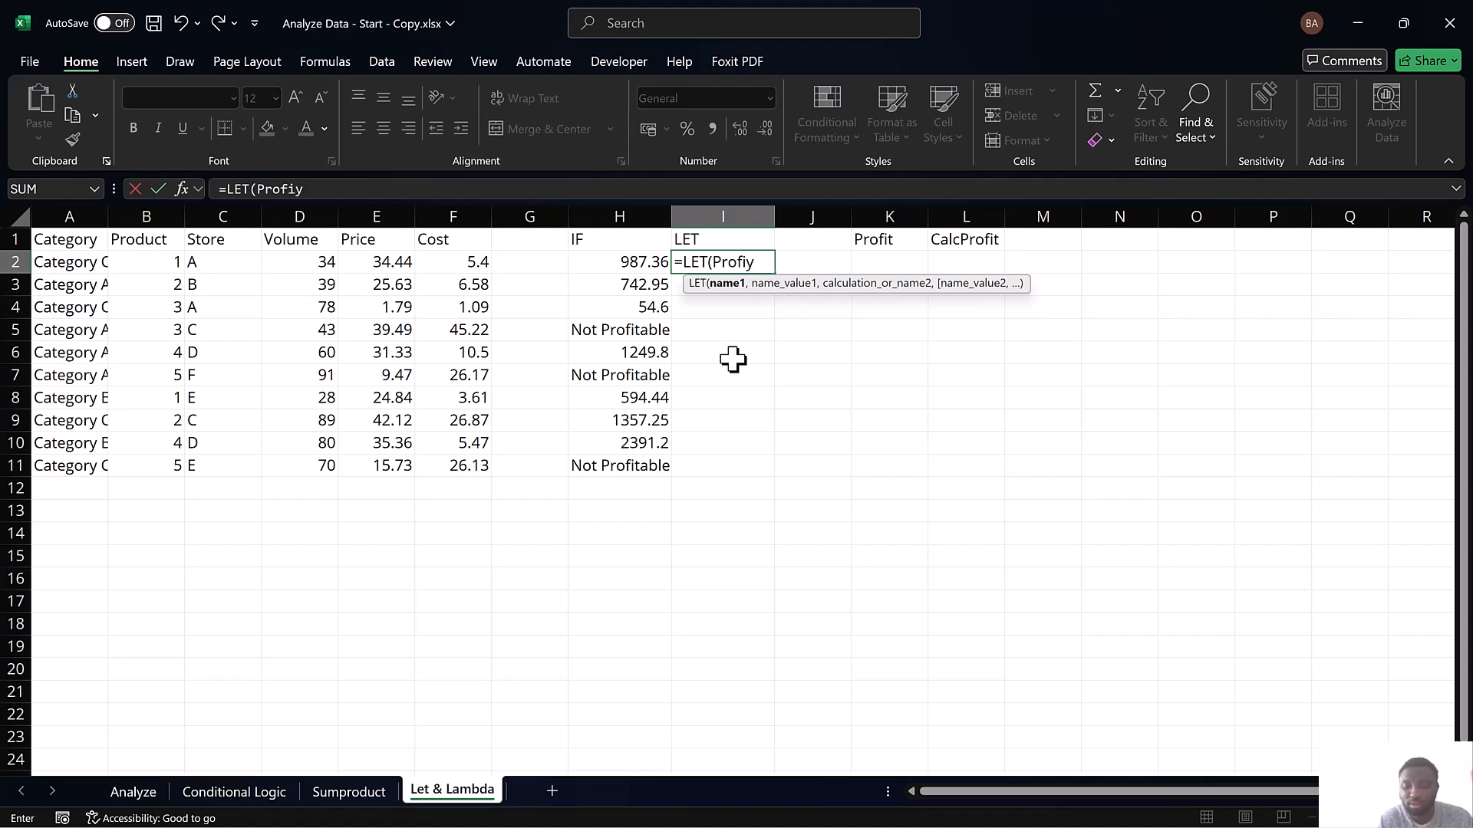
key("BackSpace")
type("t,")
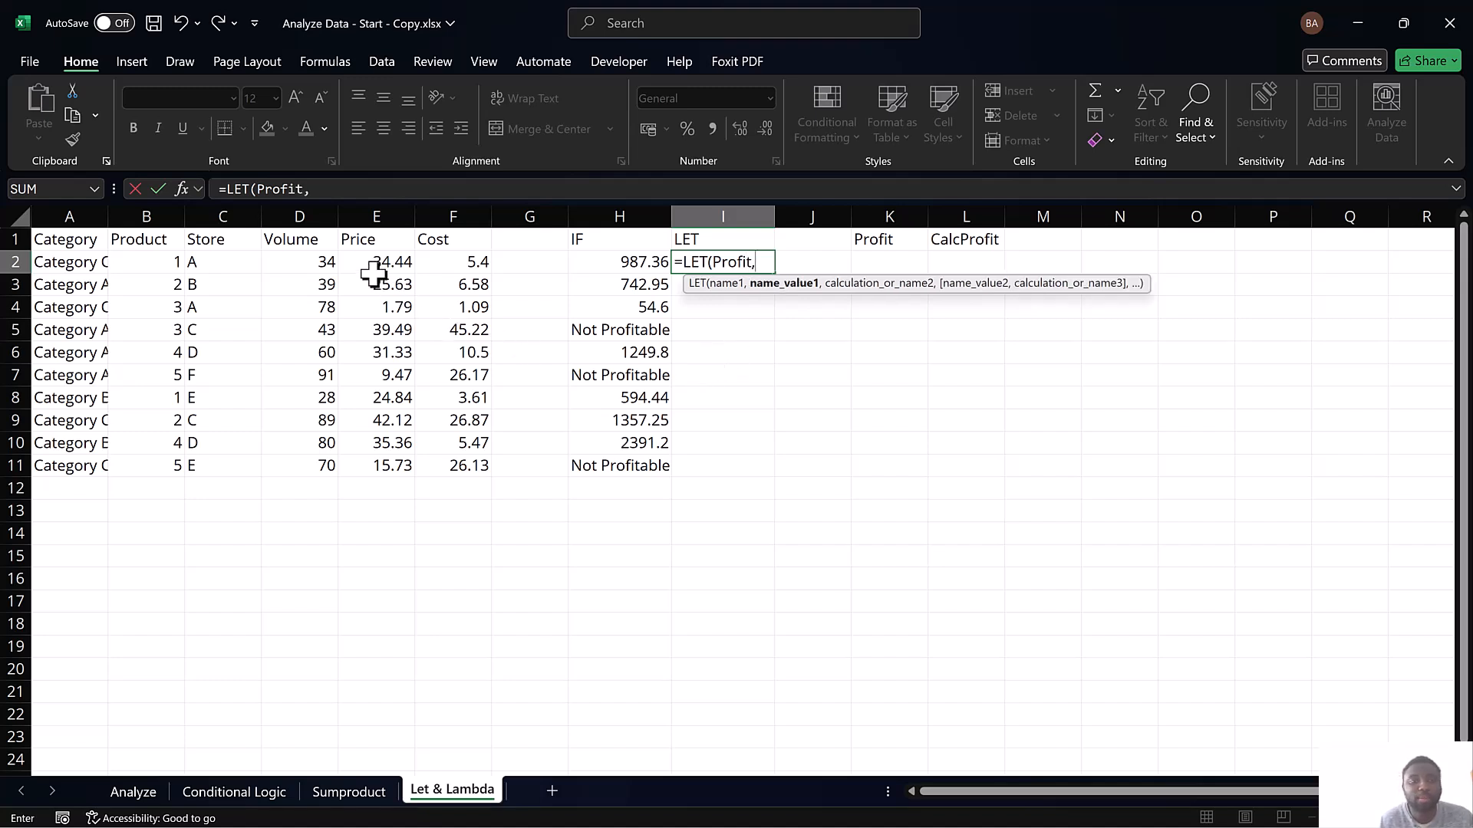
Define the value of Profit in the I2 LET formula as D2*E2-D2*F2
left_click(315, 265)
type("*")
left_click(393, 264)
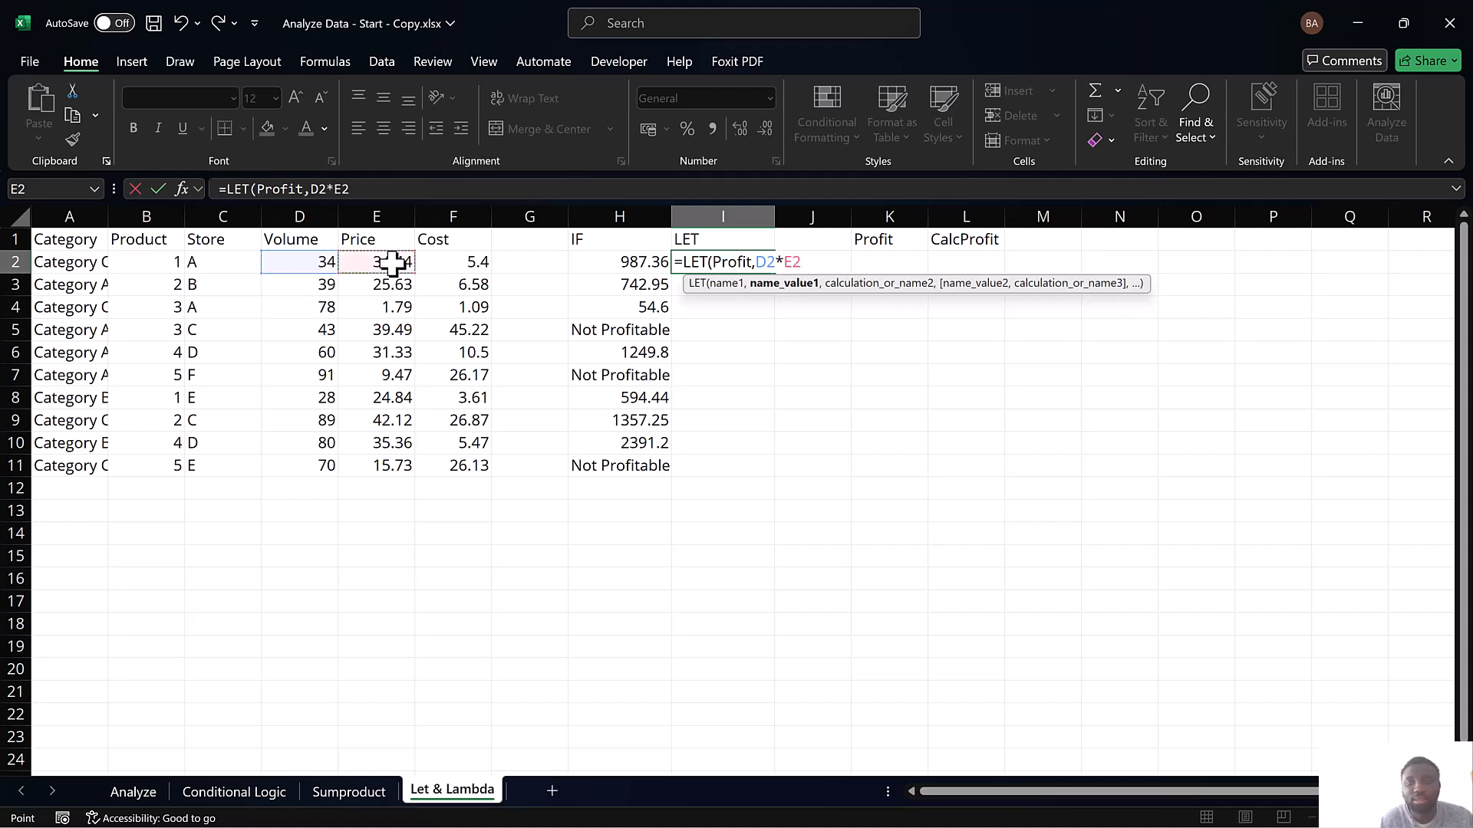
type("-")
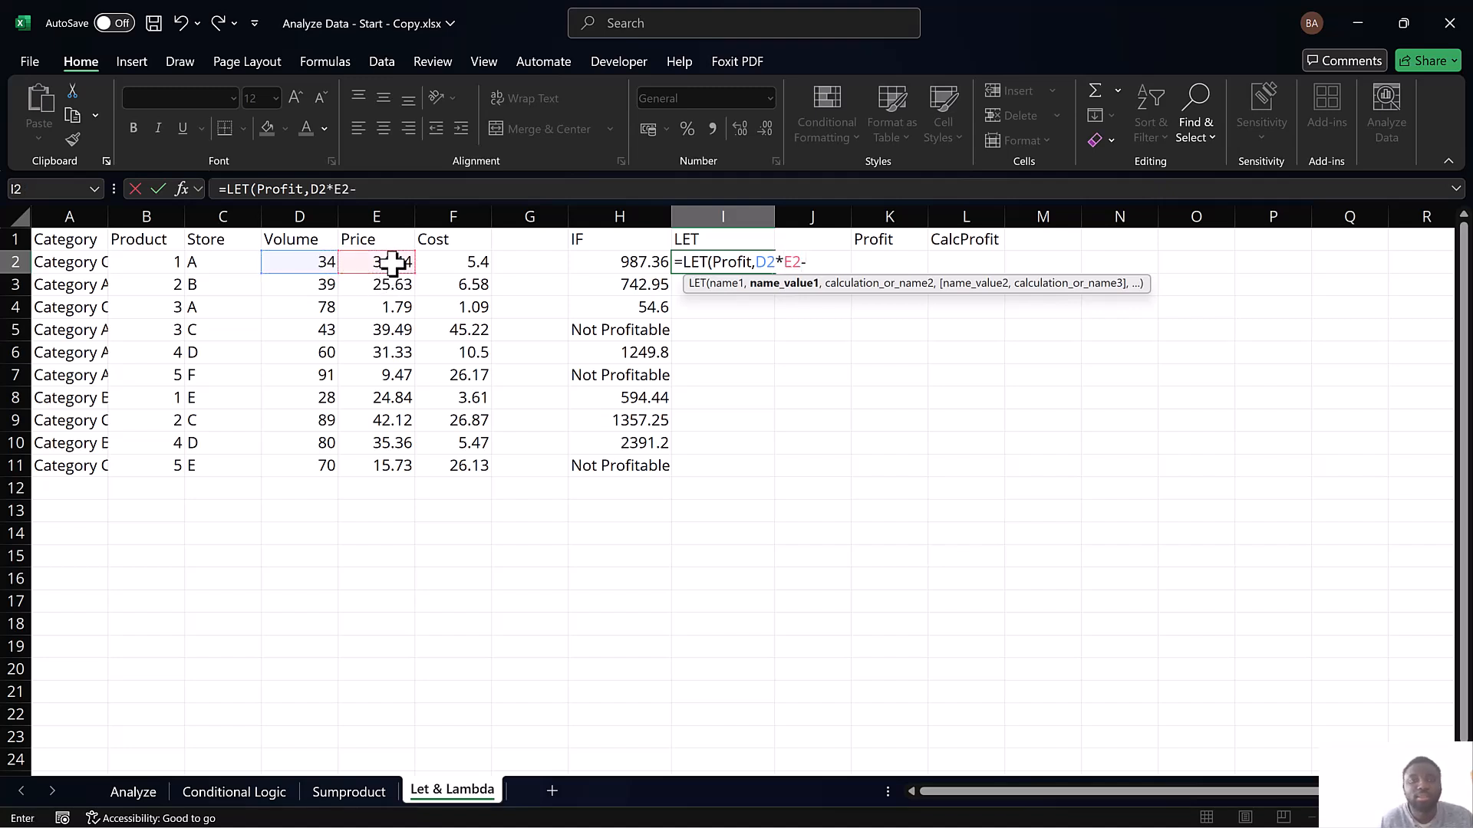
left_click(285, 263)
type("*")
left_click(444, 263)
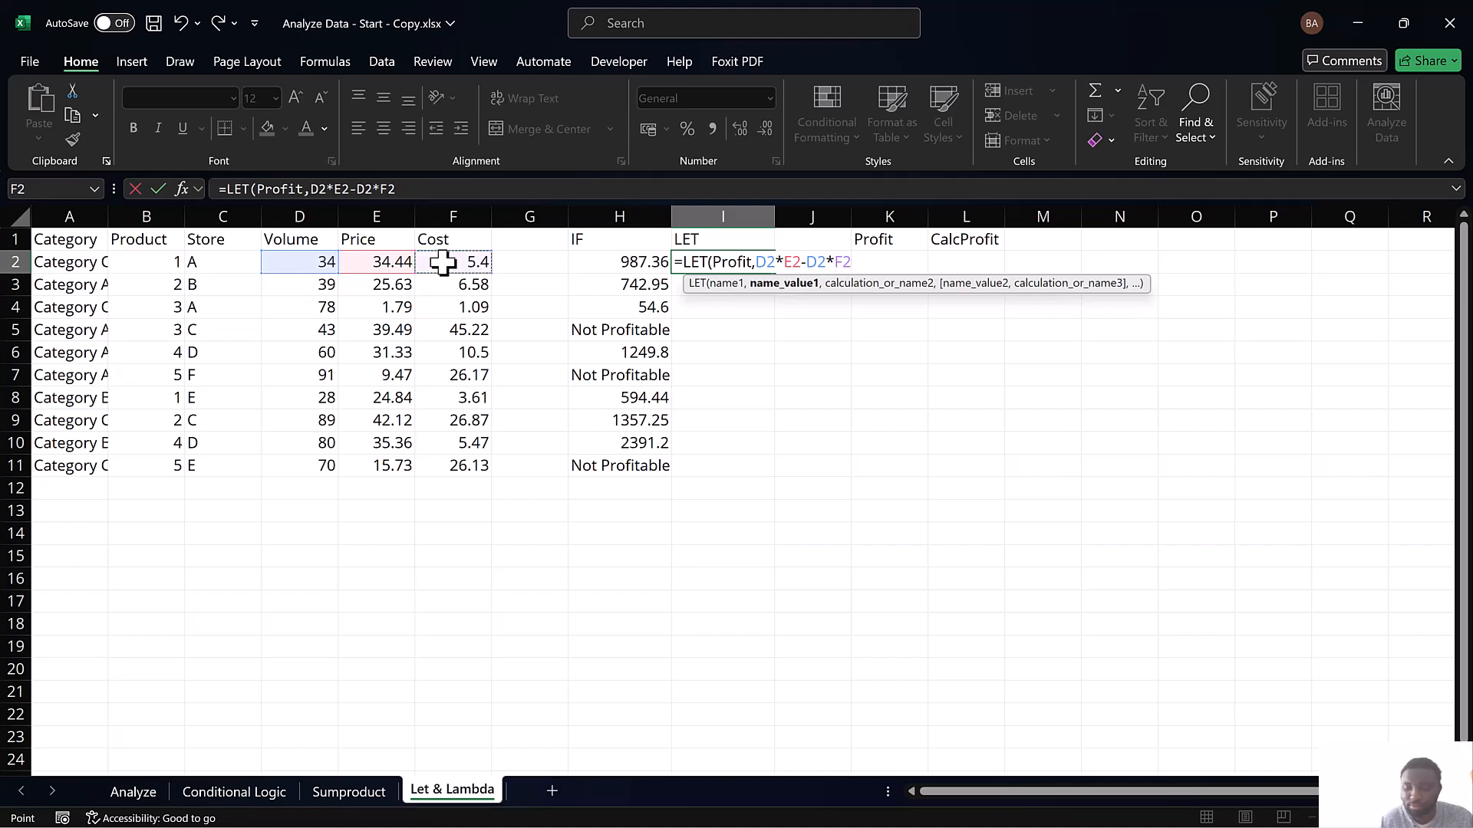
type(",")
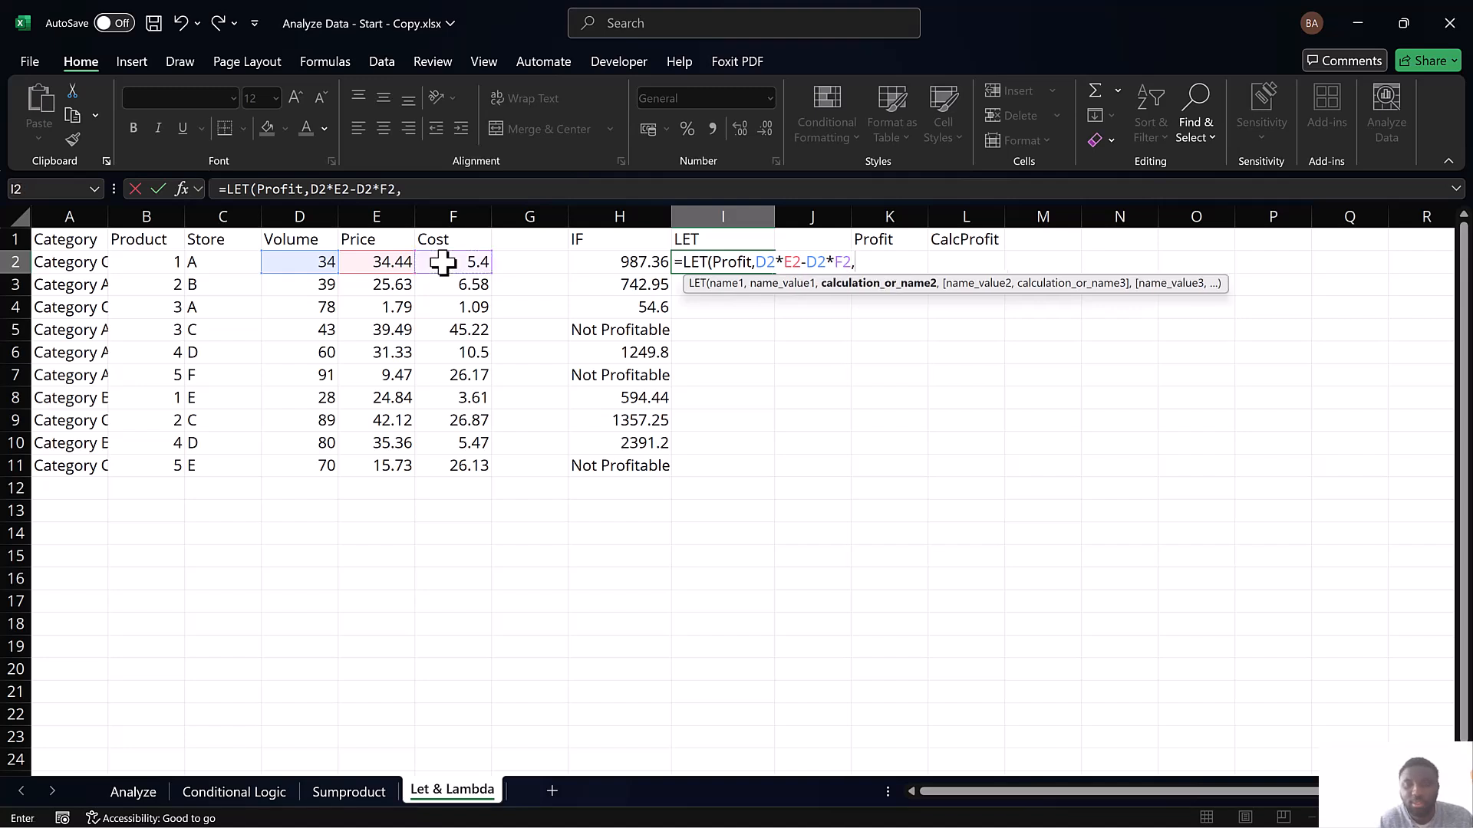
type("IF")
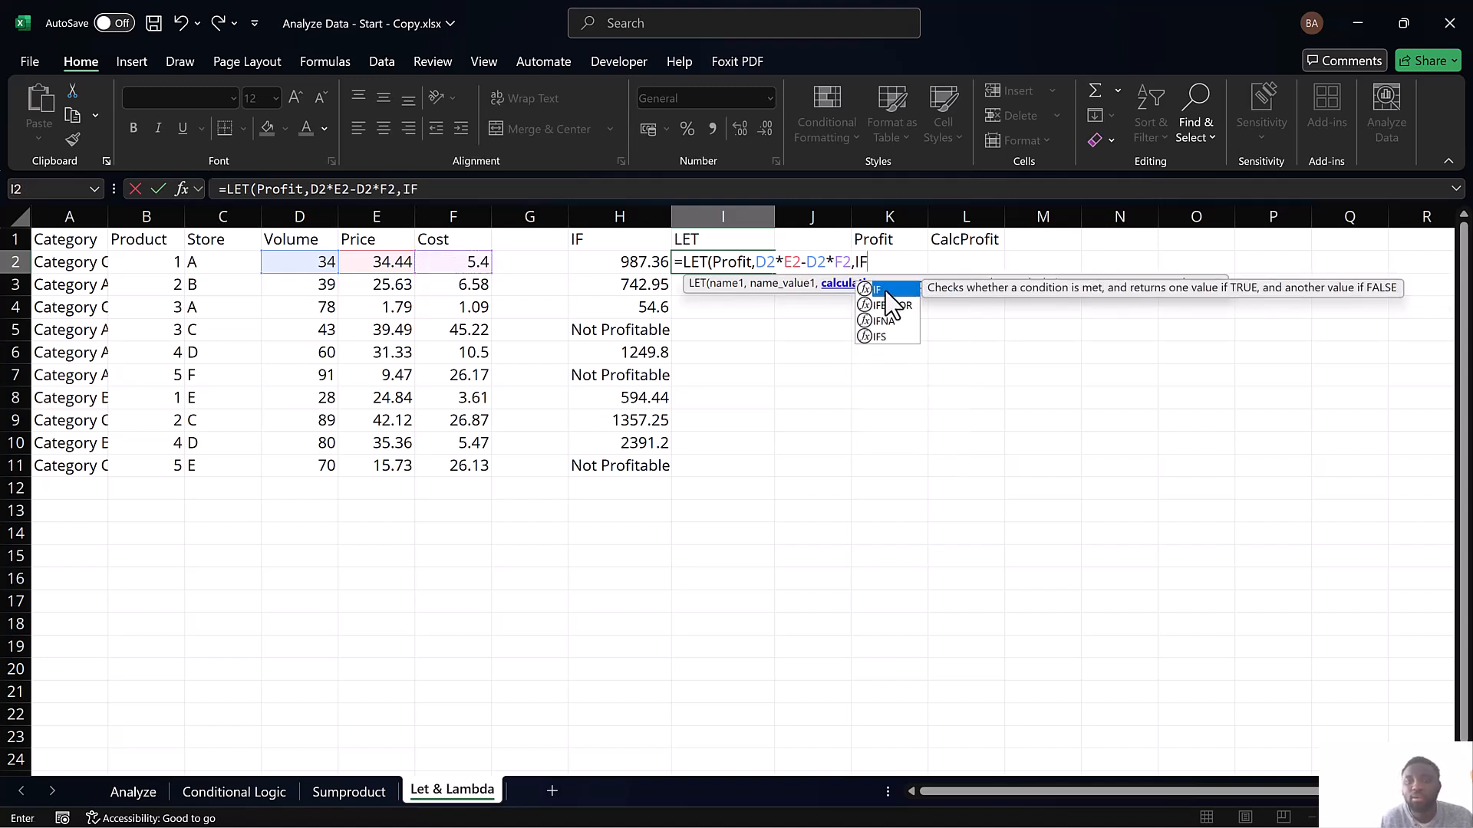
double_click(882, 289)
type("Profi")
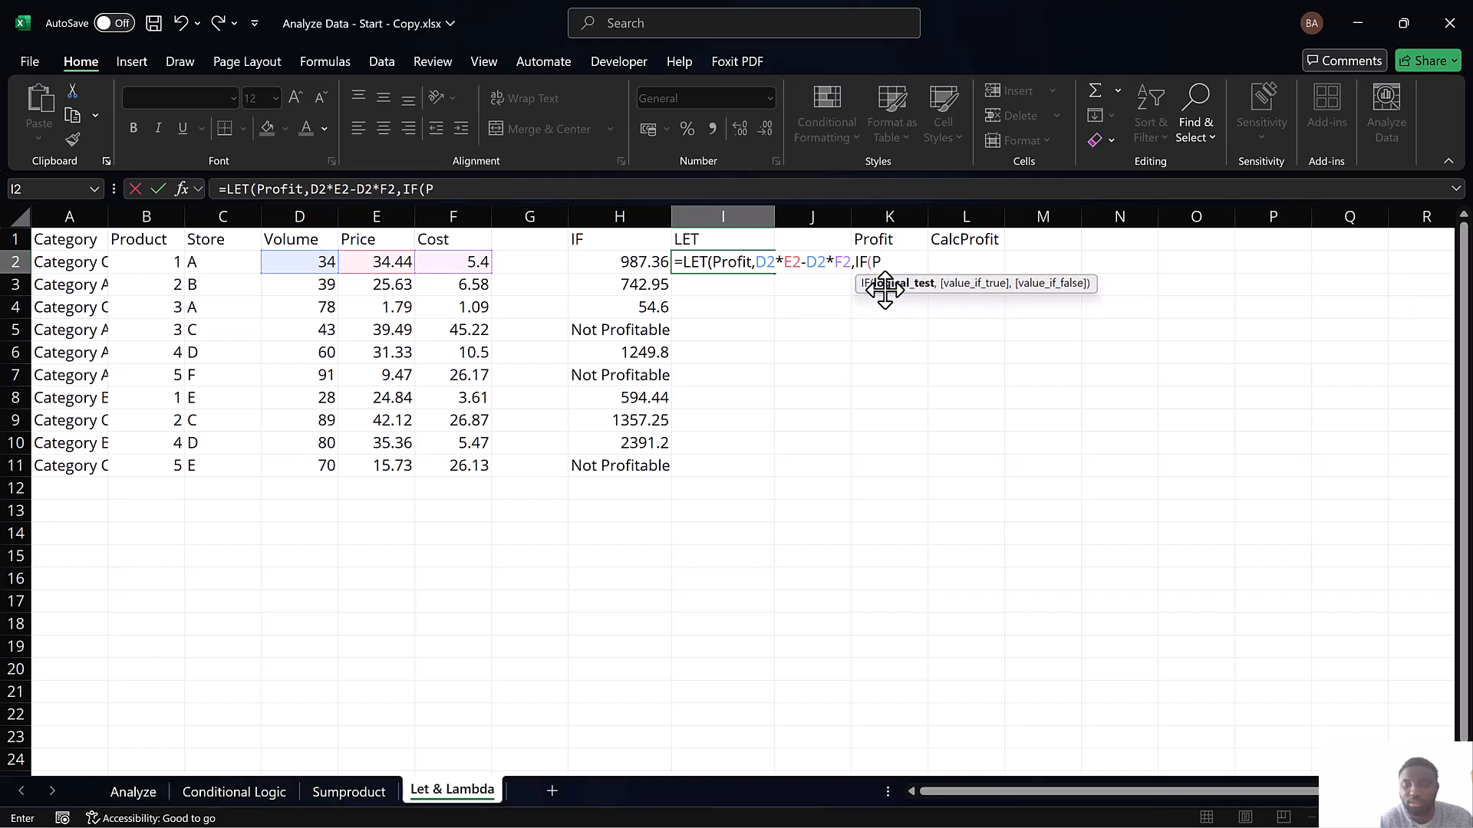
double_click(886, 290)
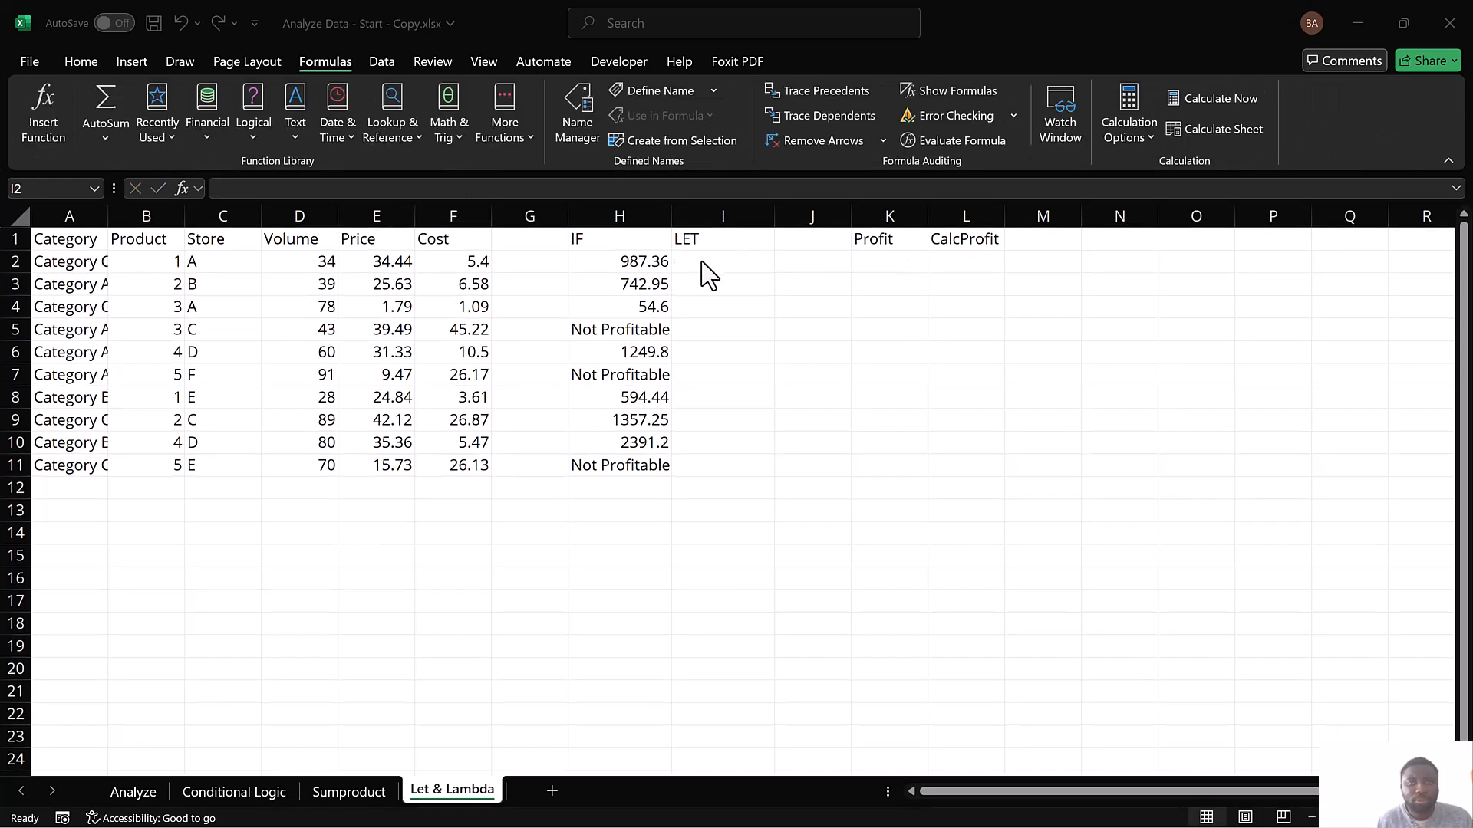
Restart the LET formula in I2, with Profit as its first name
left_click(712, 269)
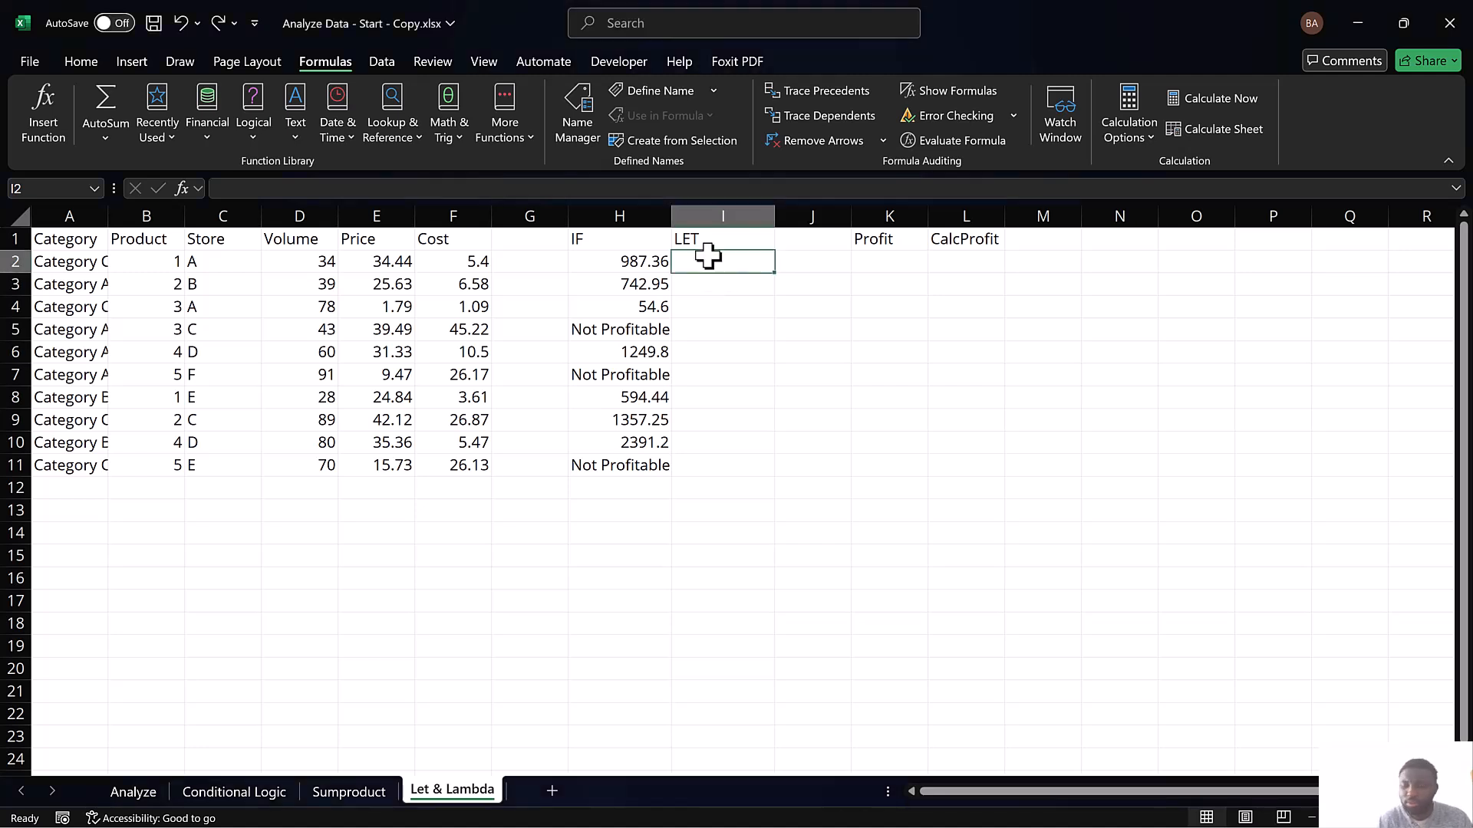
type("=")
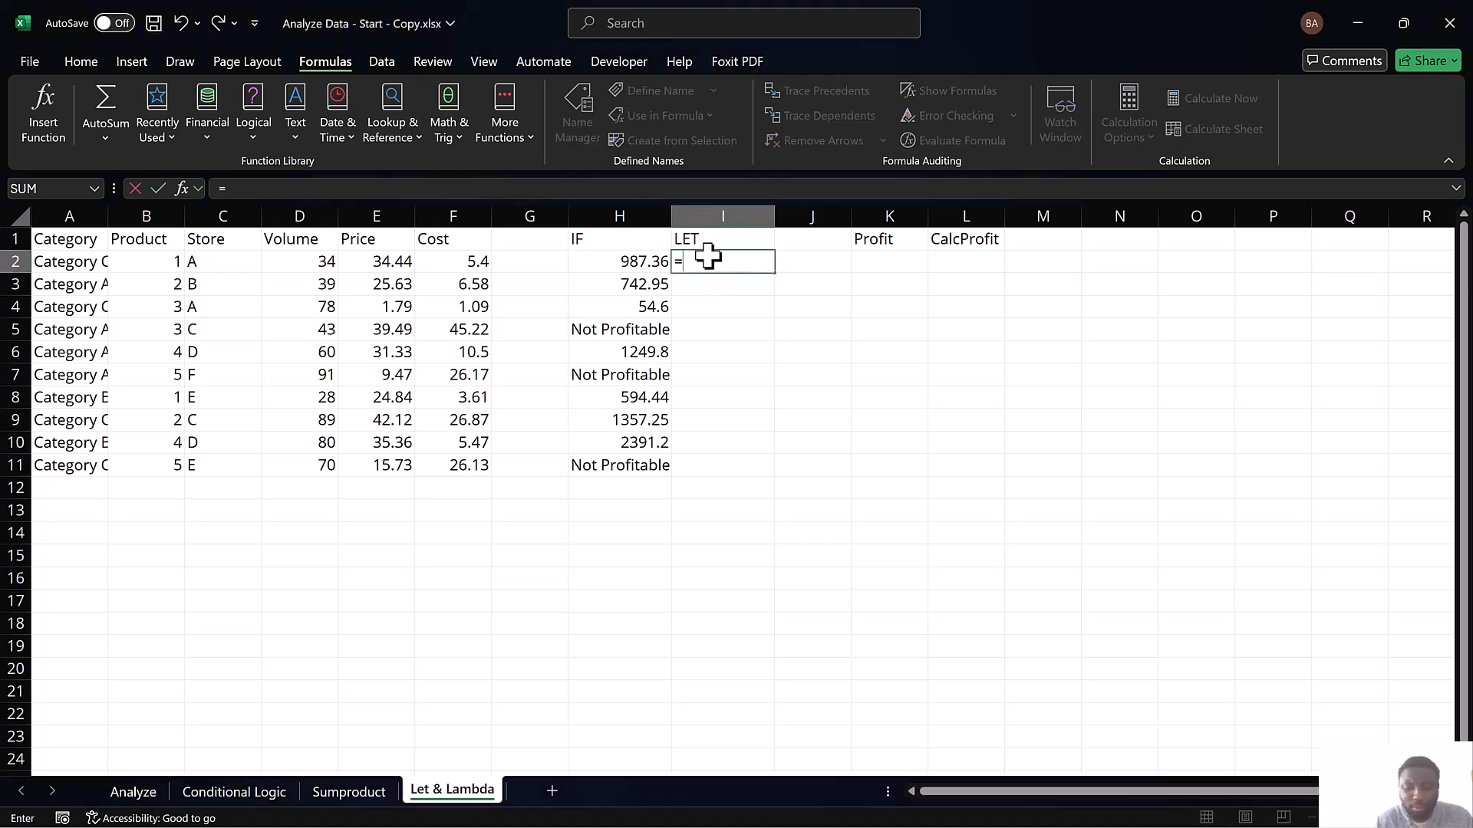
type("LET")
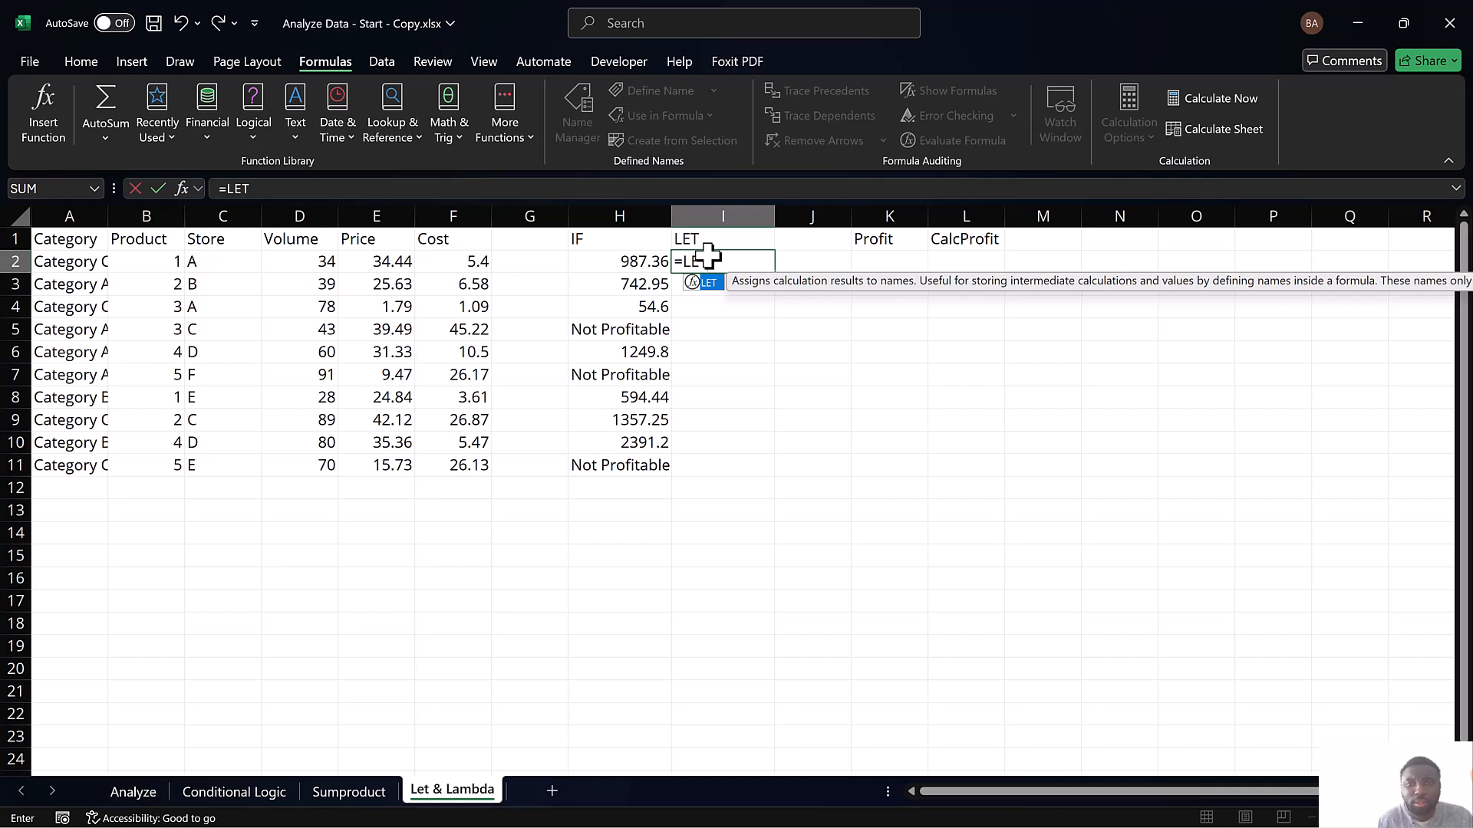
double_click(707, 283)
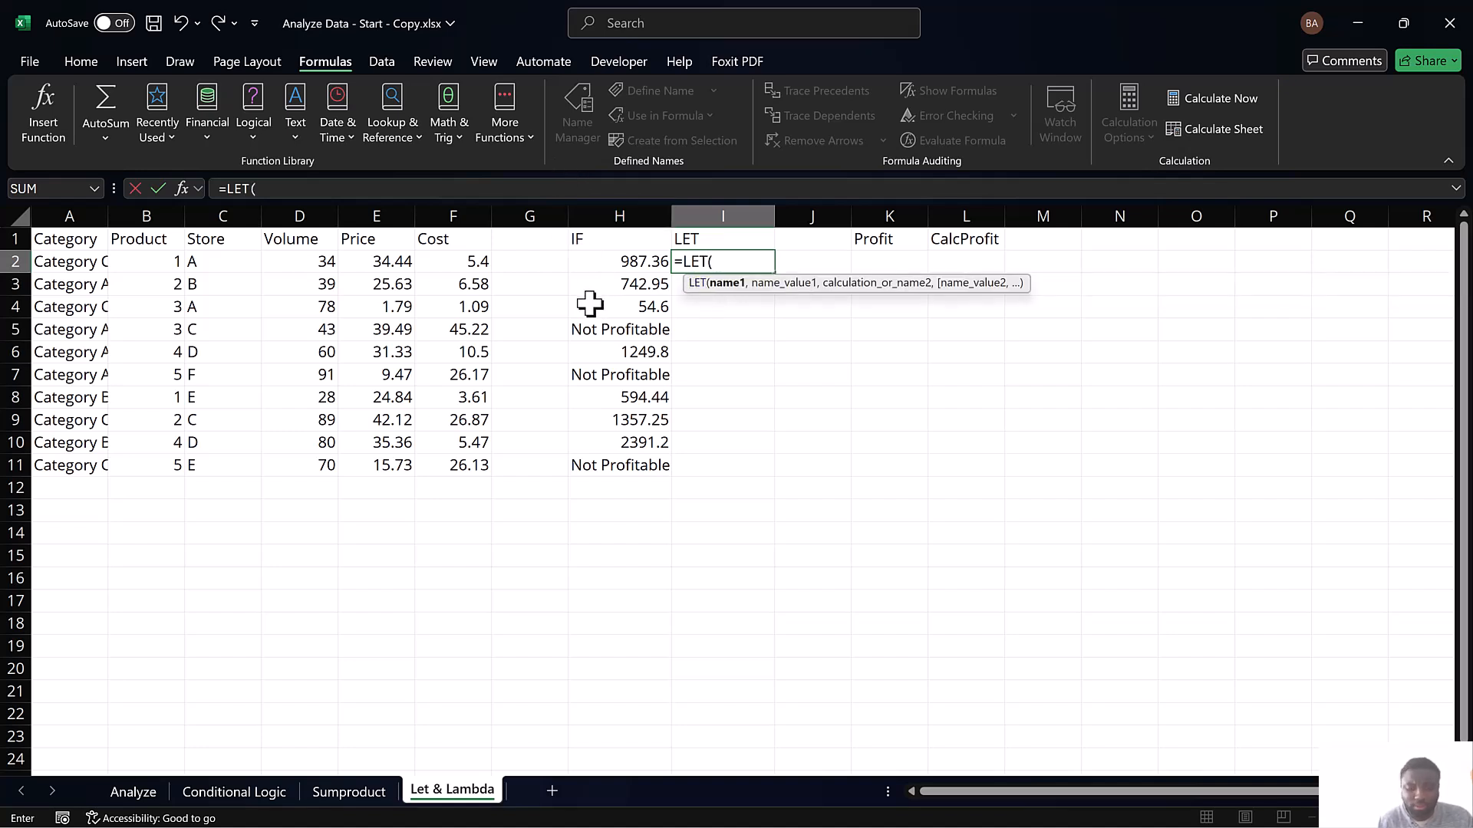
type("Profit")
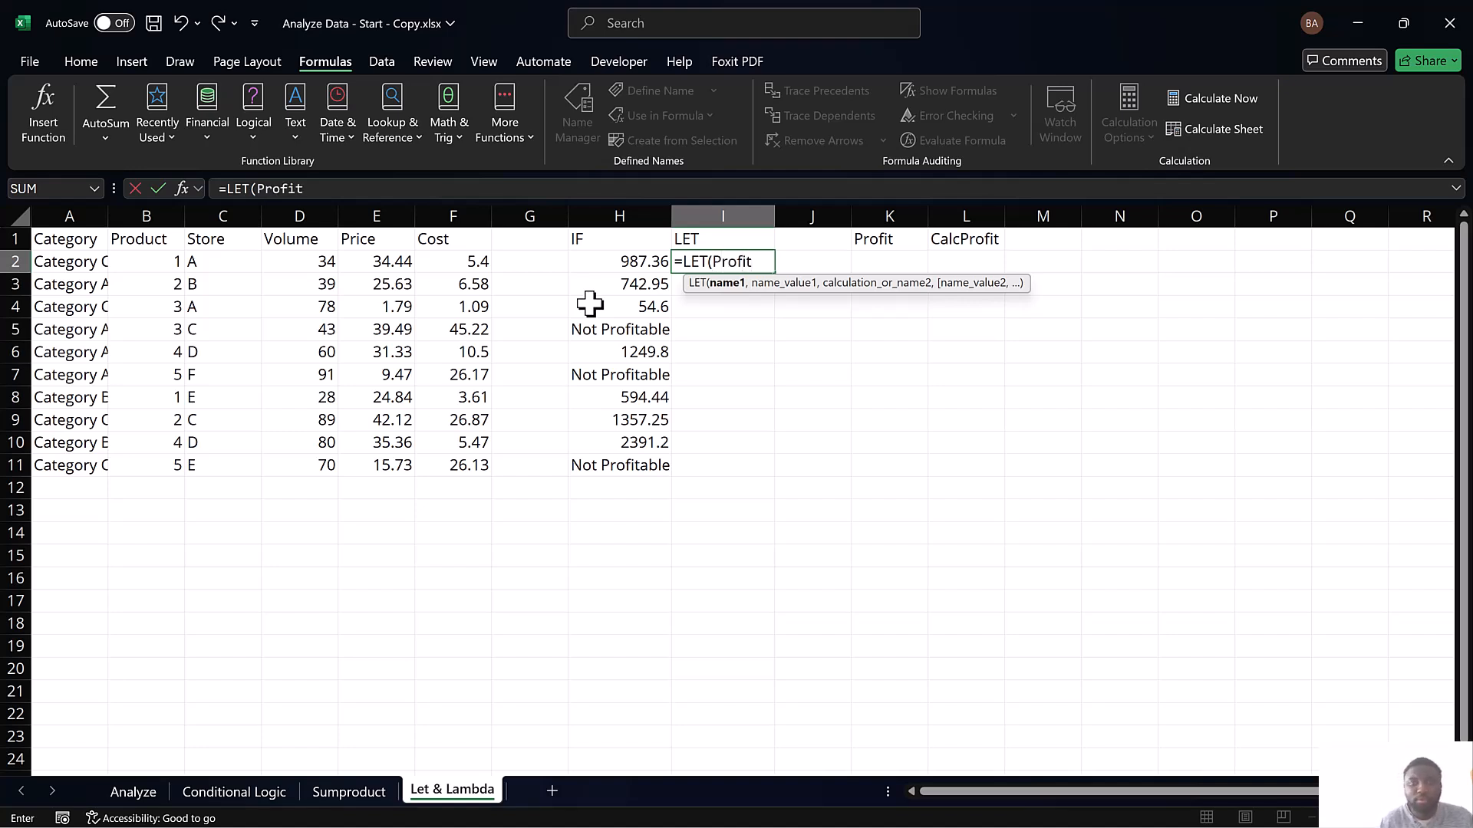
type(",")
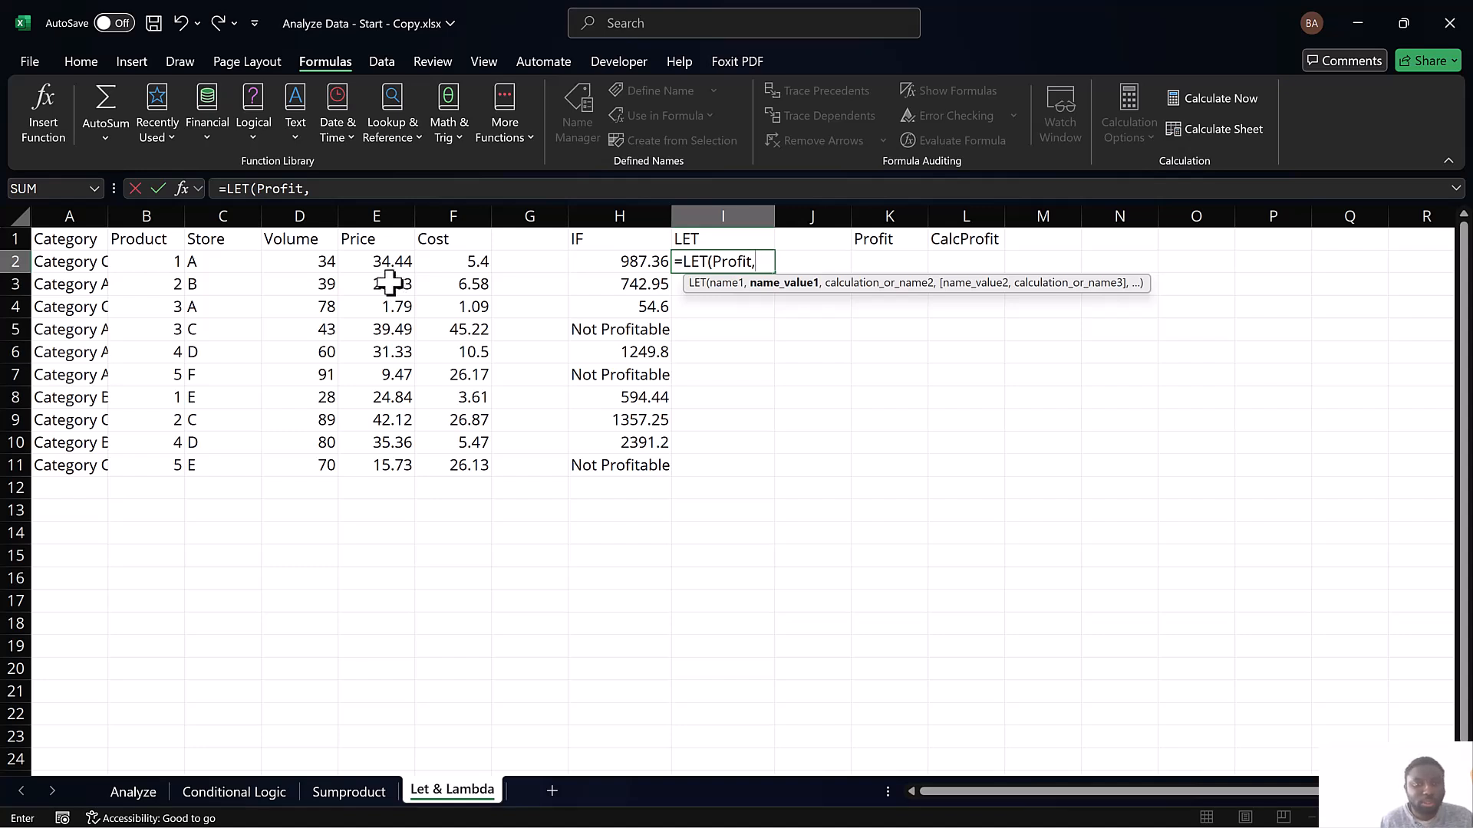
Give the Profit name in the I2 LET formula the value D2*E2-D2*F2
left_click(317, 263)
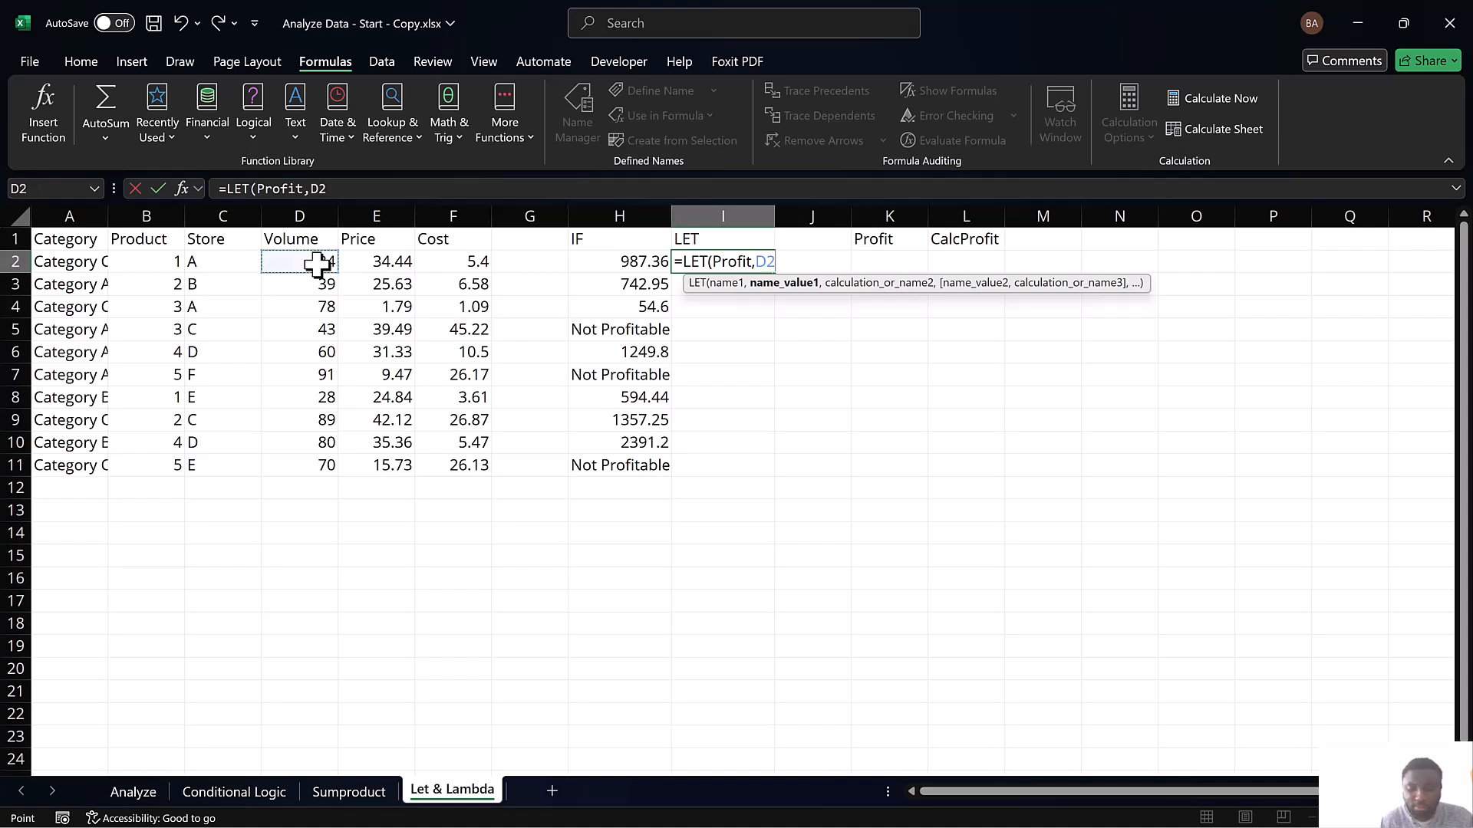
type("*")
left_click(370, 263)
type("-")
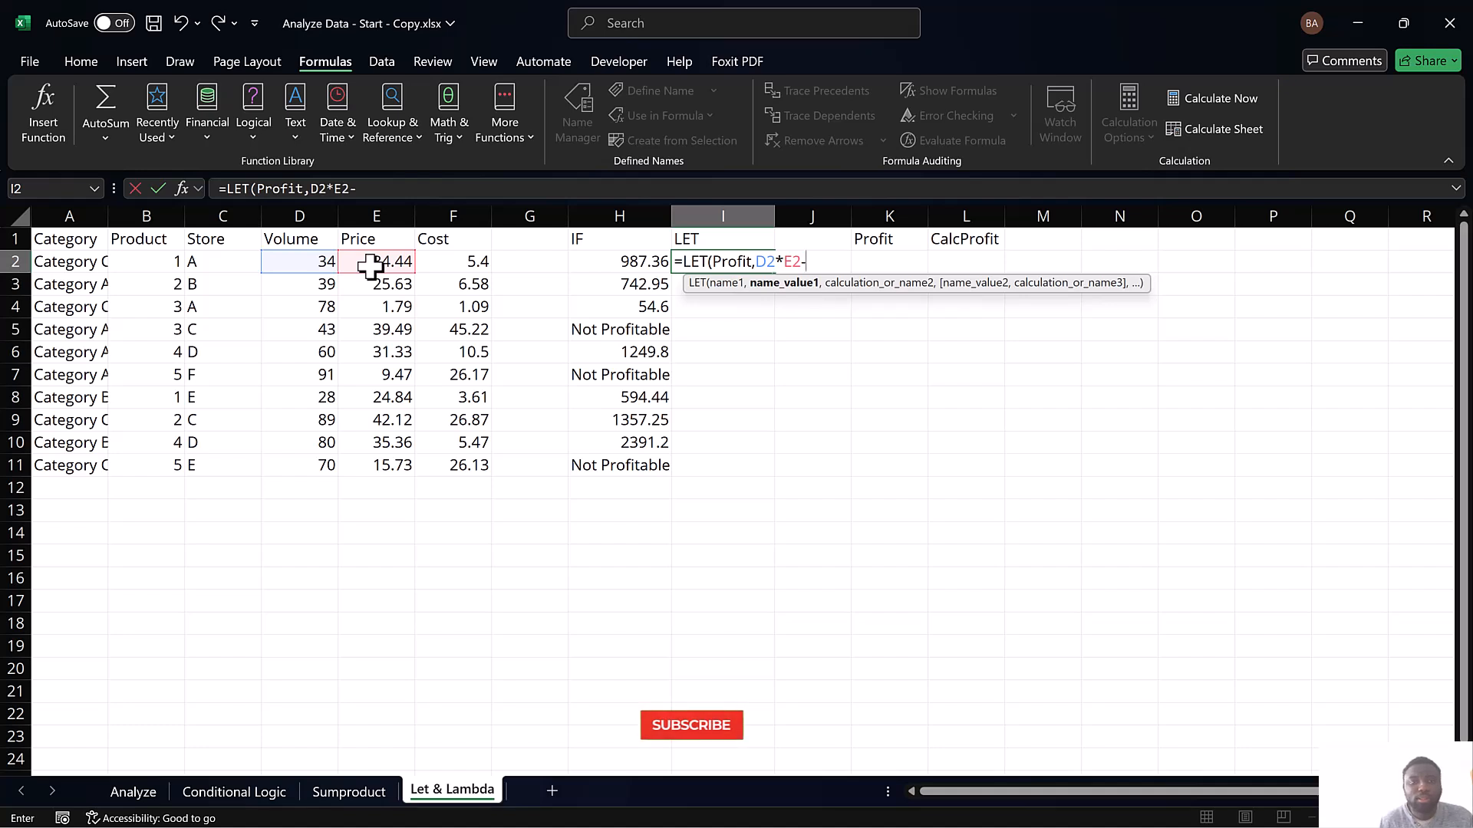
left_click(282, 266)
type("*")
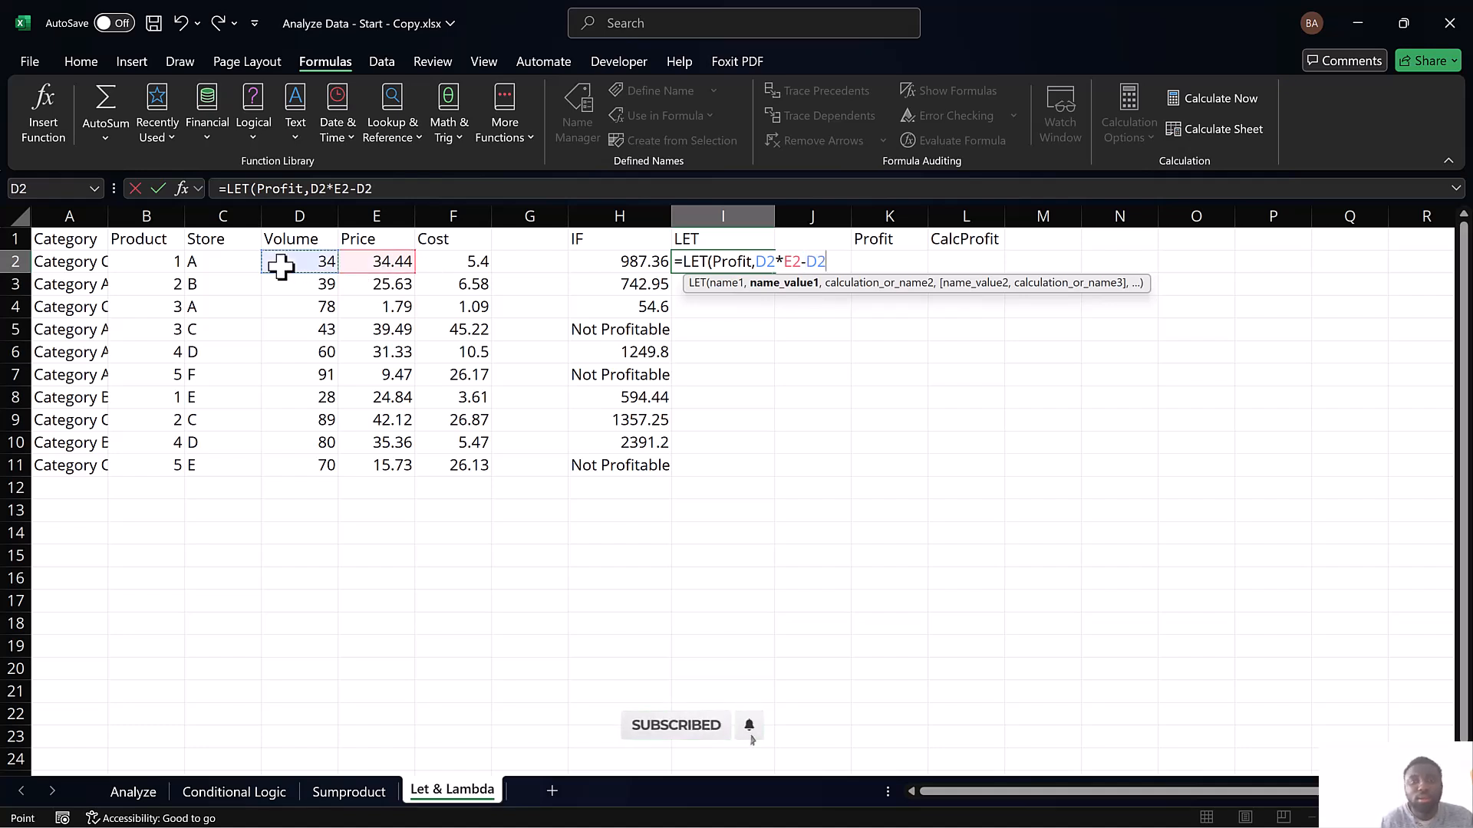
left_click(461, 263)
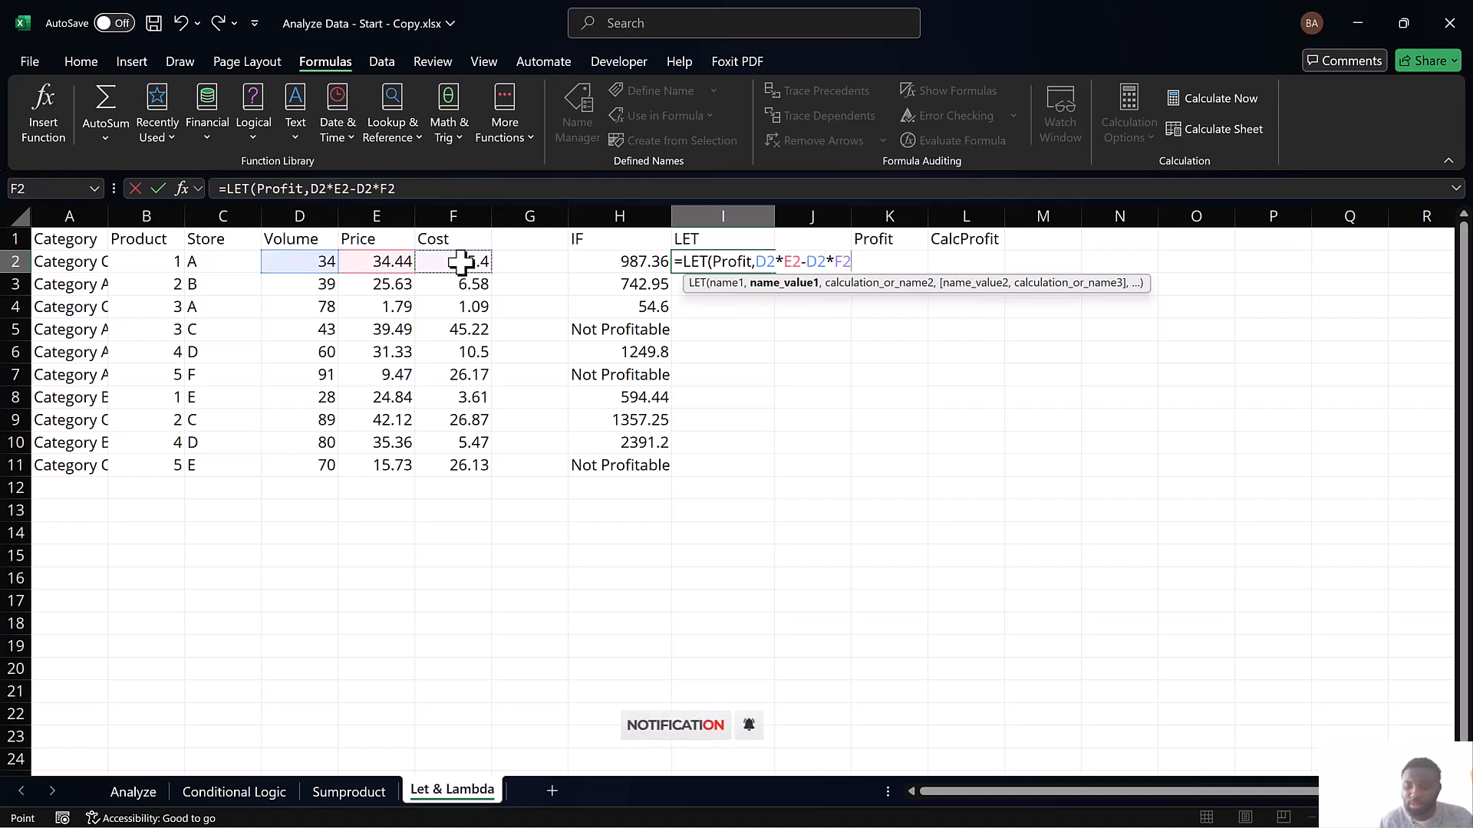
Add an IF function as the LET calculation, with Profit>0 as its logical test
type(",if")
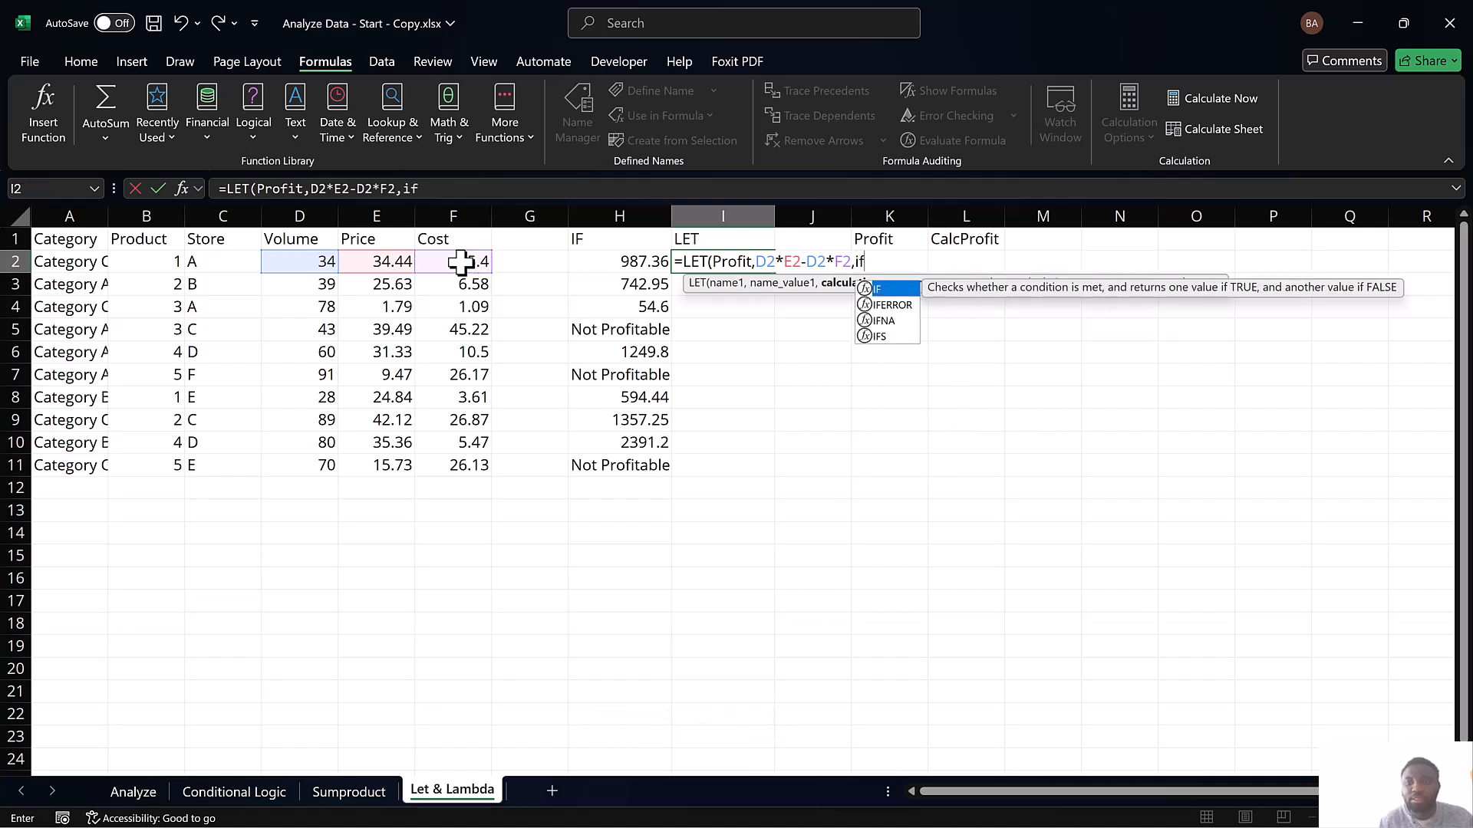
double_click(888, 289)
type("ro")
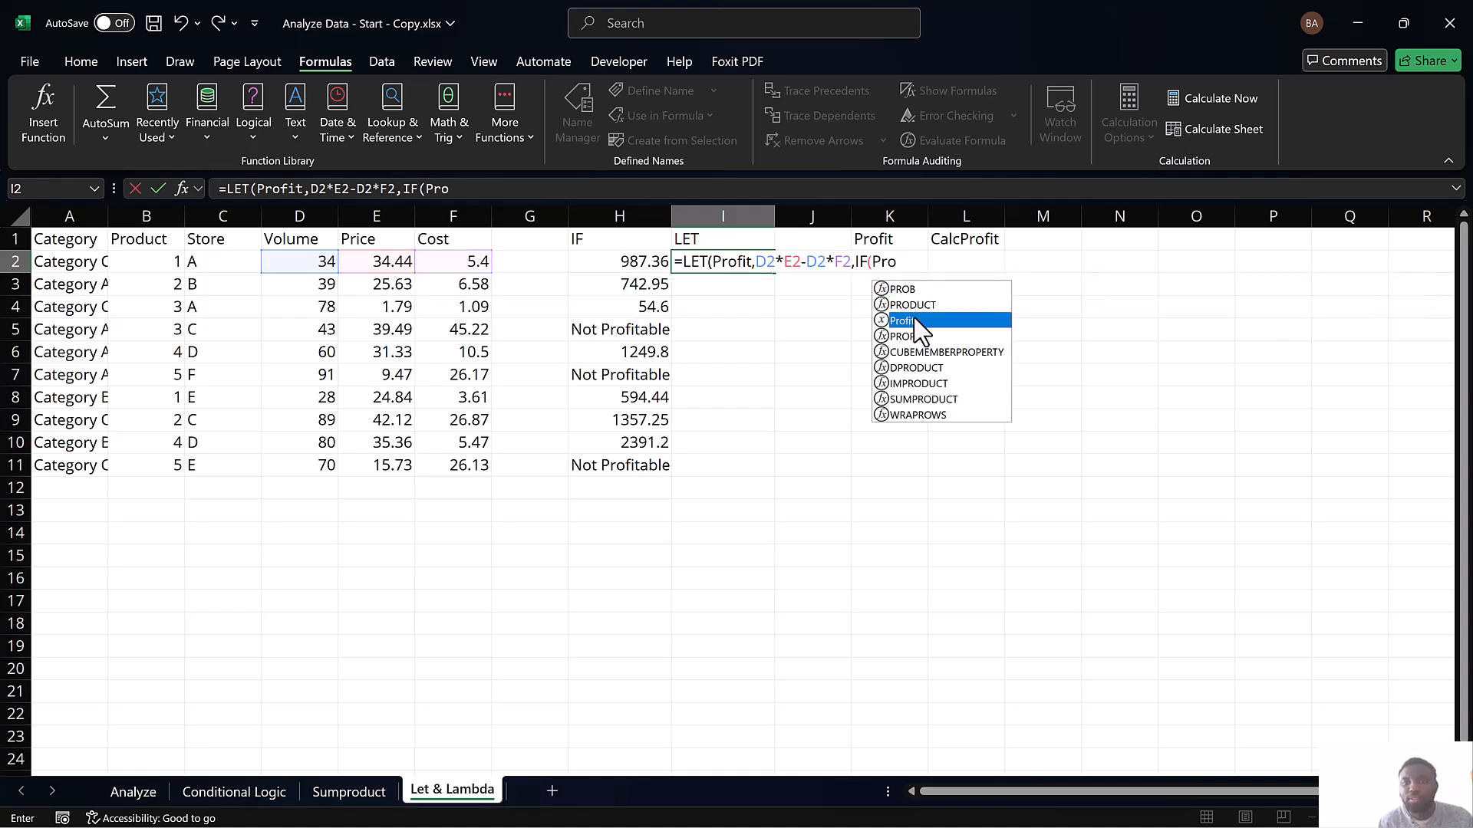
double_click(915, 320)
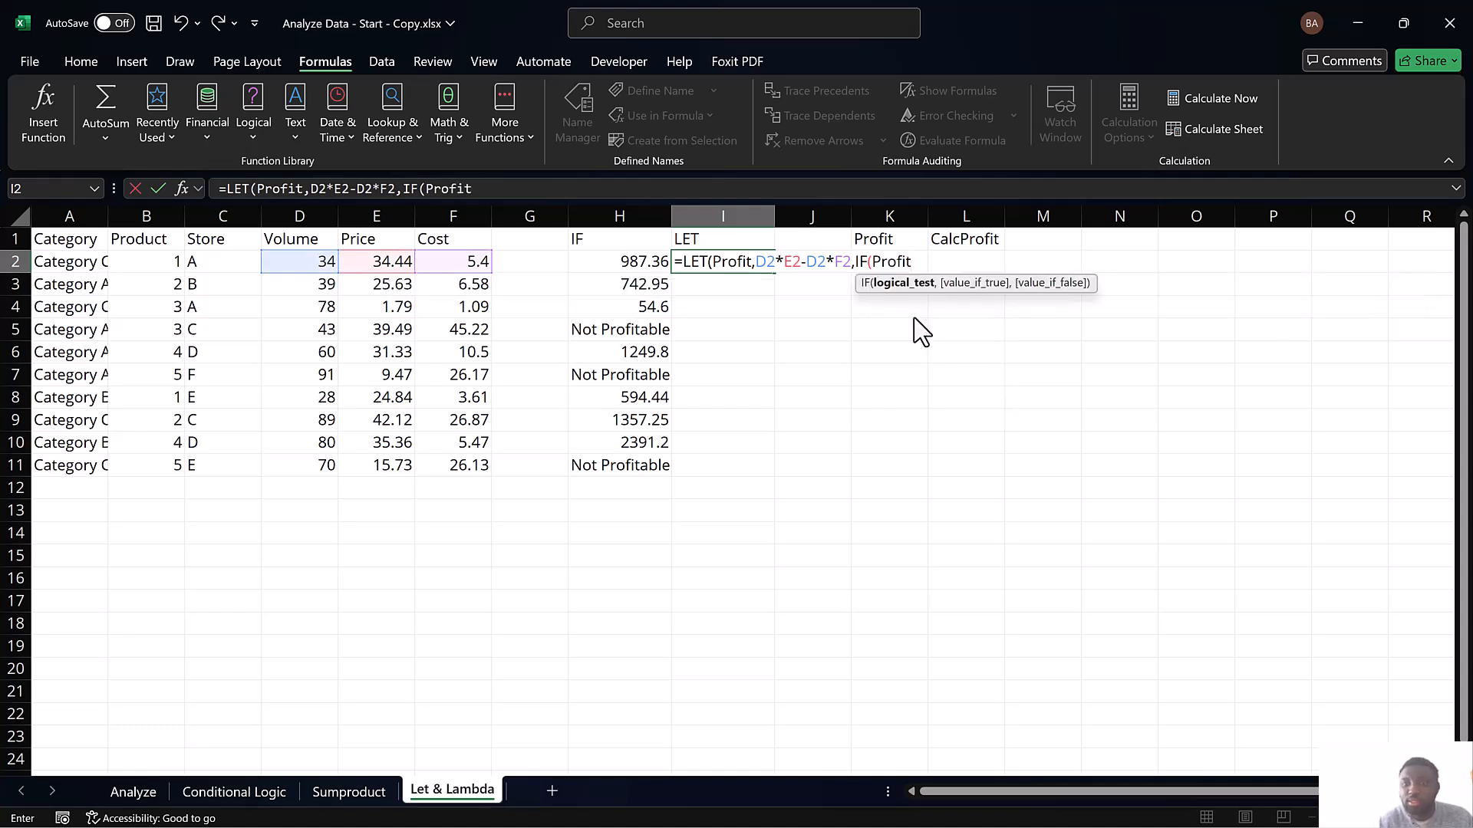
type(">0,")
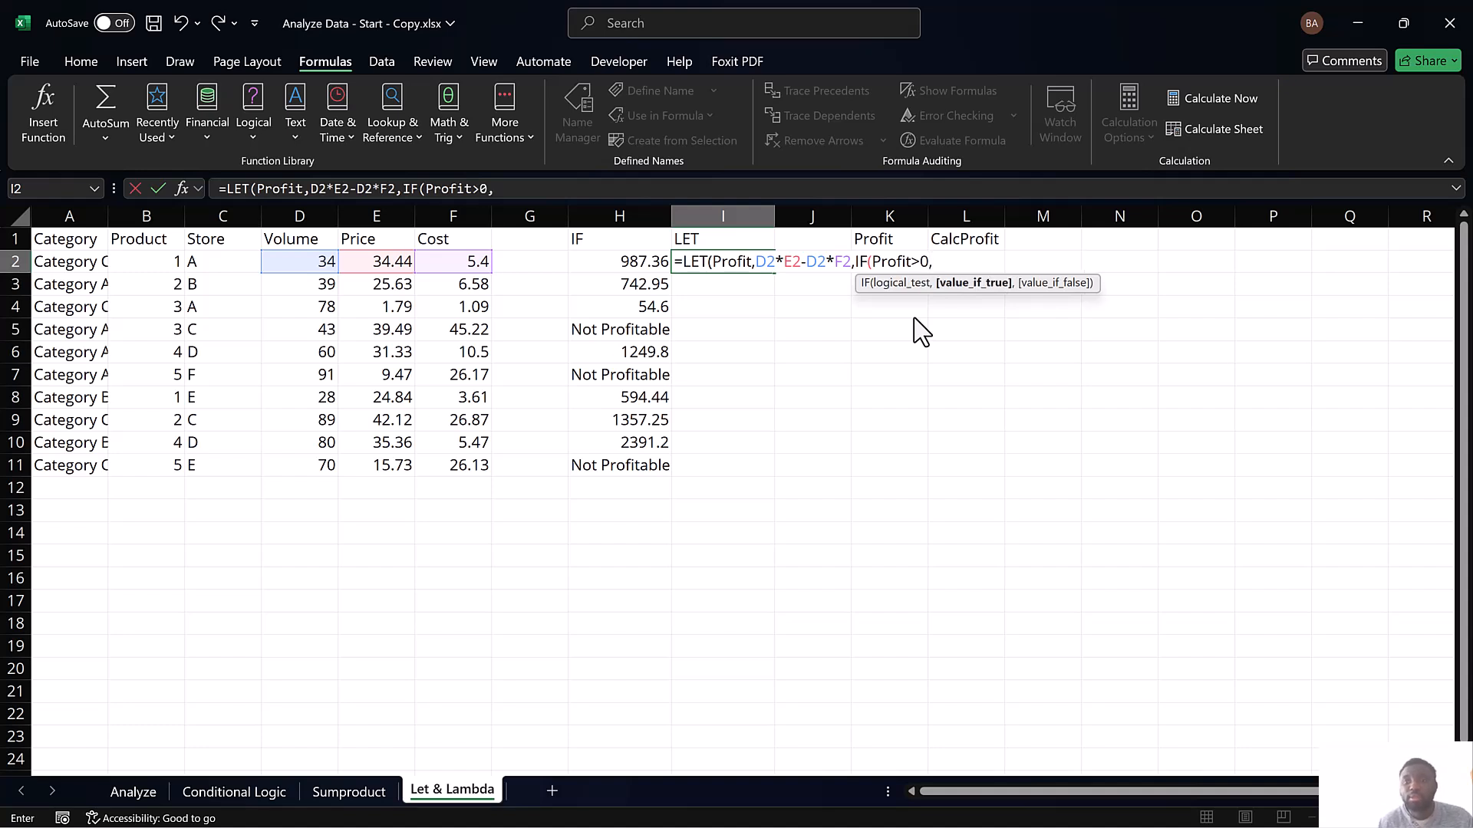
type("Profit")
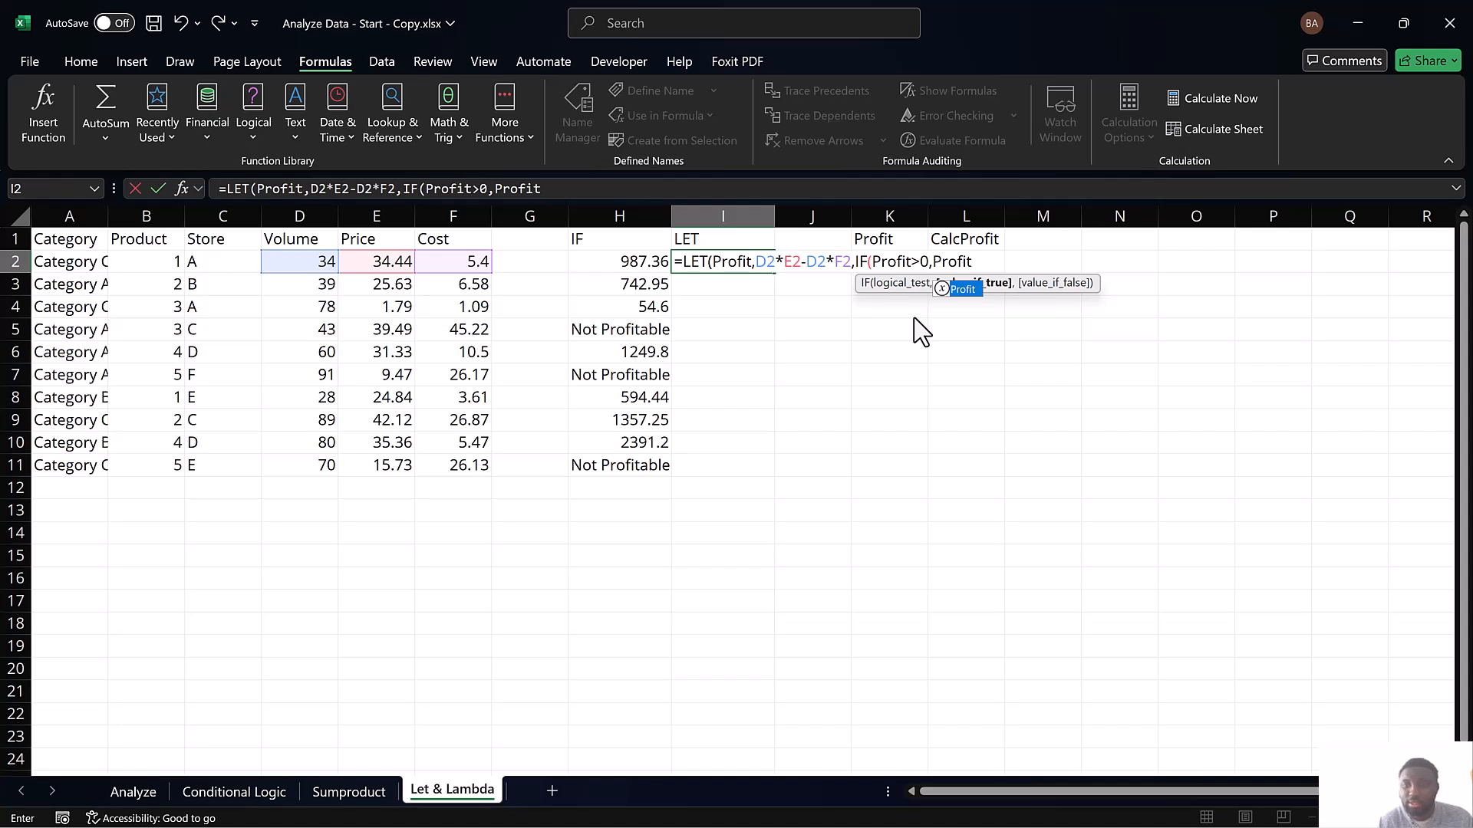
type(",\"Not")
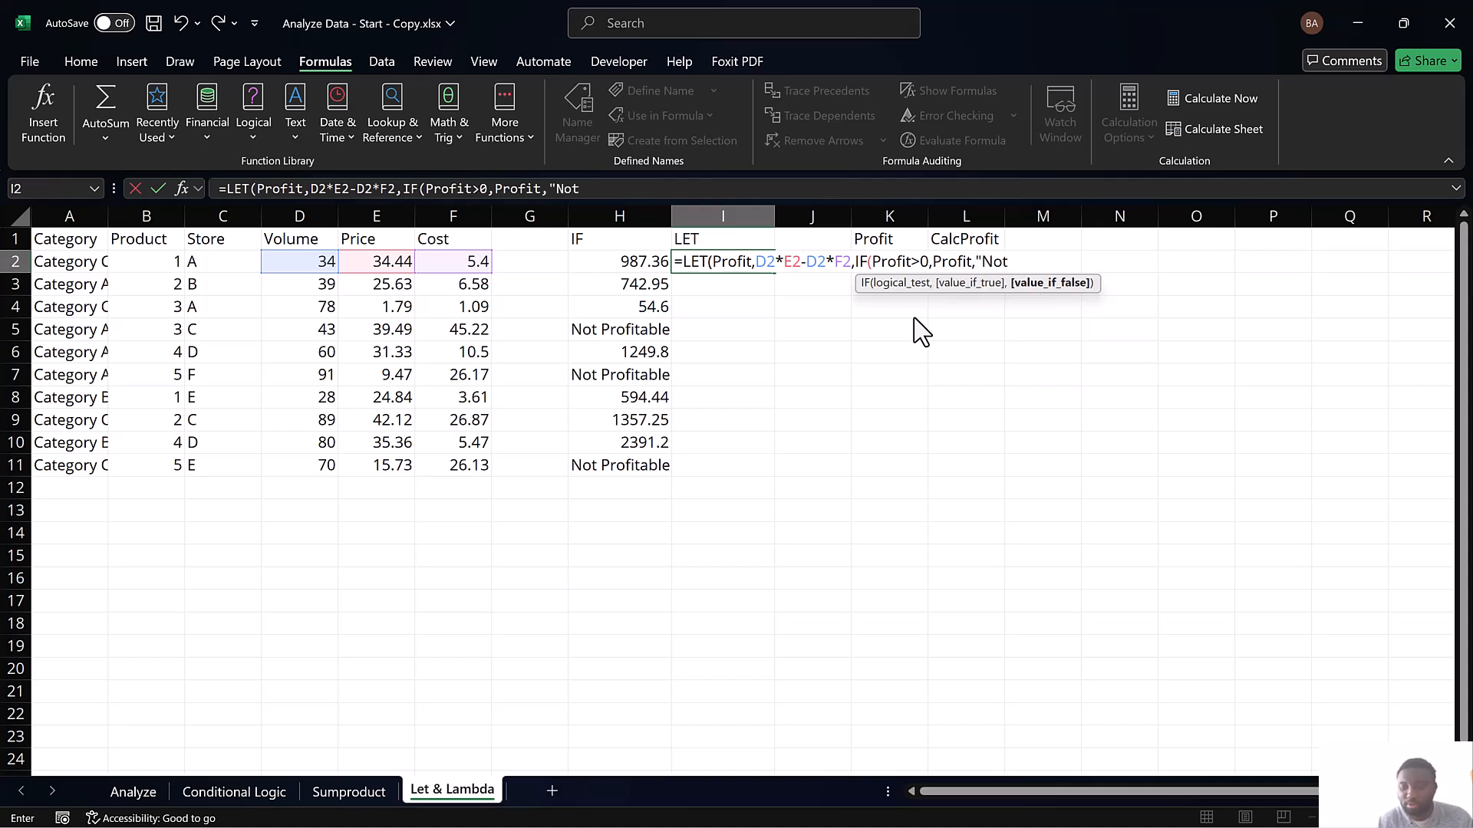
type(" Profit")
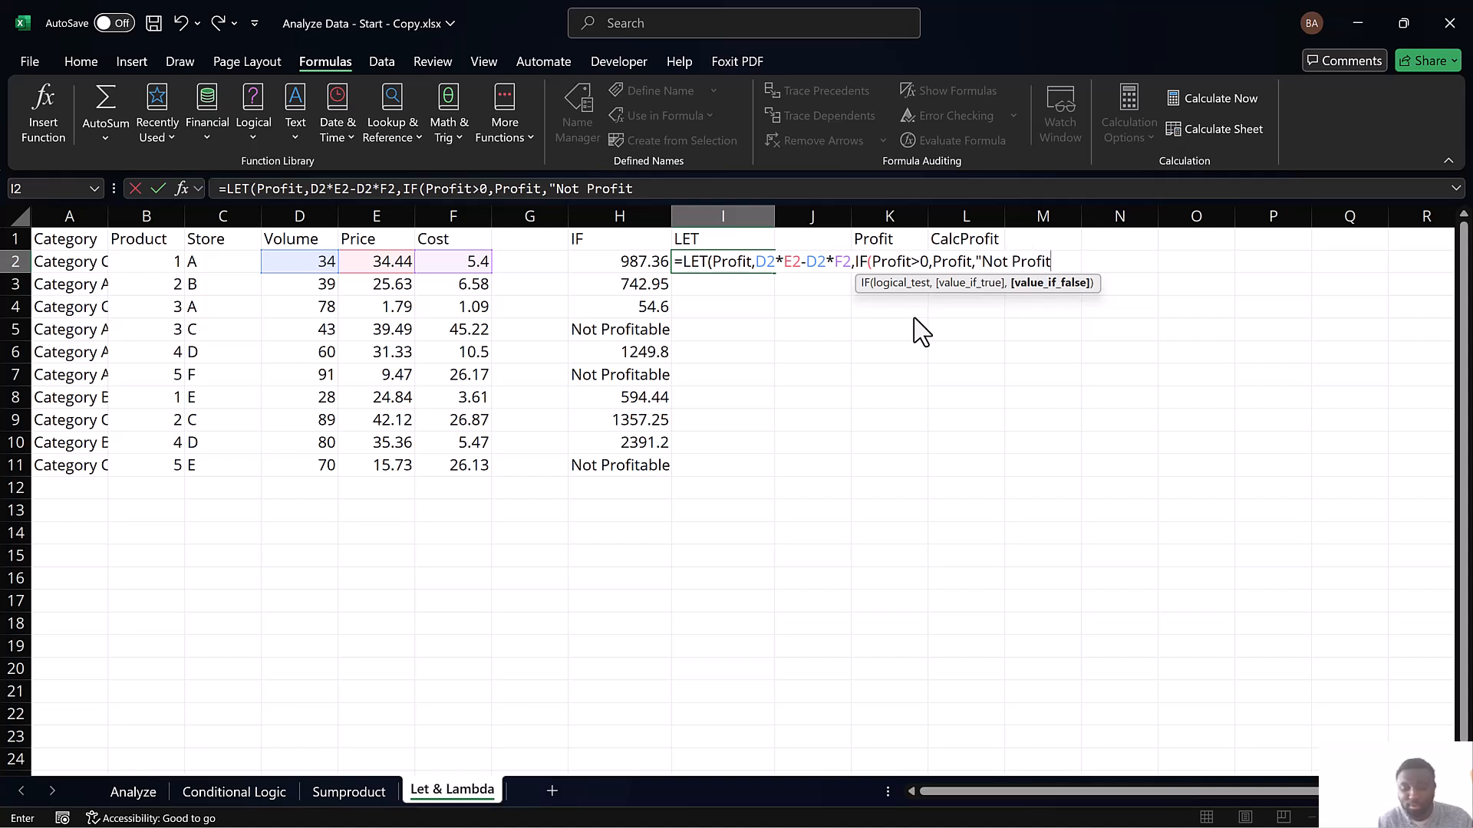
type("able")
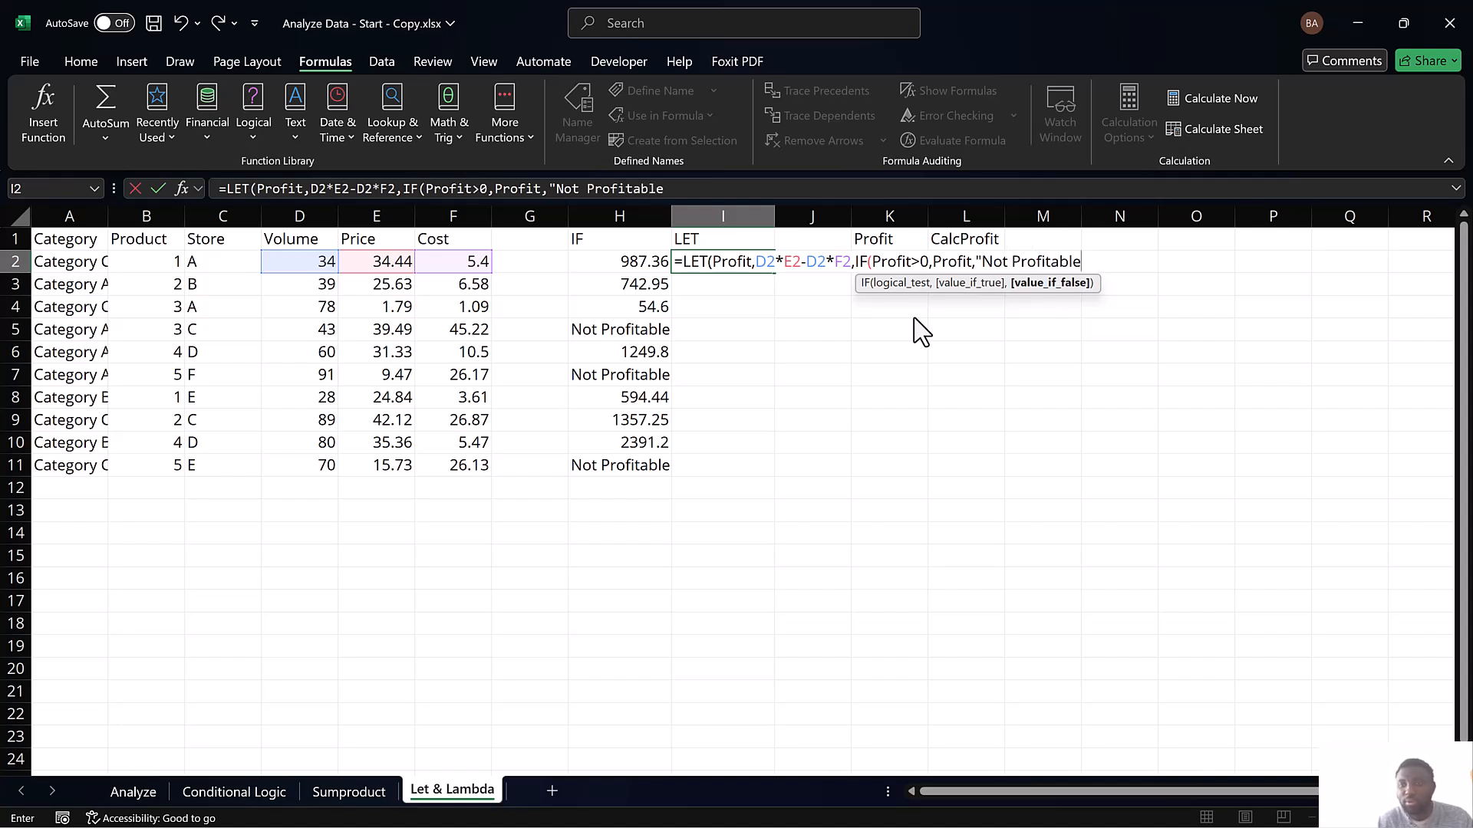
type("\")")
Make the IF return Profit when true and "Not Profitable" when false, and enter the formula with the missing closing parenthesis corrected
key("Return")
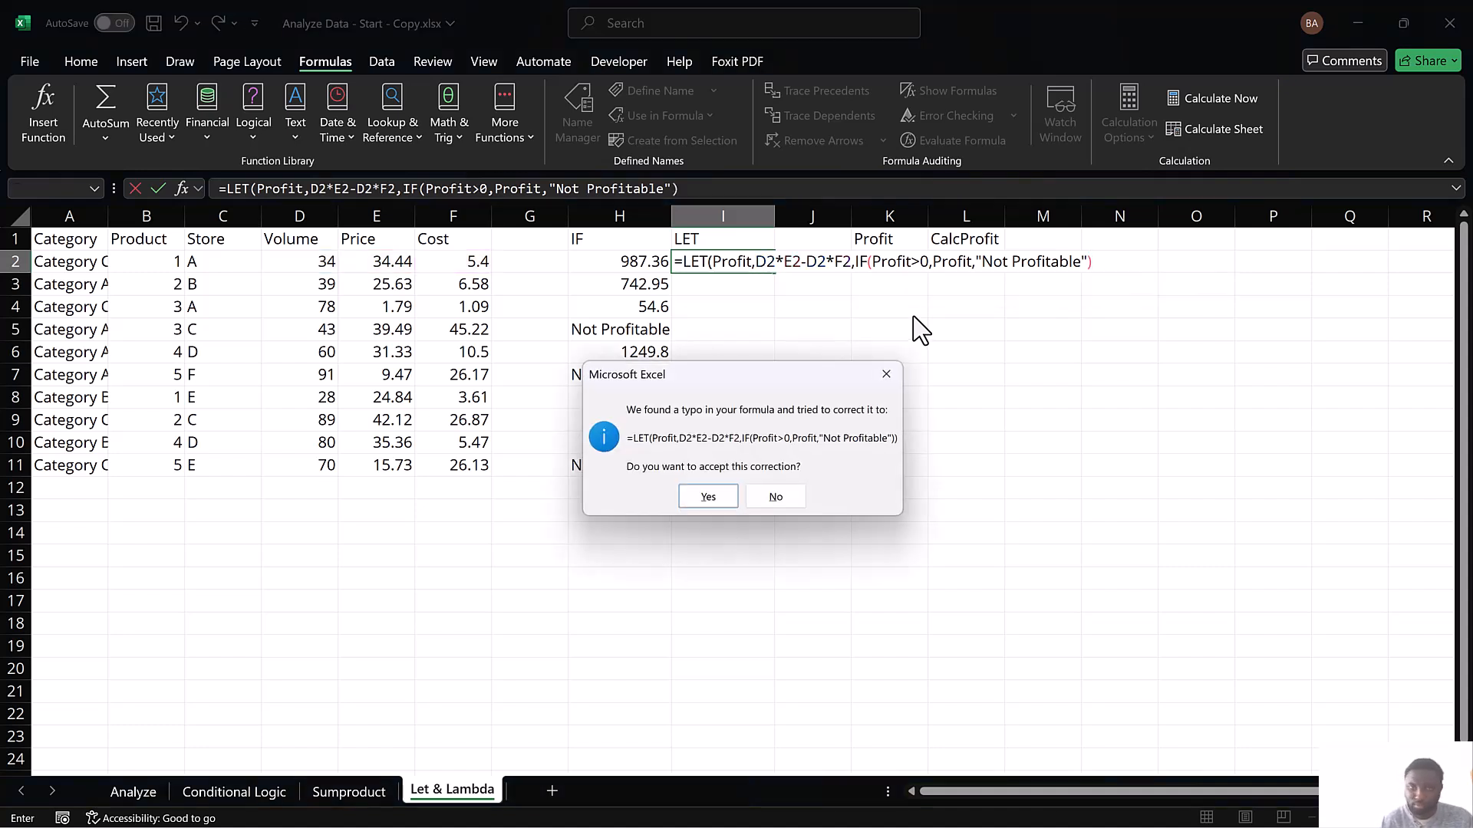
key("Return")
Fill the LET formula from I2 down through I11
left_click_drag(706, 263, 704, 458)
type("d")
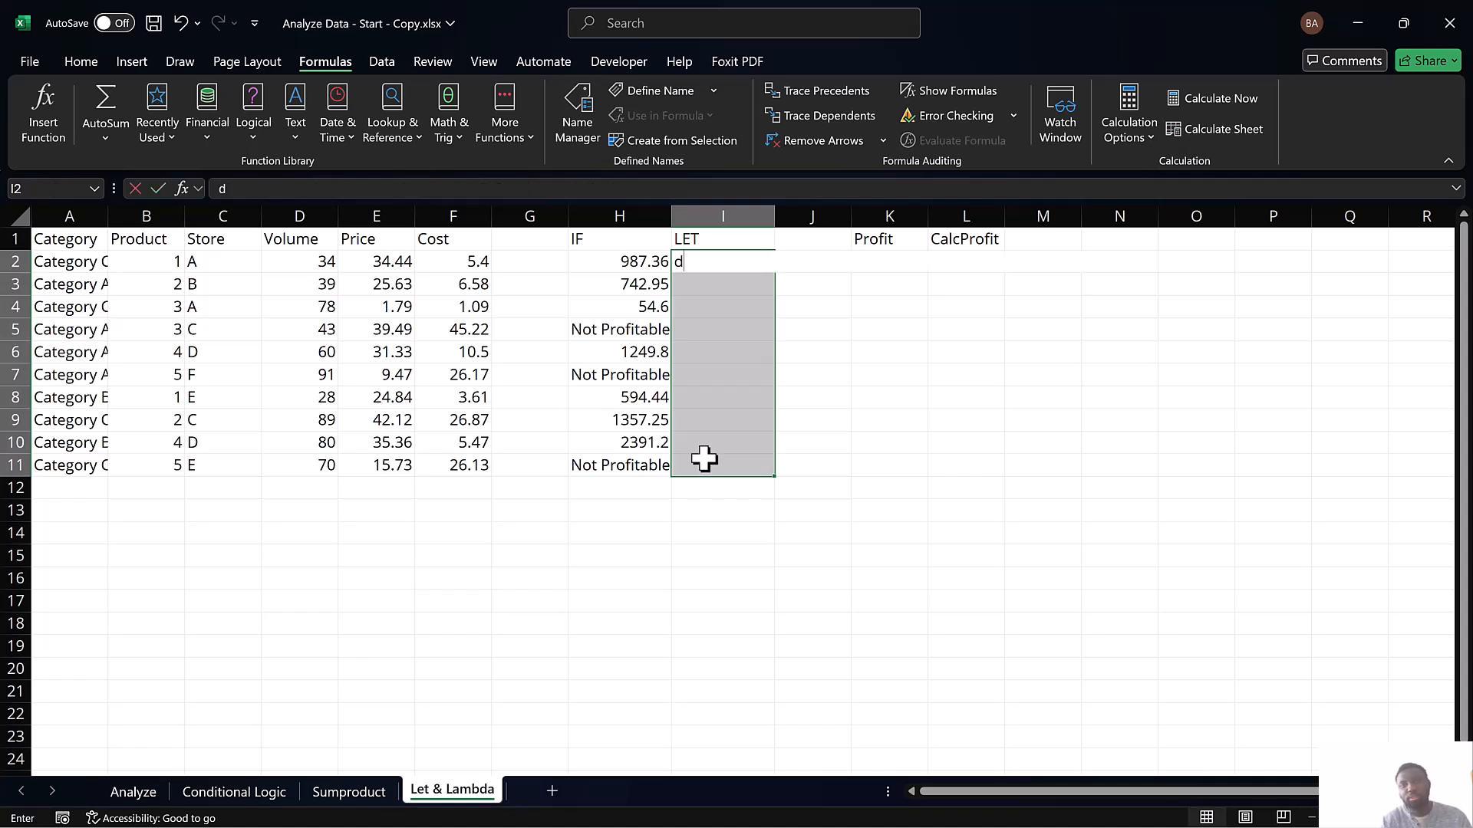
key("Escape")
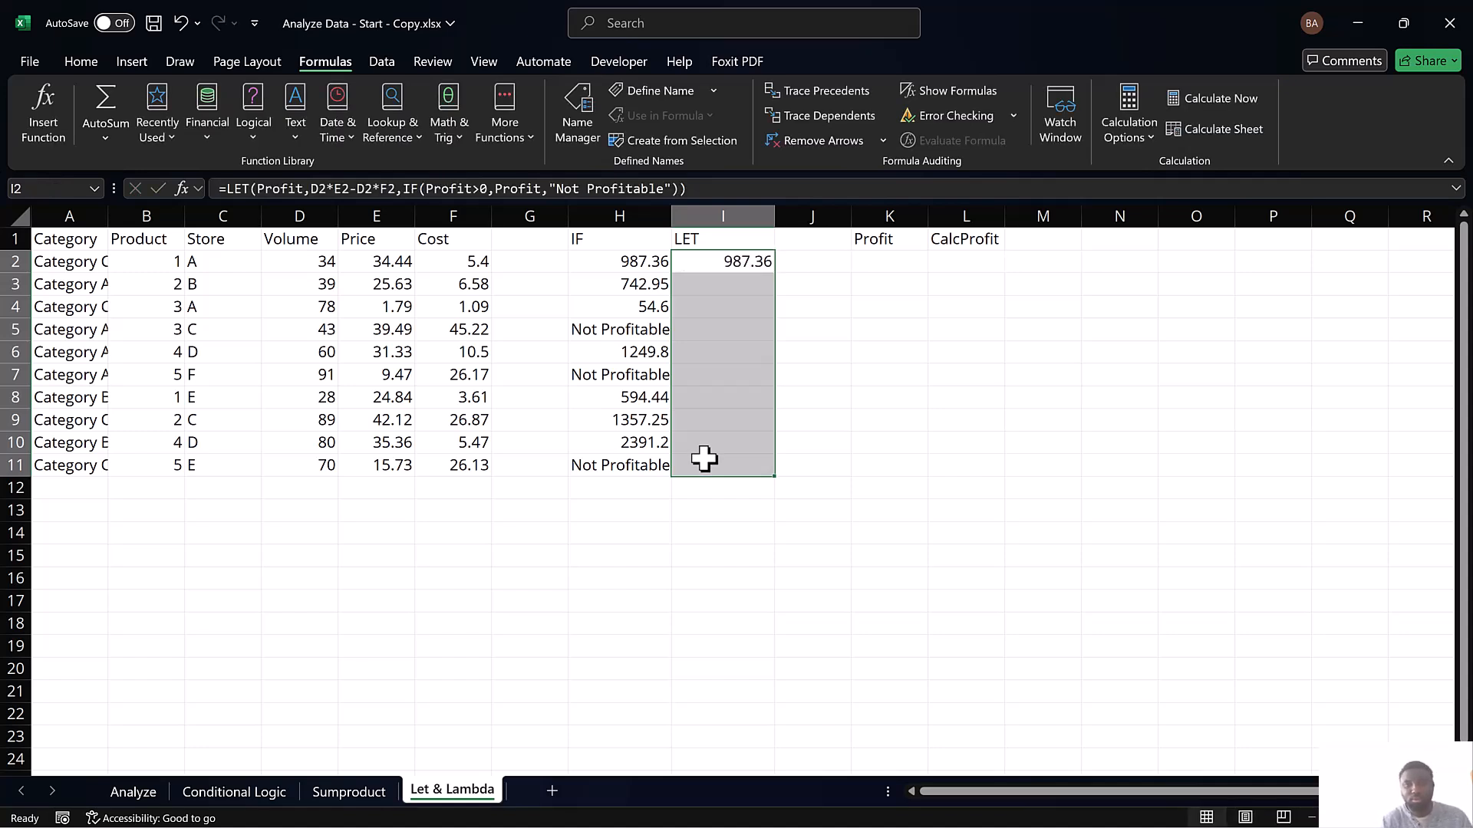
key("ctrl+d")
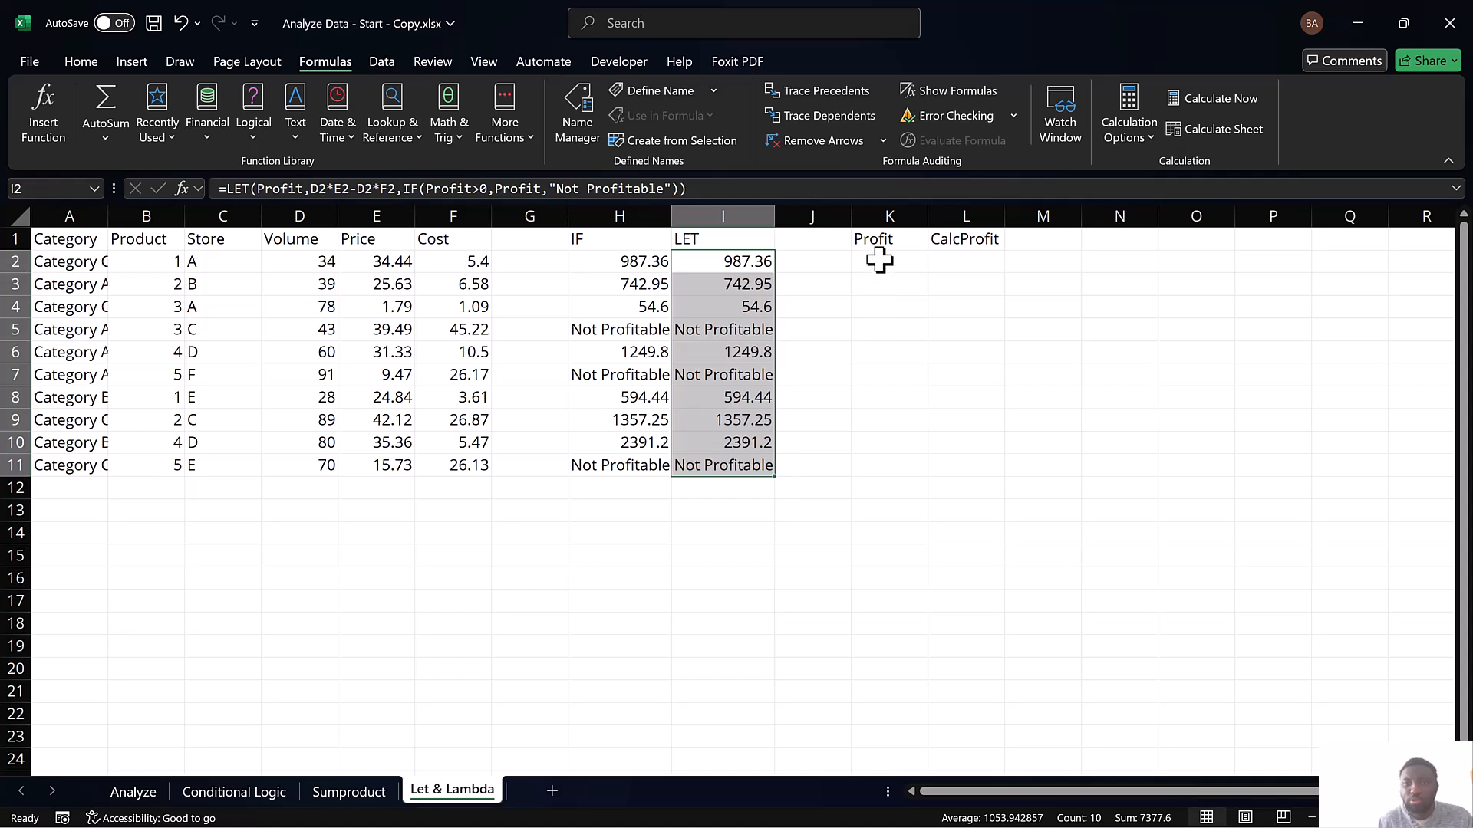
Enter the formula =D2*E2-D2*F2 in K2 under the Profit heading
left_click(876, 261)
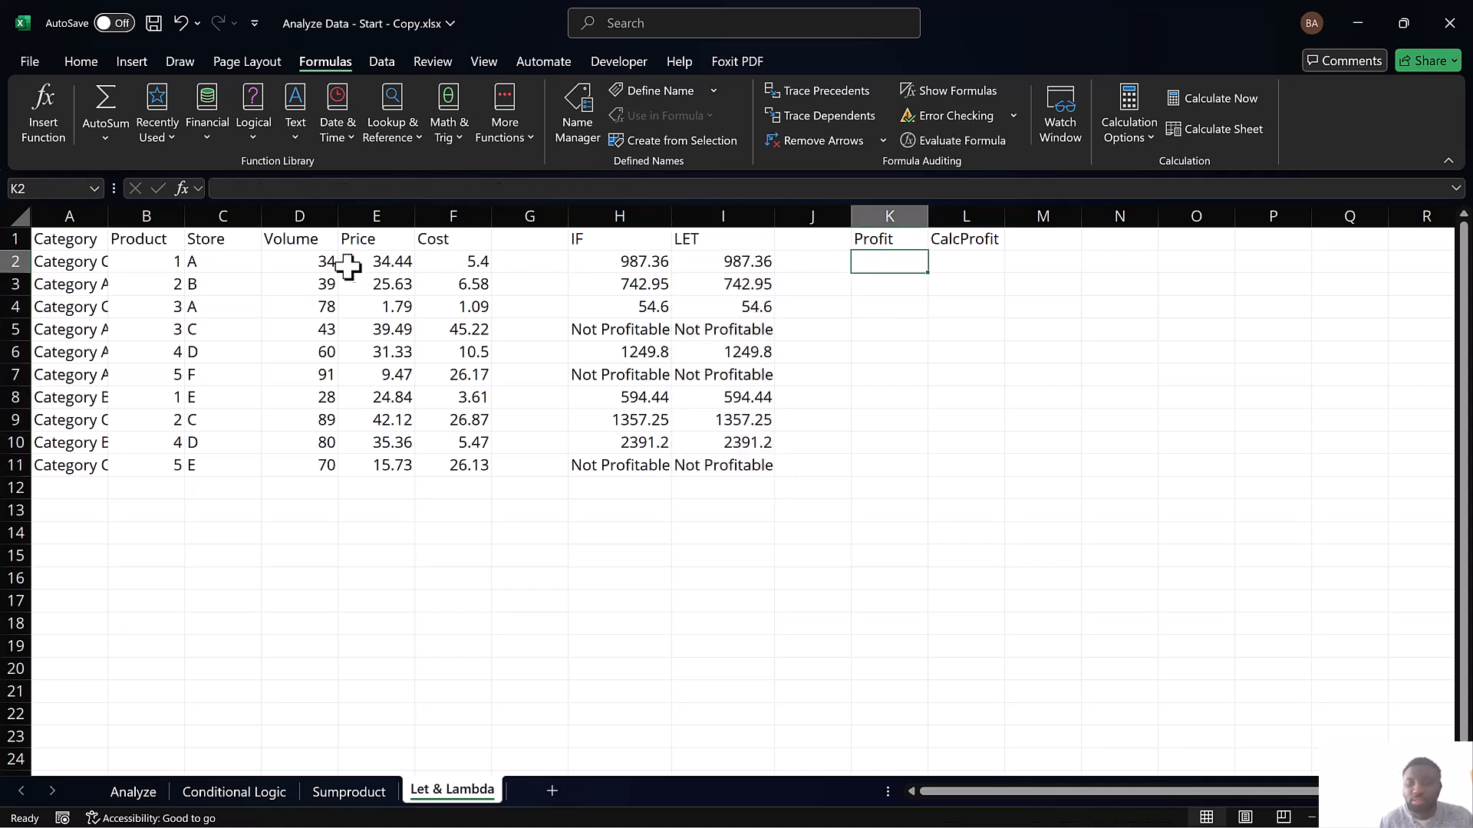
type("=")
left_click(324, 262)
type("*")
left_click(378, 285)
left_click(381, 266)
type("-")
left_click(309, 265)
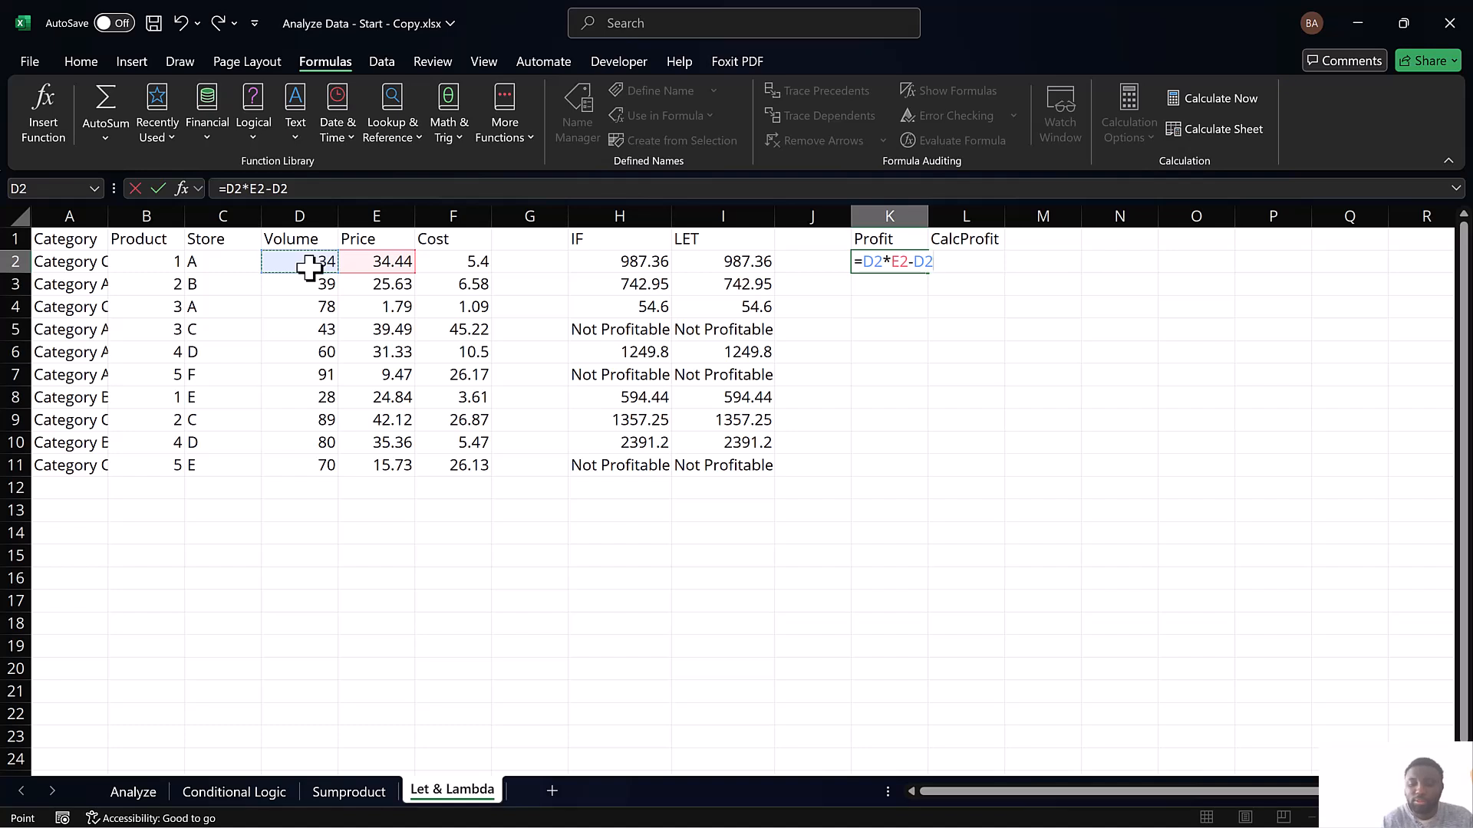
type("*")
left_click(459, 261)
key("Return")
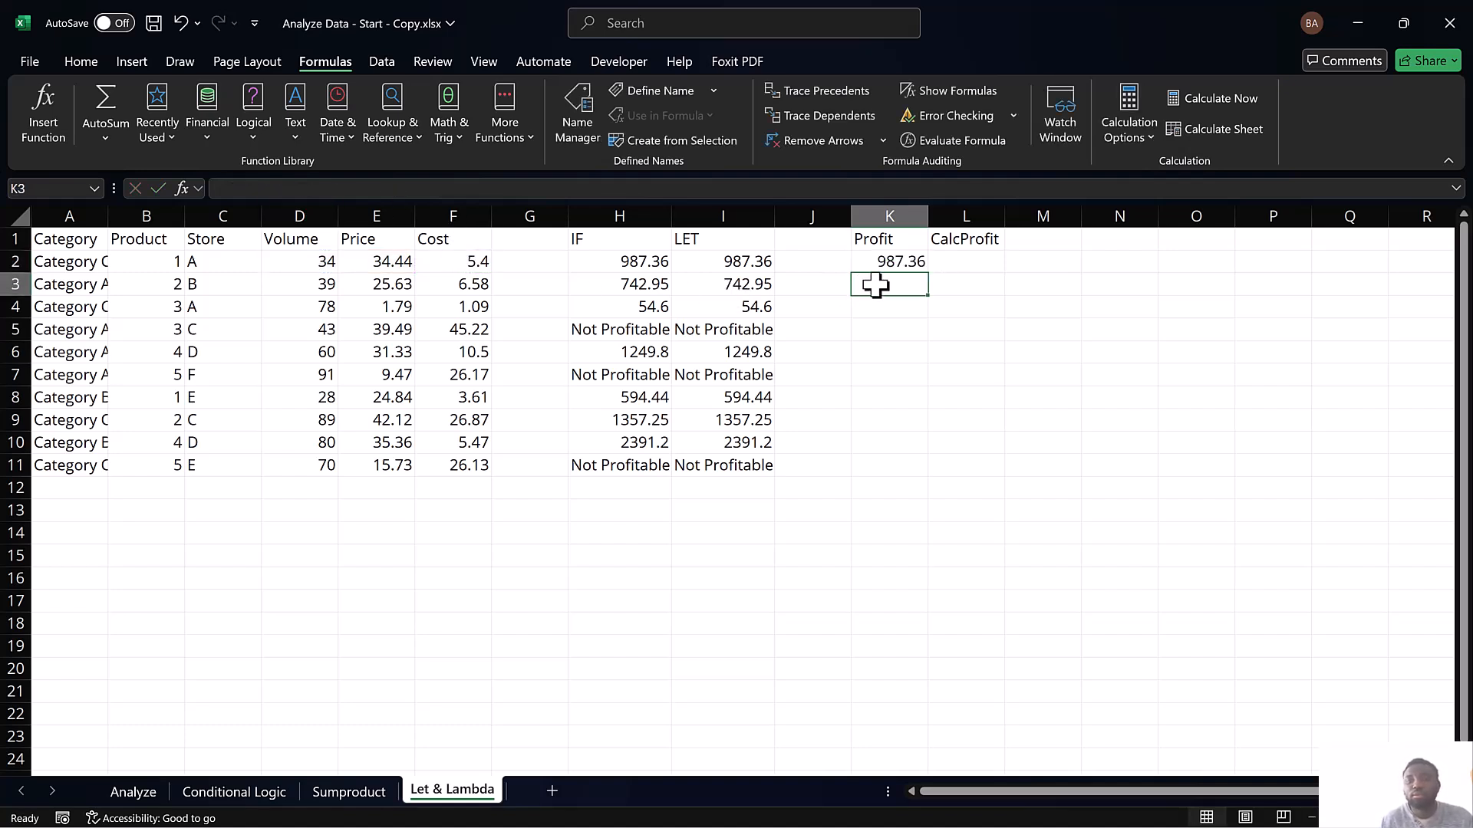
Fill the profit formula from K2 down through K11 and check the cells K5, K7 and K11
left_click_drag(888, 268, 895, 463)
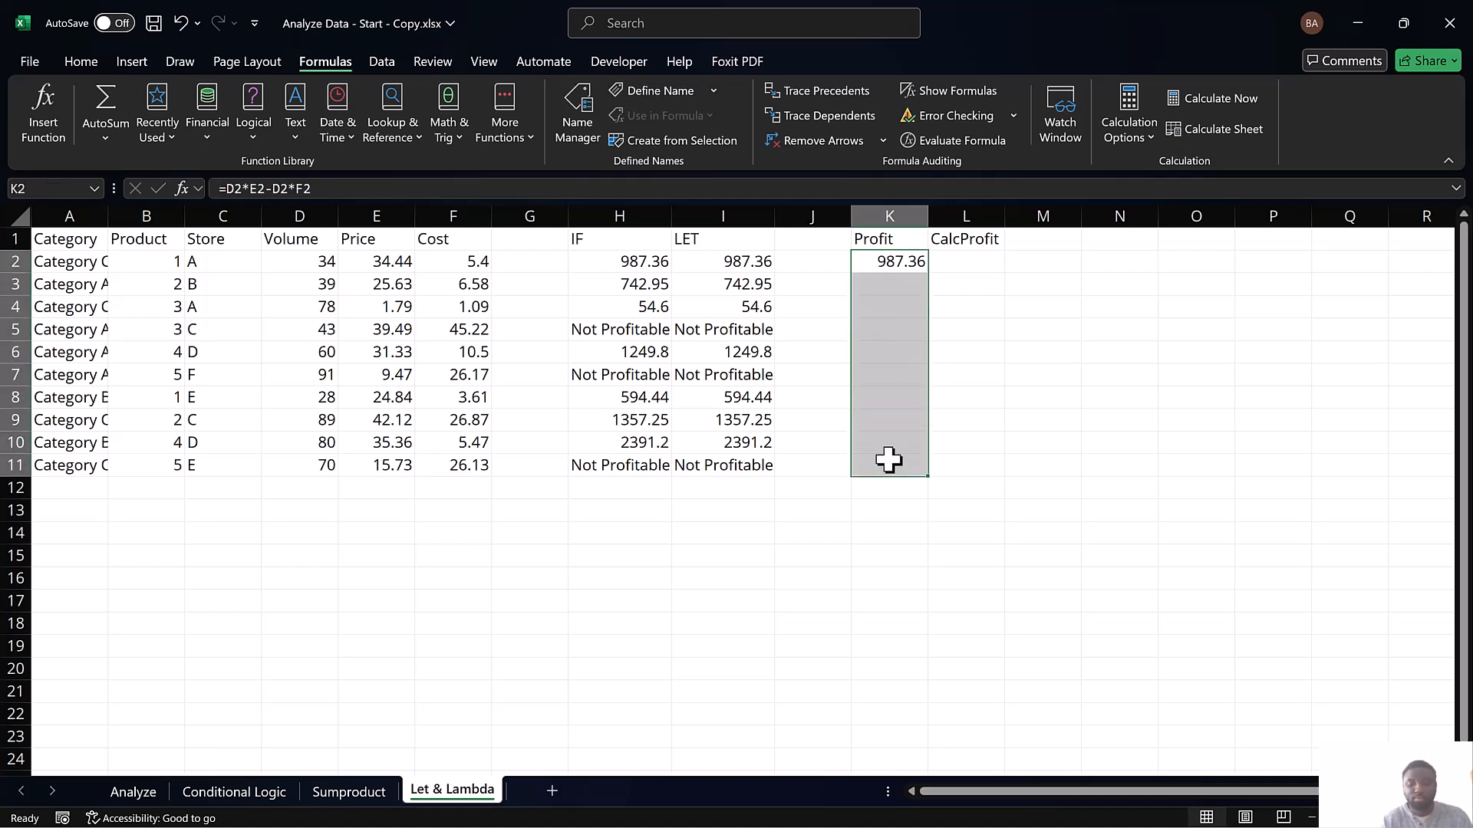
key("ctrl+d")
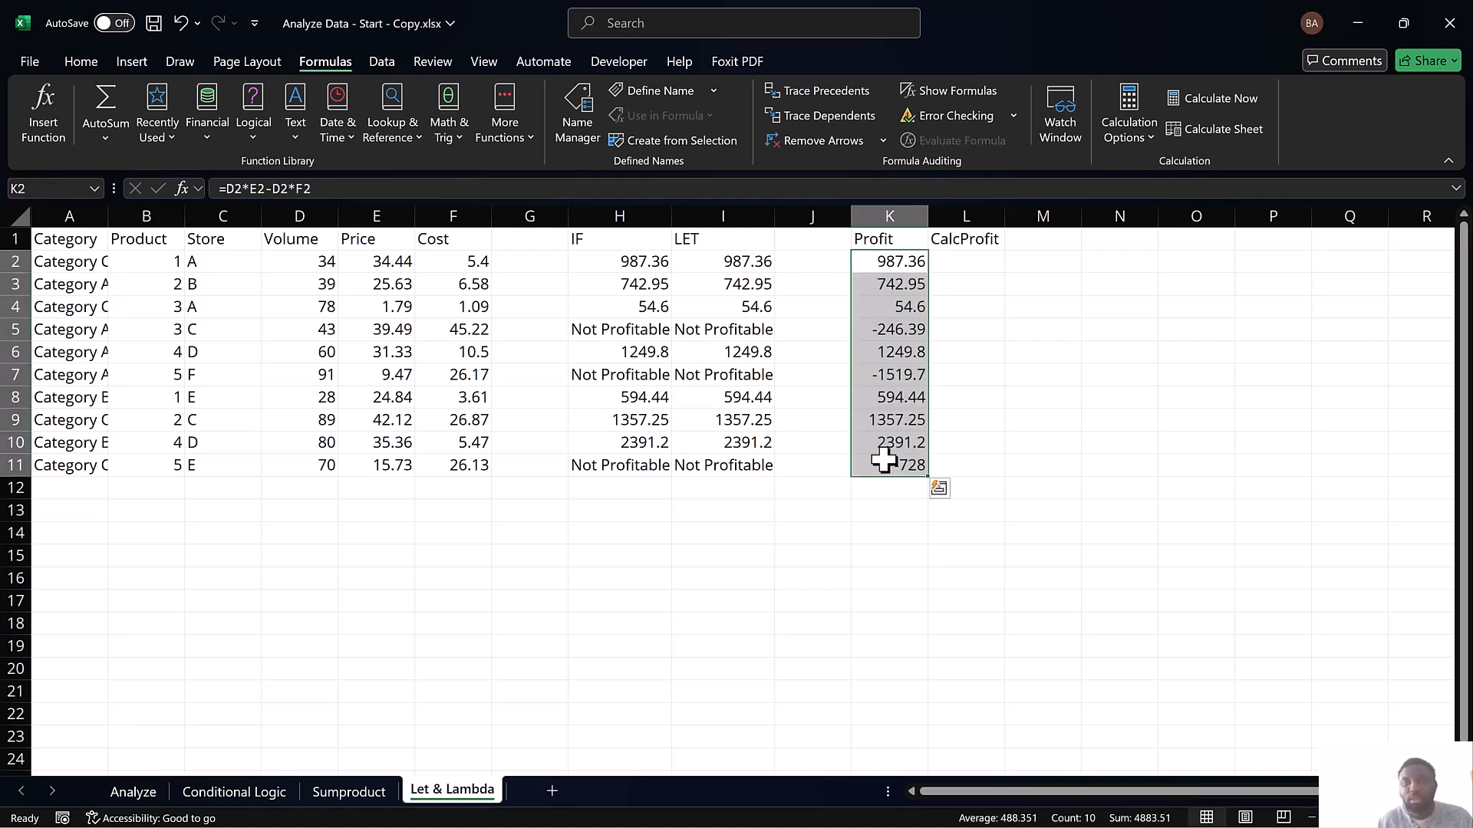
left_click(892, 328)
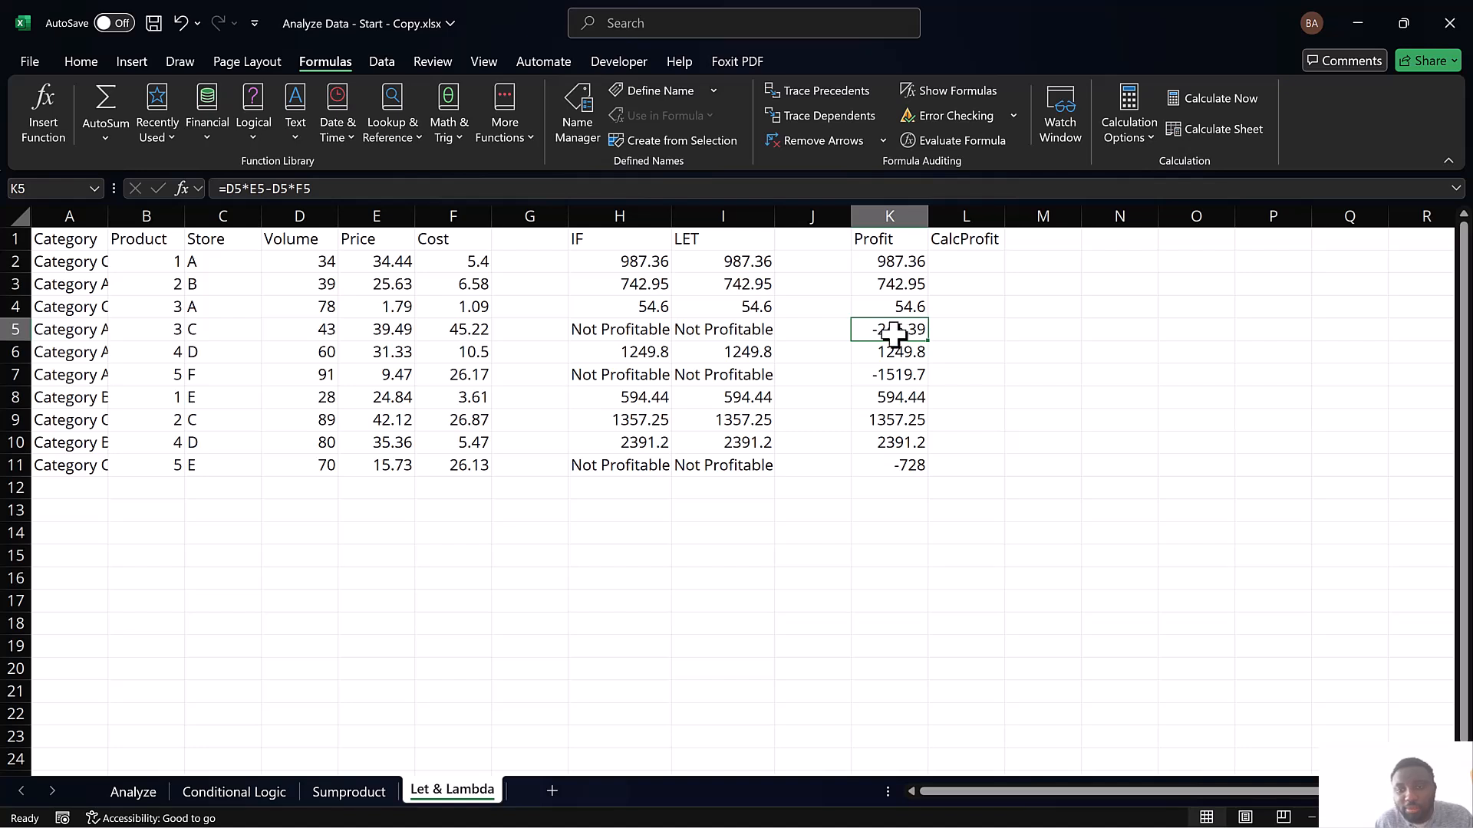
left_click(898, 376)
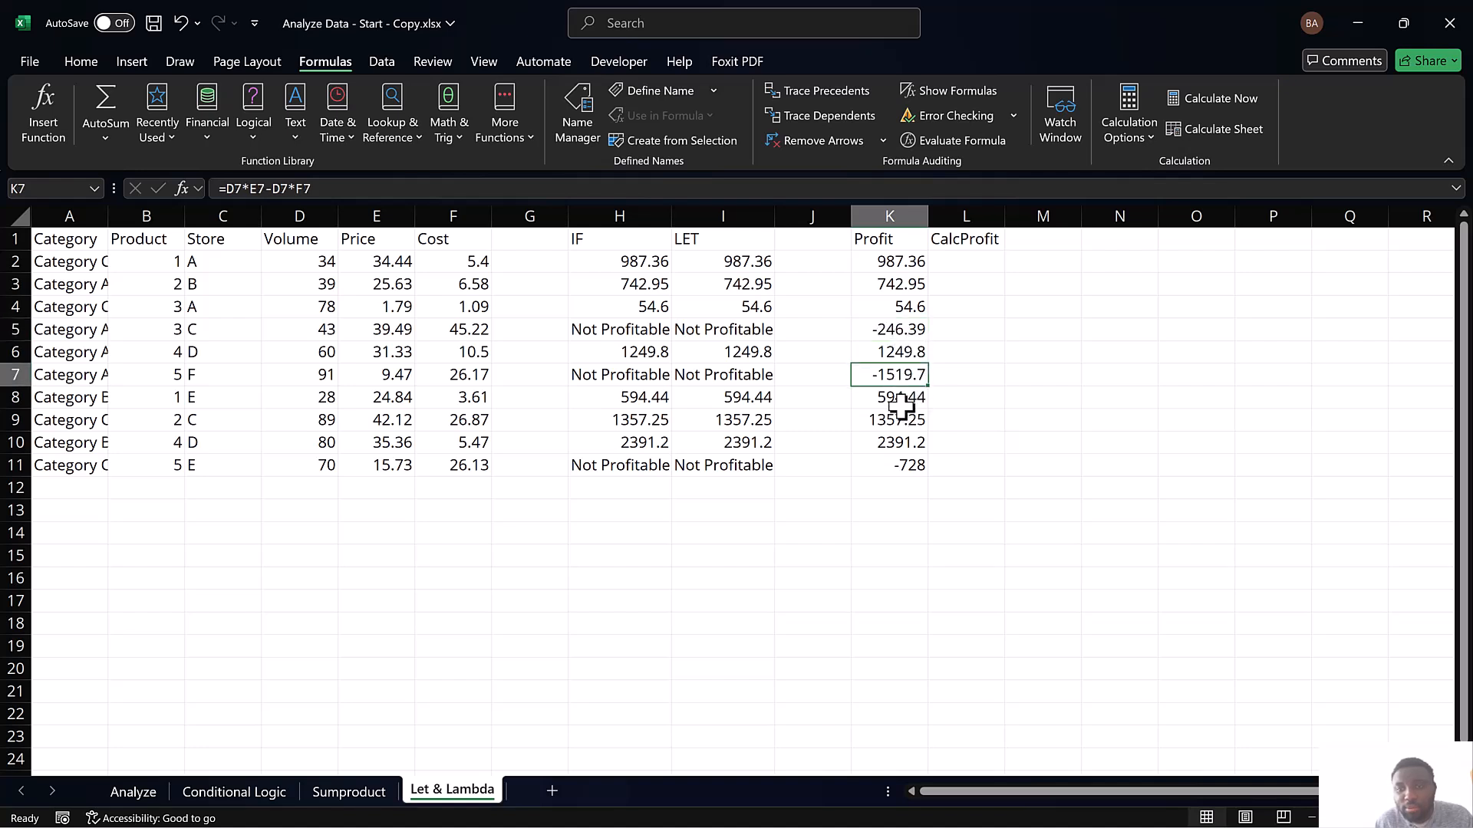
left_click(893, 465)
left_click_drag(883, 261, 887, 470)
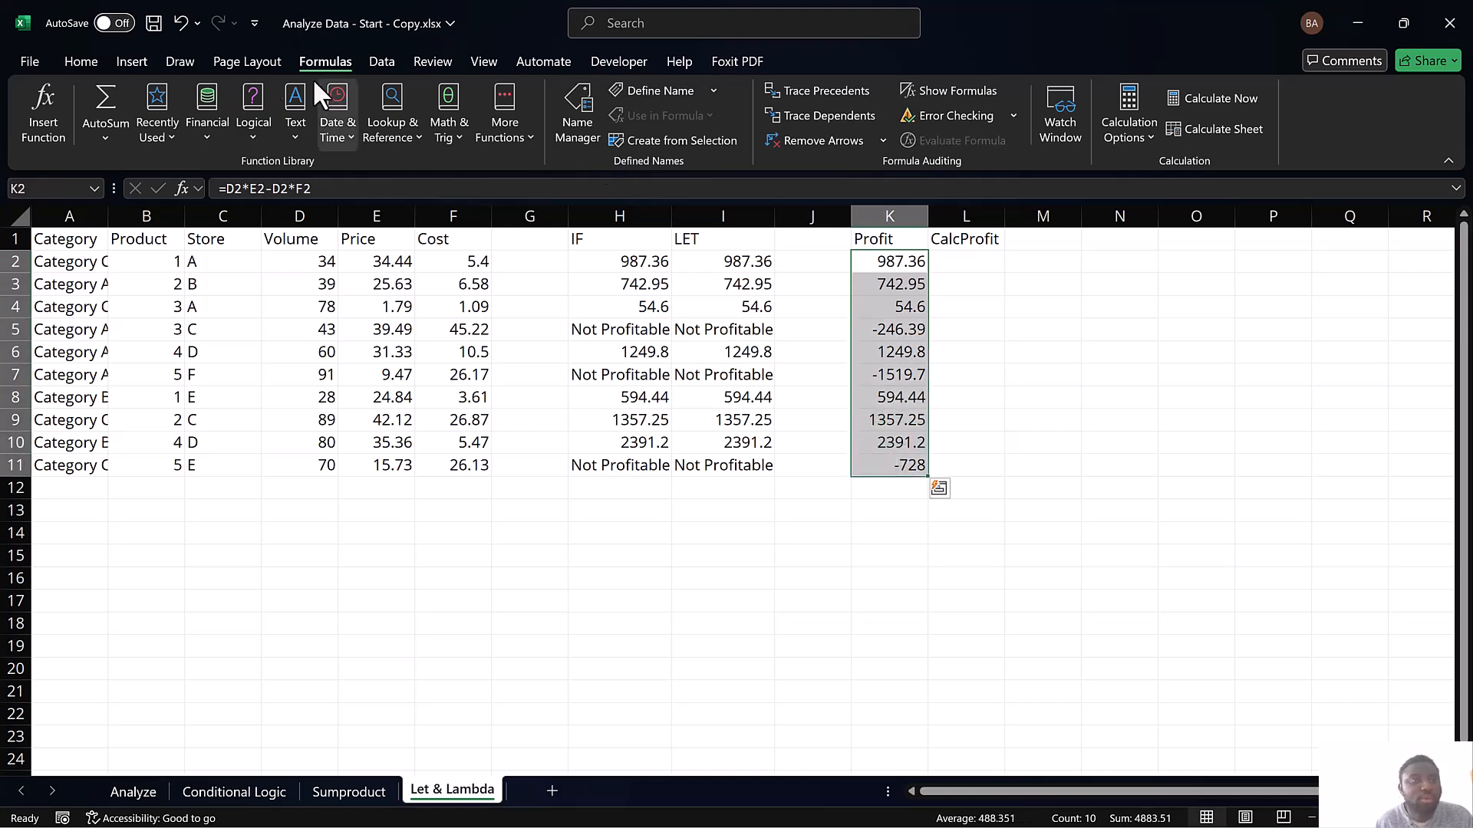
left_click(134, 63)
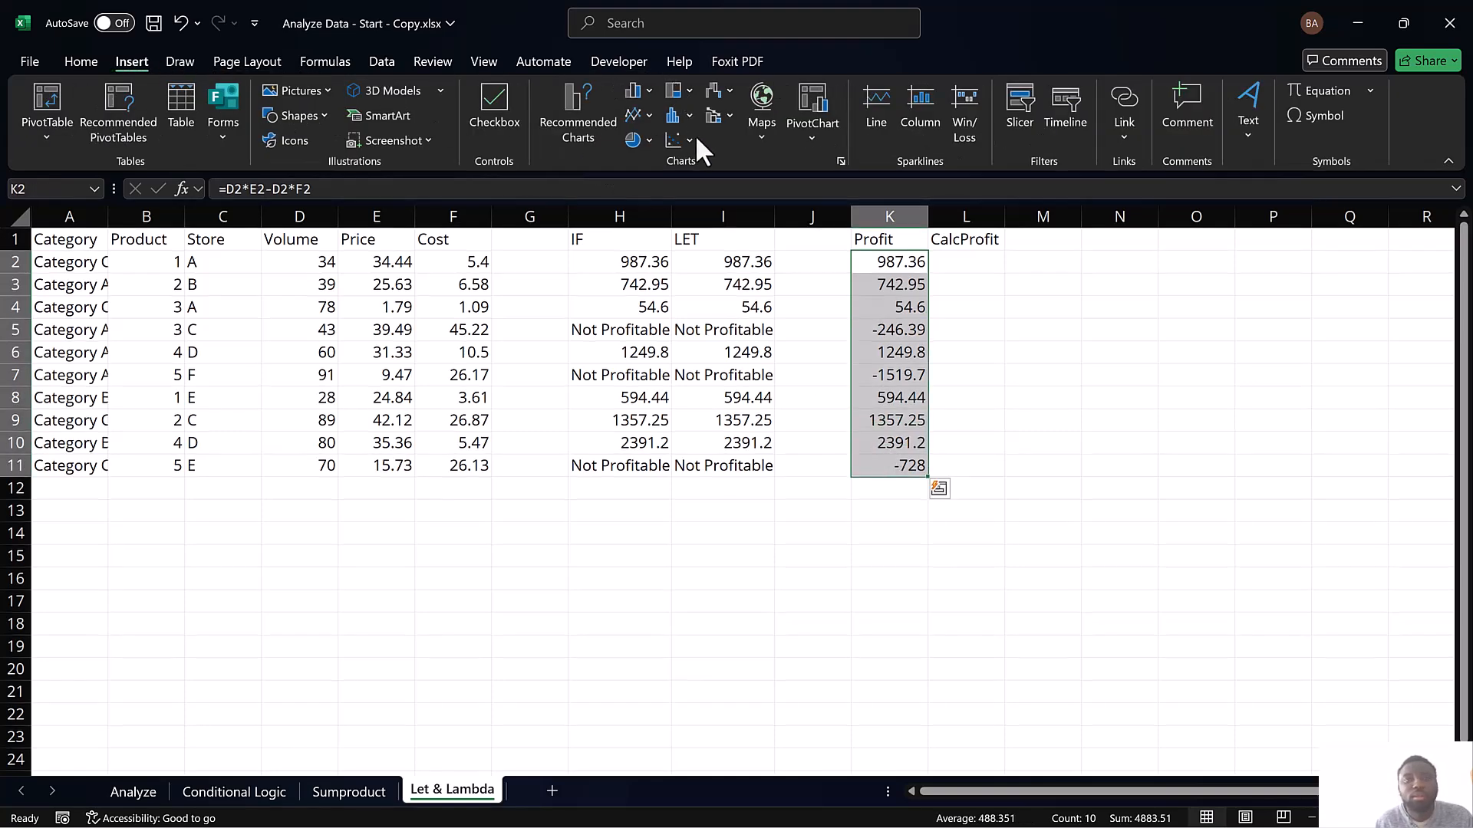
left_click(490, 90)
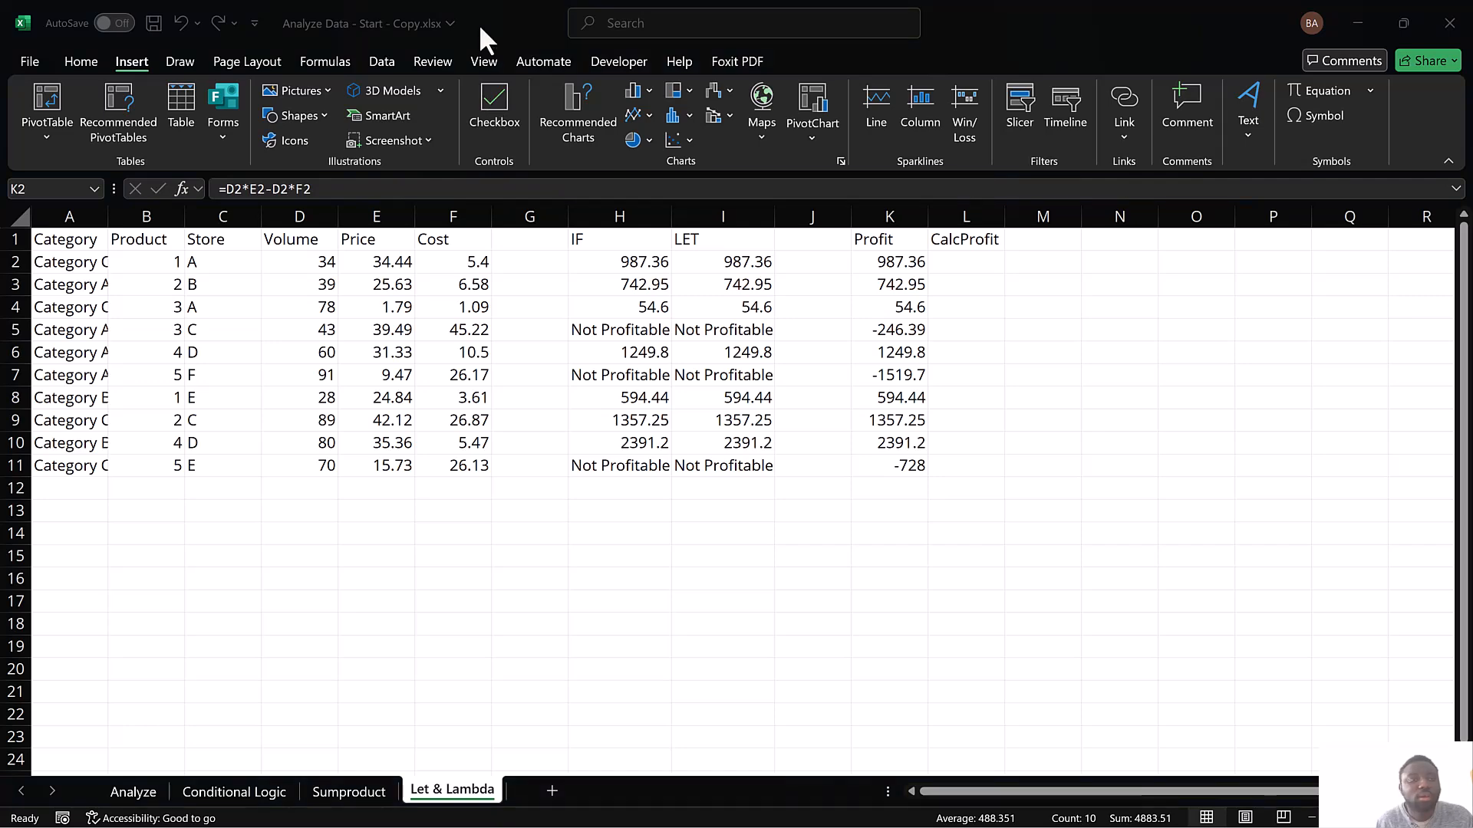
Apply the preset three-color scale with red for high and green for low values to the profits in K2:K11
left_click(79, 71)
left_click(79, 71)
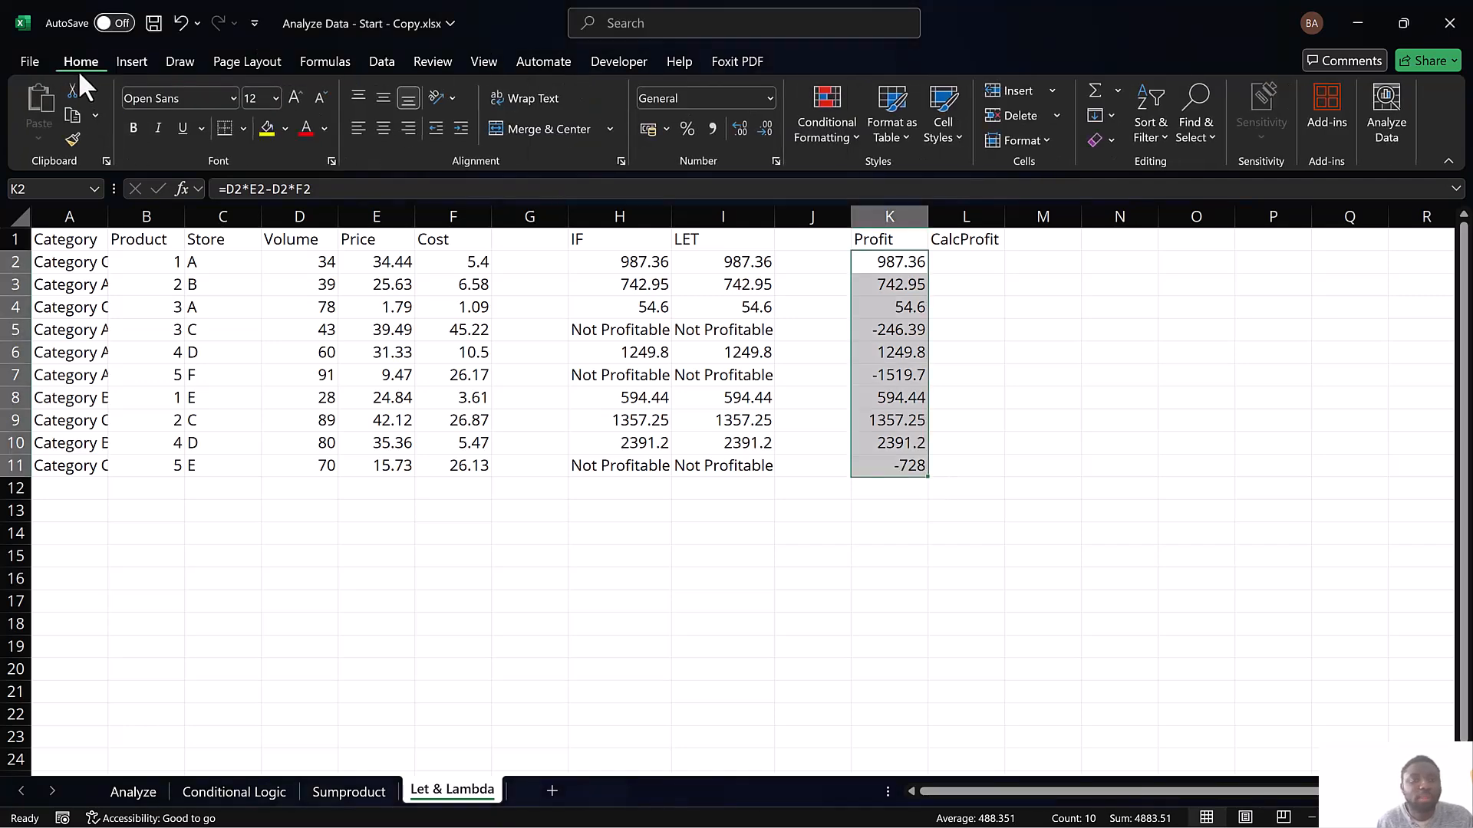
left_click(827, 143)
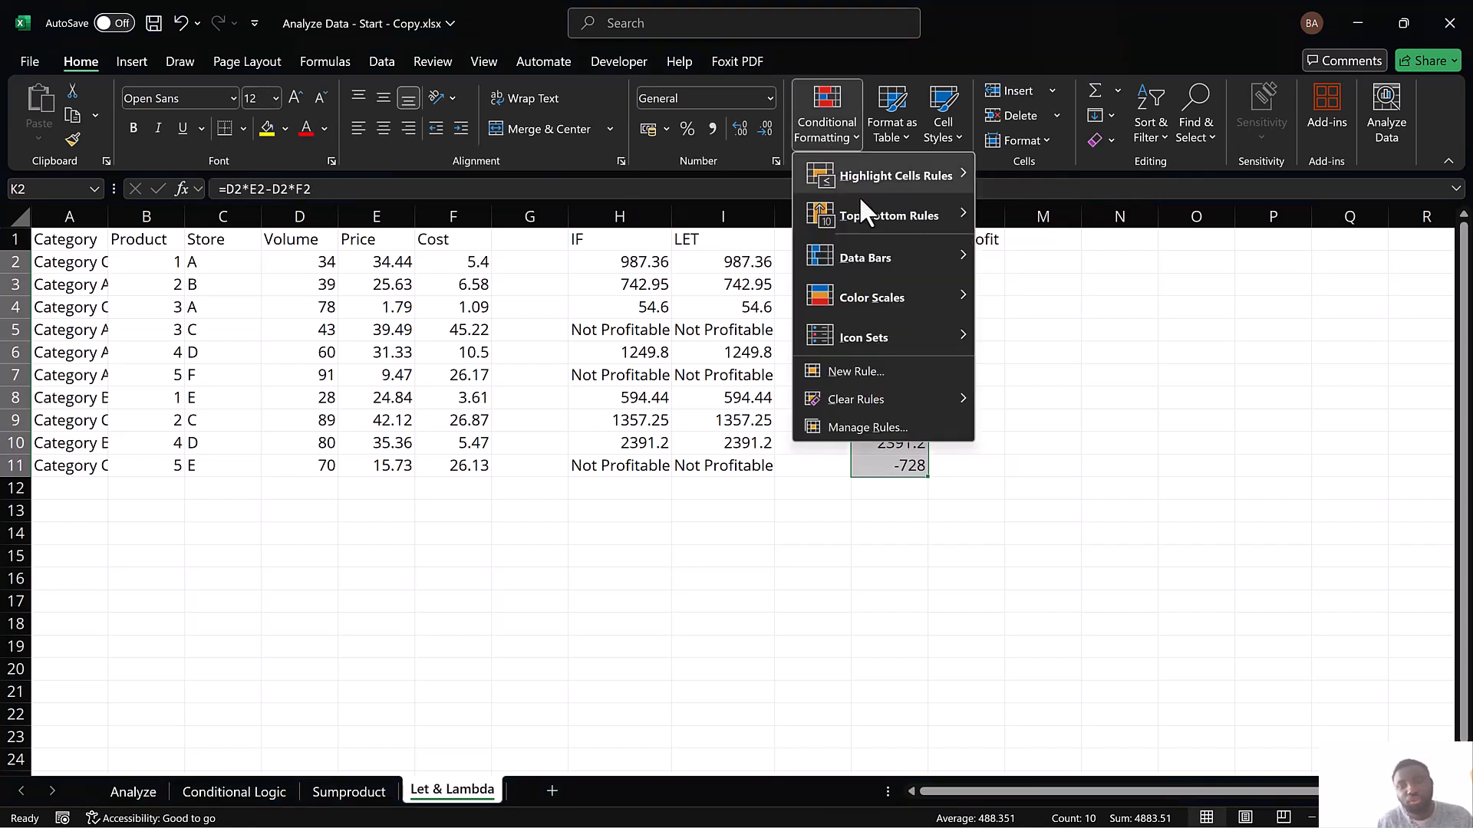
mouse_move(863, 260)
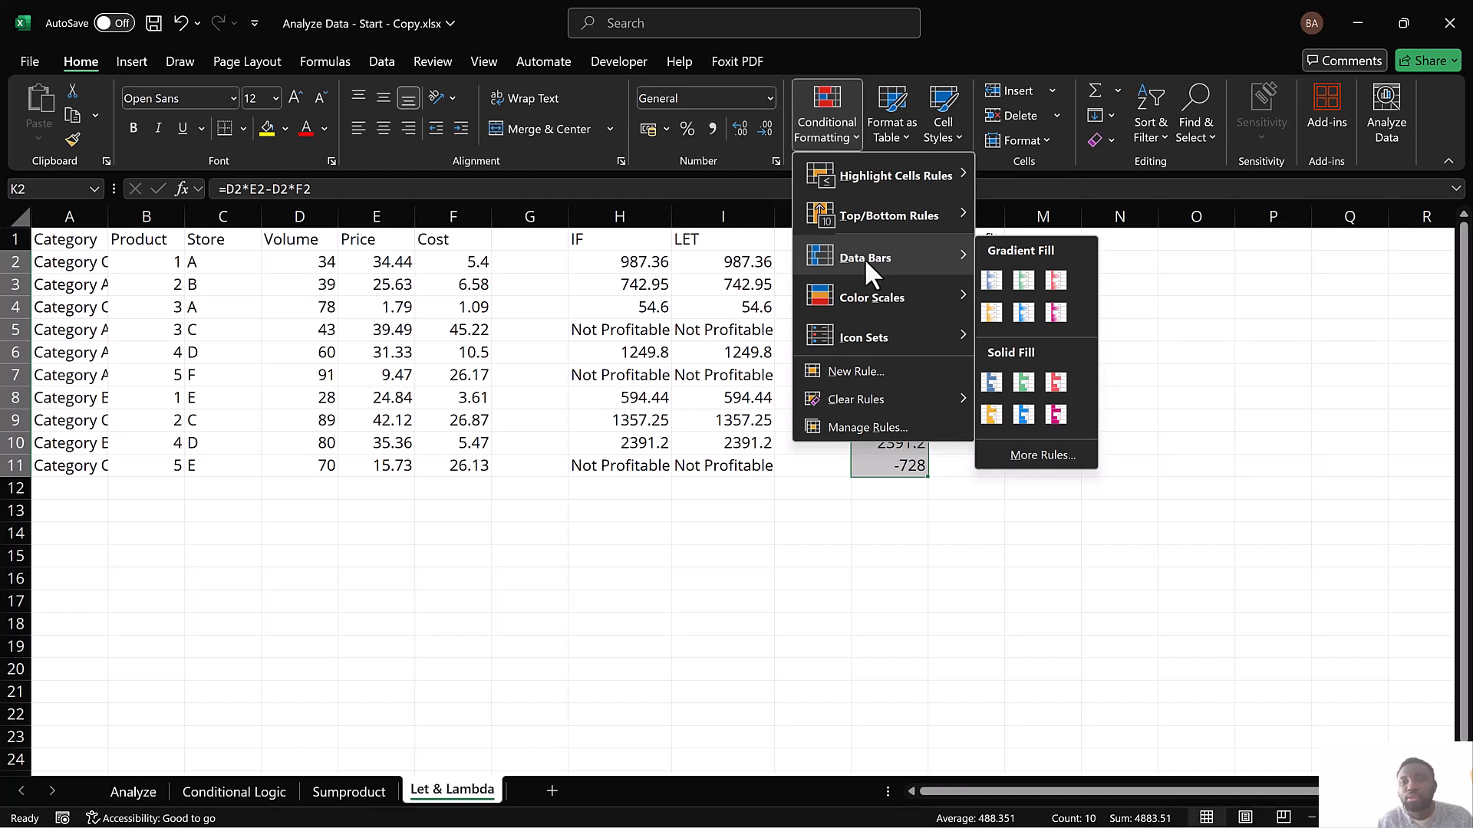
mouse_move(871, 304)
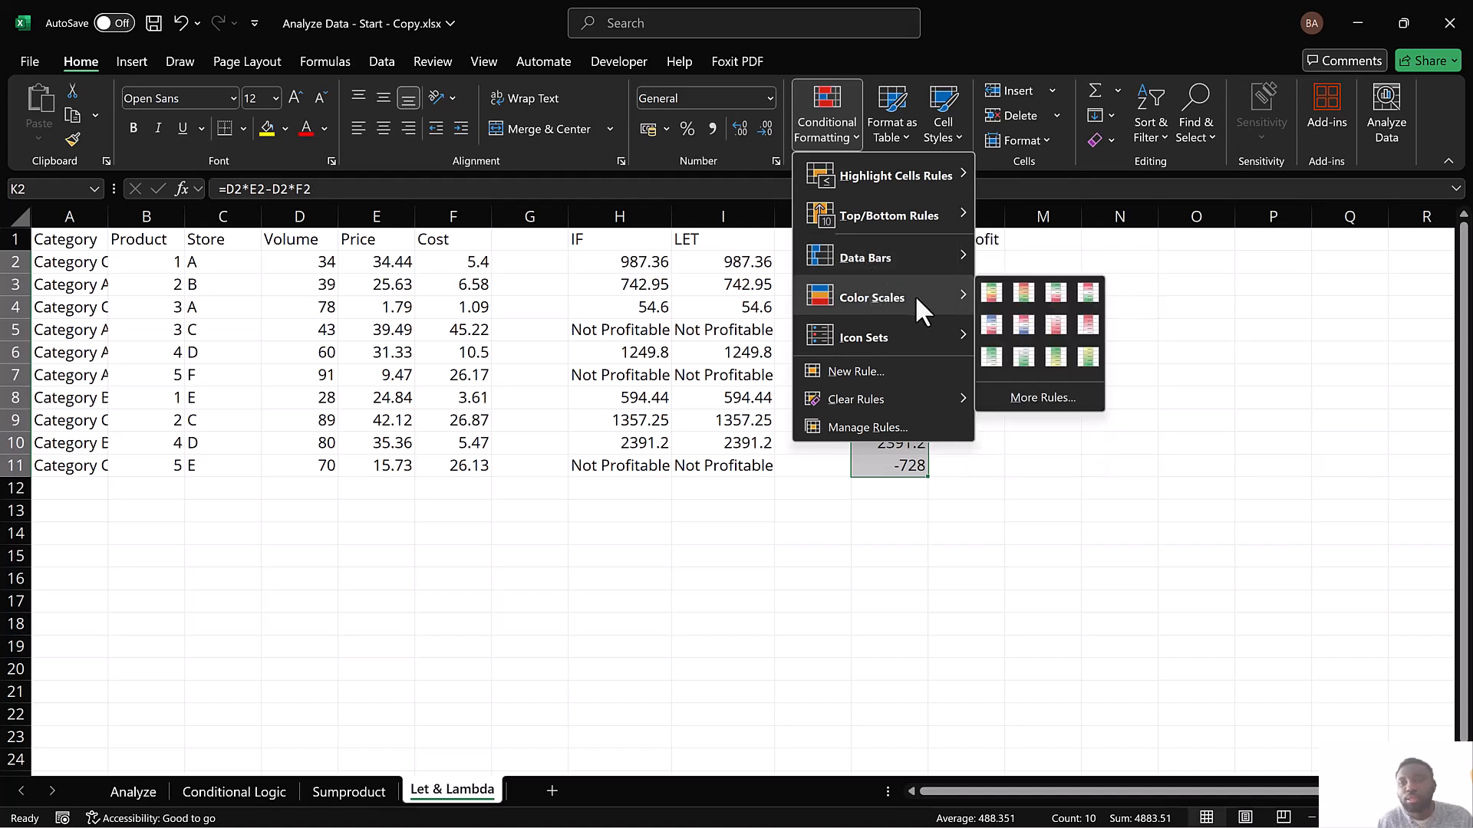
left_click(1027, 296)
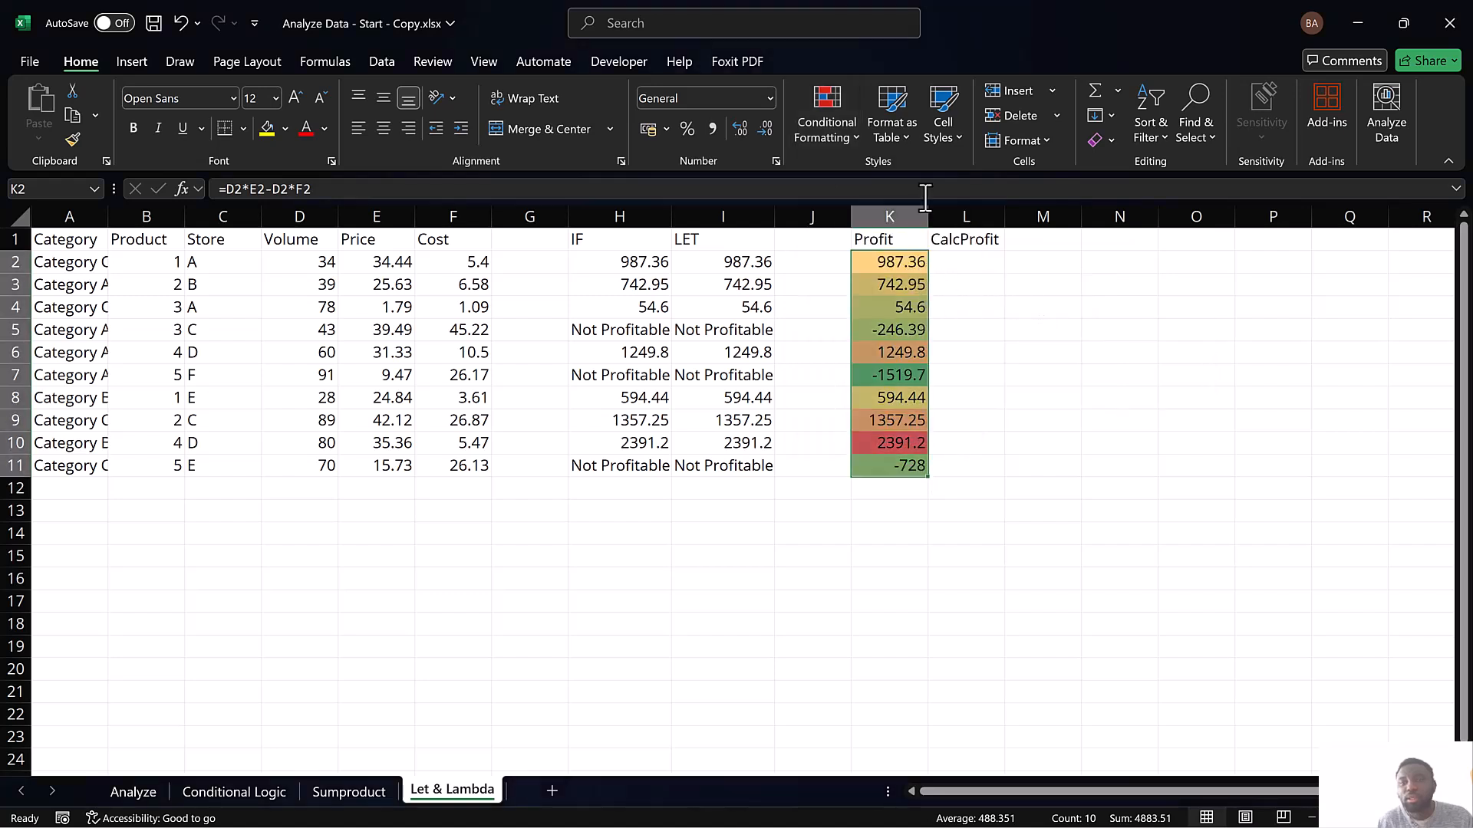
Edit the graded color scale rule for K2:K11 and set its minimum color to standard red
left_click(858, 136)
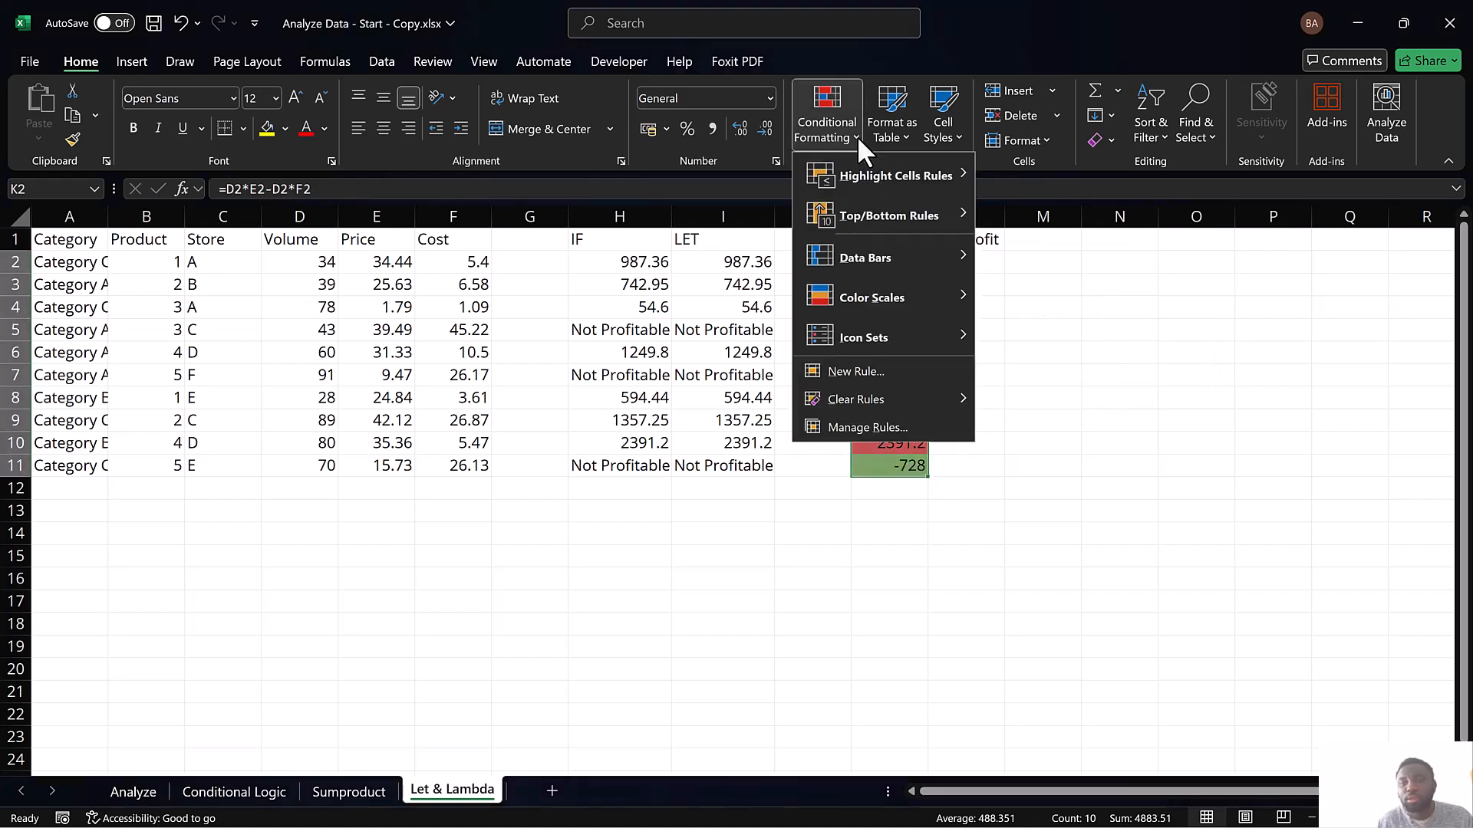
left_click(884, 426)
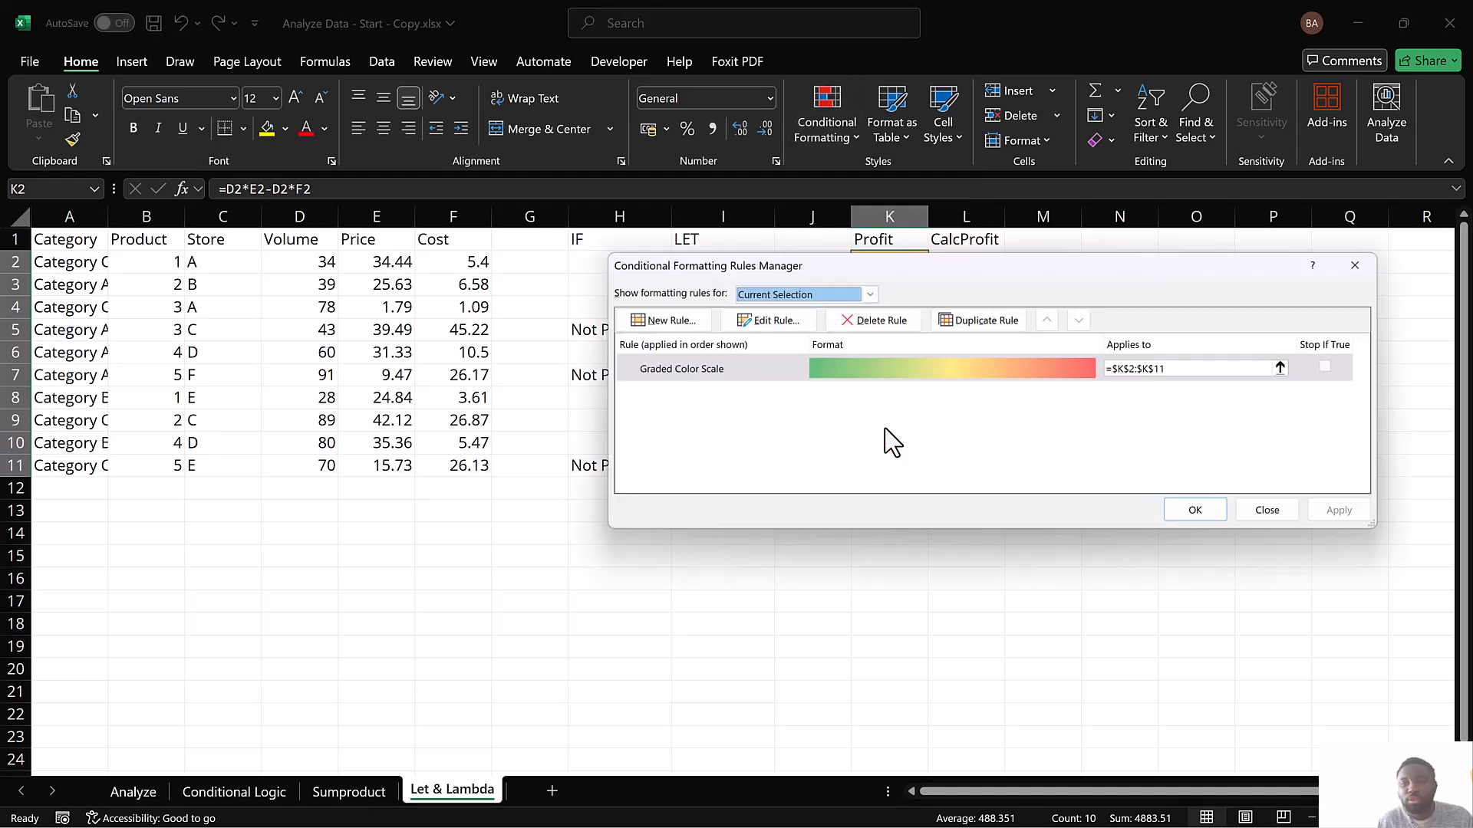
left_click_drag(911, 268, 566, 474)
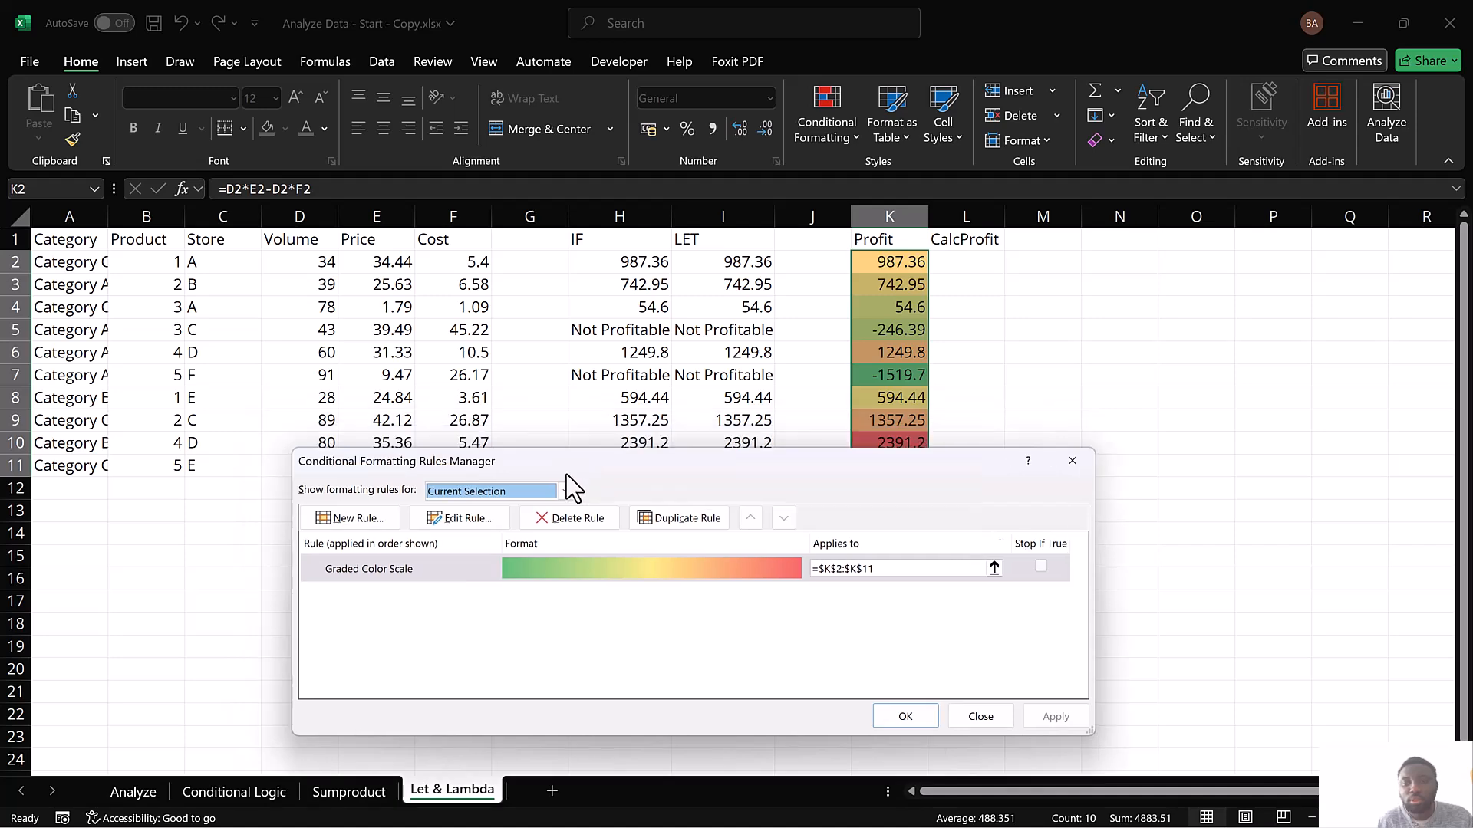
left_click(473, 526)
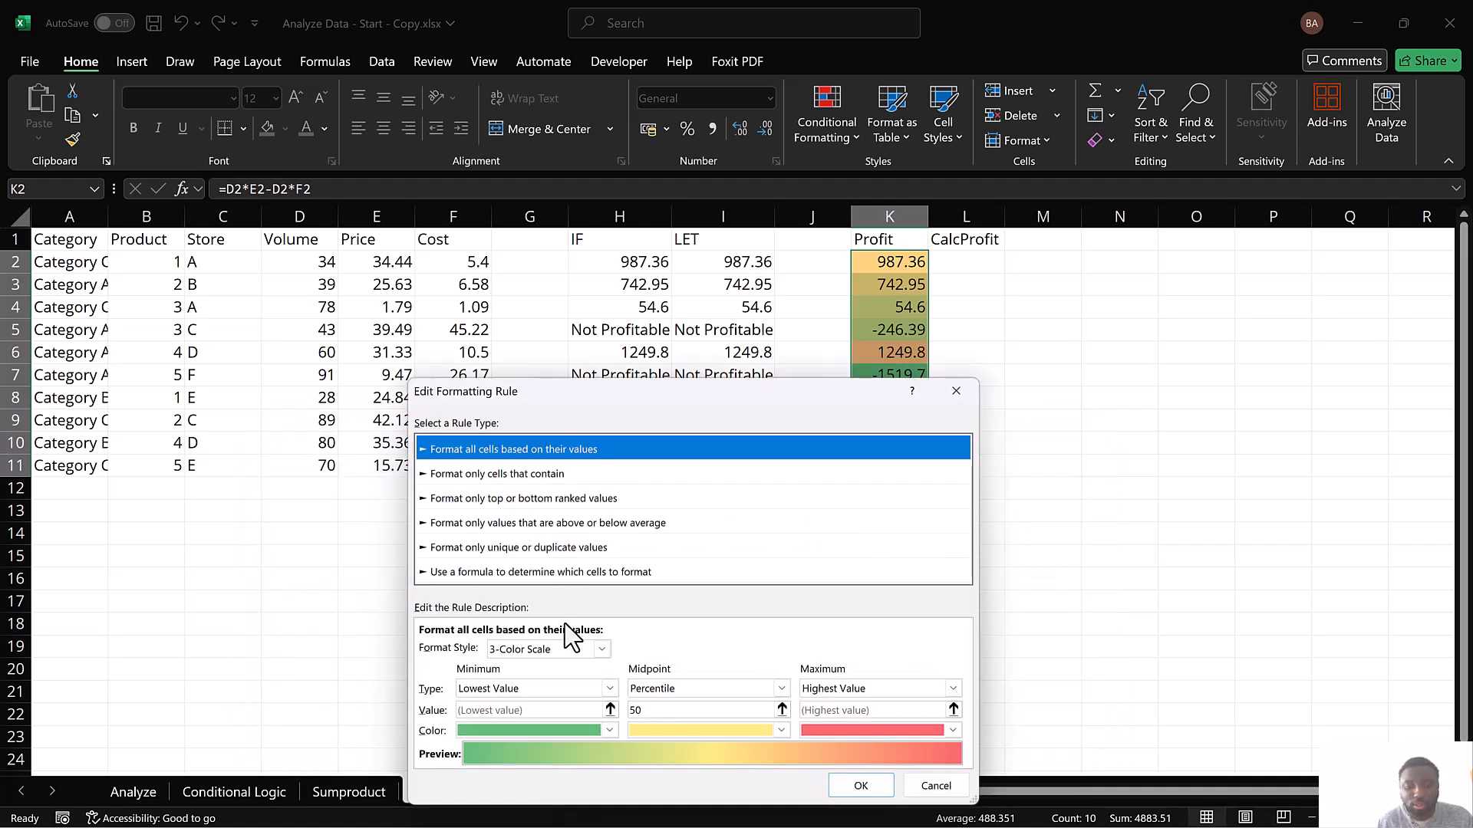
left_click(606, 730)
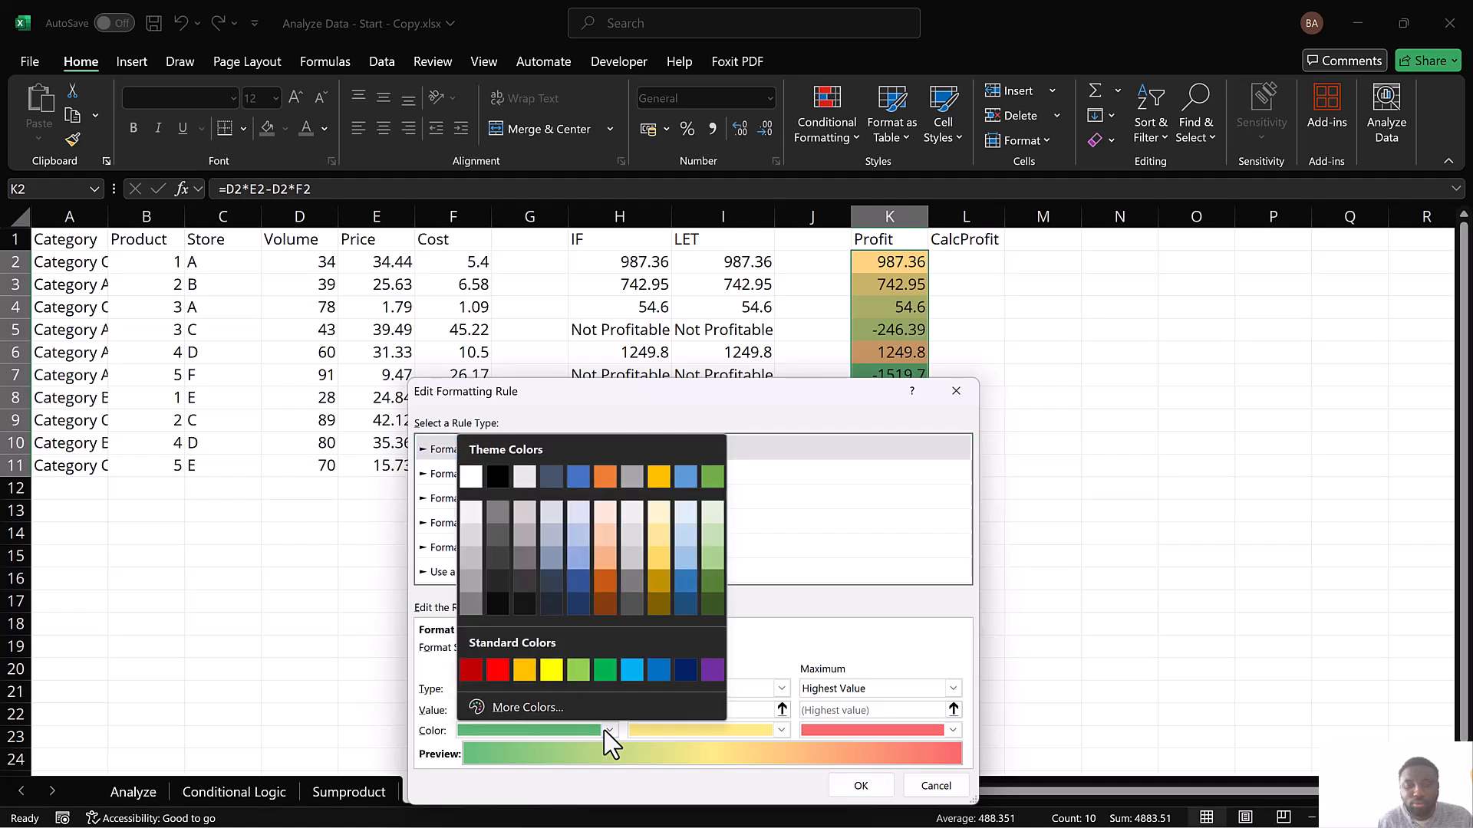
left_click(499, 669)
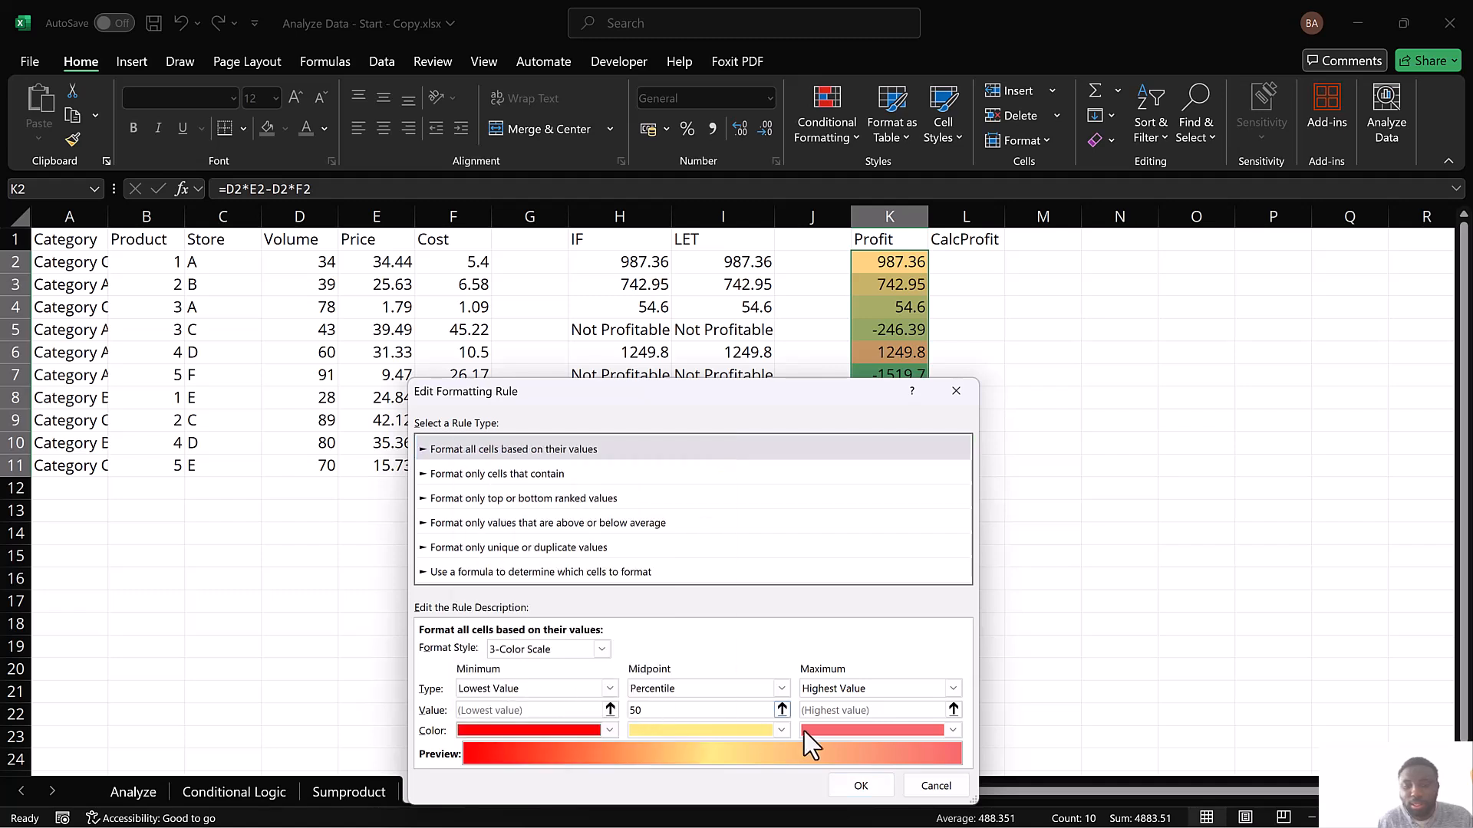
Set the rule's maximum color to theme green, apply it, and check cells K7, K5 and K3
left_click(876, 731)
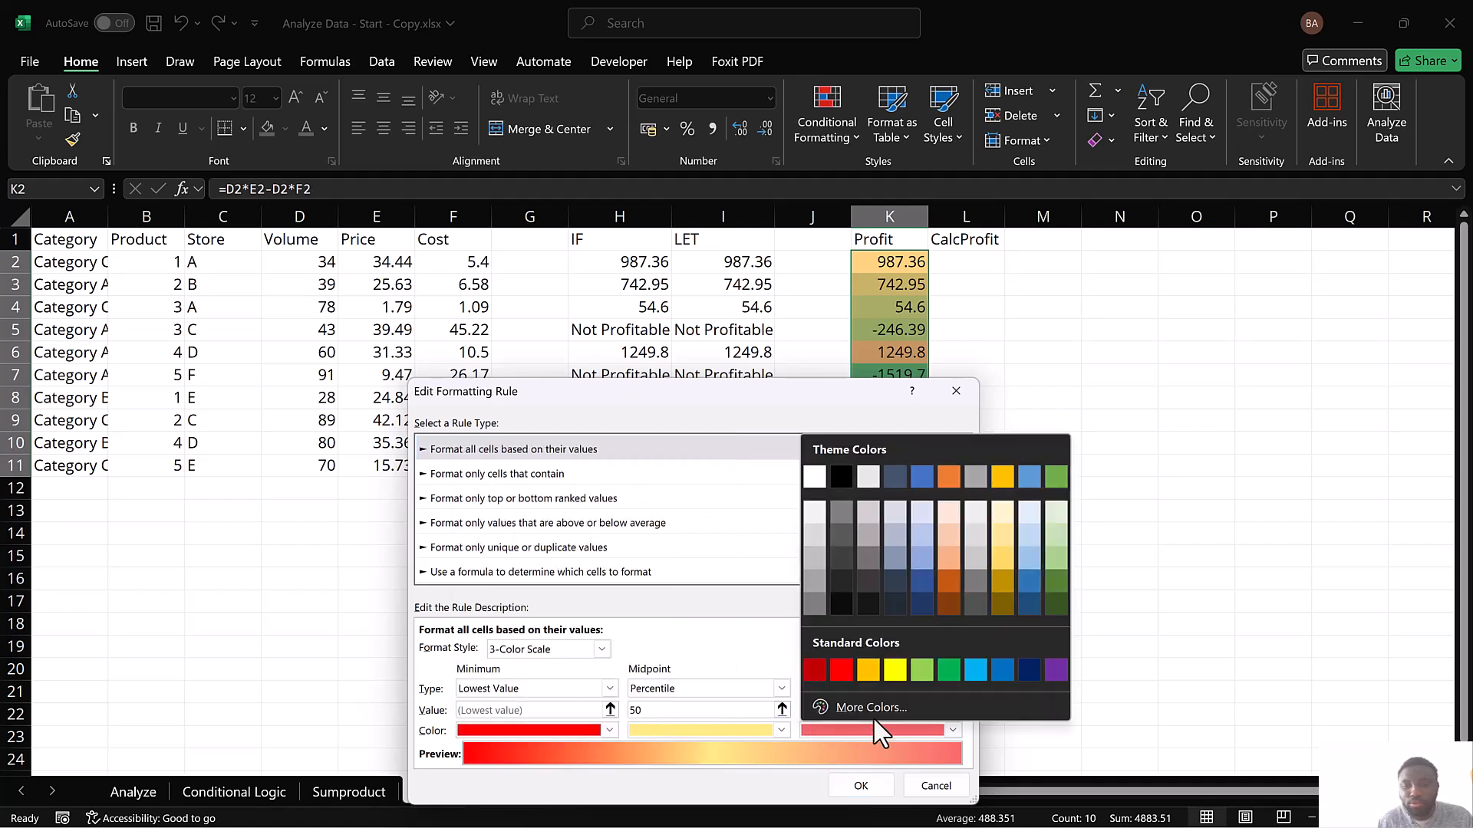
left_click(1057, 477)
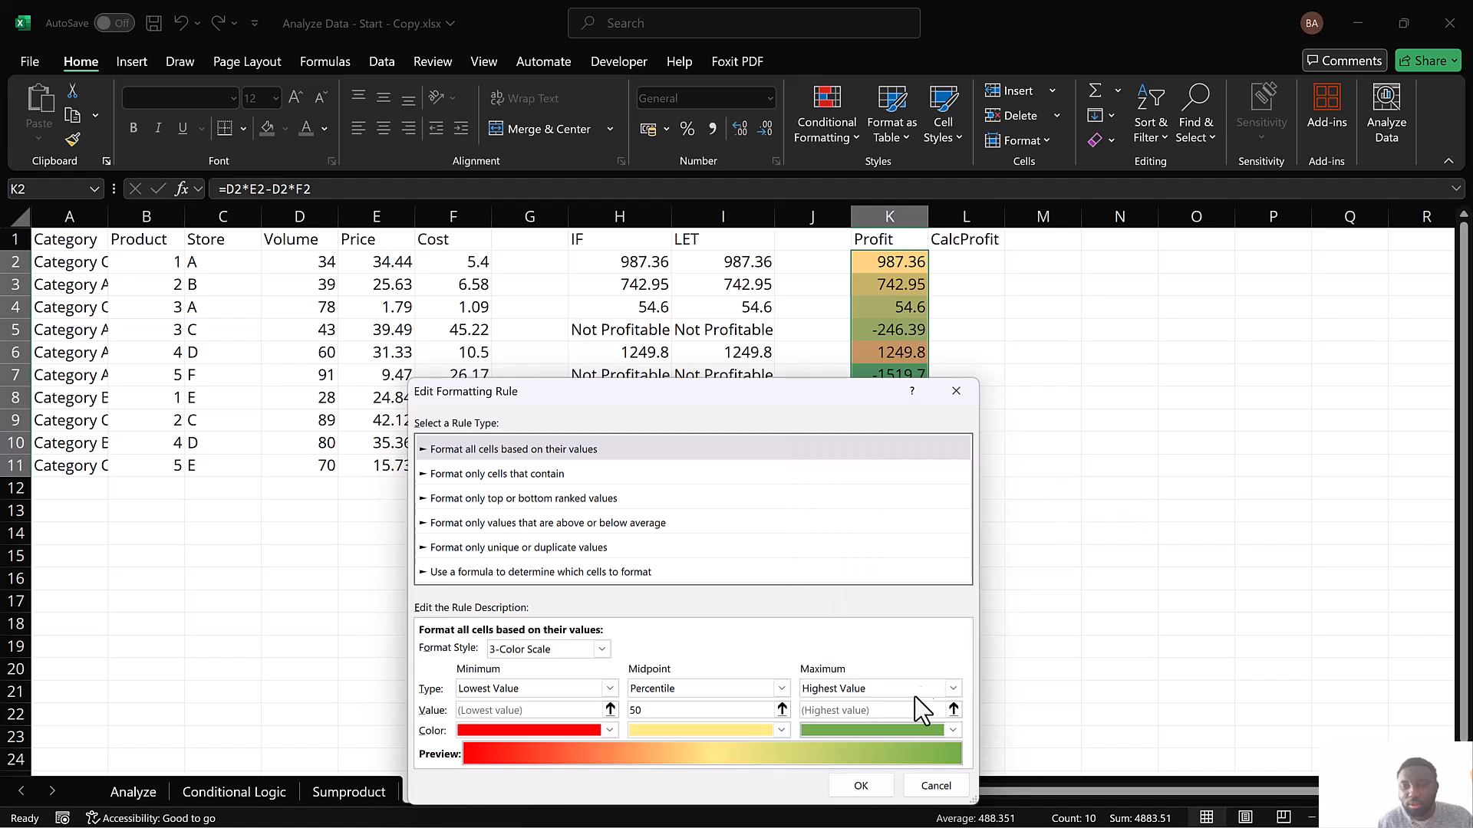
left_click(861, 786)
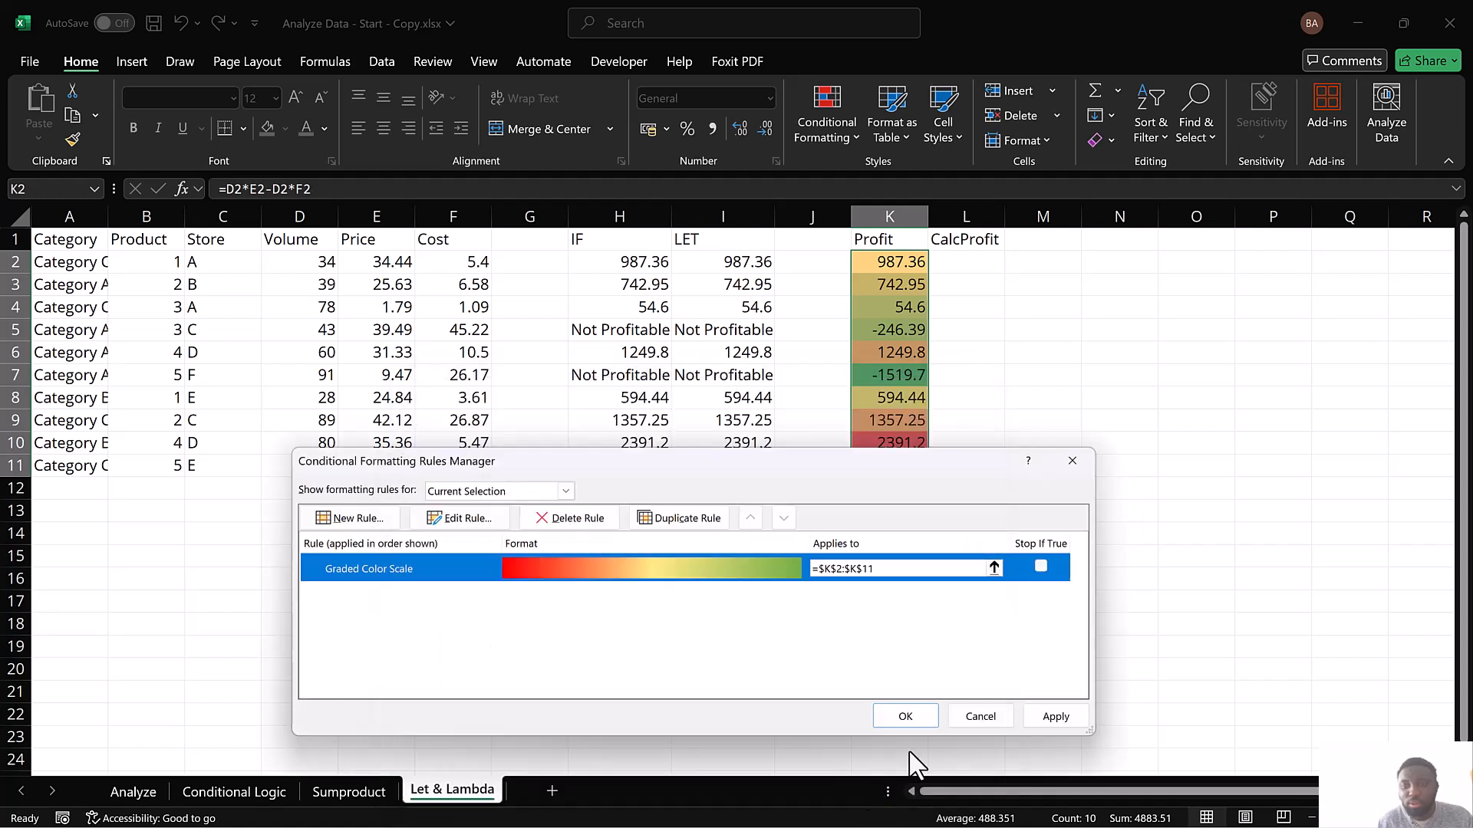
left_click(1045, 718)
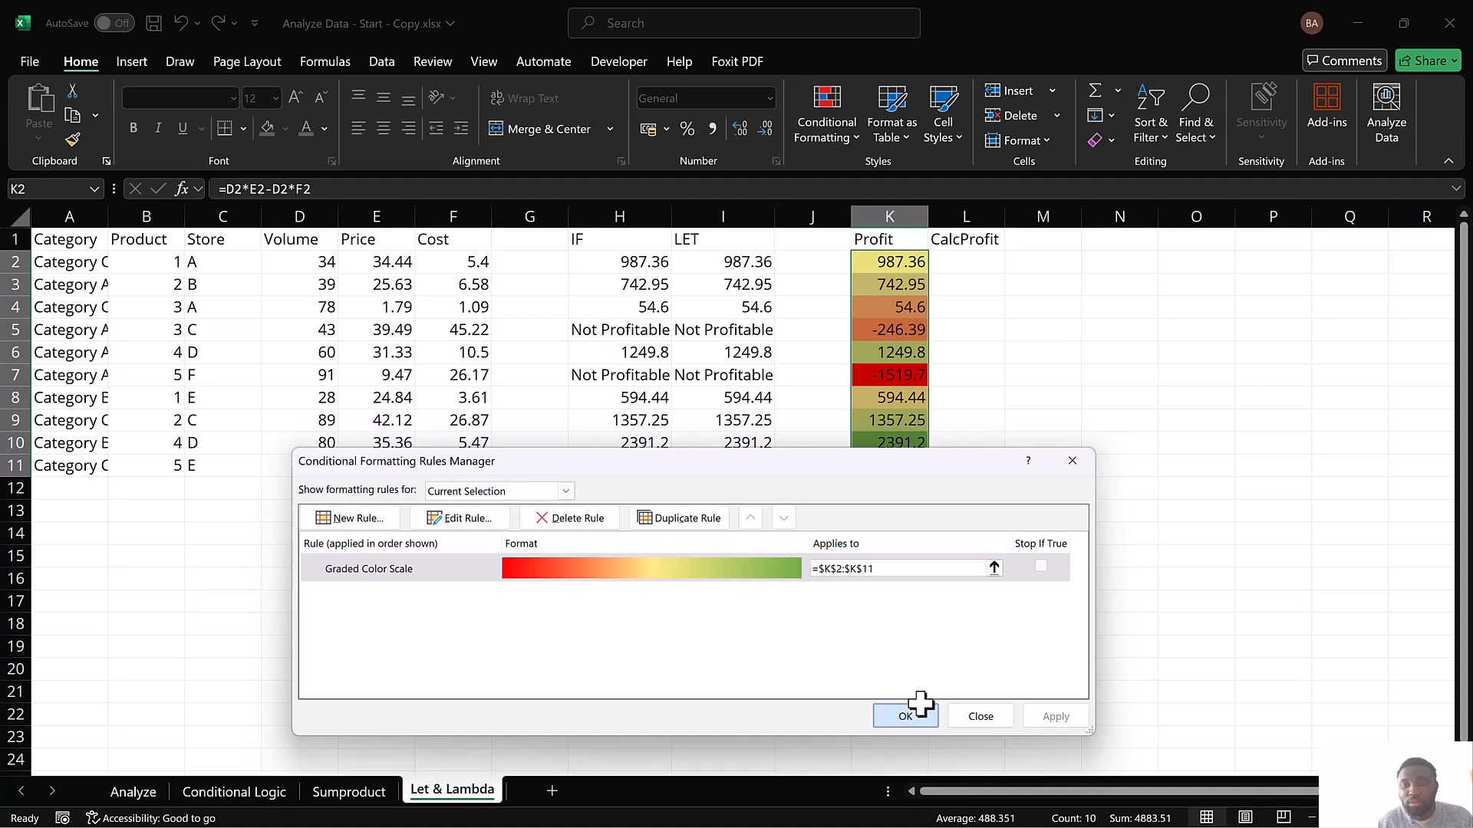
left_click(917, 714)
left_click(909, 375)
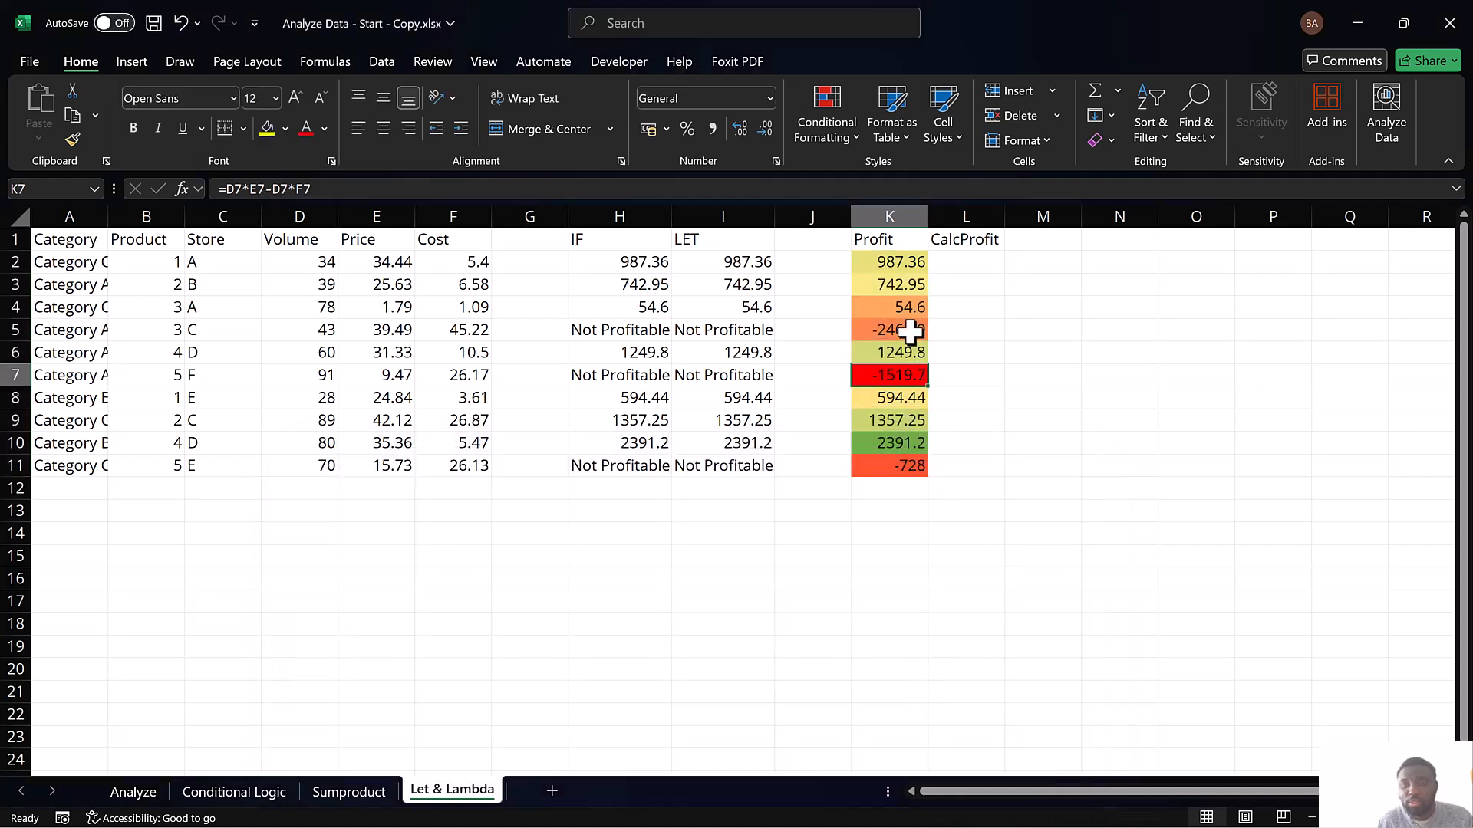
left_click(910, 330)
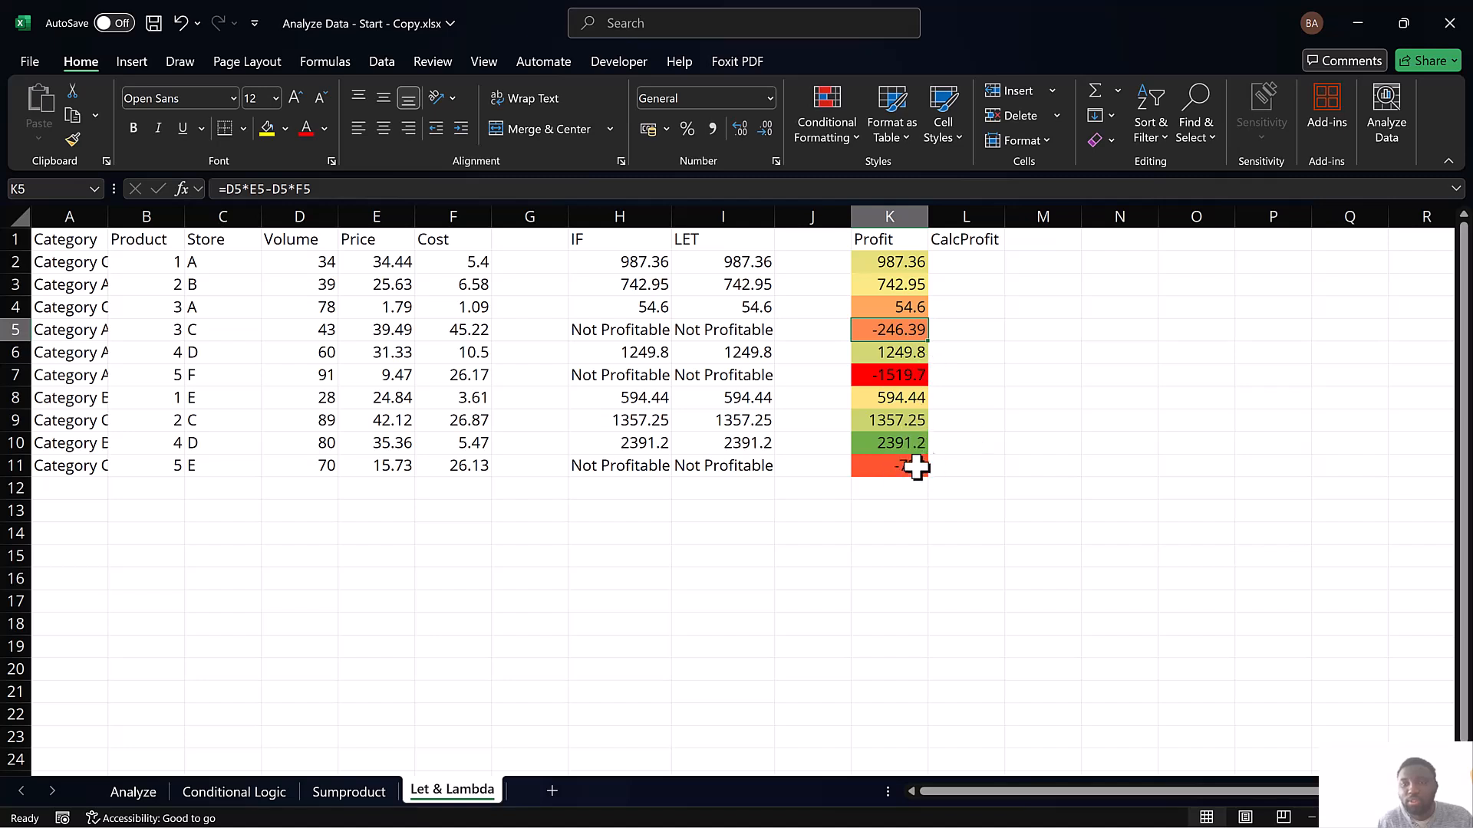
left_click(901, 284)
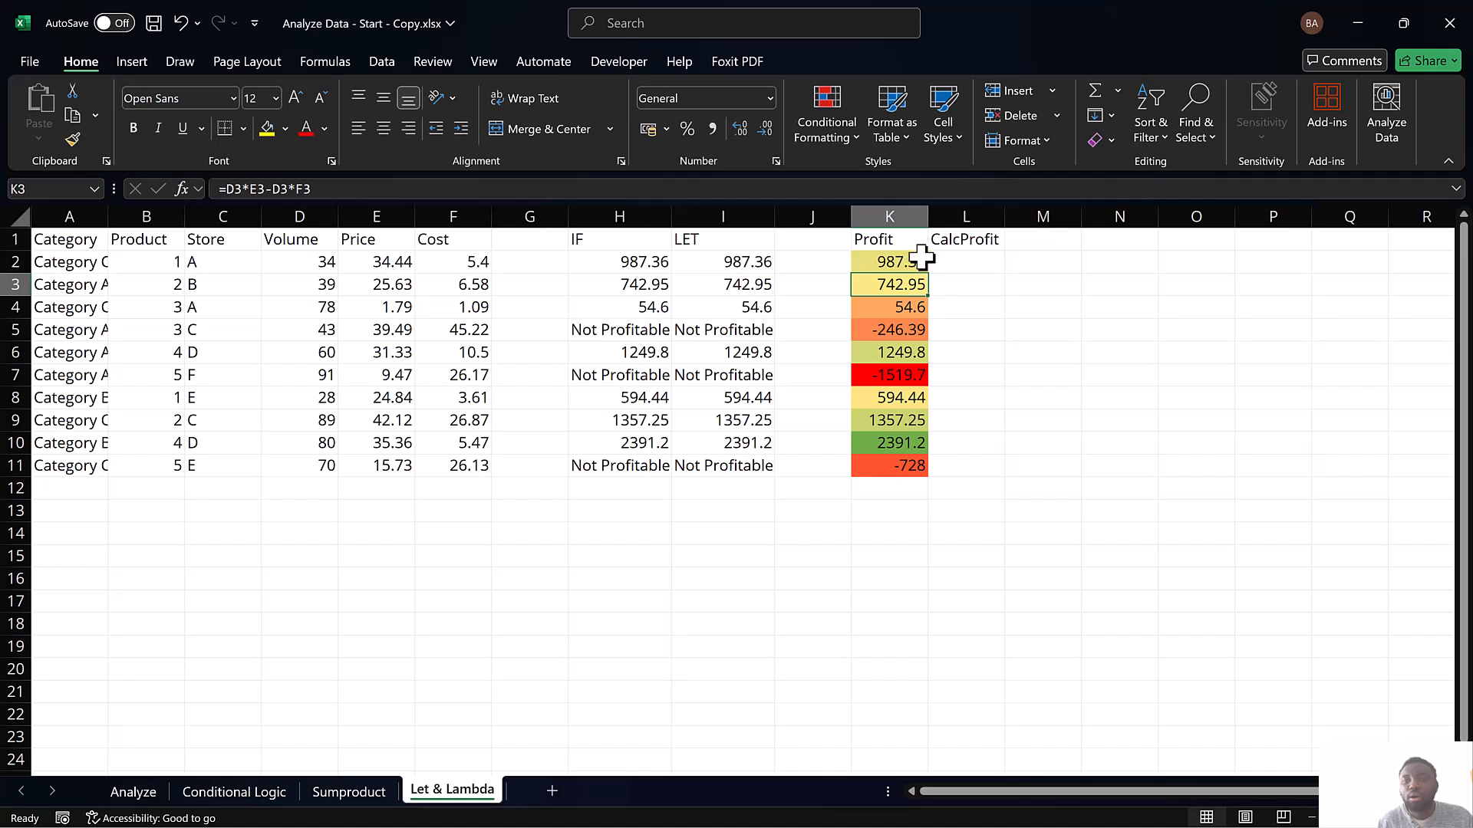
Begin a LAMBDA formula in L2 under CalcProfit with the parameters Volume, Price and Cost
left_click(952, 259)
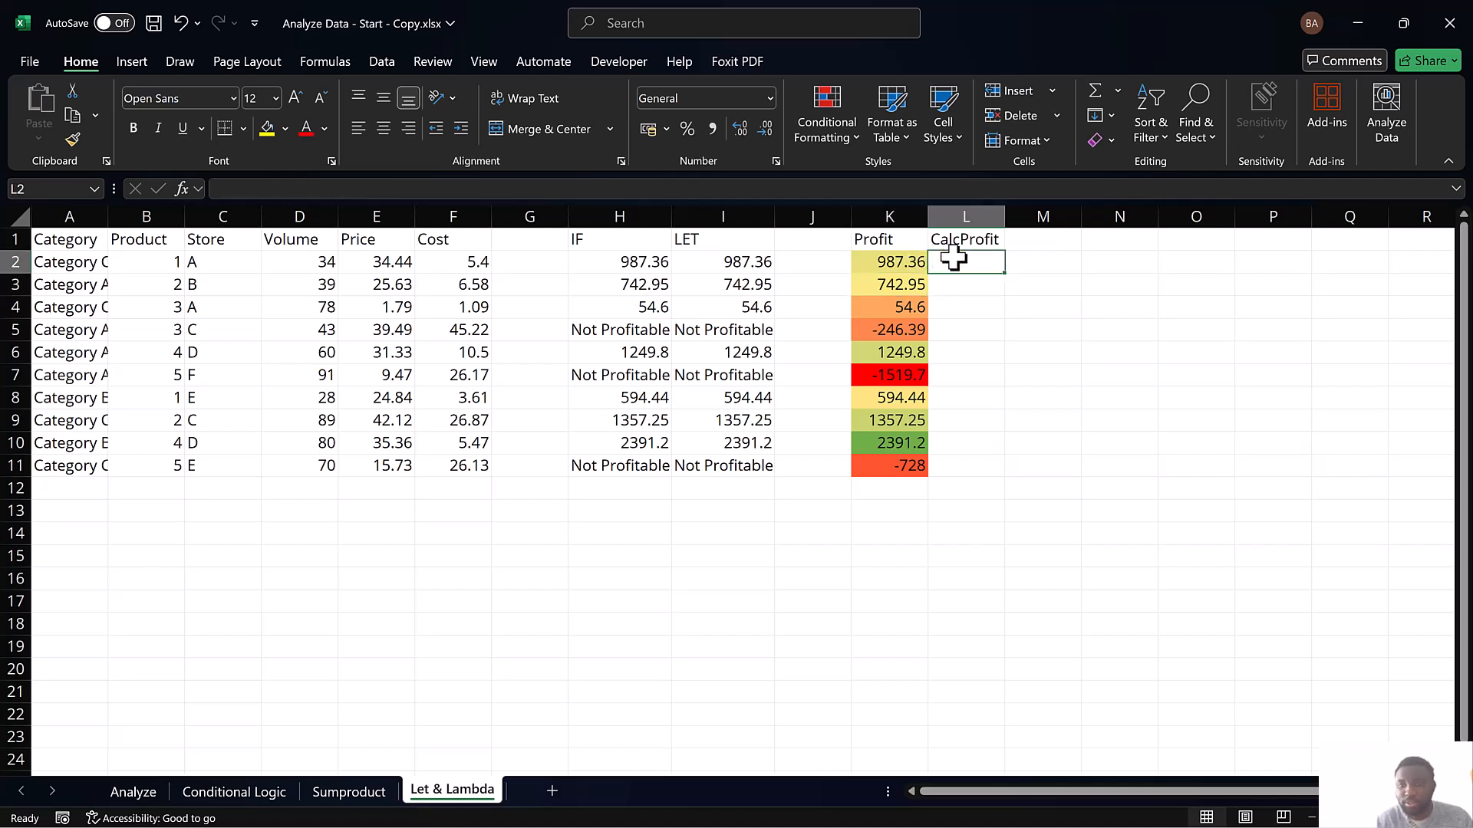
type("=1")
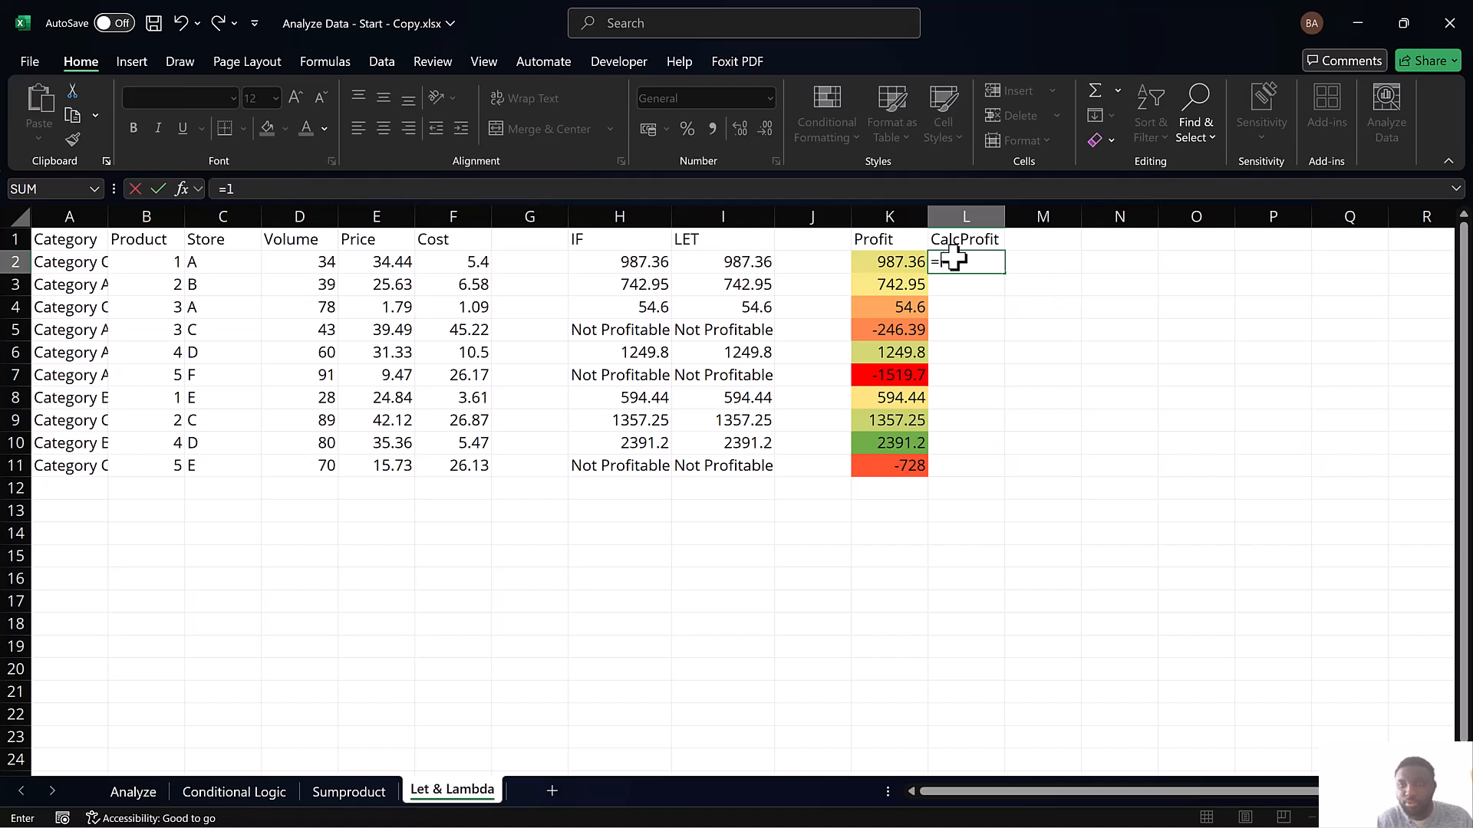
type("am")
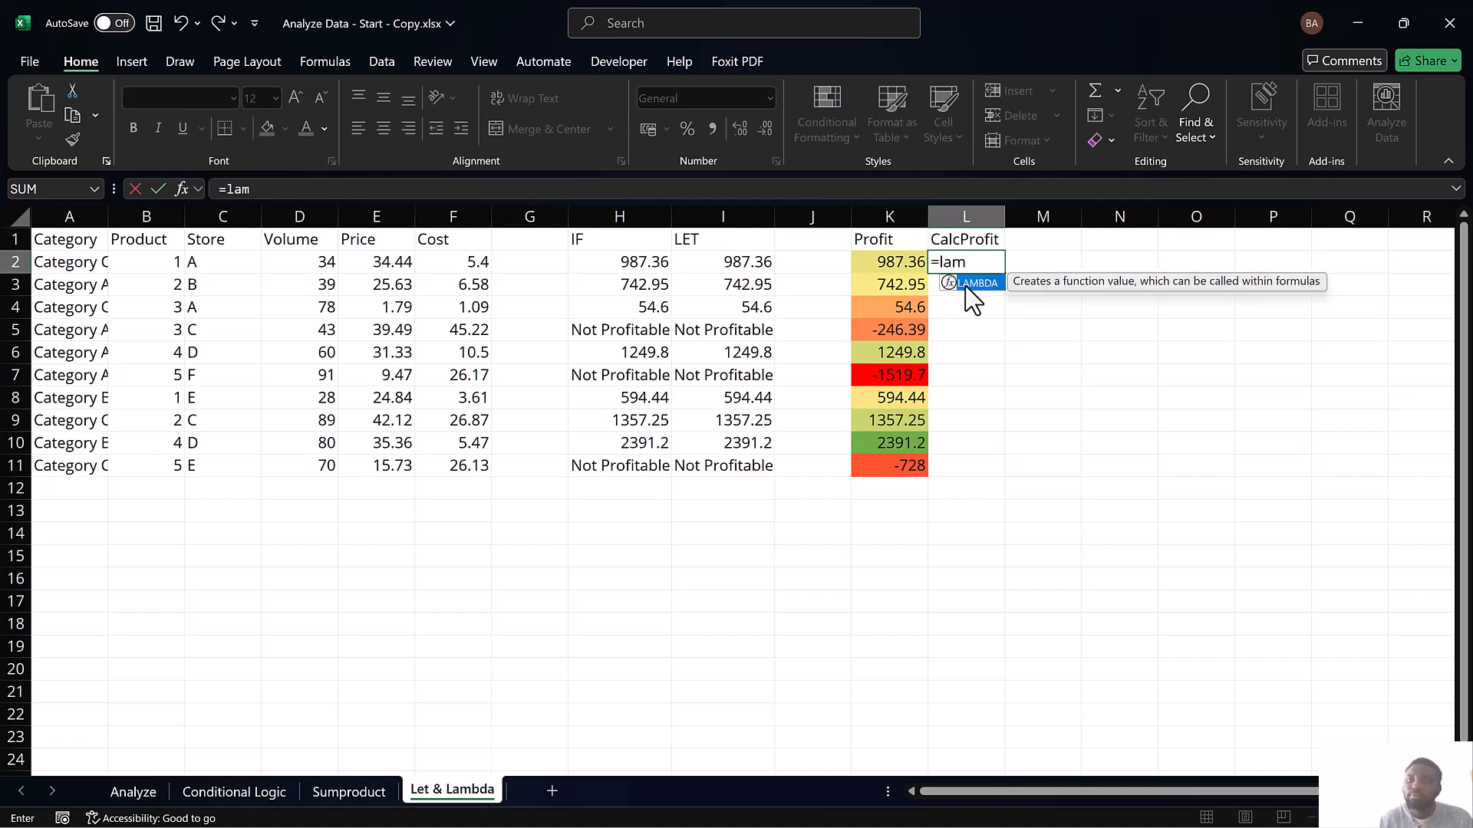
double_click(966, 284)
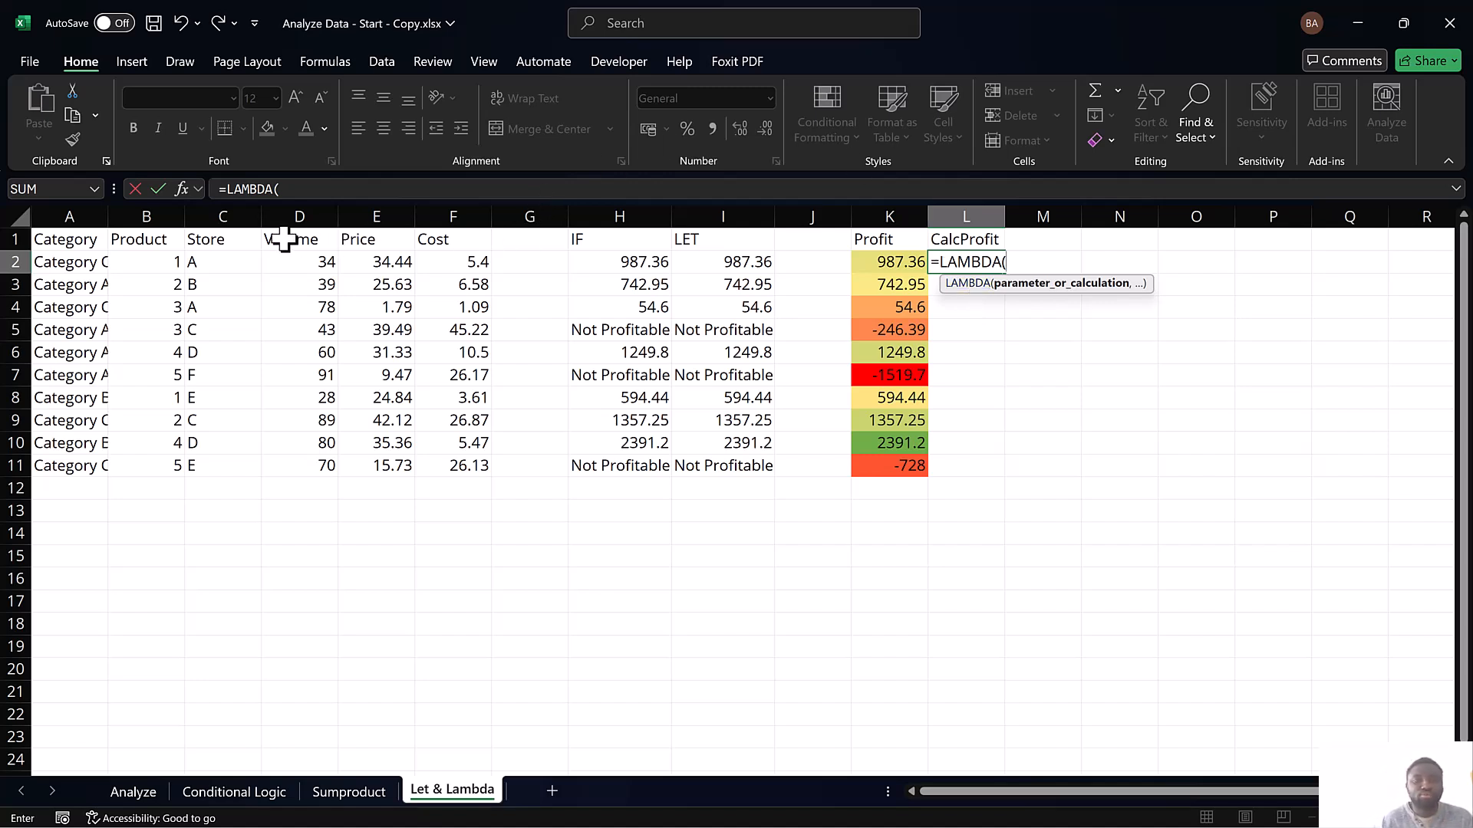
type("Volume,Proce")
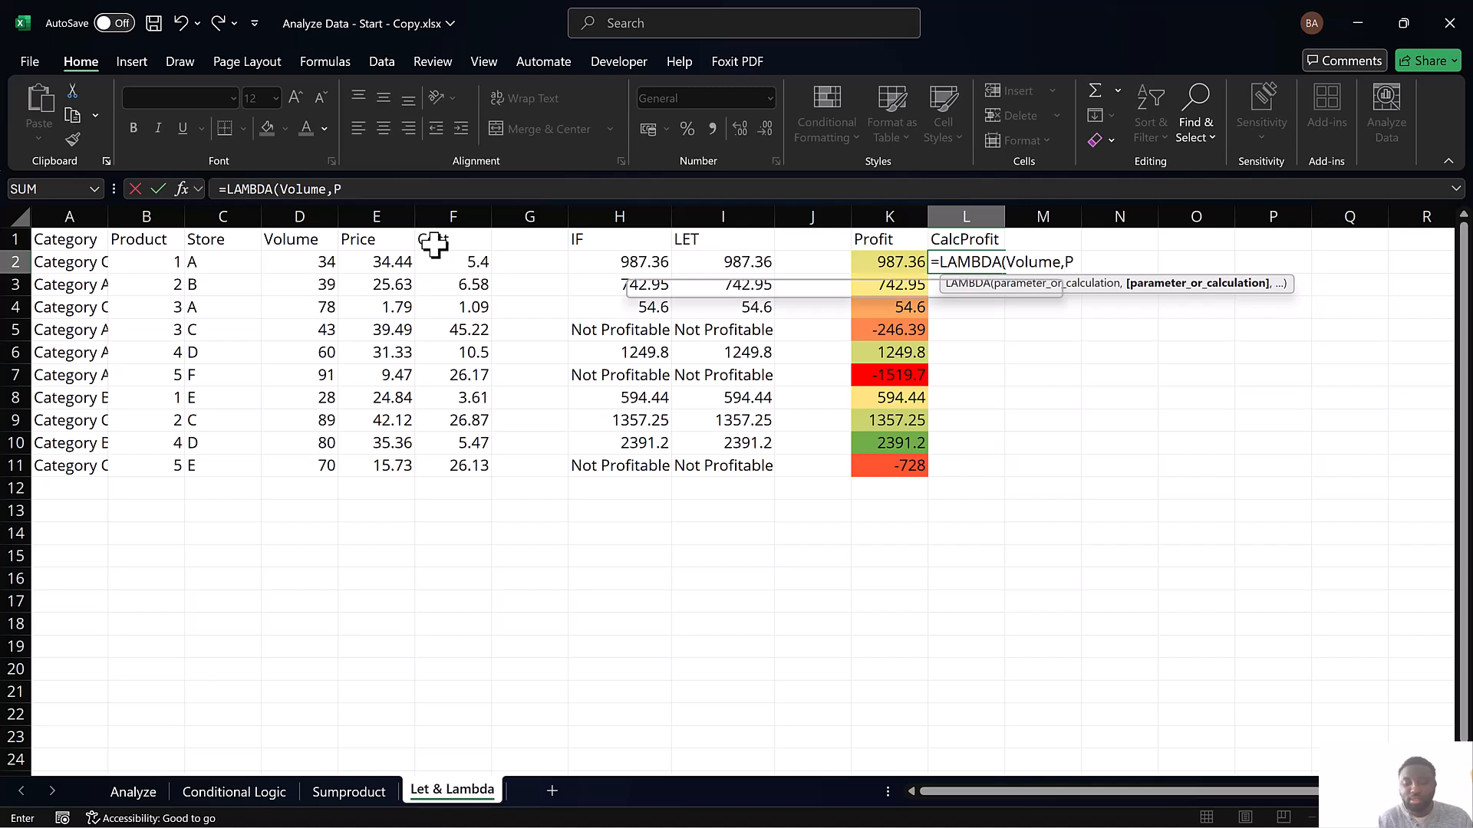
key("BackSpace")
key("BackSpace")
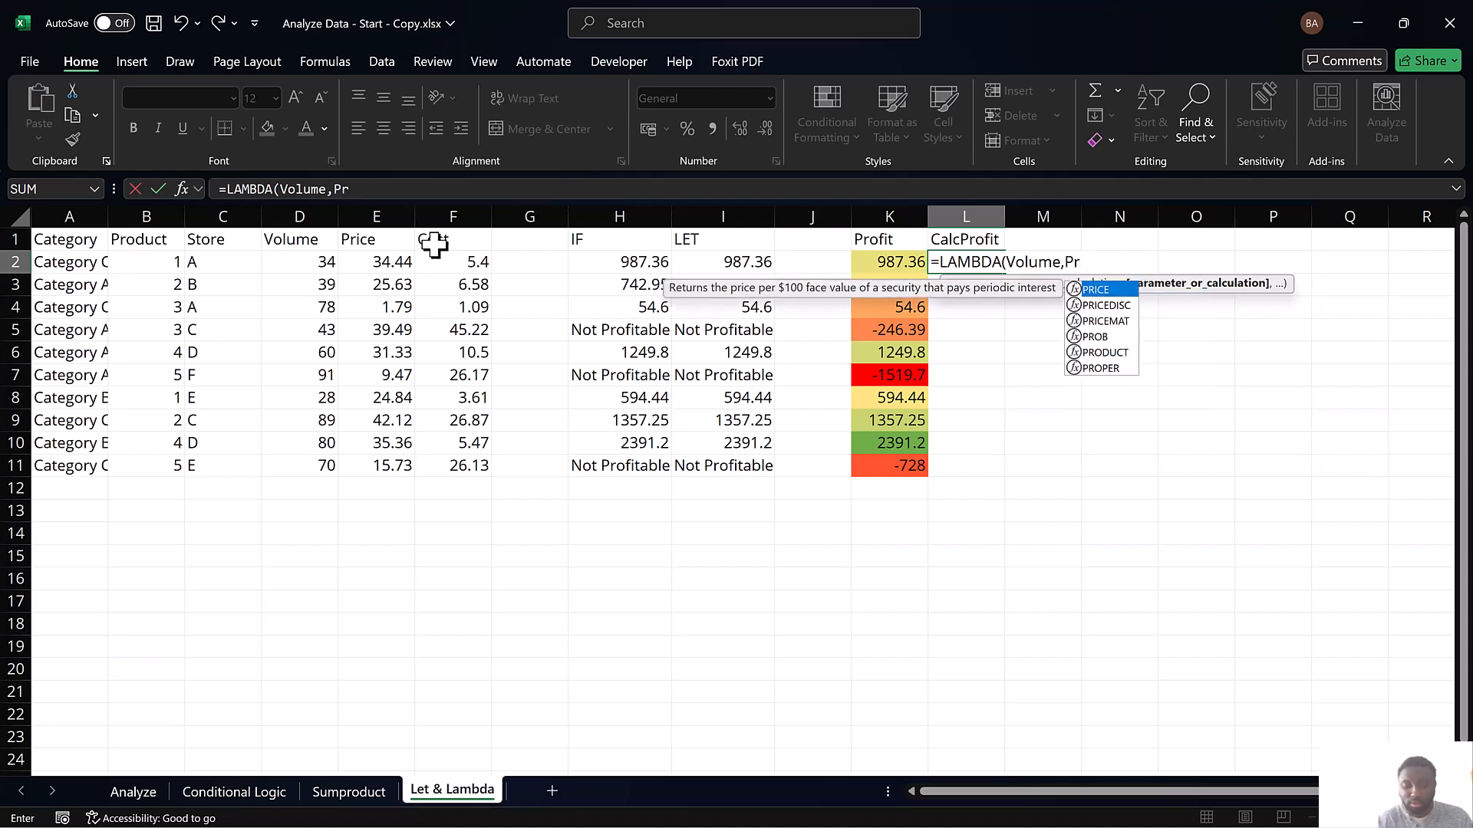
type("ice,")
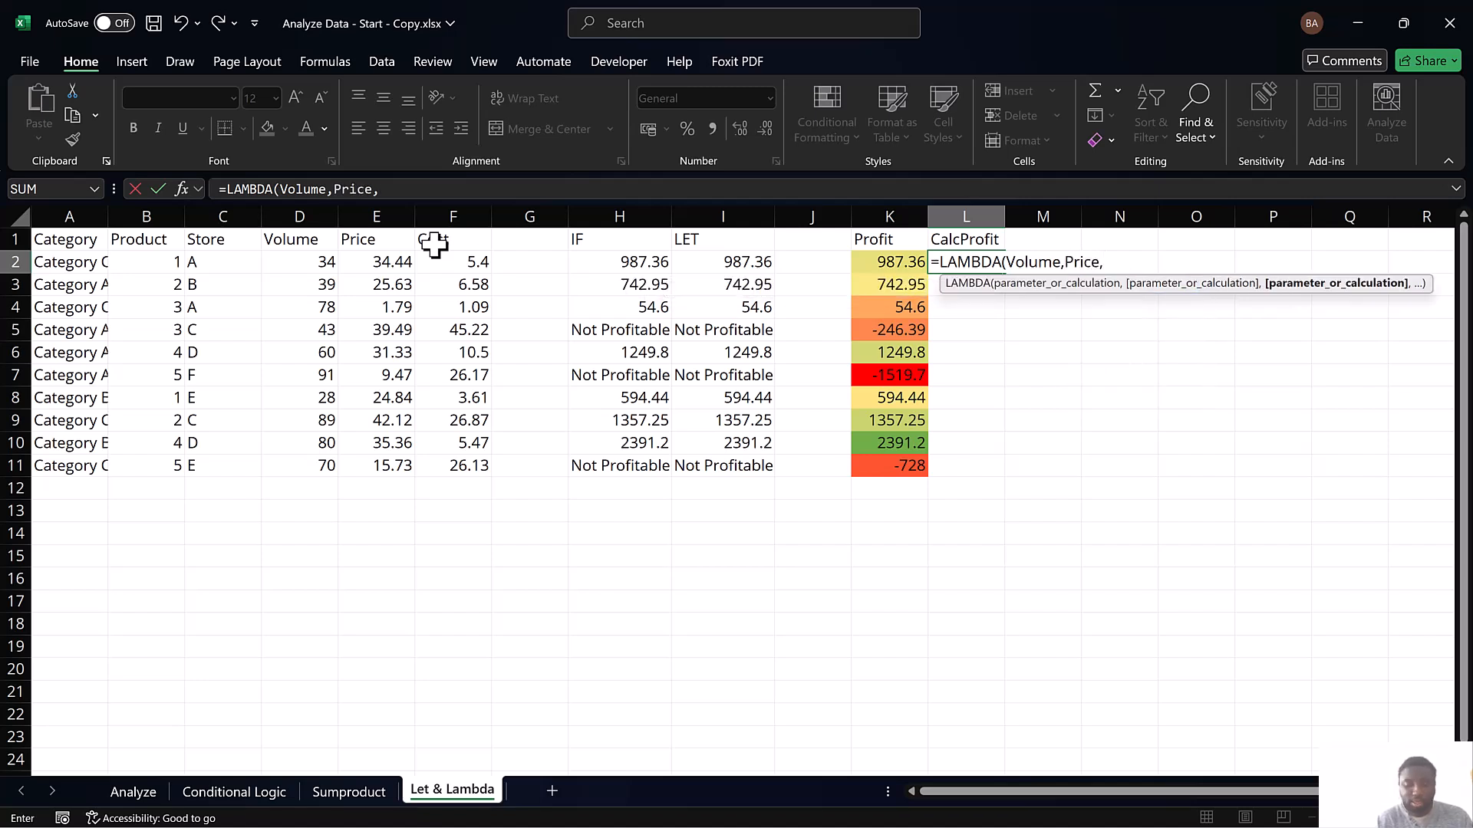
type("Cost")
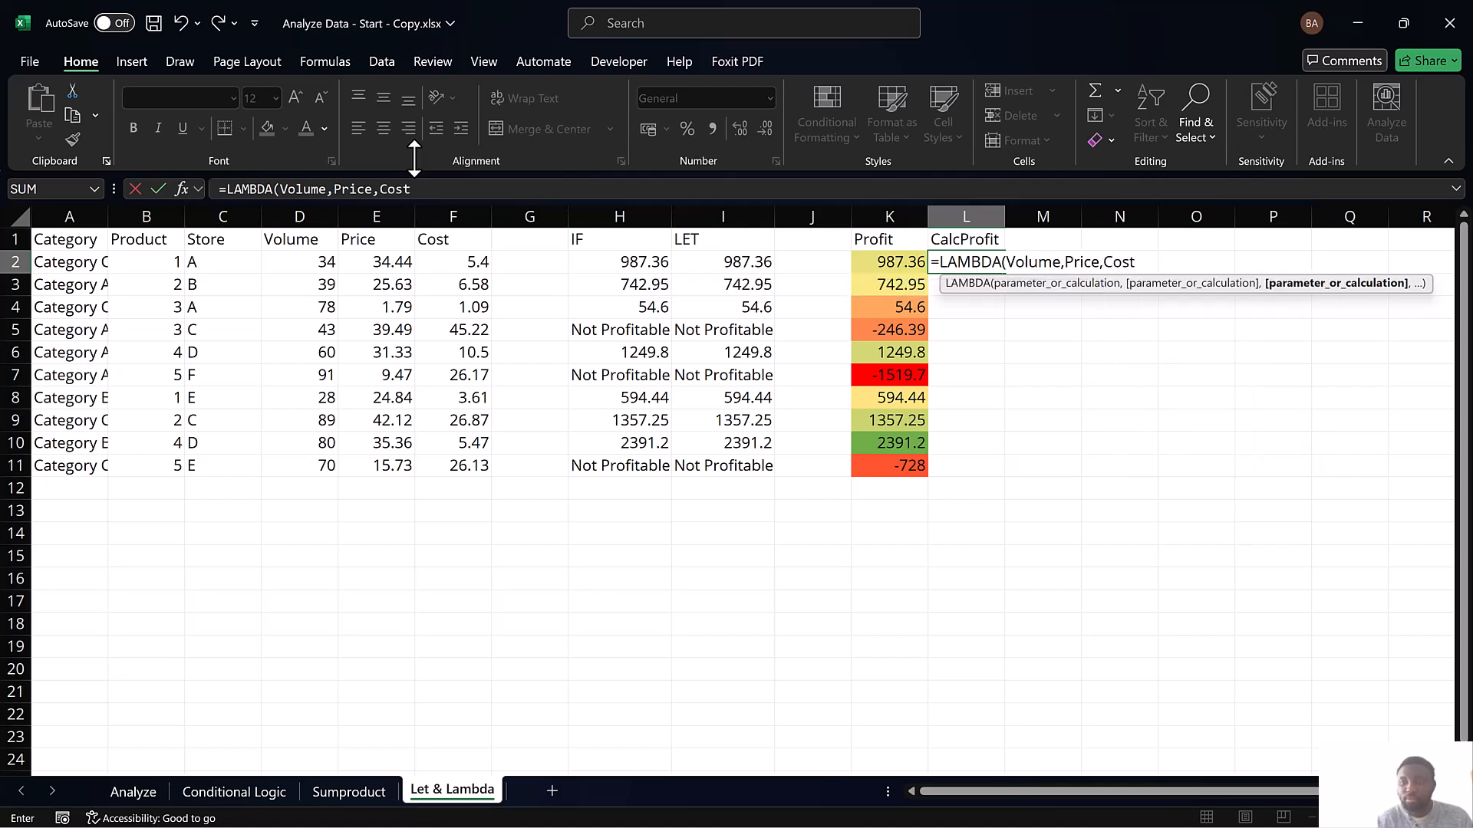
type(",")
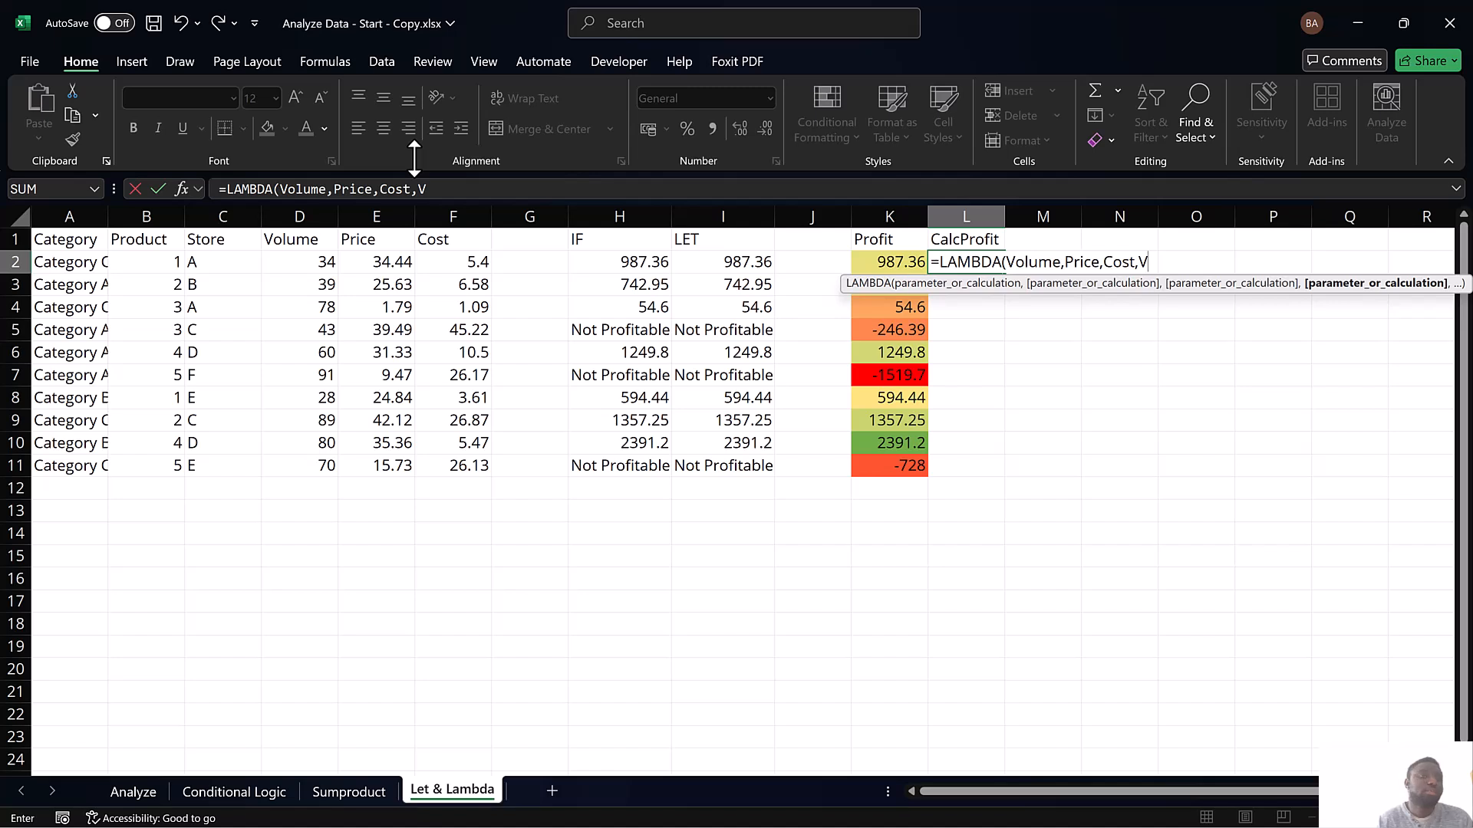
Add the calculation Volume*Price-Volume*Cost as the last LAMBDA argument and close the function's parenthesis
type("Vou")
key("BackSpace")
type("lume")
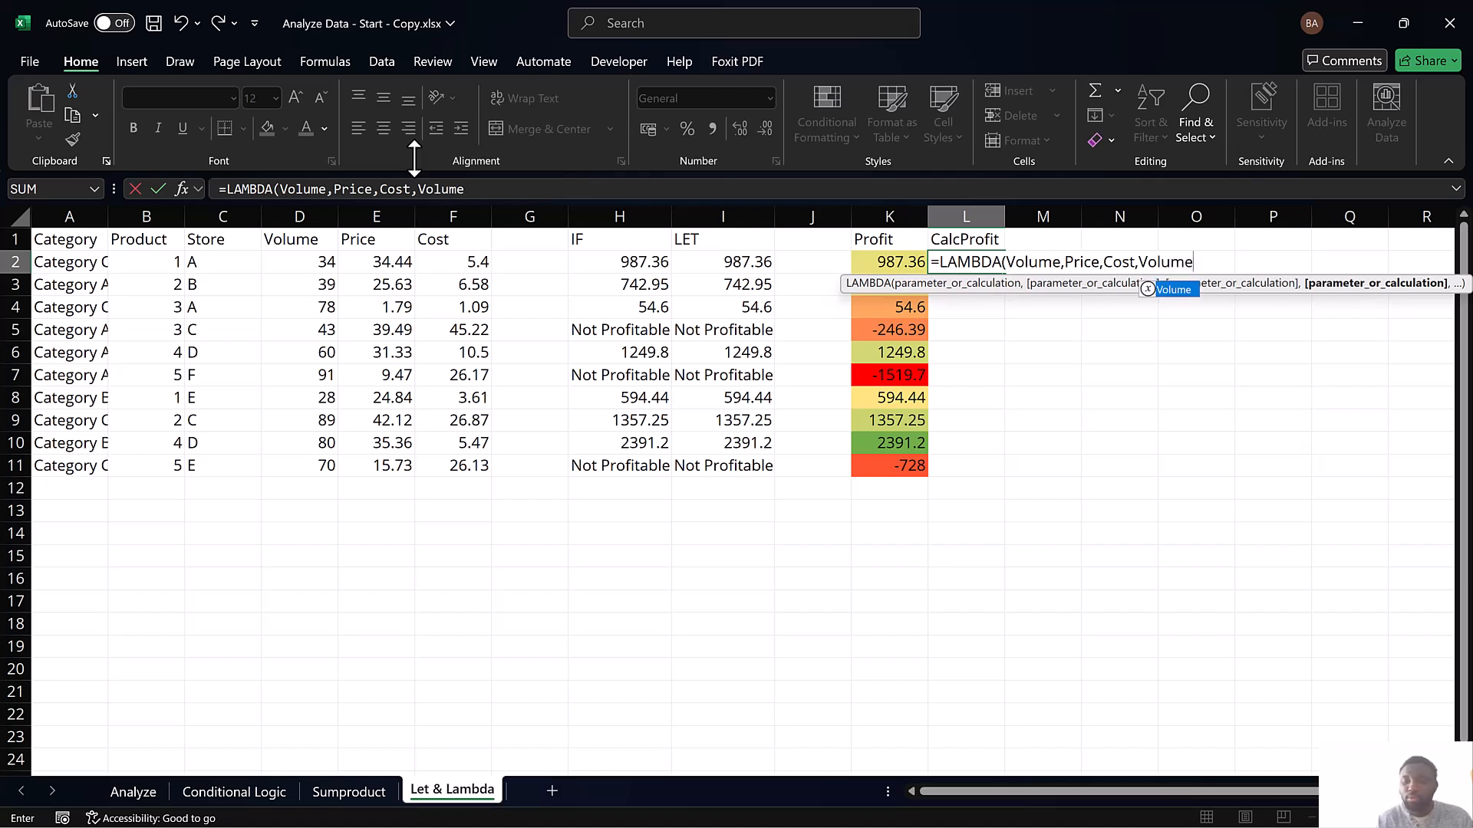
type("*P")
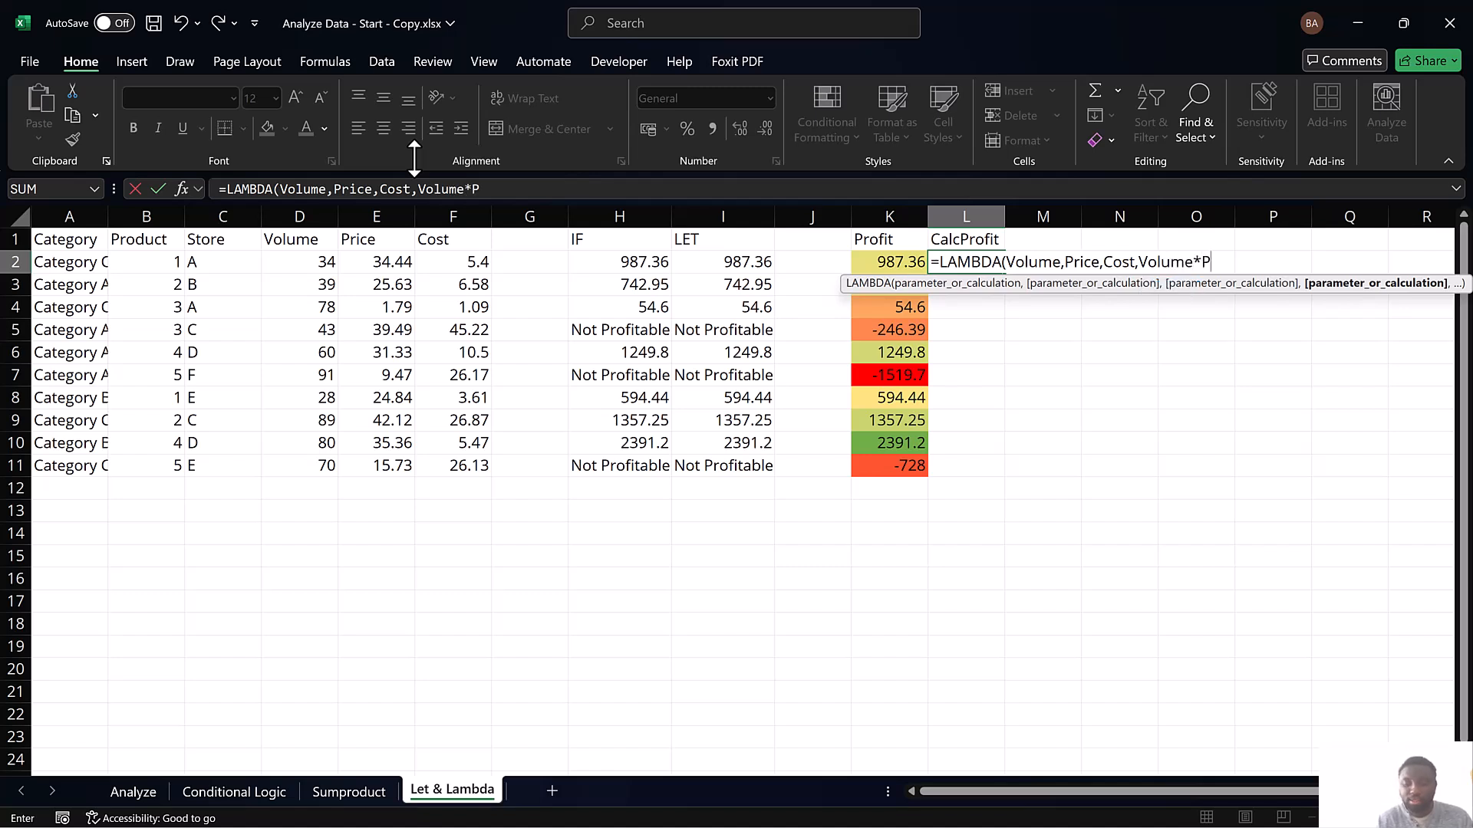
type("rice")
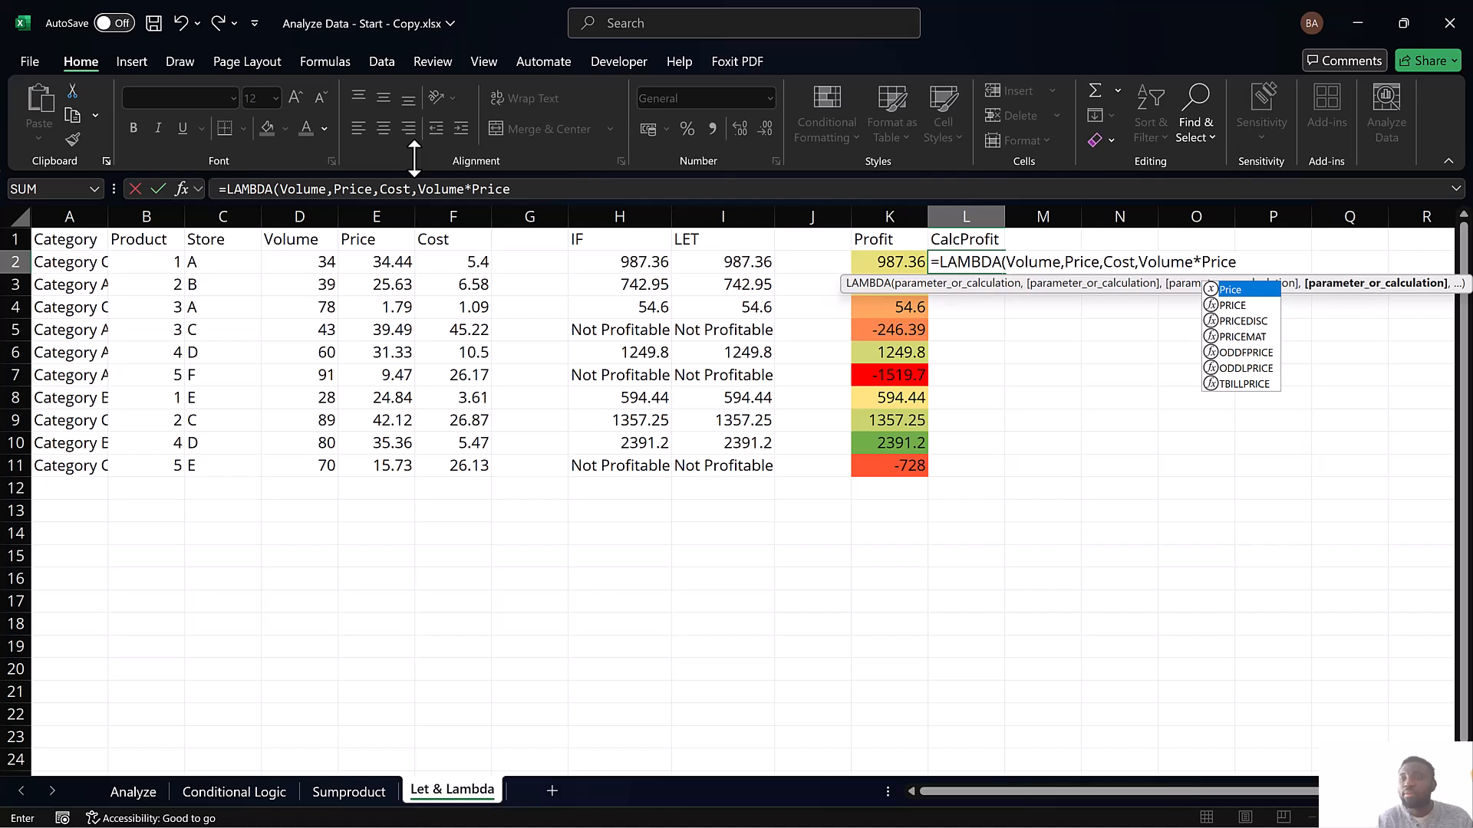
type("-")
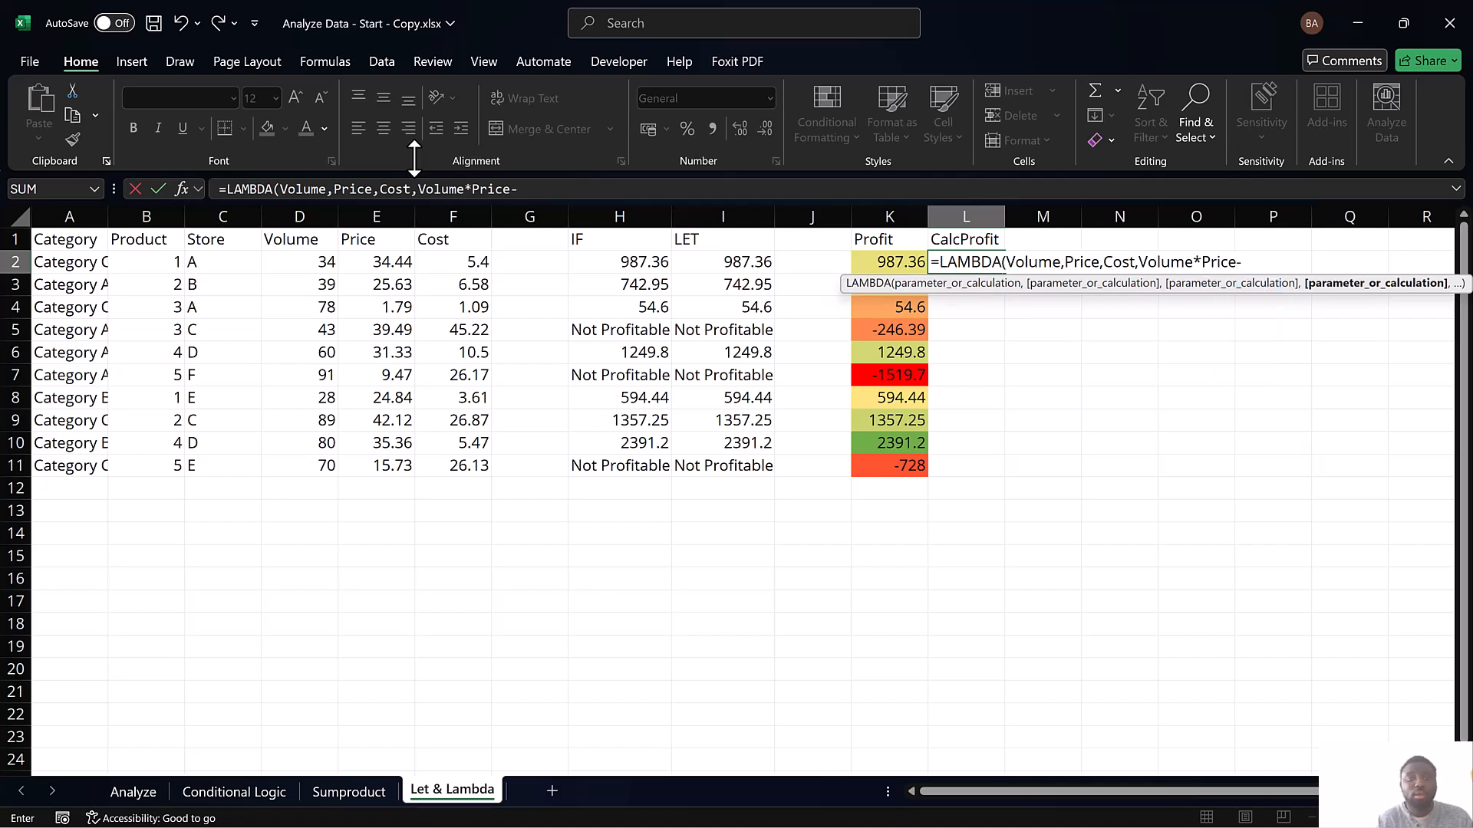
type("Volume")
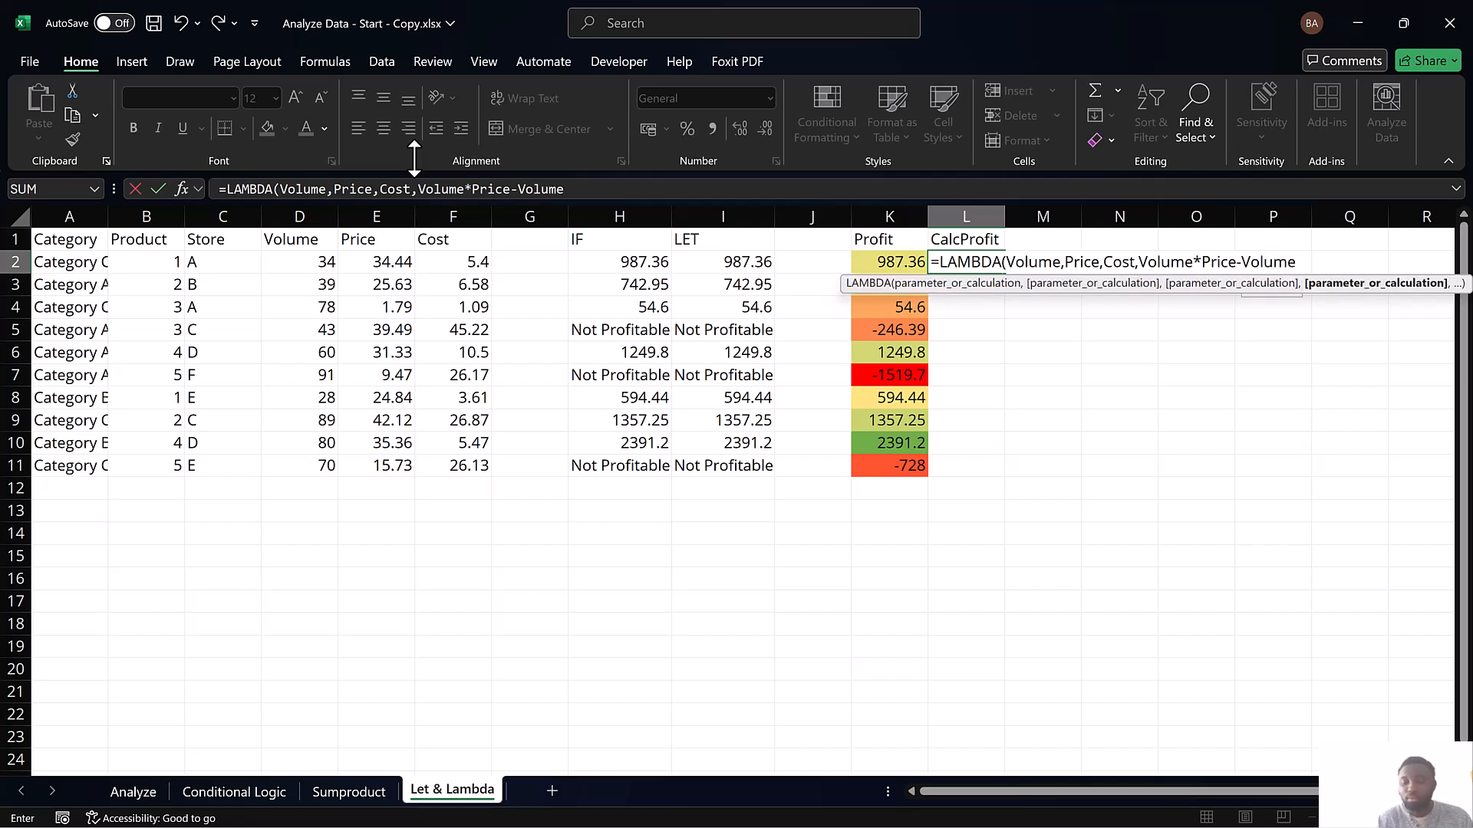
type("*")
type("Cost")
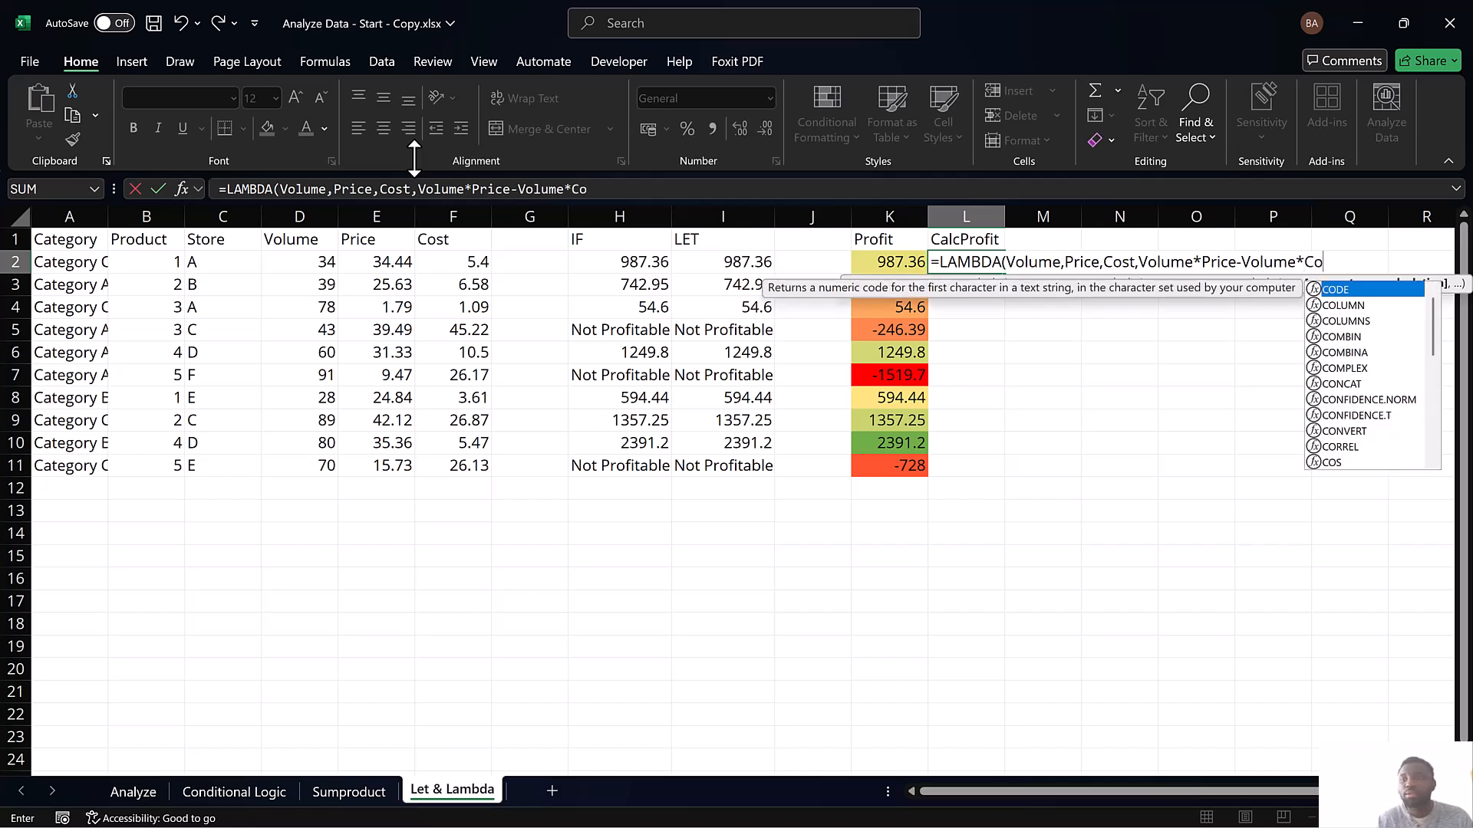
type(")(")
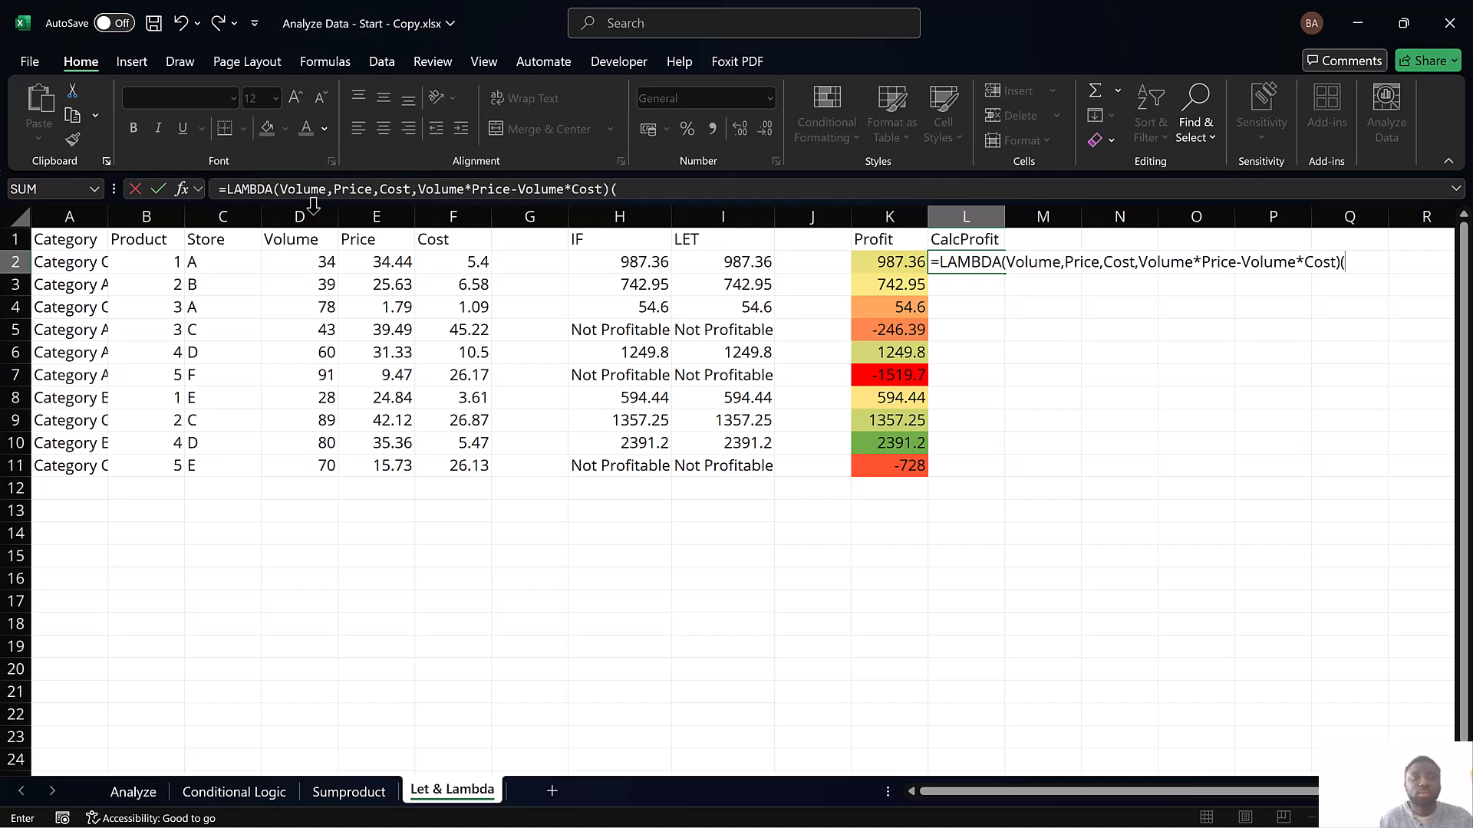
Pass D2, E2 and F2 as the LAMBDA's Volume, Price and Cost arguments in L2 and enter the formula
left_click(307, 265)
type(",")
left_click(388, 261)
type(",")
left_click(473, 262)
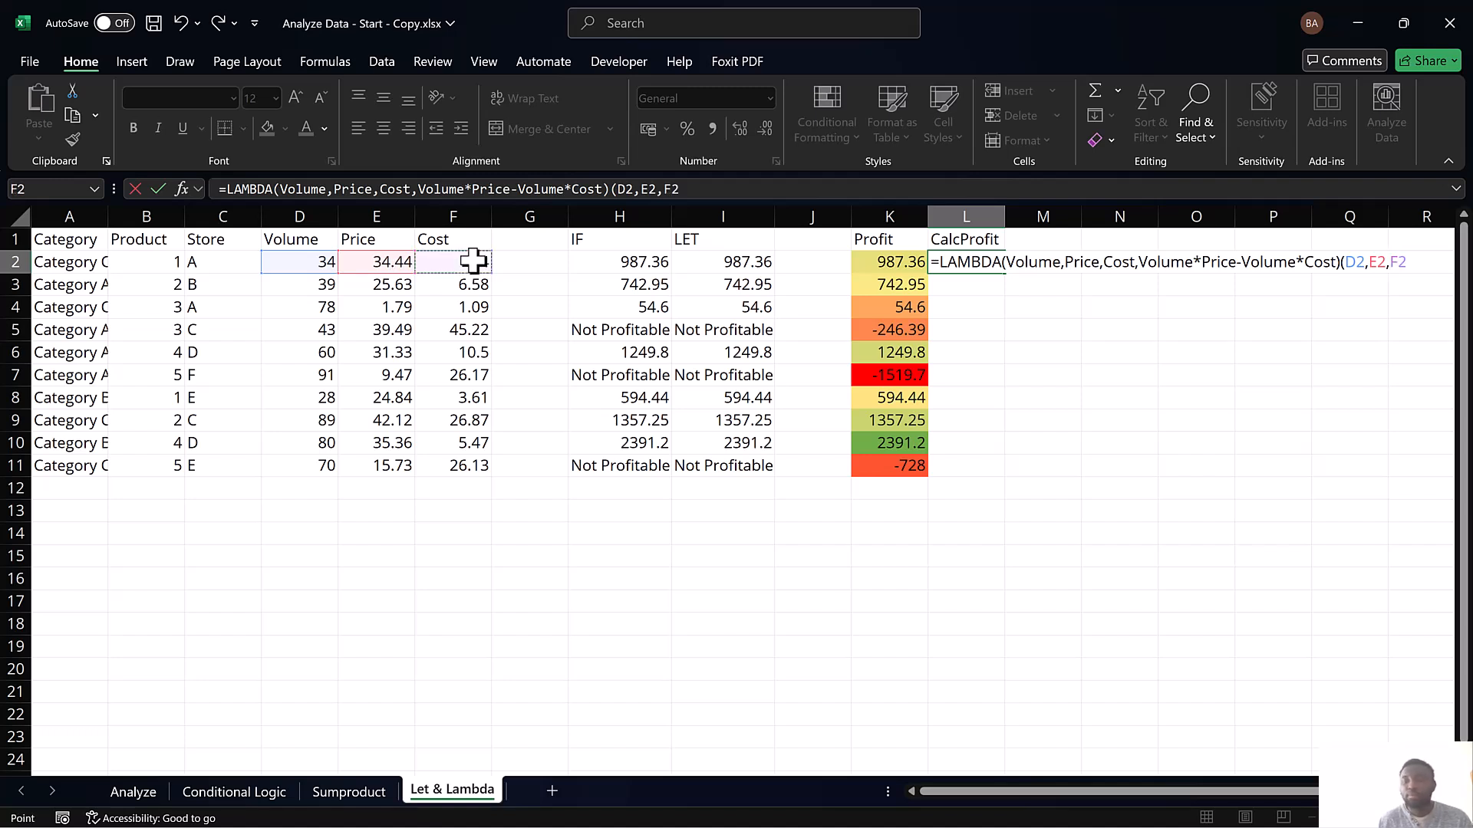
type(")")
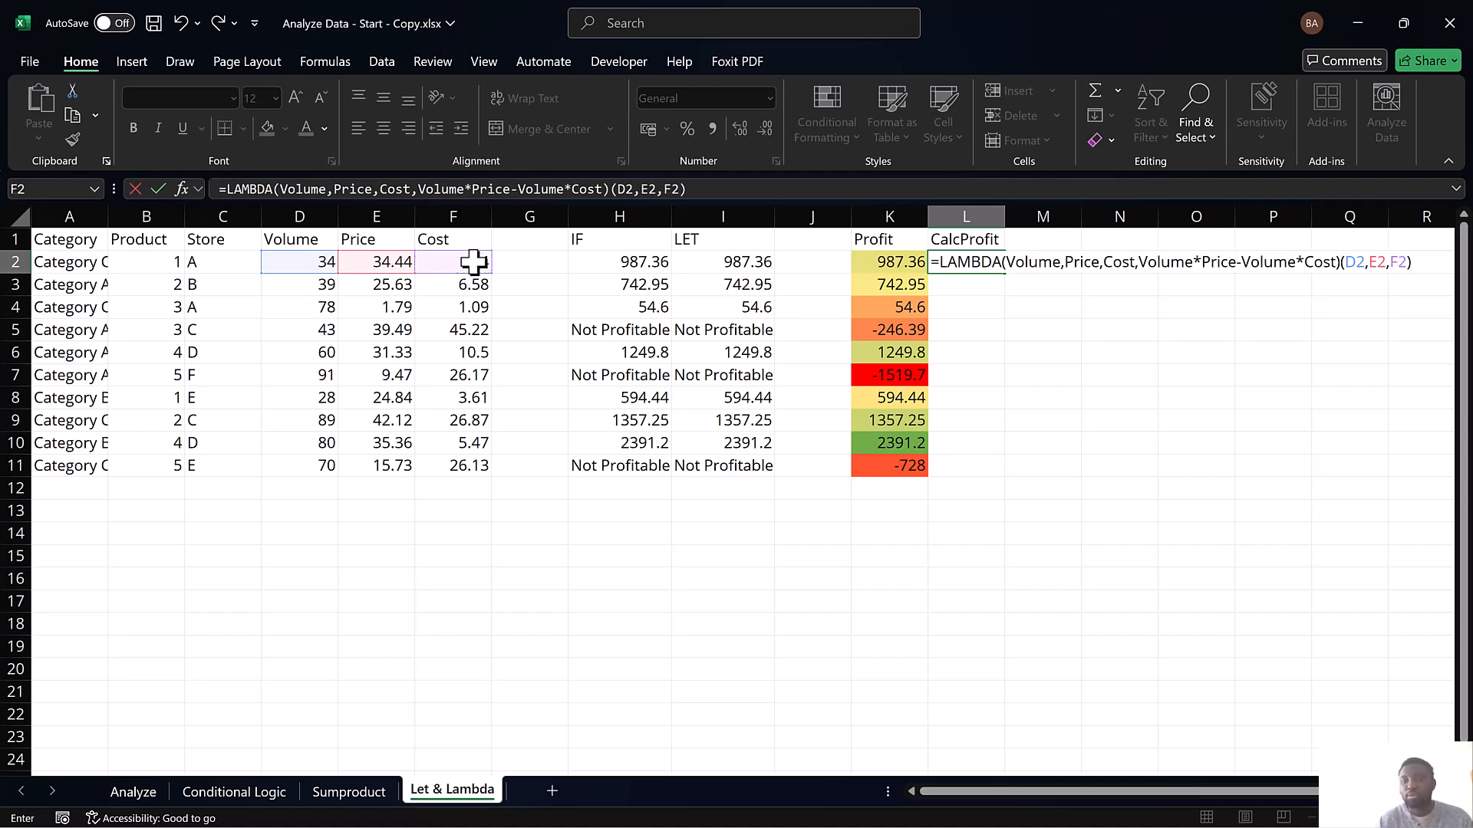
key("Return")
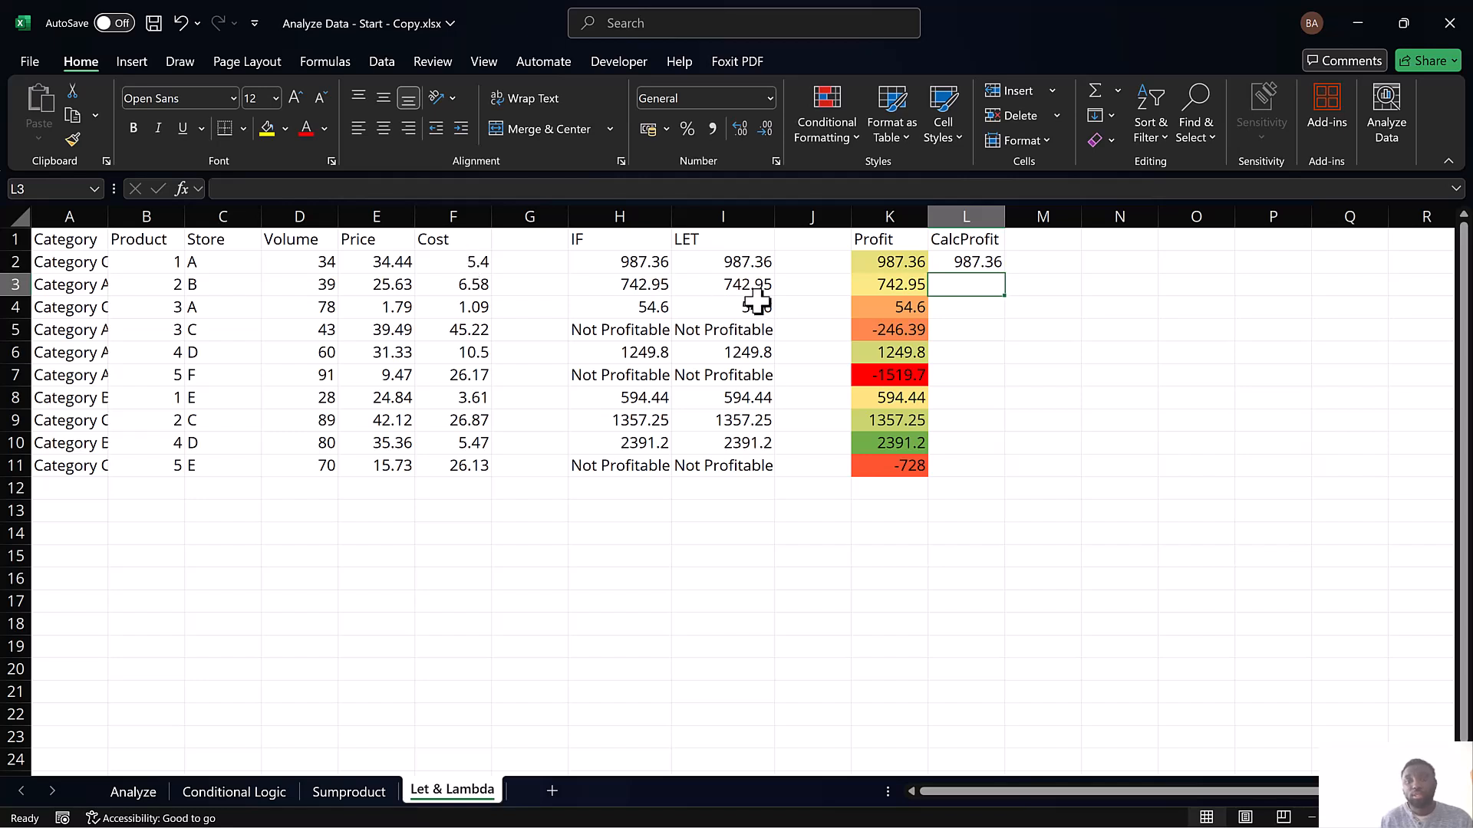
Fill the LAMBDA formula from L2 down through L11
left_click(945, 267)
left_click_drag(955, 325, 950, 460)
key("ctrl+d")
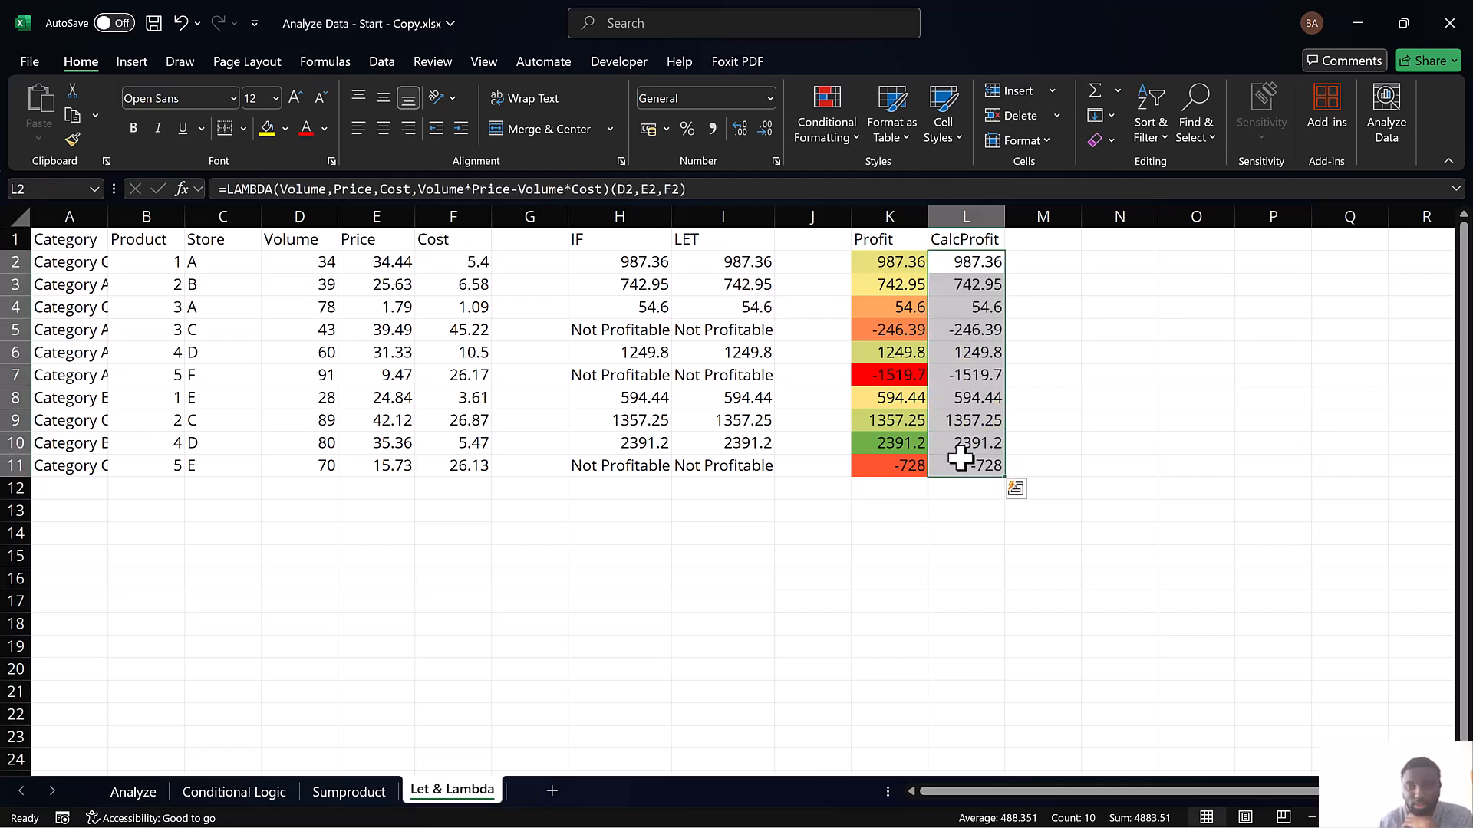
Apply a three-color scale to L2:L11 with green for the lowest values, yellow for the midpoint and red for the highest
left_click(852, 133)
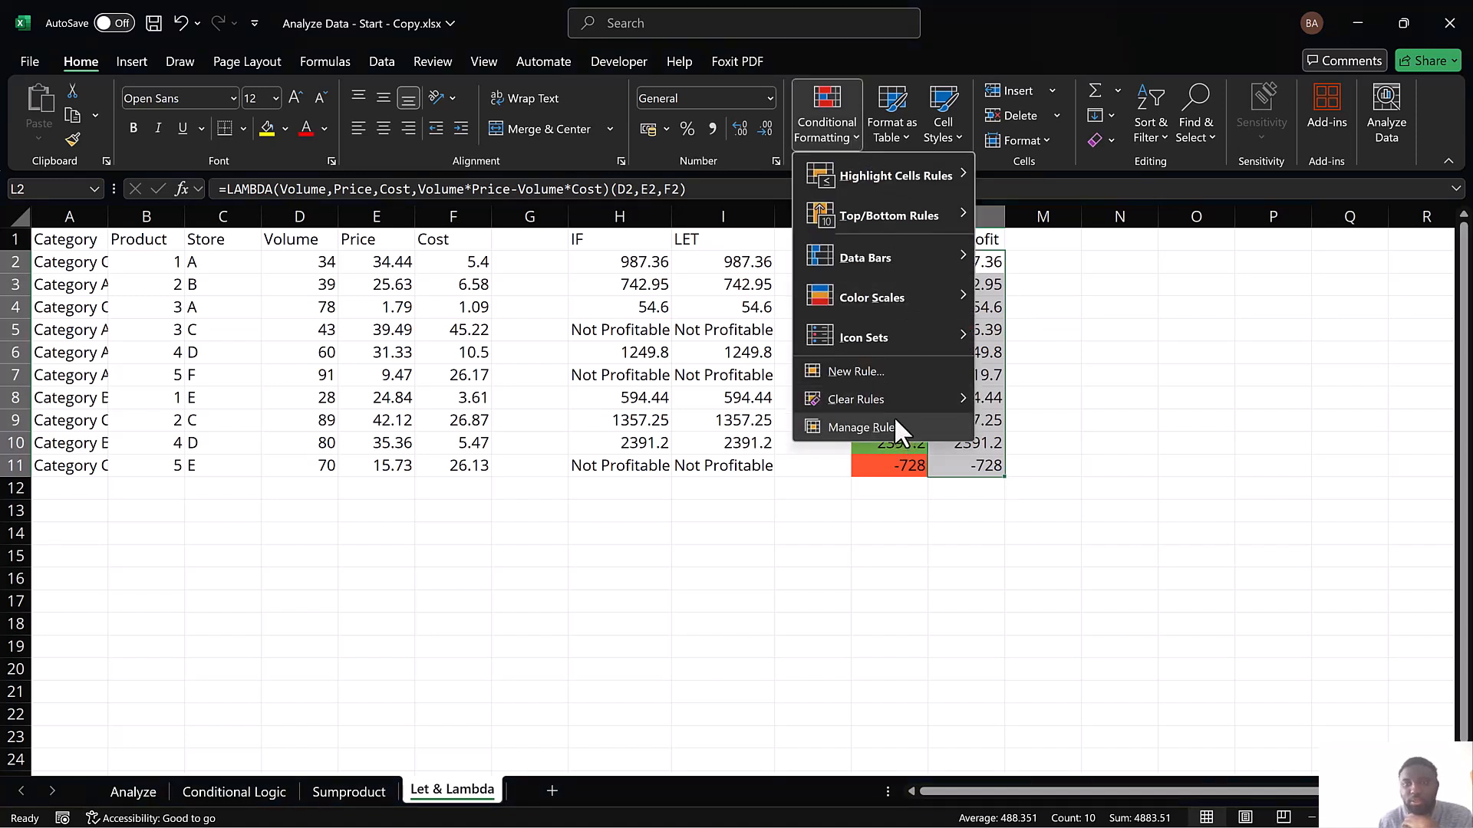
mouse_move(936, 292)
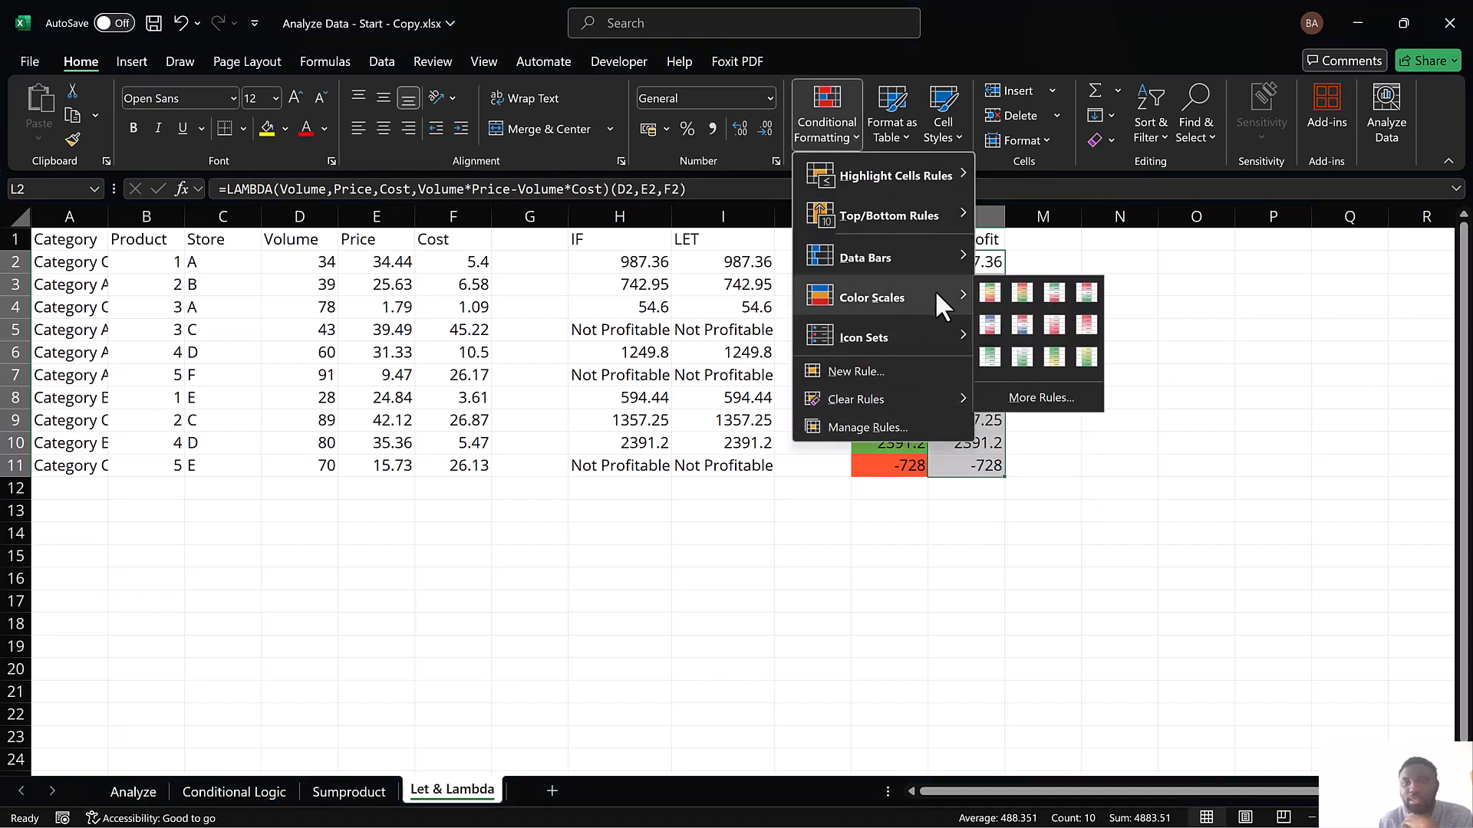
left_click(1022, 294)
Edit the graded color scale rule for L2:L11 and set its minimum color to standard red
left_click(839, 135)
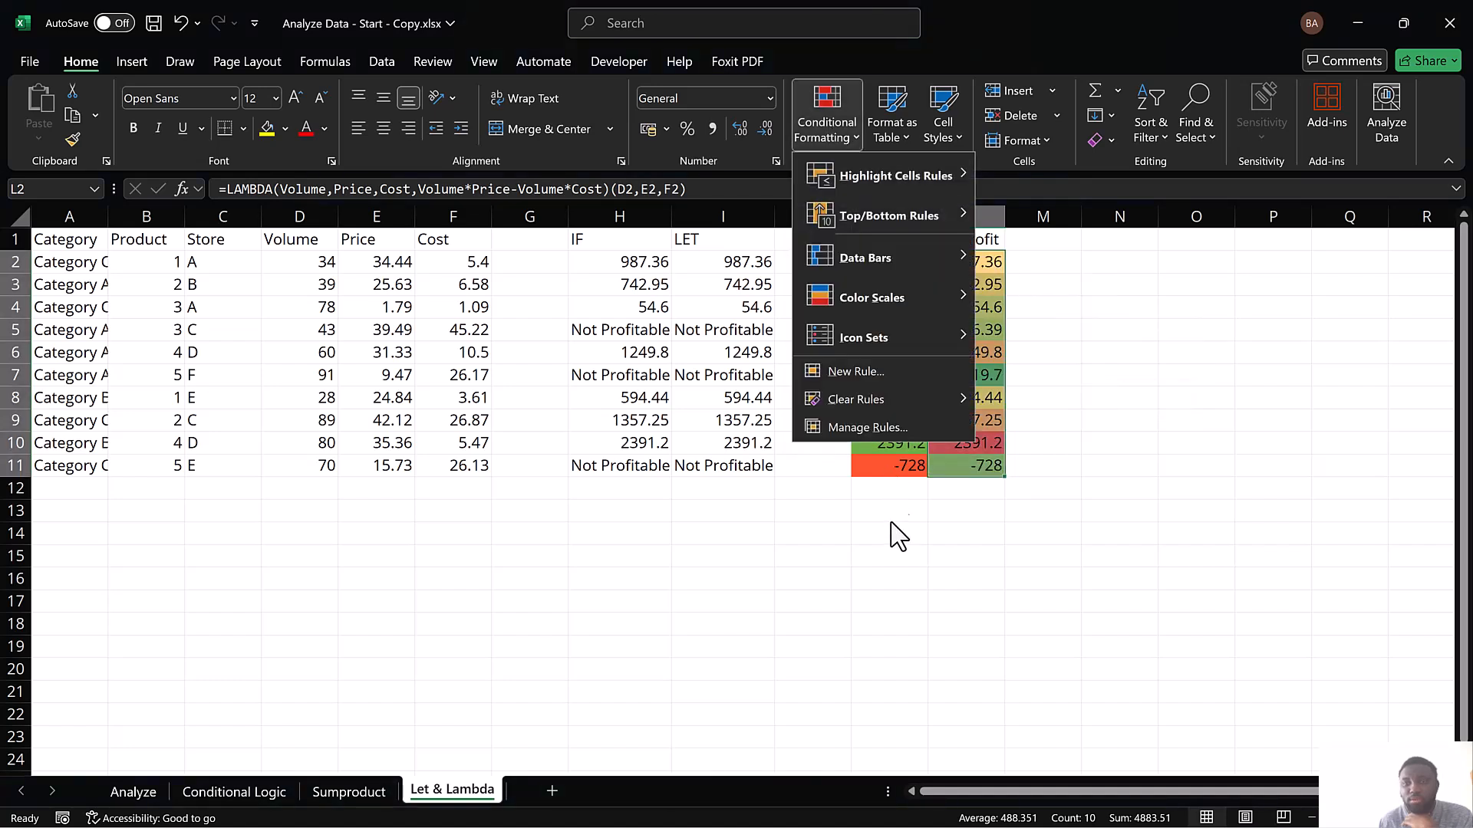
left_click(876, 426)
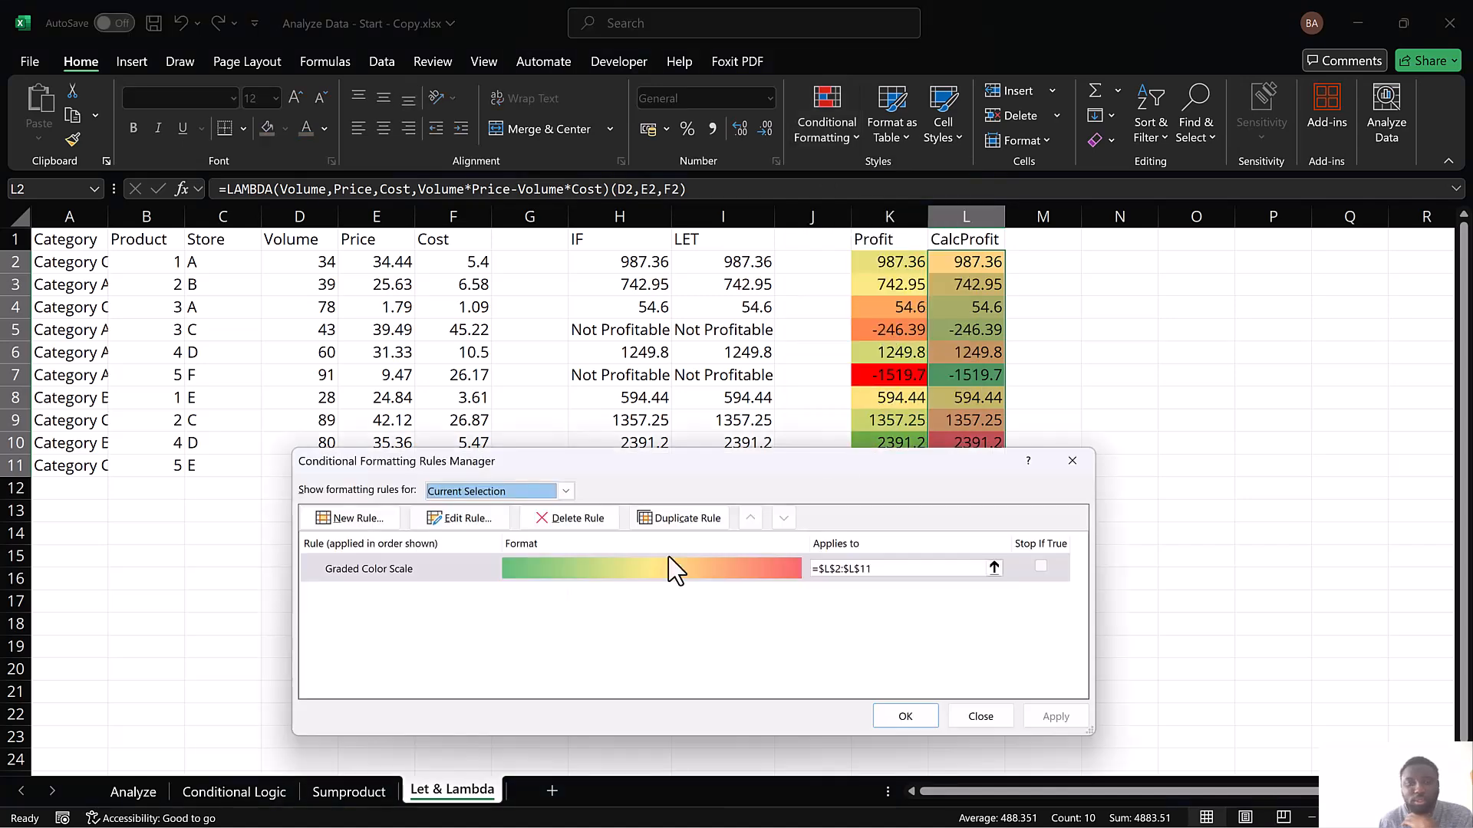
left_click(482, 516)
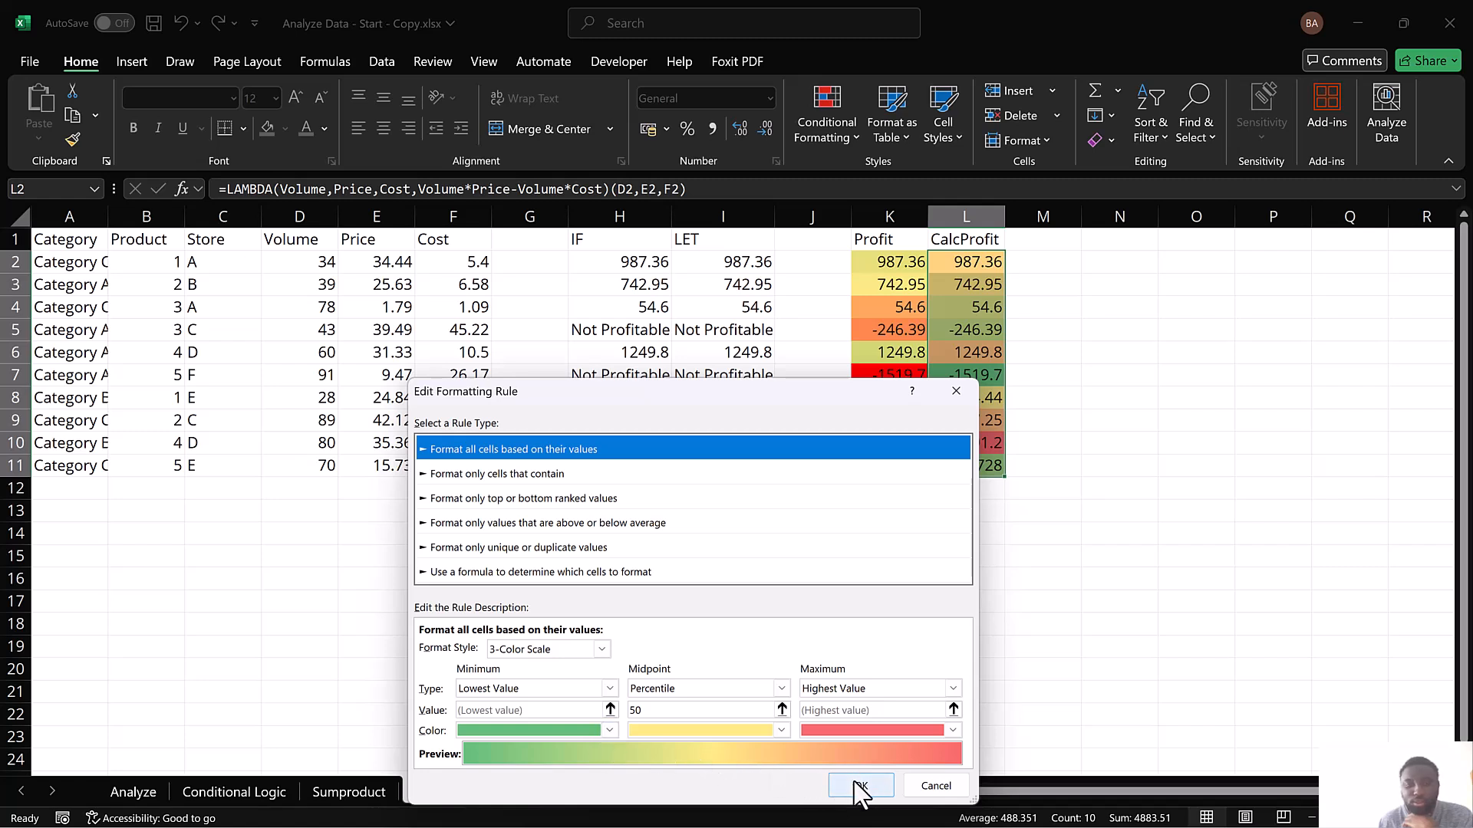
left_click(610, 730)
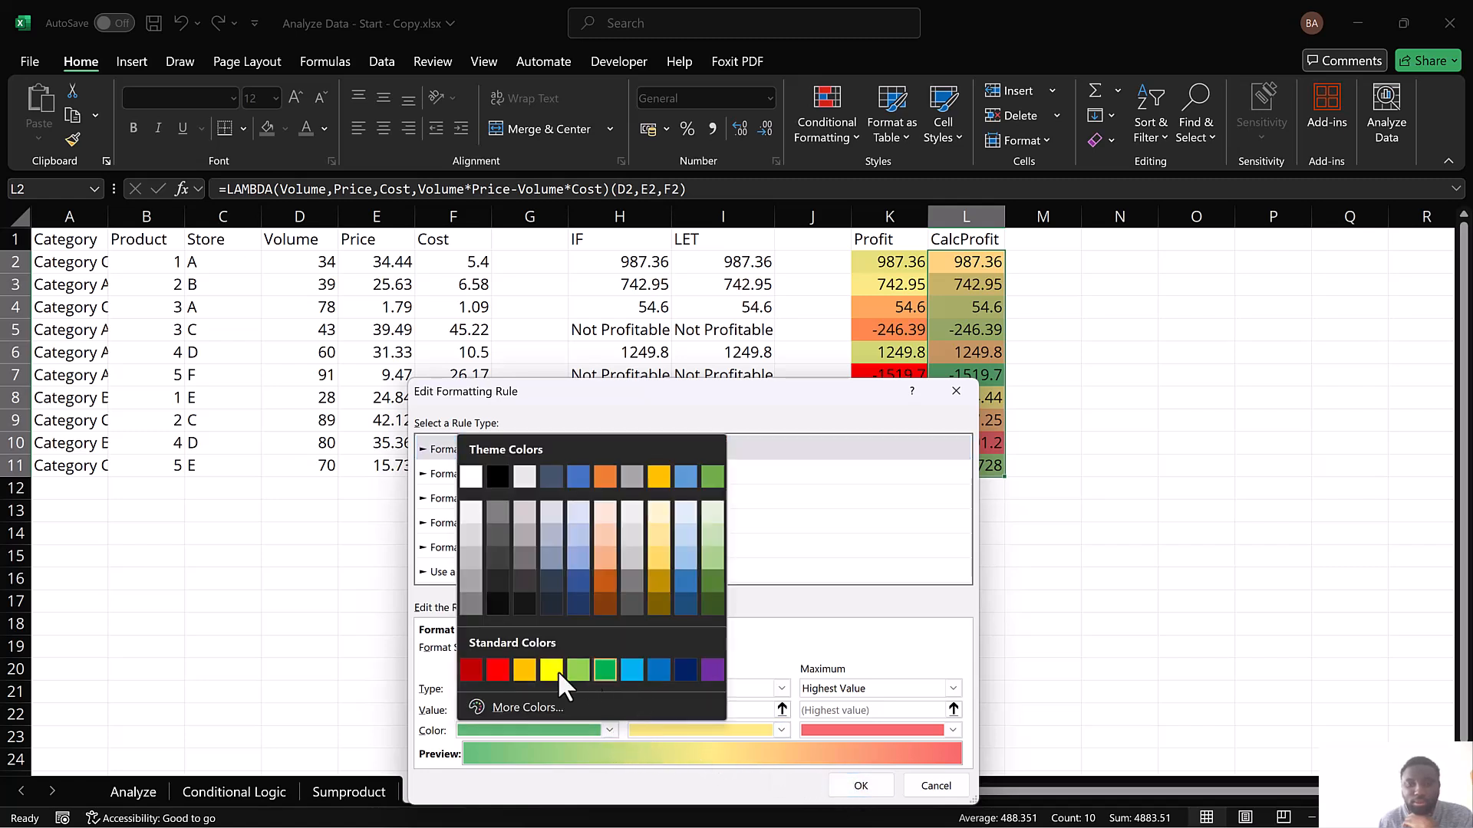
left_click(498, 670)
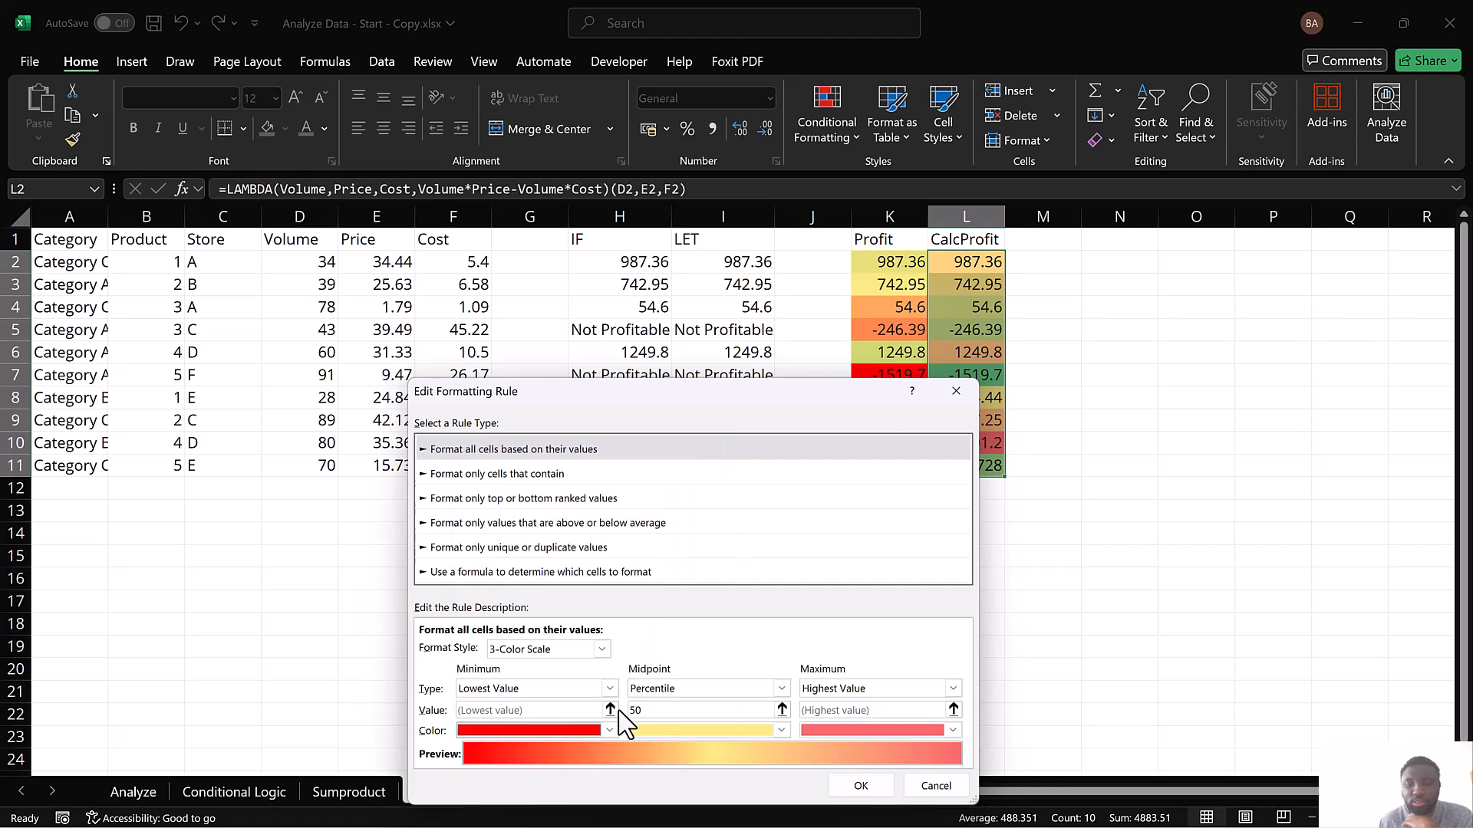
Set the L2:L11 rule's maximum color to standard green, apply the rule and deselect the range
left_click(879, 729)
left_click(949, 671)
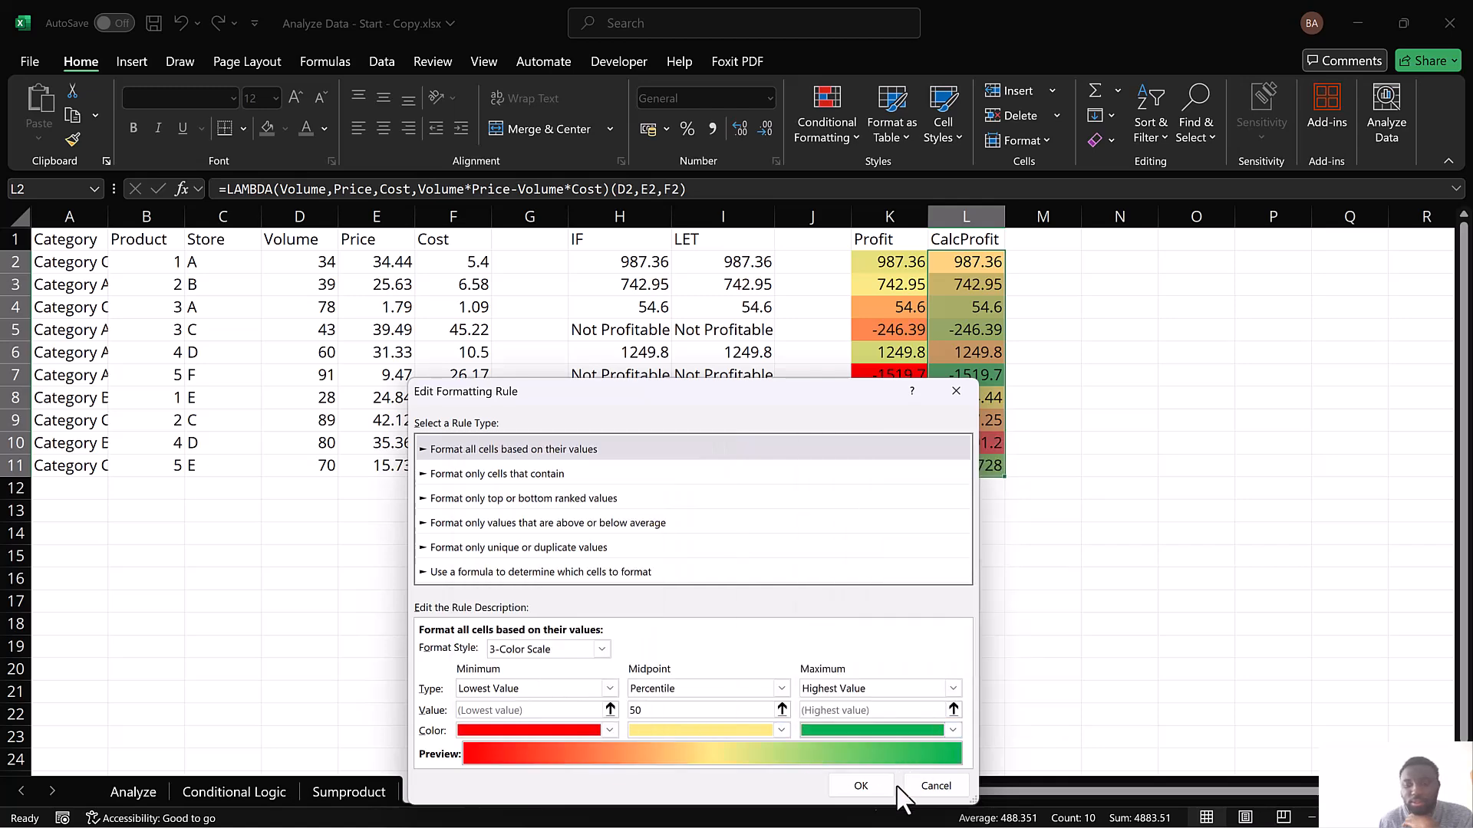
left_click(873, 784)
left_click(1053, 717)
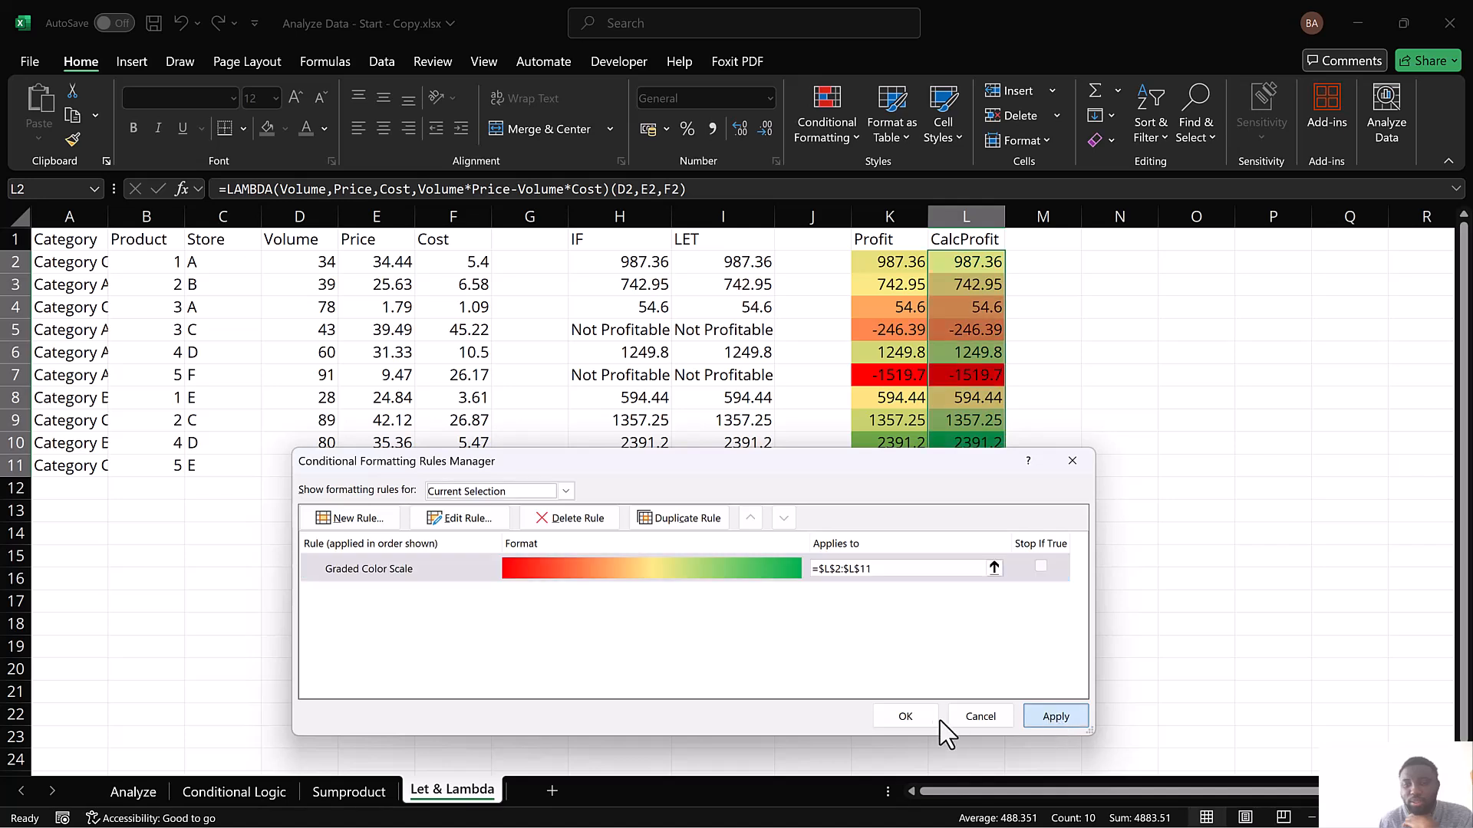
left_click(905, 717)
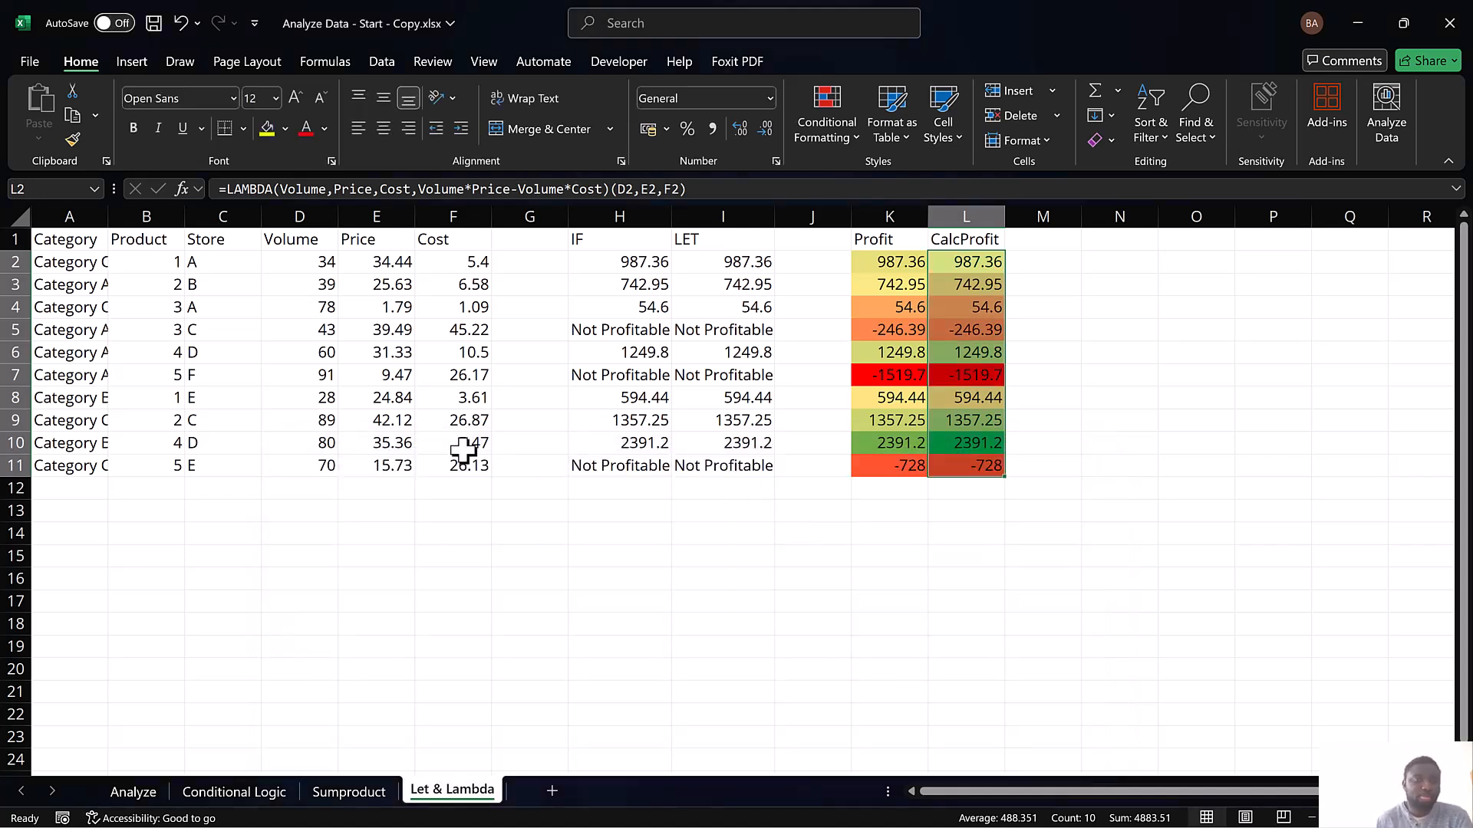
left_click(437, 551)
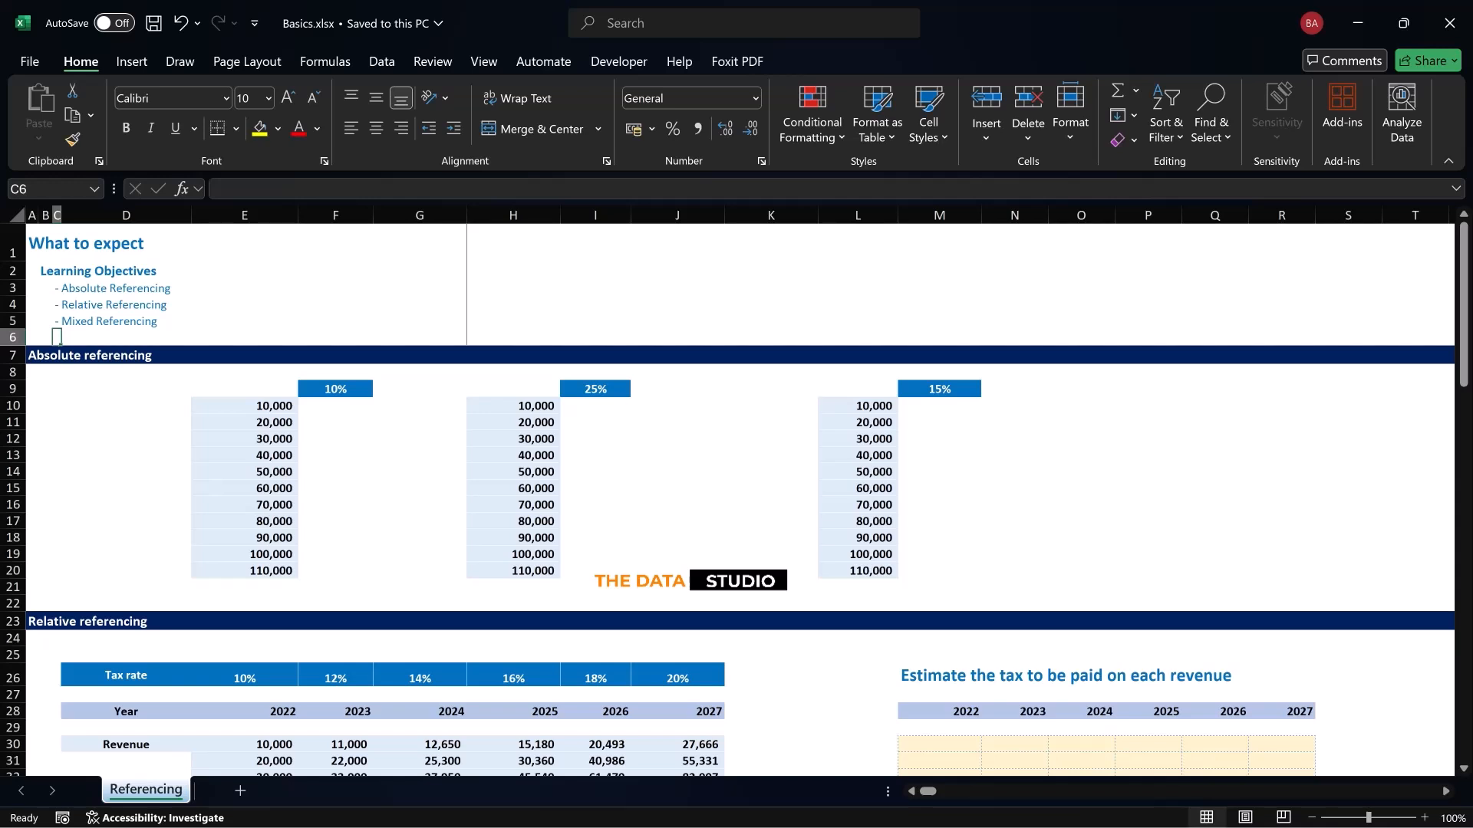
On the Referencing sheet of Basics.xlsx, enter =E10*F9 in F10 to calculate 10% of the first amount
left_click(335, 406)
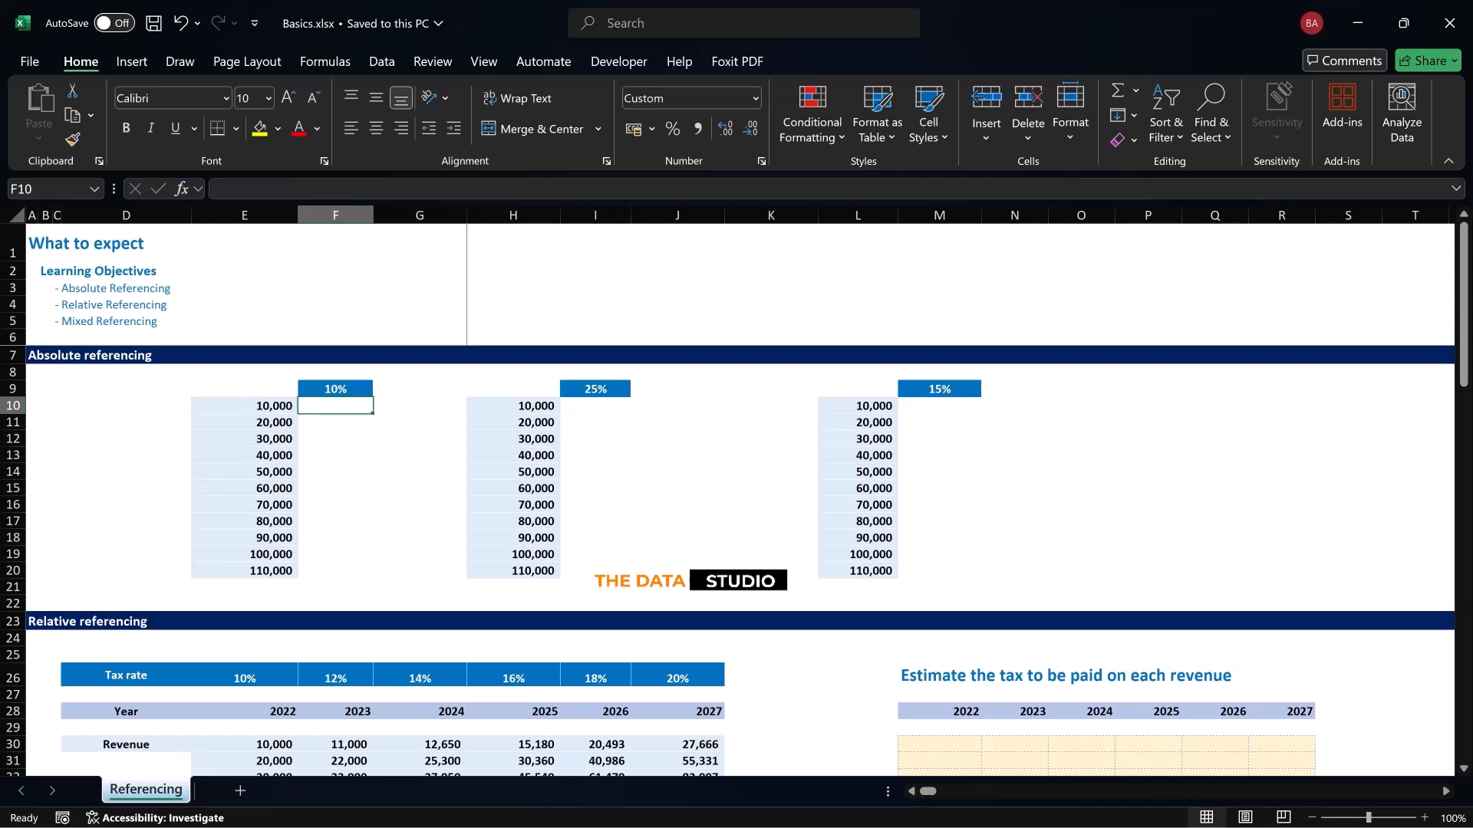
left_click_drag(245, 405, 245, 571)
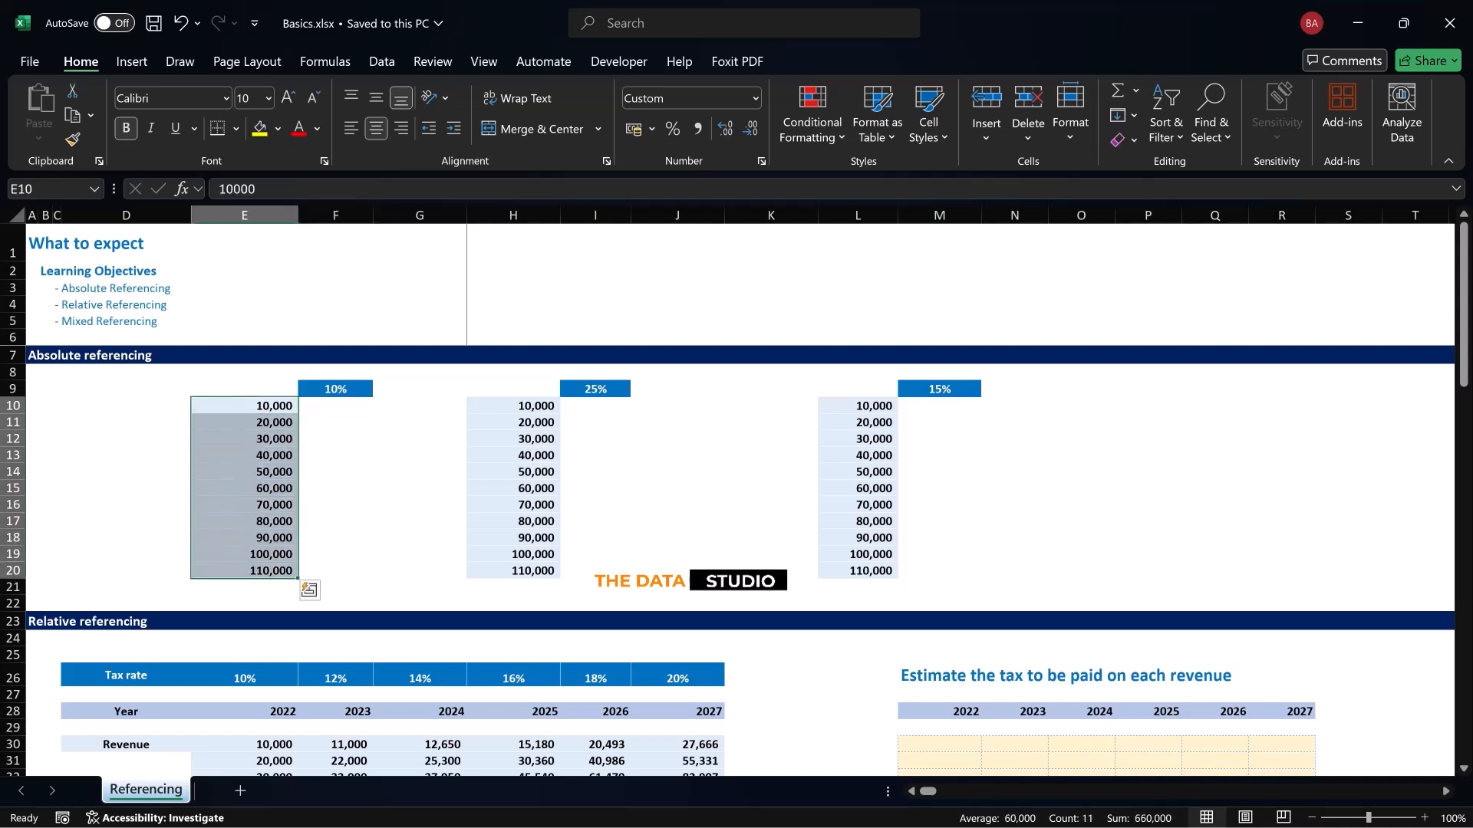
left_click(335, 406)
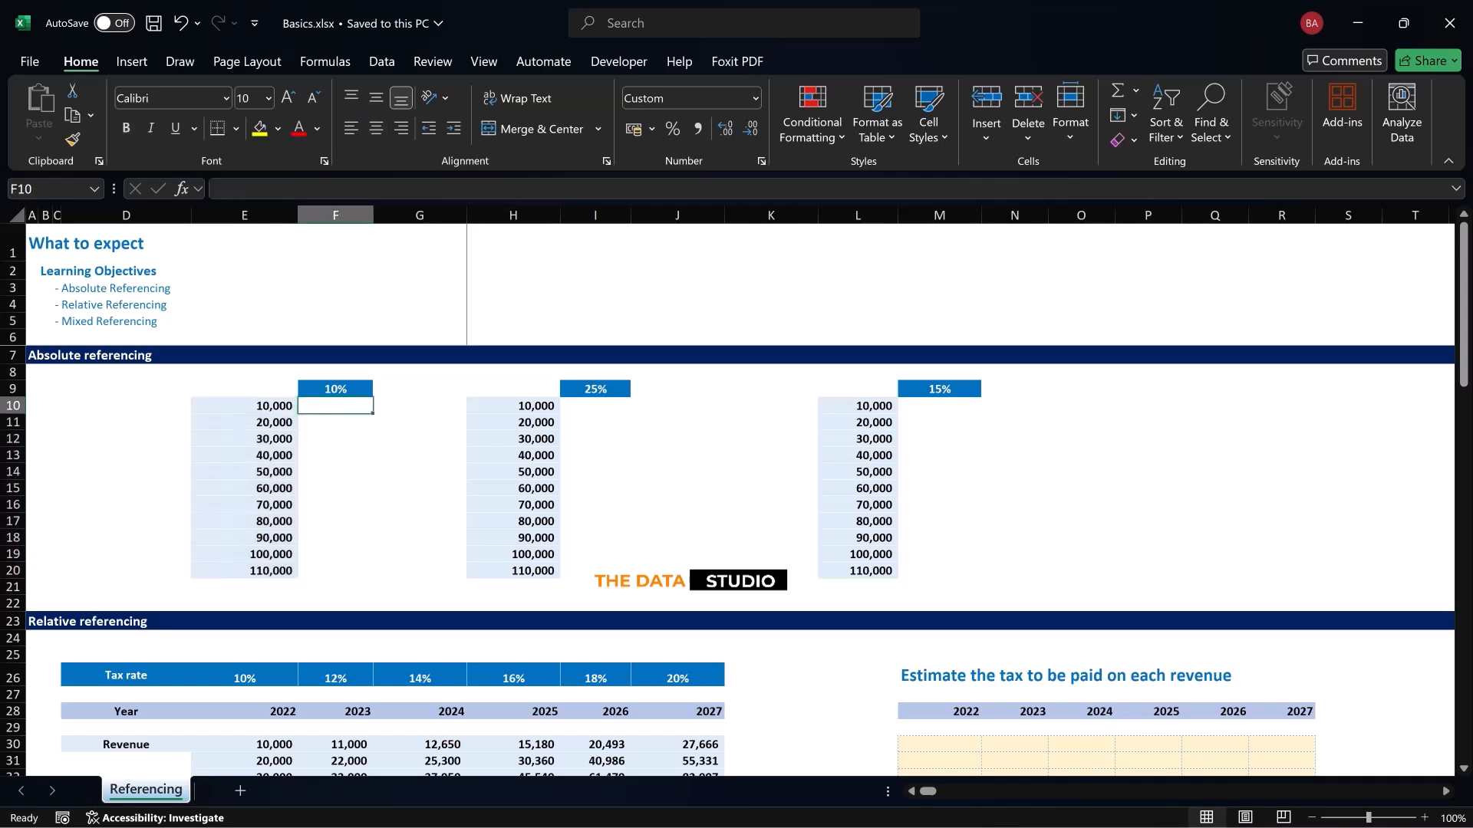
type("=")
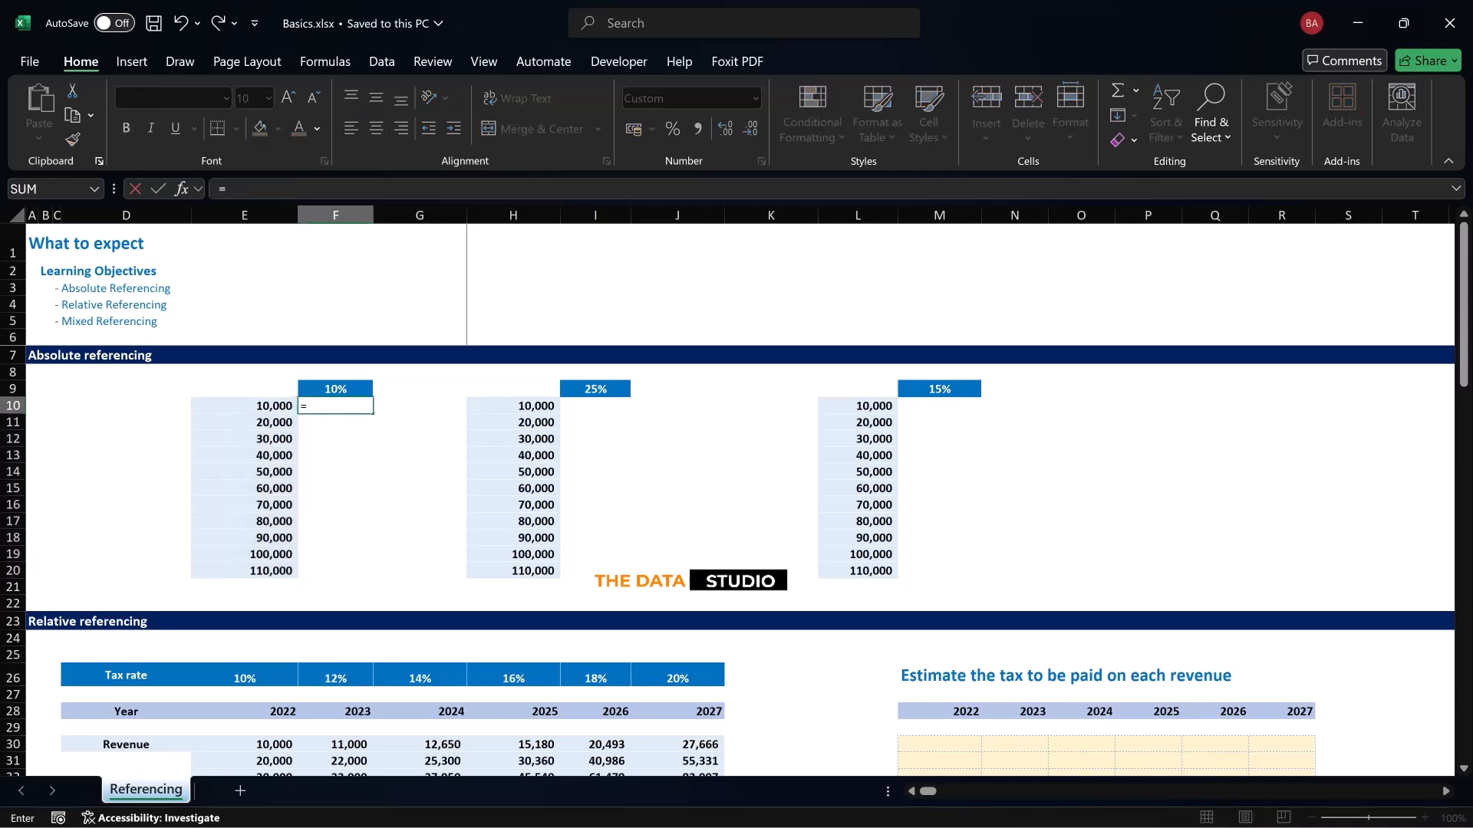
key("Left")
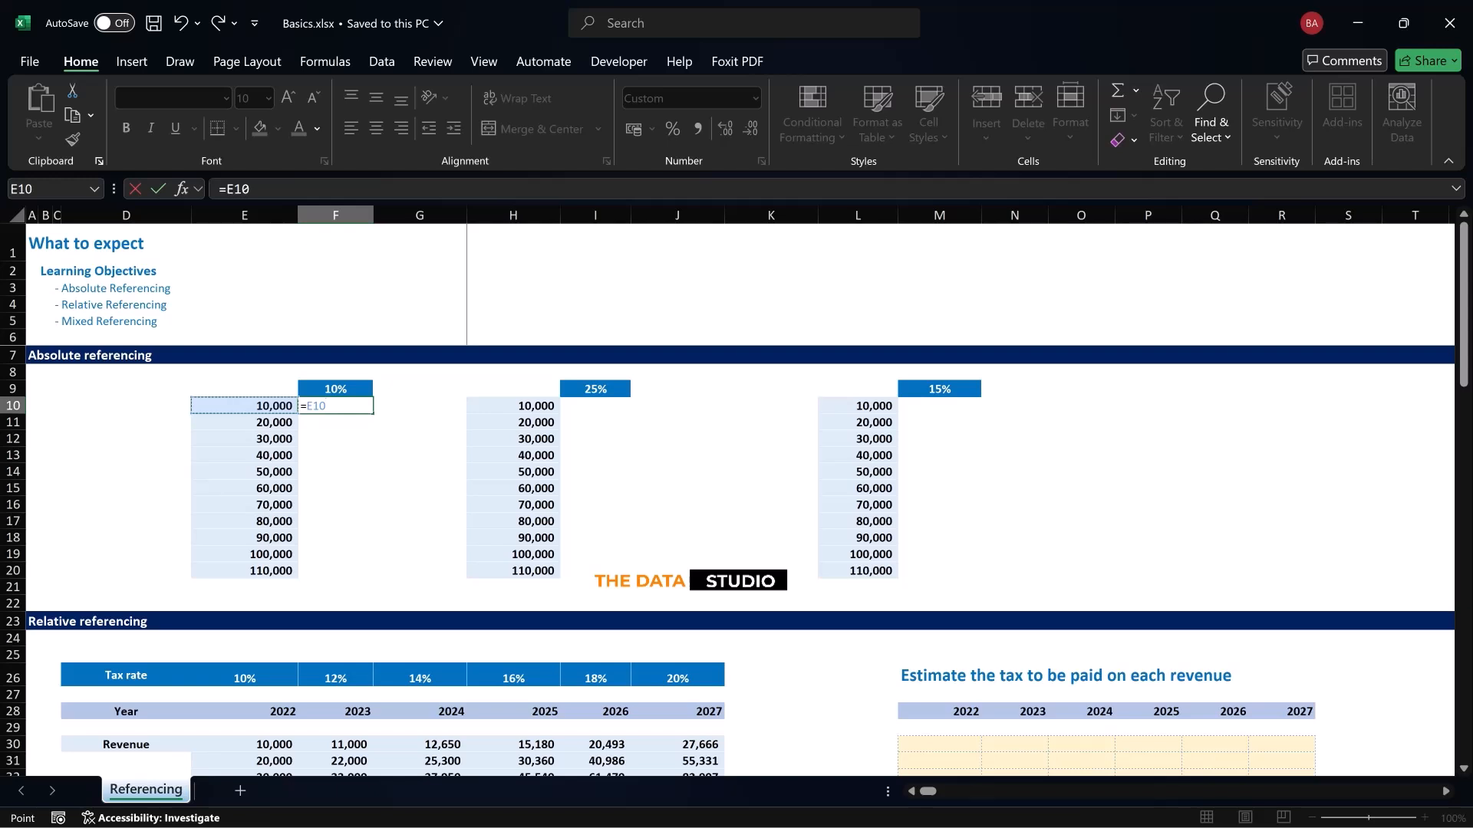
type("*")
key("Up")
key("Return")
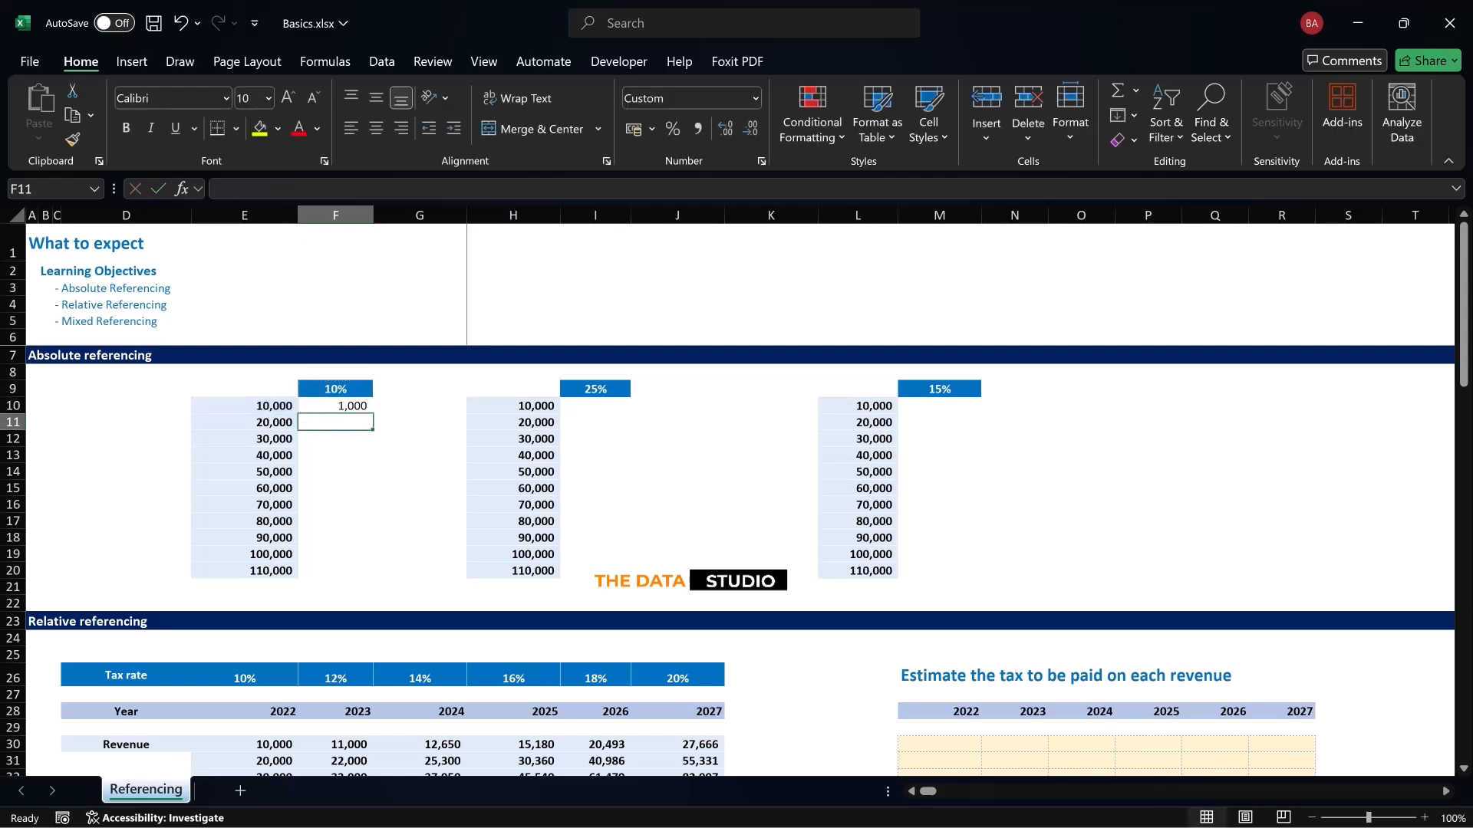
Enter =E11*F9 in F11 to calculate 10% of the second amount
type("=")
key("Left")
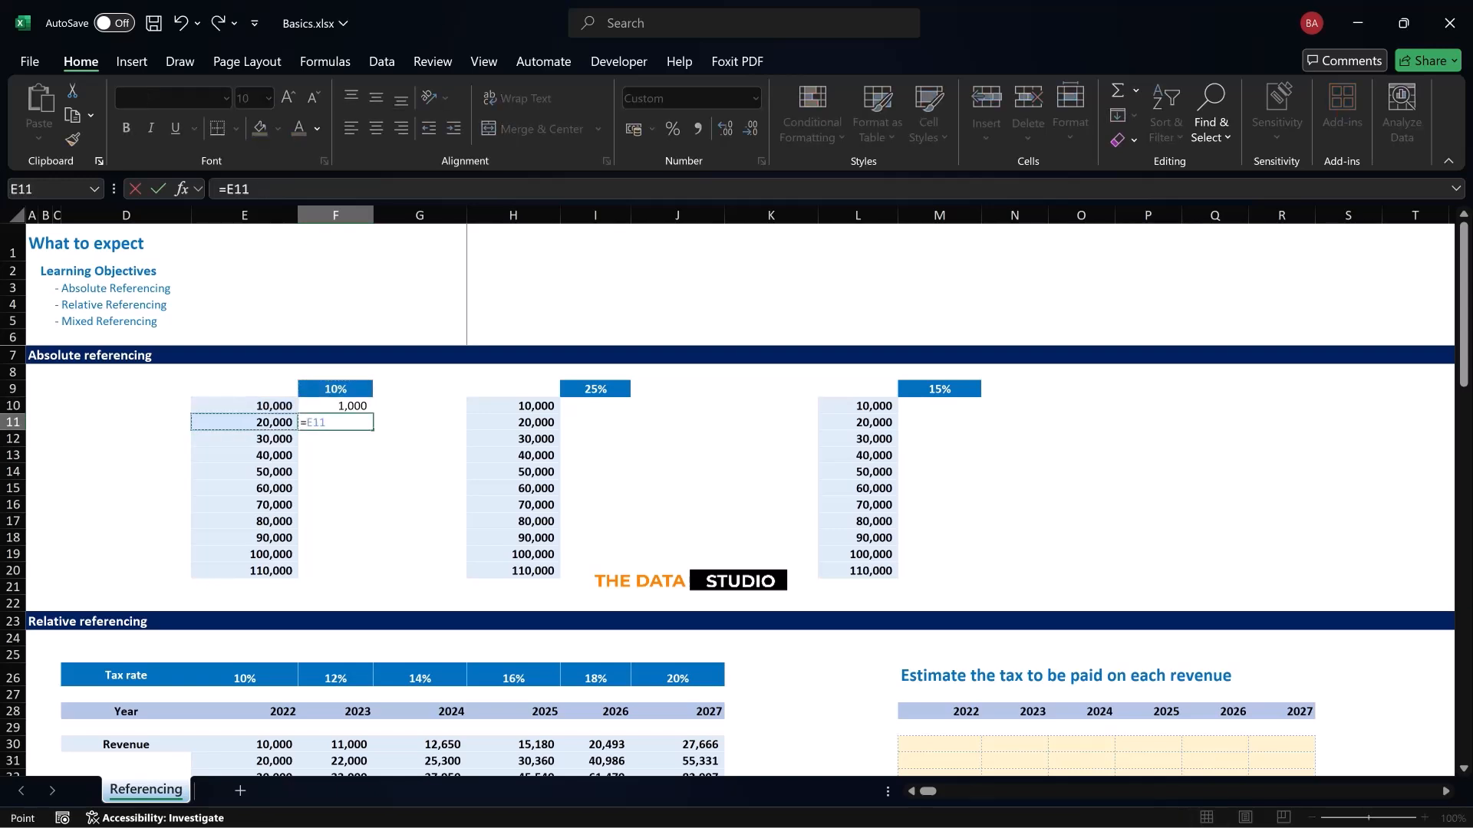
type("*")
key("Up")
key("Up")
key("Return")
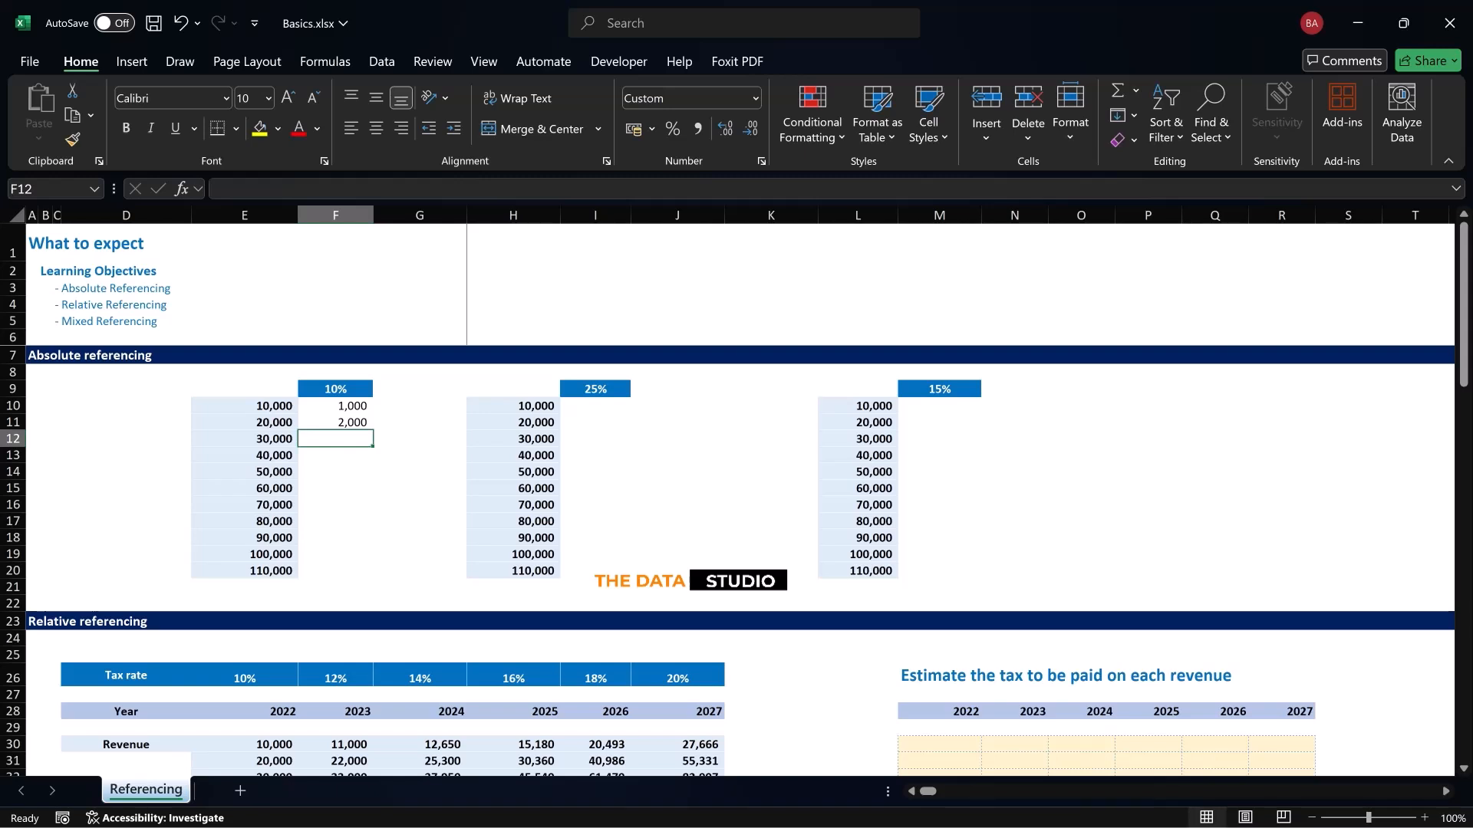
Clear F11 and try filling the relative-reference formula from F10 down through F20
key("Down")
key("Down")
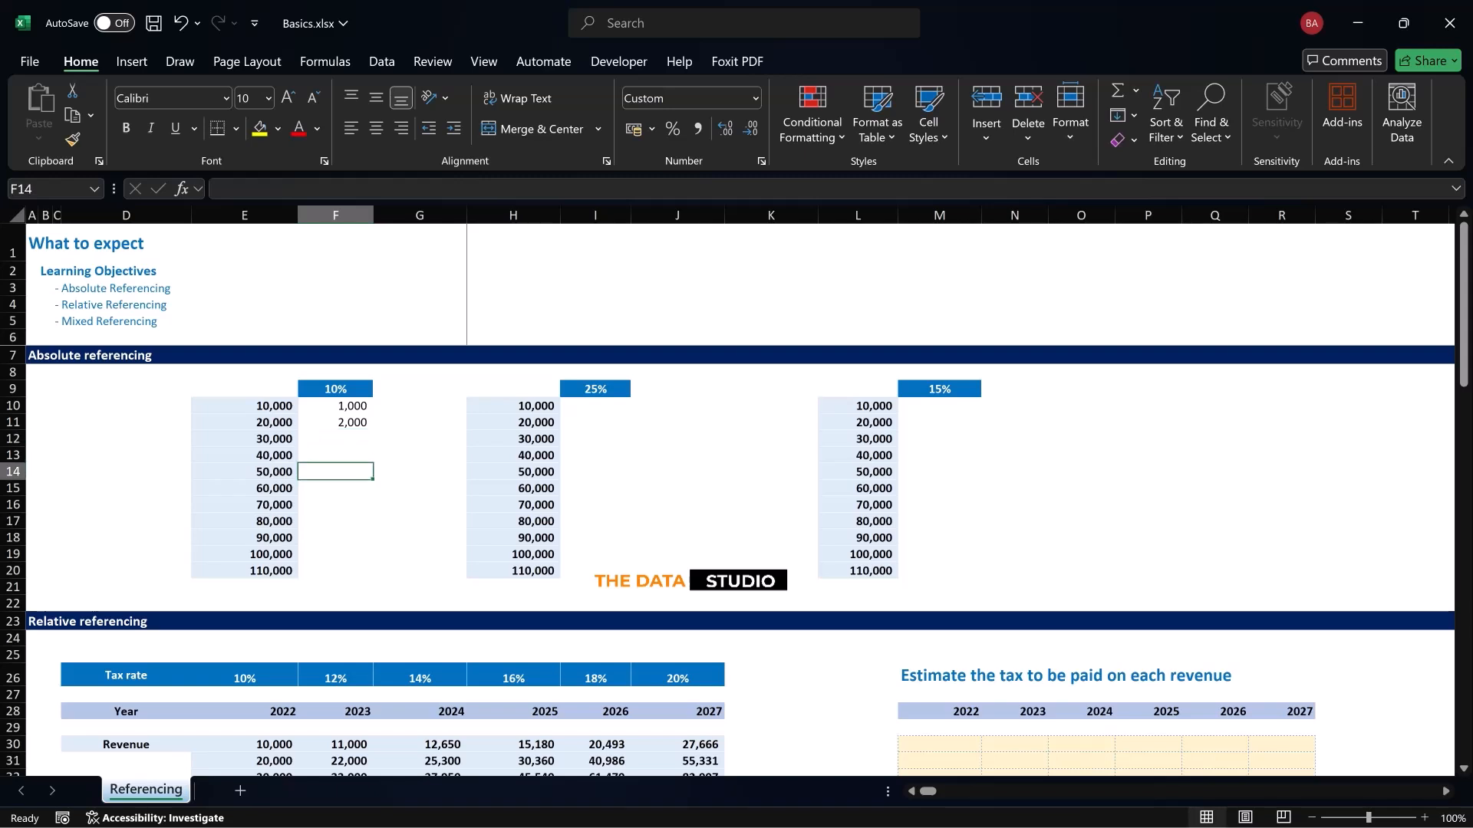
key("ctrl+Up")
key("Delete")
key("Up")
left_click_drag(373, 413, 372, 575)
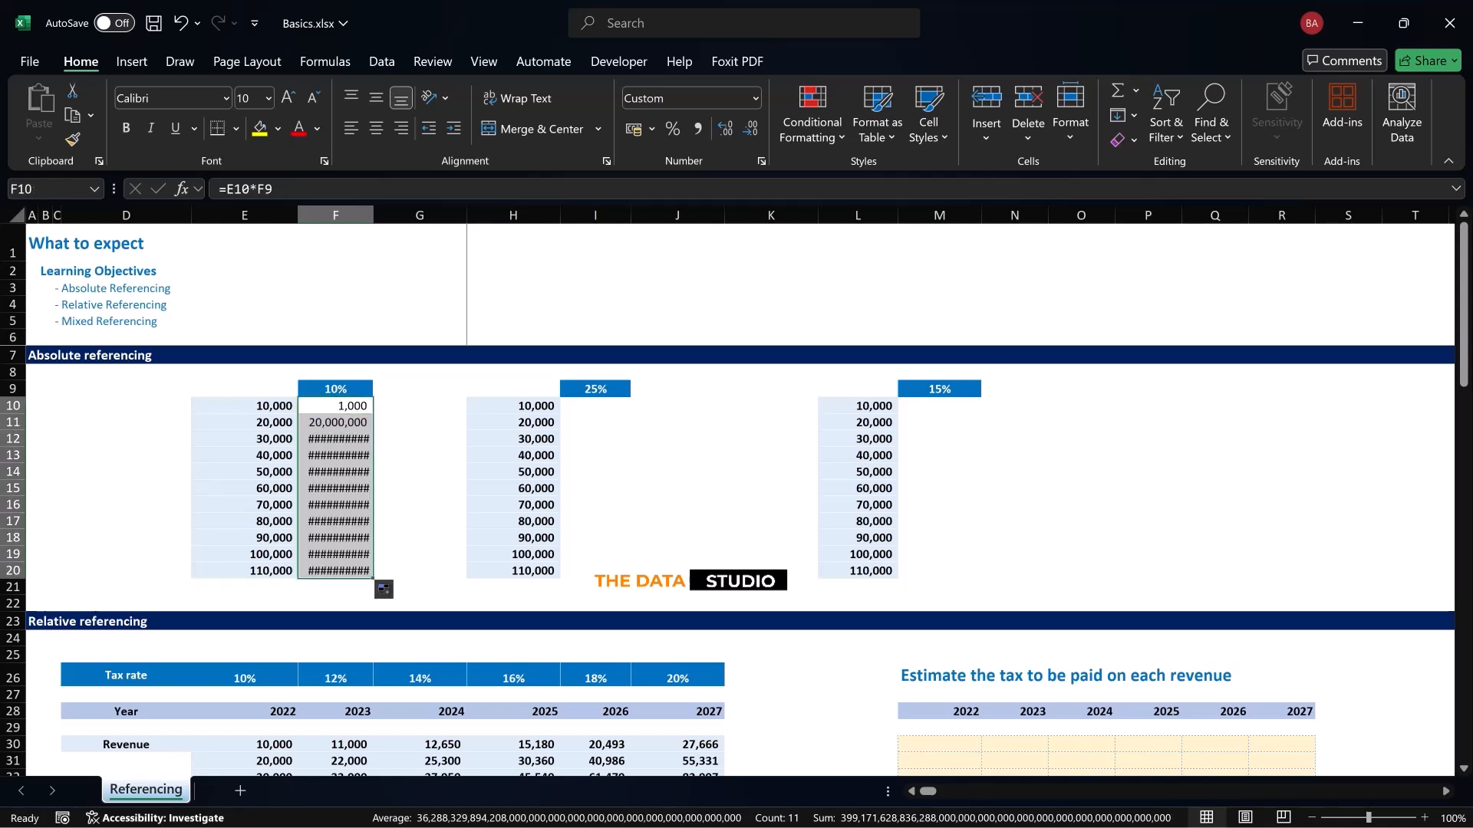
Check the cells referenced by the copied formula in F11, and clear F11:F20
key("Down")
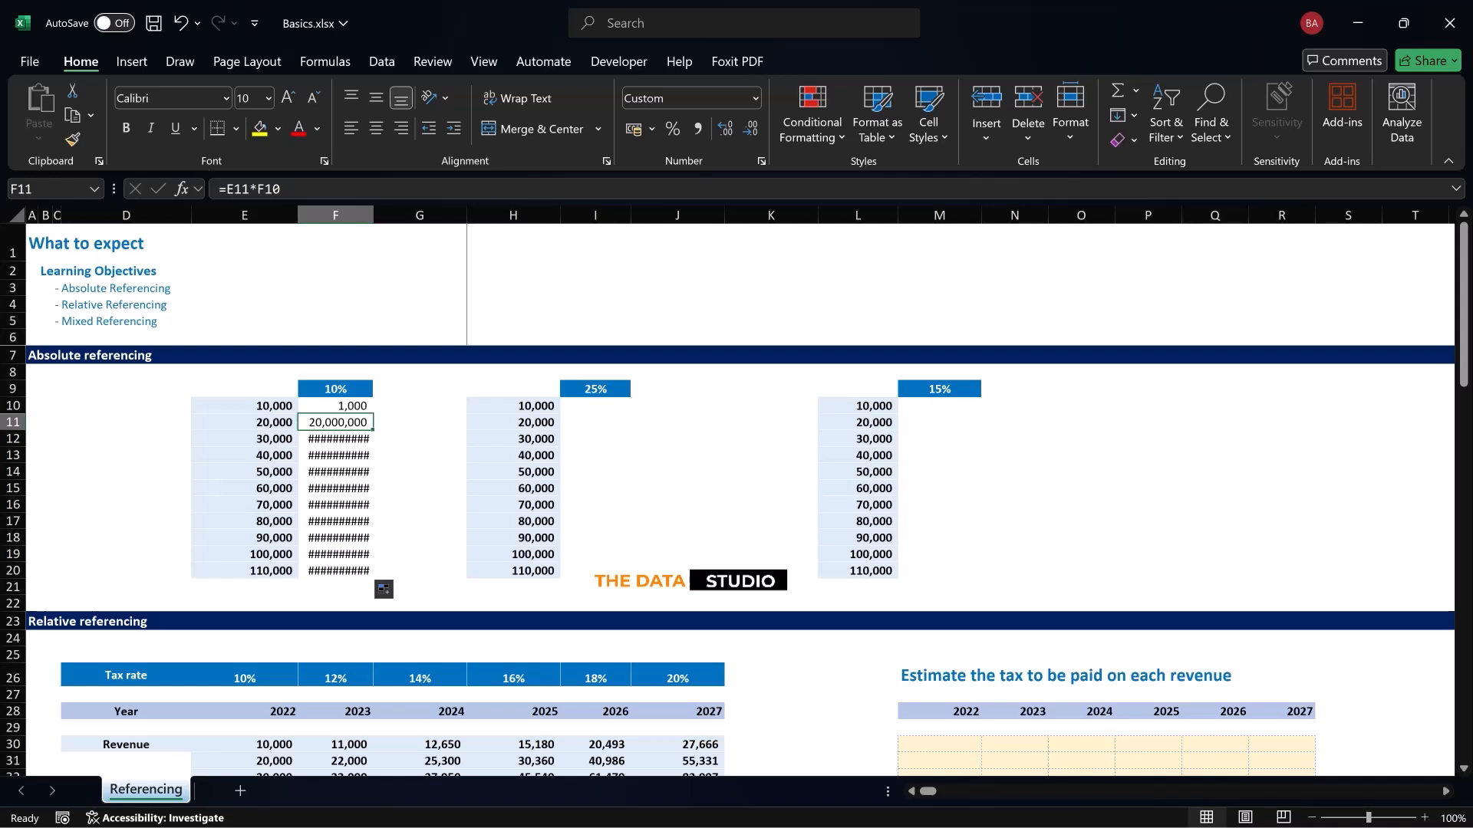
key("Left")
left_click(335, 389)
left_click(245, 422)
left_click(335, 422)
key("Delete")
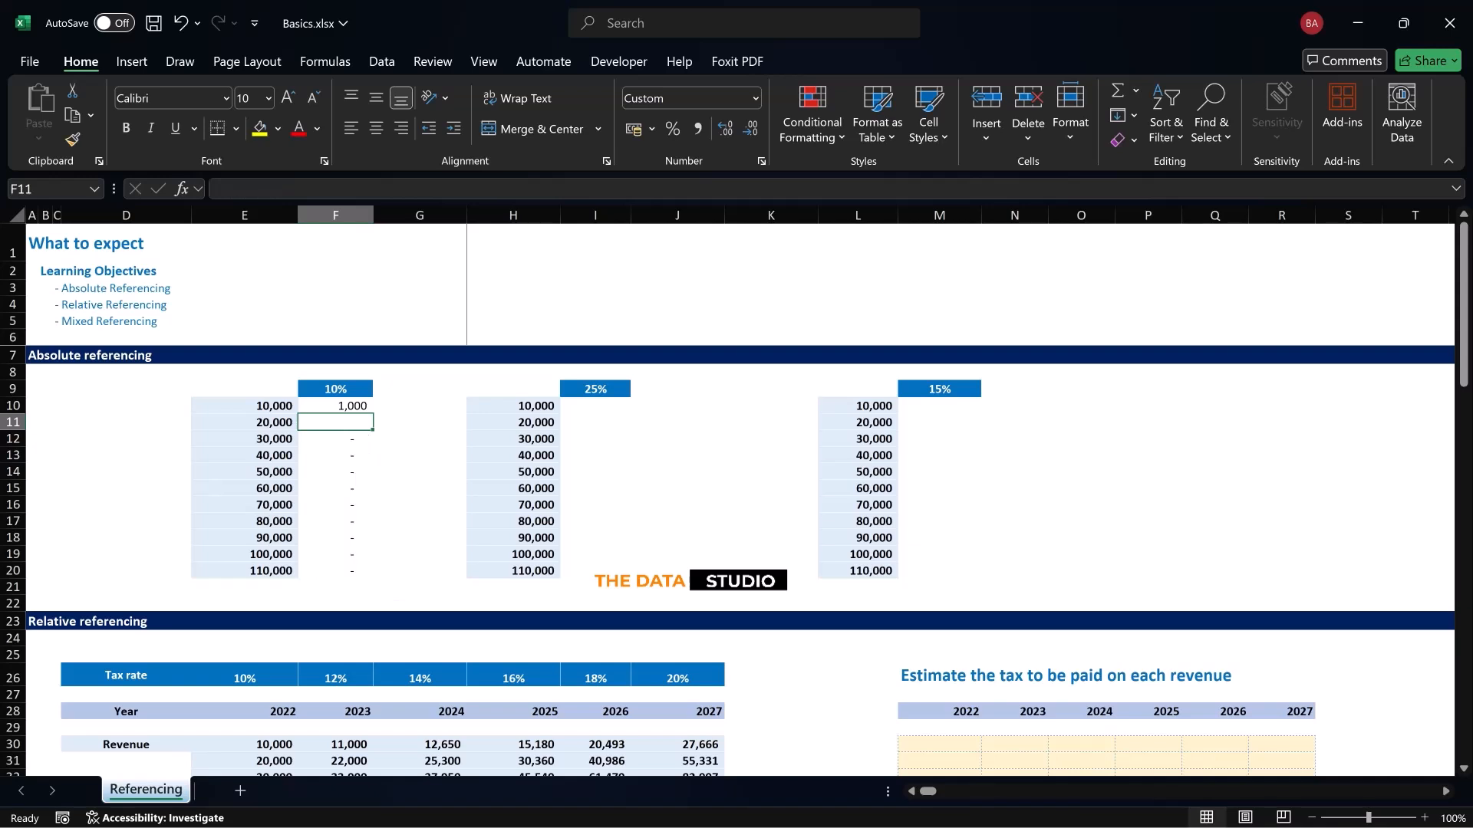
key("shift+Down")
key("shift+Down")
key("shift+Down")
key("shift+Down")
key("shift+Down")
key("shift+Down")
key("shift+Down")
key("shift+Down")
key("shift+Down")
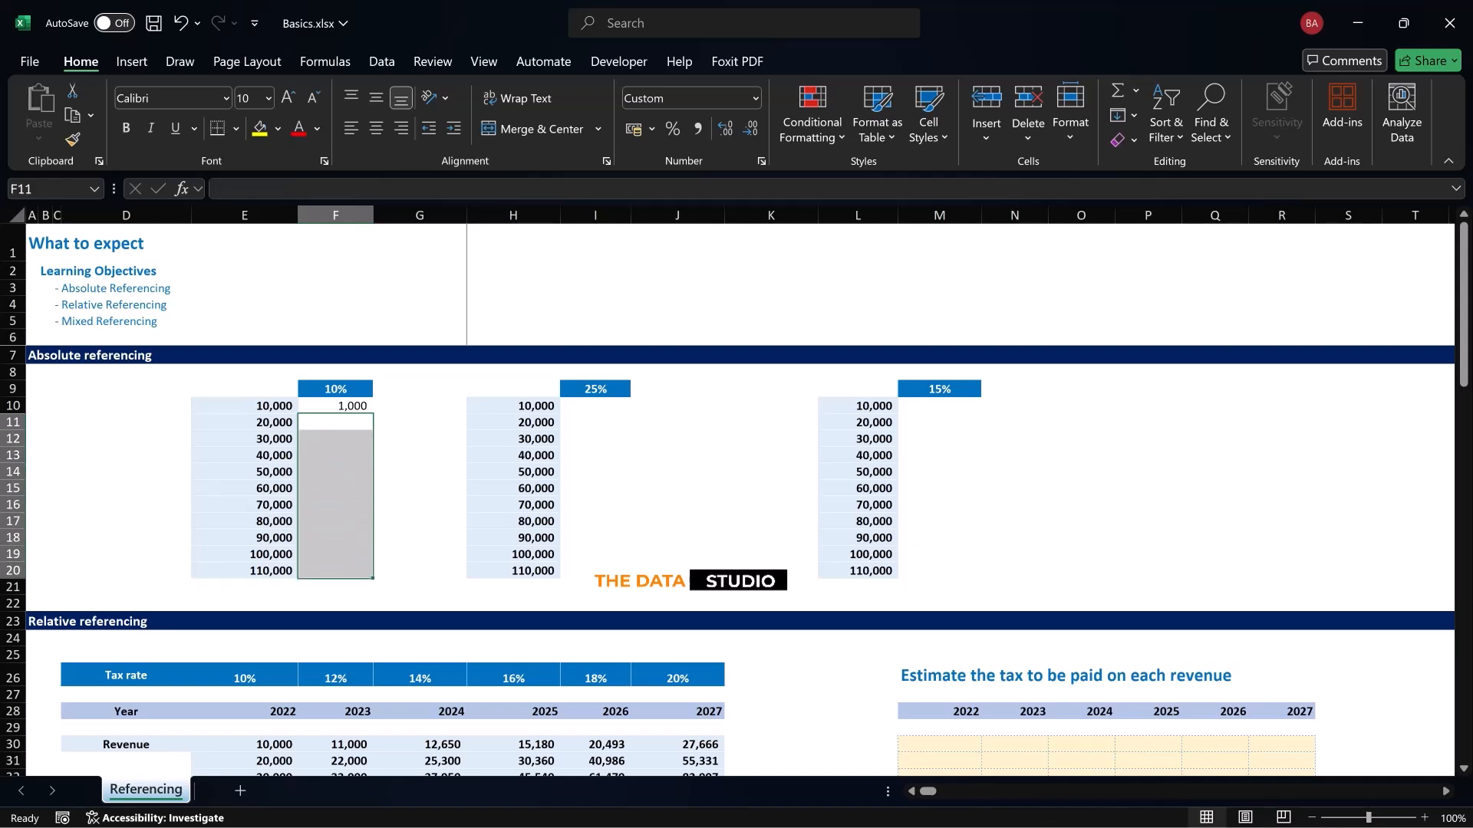
Replace the formula in F10 with =E10*$F$9, locking the rate as an absolute reference, and fill it down through F20
key("Up")
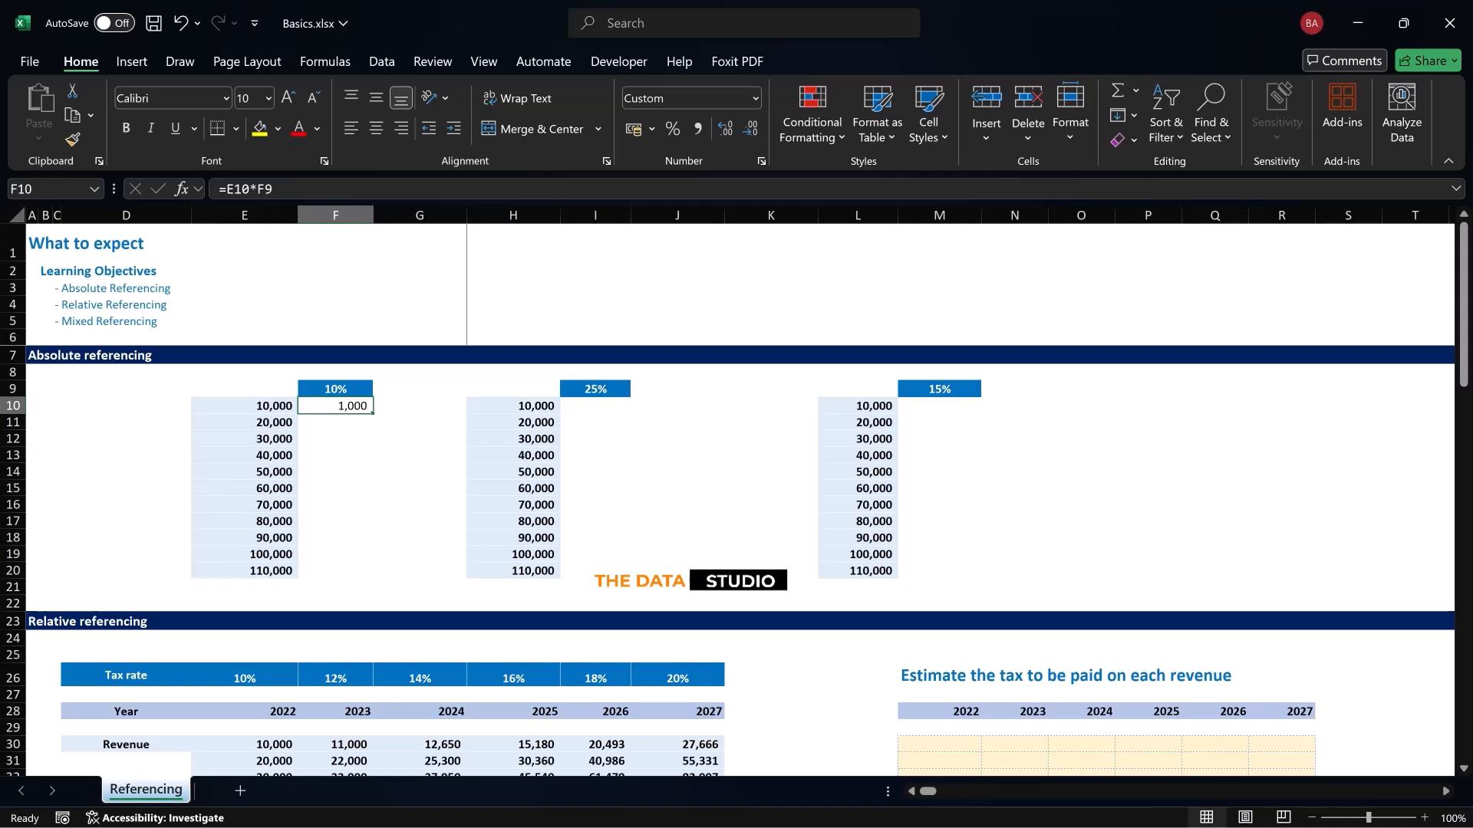
key("Delete")
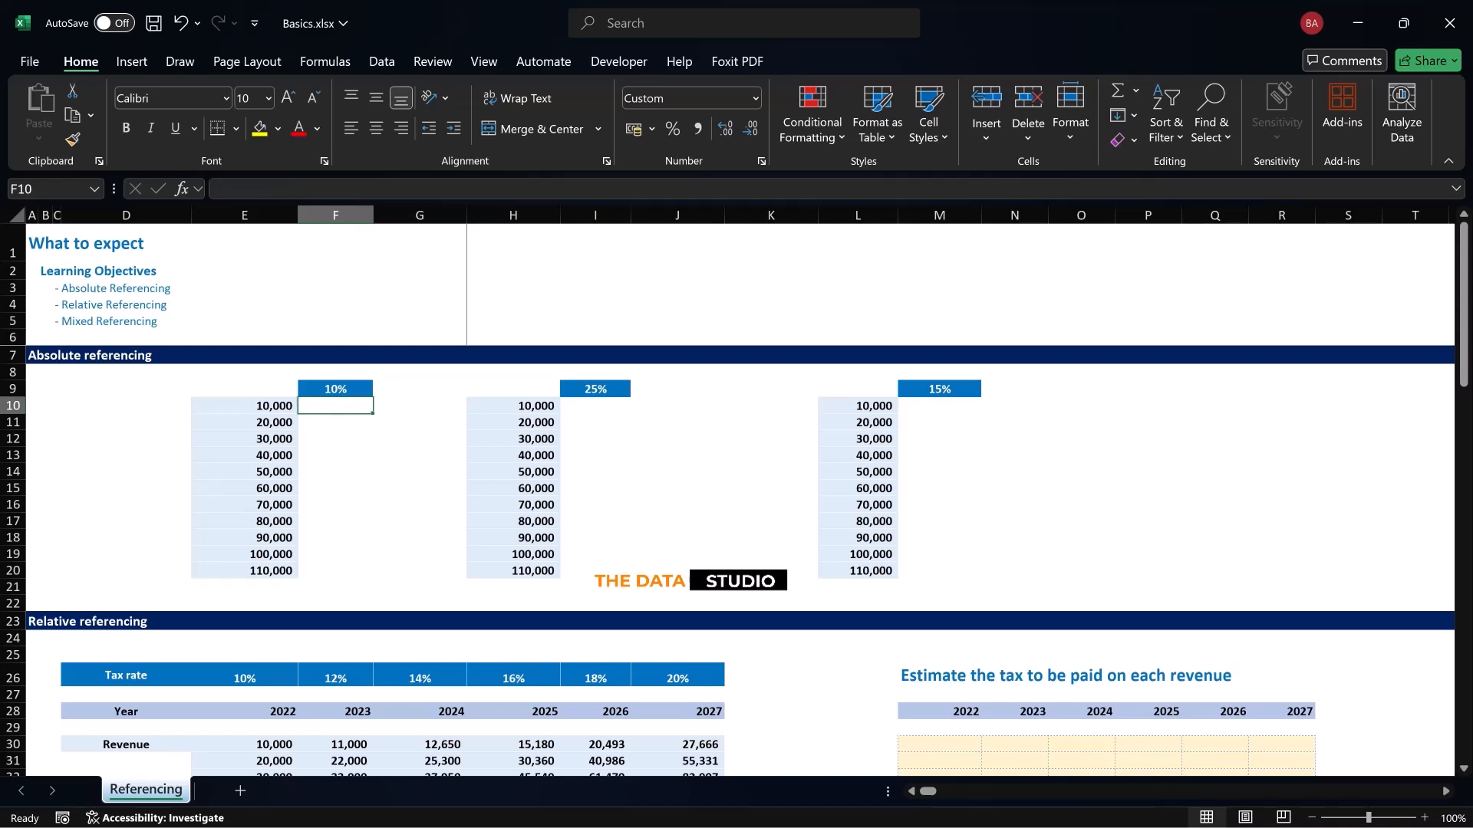
type("=")
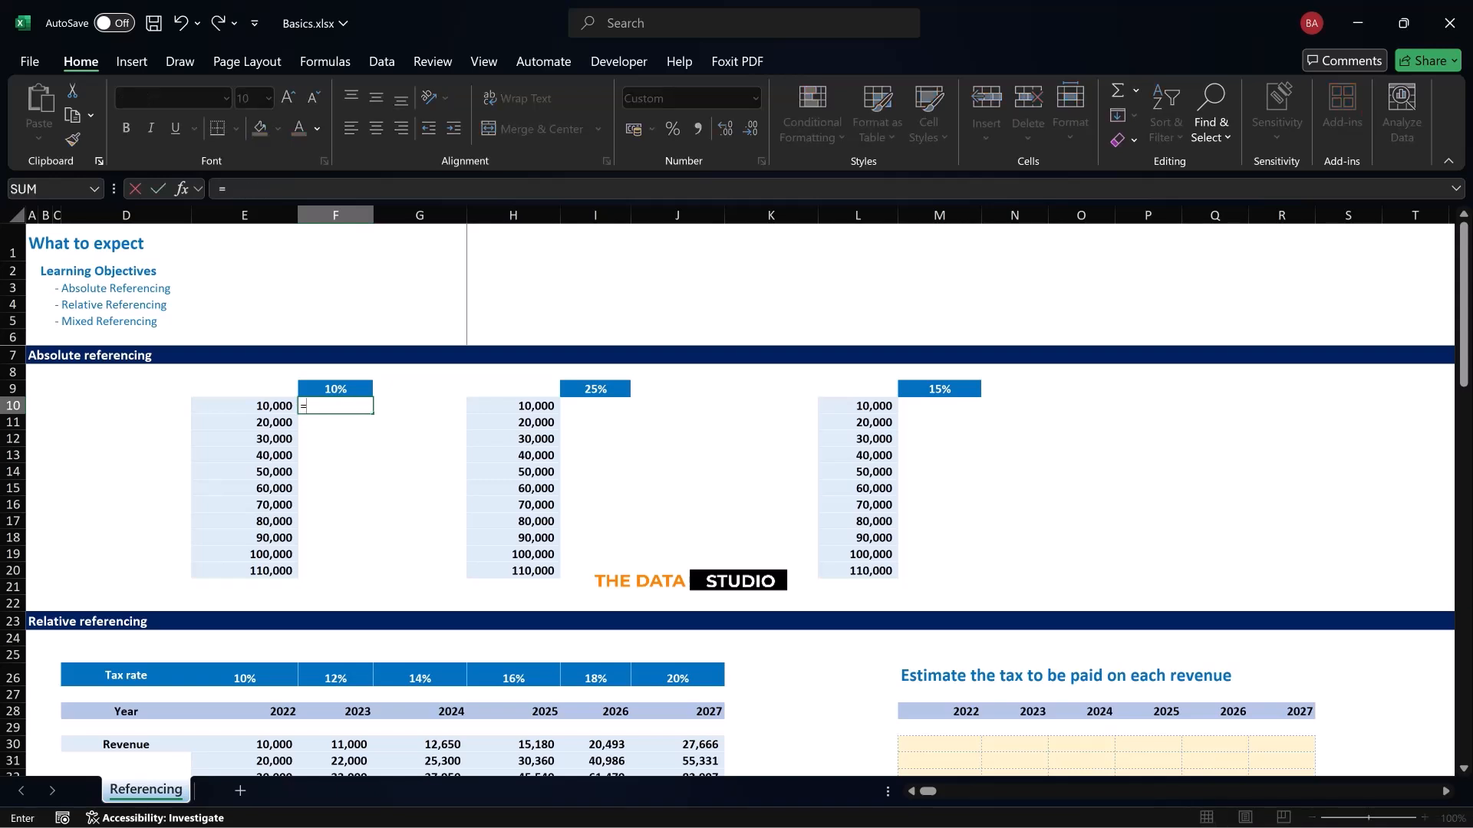
key("Left")
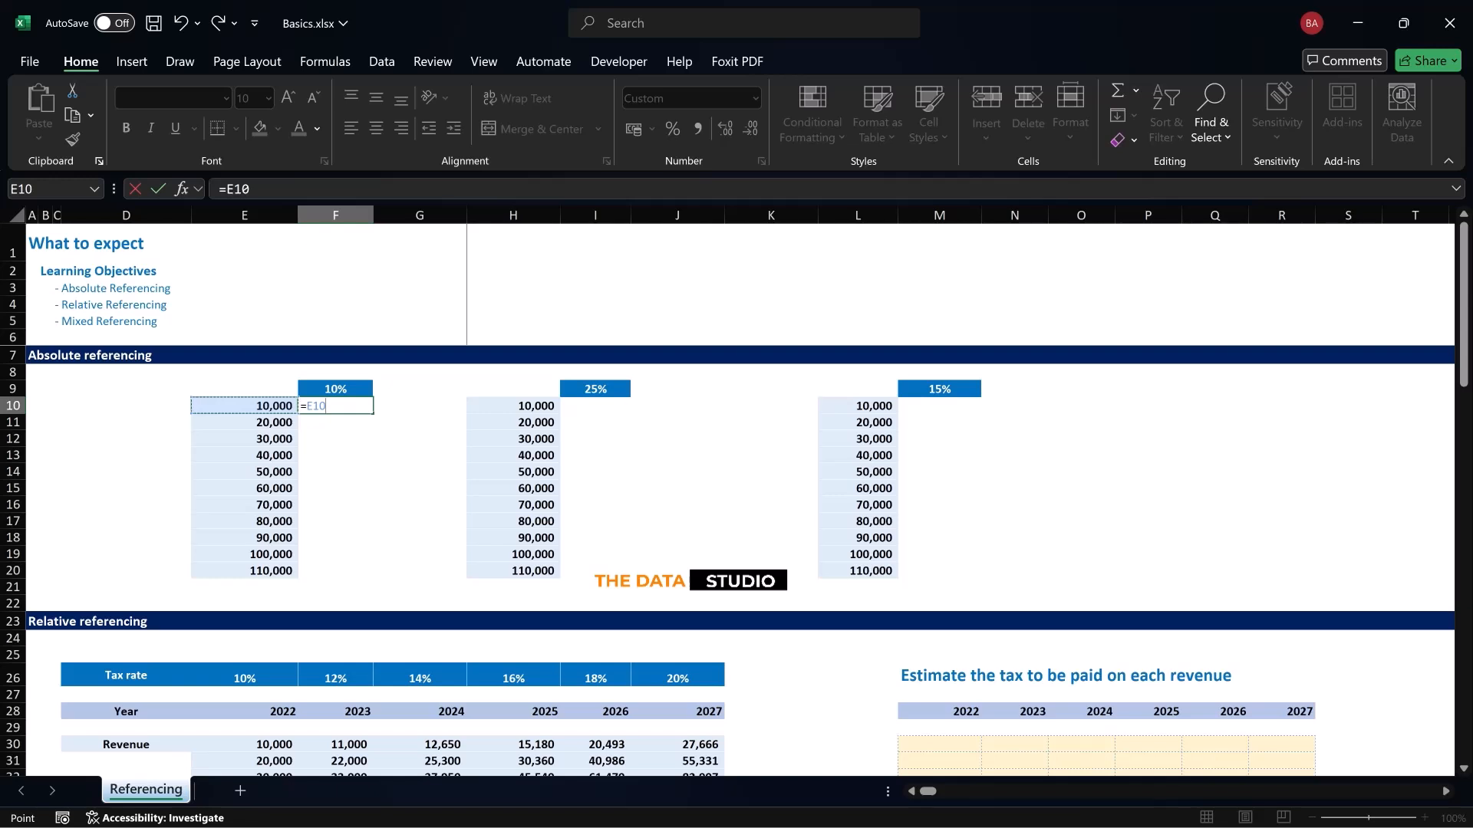
type("*")
key("Up")
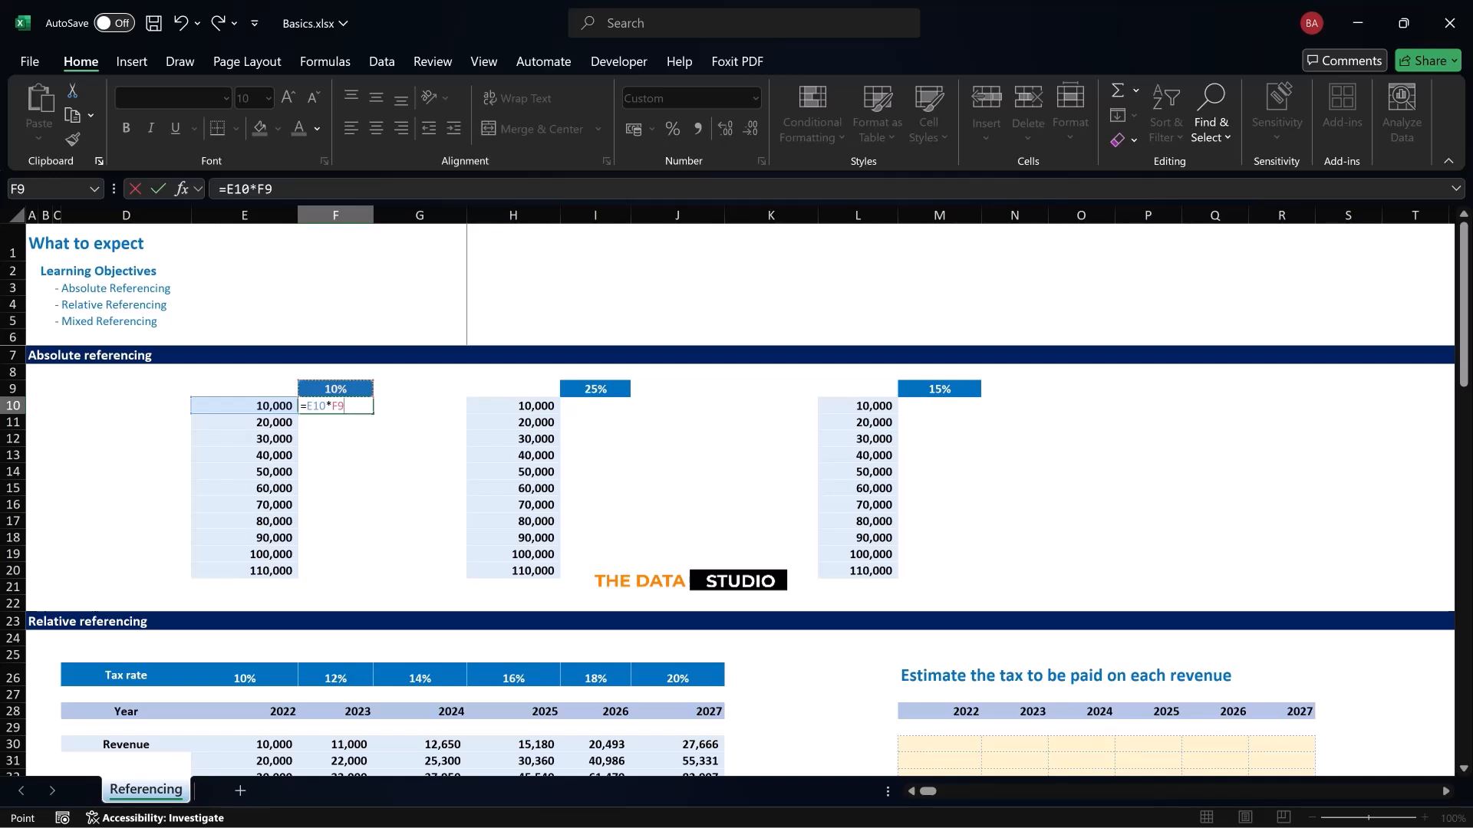
key("F4")
key("Return")
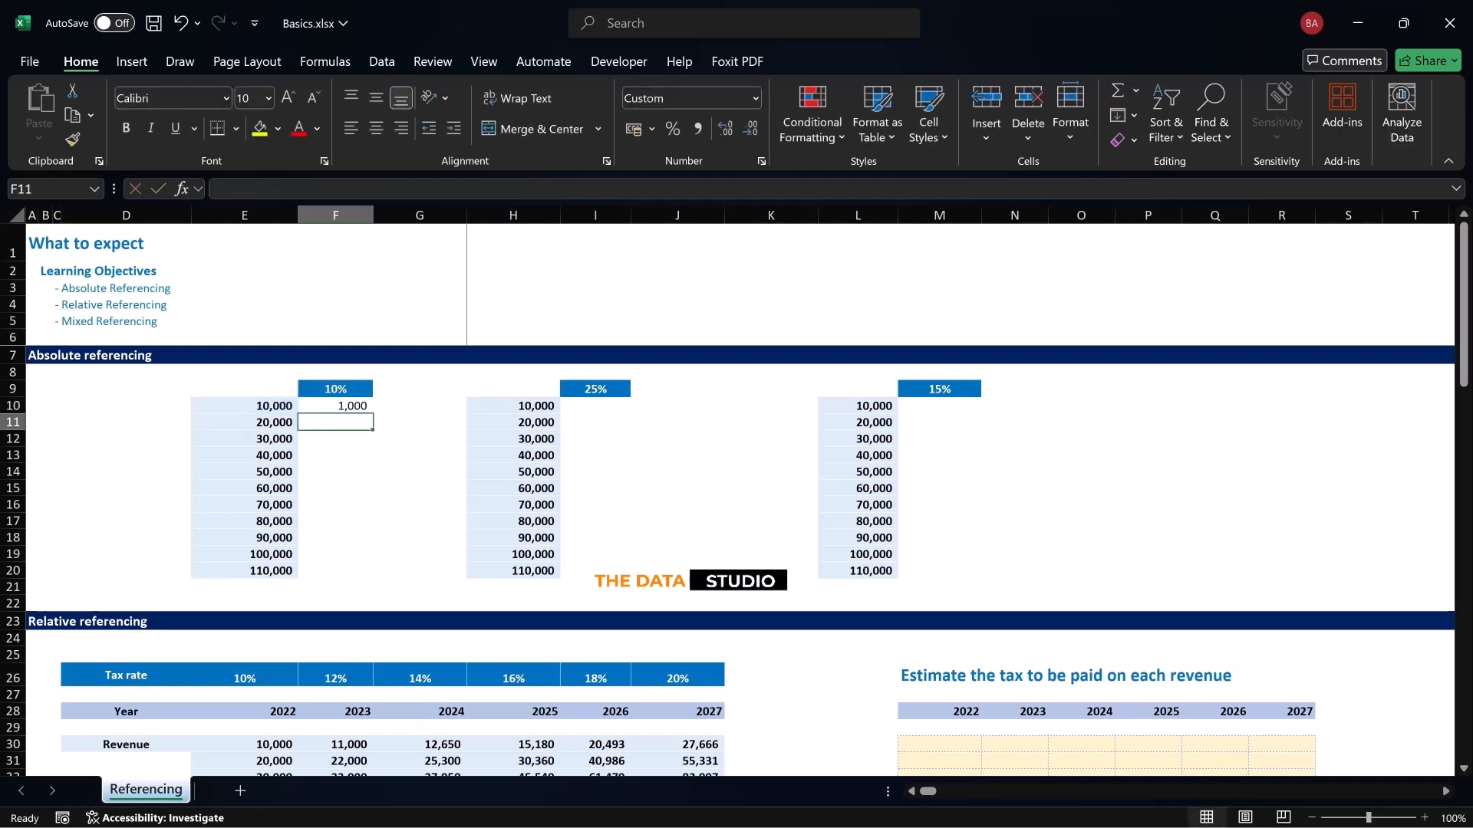
key("Up")
left_click_drag(373, 413, 373, 577)
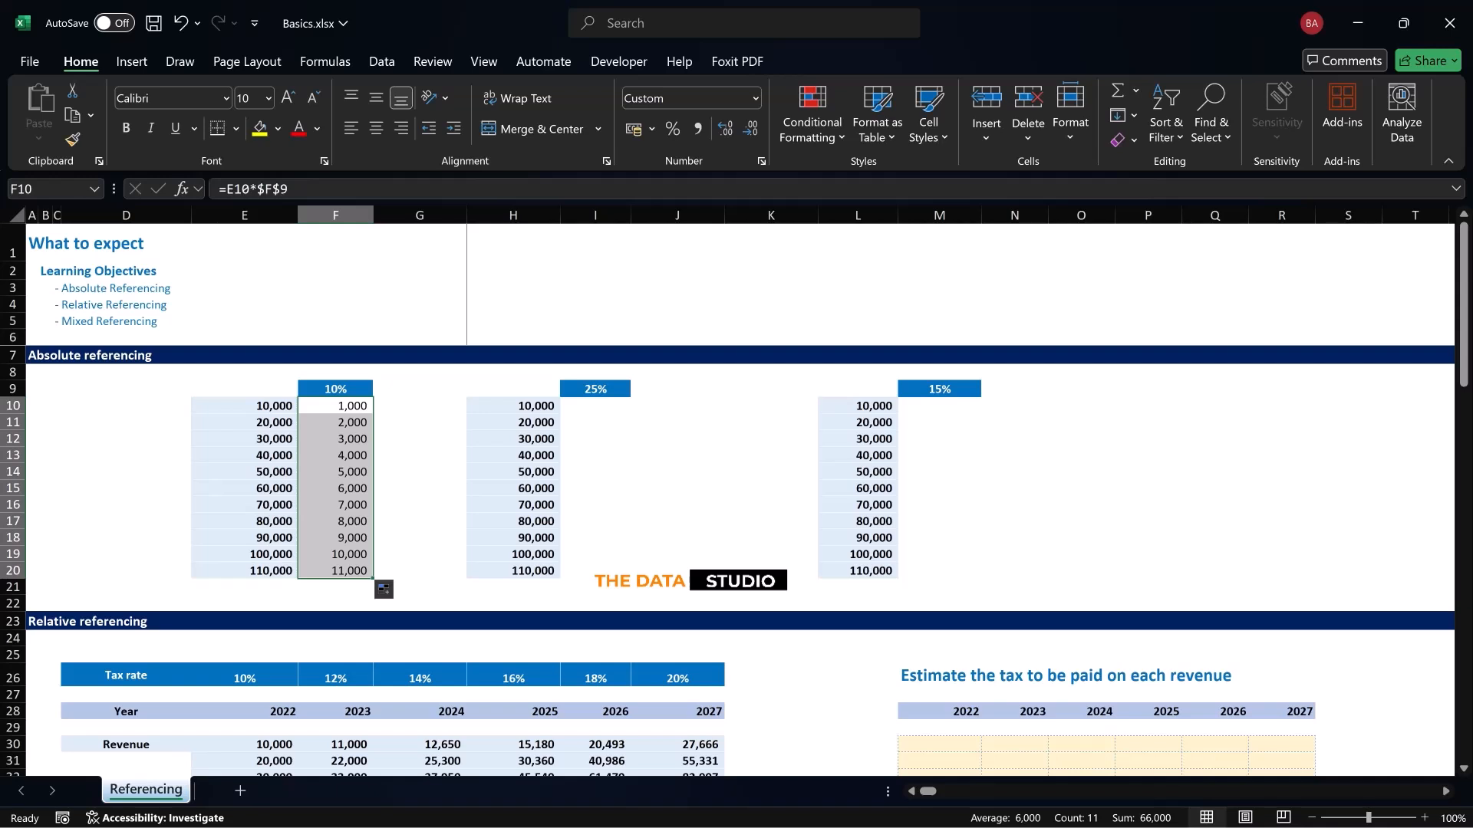
Undo the last fill and fill the formula in F10 down through F20 again
key("ctrl+z")
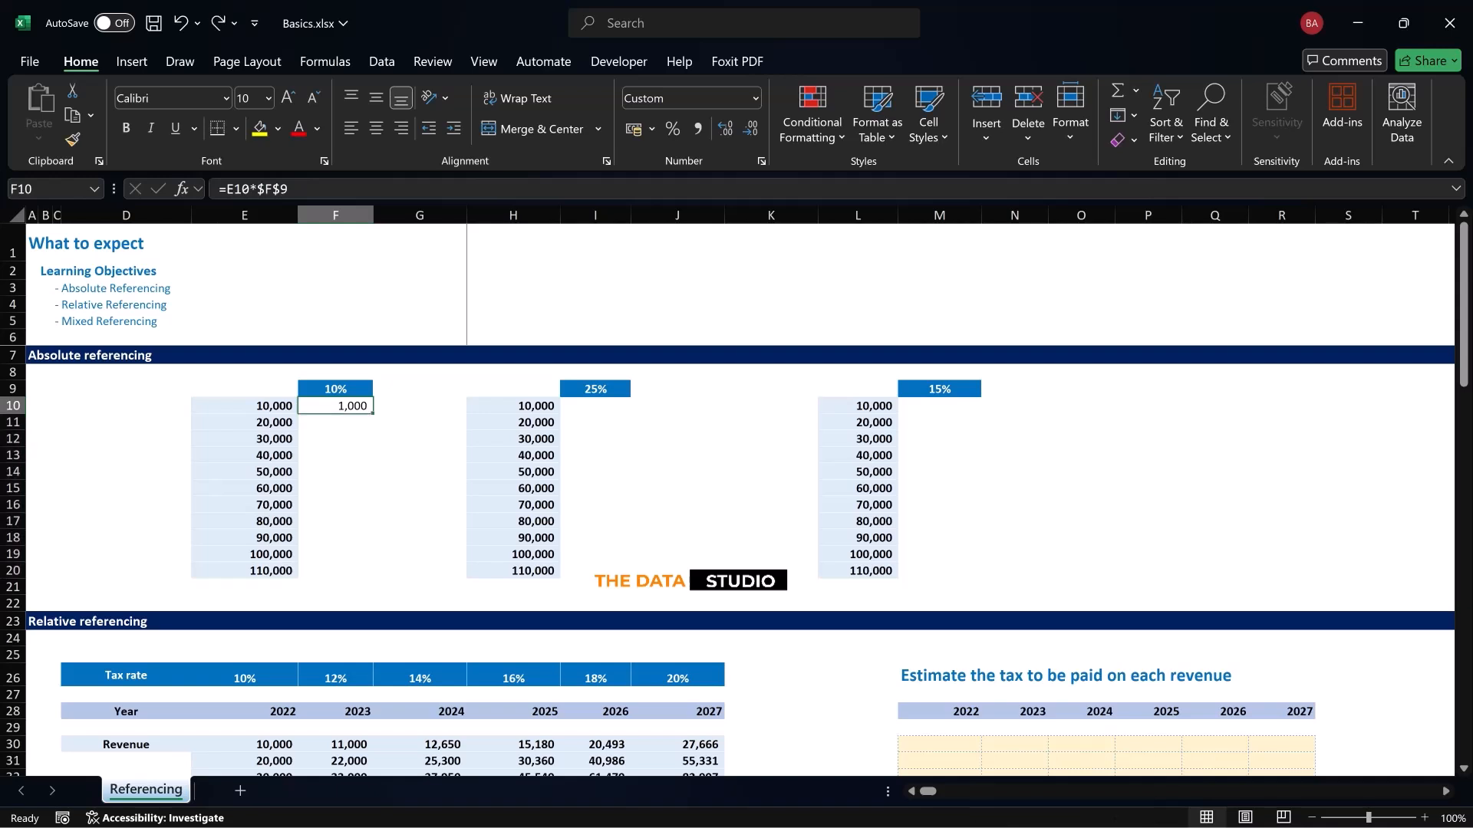
left_click_drag(372, 414, 372, 577)
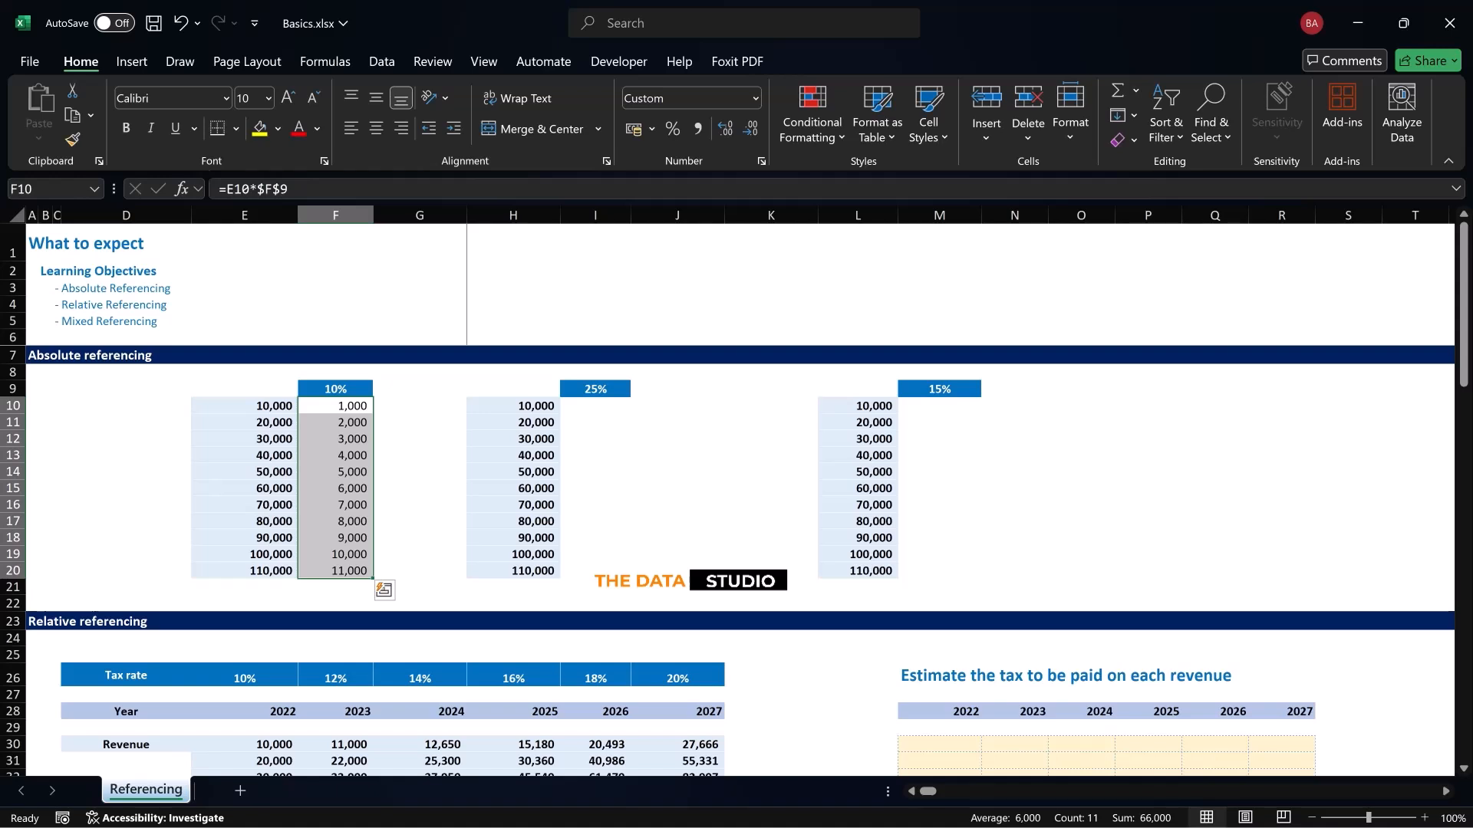
Enter =H10*$I$9 in I10 with the rate locked as an absolute reference, and fill it down through I20
left_click(595, 405)
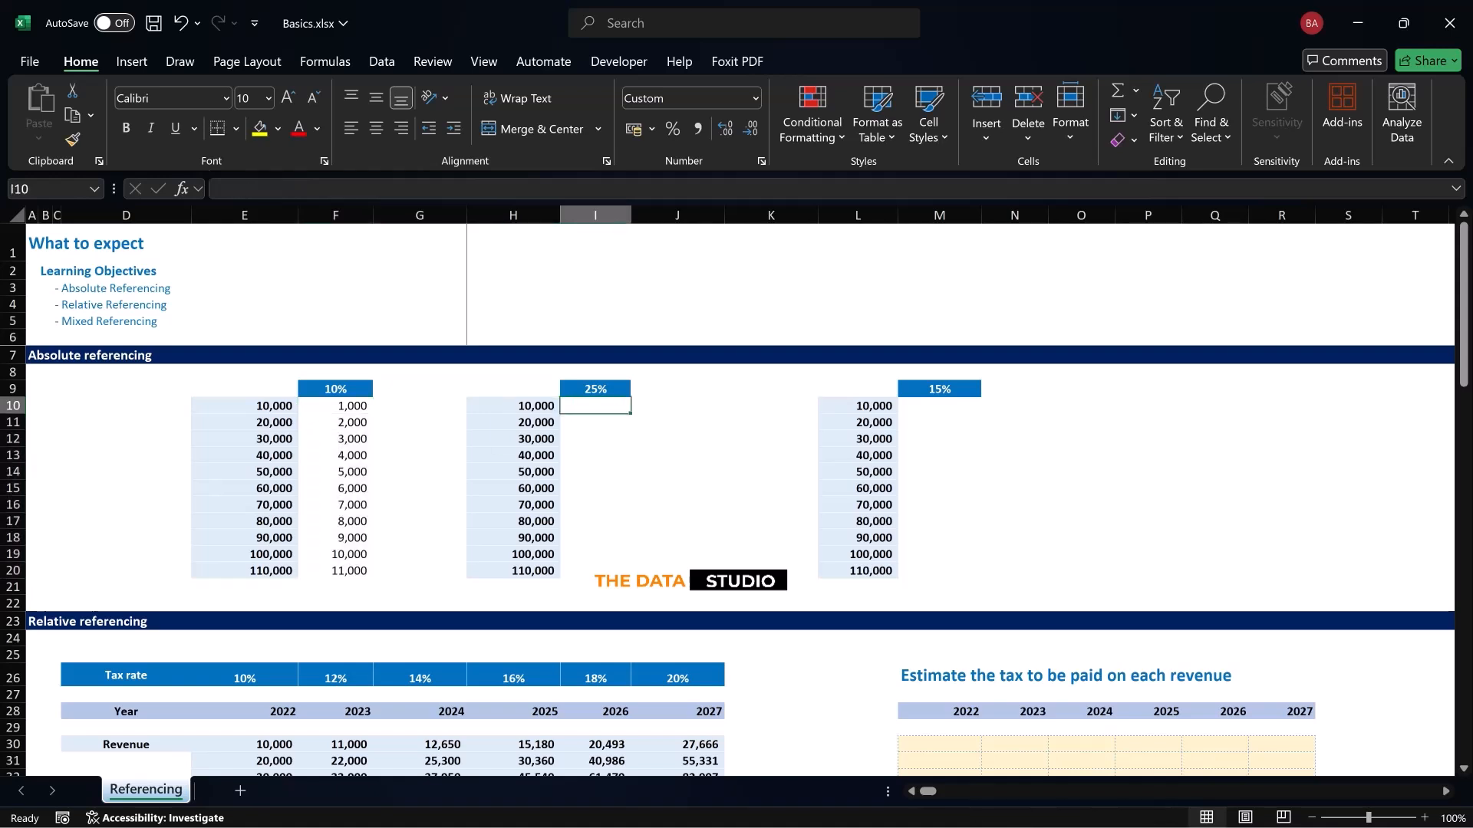
type("=")
key("Left")
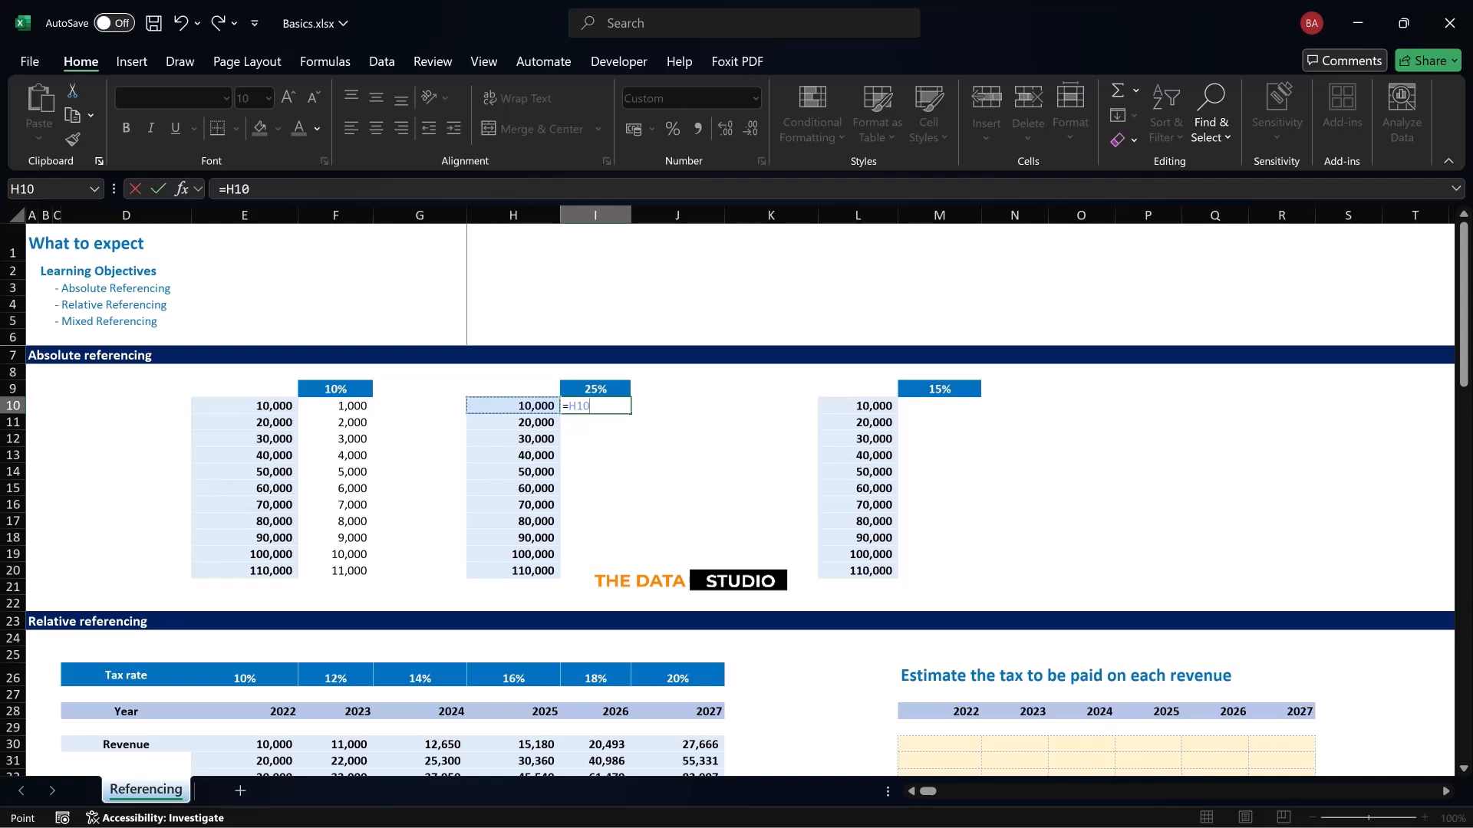
type("*")
key("Up")
key("F4")
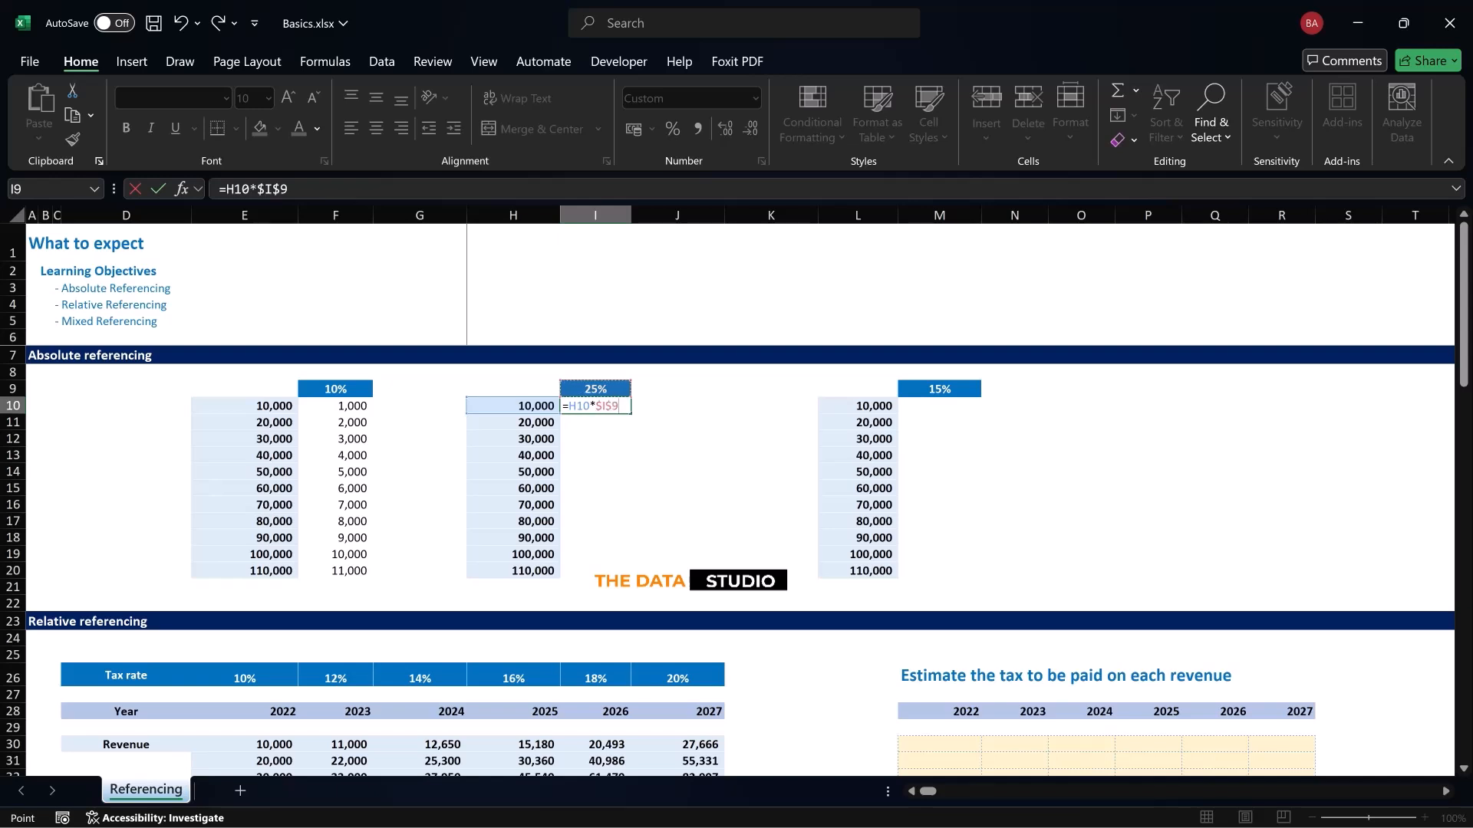
key("ctrl+Return")
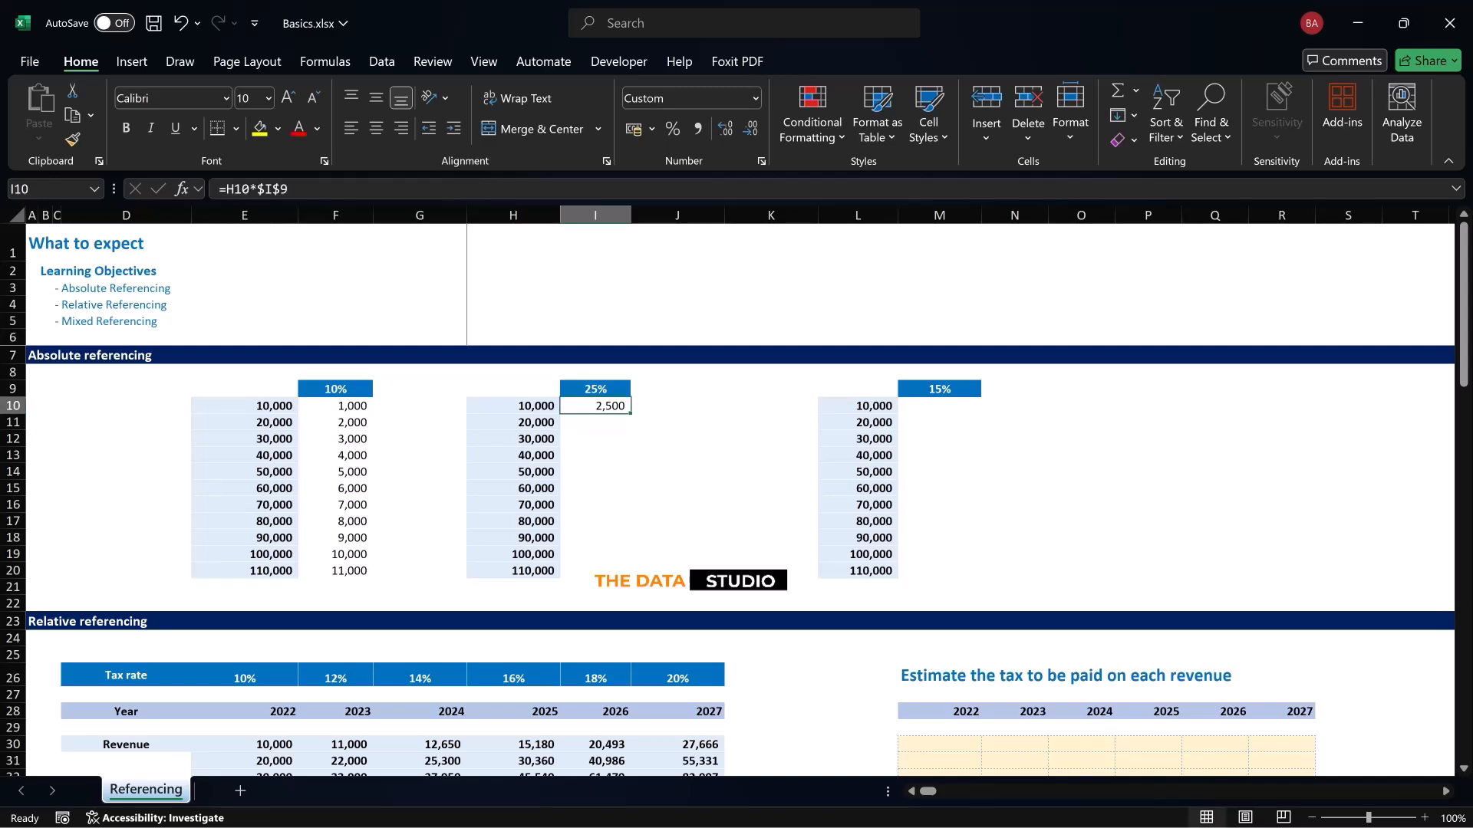
left_click_drag(630, 413, 614, 576)
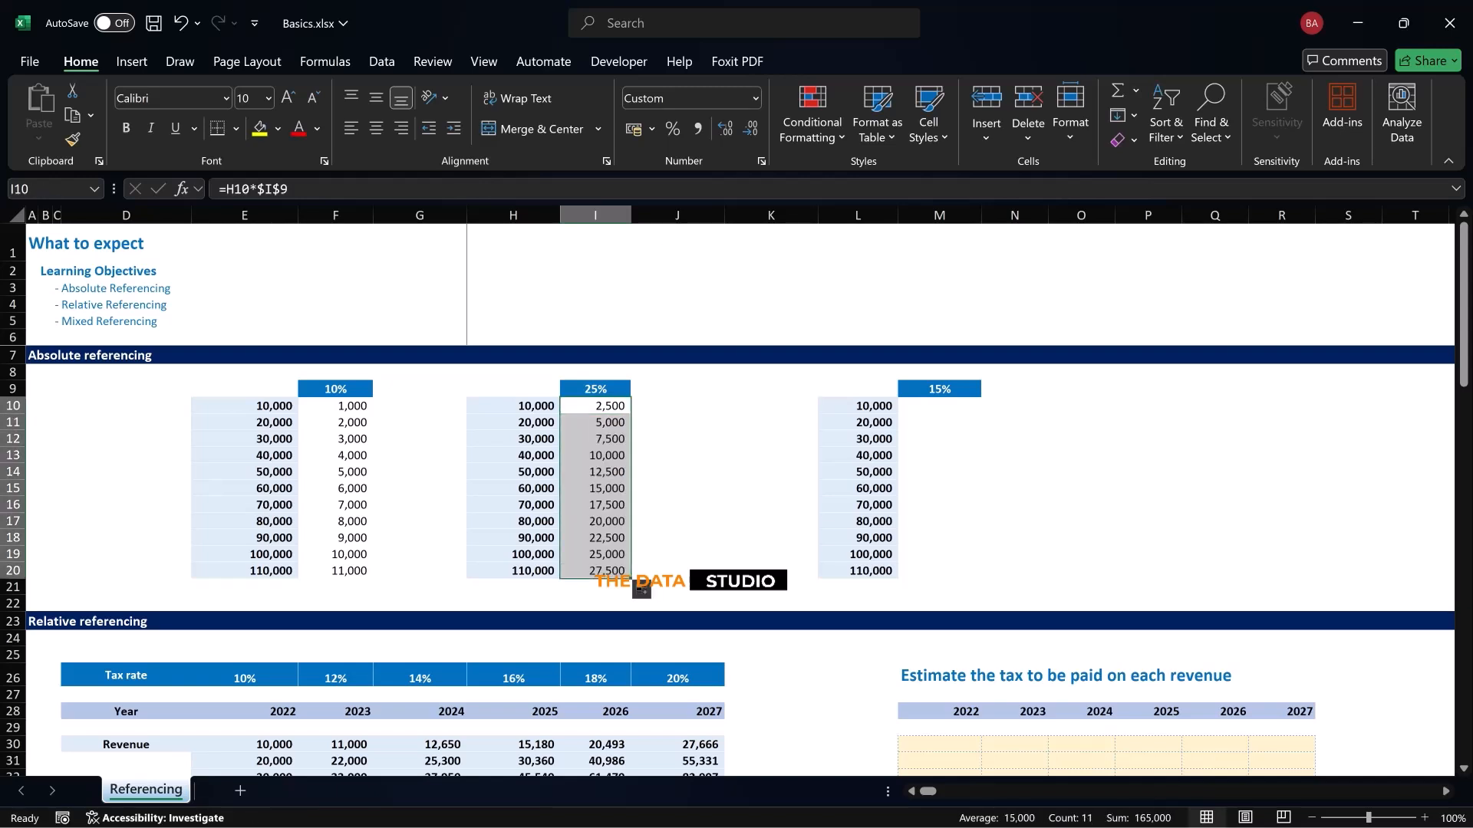
Enter =L10*$M$9 in M10 with the rate locked as an absolute reference, and fill it down through M20
left_click(939, 405)
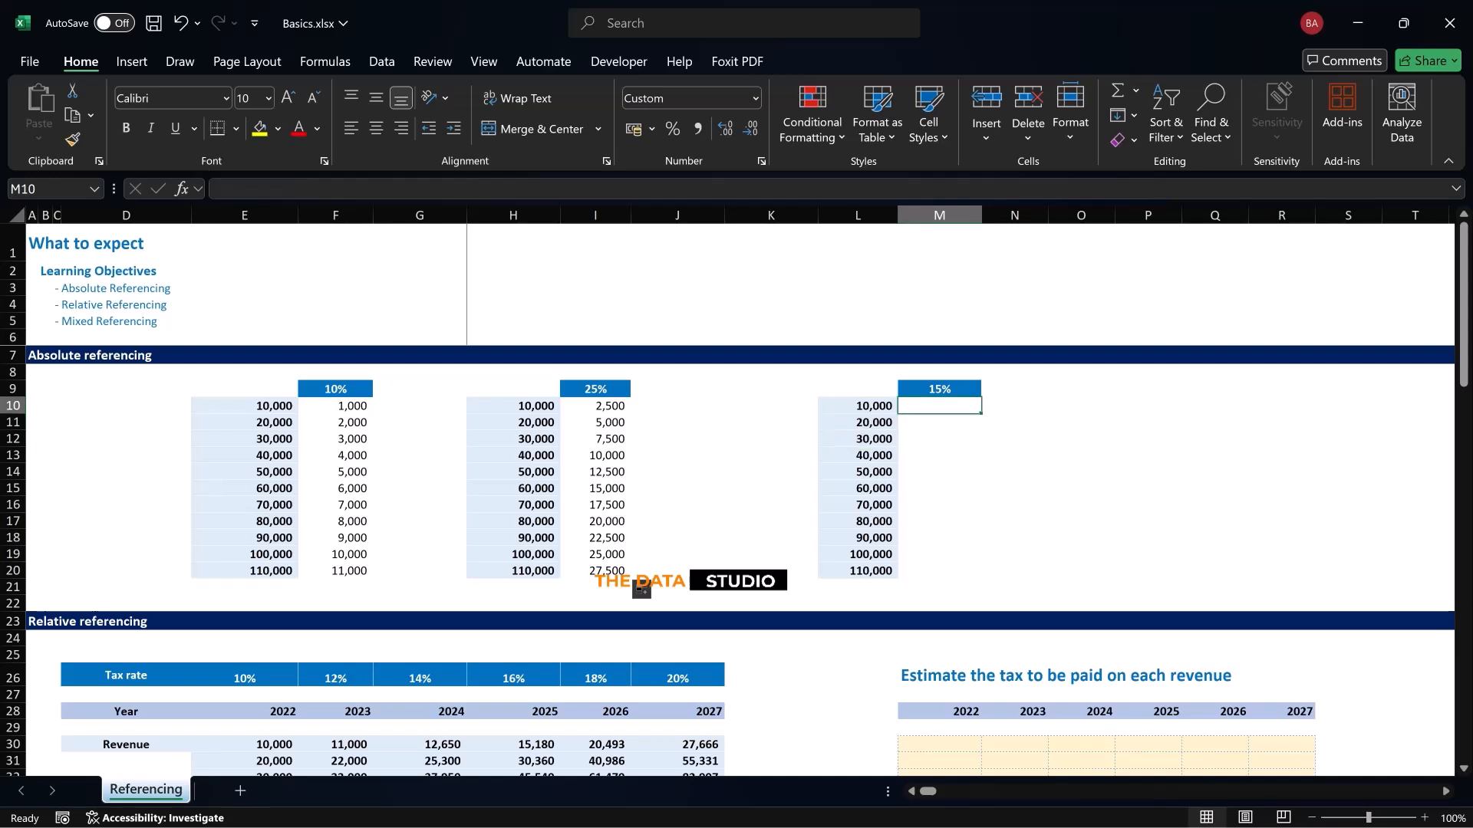
type("=")
key("Left")
type("*")
key("Up")
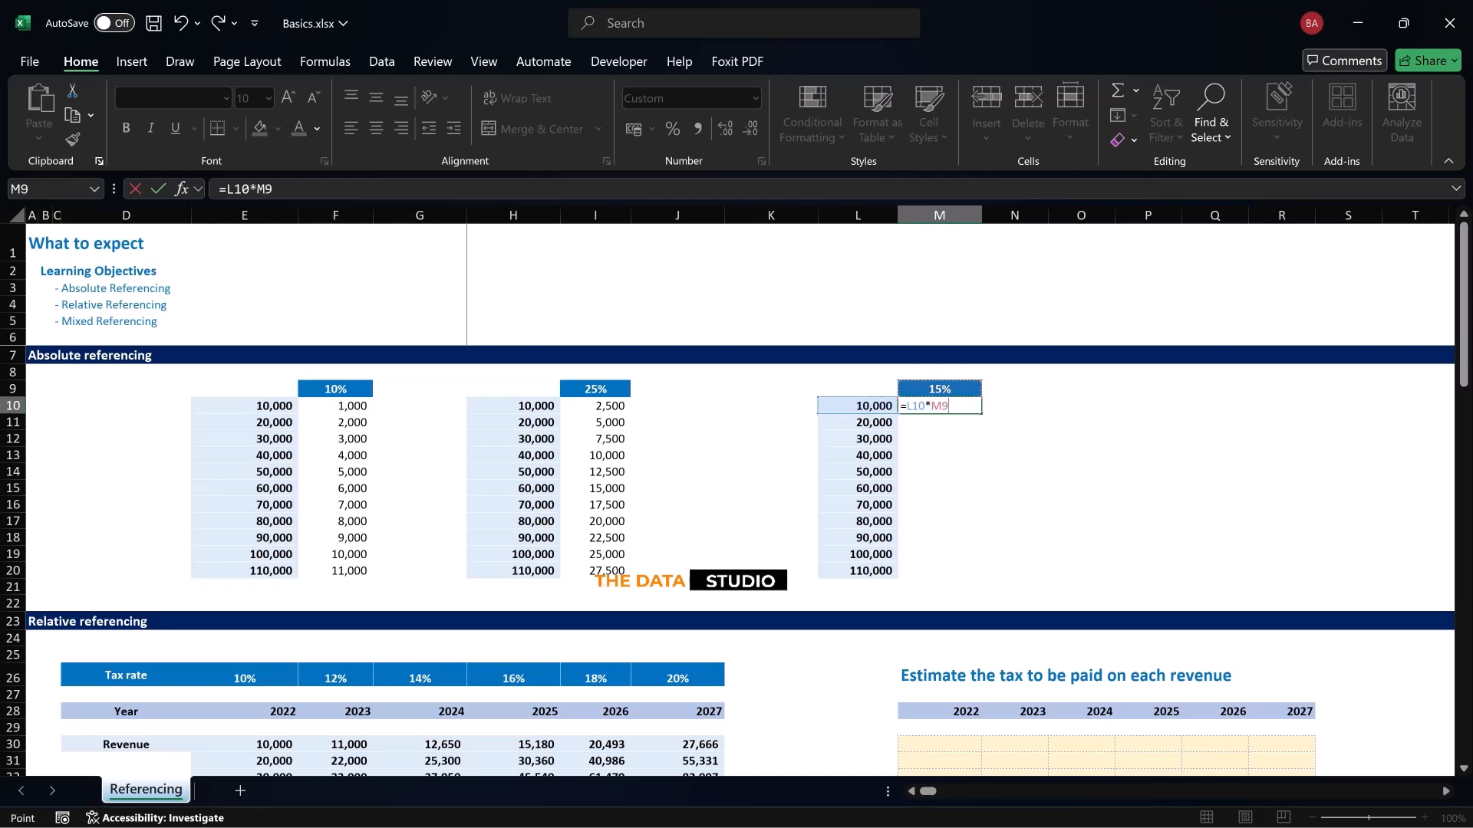
key("F4")
key("ctrl+Return")
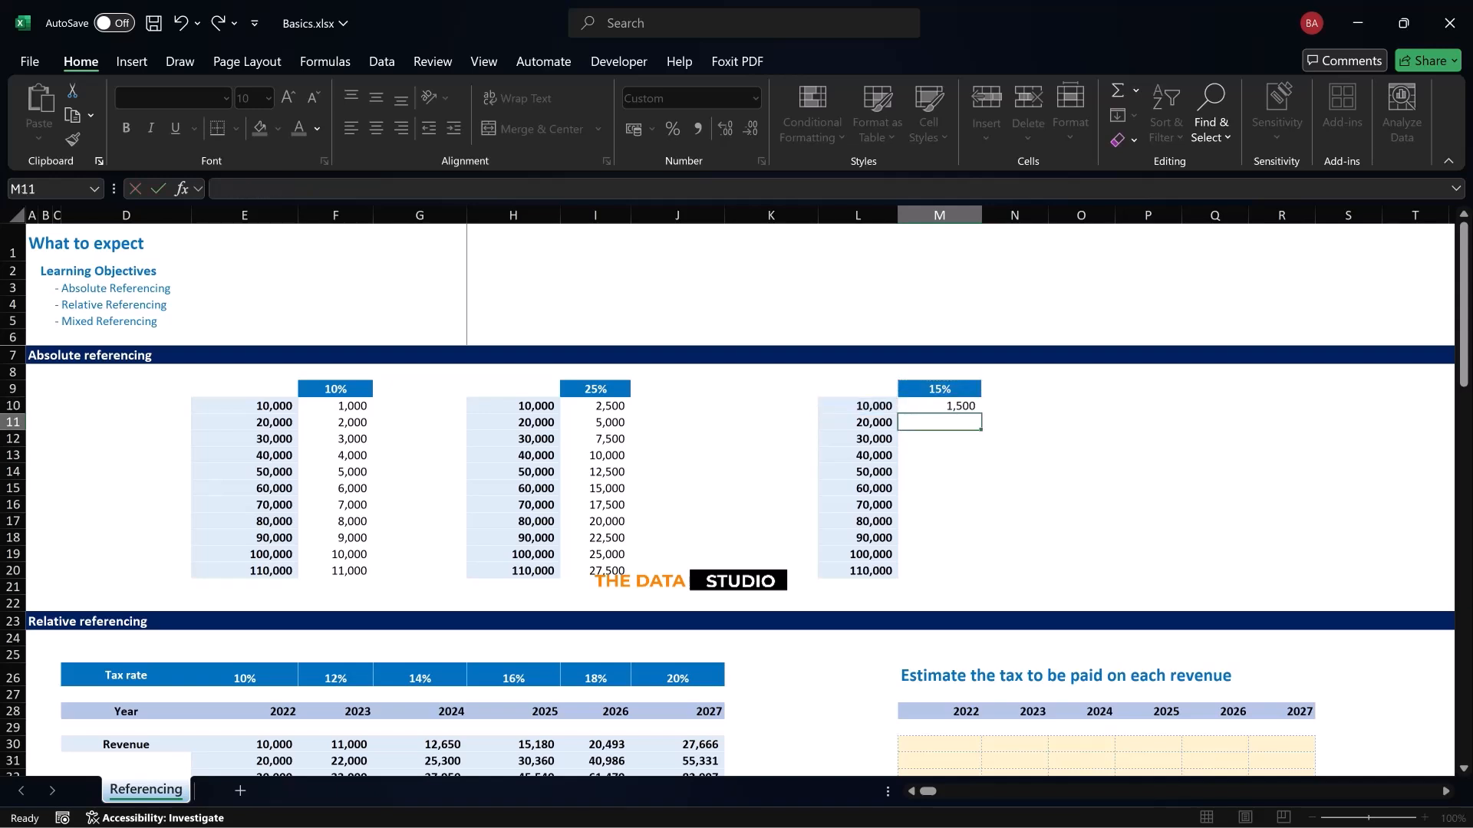
key("shift+Down")
key("shift+Down")
key("shift+Down")
key("shift+Down")
key("shift+Down")
key("shift+Down")
key("shift+Down")
key("shift+Down")
key("shift+Down")
key("shift+Down")
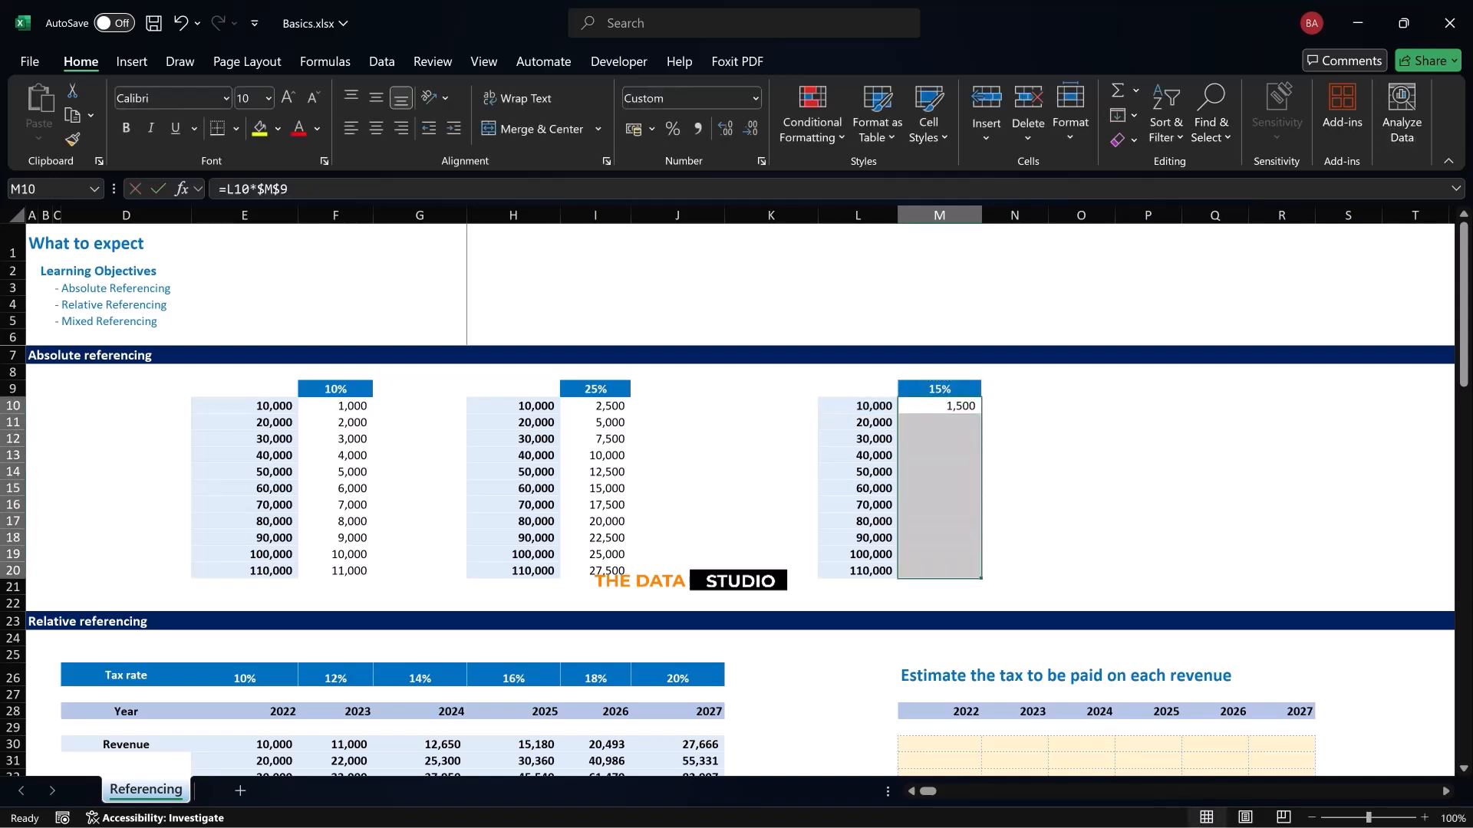
key("ctrl+d")
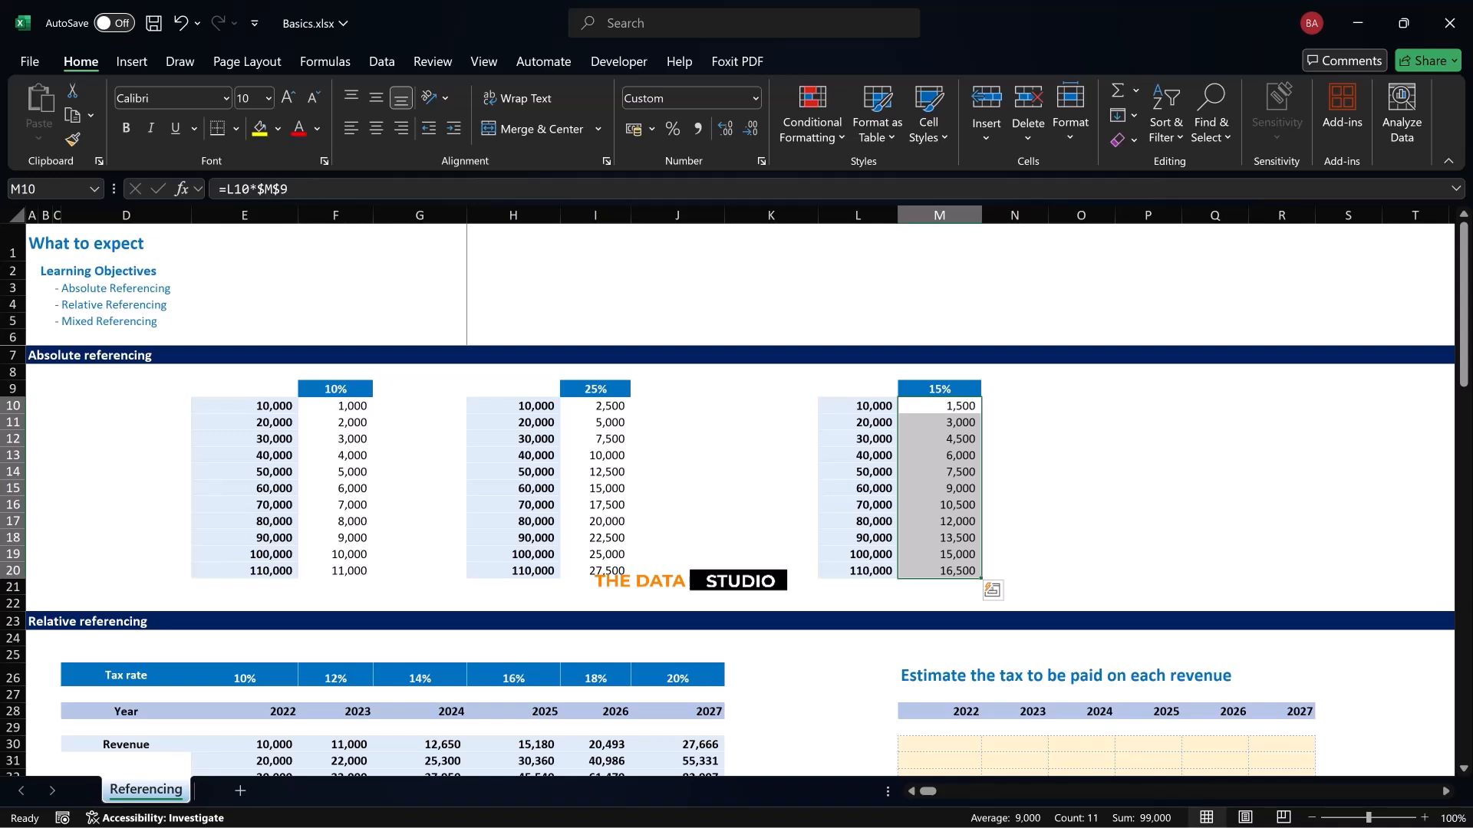
left_click(771, 522)
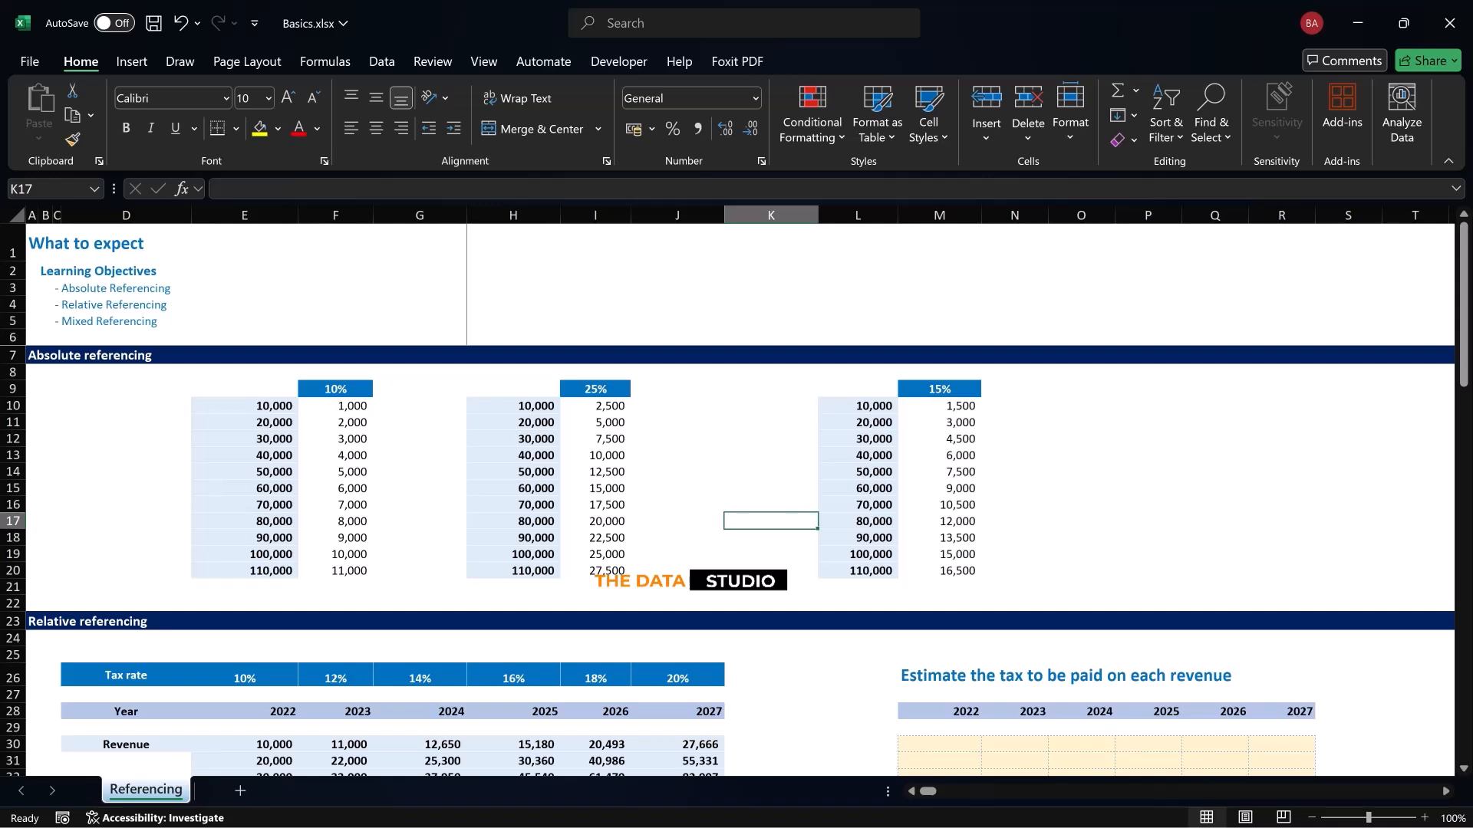
Check the rate in F9, the amounts in E10:E20 and the copied formula in F13
left_click(335, 389)
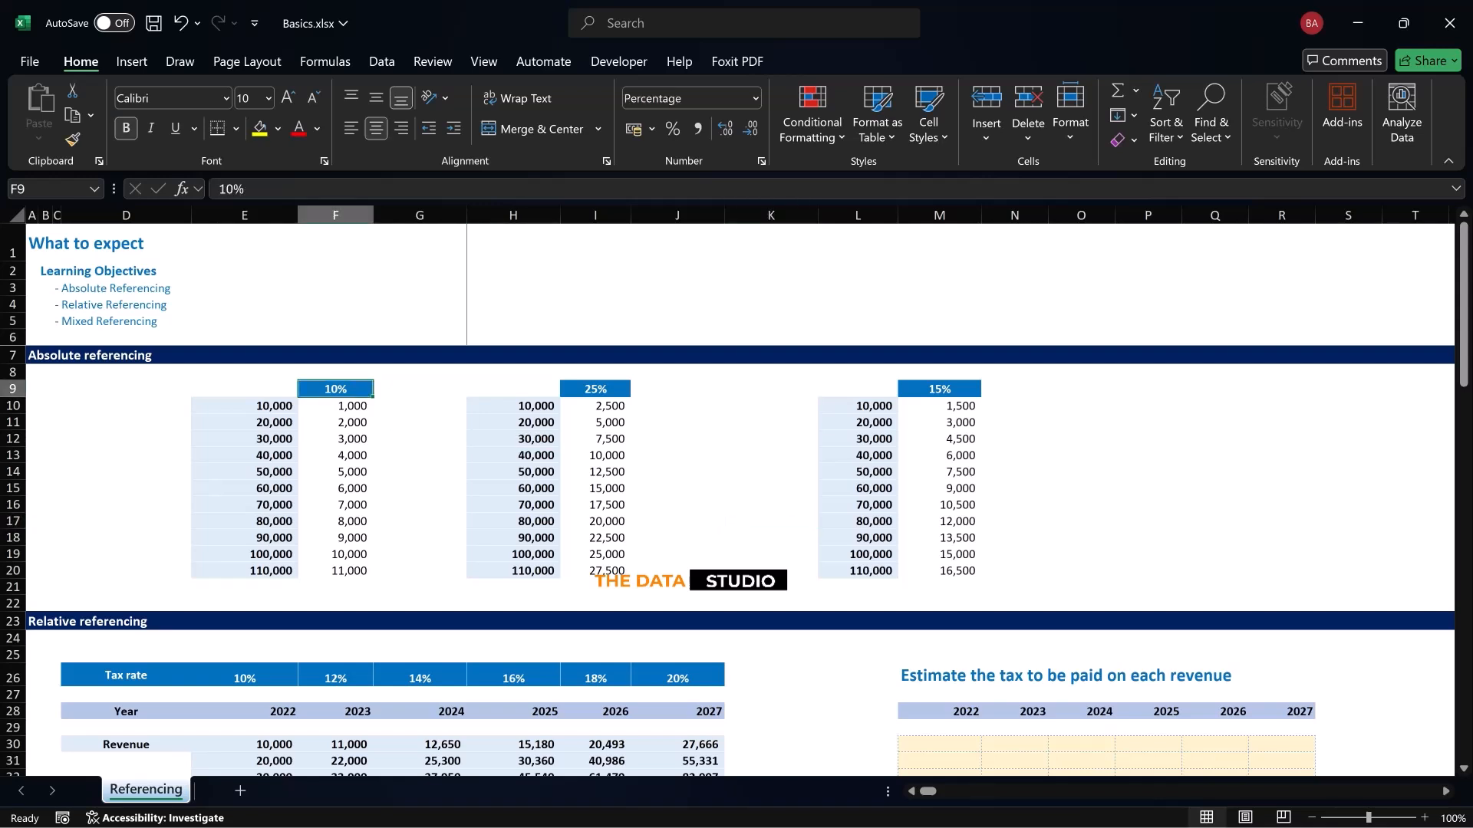
left_click_drag(261, 406, 261, 571)
left_click(335, 456)
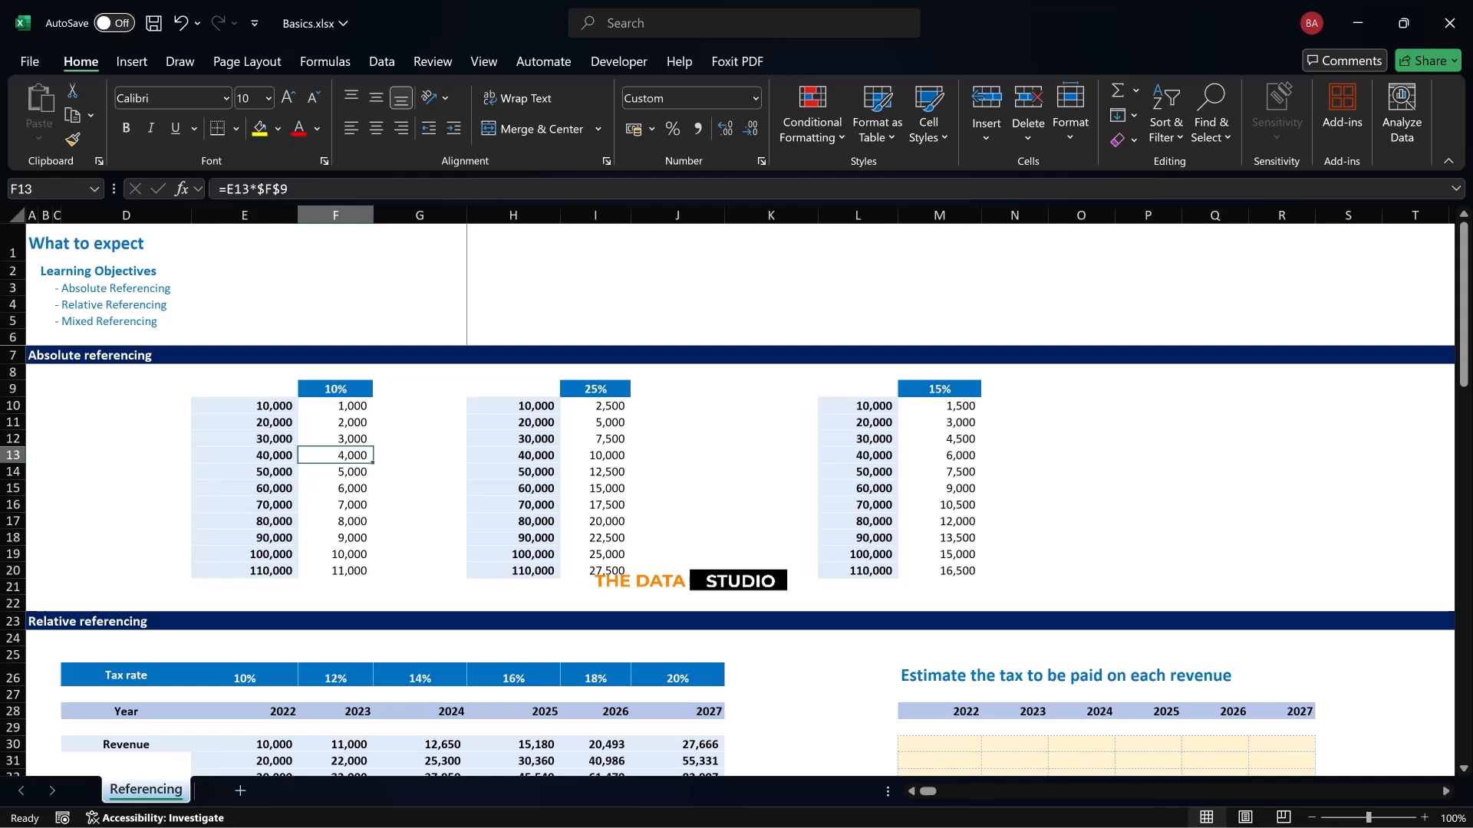
Test the absolute reference by setting the rate in F9 to 30% and 19%, and set it back to 10%
left_click(335, 389)
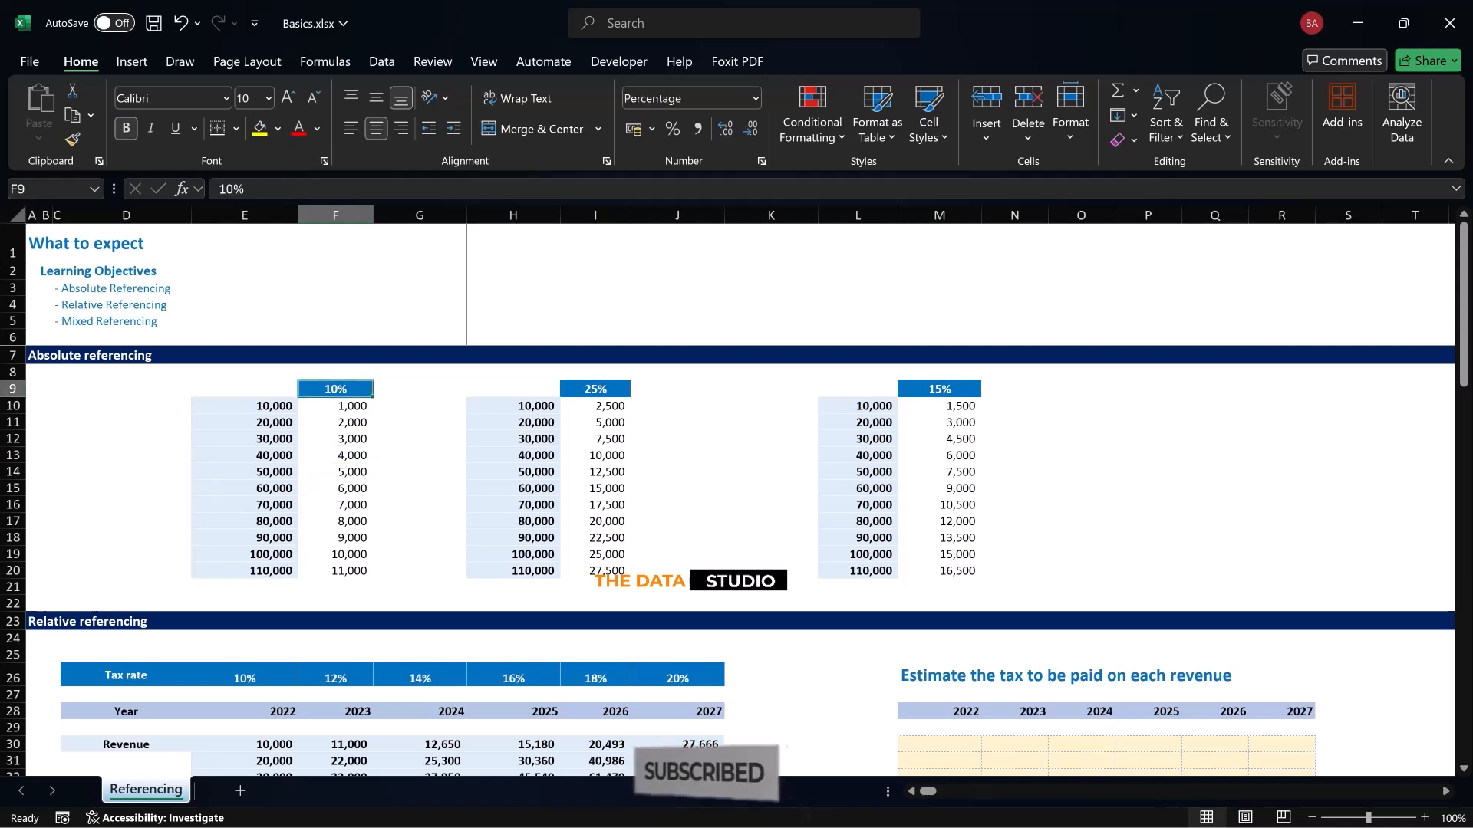
type("30%")
key("Return")
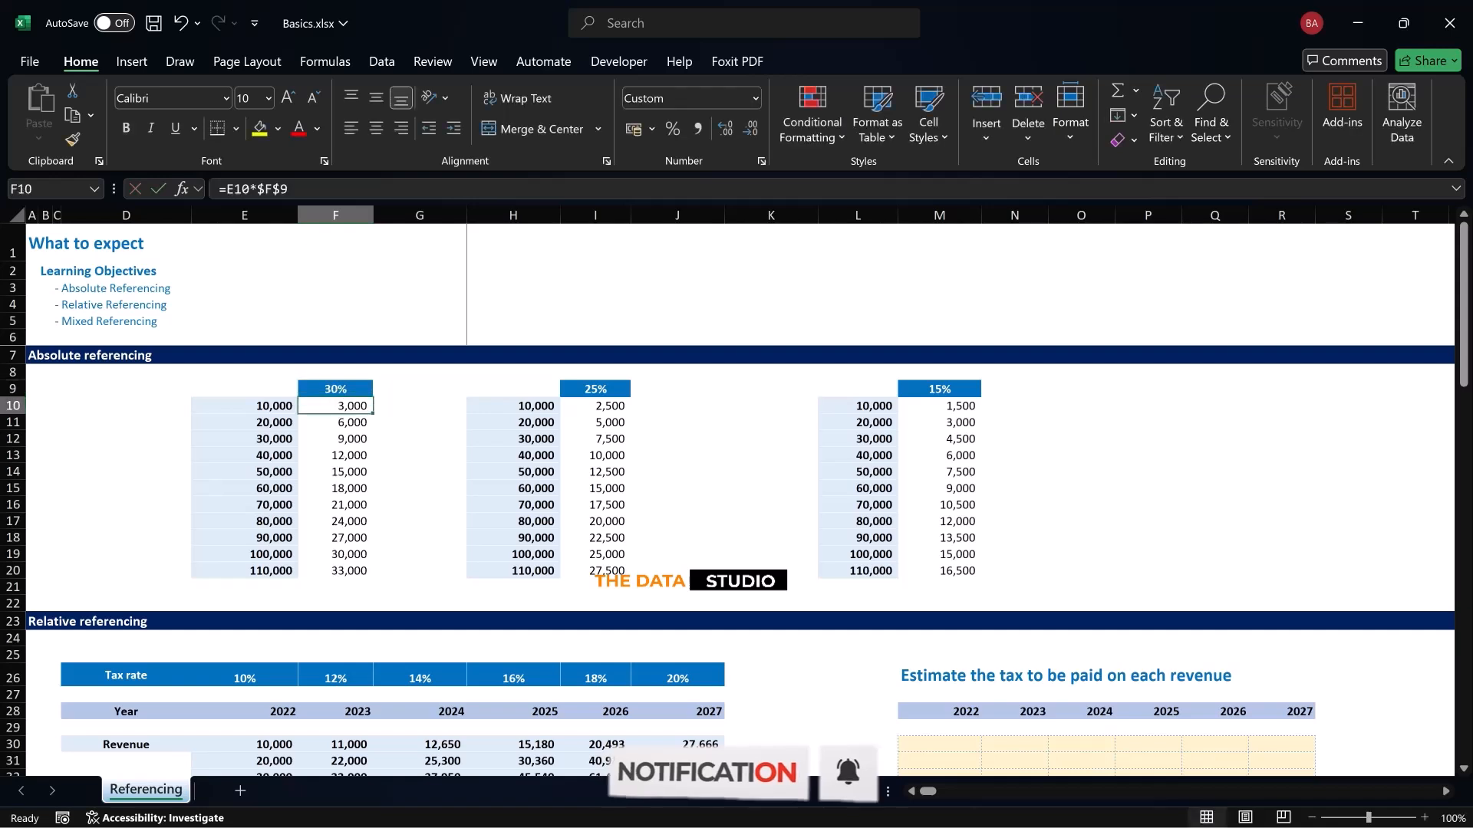
key("Up")
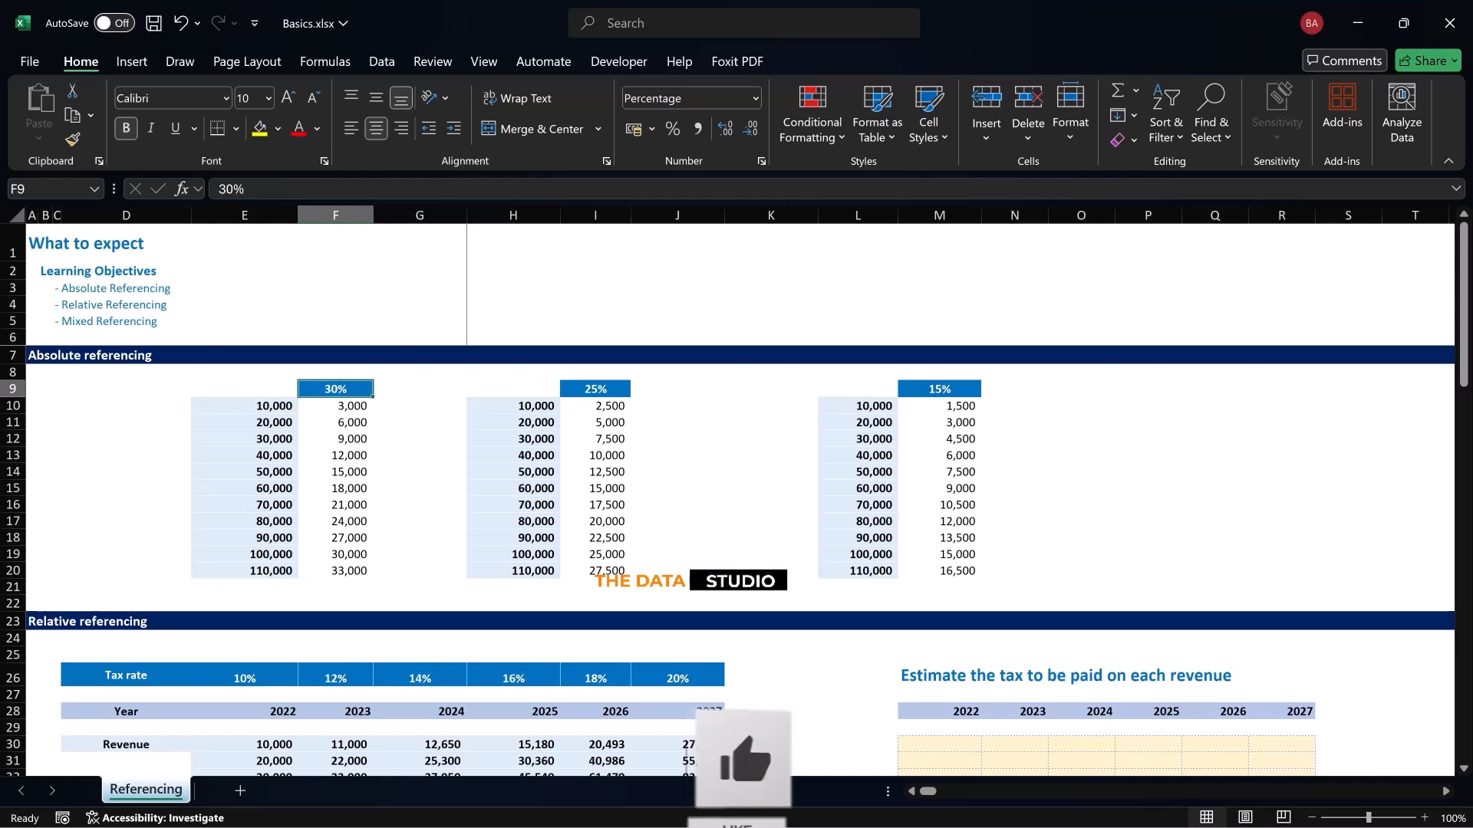
type("19")
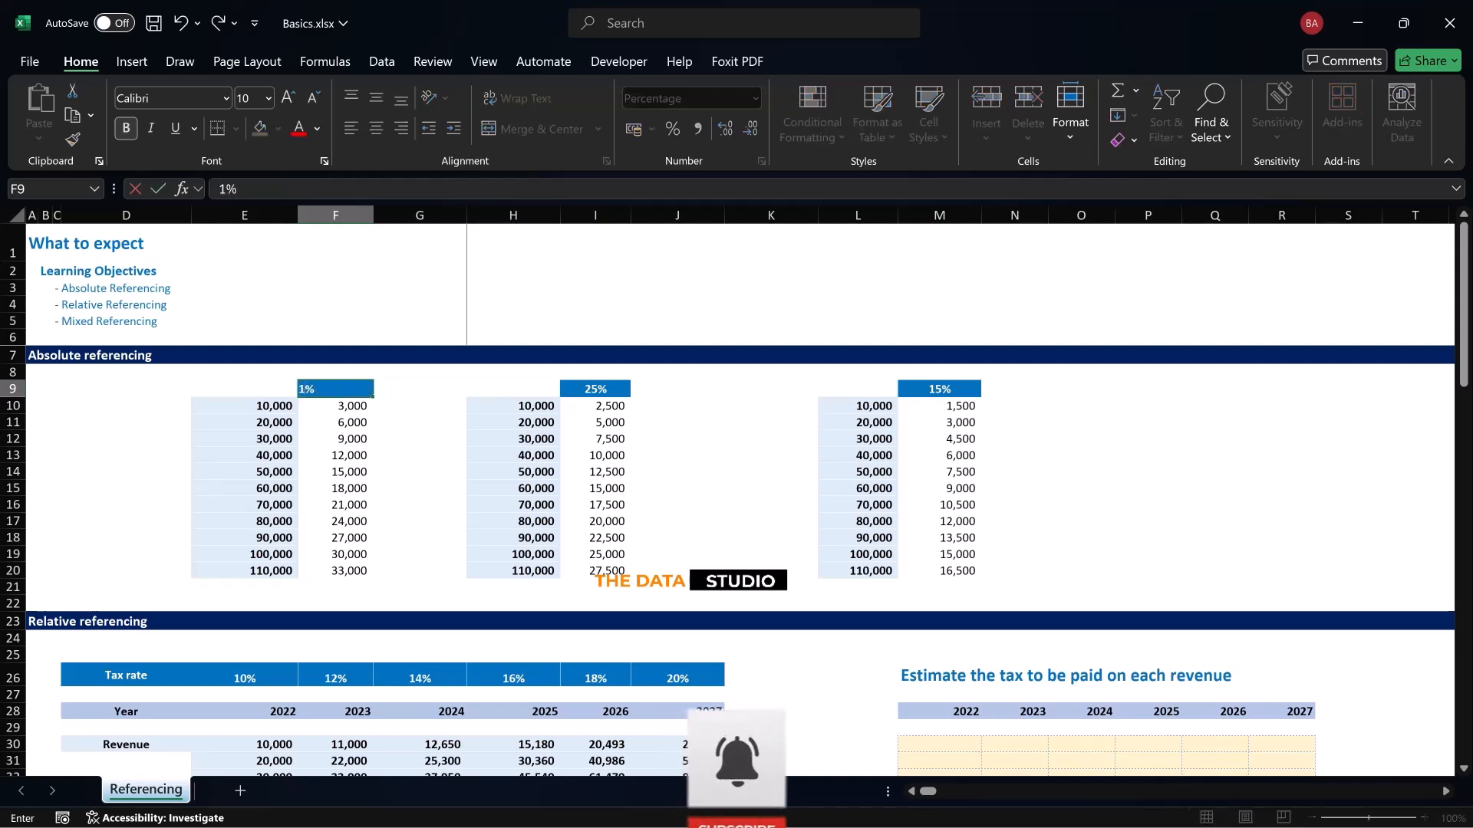
key("Return")
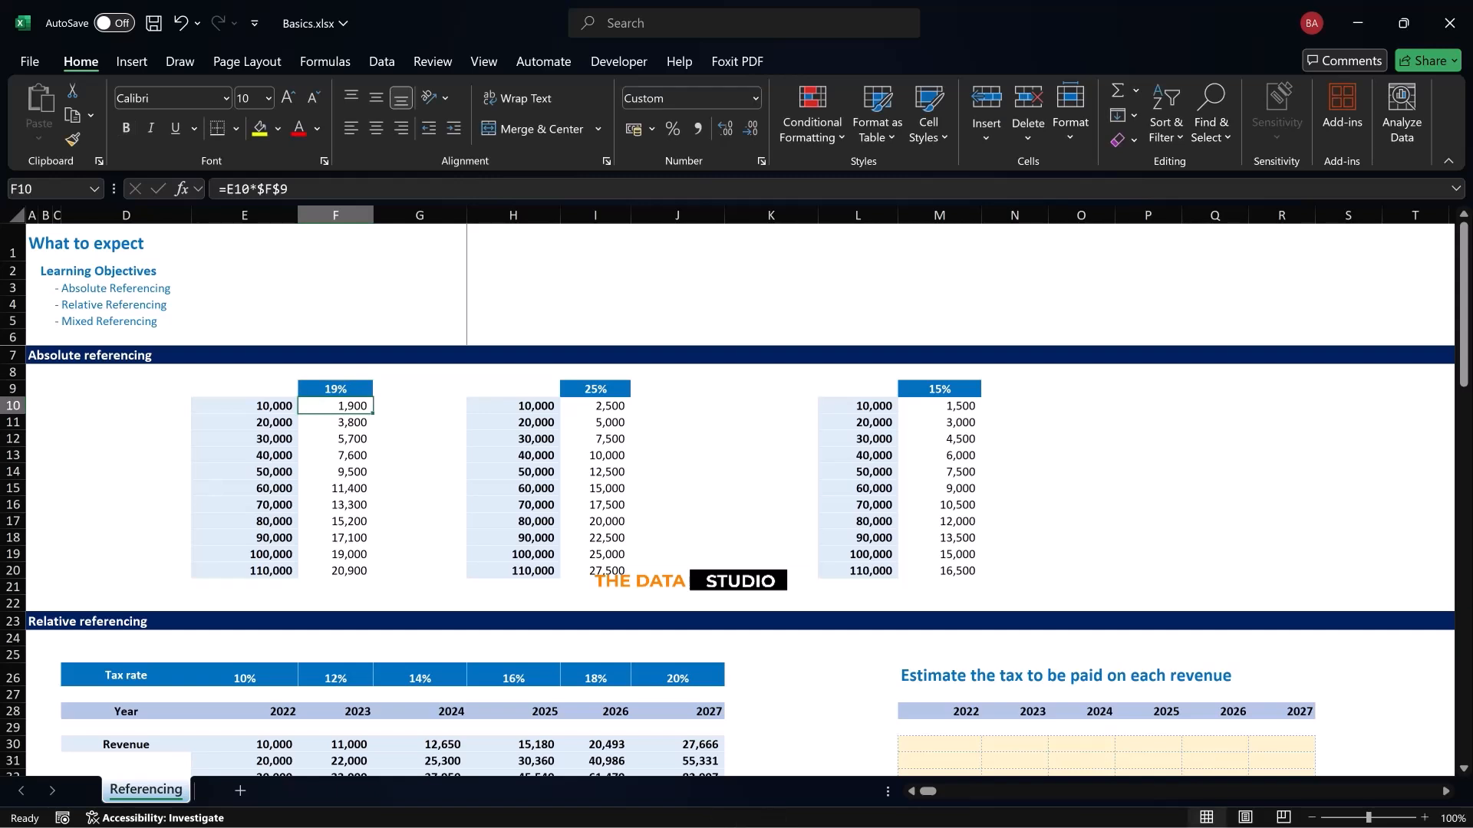
key("Up")
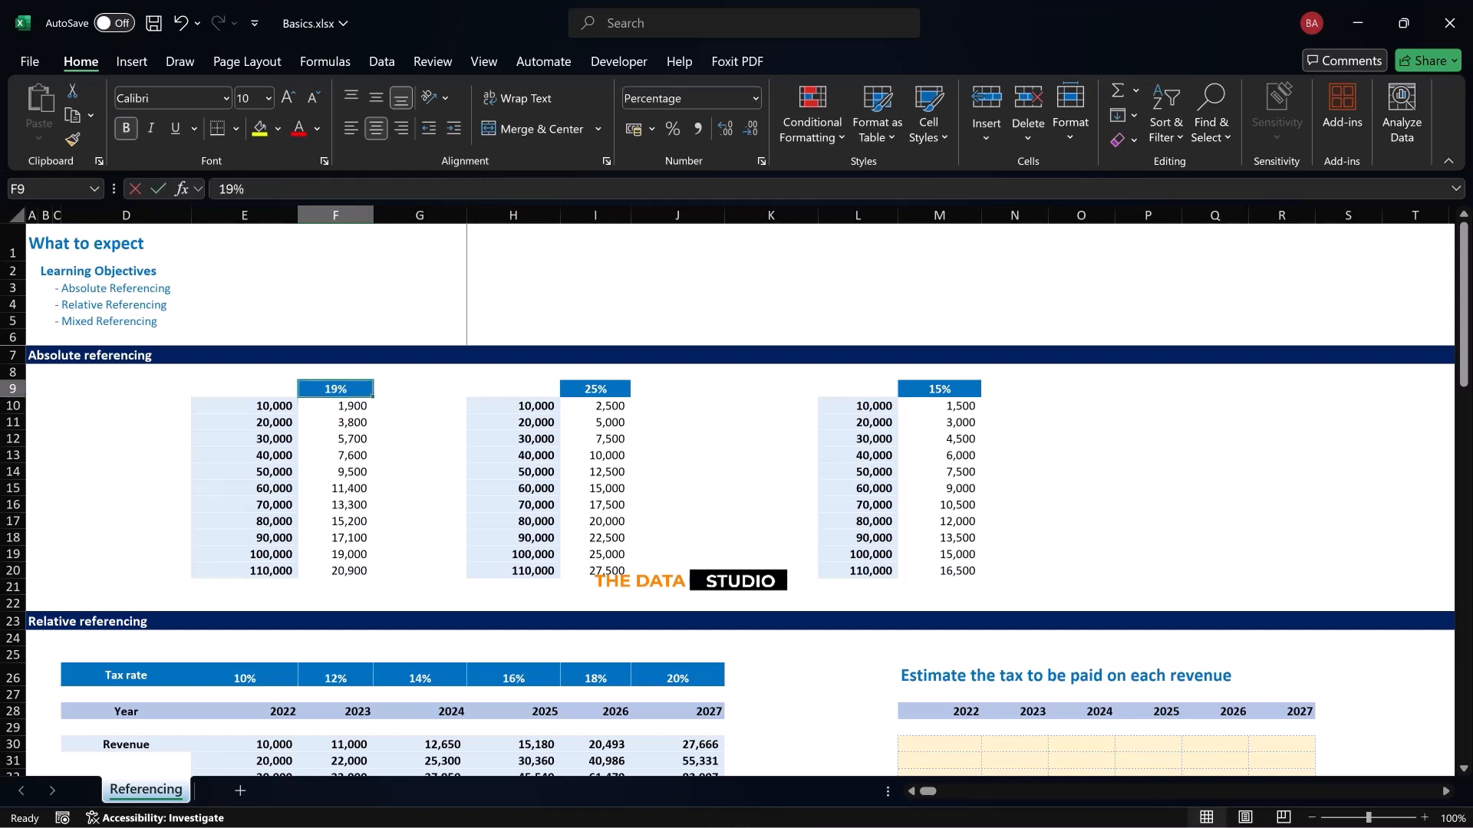
type("10")
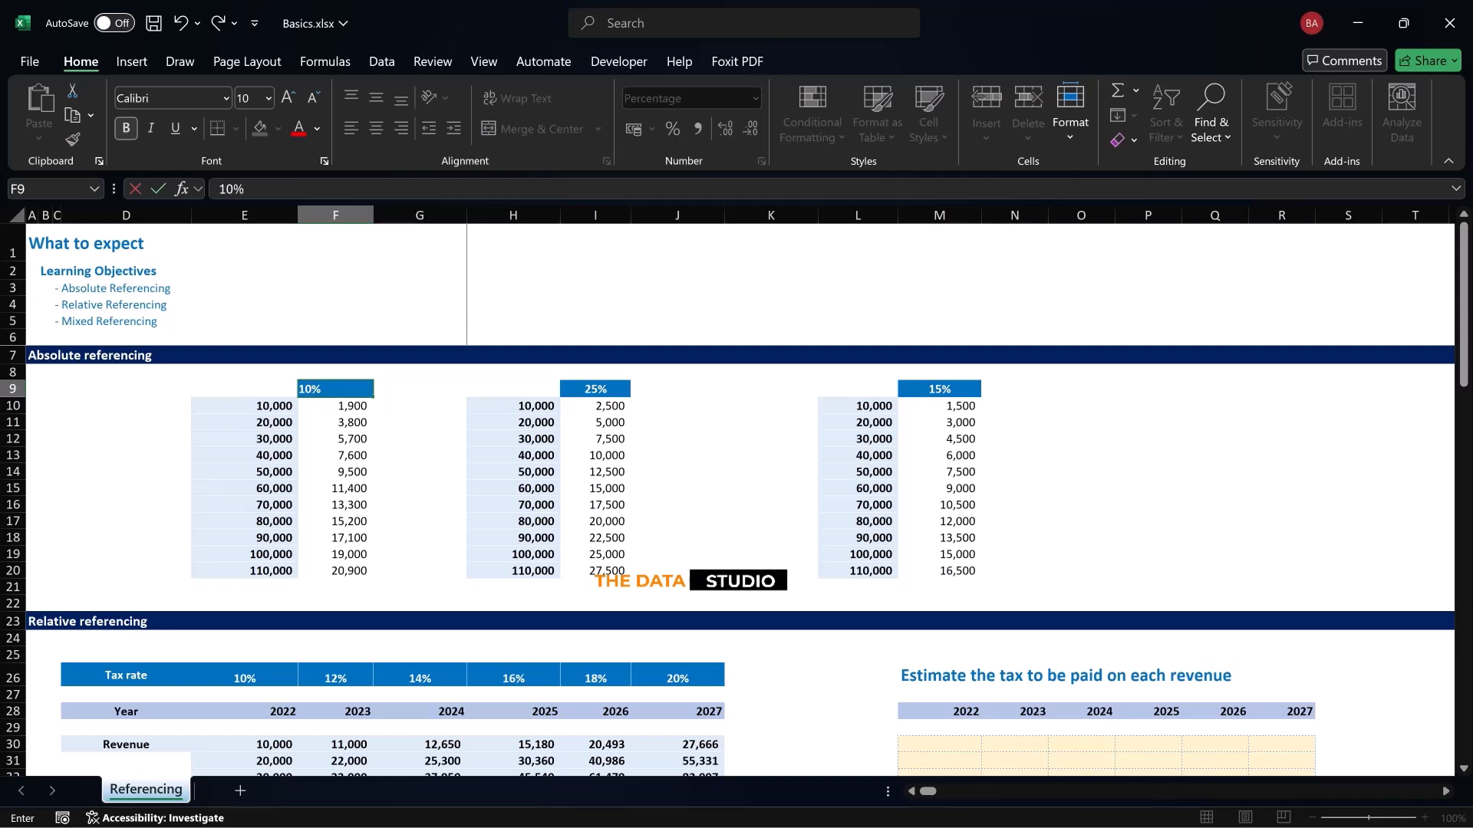
key("Return")
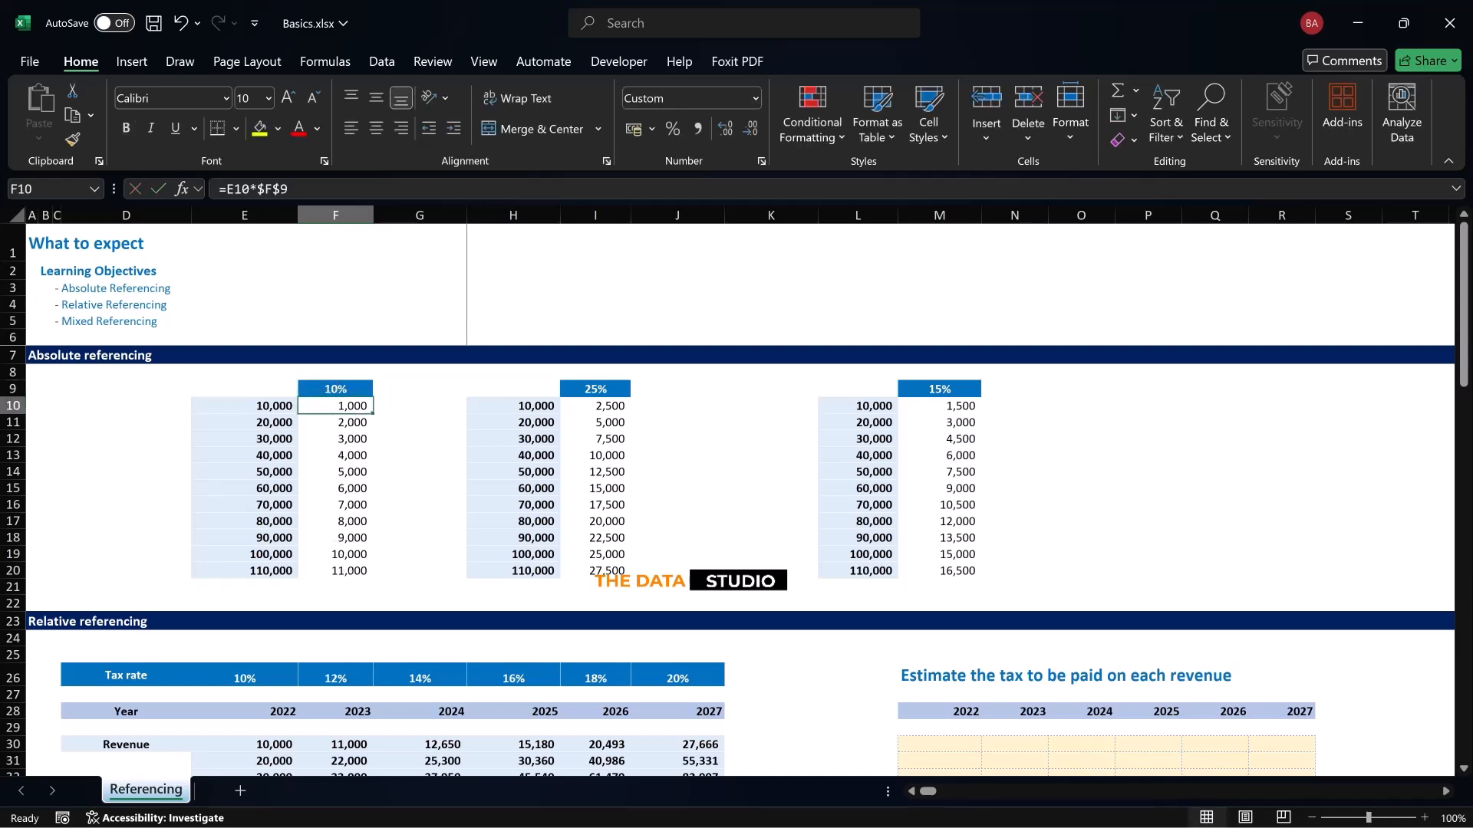
Examine the revenue figures in E30:J40 of the Relative referencing section
scroll(737, 499, "down", 6)
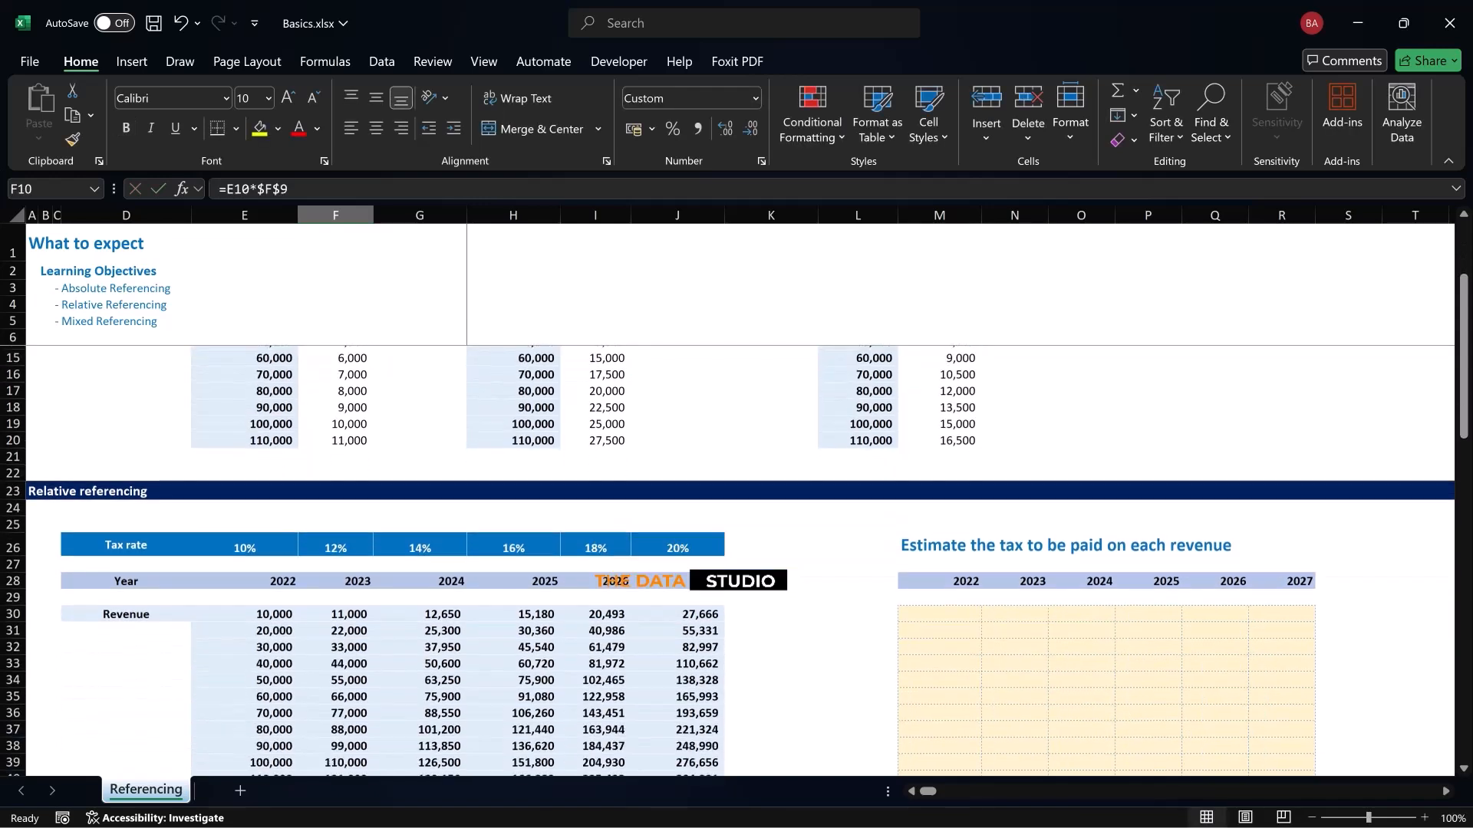
scroll(736, 498, "up", 2)
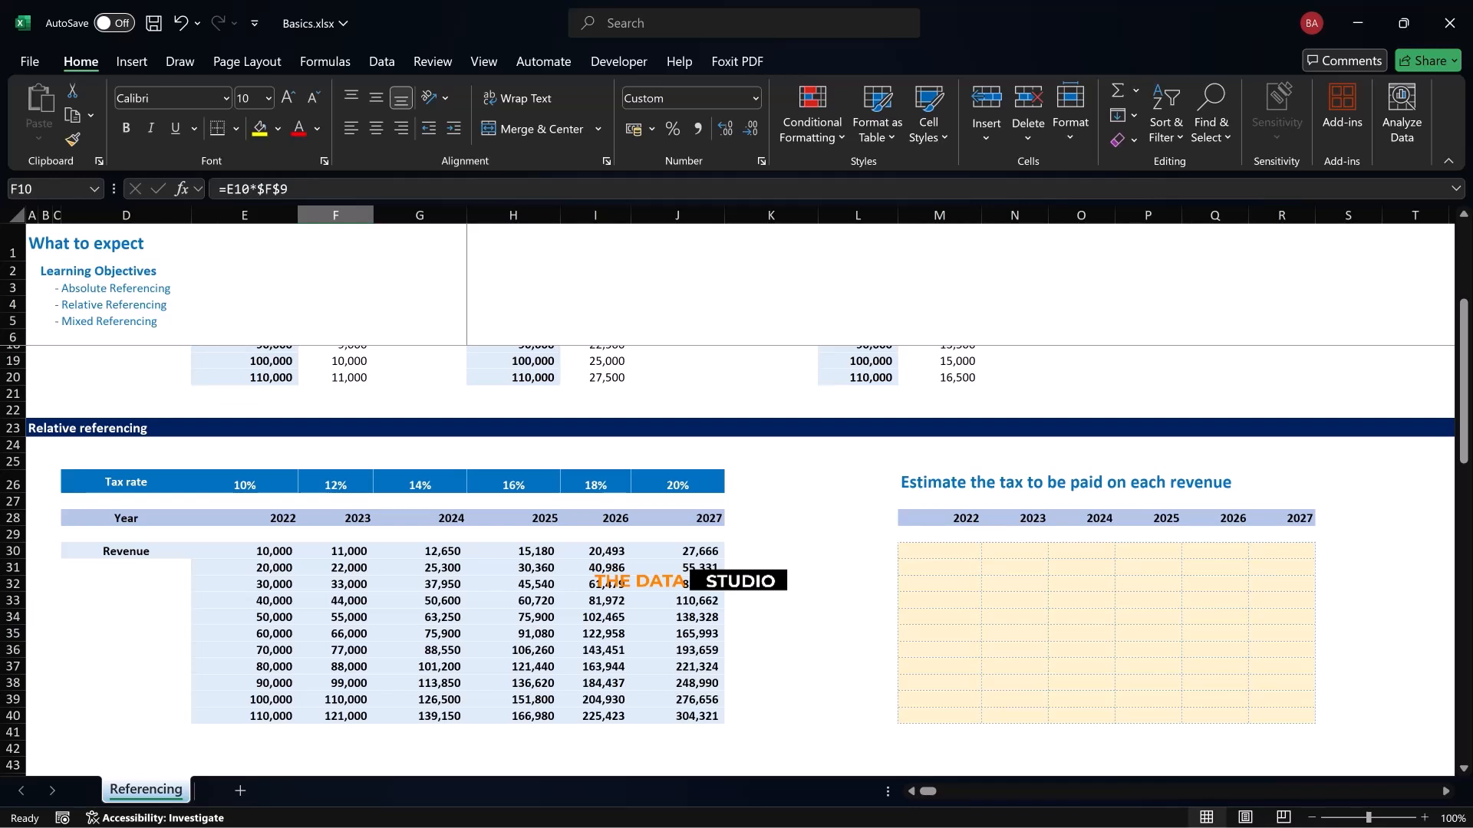
left_click_drag(244, 551, 244, 716)
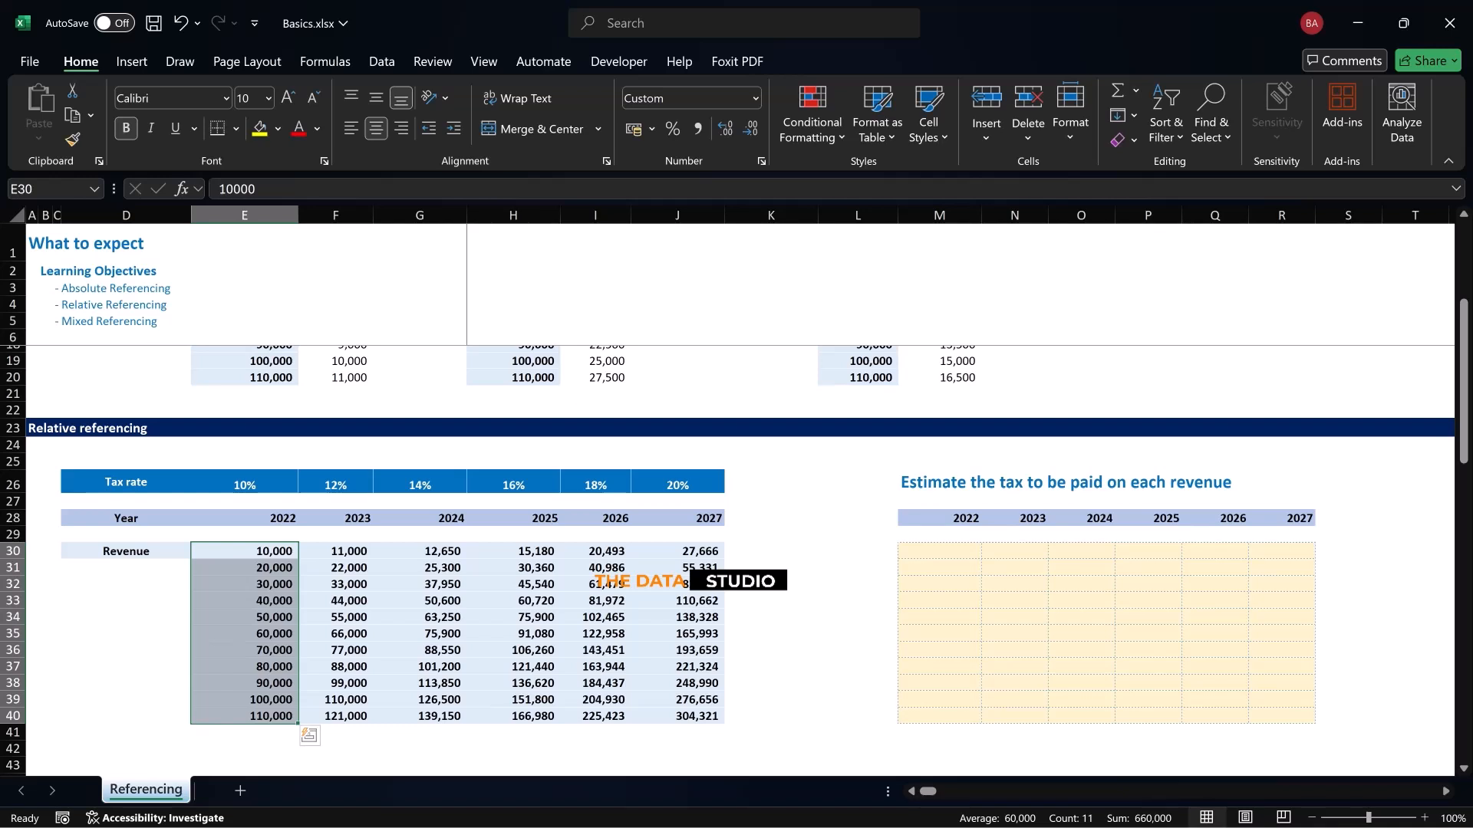
left_click(244, 551)
left_click_drag(244, 551, 244, 717)
left_click(243, 552)
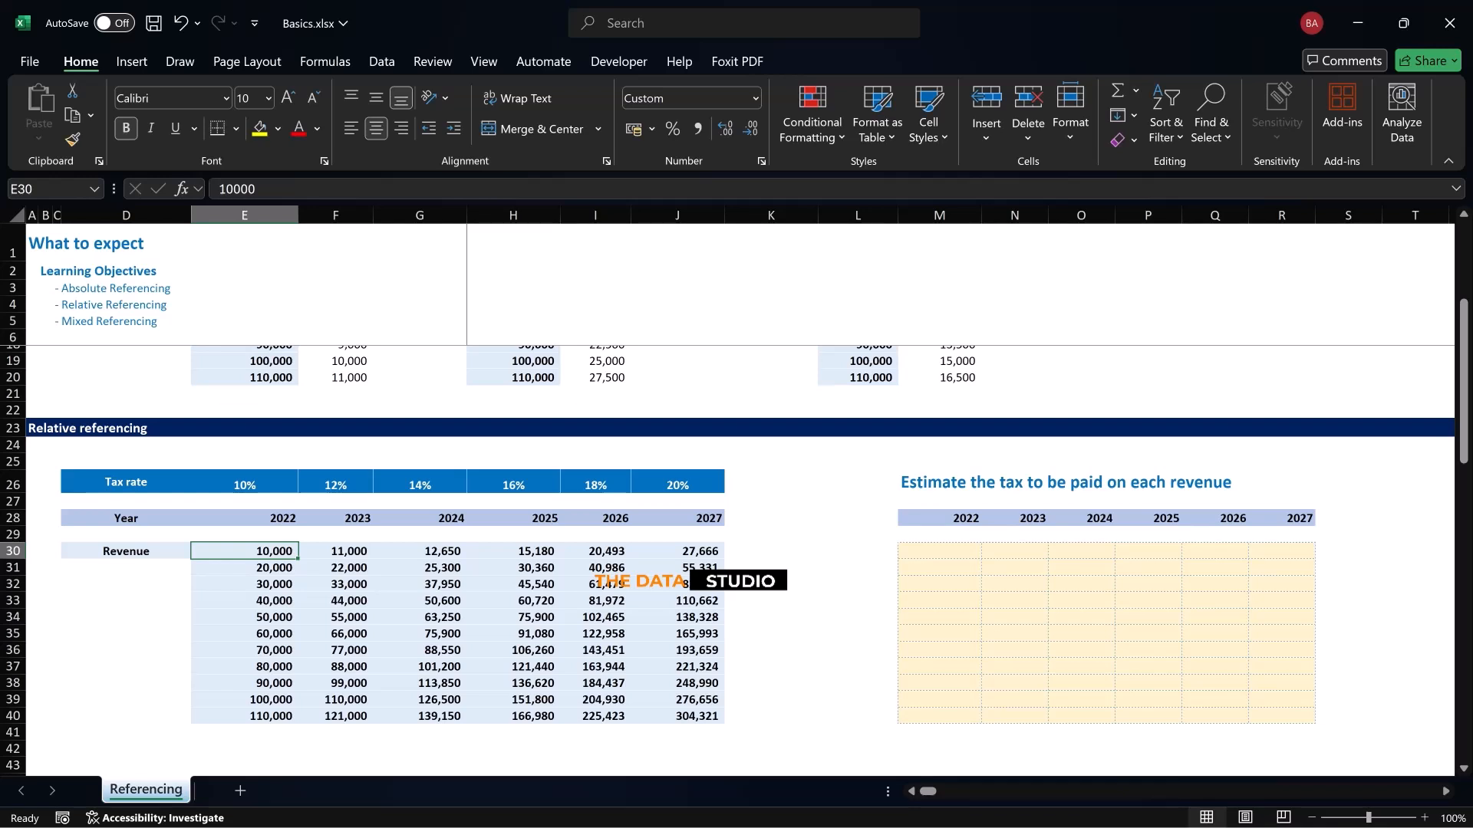
left_click_drag(244, 551, 690, 716)
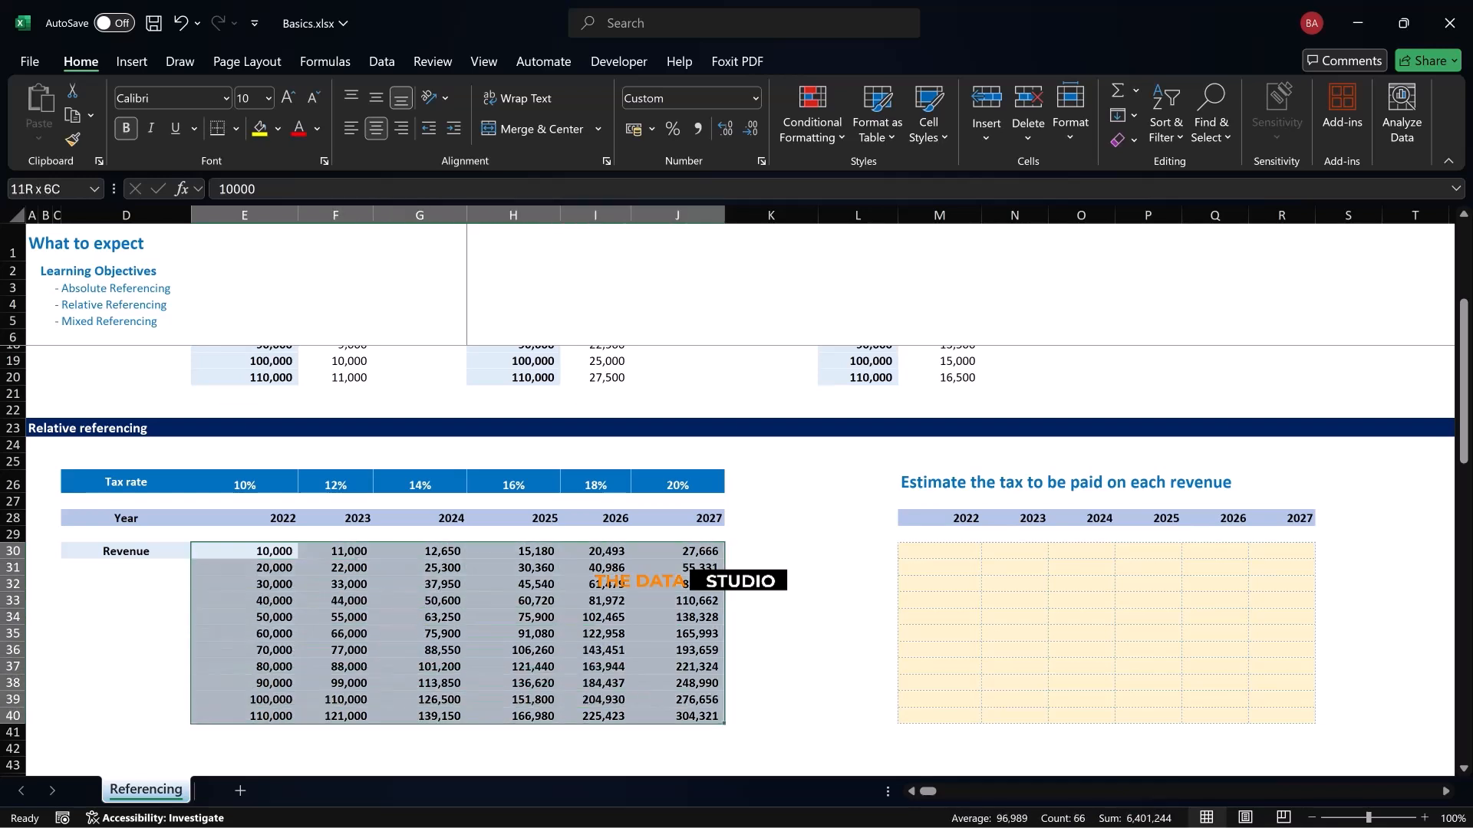
left_click(595, 666)
Examine the tax rate of each year in E26:J26
left_click(243, 483)
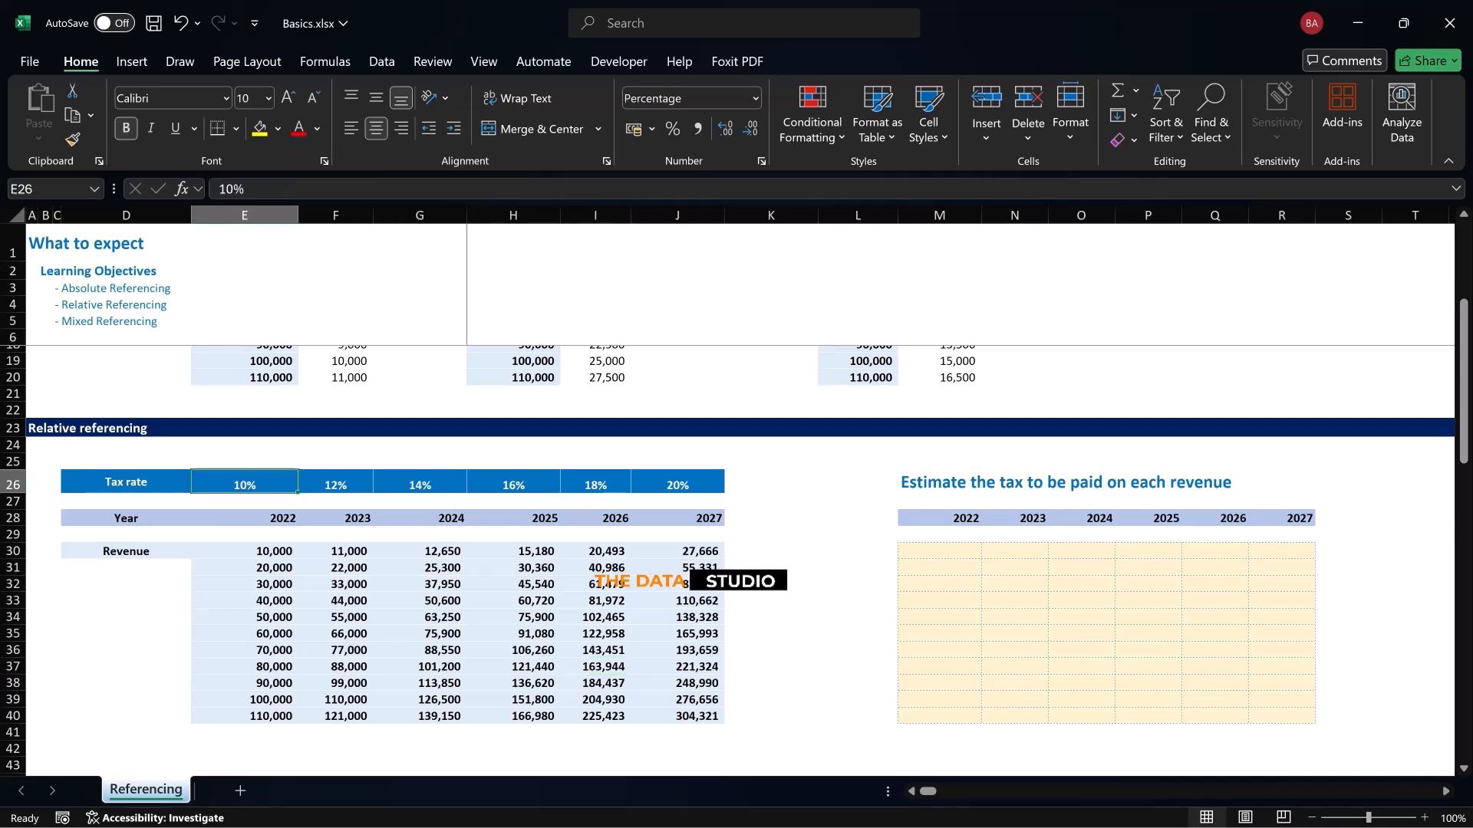
left_click(335, 483)
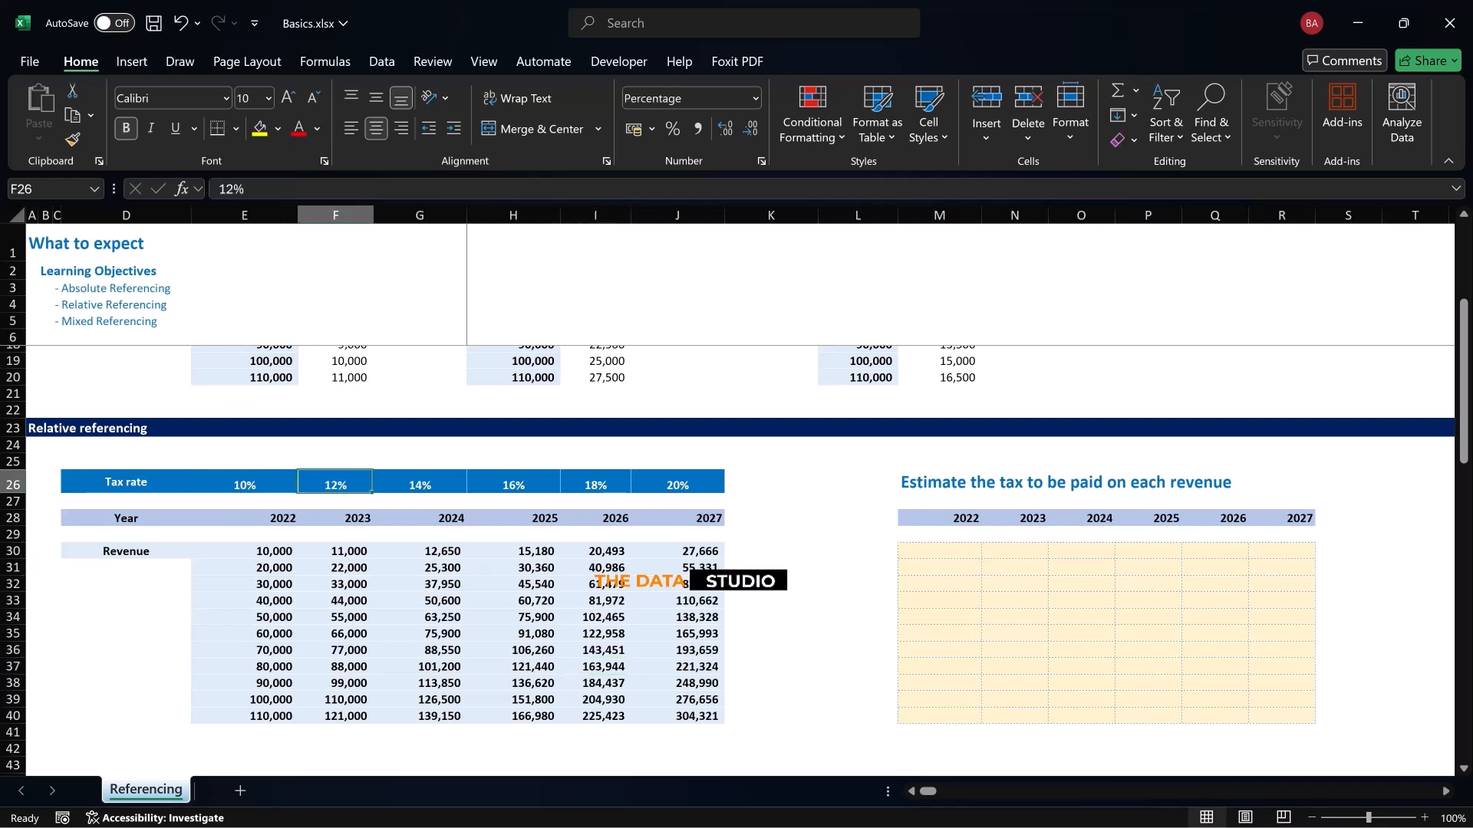
left_click(244, 482)
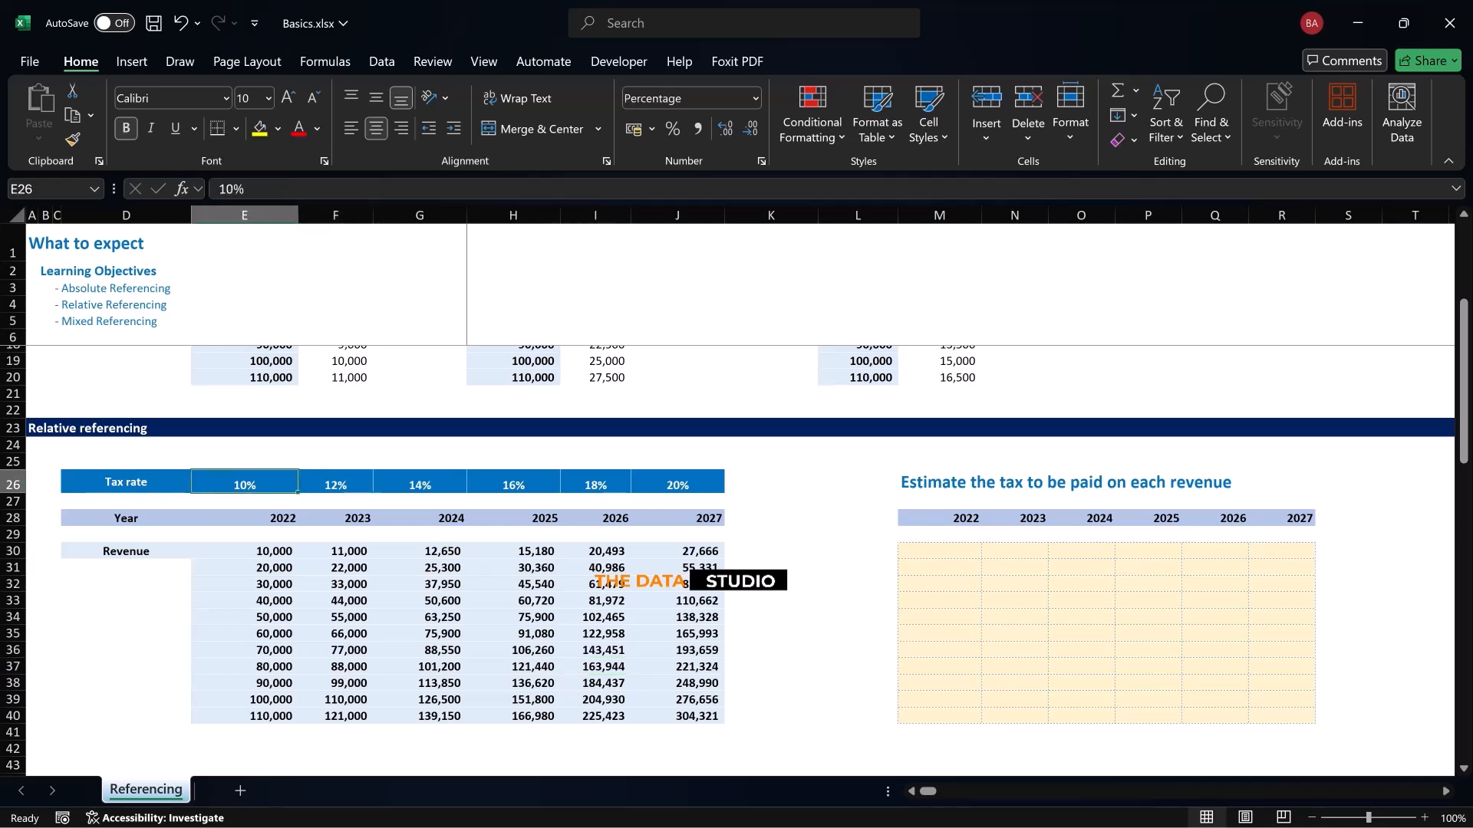
left_click(335, 483)
left_click(244, 482)
left_click(335, 483)
left_click(419, 483)
left_click(513, 482)
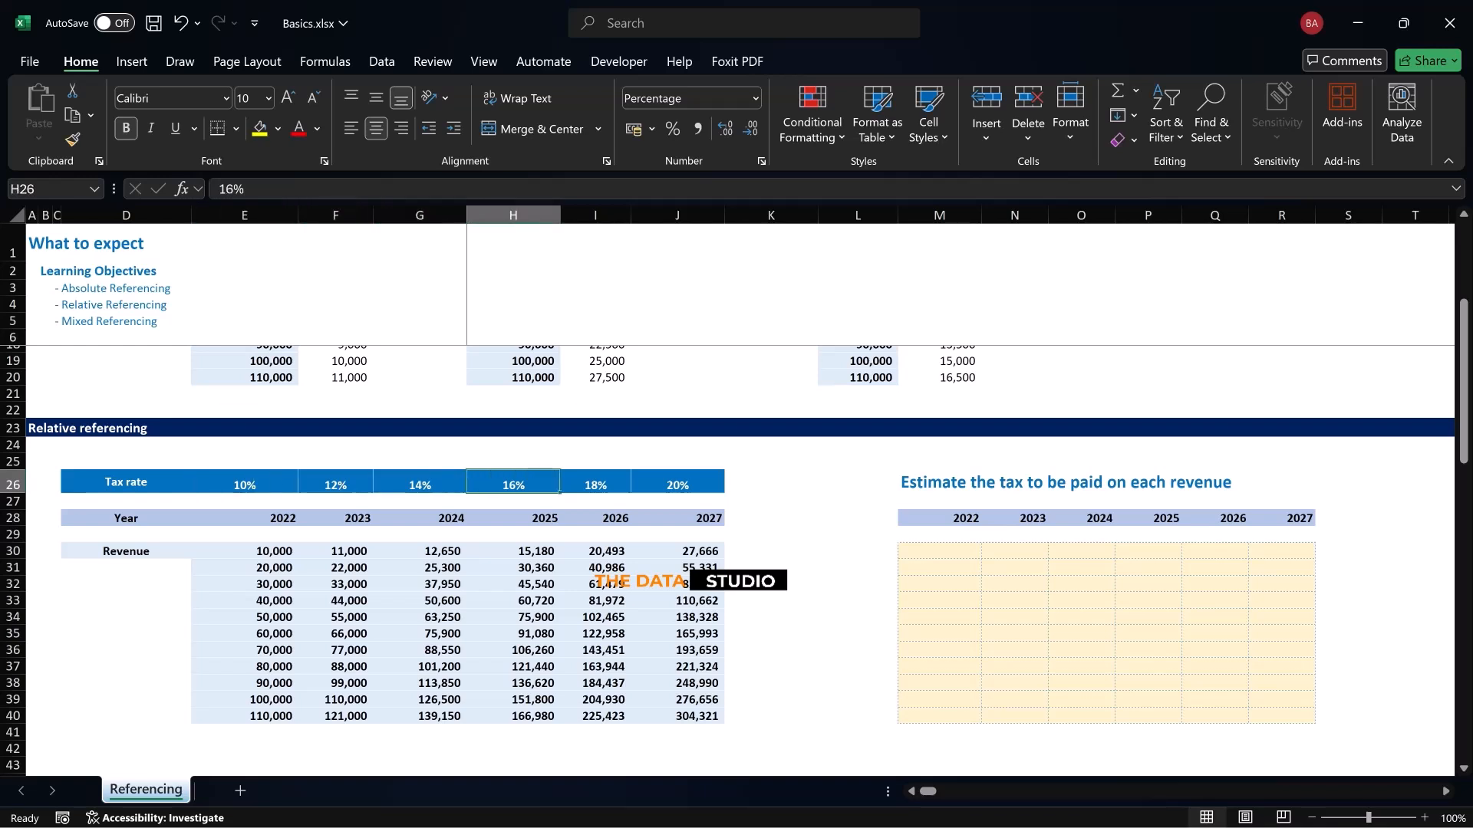
left_click(595, 483)
left_click(677, 482)
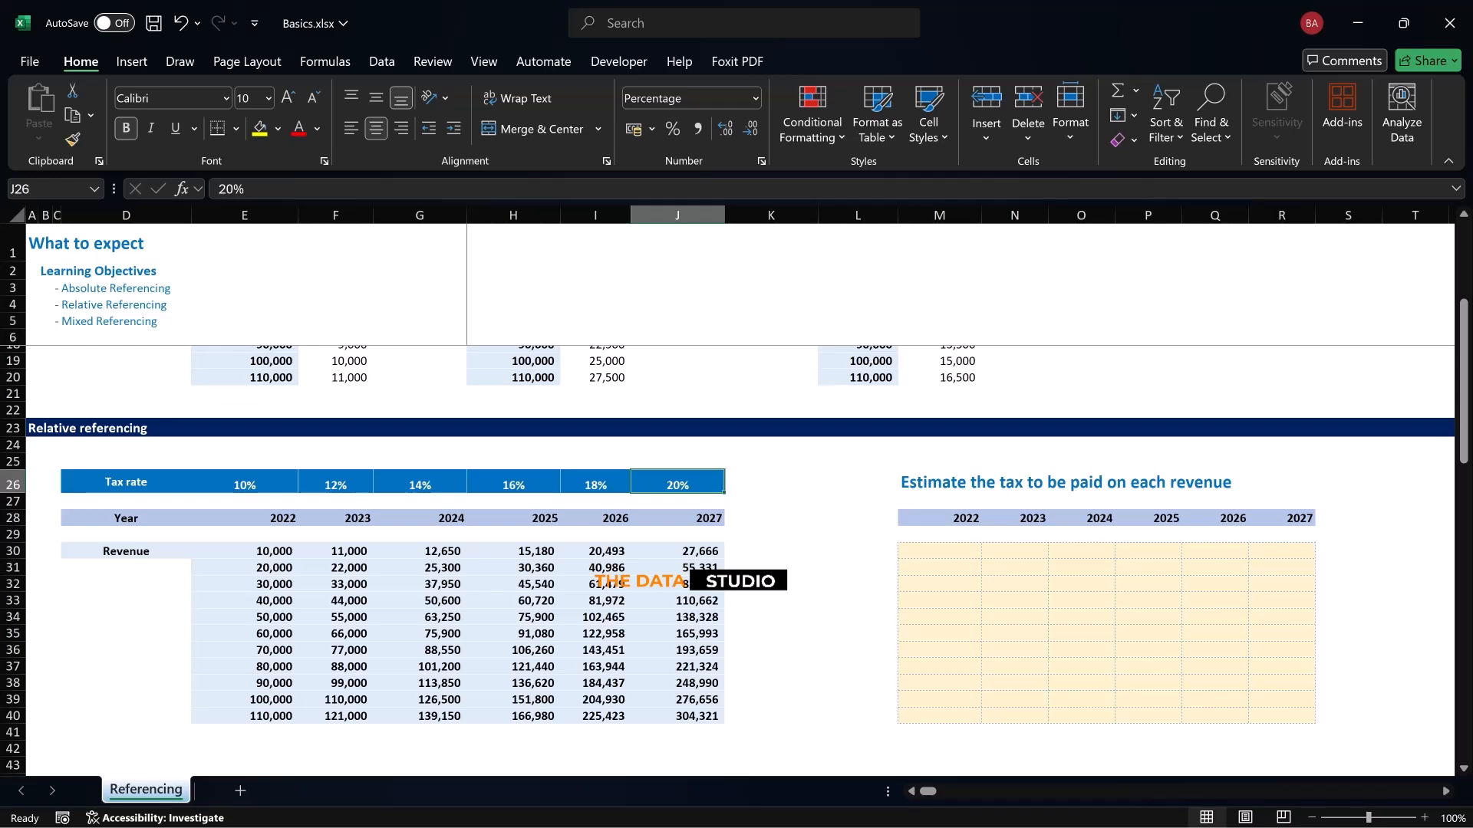
Examine the first revenue row from 2022 to 2027 in E30:J30 and the tax rate that belongs to 2022
left_click(244, 551)
left_click(335, 551)
left_click(420, 551)
left_click(513, 550)
left_click(595, 551)
left_click(677, 551)
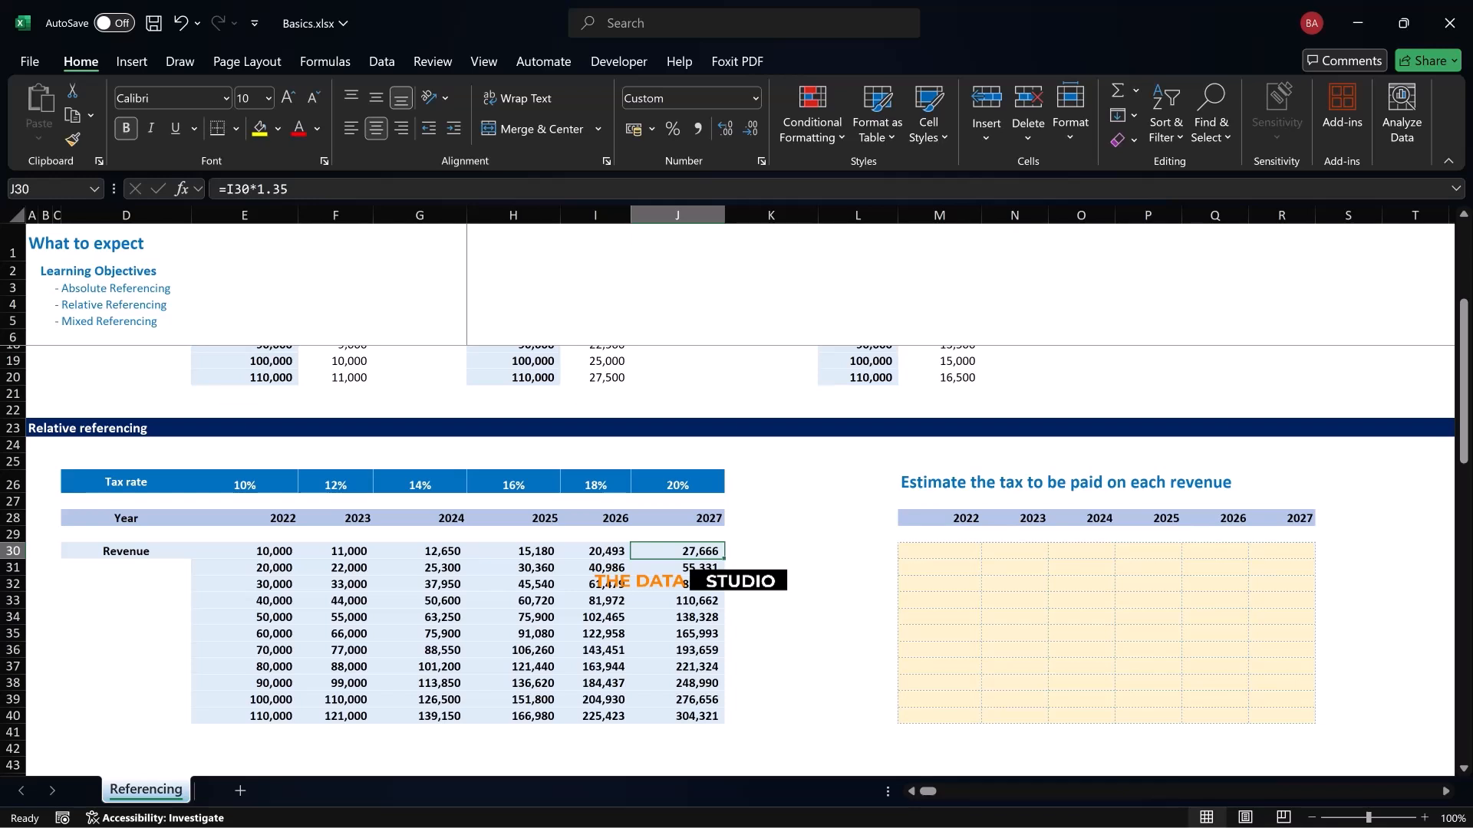
left_click(244, 518)
left_click(245, 482)
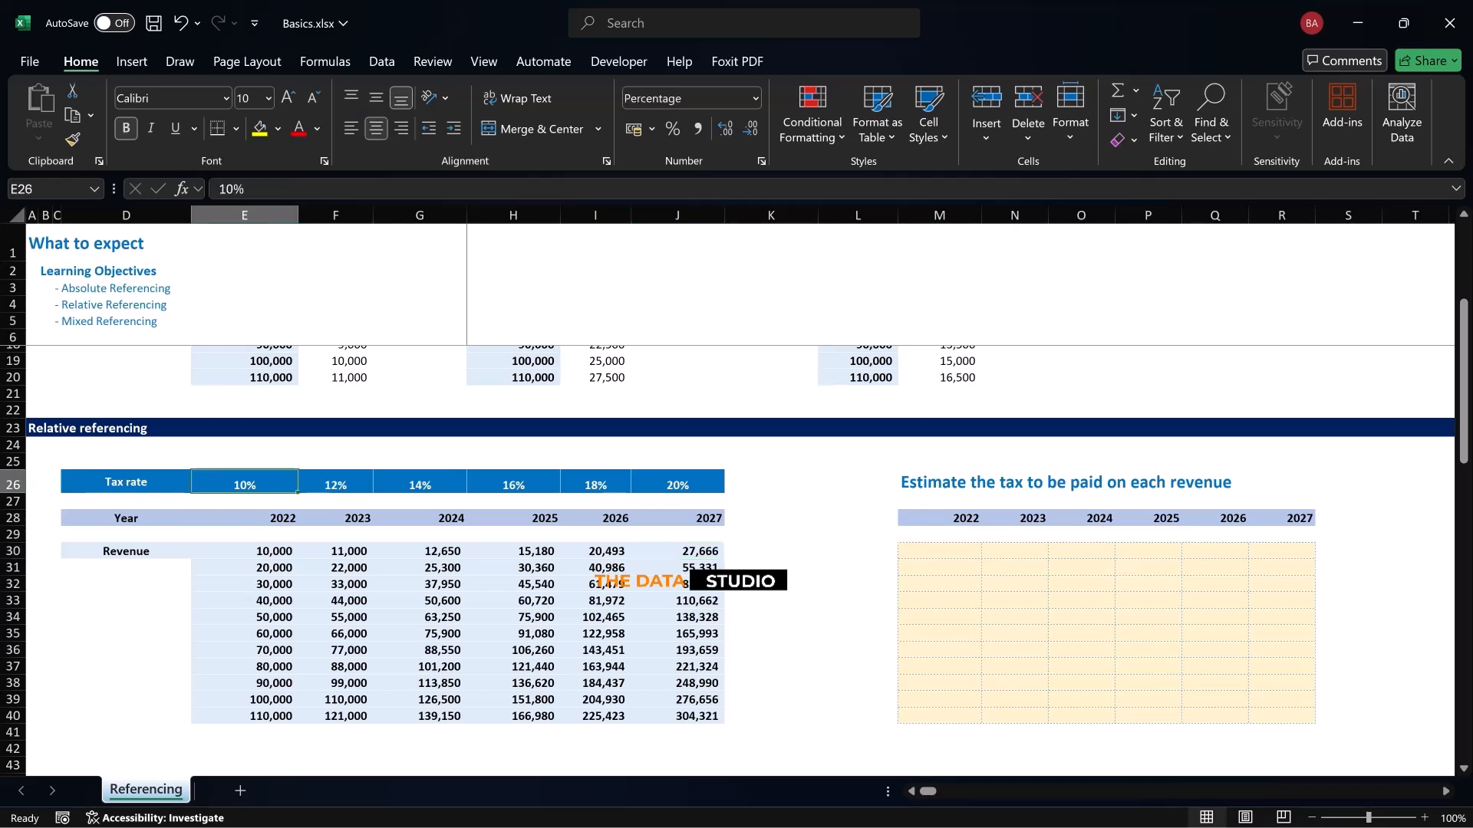
Examine the individual tax rates for 2023 to 2027 in F26:J26
left_click(335, 483)
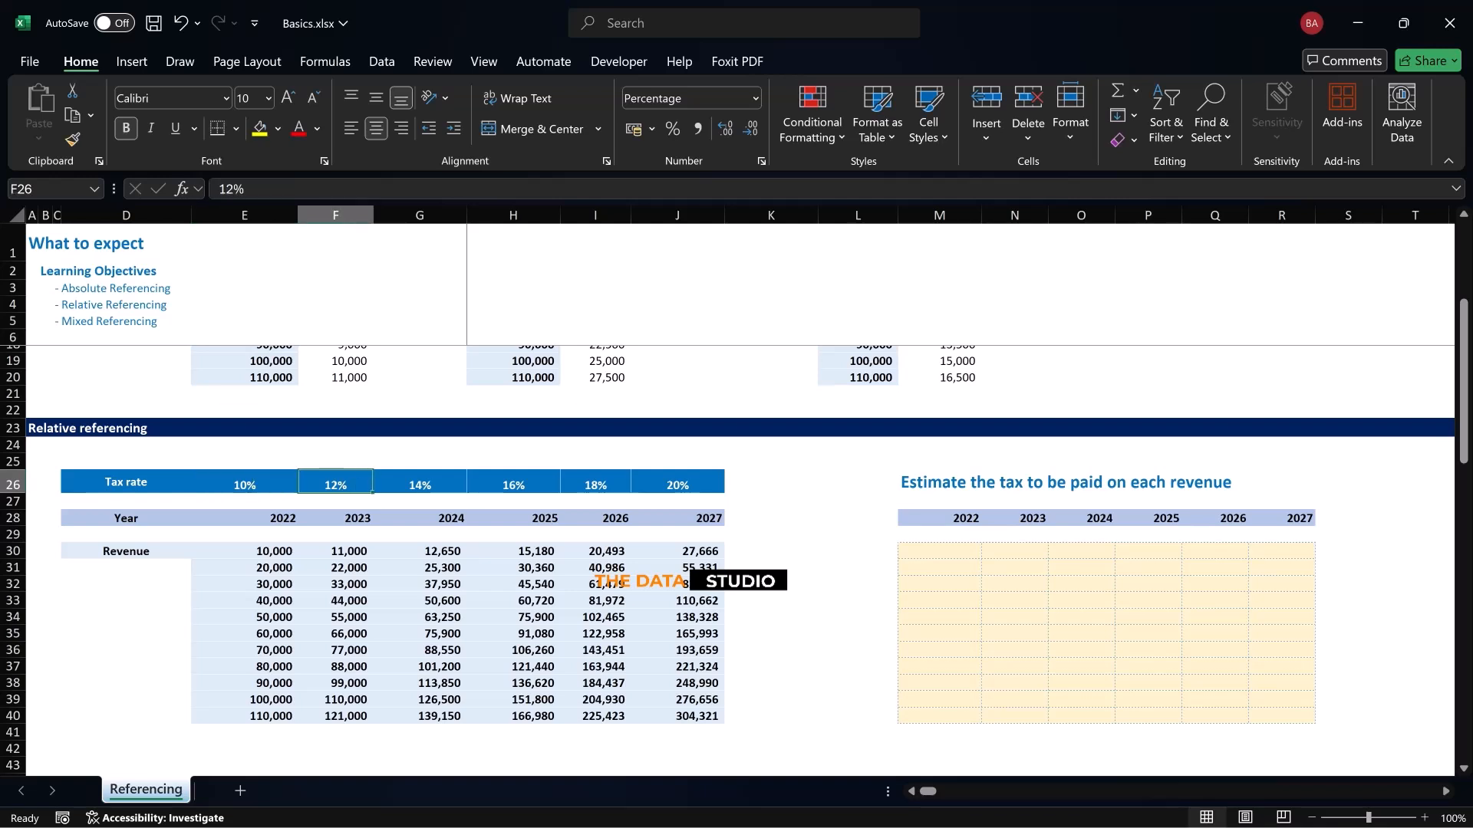
left_click(419, 483)
left_click(513, 483)
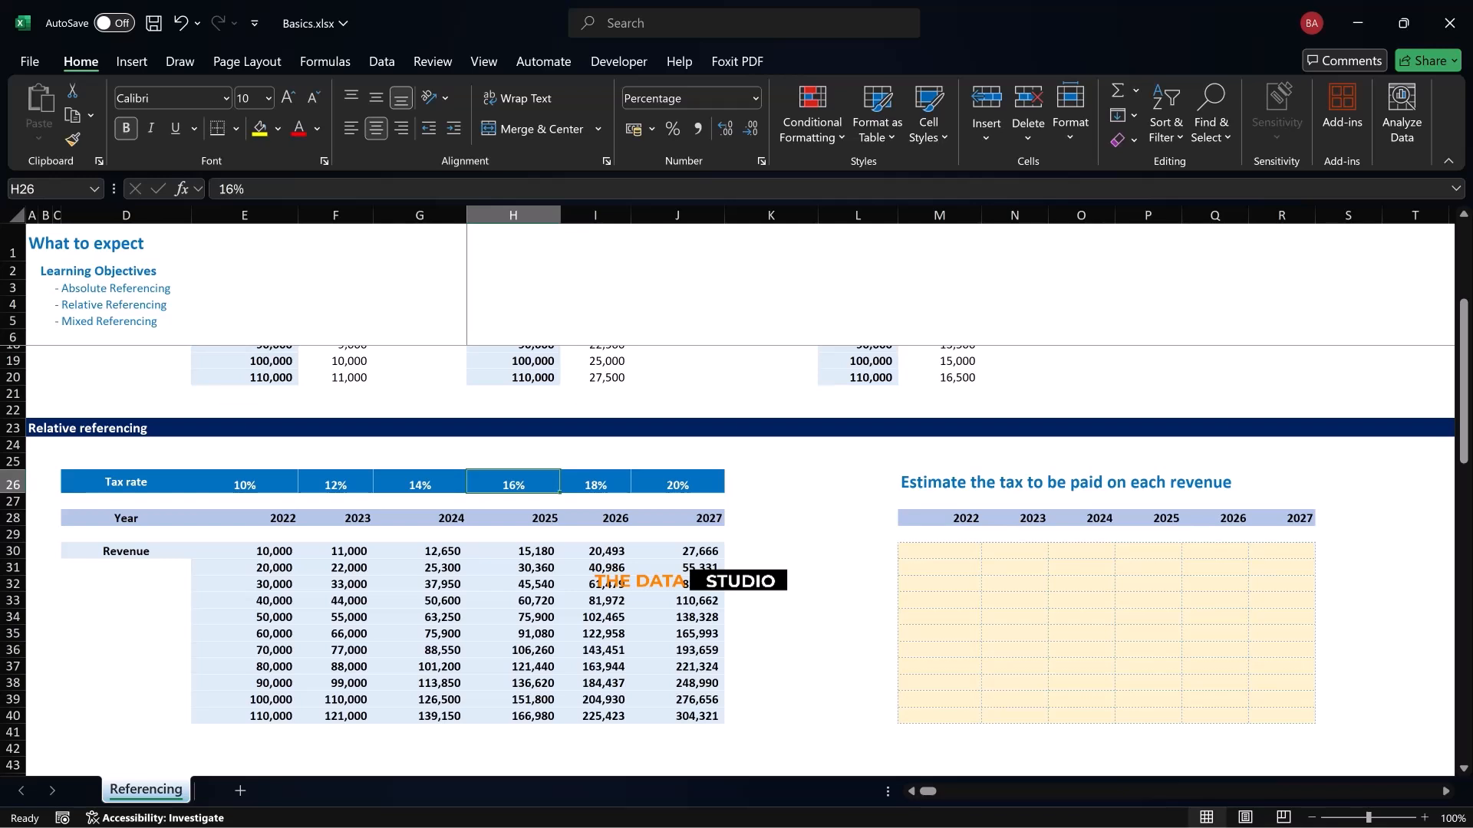
left_click(596, 482)
left_click(677, 483)
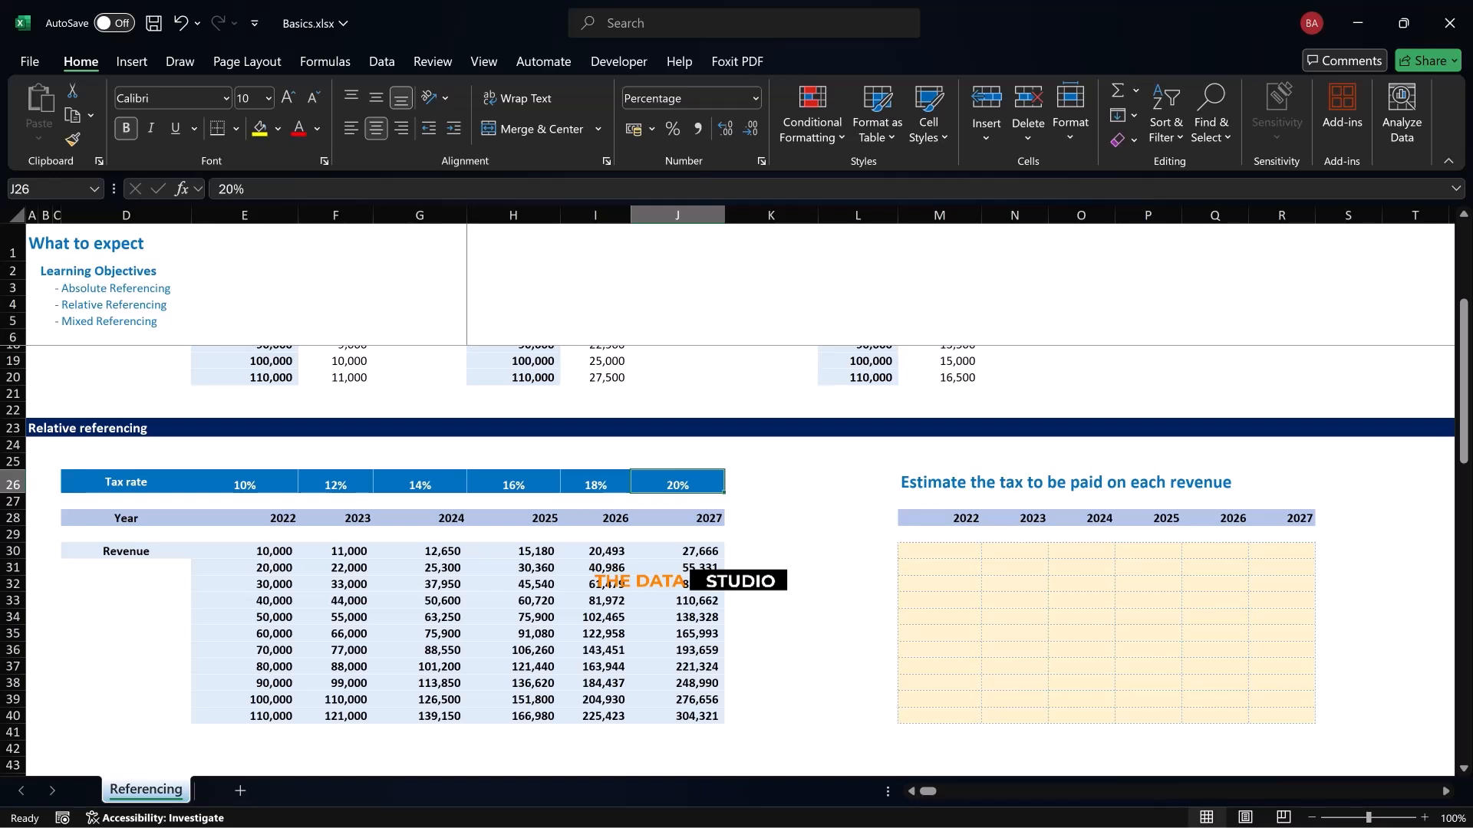
Calculate the tax on the first 2022 revenue in M30 with =E30*E26, using purely relative references
left_click(939, 552)
type("=")
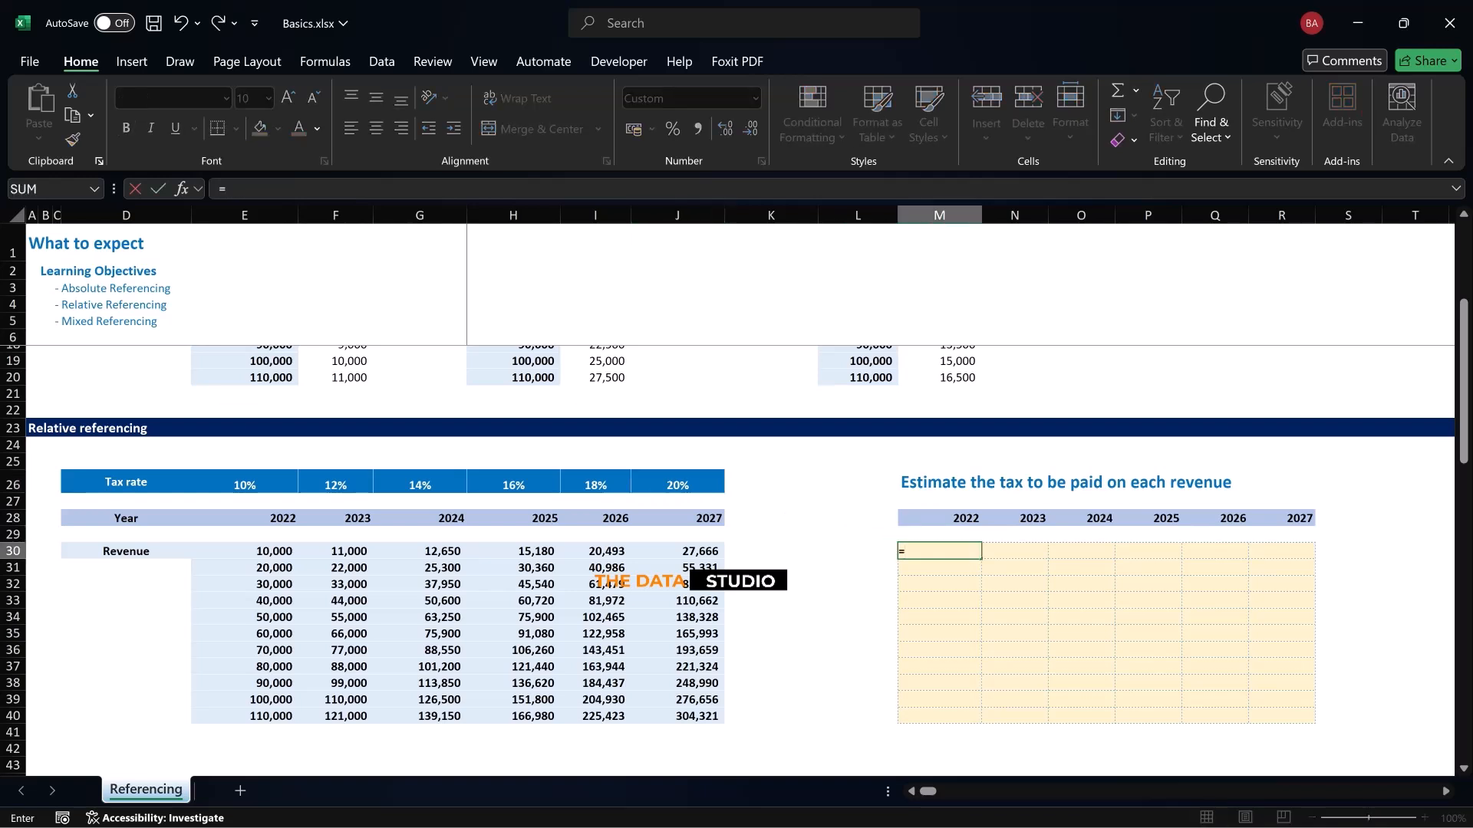
left_click(244, 552)
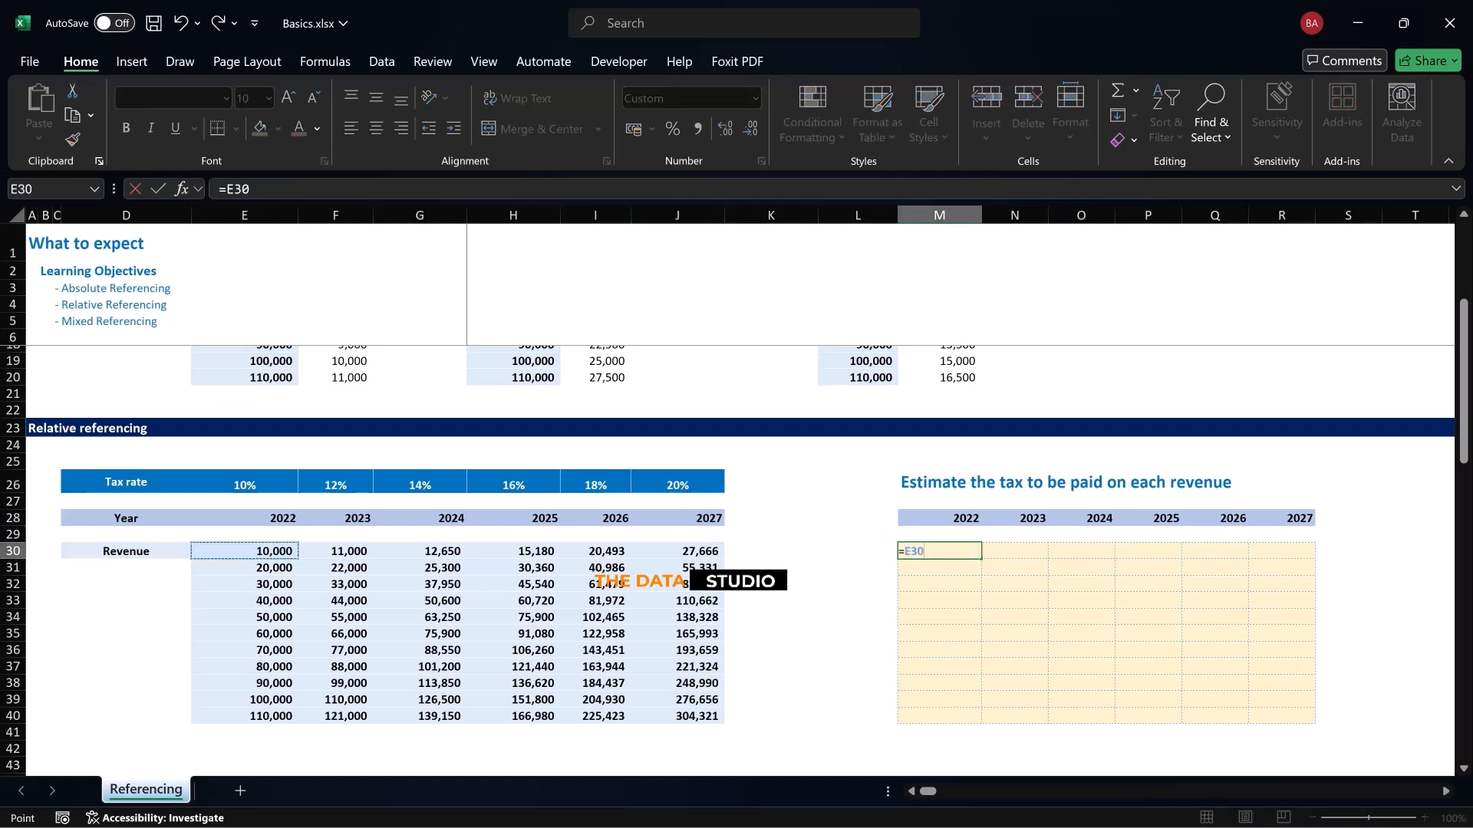
type("*")
left_click(245, 482)
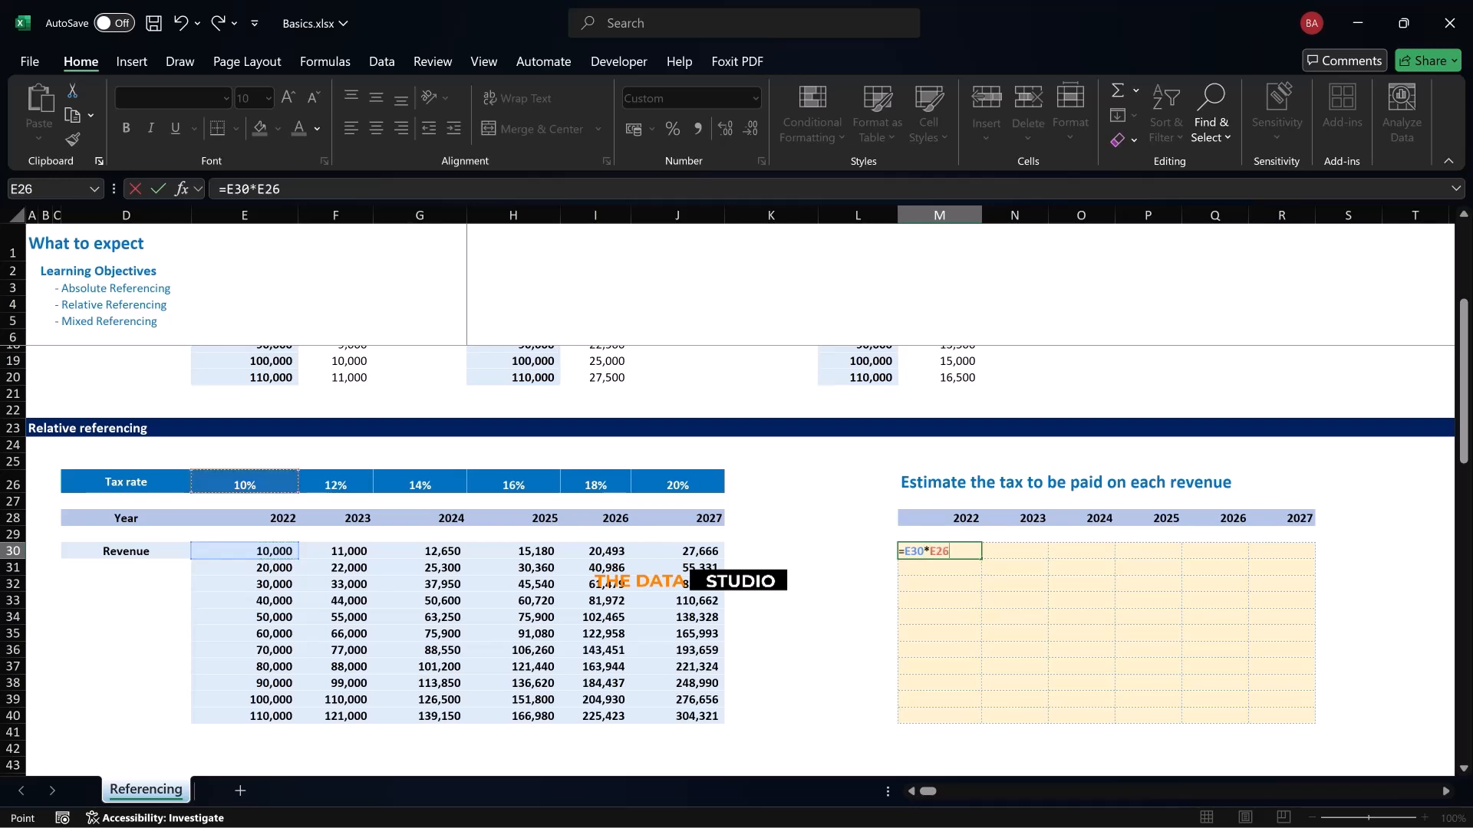
key("Return")
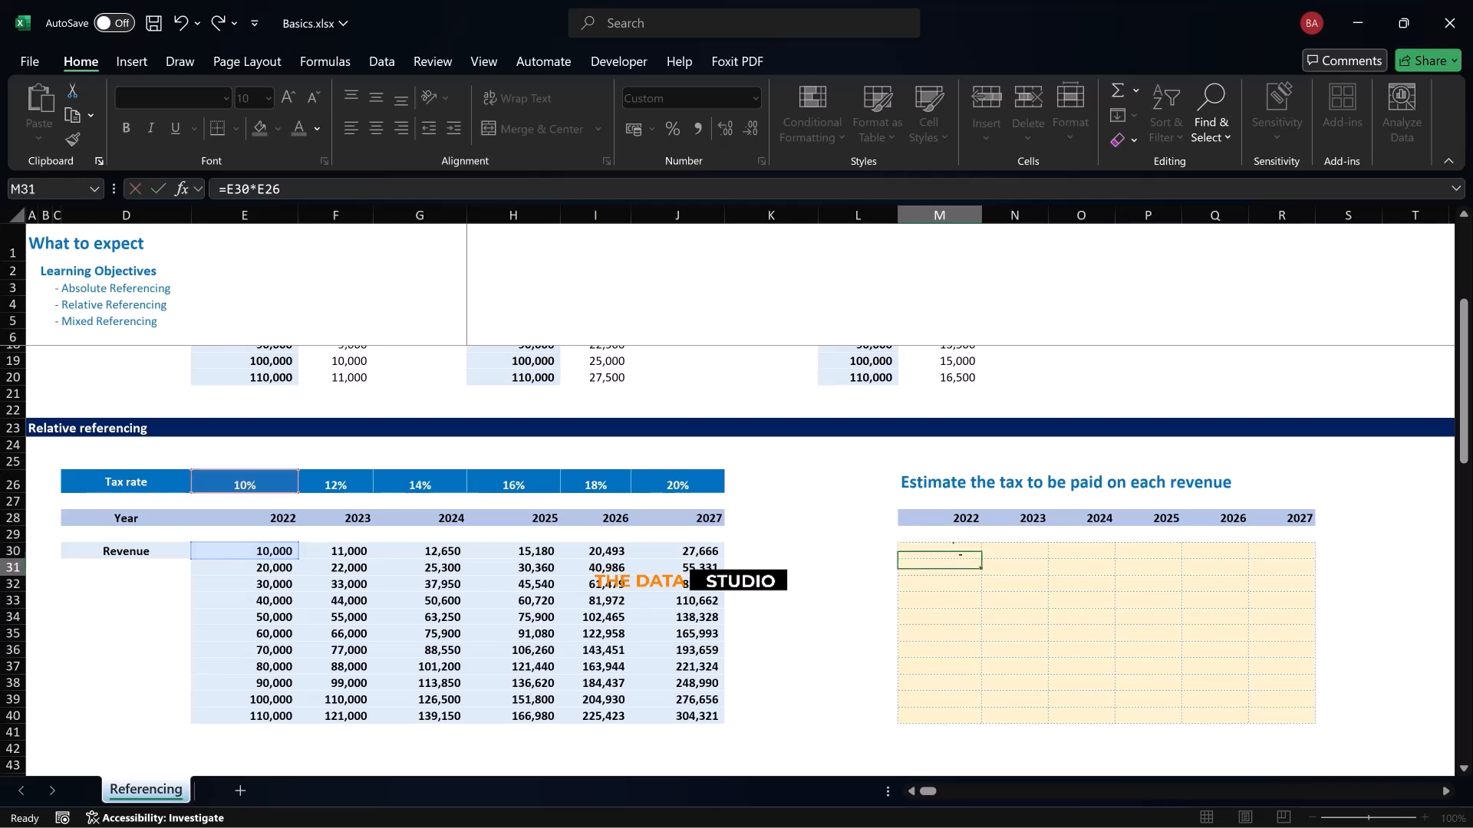
Calculate the tax on the first 2023 revenue in N30 with =F30*F26
left_click(1015, 551)
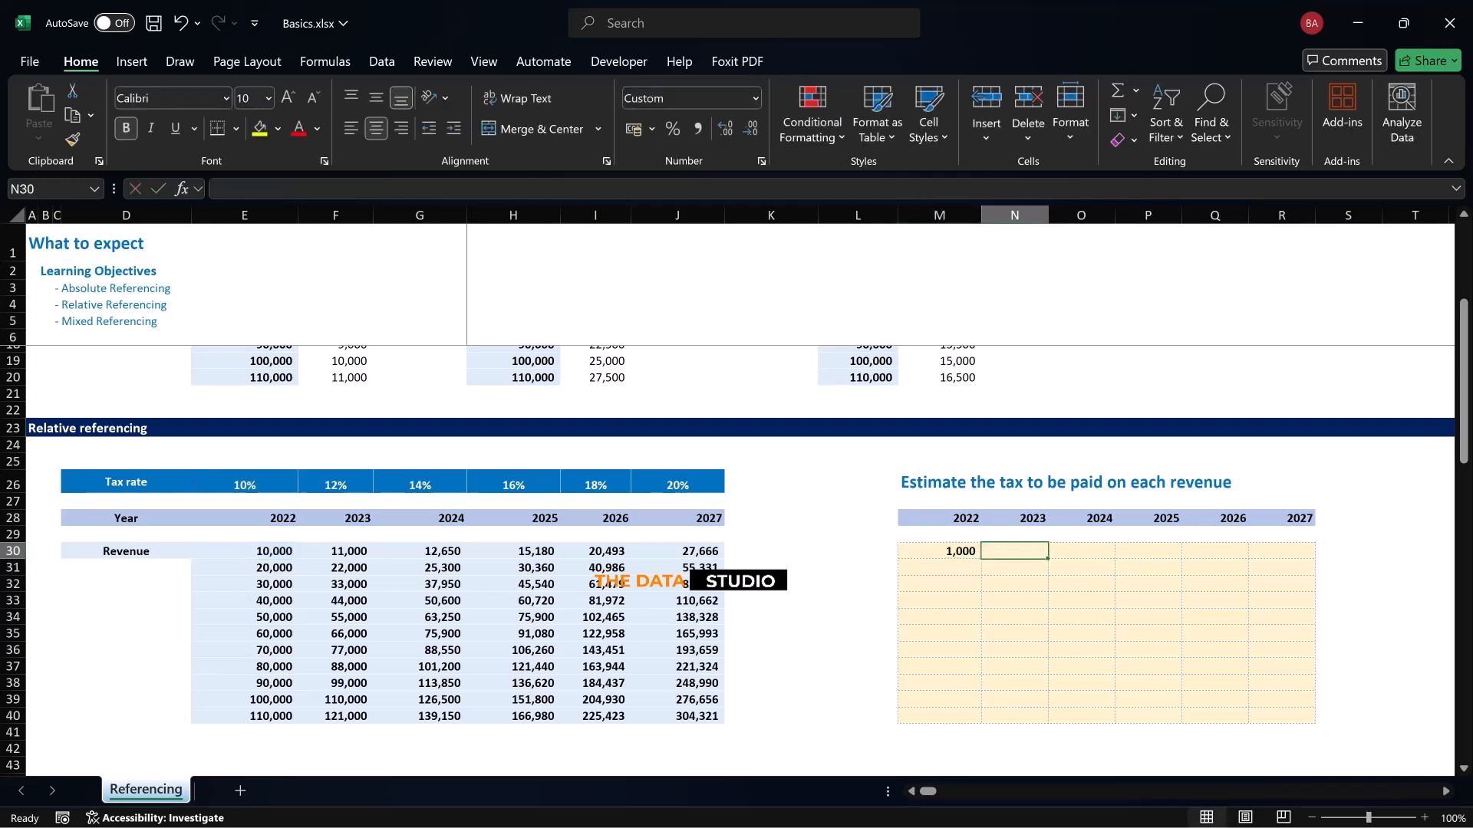
type("=")
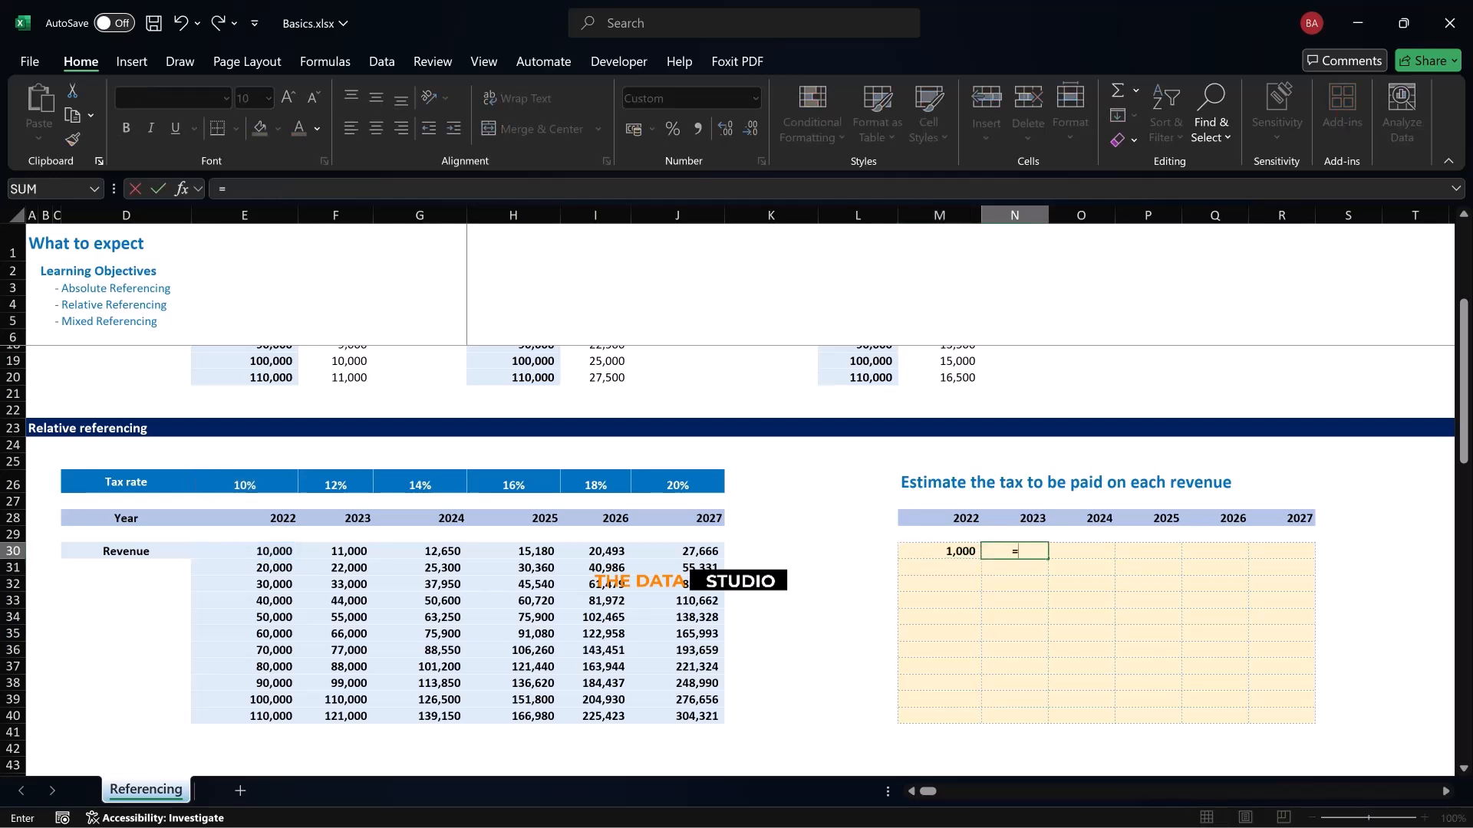
left_click(335, 551)
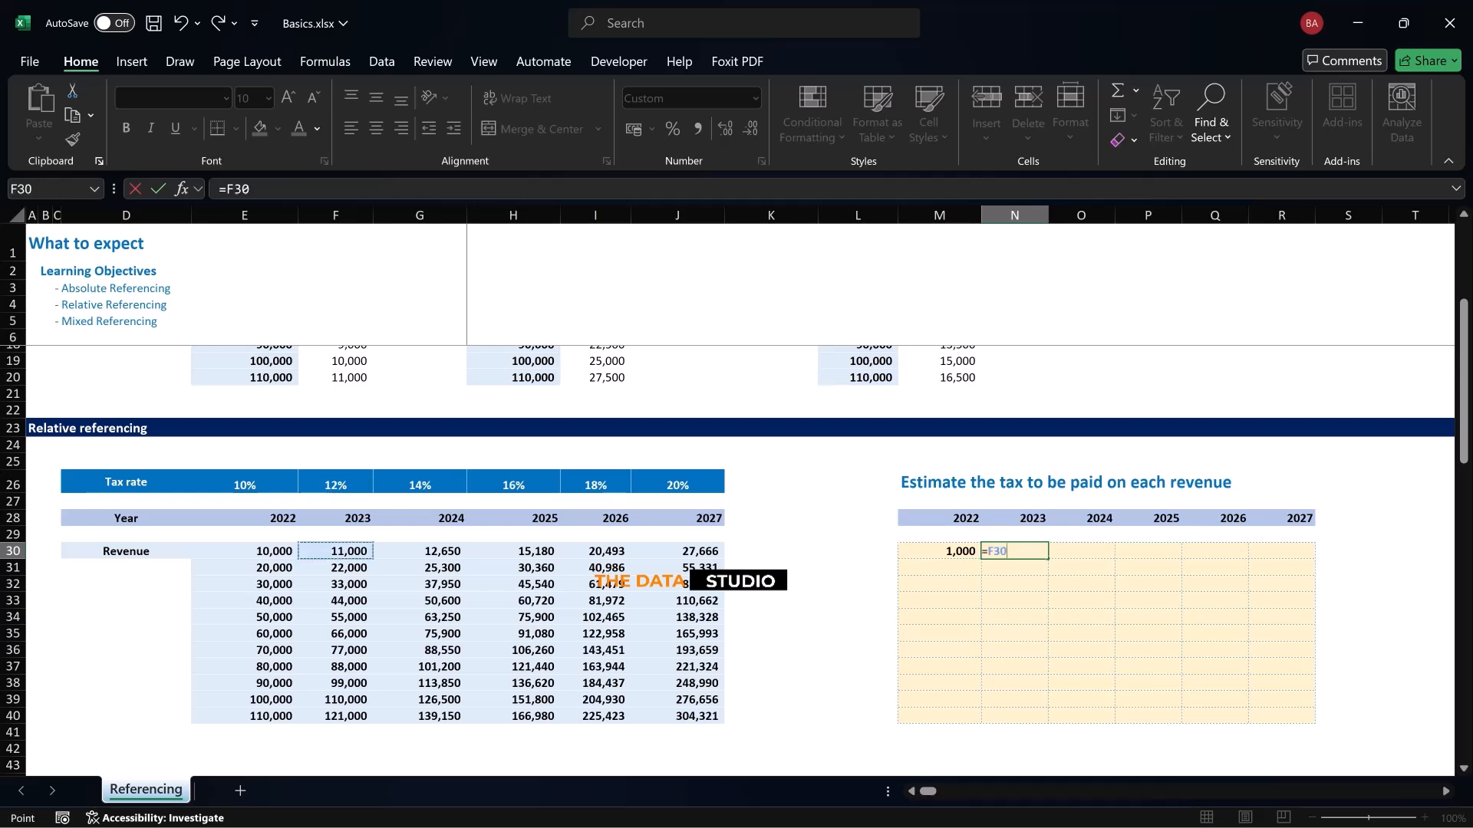
type("*")
left_click(335, 483)
key("Return")
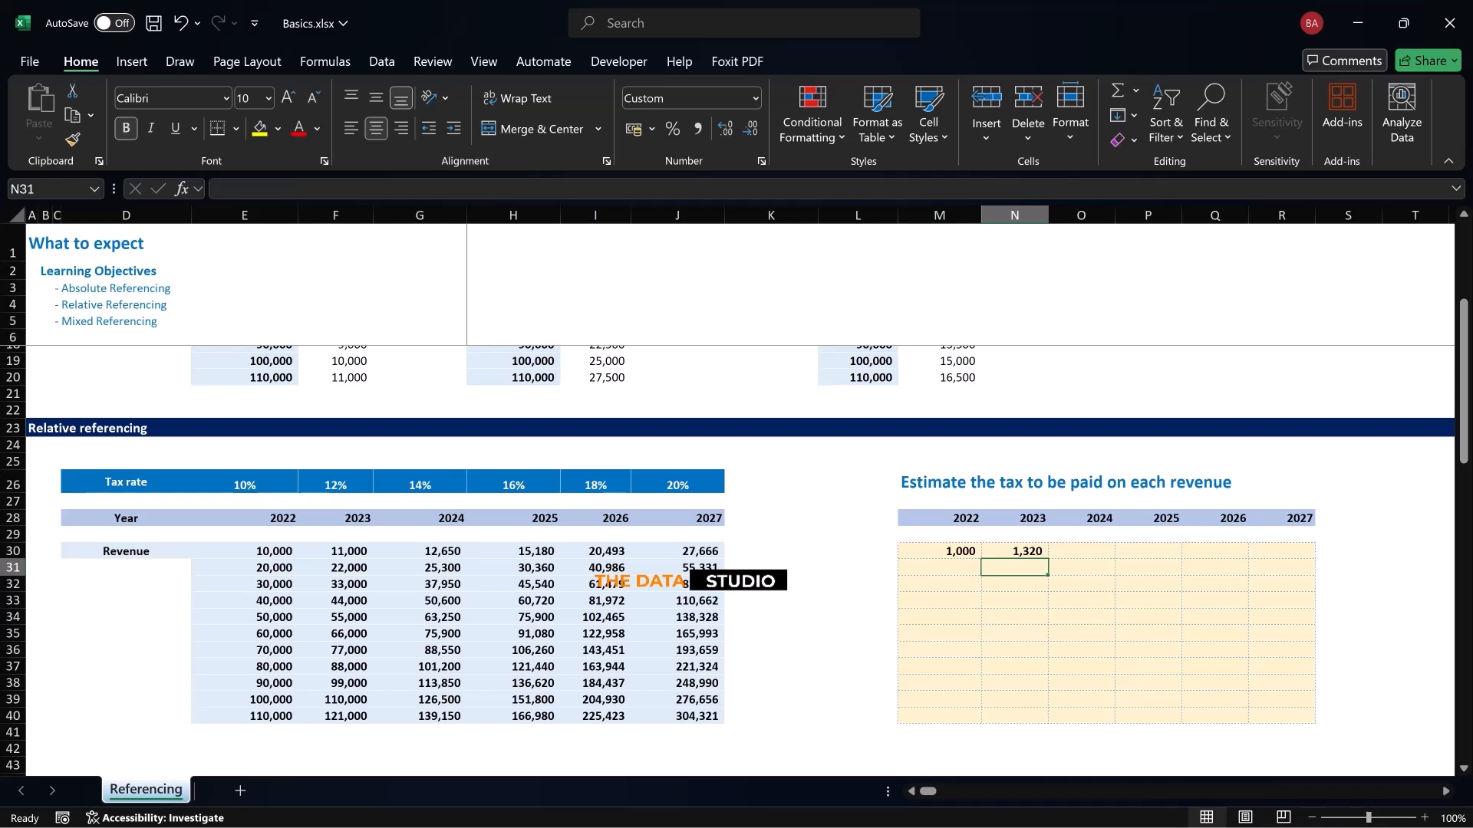
Try filling the M30 formula down to row 40, undo the fill and clear N30
left_click(940, 551)
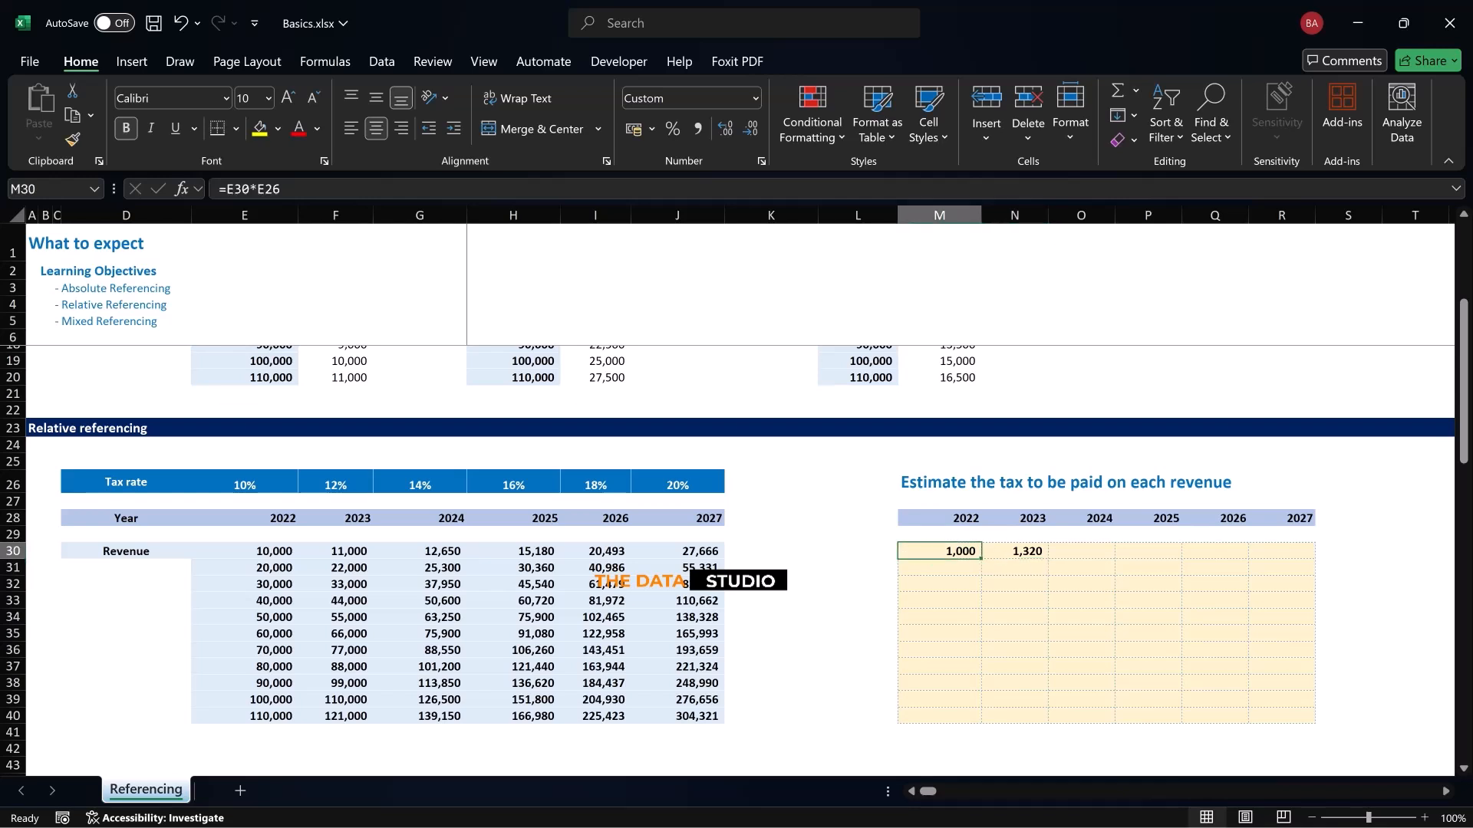
left_click_drag(981, 559, 981, 721)
key("ctrl+z")
left_click(1015, 552)
key("Delete")
left_click(940, 551)
type("=")
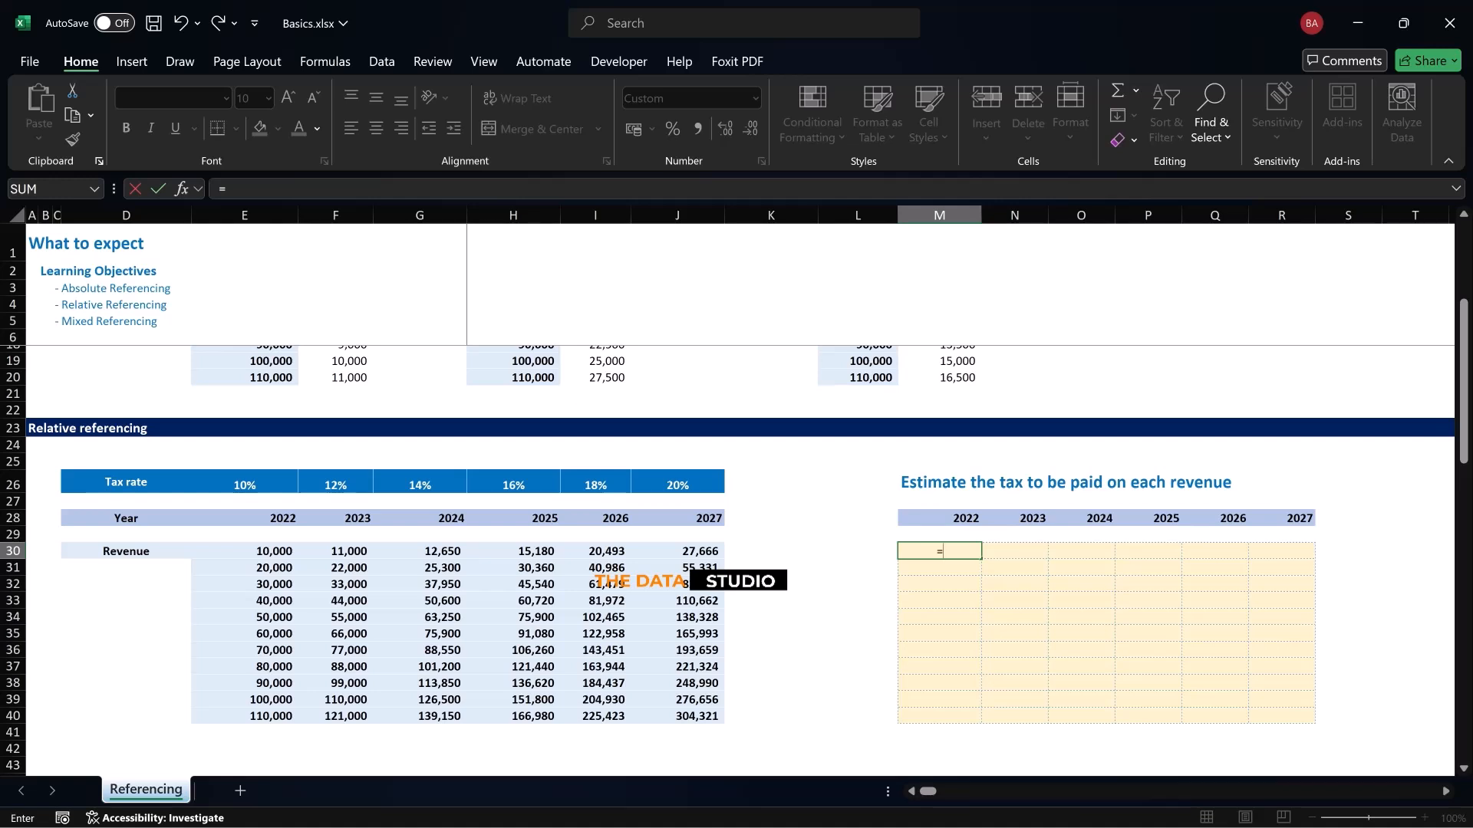
key("ctrl+Return")
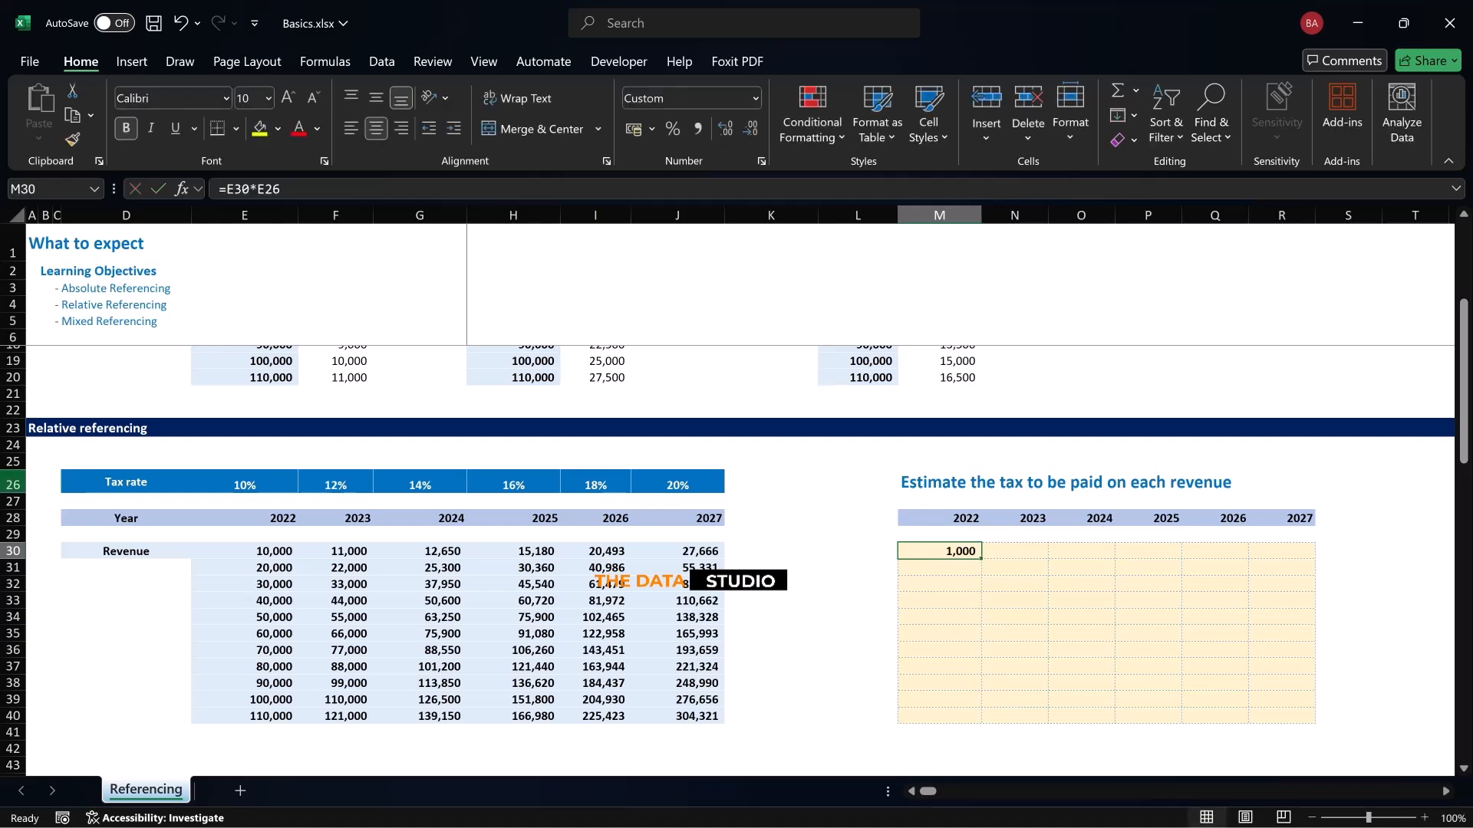
Examine the tax rate row 26 and columns E to G to see which part of the reference must stay fixed
left_click(12, 484)
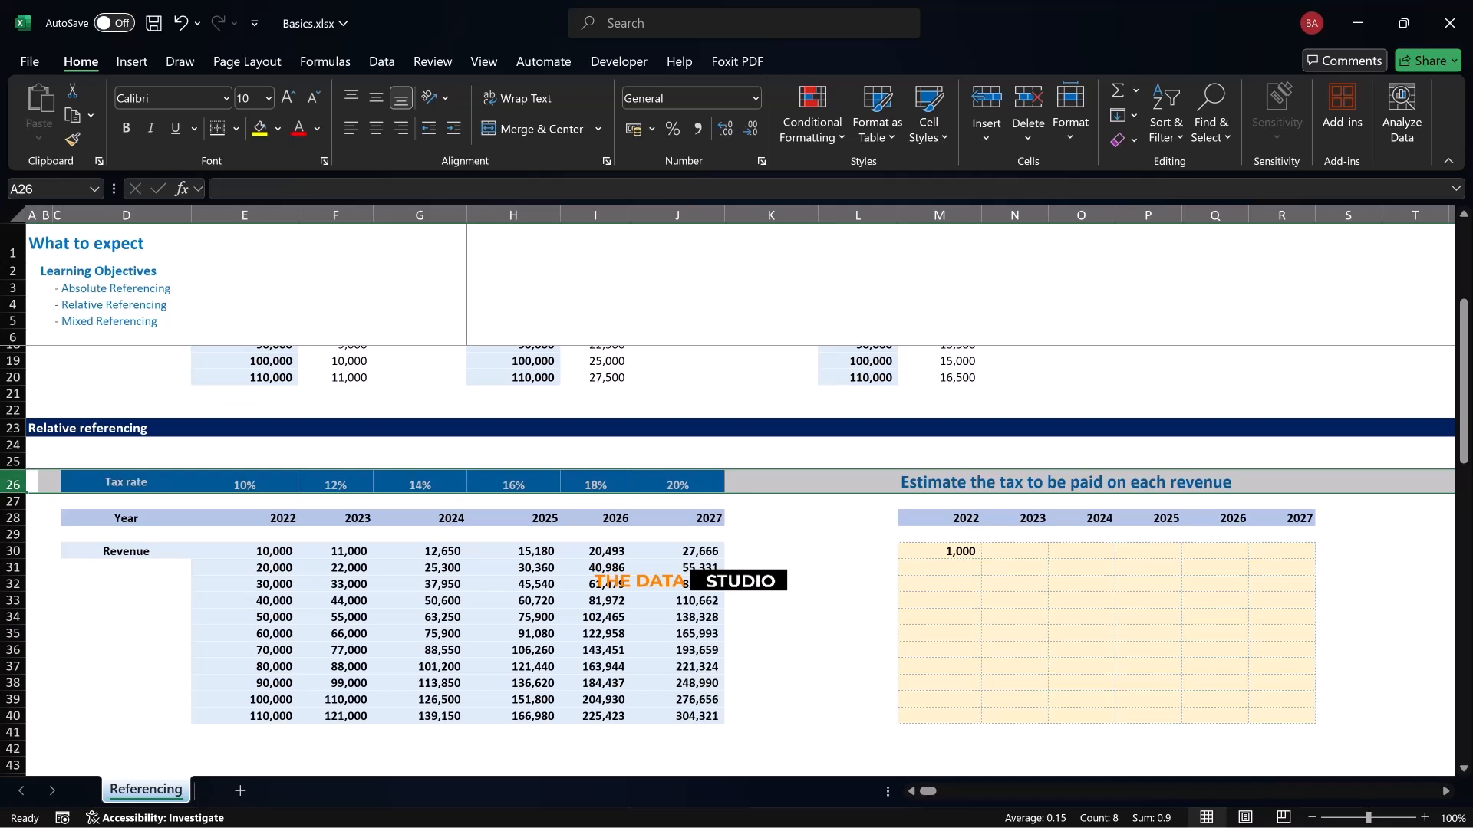
left_click(245, 214)
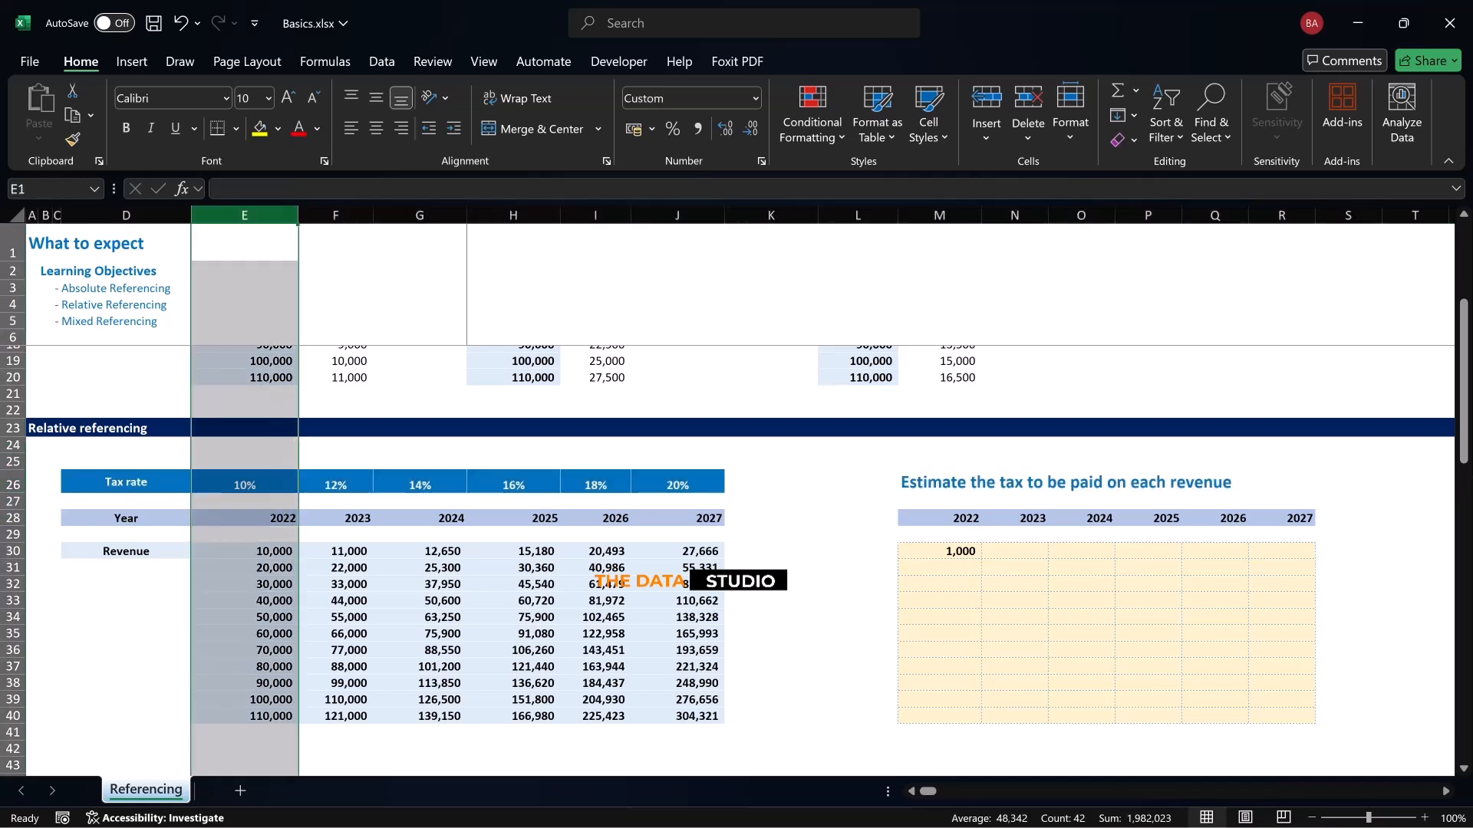
left_click(335, 215)
left_click(419, 215)
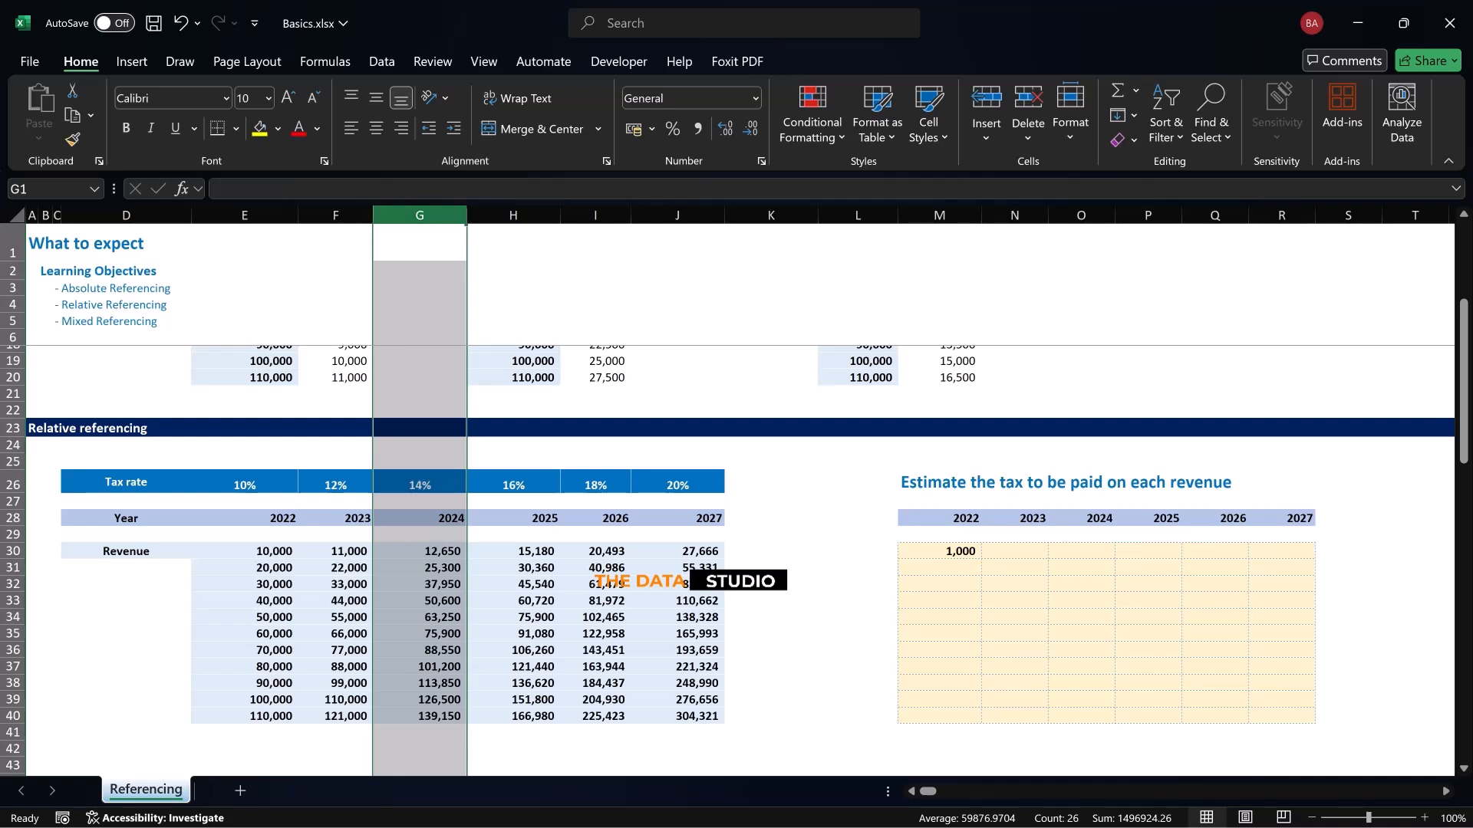
Re-enter the tax formula in M30 as =E30*E$26, a mixed reference locking only the row of the tax rate
left_click(939, 551)
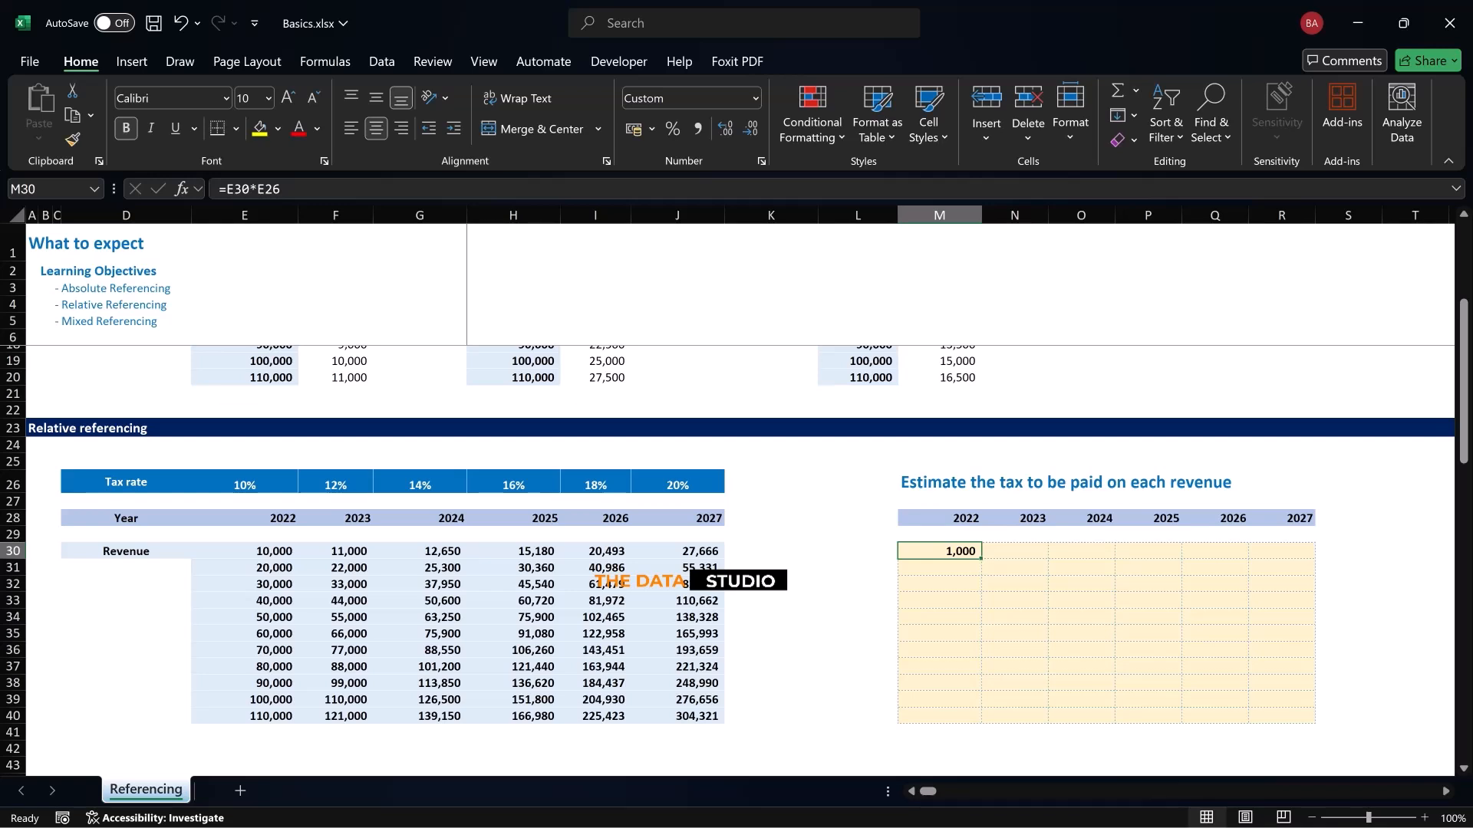
key("F2")
key("Escape")
type("=")
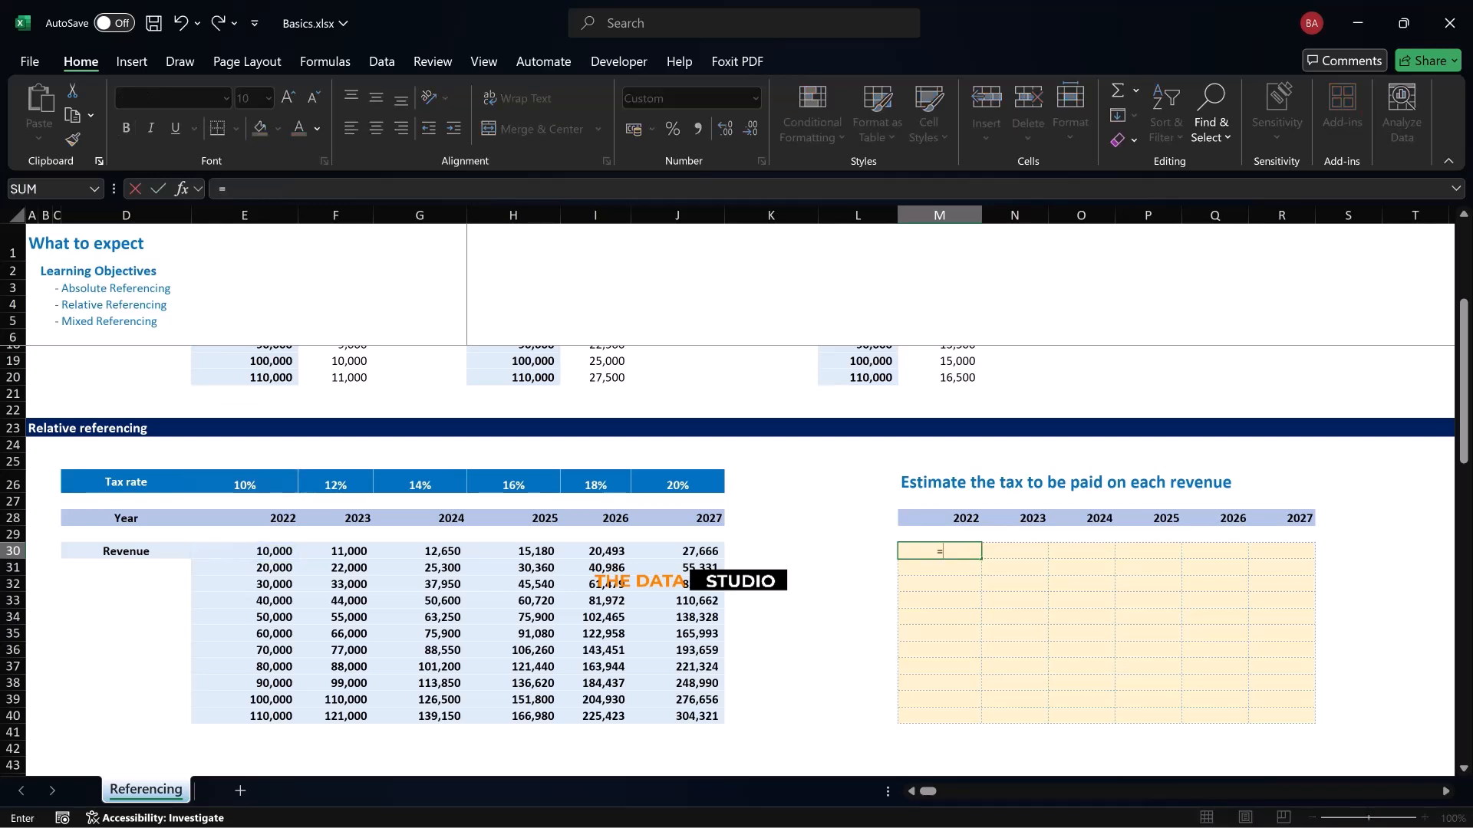
left_click(244, 551)
type("*")
left_click(207, 485)
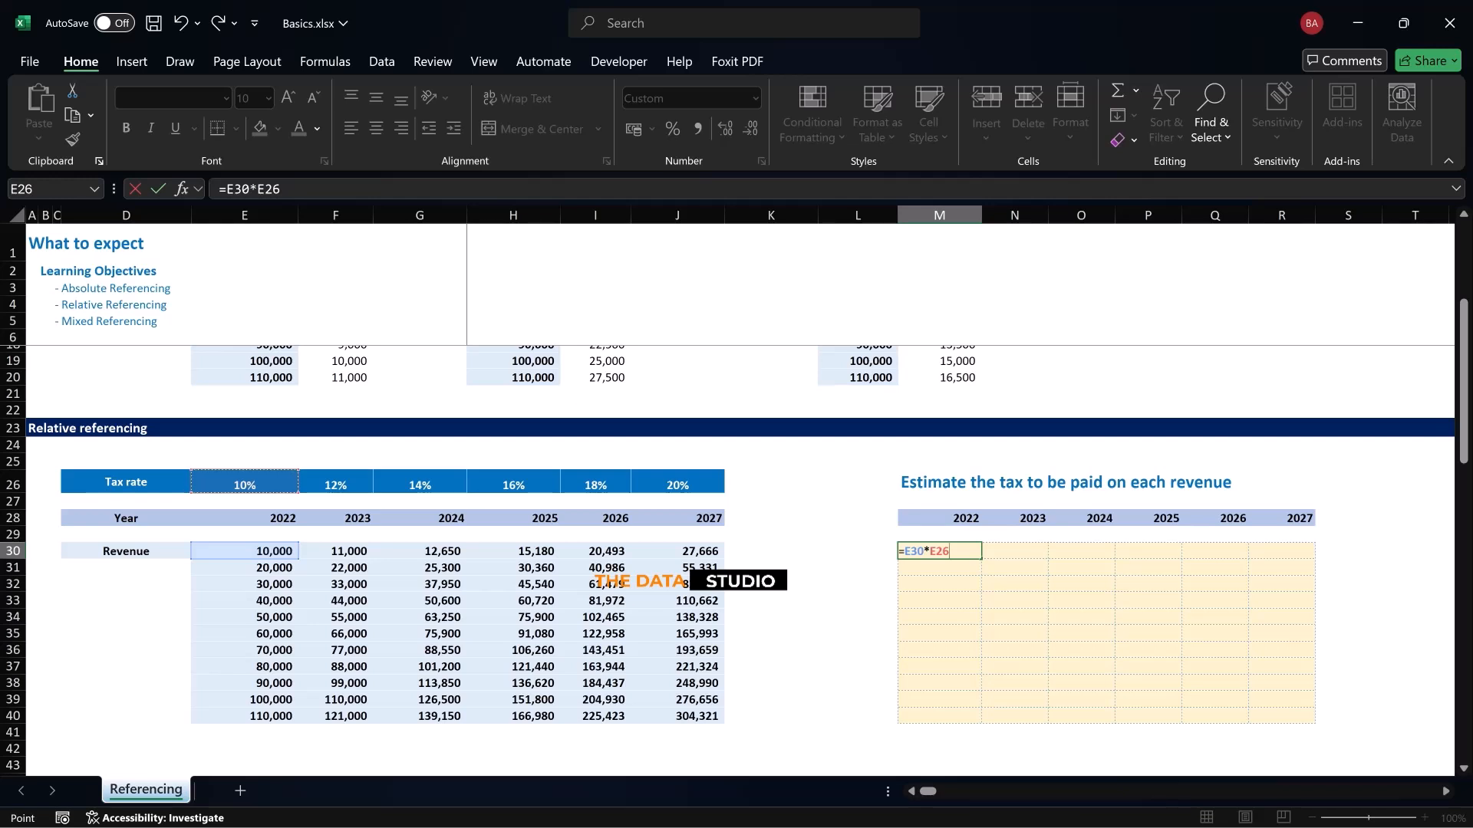
key("F4")
key("F4")
key("Return")
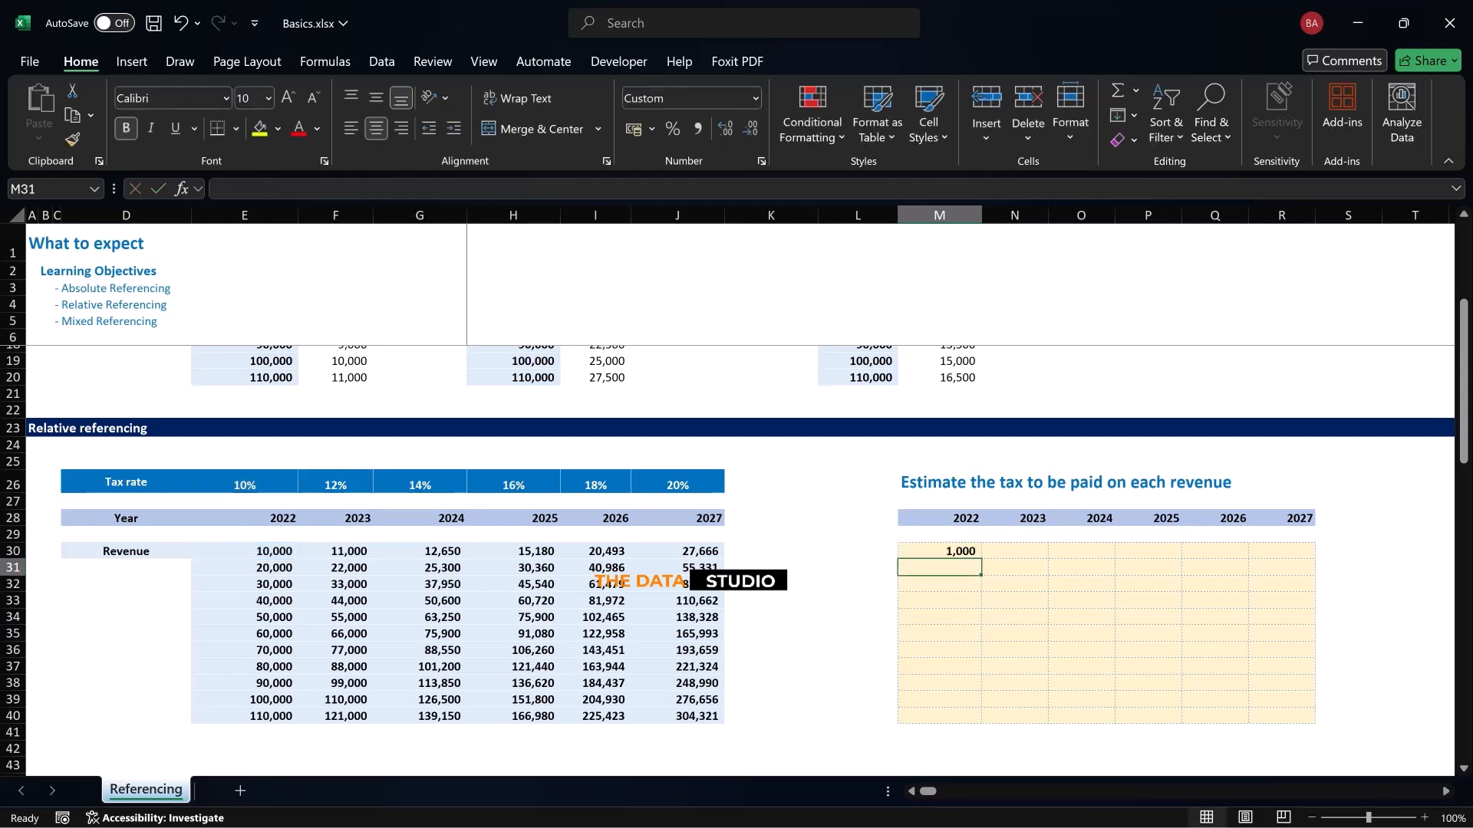
Try filling the M30 formula across to R30, and undo the fill
key("Up")
left_click_drag(981, 559, 1281, 551)
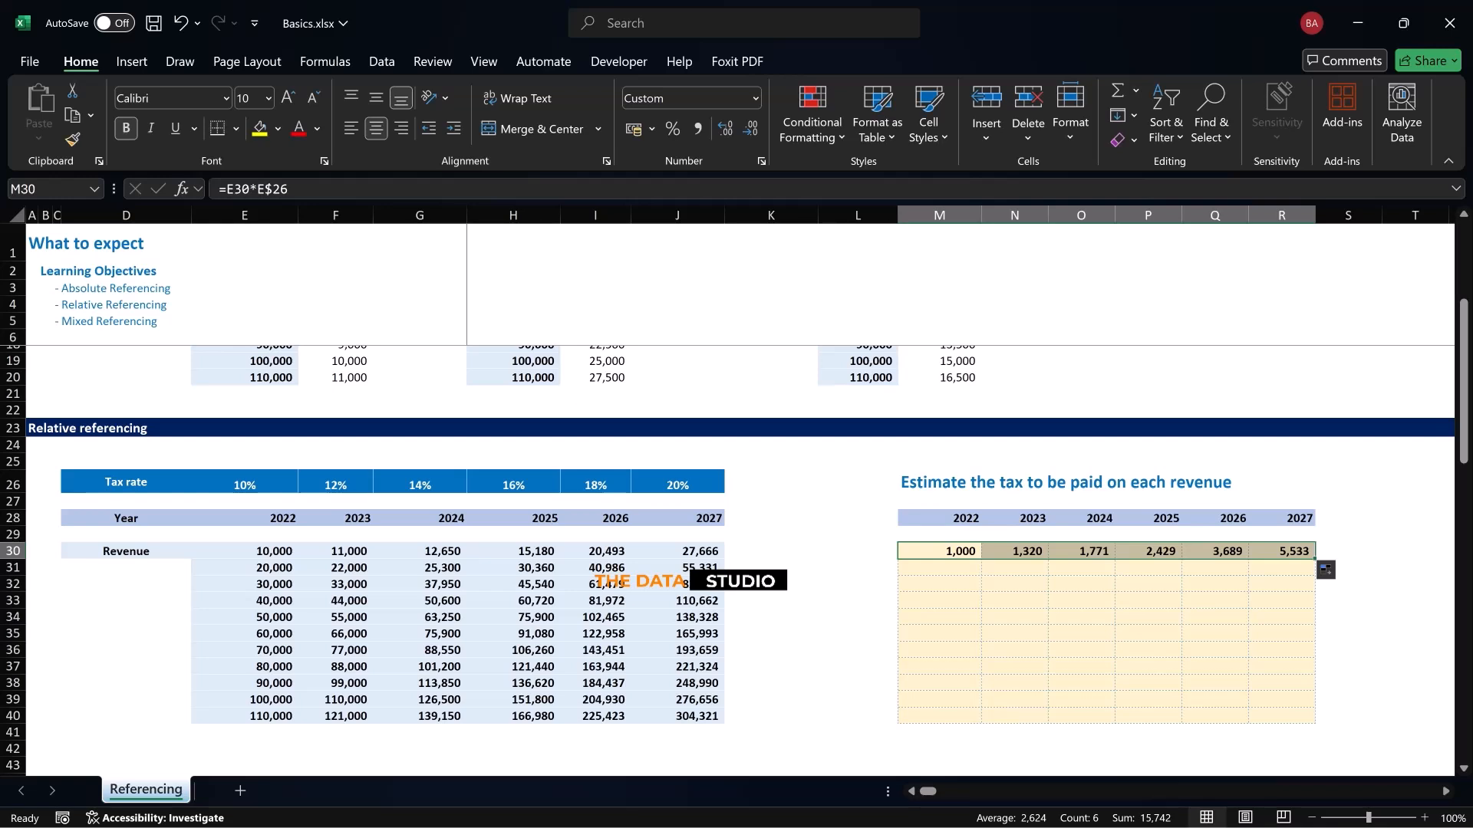
key("ctrl+z")
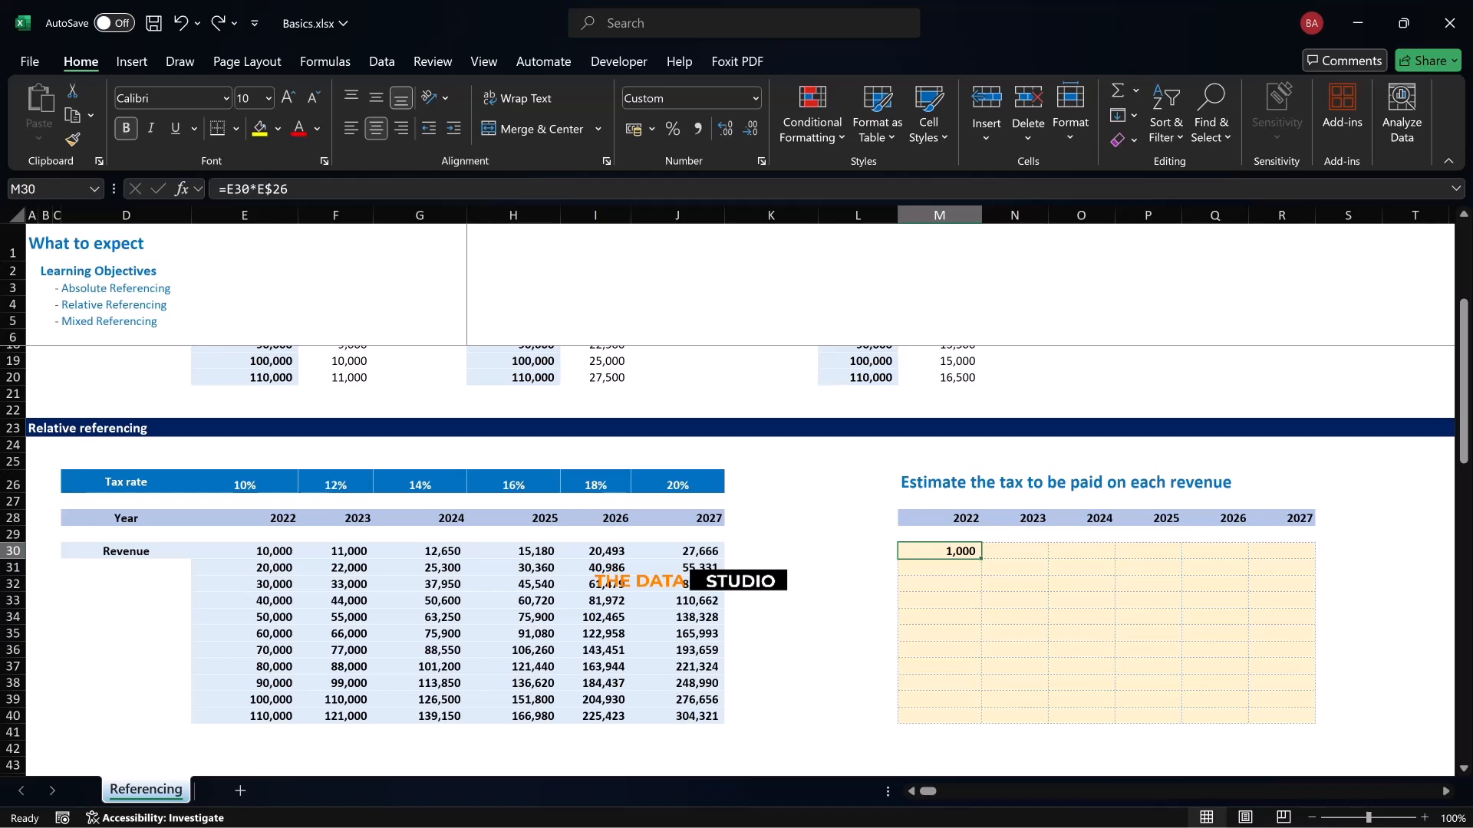
Fill the M30 formula right and down through the whole tax table M30:R40
key("ctrl+shift+Right")
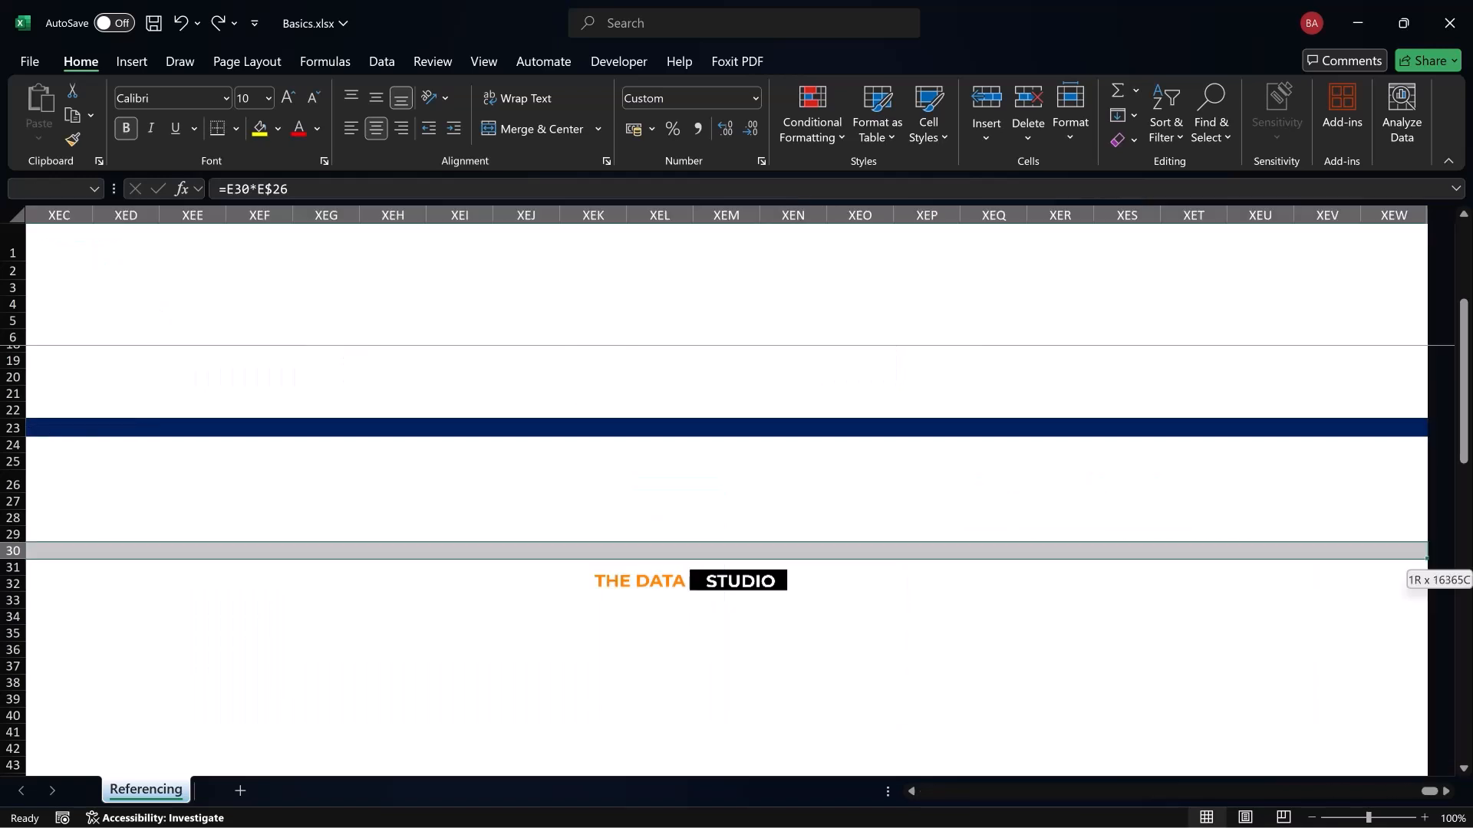
key("ctrl+shift+Left")
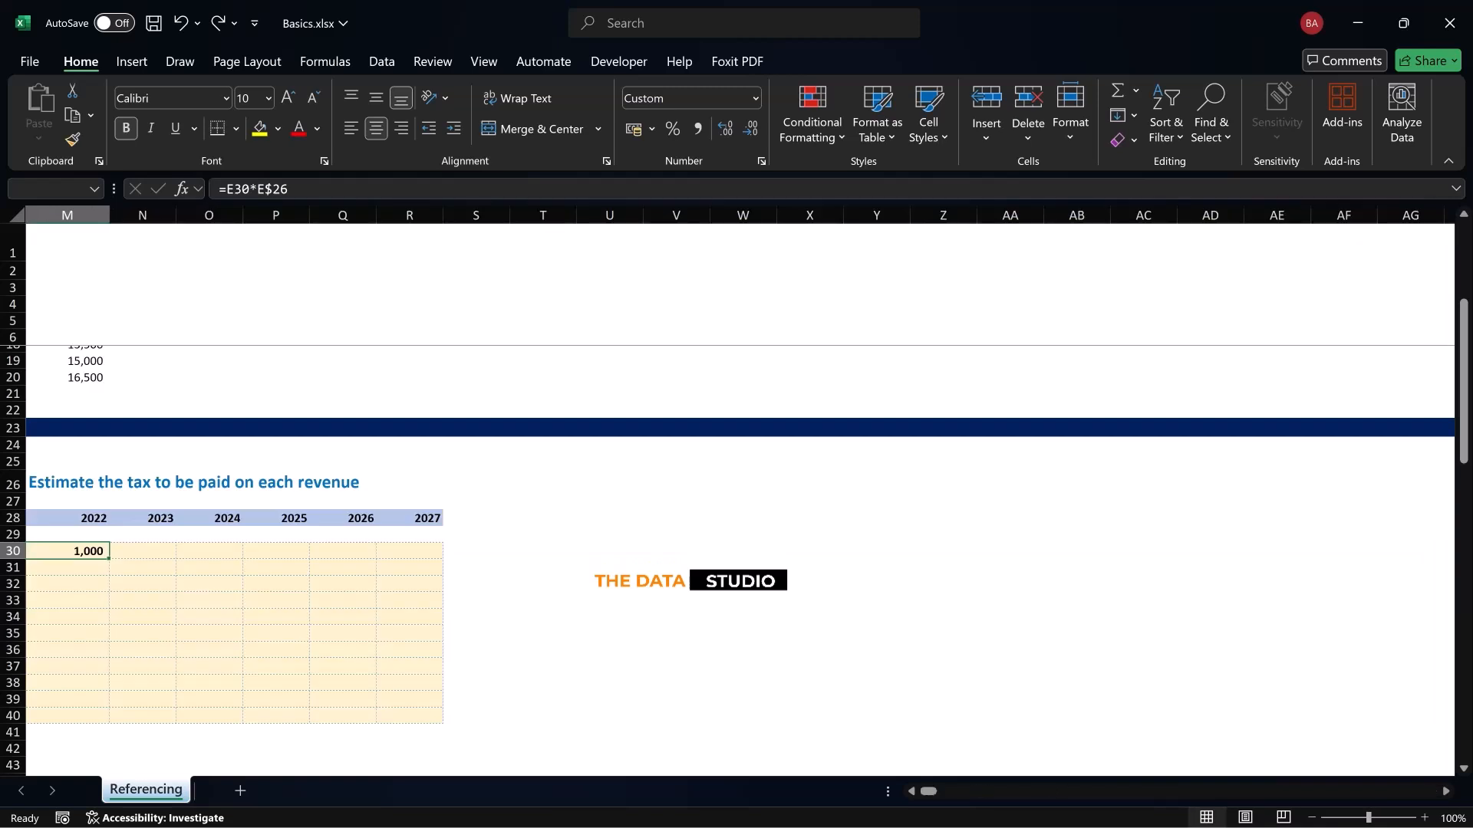
scroll(737, 499, "left", 3)
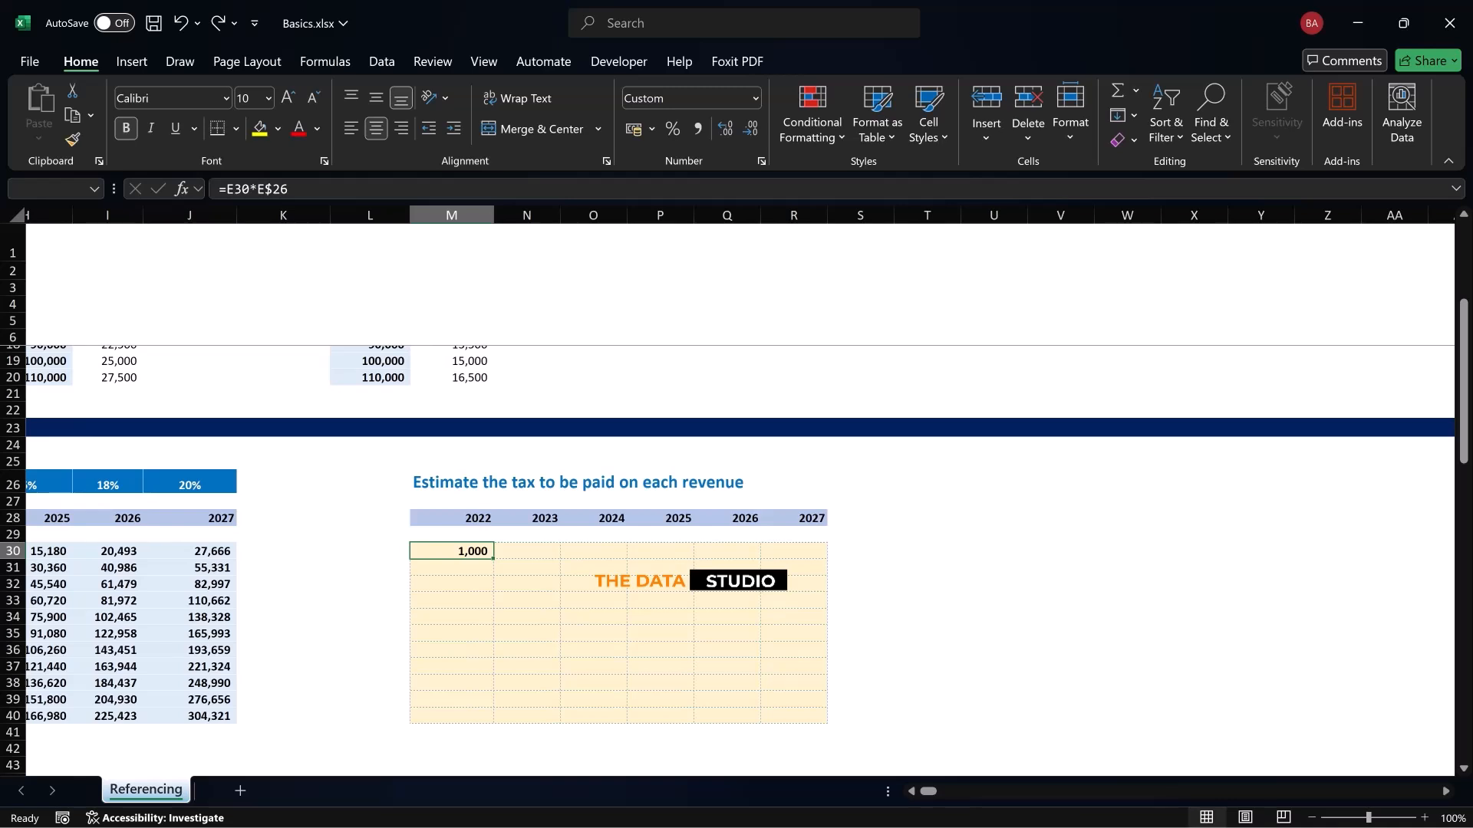
key("shift+Right")
key("shift+Right")
key("shift+Right")
key("shift+Right")
key("shift+Right")
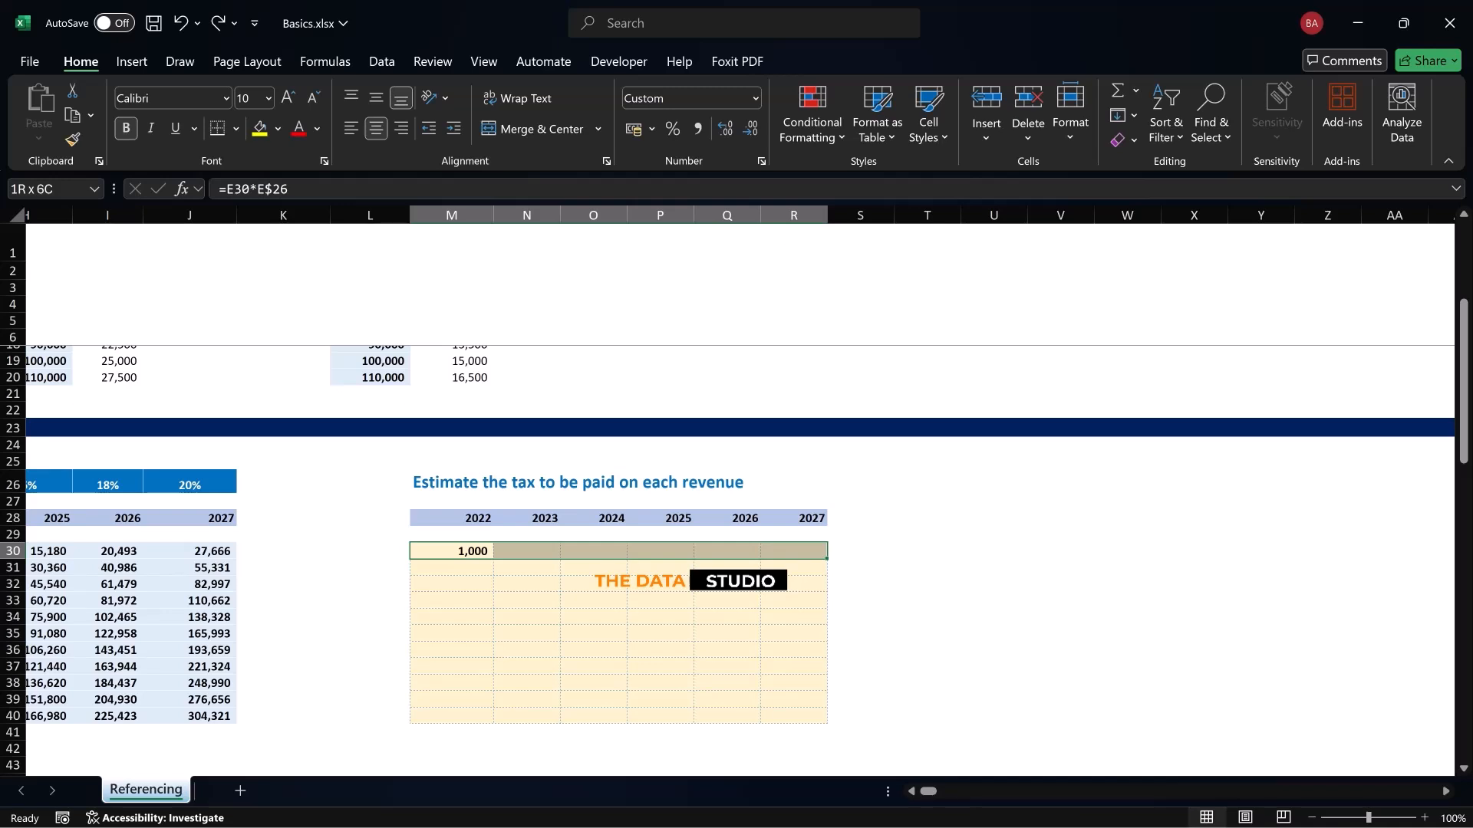
key("shift+Down")
key("shift+Down")
key("shift+Down")
key("shift+Down")
key("shift+Down")
key("shift+Down")
key("shift+Down")
key("shift+Down")
key("shift+Down")
key("shift+Down")
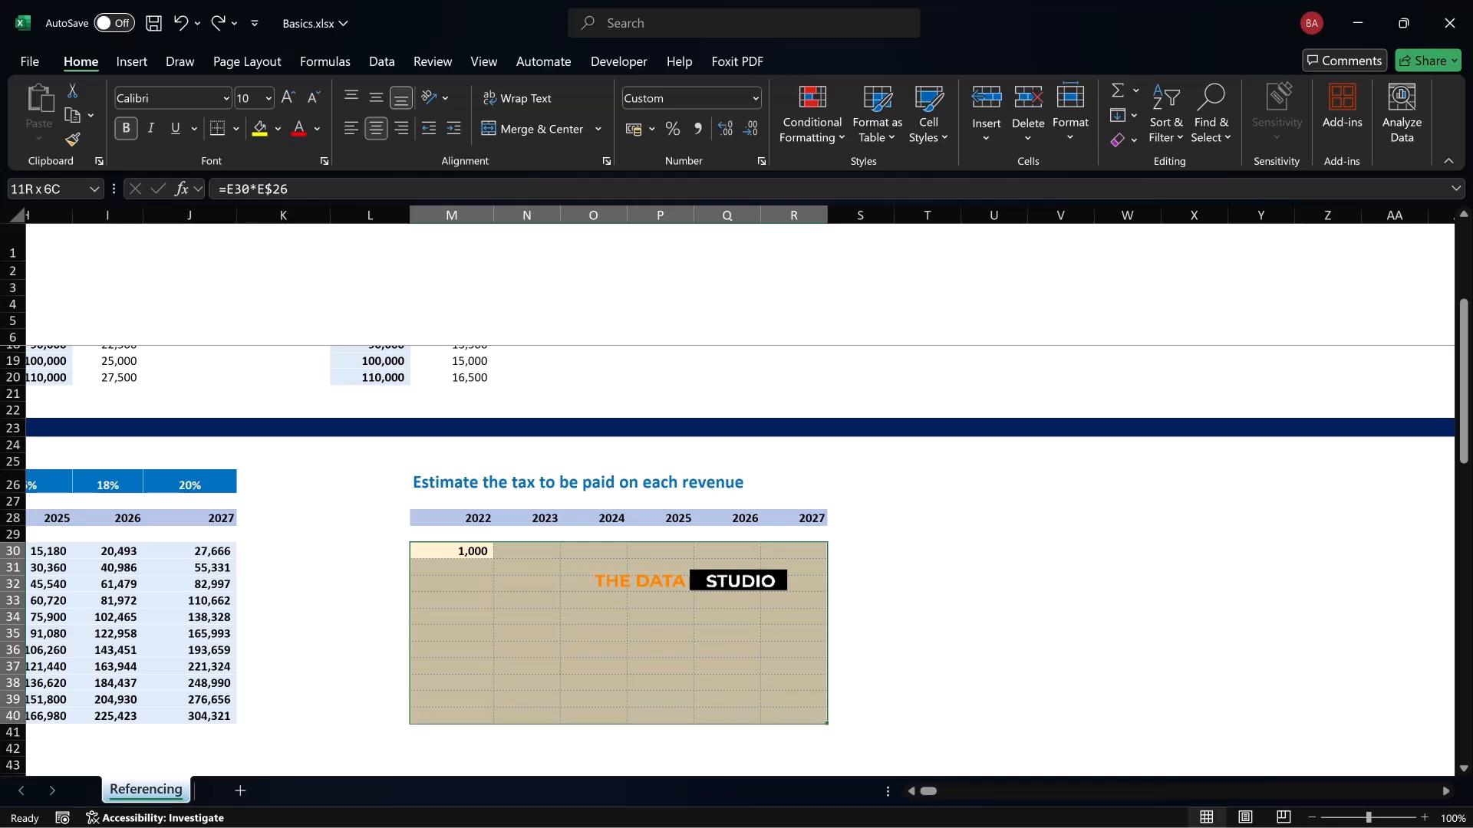
key("ctrl+r")
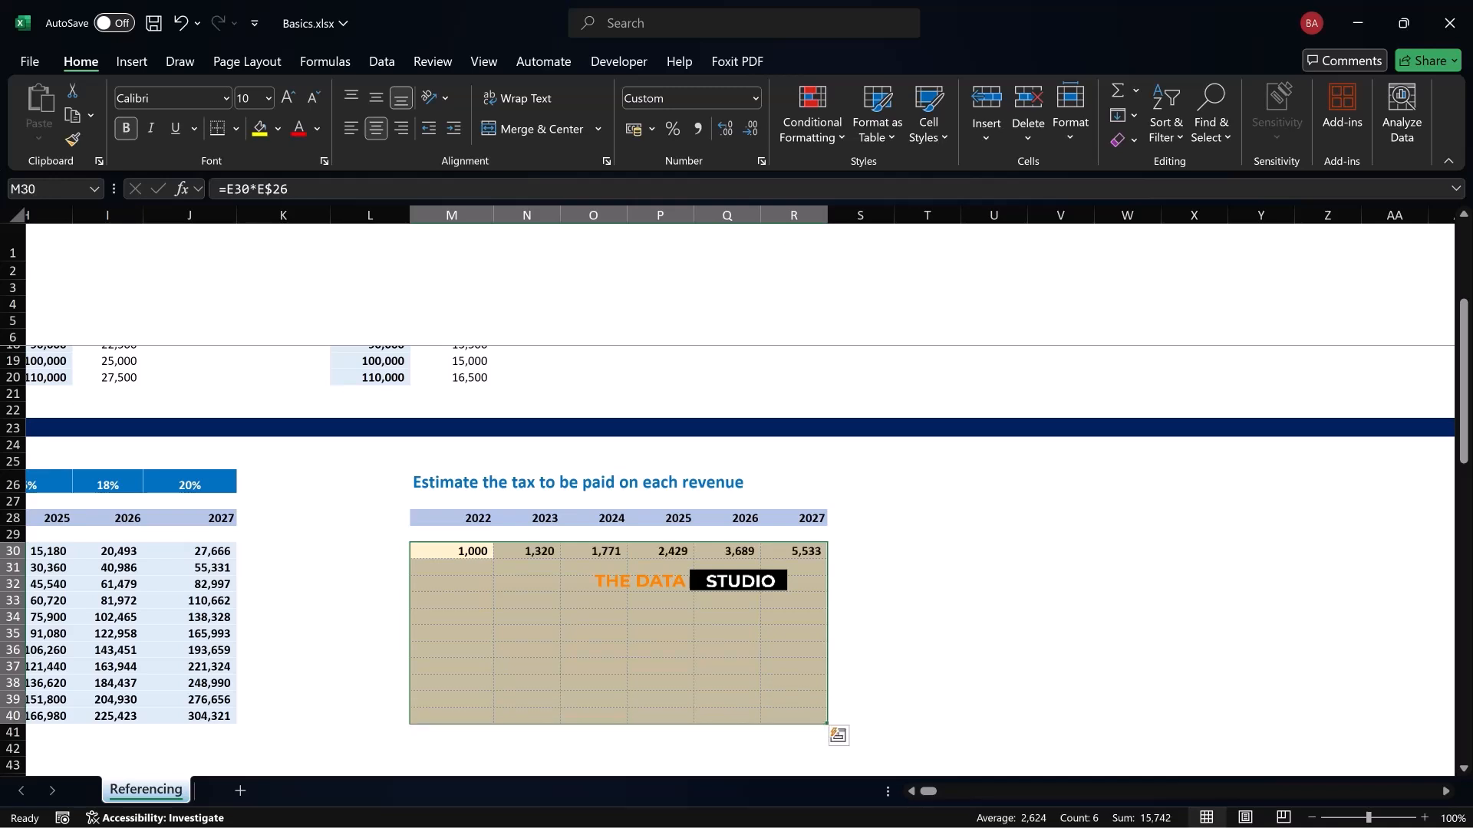
key("ctrl+d")
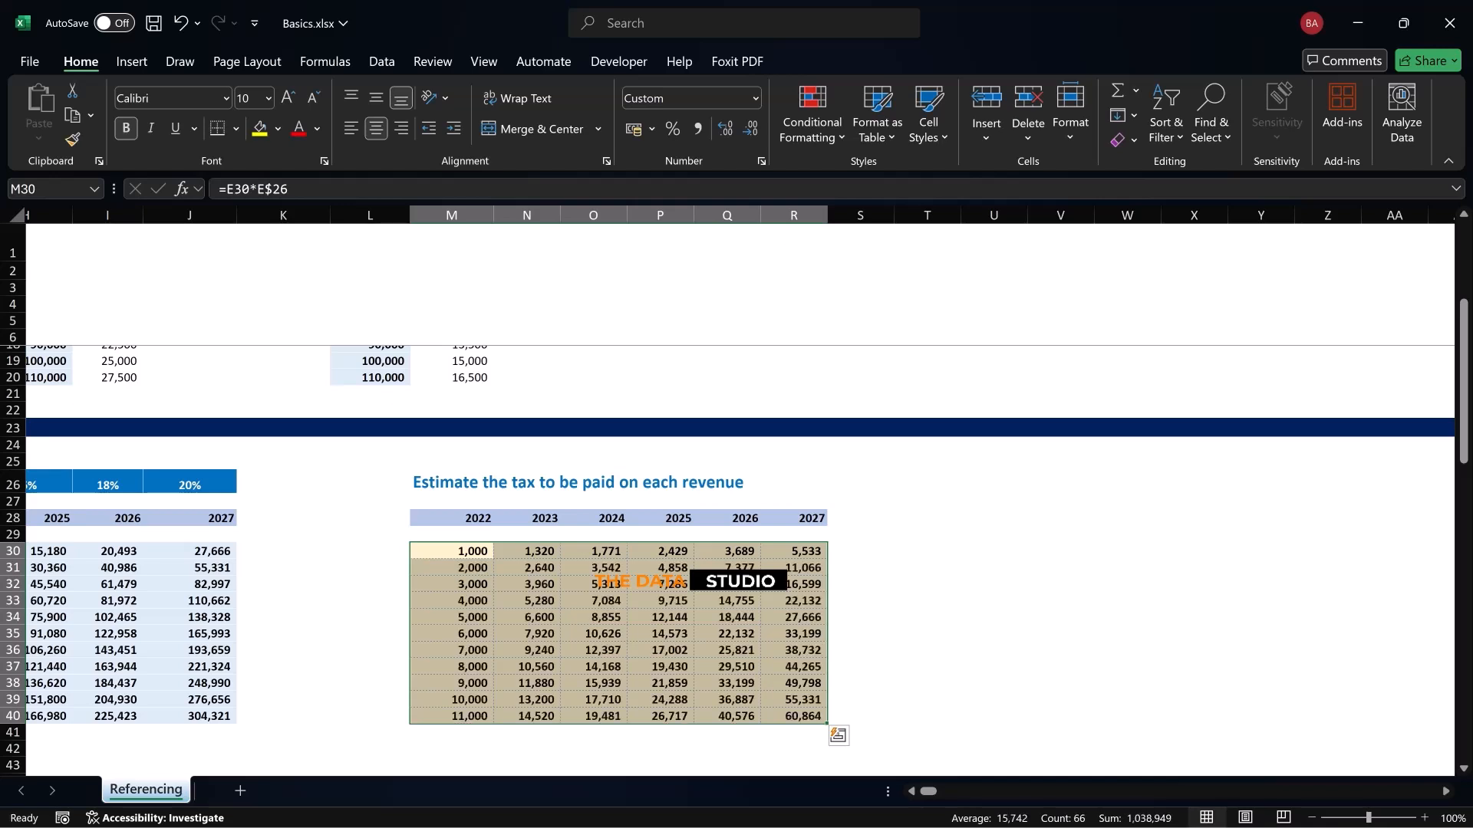
Inspect the filled formulas in Q37 and P36 to check which revenue and tax rate cells they reference
left_click(726, 667)
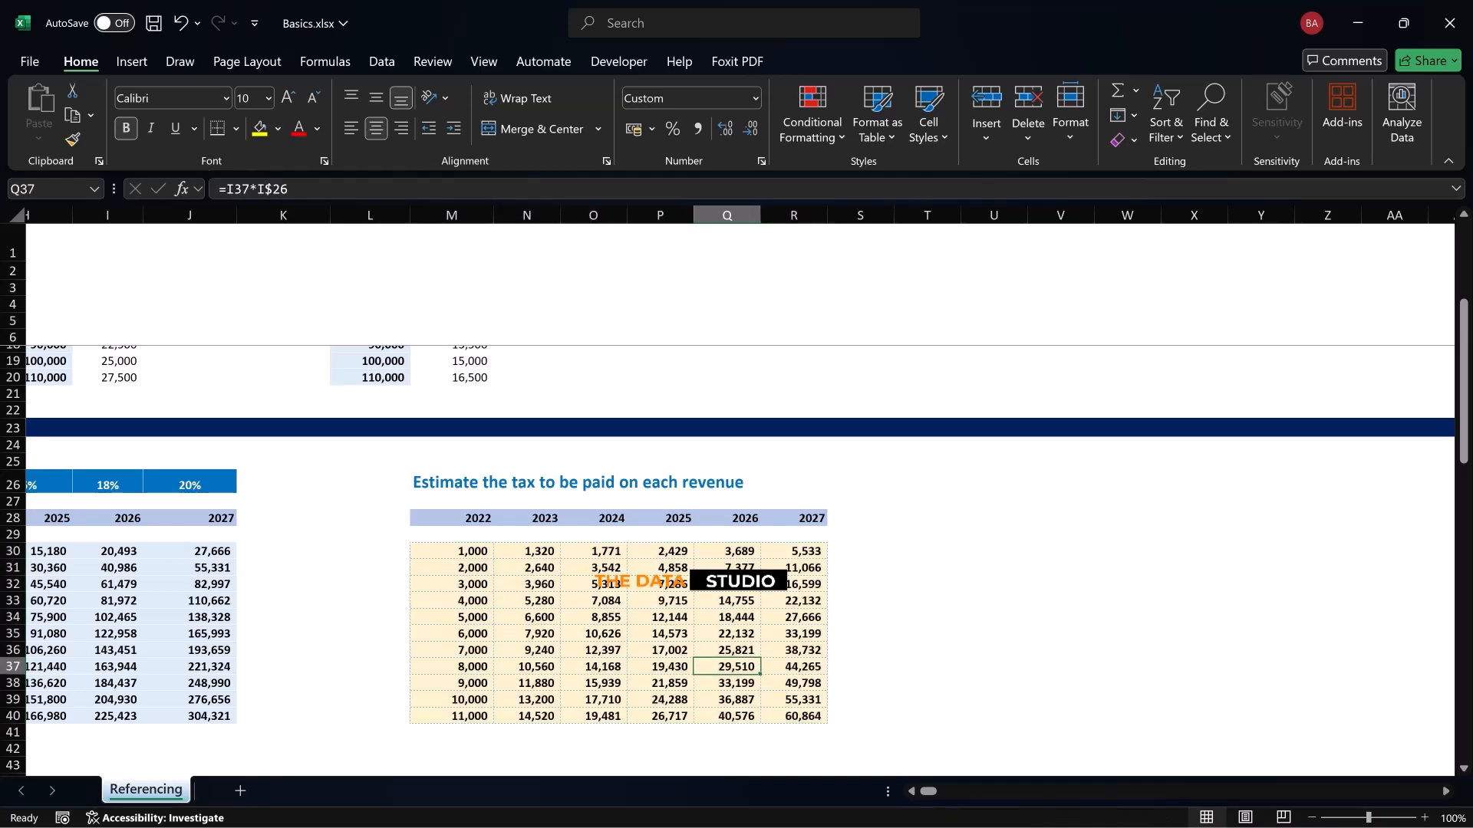
key("F2")
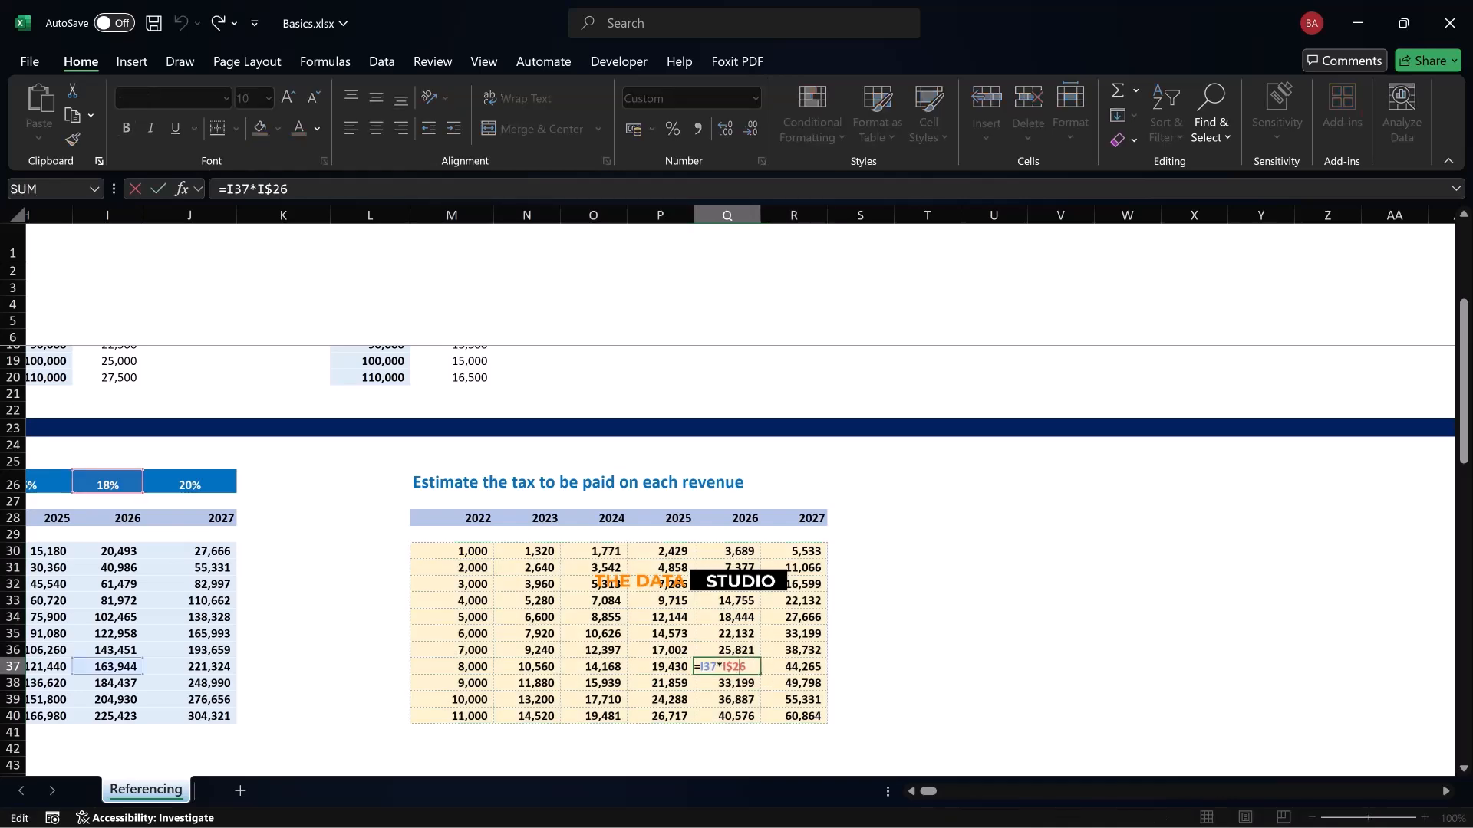
key("Escape")
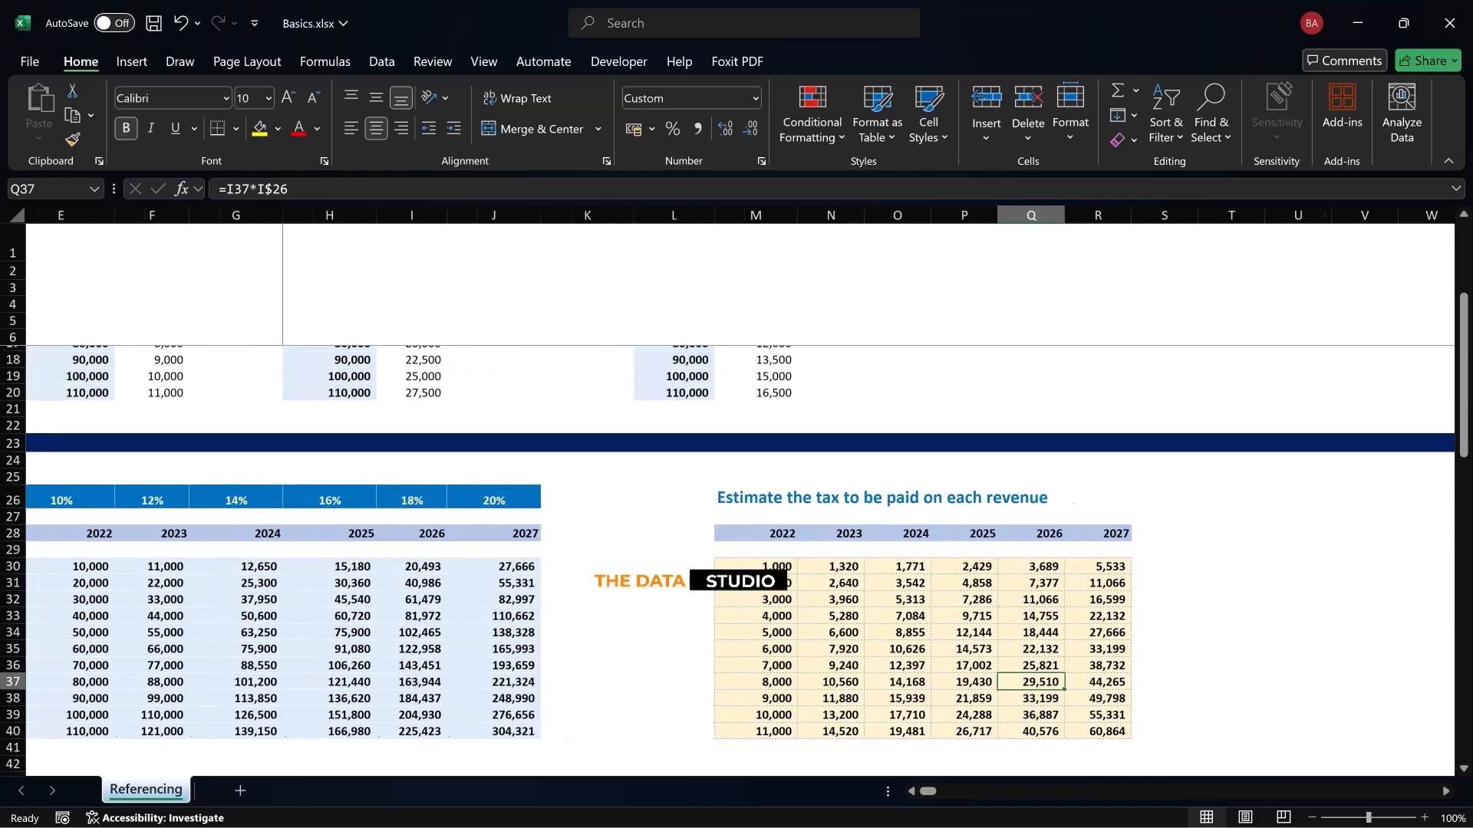
scroll(740, 499, "left", 1)
double_click(1034, 666)
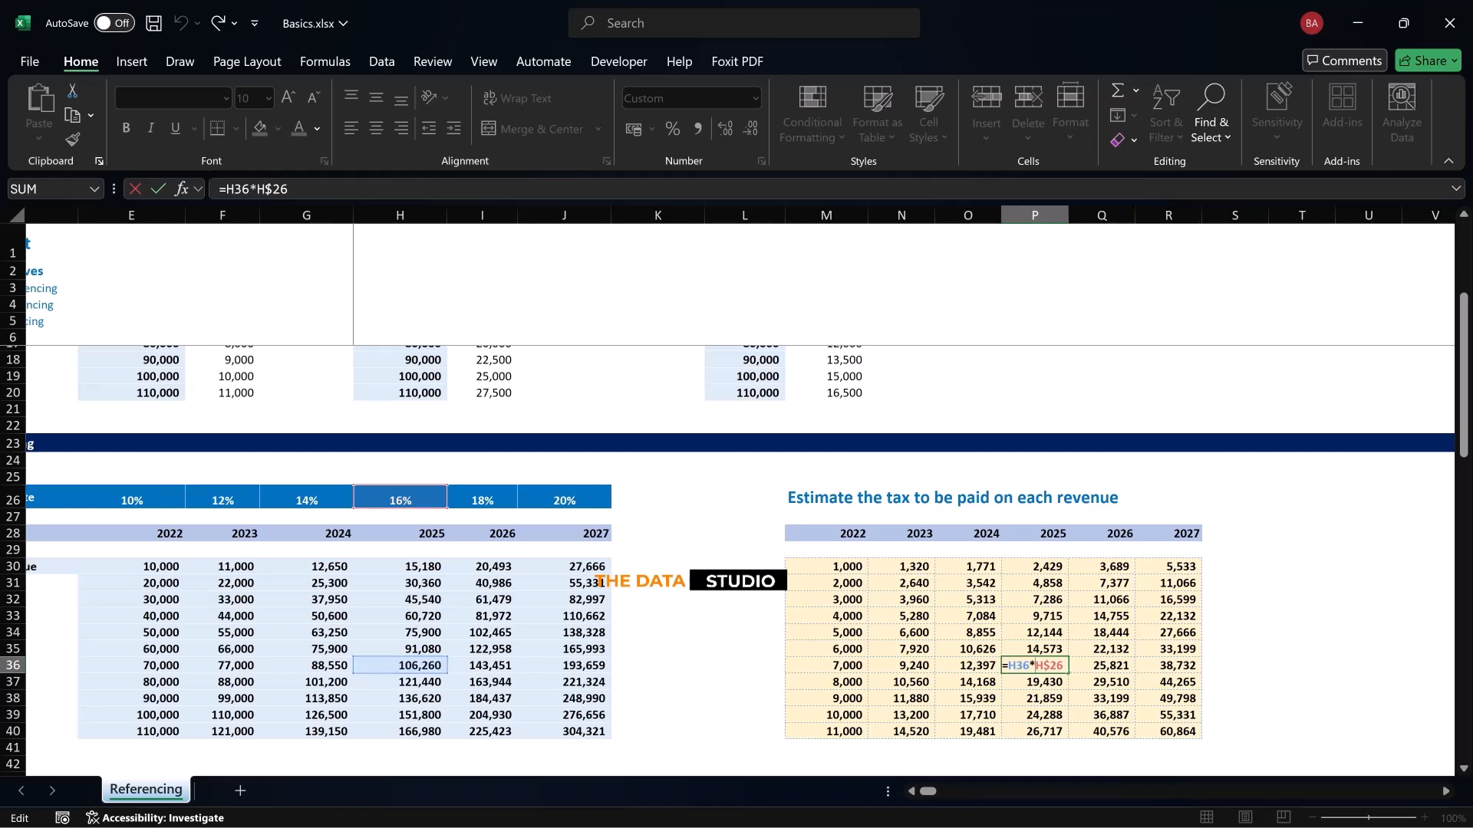
left_click(901, 633)
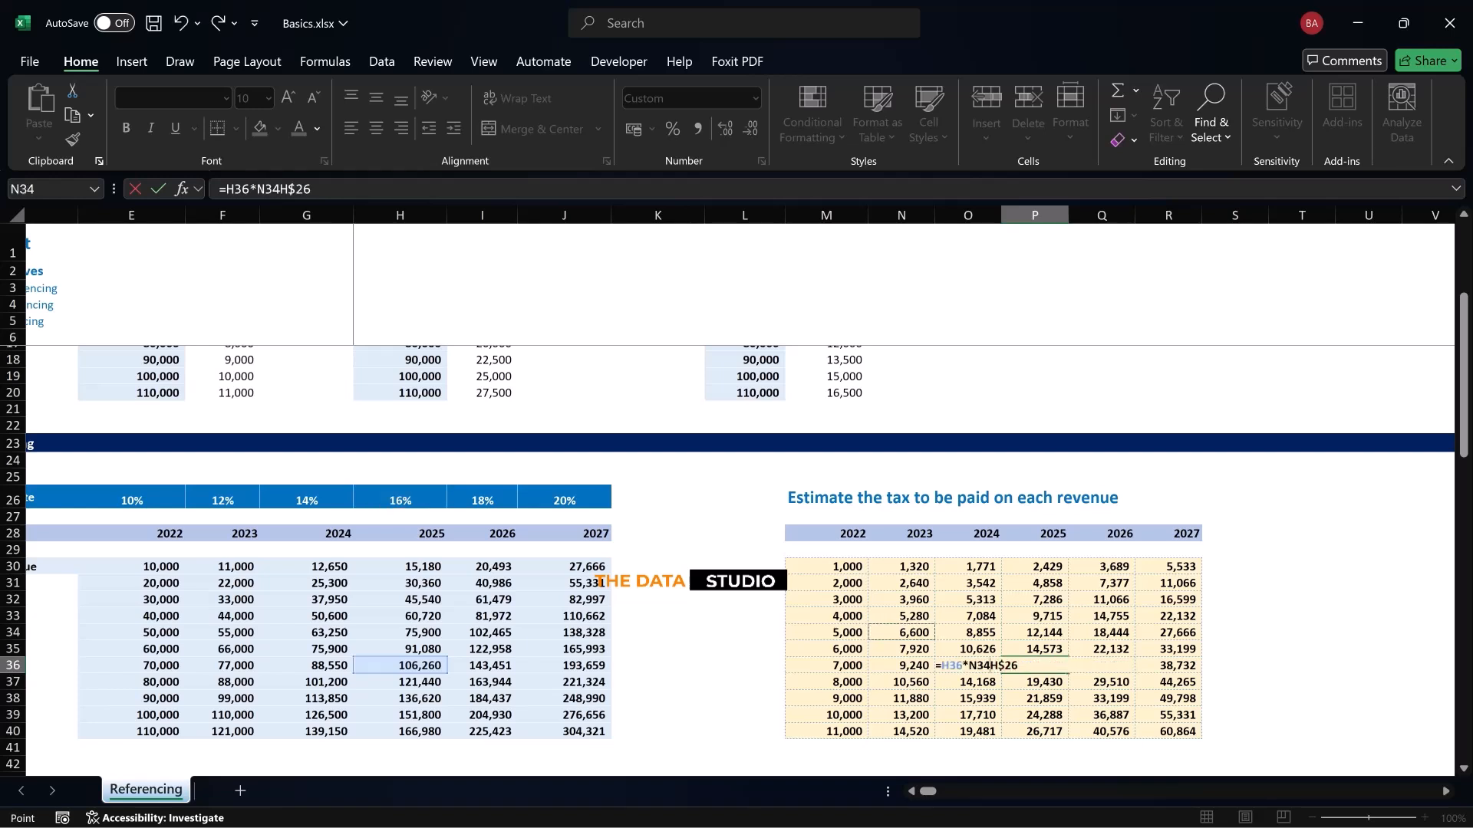
key("Escape")
Undo the last fill of the tax table and fill the M30 formula down through M40
key("ctrl+z")
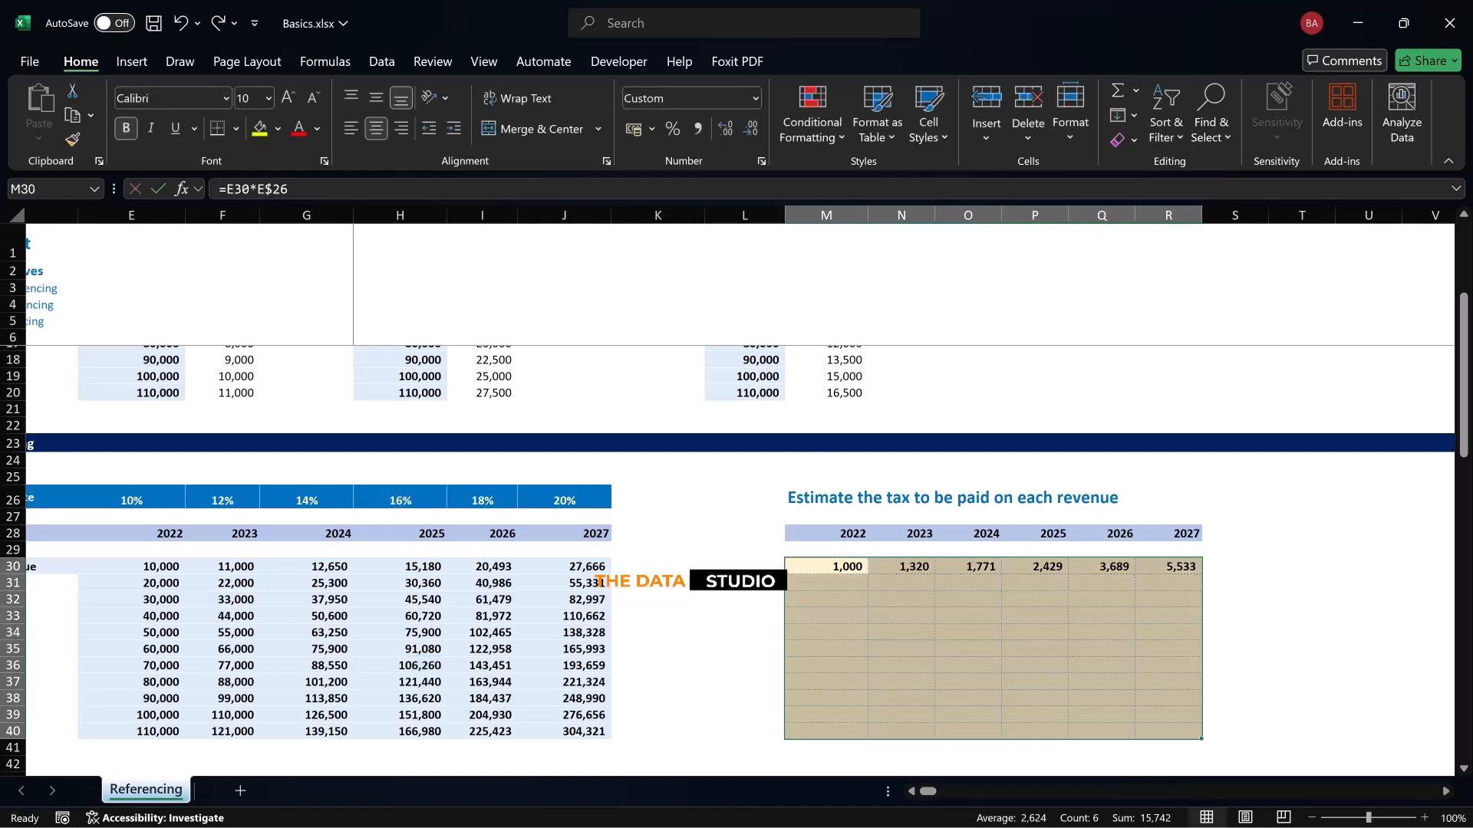
key("Right")
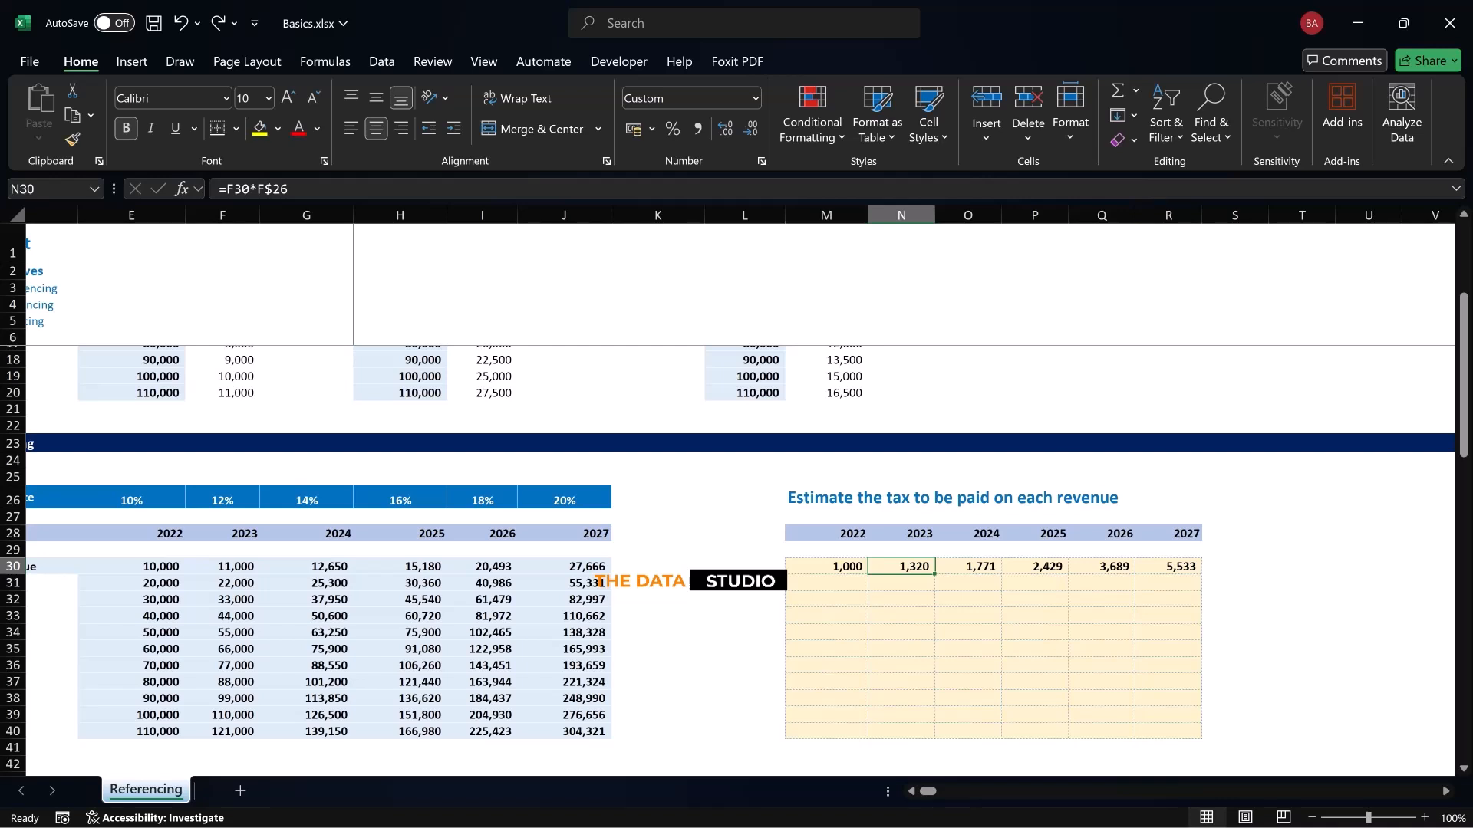
key("Left")
key("shift+Down")
key("shift+Down")
key("shift+Down")
key("shift+Down")
key("shift+Down")
key("shift+Down")
key("shift+Down")
key("shift+Down")
key("shift+Down")
key("shift+Down")
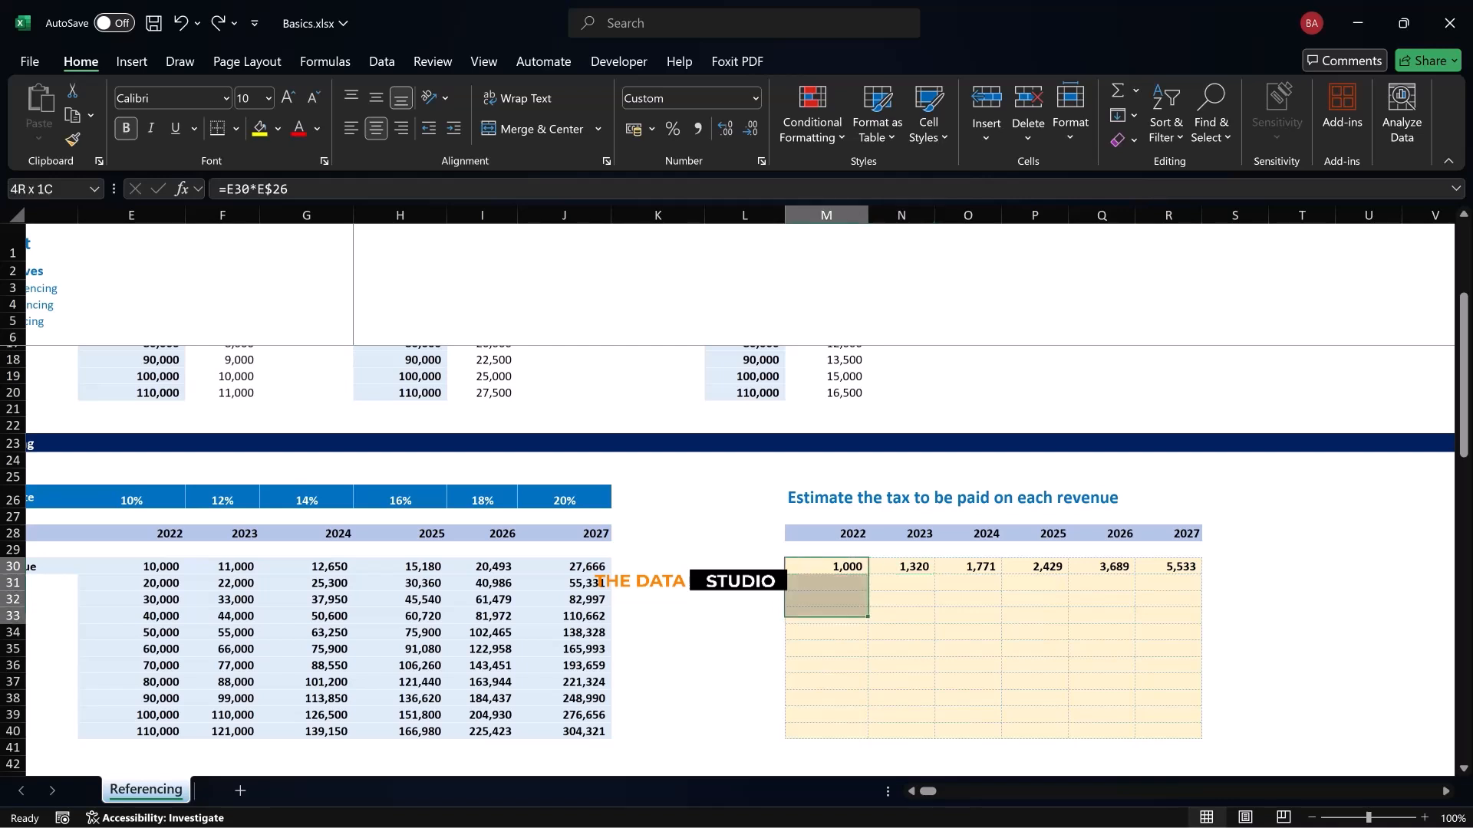
key("ctrl+d")
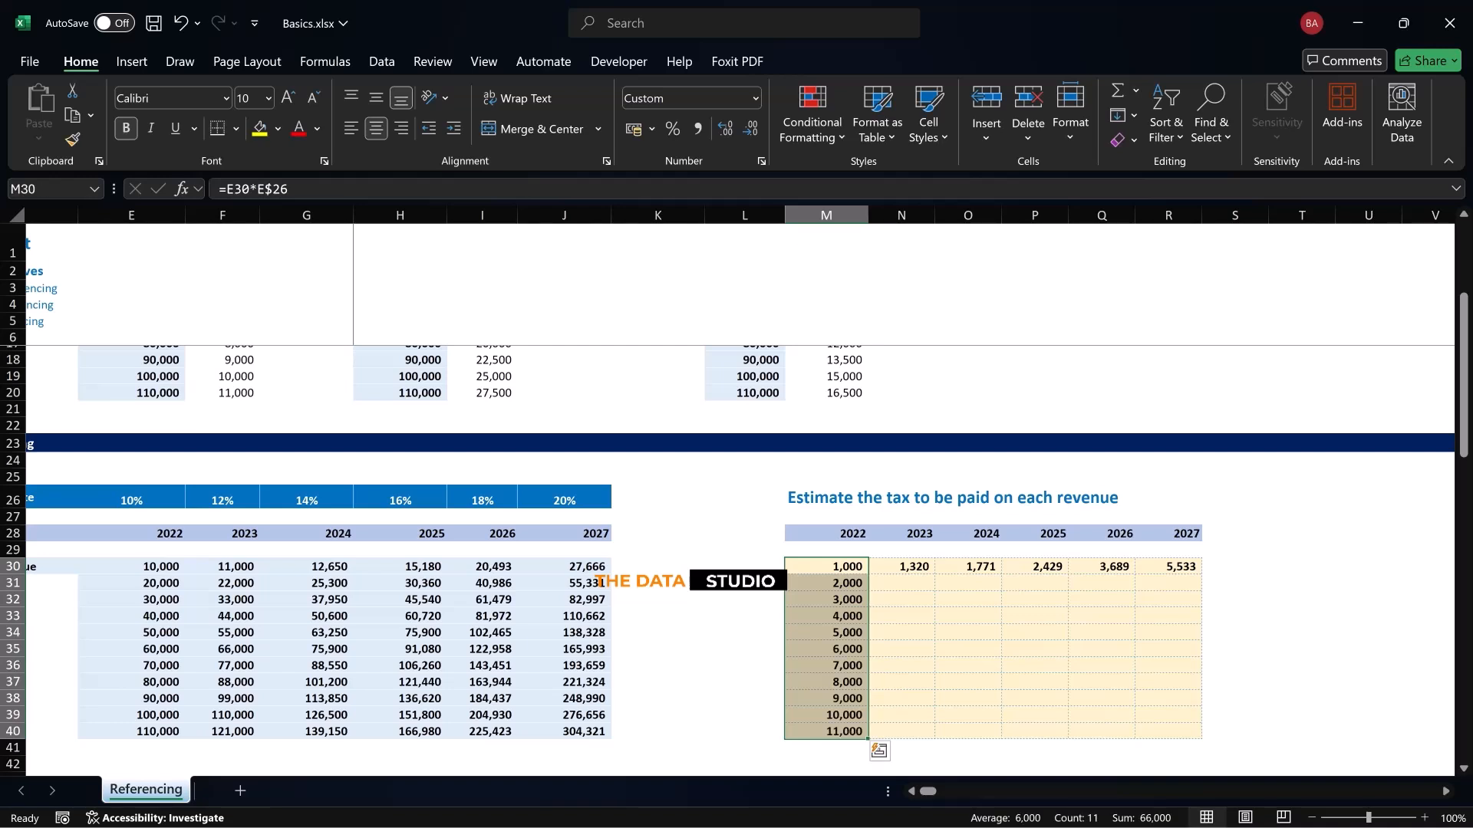
Fill the row 30 tax formulas down through the remaining year columns, completing M30:R40, and return to M30
key("shift+Right")
key("shift+Right")
key("shift+Right")
key("shift+Right")
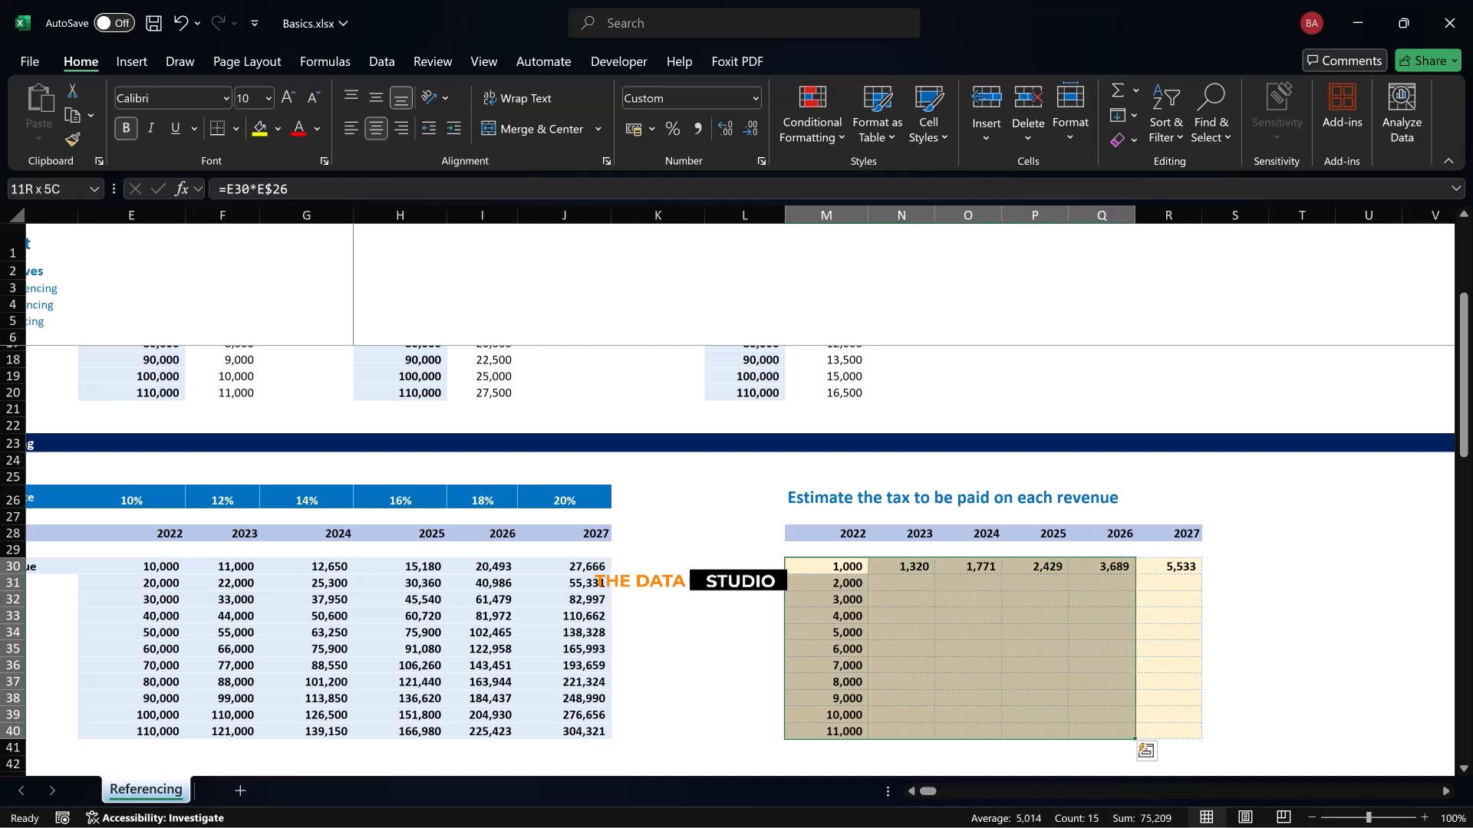
key("shift+Right")
key("ctrl+d")
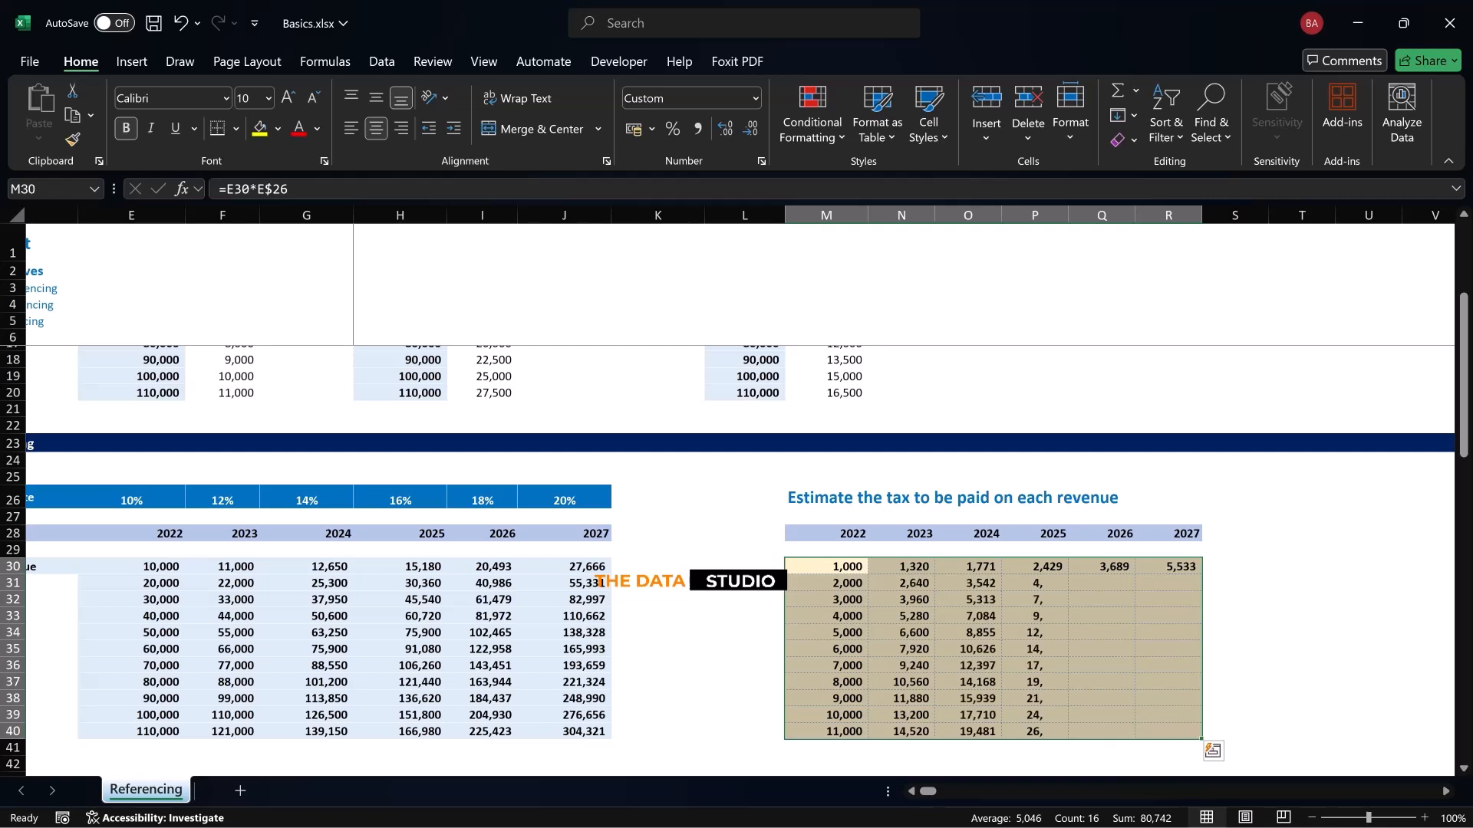
key("shift+BackSpace")
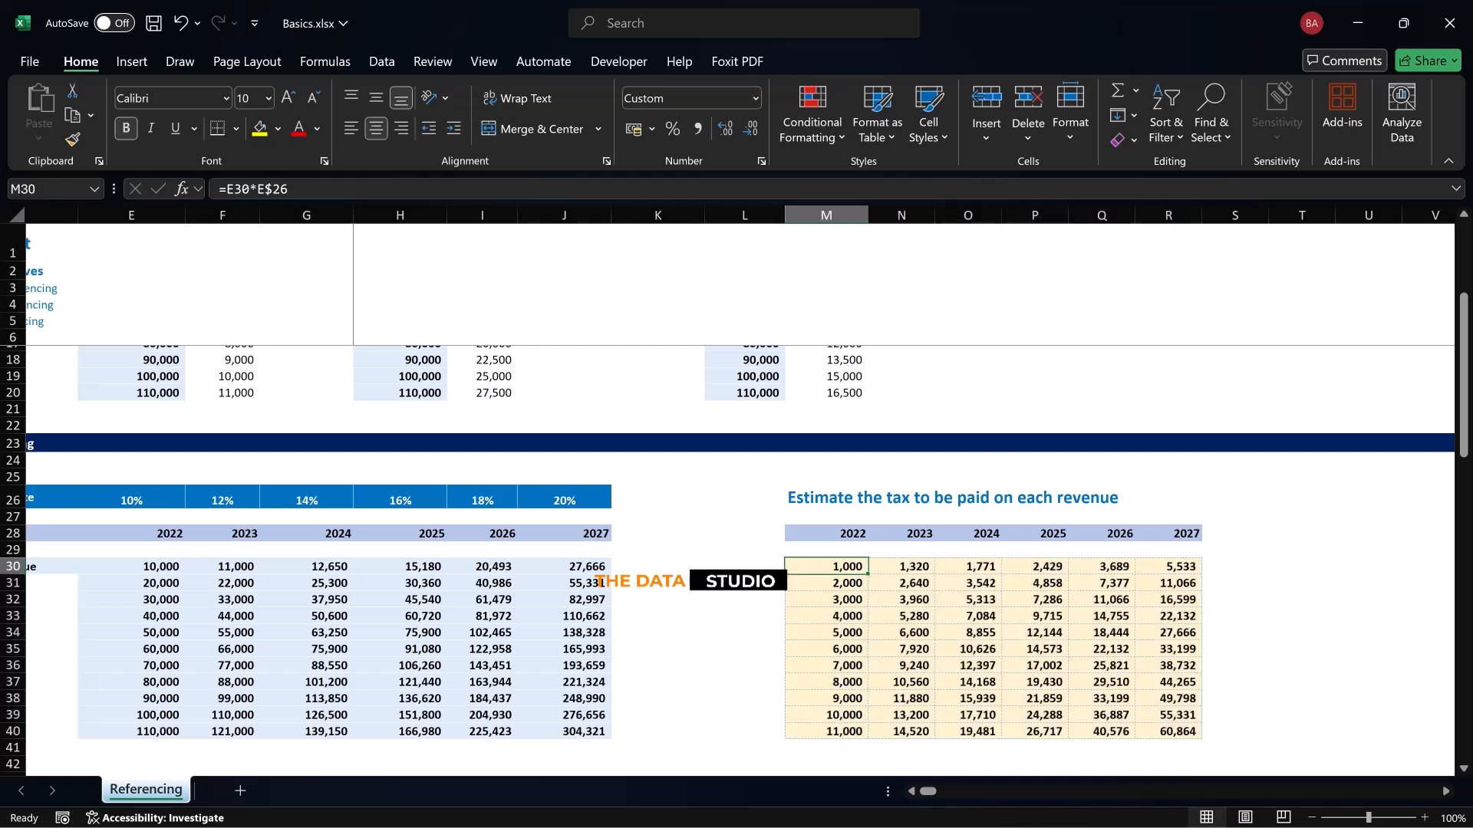
Examine the horizontal tax rates in row 26, from the label in D26 and the first rate in E26
scroll(726, 491, "left", 2)
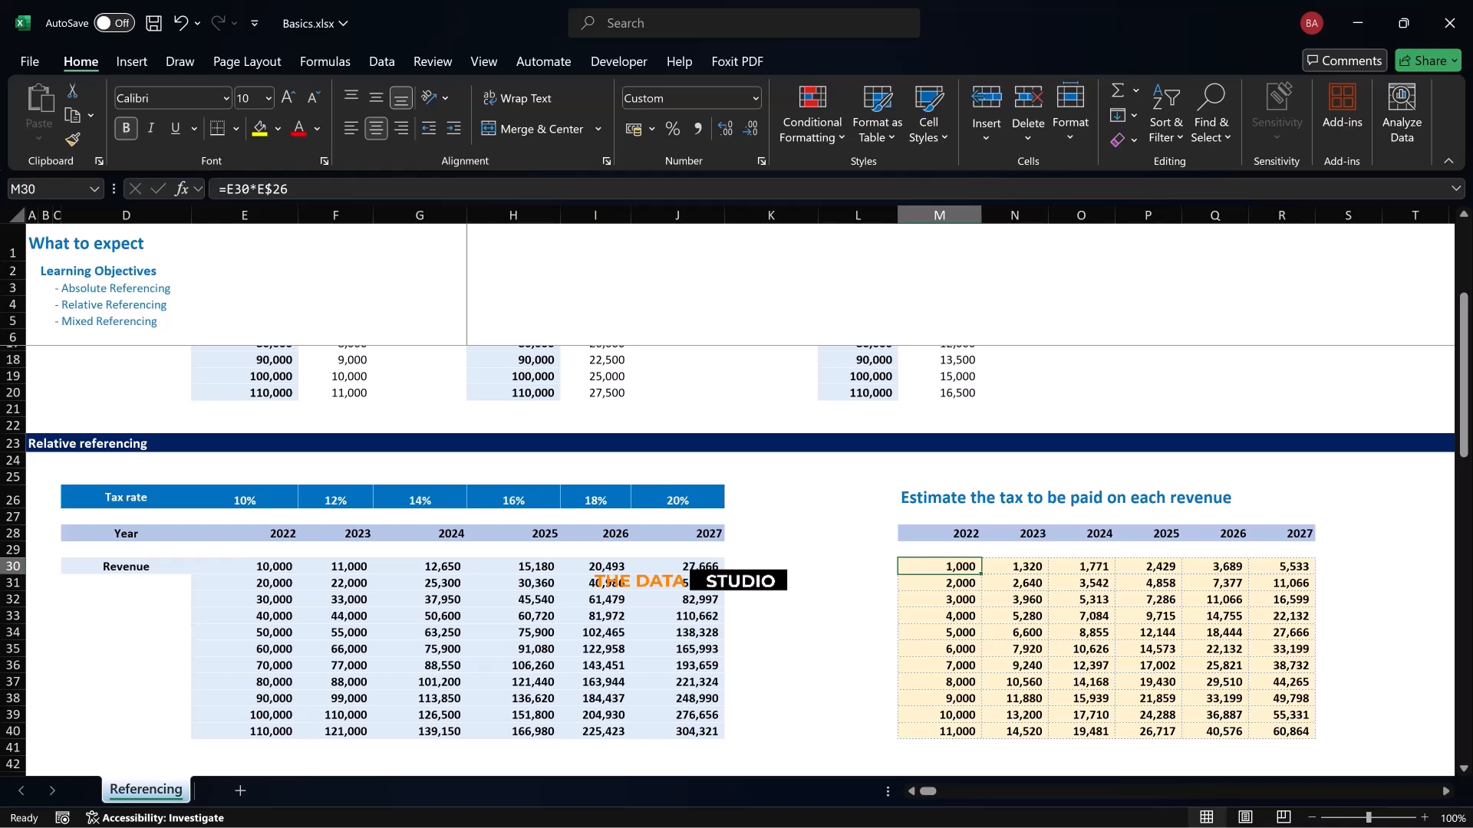
left_click(244, 498)
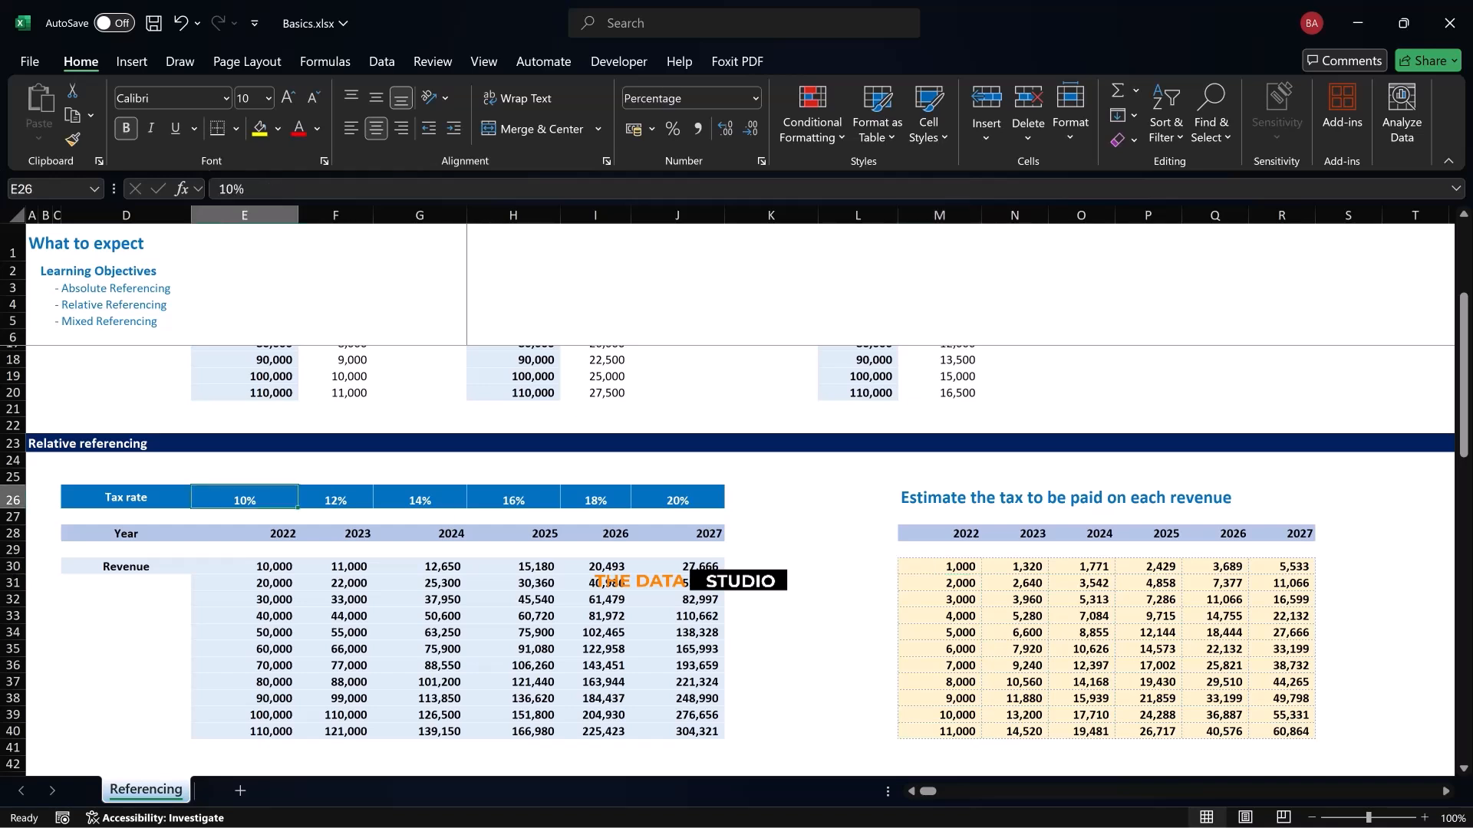
left_click(12, 500)
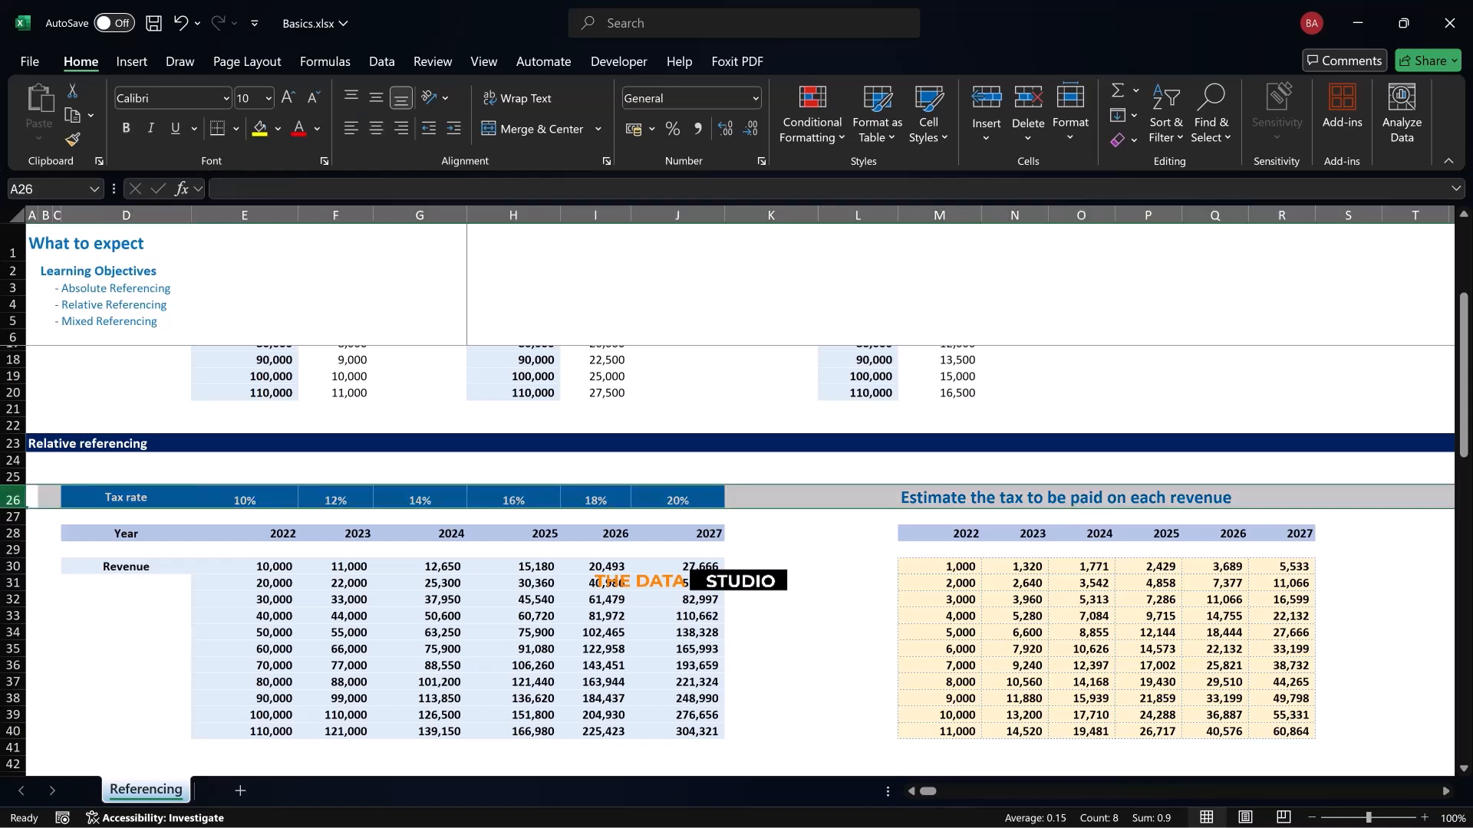
left_click(126, 497)
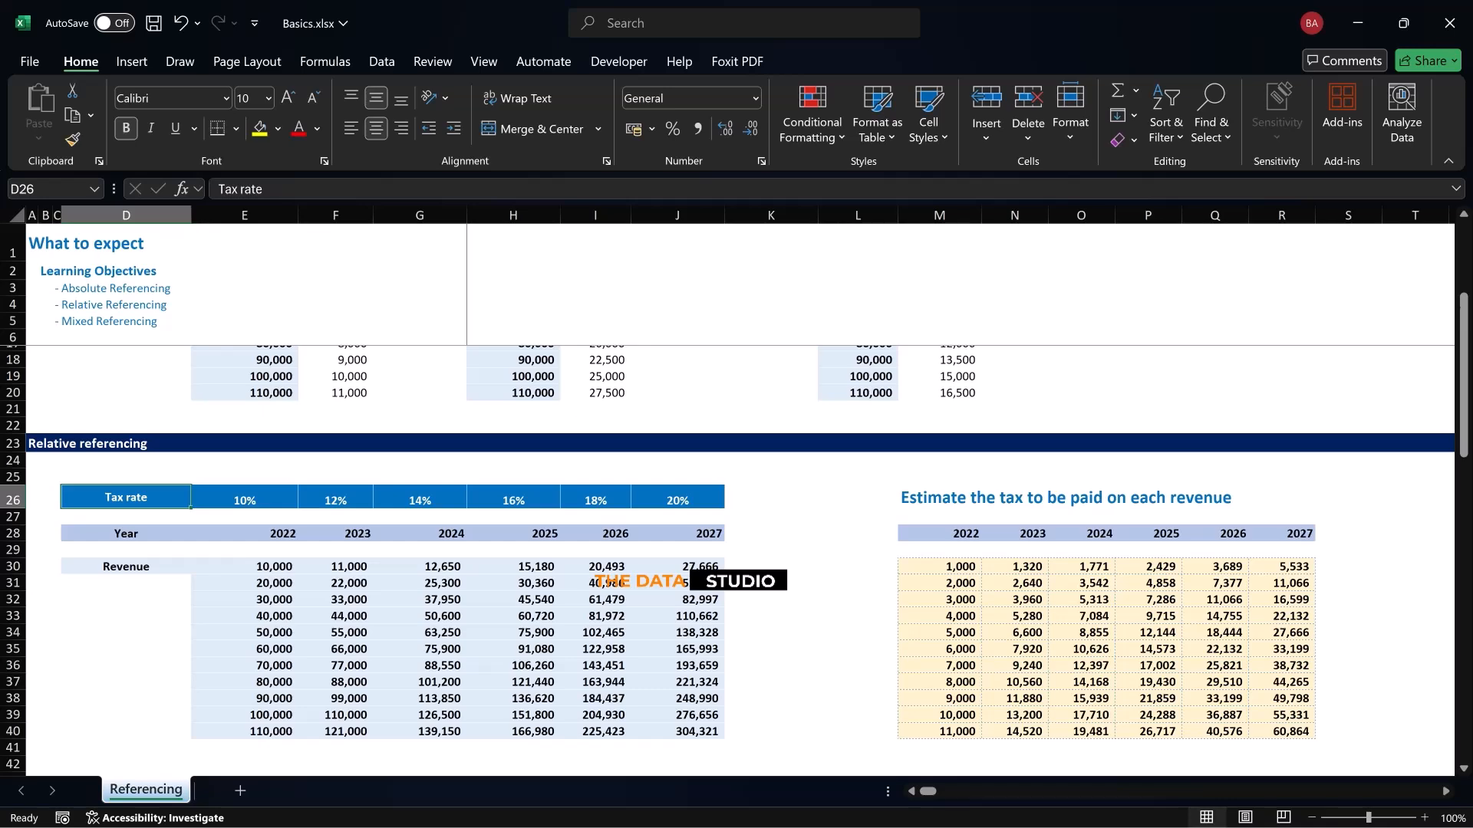
Examine the second exercise's vertical tax rates in E47:E52 and its revenue table in G47:L57
scroll(737, 560, "down", 8)
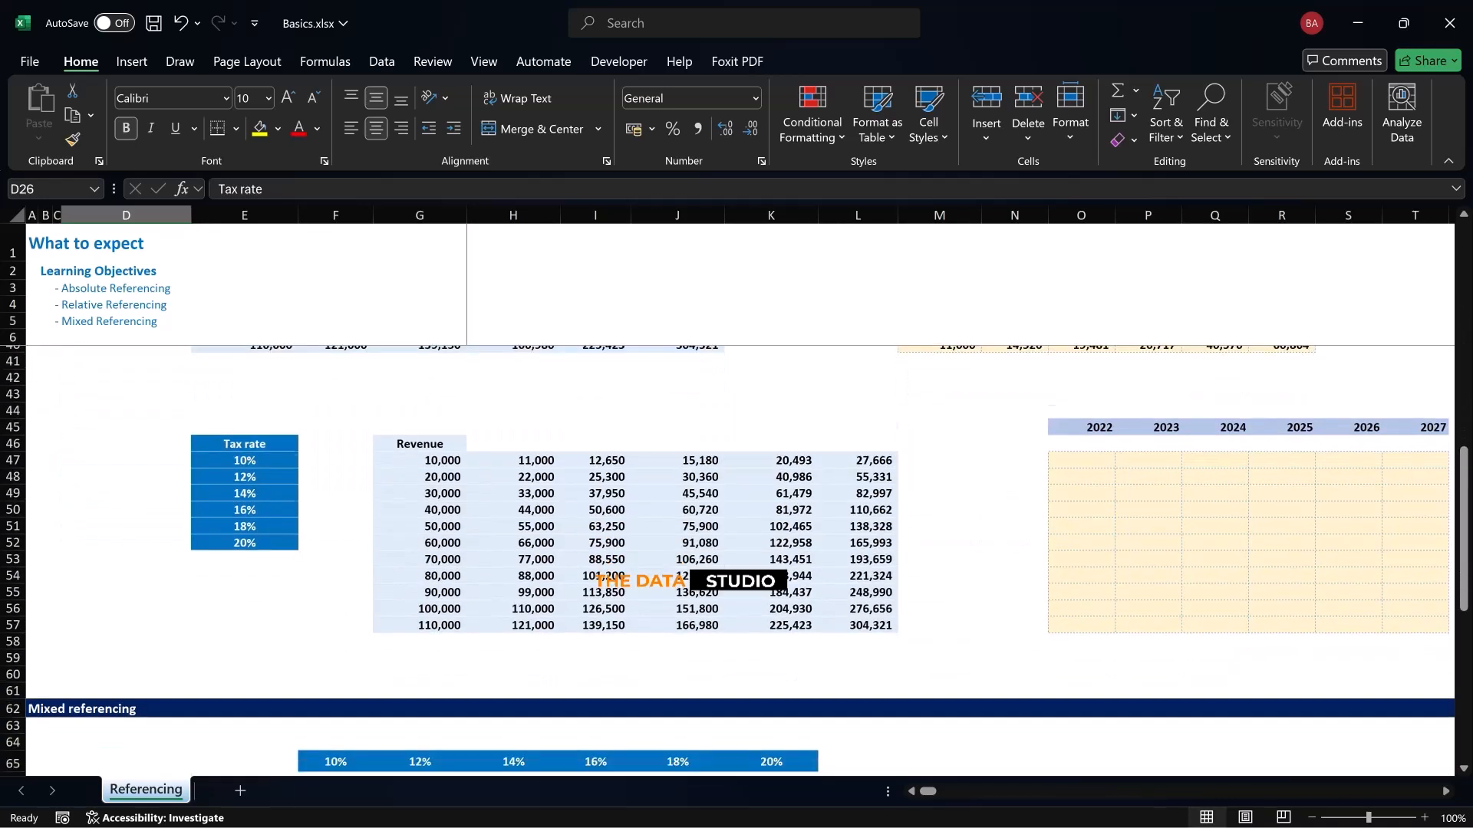
scroll(736, 537, "down", 2)
scroll(736, 537, "up", 2)
left_click_drag(245, 460, 244, 543)
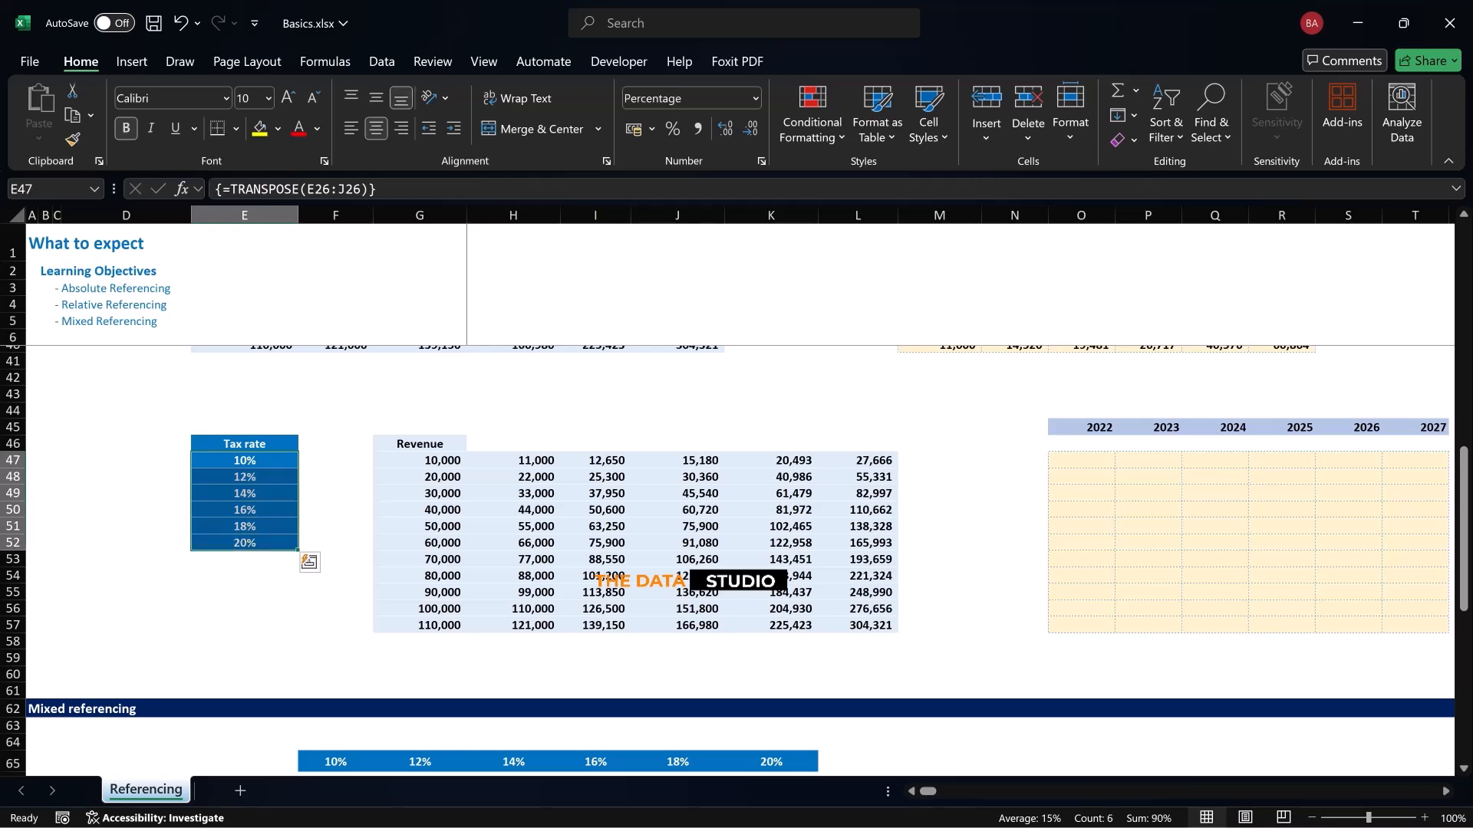
left_click(244, 461)
left_click(244, 477)
key("Down")
key("Down")
key("Down")
key("Down")
left_click(245, 461)
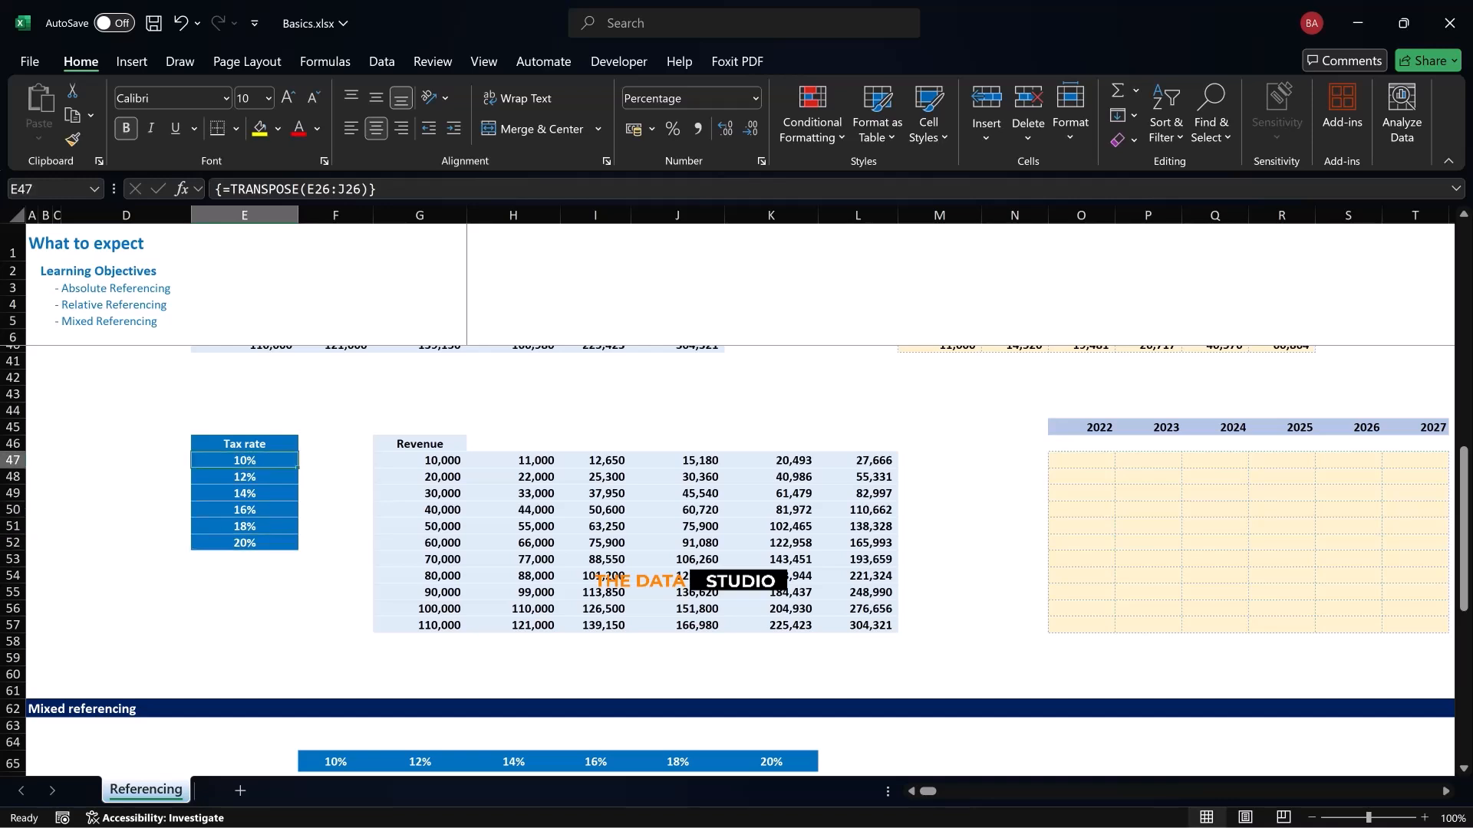
left_click_drag(420, 461, 858, 627)
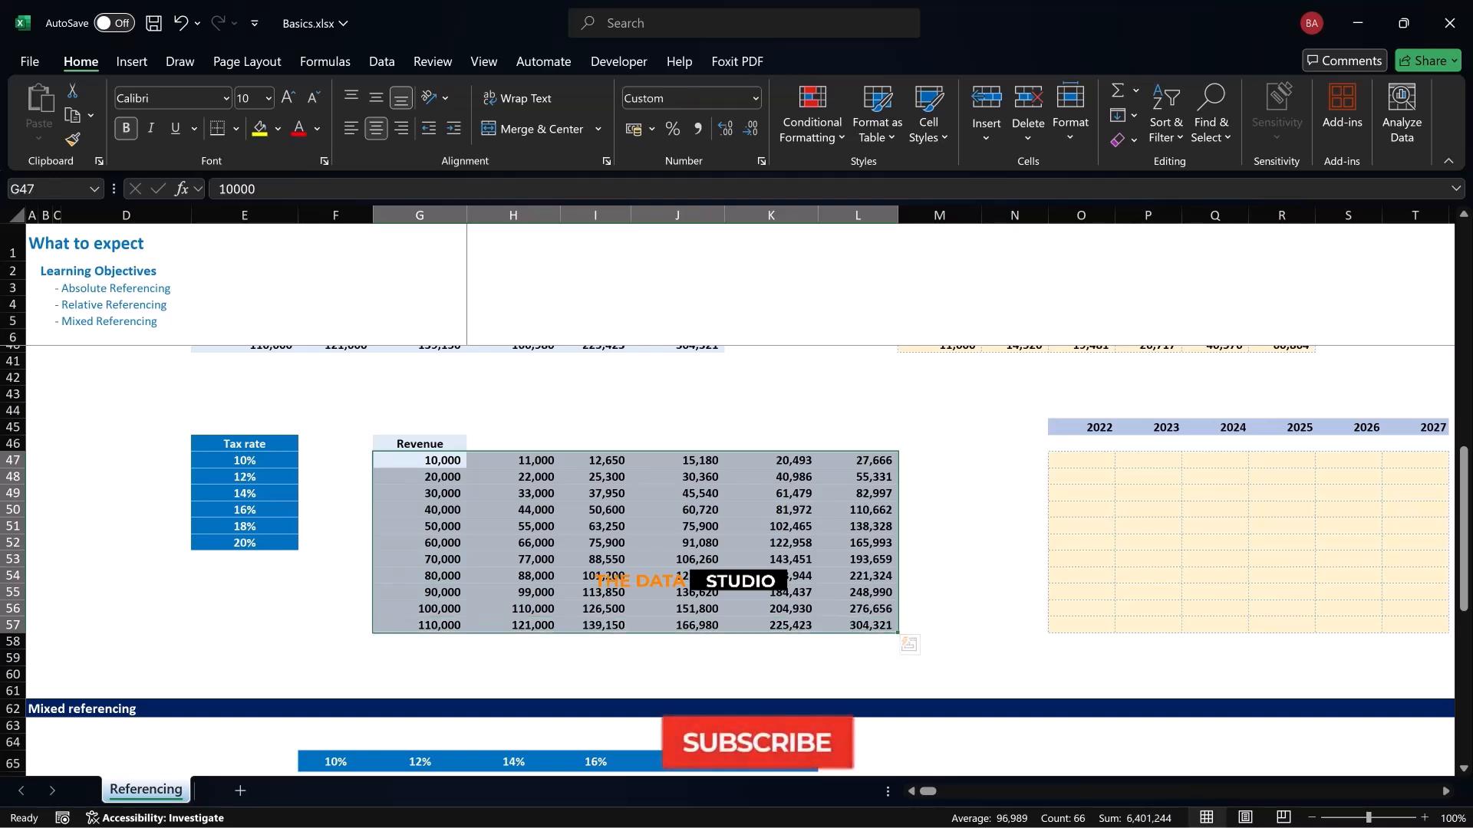
Build the tax formula =G47*E47 in O47, multiplying the first 2022 revenue by the first tax rate
scroll(737, 490, "right", 1)
scroll(736, 491, "right", 1)
scroll(737, 491, "right", 1)
left_click(976, 461)
type("=")
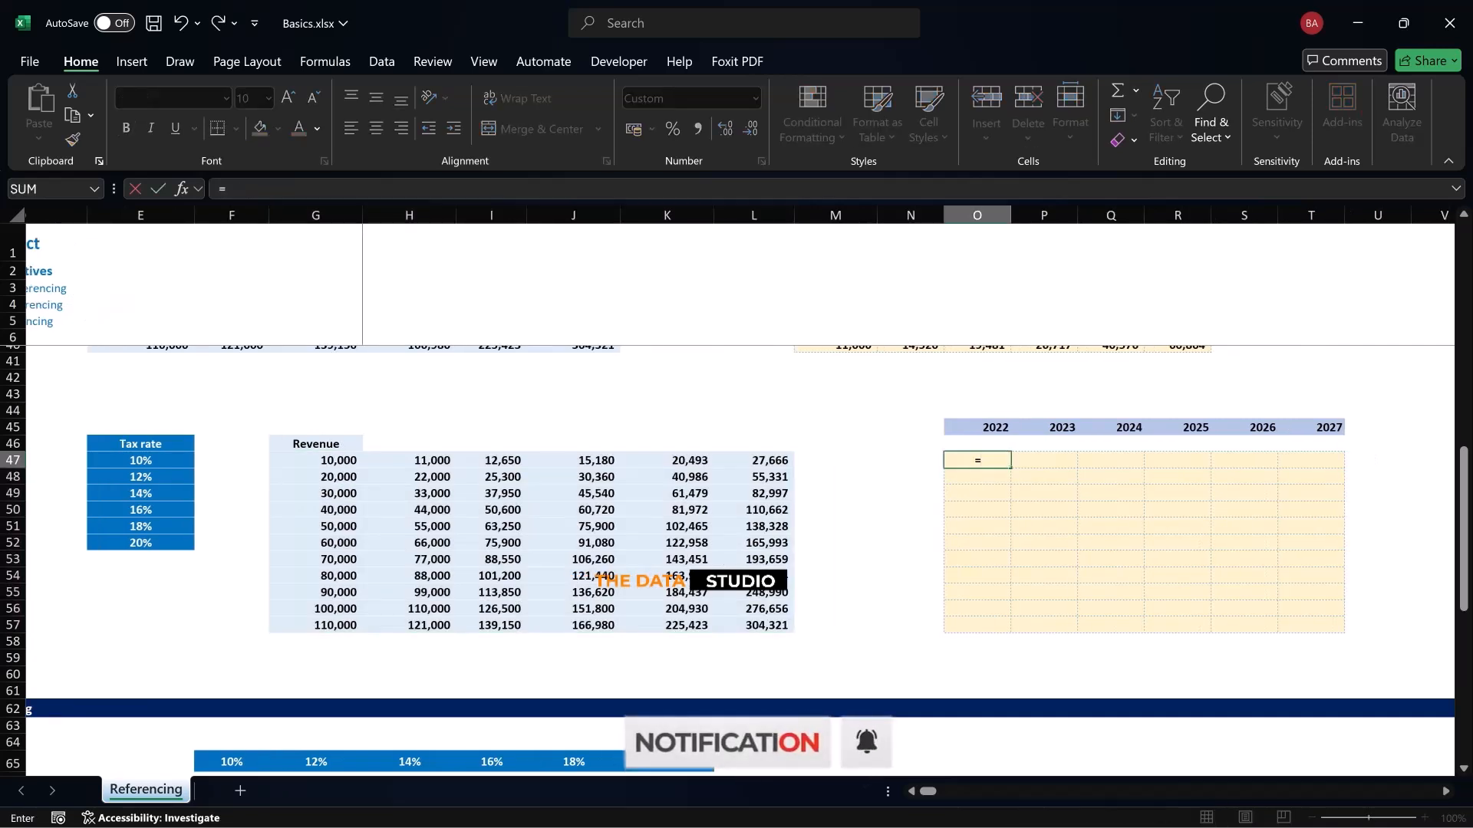
left_click(316, 460)
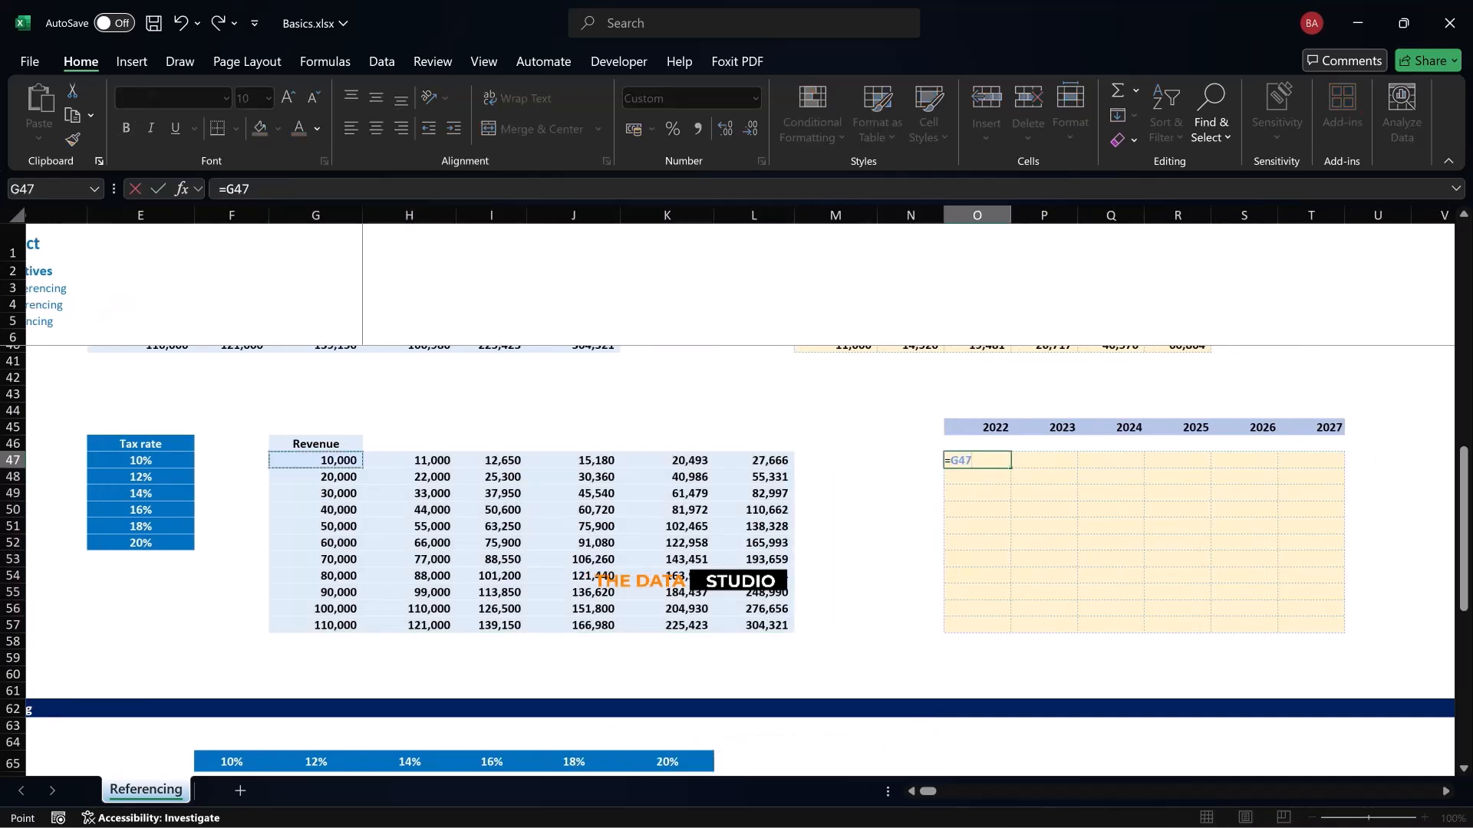
type("*")
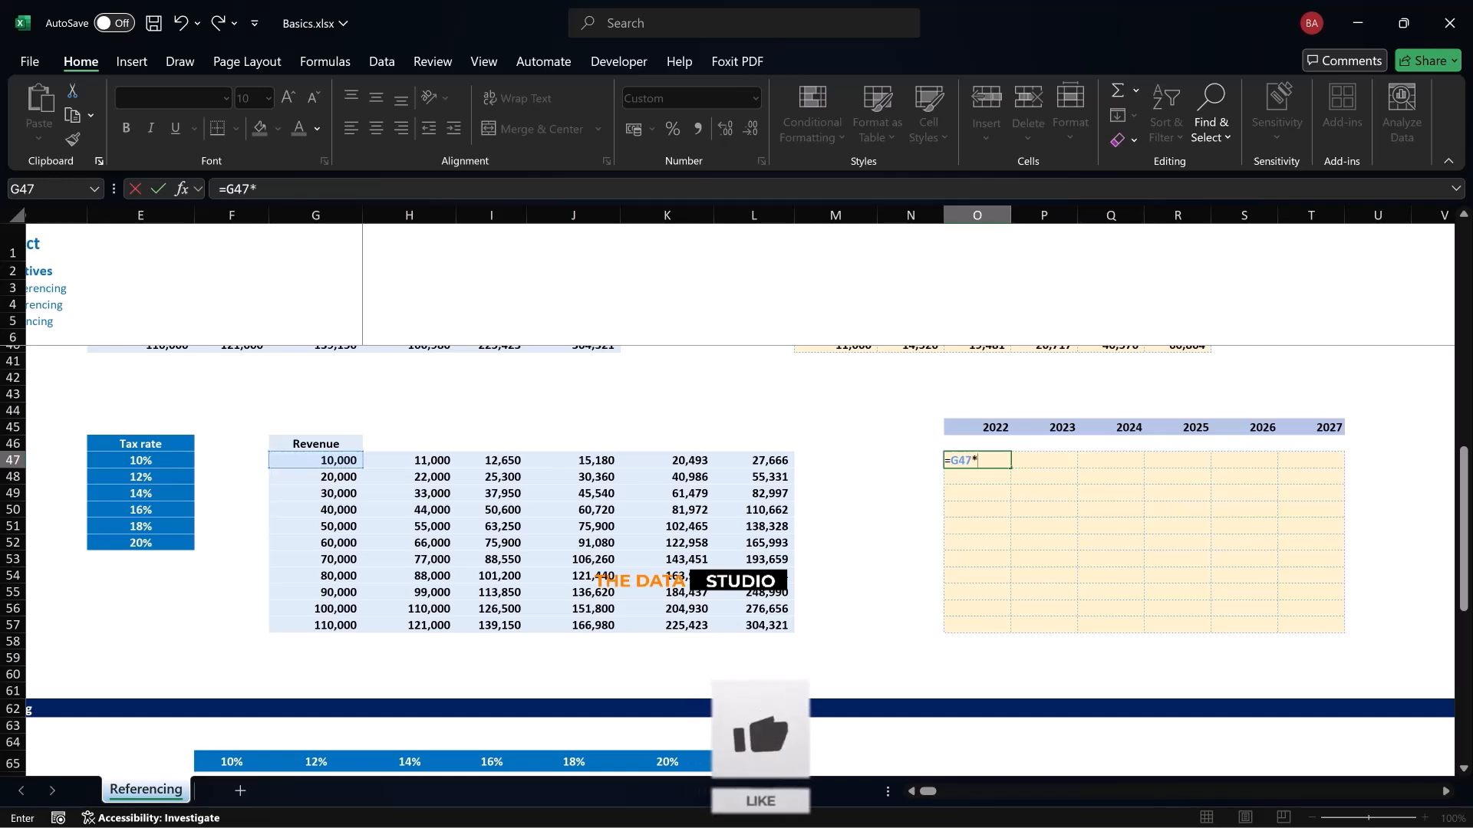
left_click(141, 461)
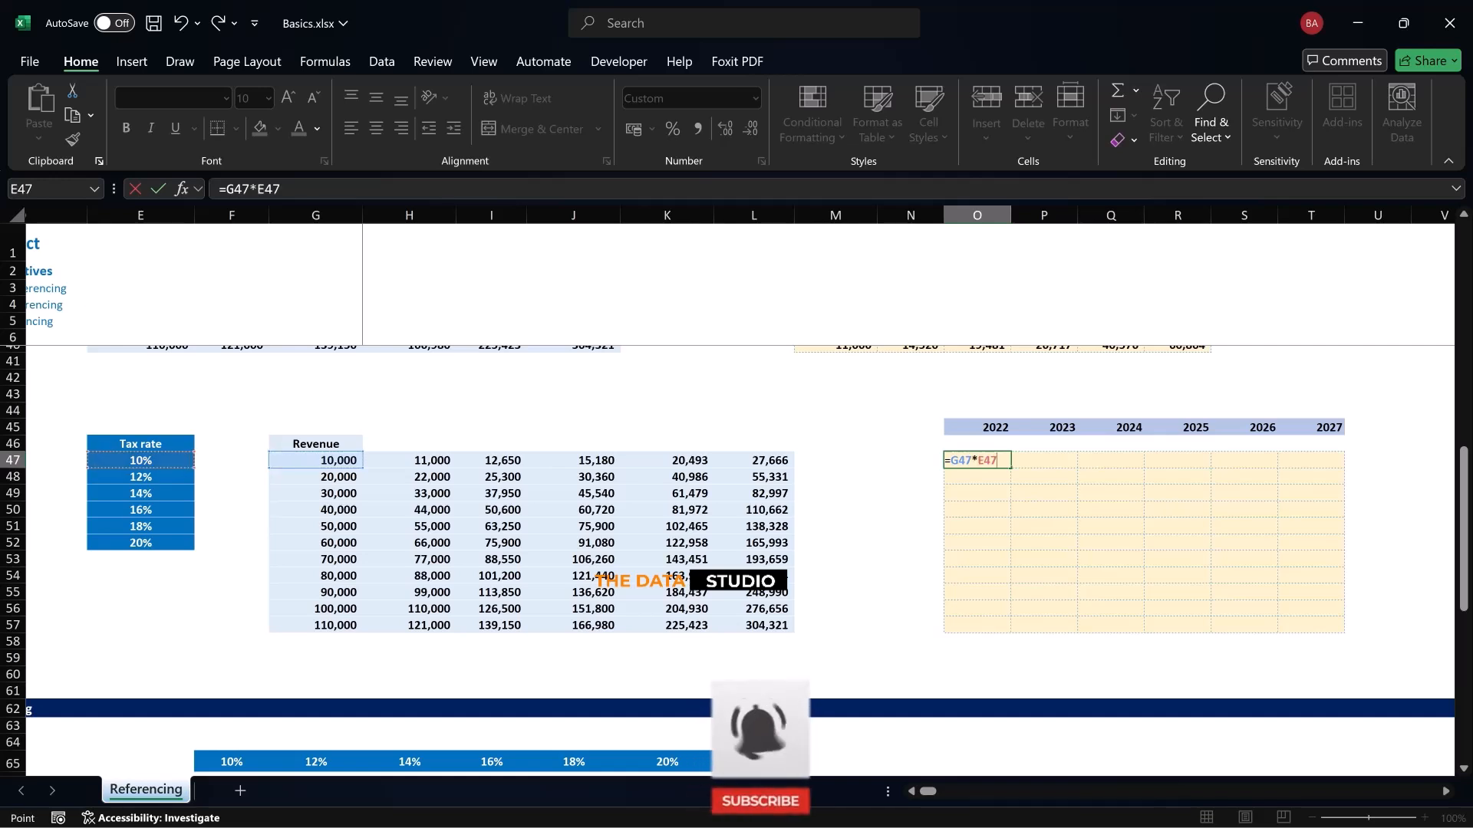
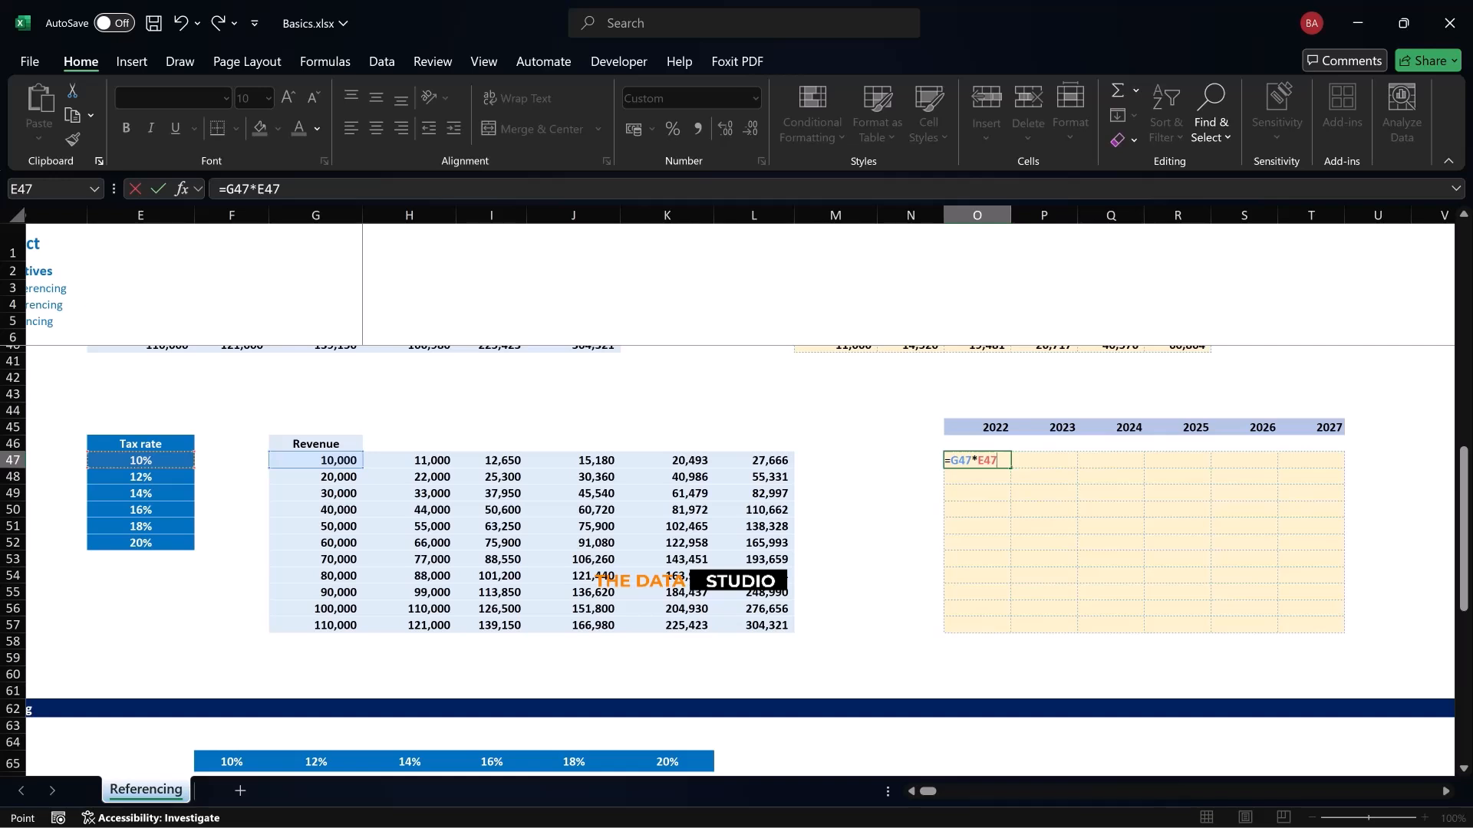
Lock the tax rate's column in O47 so the formula reads =G47*$E47
key("F4")
key("F4")
key("F4")
key("Return")
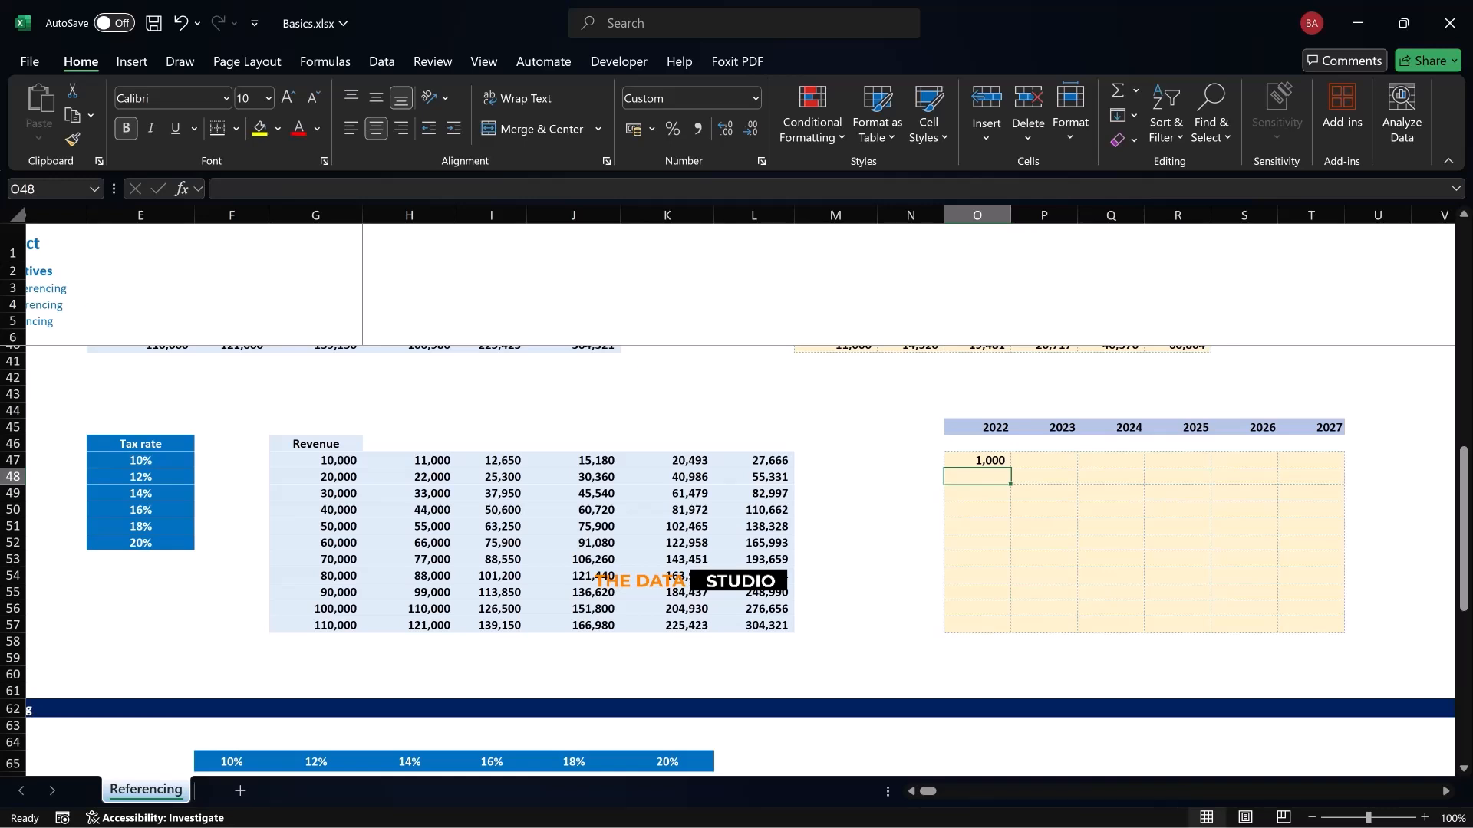
key("Up")
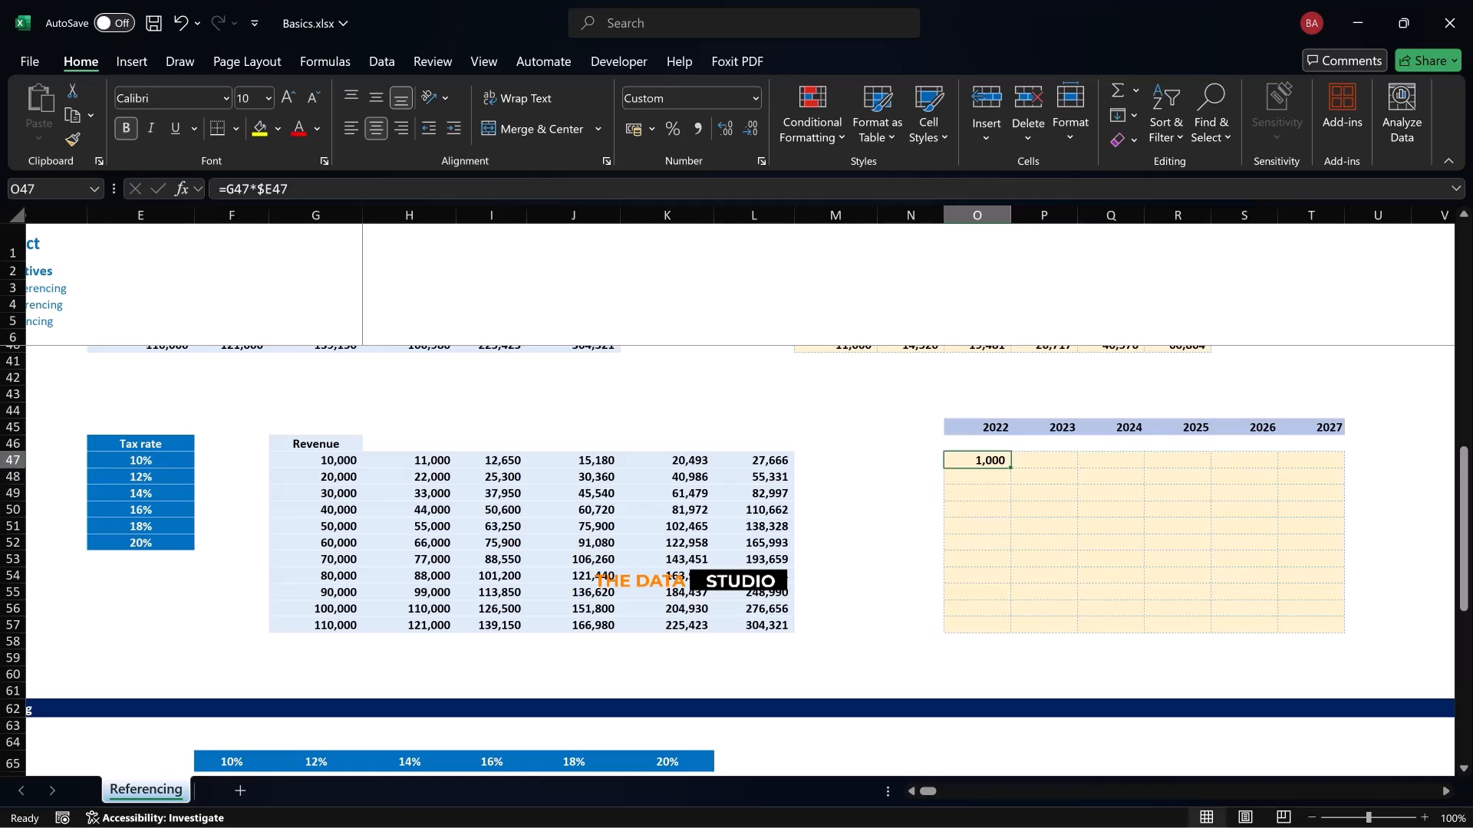
Fill the O47 tax formula across the 2022 to 2027 columns and down through row 57, covering O47:T57
key("shift+Right")
key("shift+Right")
key("shift+Right")
key("shift+Right")
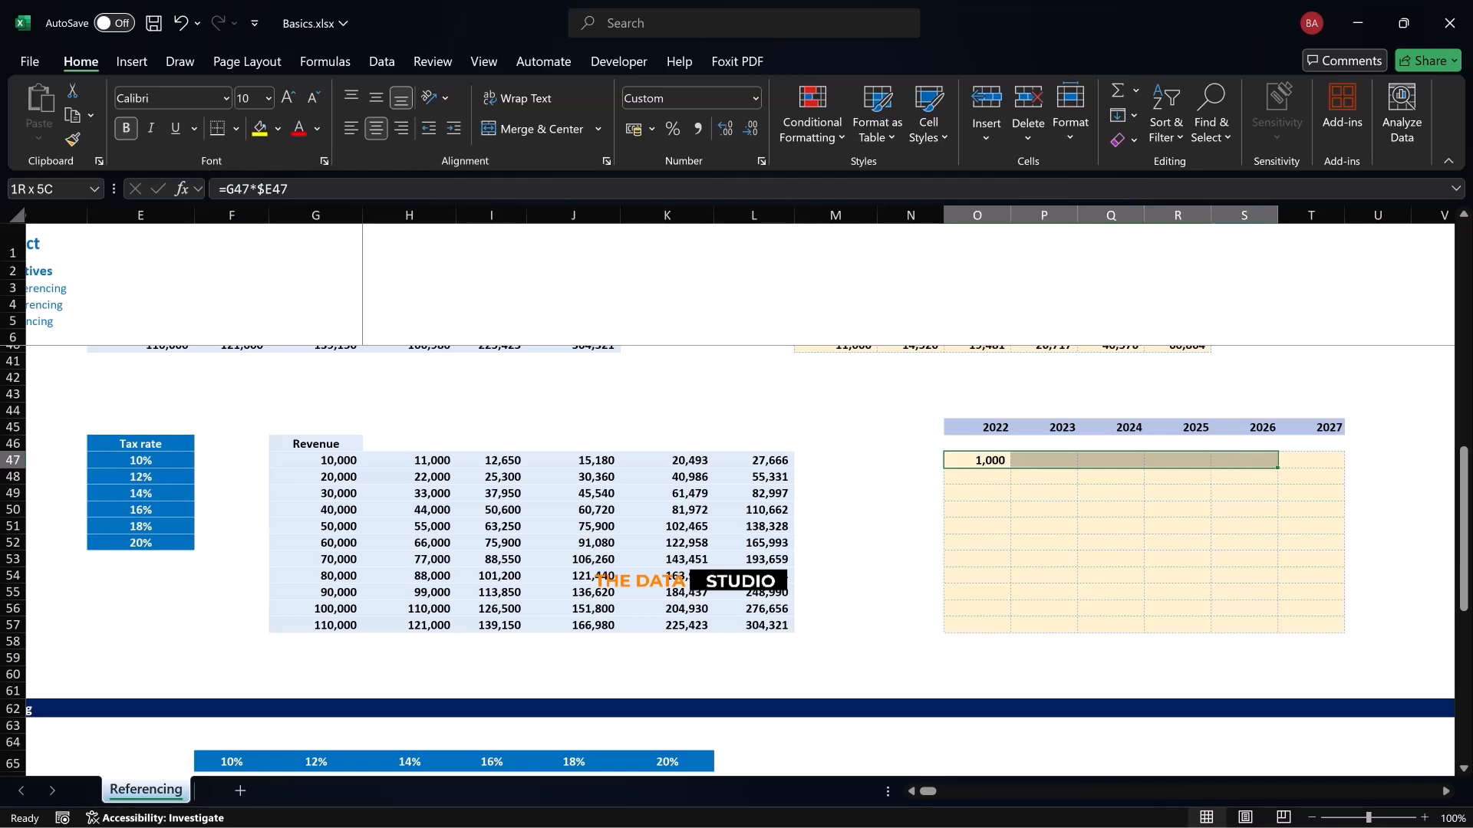
key("shift+Right")
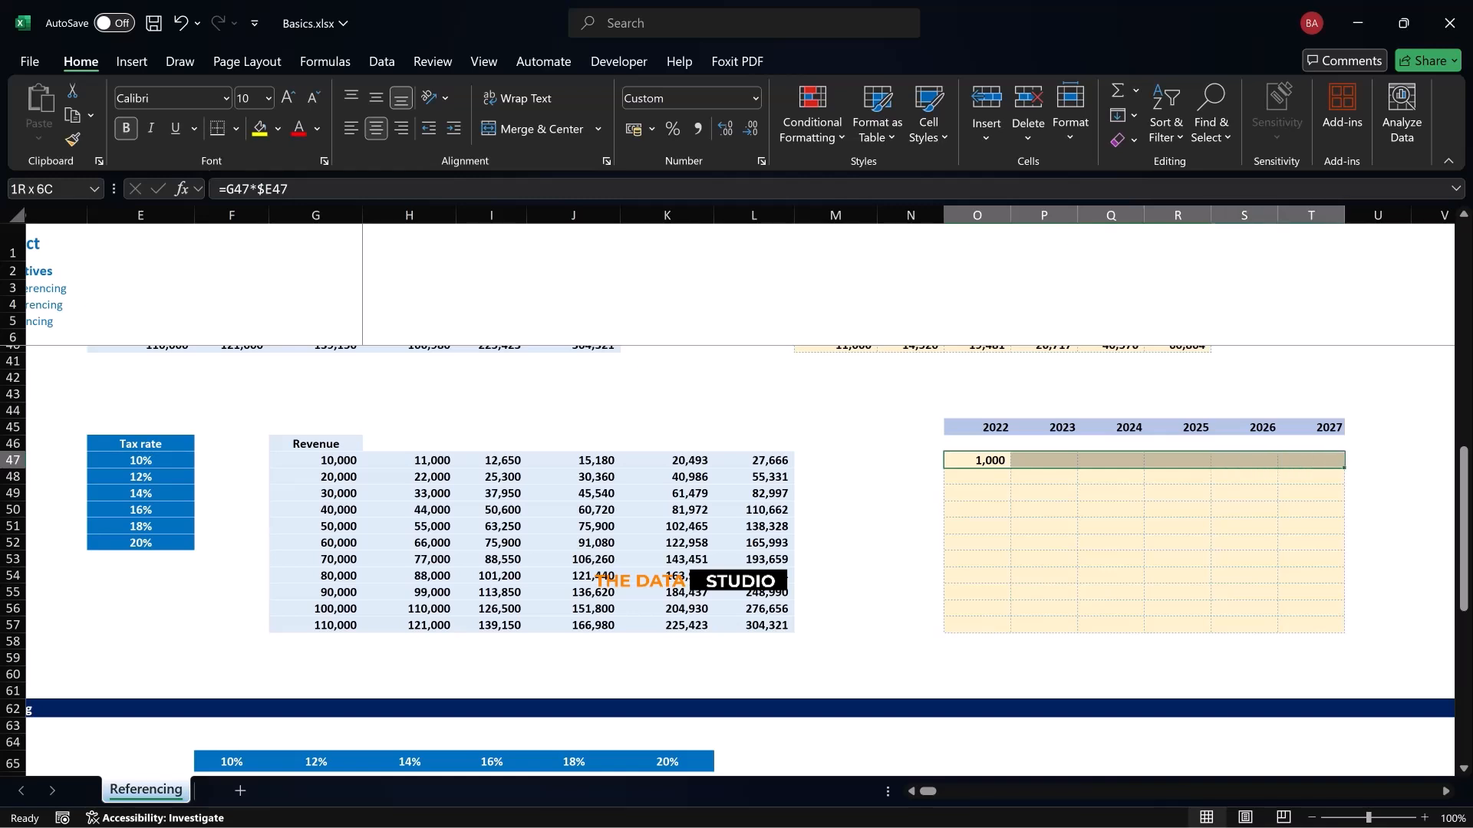
key("shift+Down")
key("shift+Down")
key("shift+Down")
key("shift+Down")
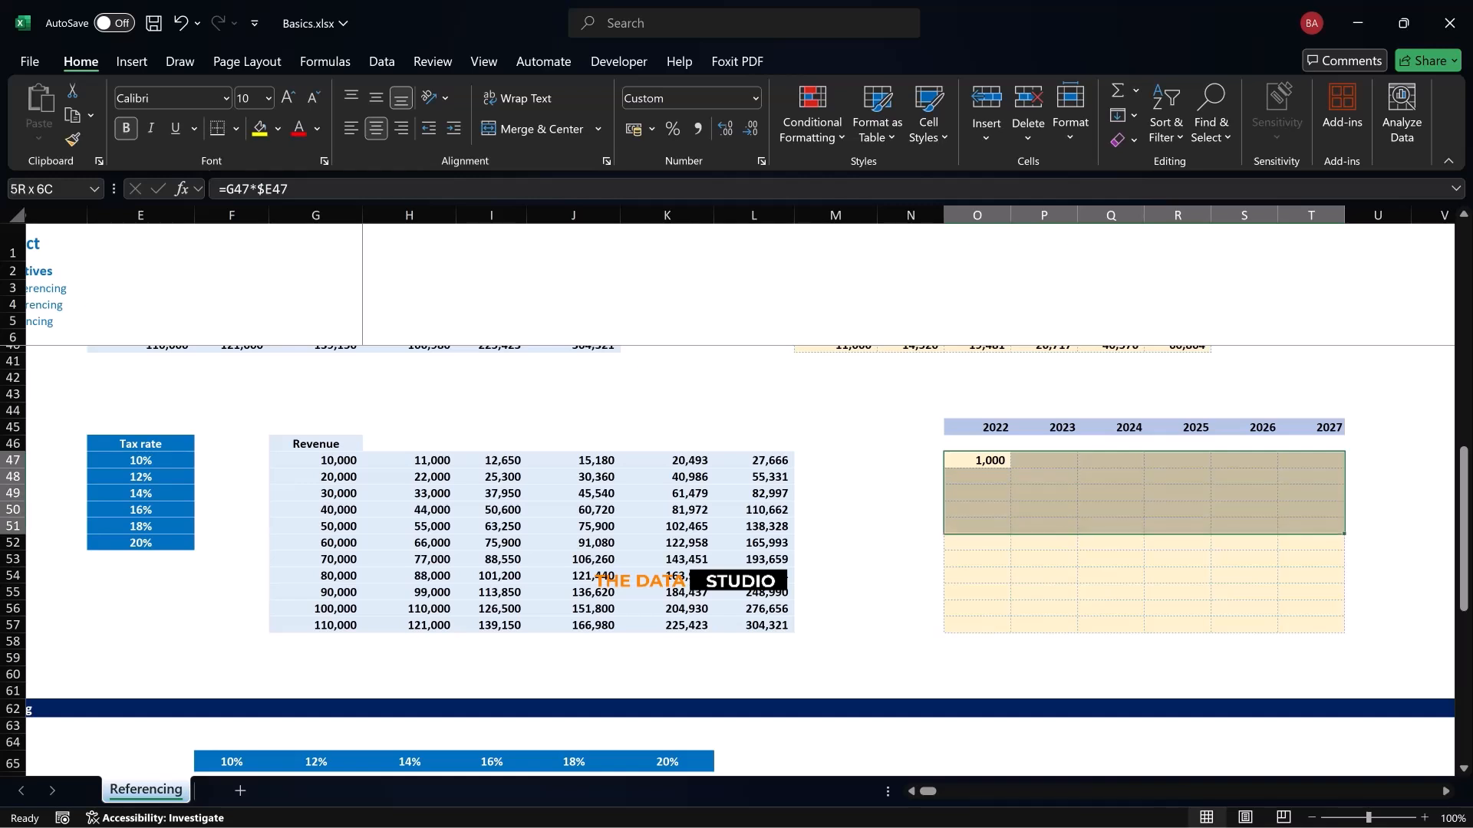
key("shift+Down")
key("shift+Down")
key("shift+Down")
key("shift+Down")
key("shift+Down")
key("shift+Down")
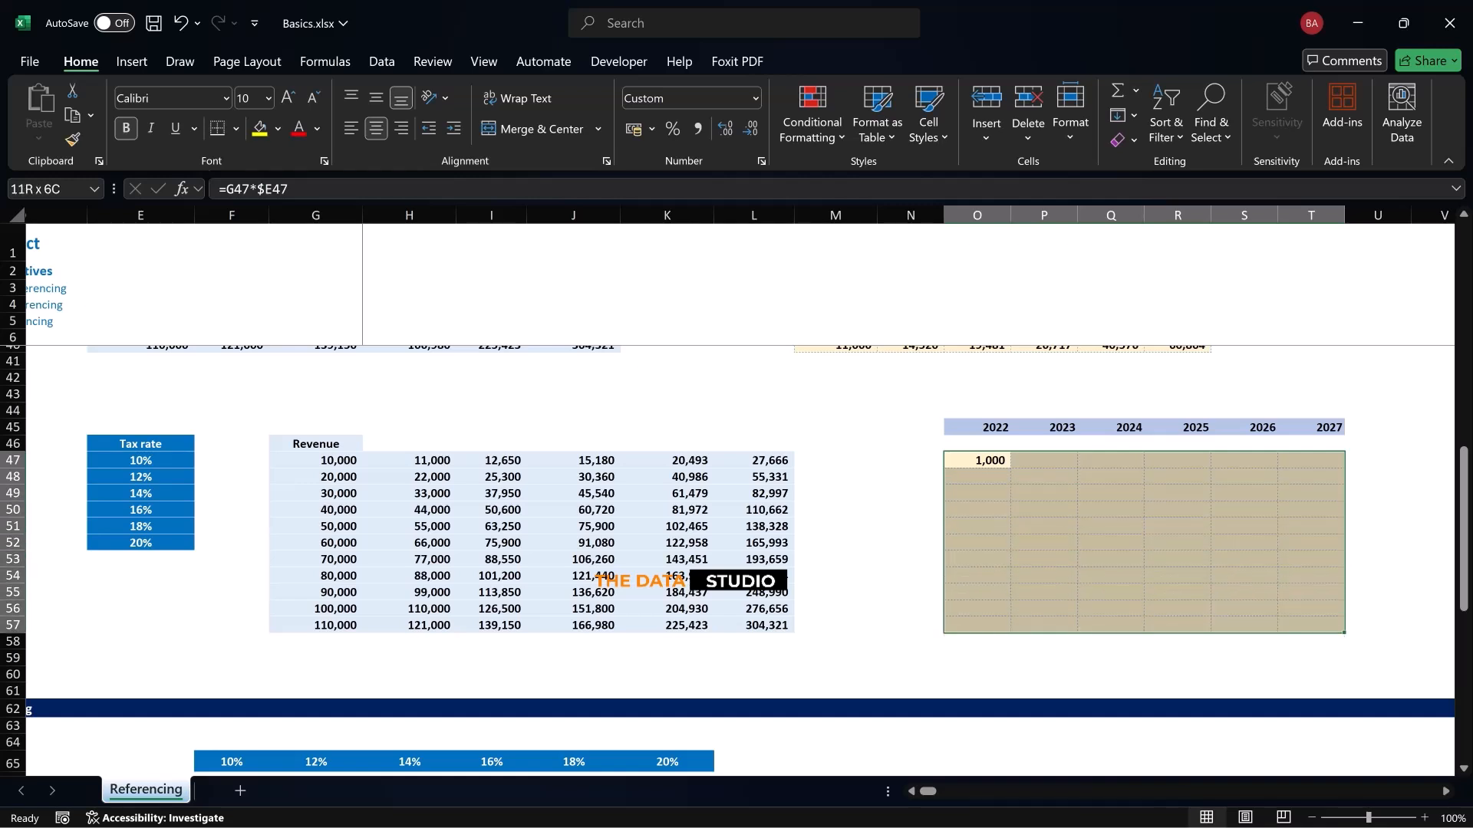
key("ctrl+r")
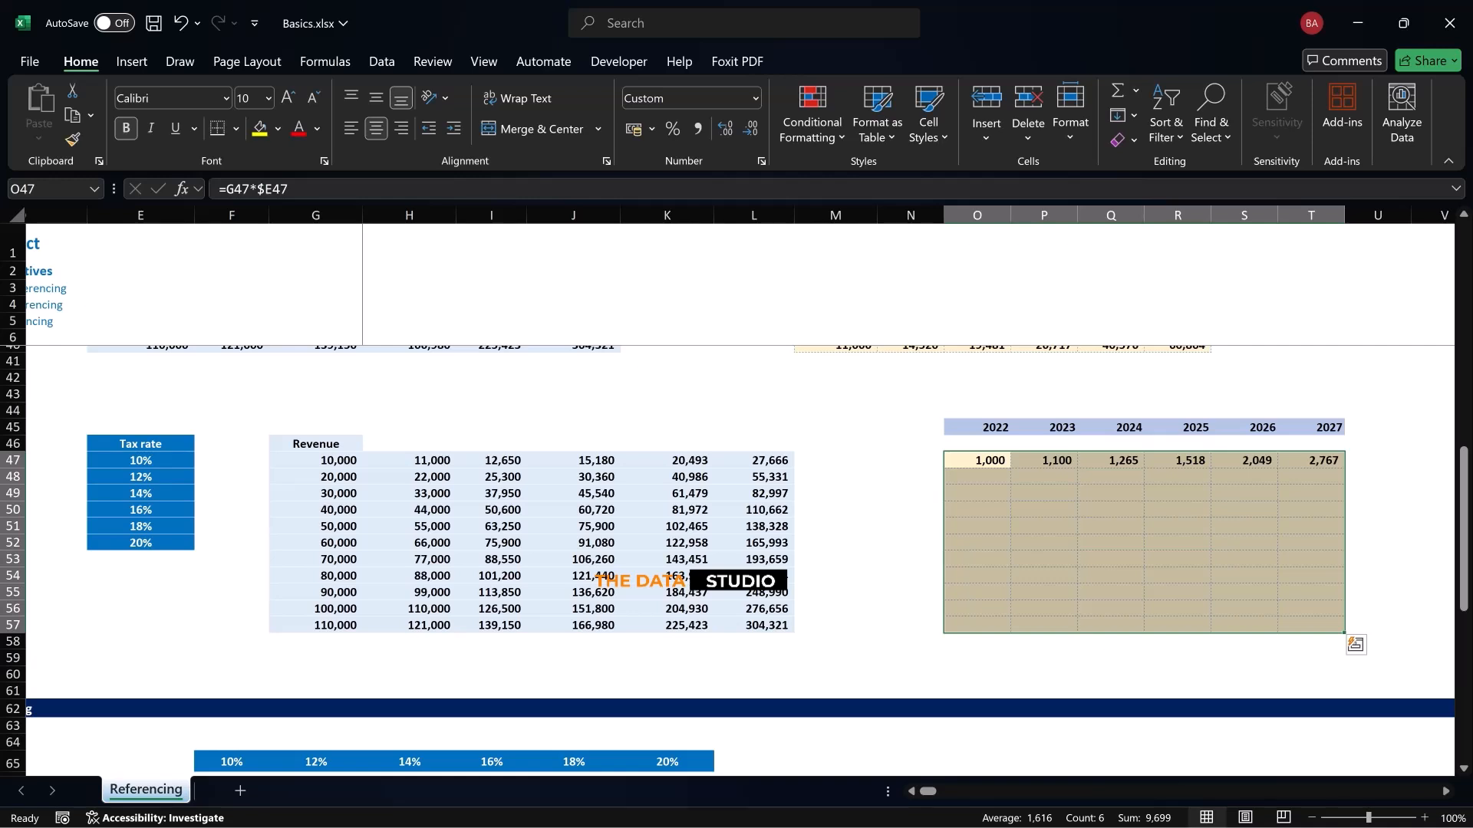
key("ctrl+d")
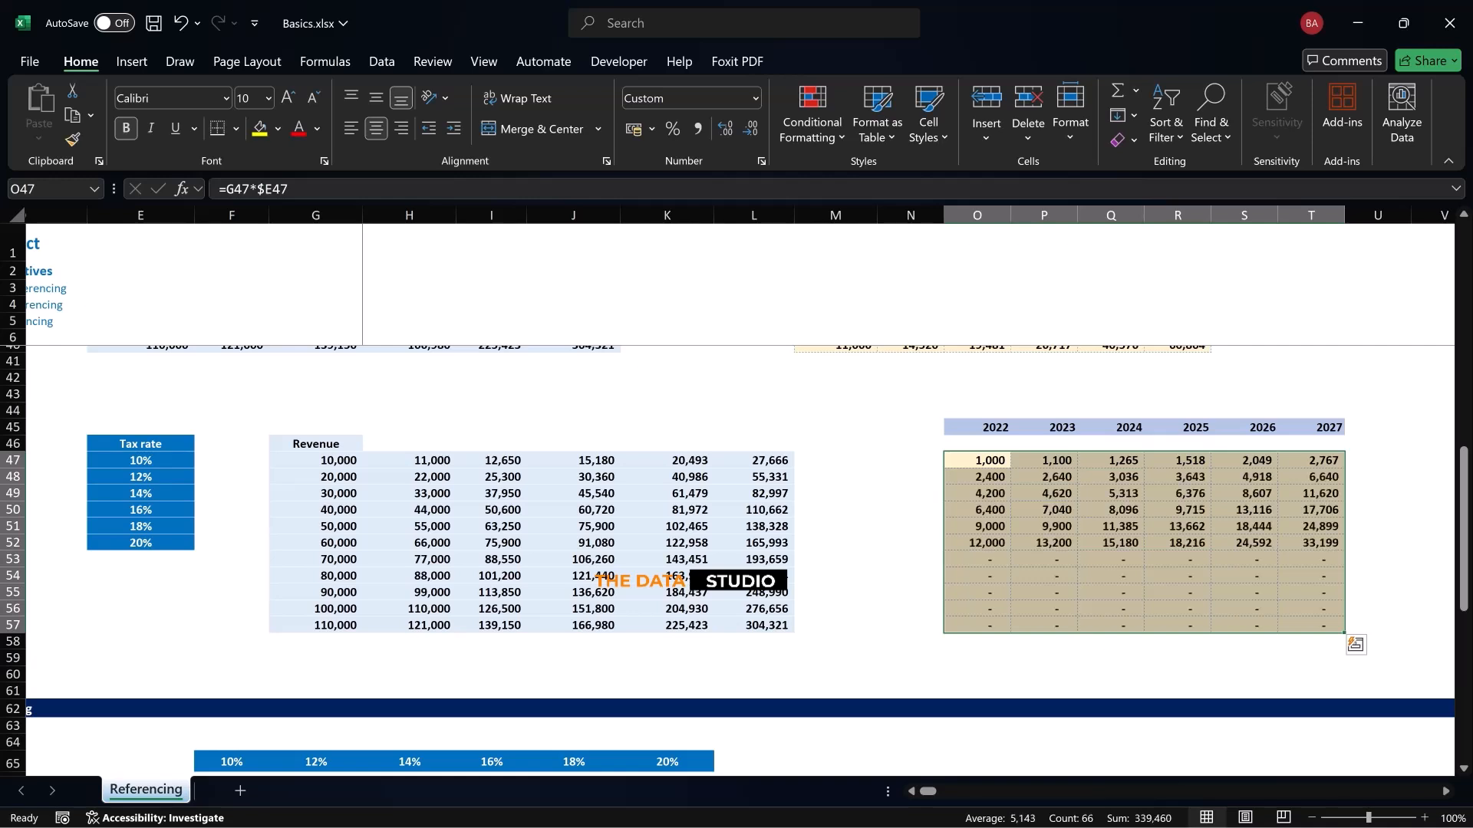
Inspect the tax formulas in the rows below the last tax rate, including Q53 and the references used in R56
left_click(1111, 560)
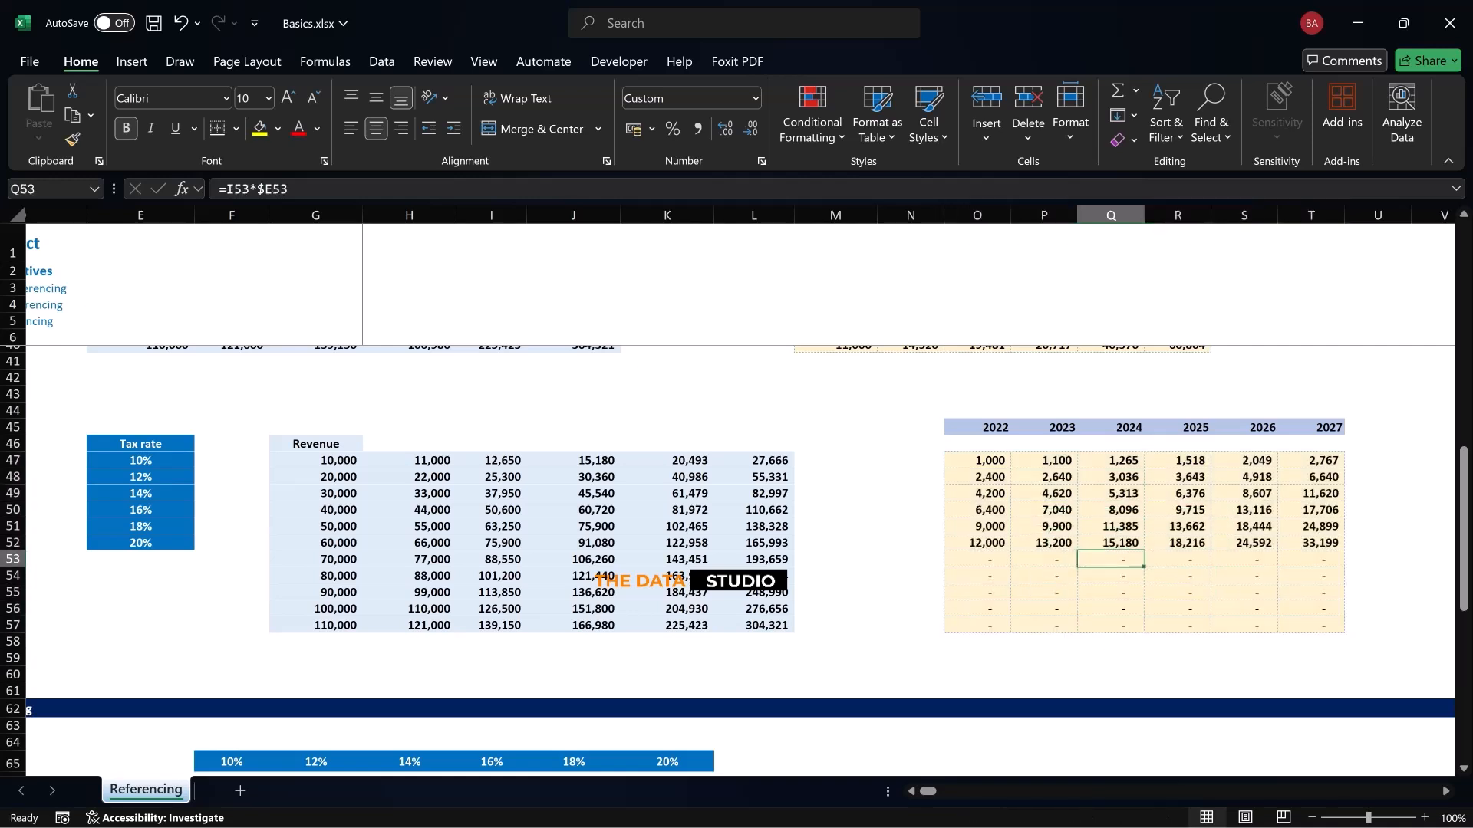
left_click(1178, 592)
left_click(1177, 625)
double_click(1177, 617)
left_click(1178, 613)
key("F2")
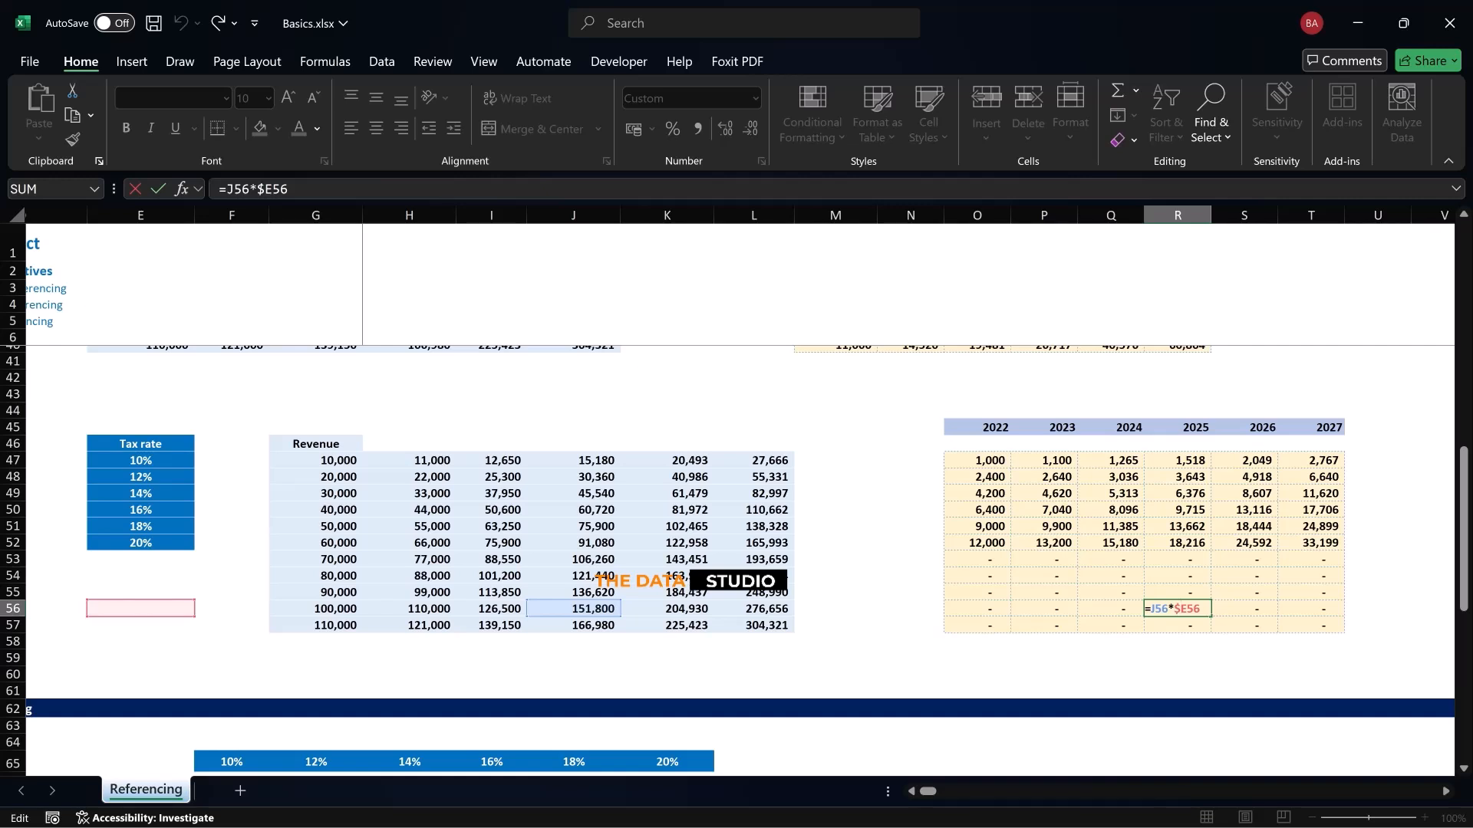
Test a 14% tax rate in E56, formatted as a percentage, and undo the entry
left_click(141, 609)
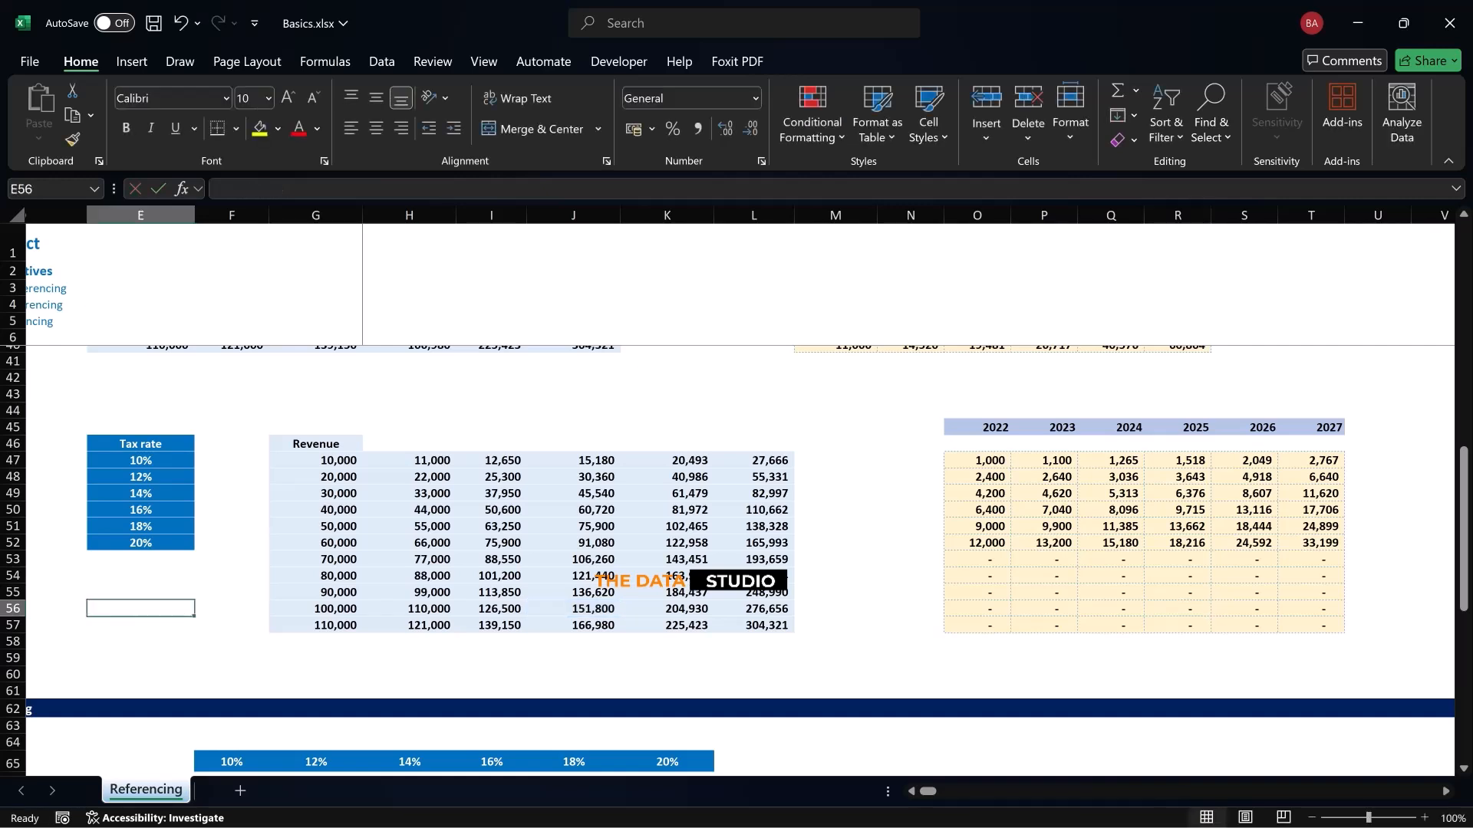
type("10")
key("BackSpace")
type("4")
key("Return")
key("Up")
key("ctrl+shift+5")
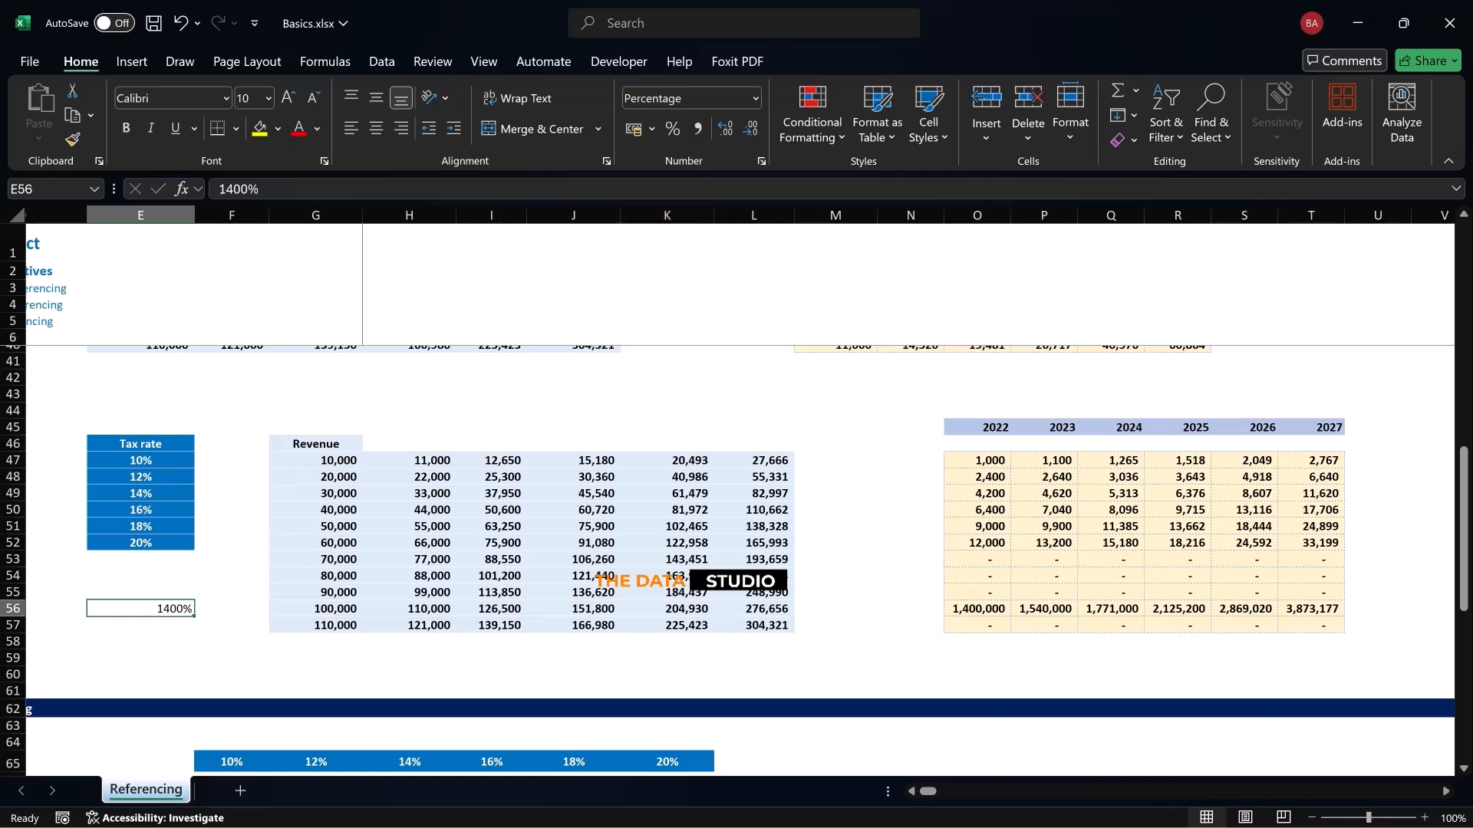
type("14")
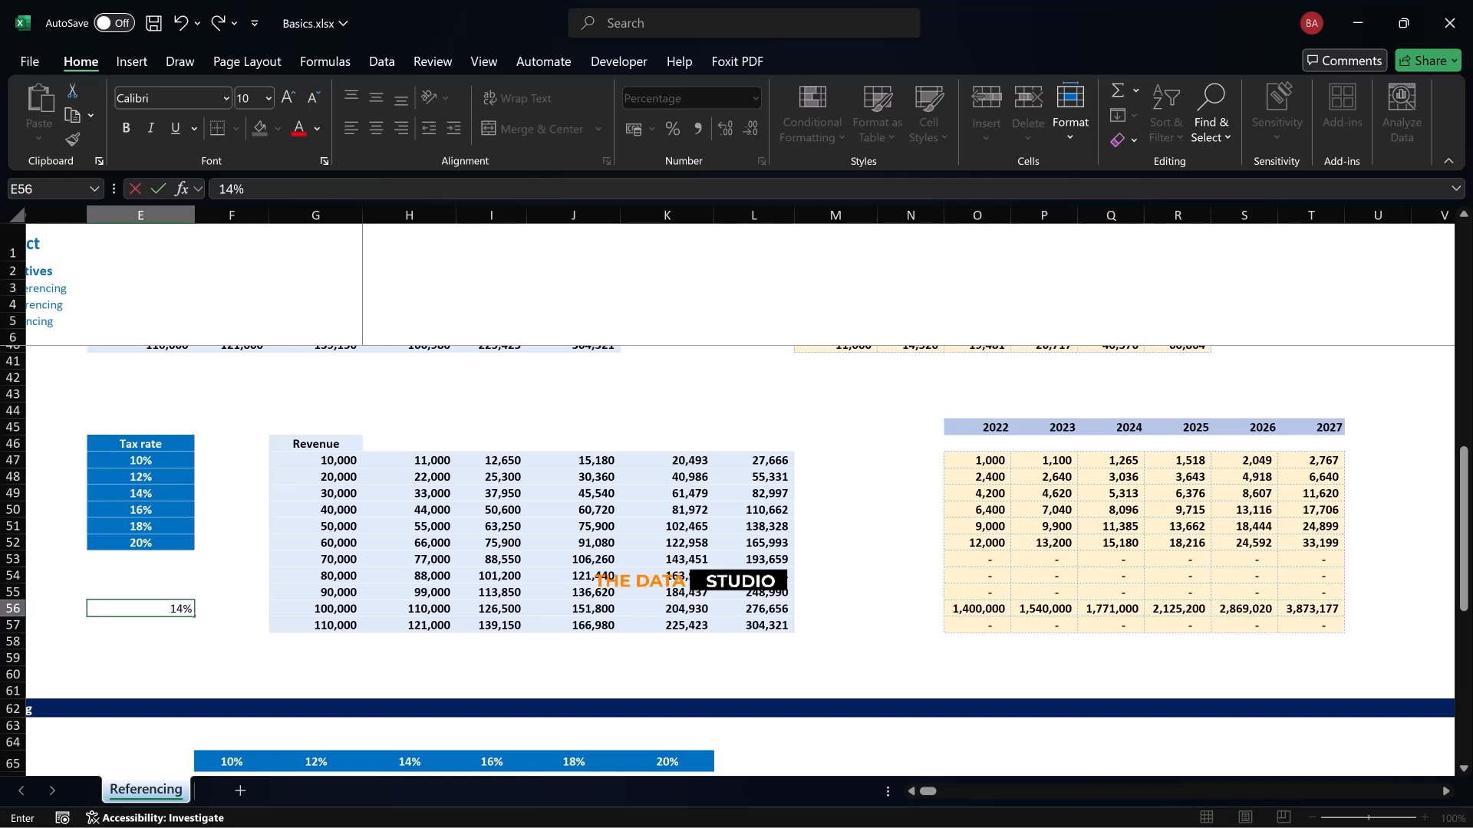
key("Return")
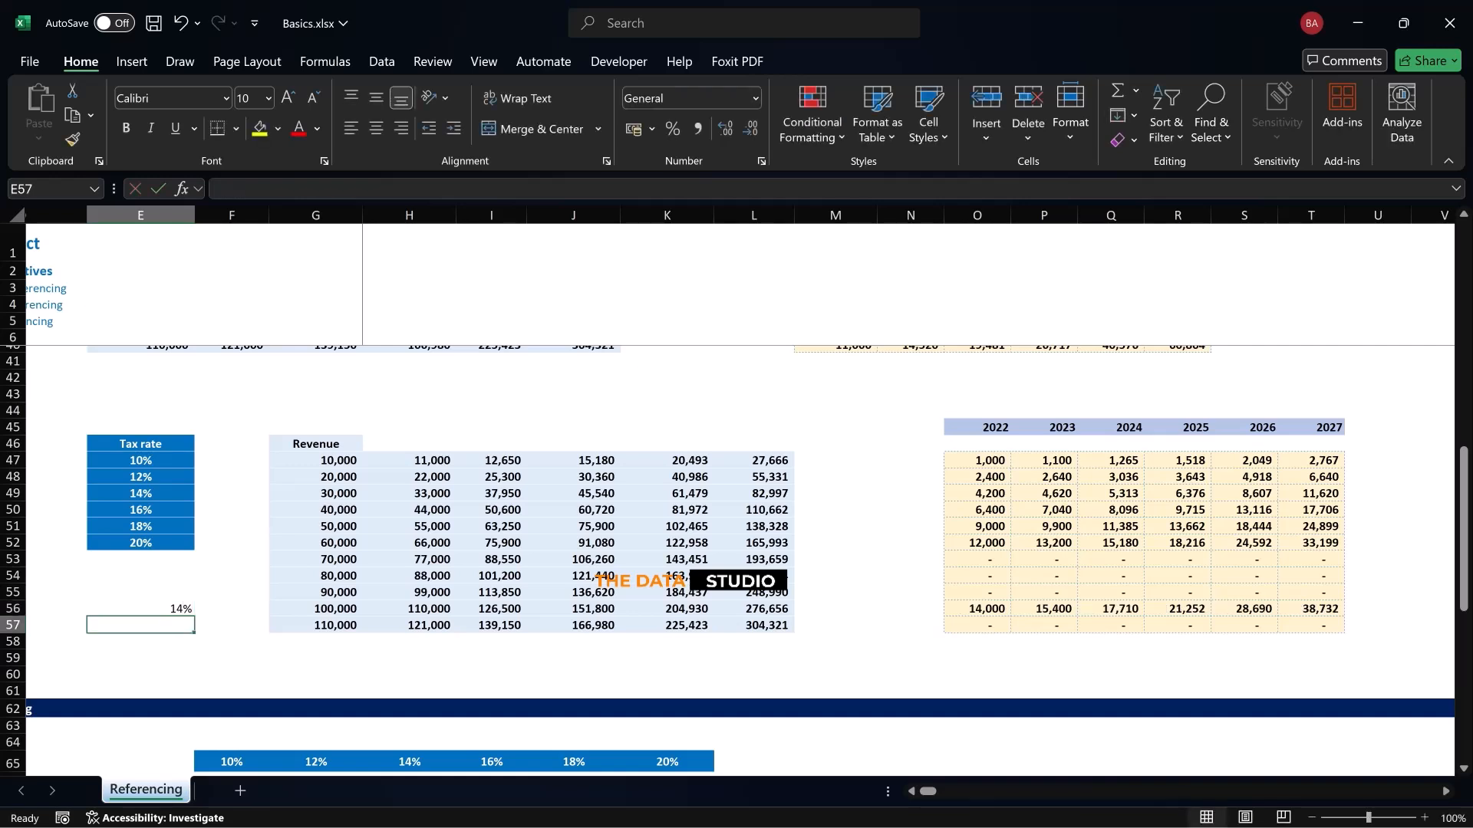
key("ctrl+z")
key("ctrl+z")
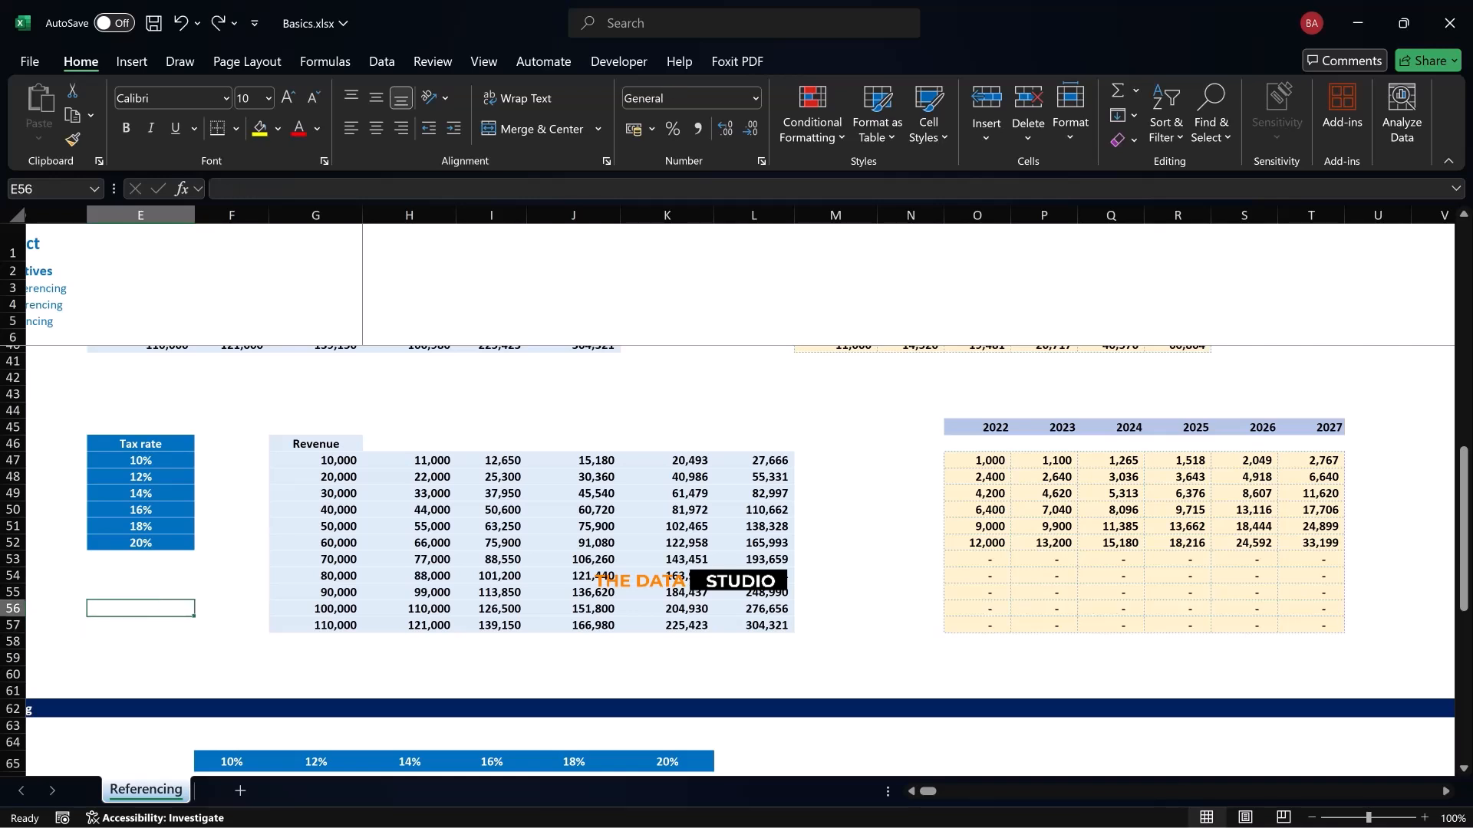
Review the completed tax tables of the horizontal-rate and vertical-rate exercises
scroll(734, 560, "up", 4)
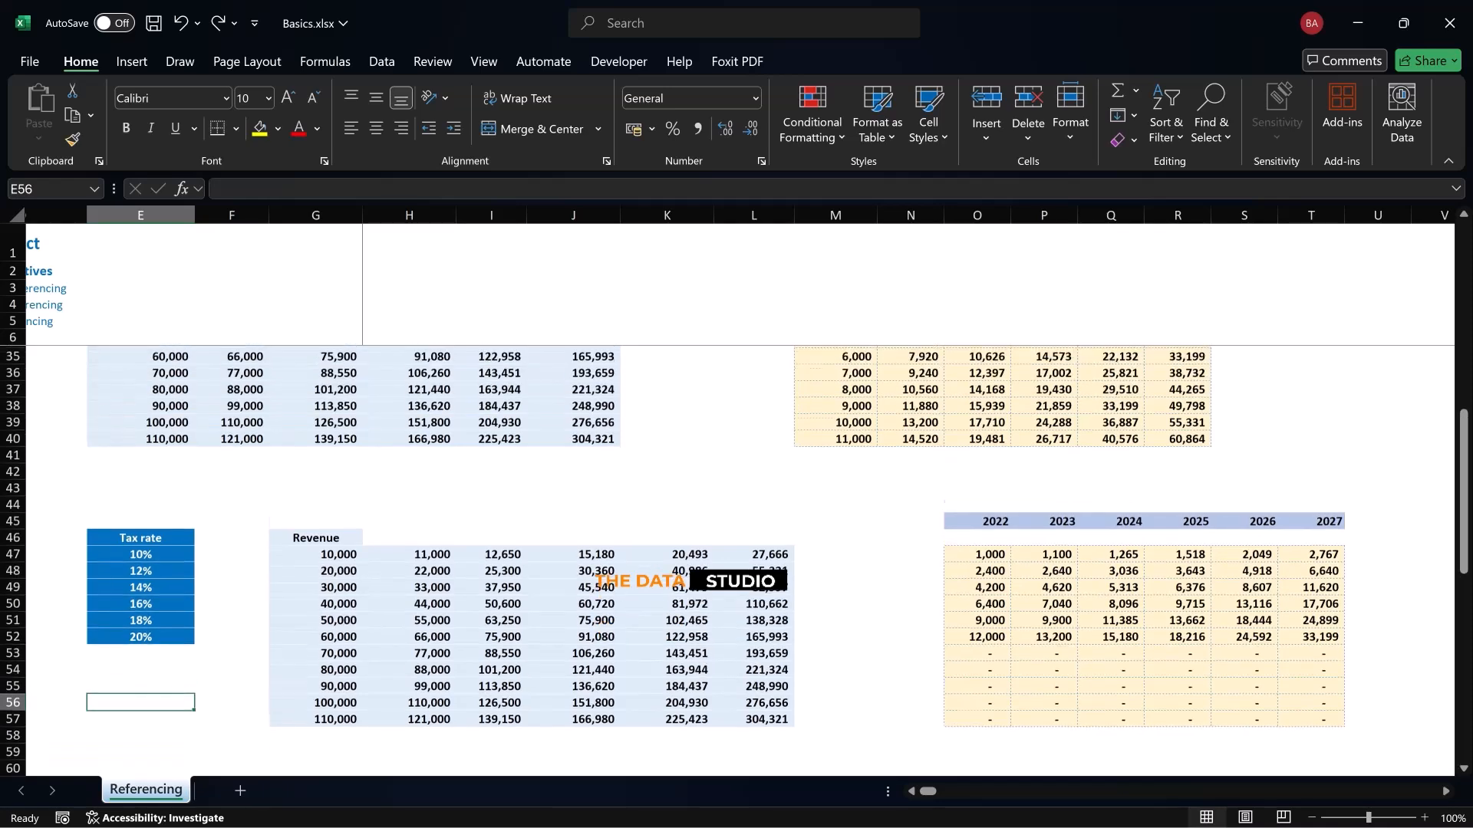
scroll(735, 560, "up", 2)
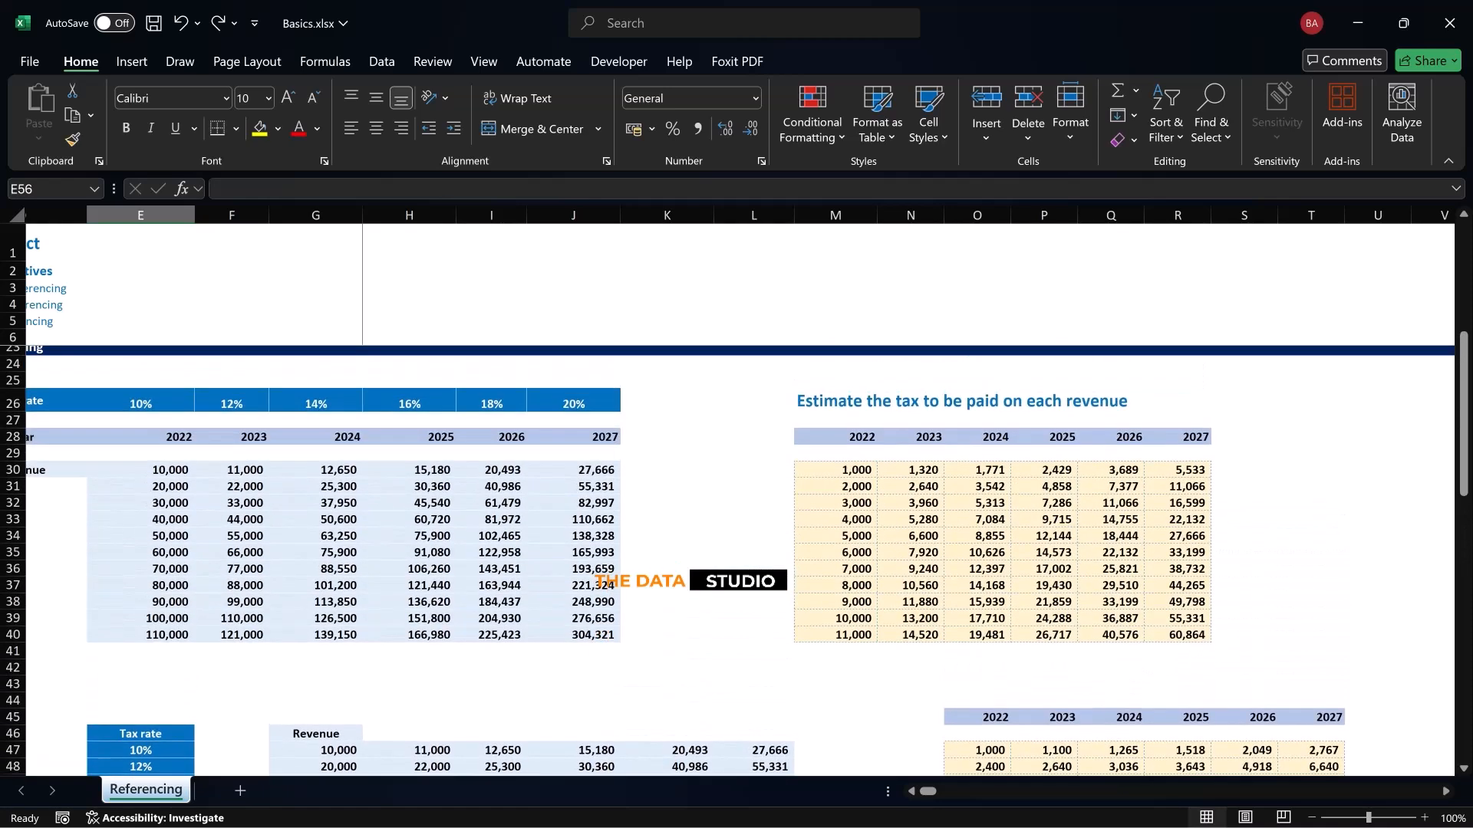
scroll(734, 491, "left", 3)
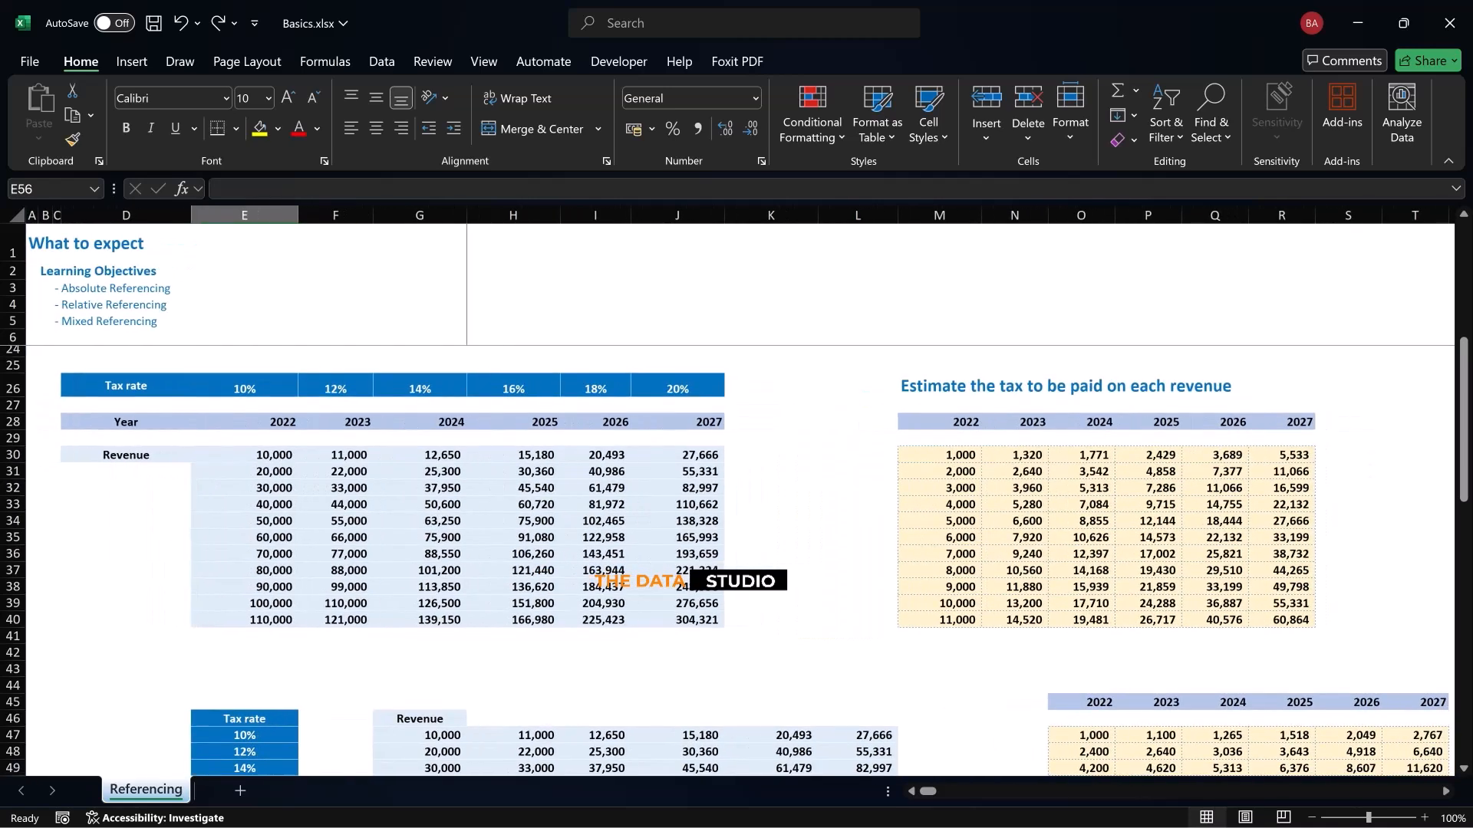
scroll(734, 560, "up", 2)
scroll(734, 560, "down", 5)
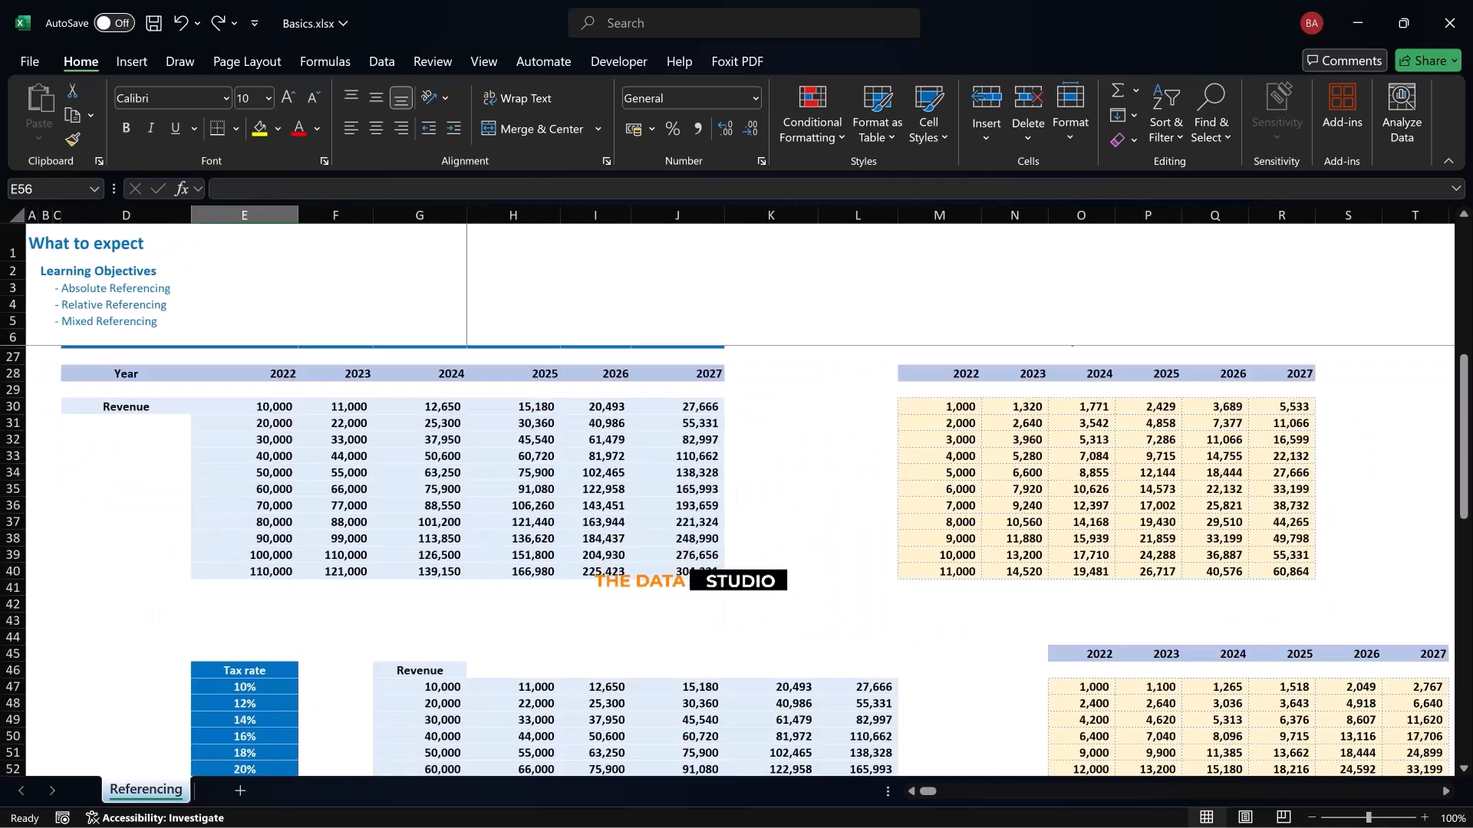
Examine the tax rates in F65:K65 of the Mixed referencing section and the row that holds them
scroll(734, 560, "down", 7)
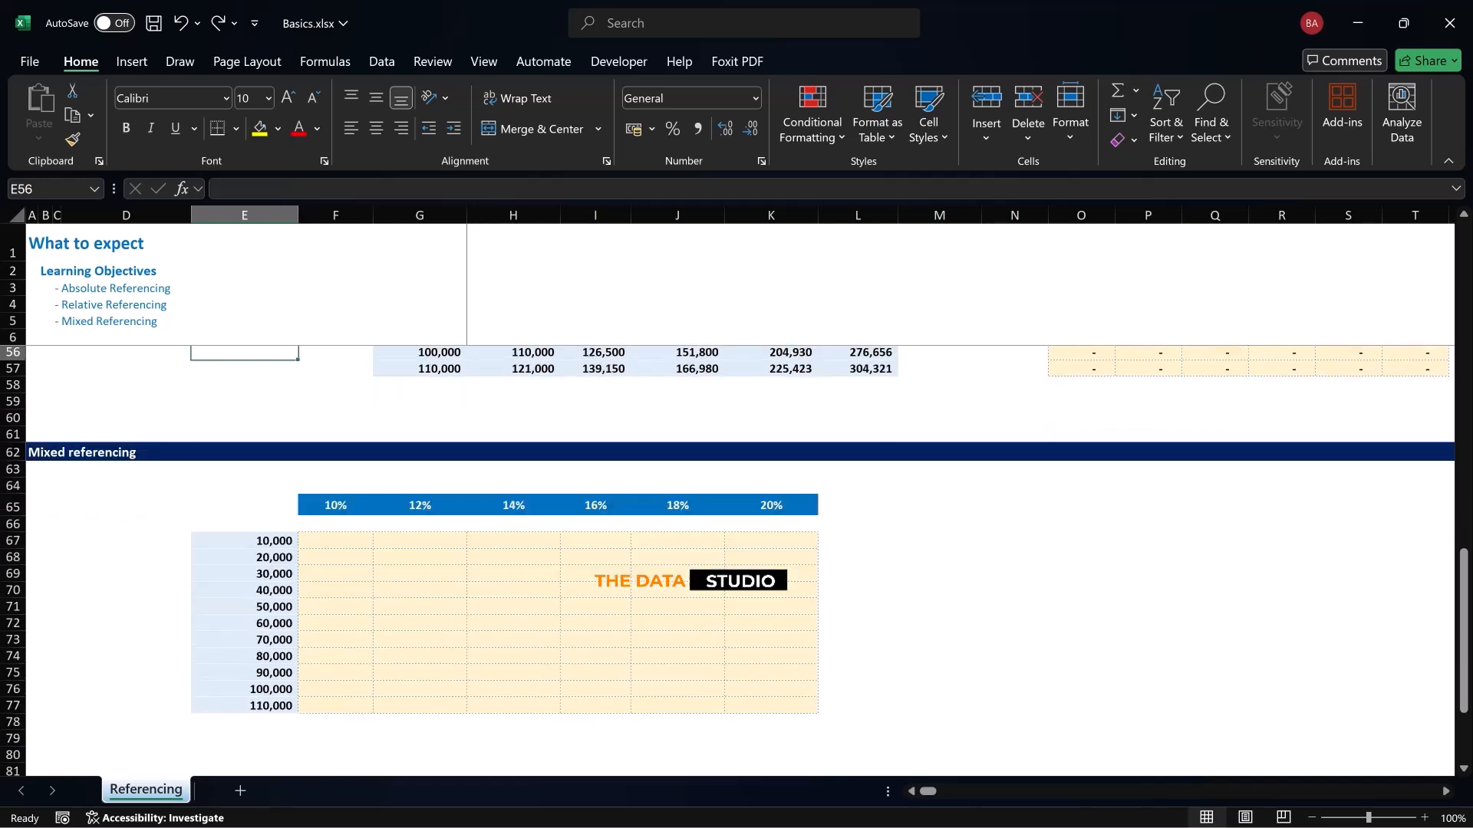
scroll(734, 560, "down", 1)
left_click(335, 457)
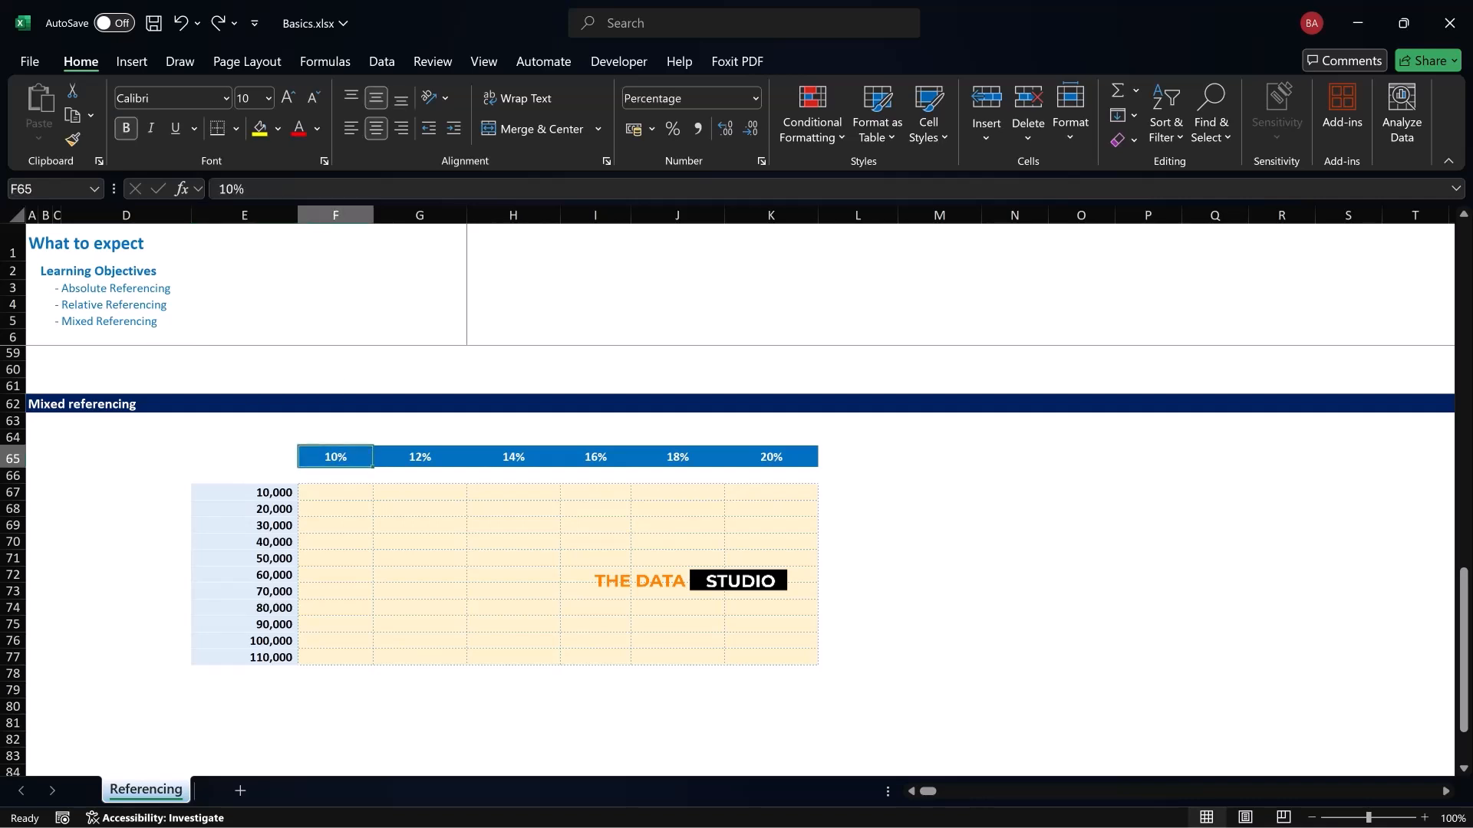
left_click(420, 457)
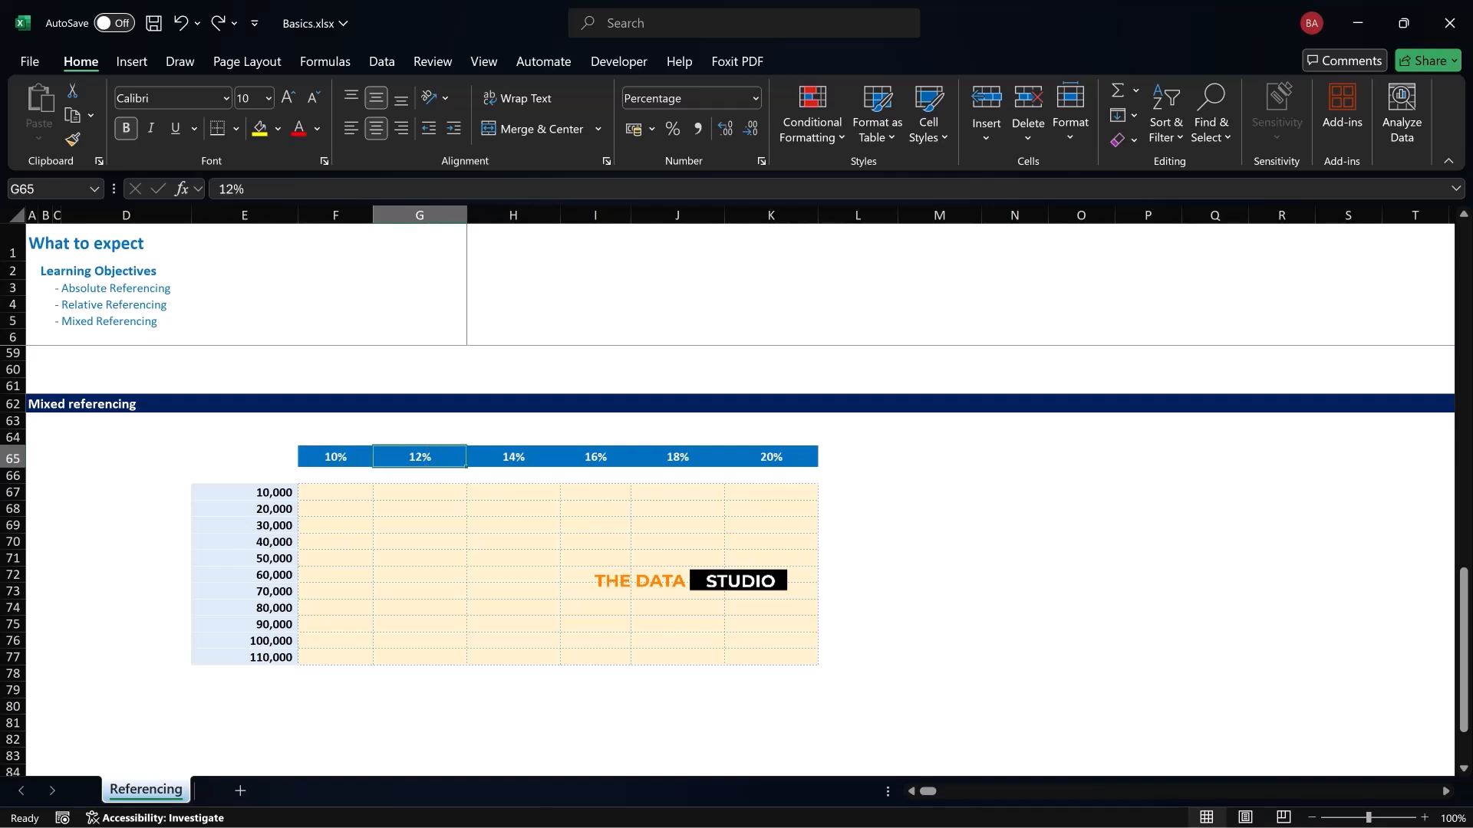
left_click(513, 457)
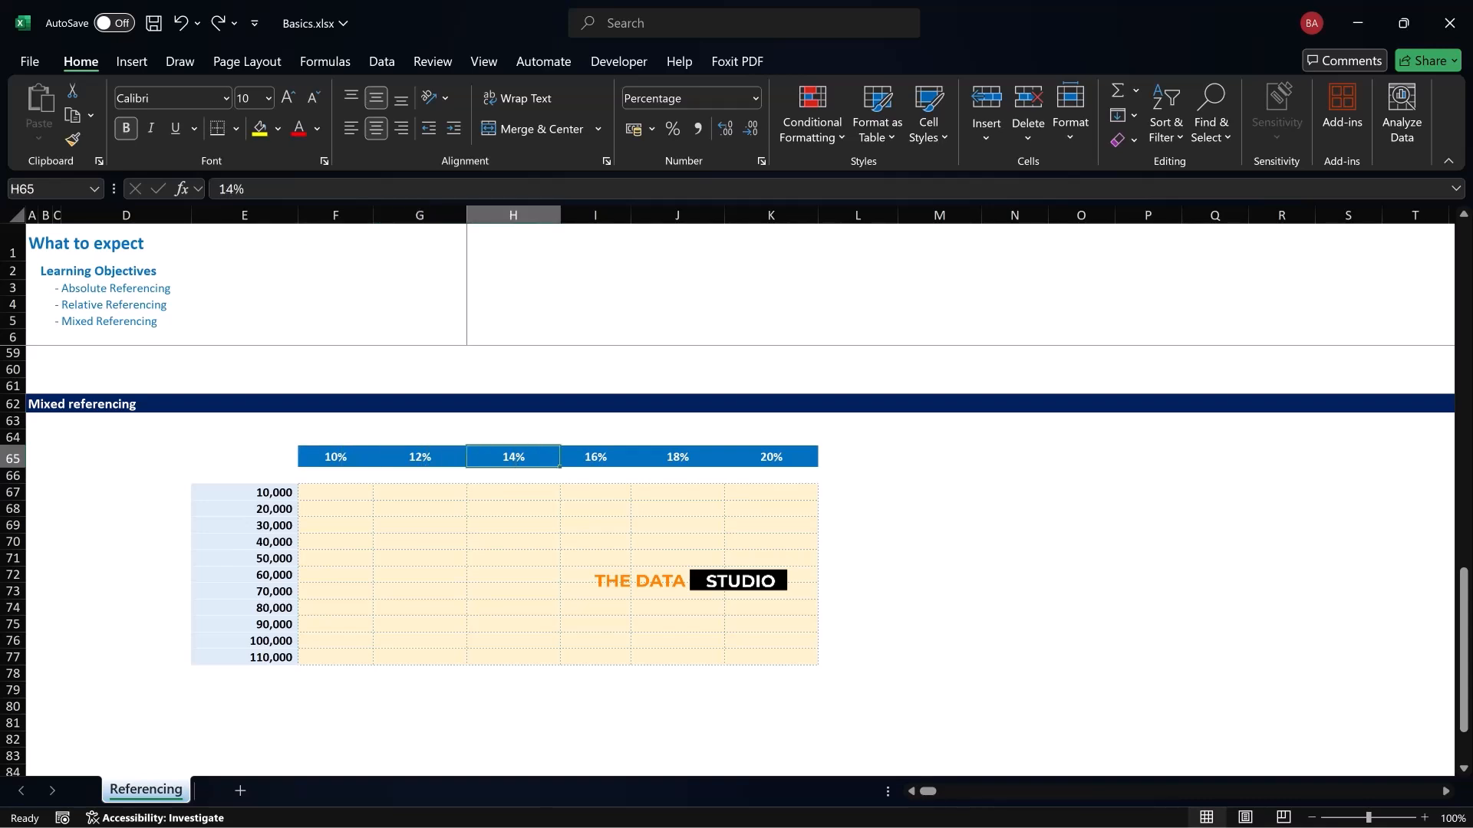
left_click(596, 457)
left_click(677, 458)
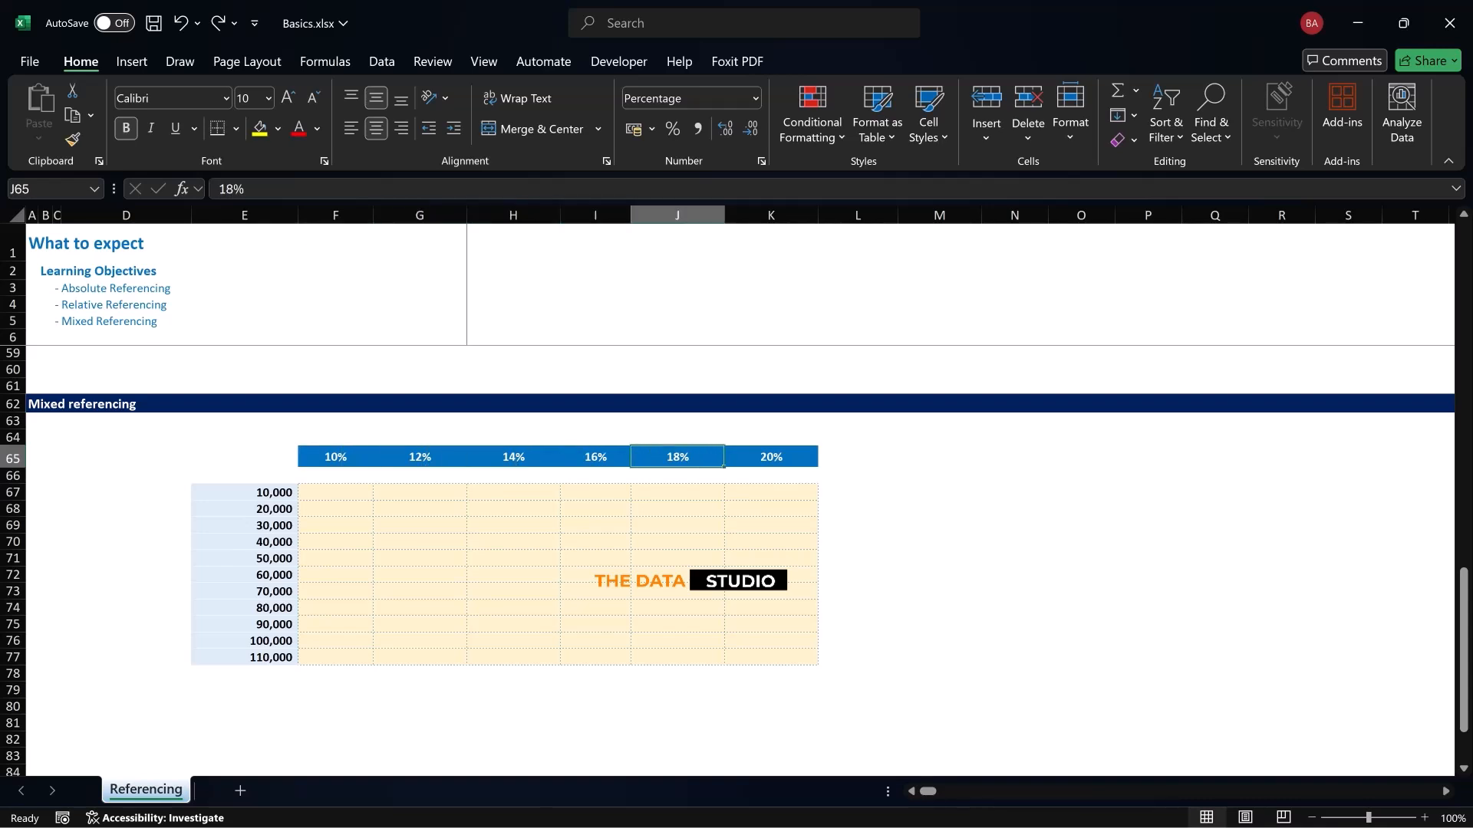
left_click(771, 457)
left_click(13, 458)
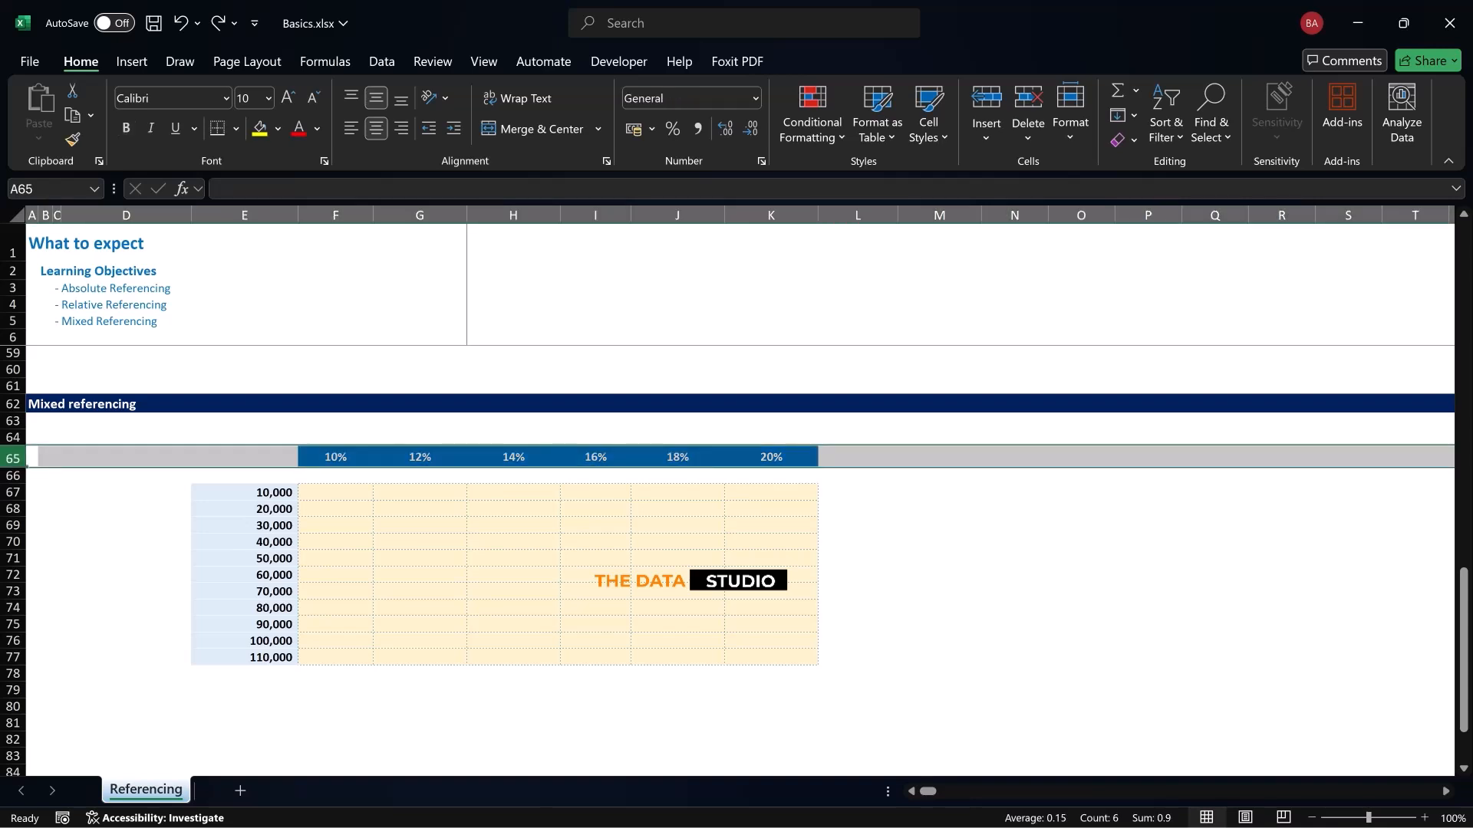
Examine the Mixed referencing revenues in E67:E77 and the column that holds them
left_click(245, 493)
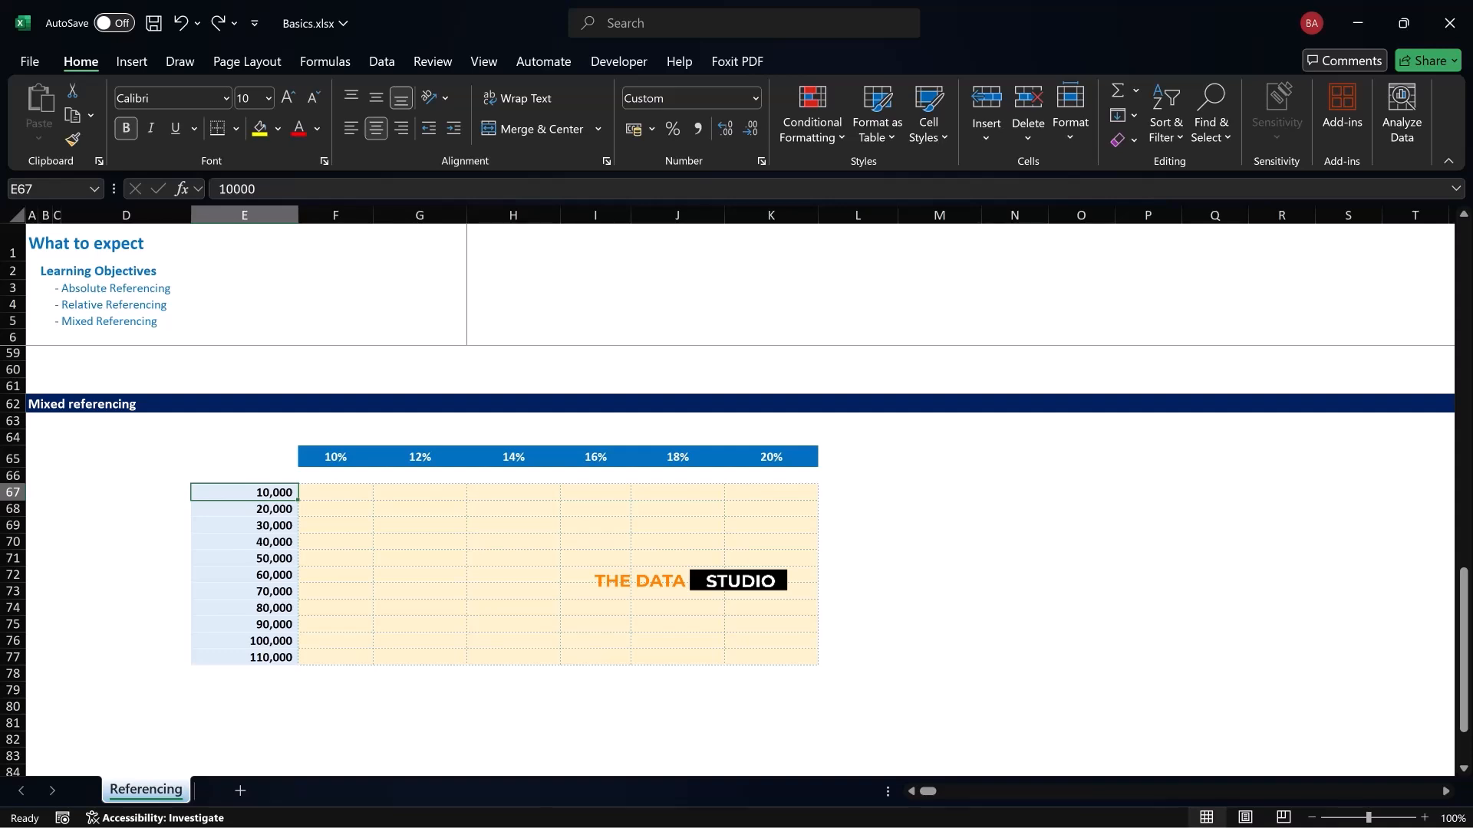
key("Down")
key("Down")
key("Down")
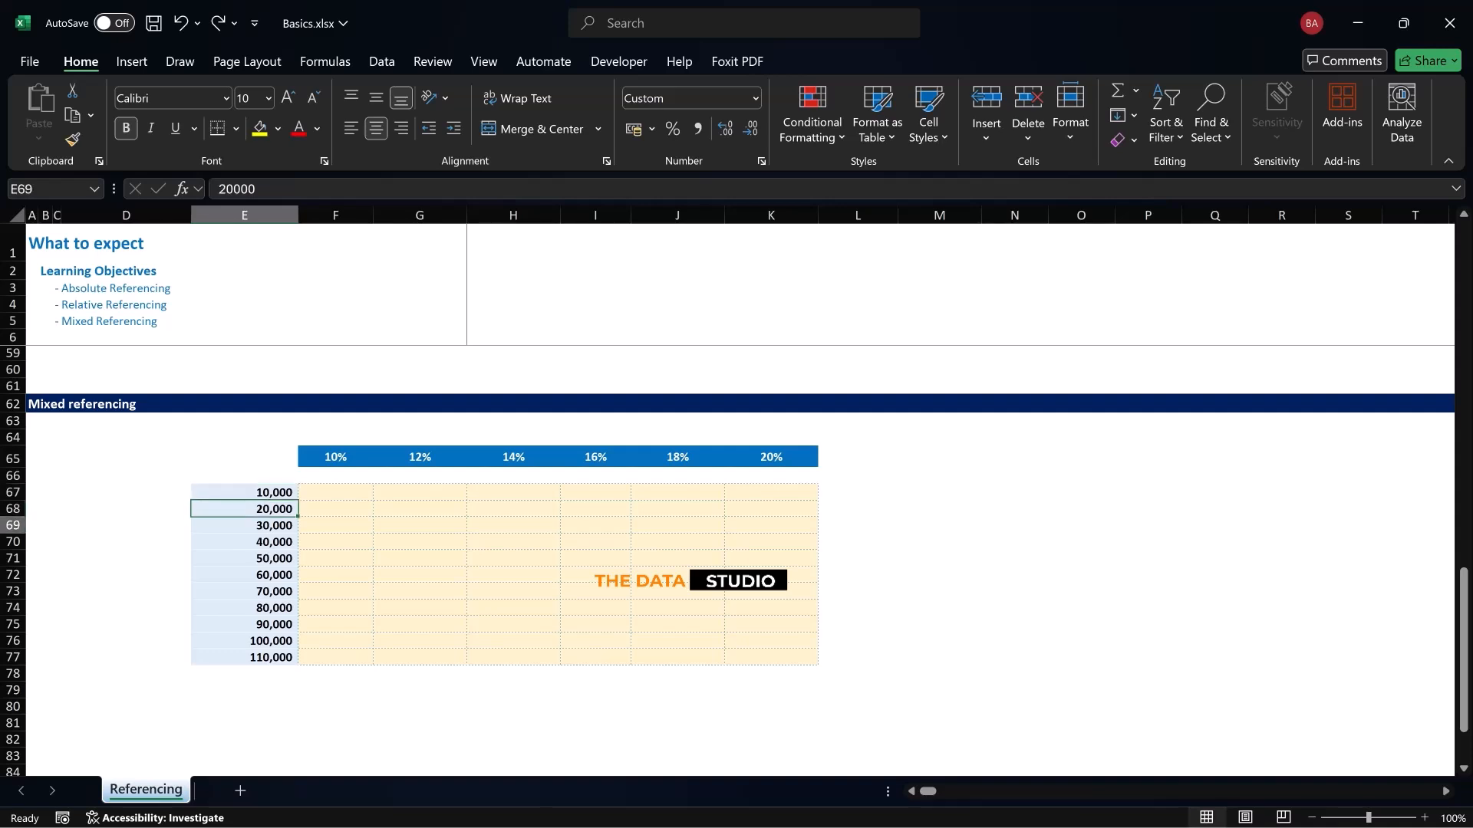
key("Down")
key("Down")
key("shift+Down")
key("Down")
key("Down")
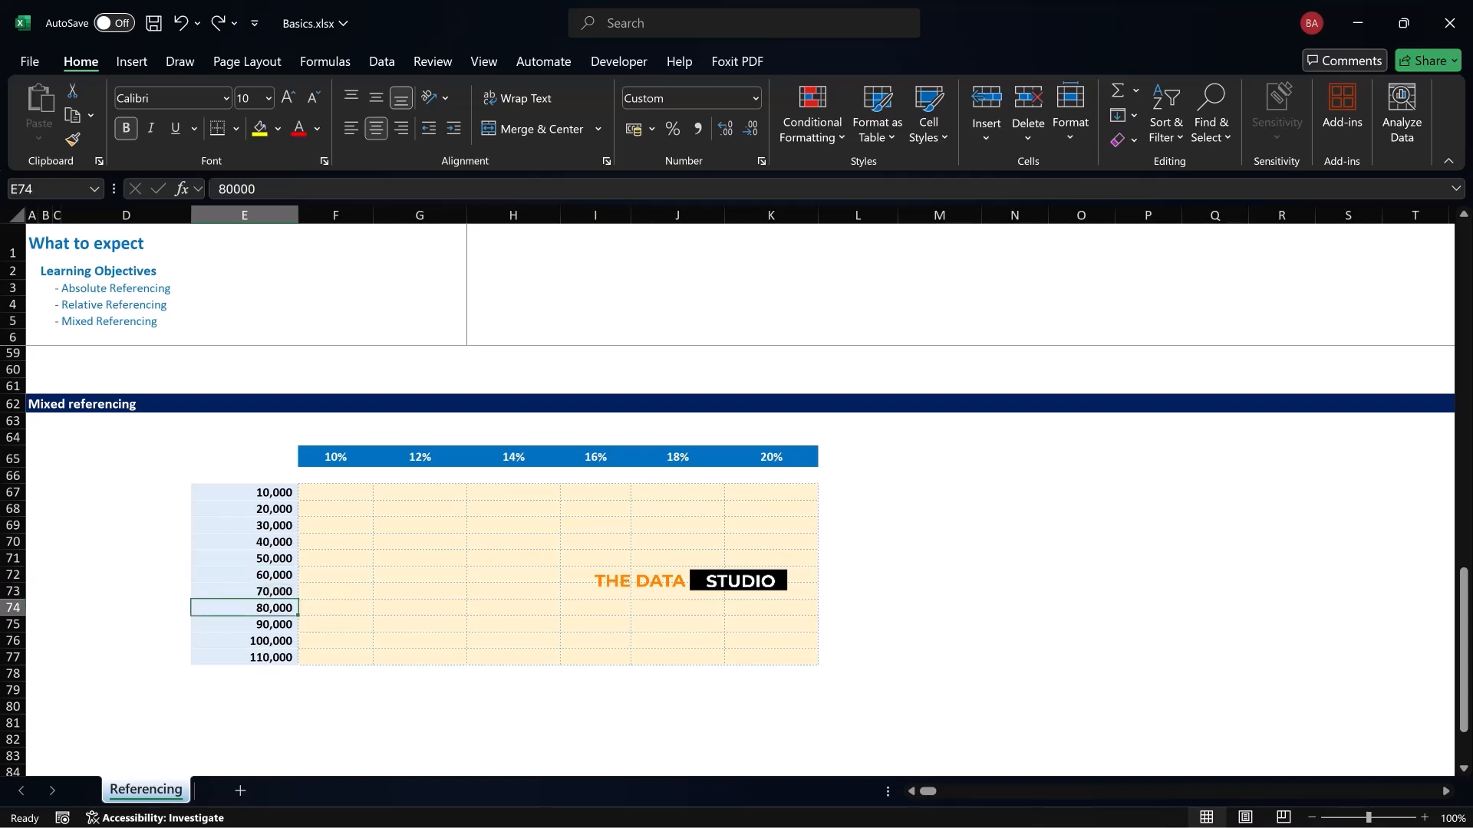
left_click(244, 215)
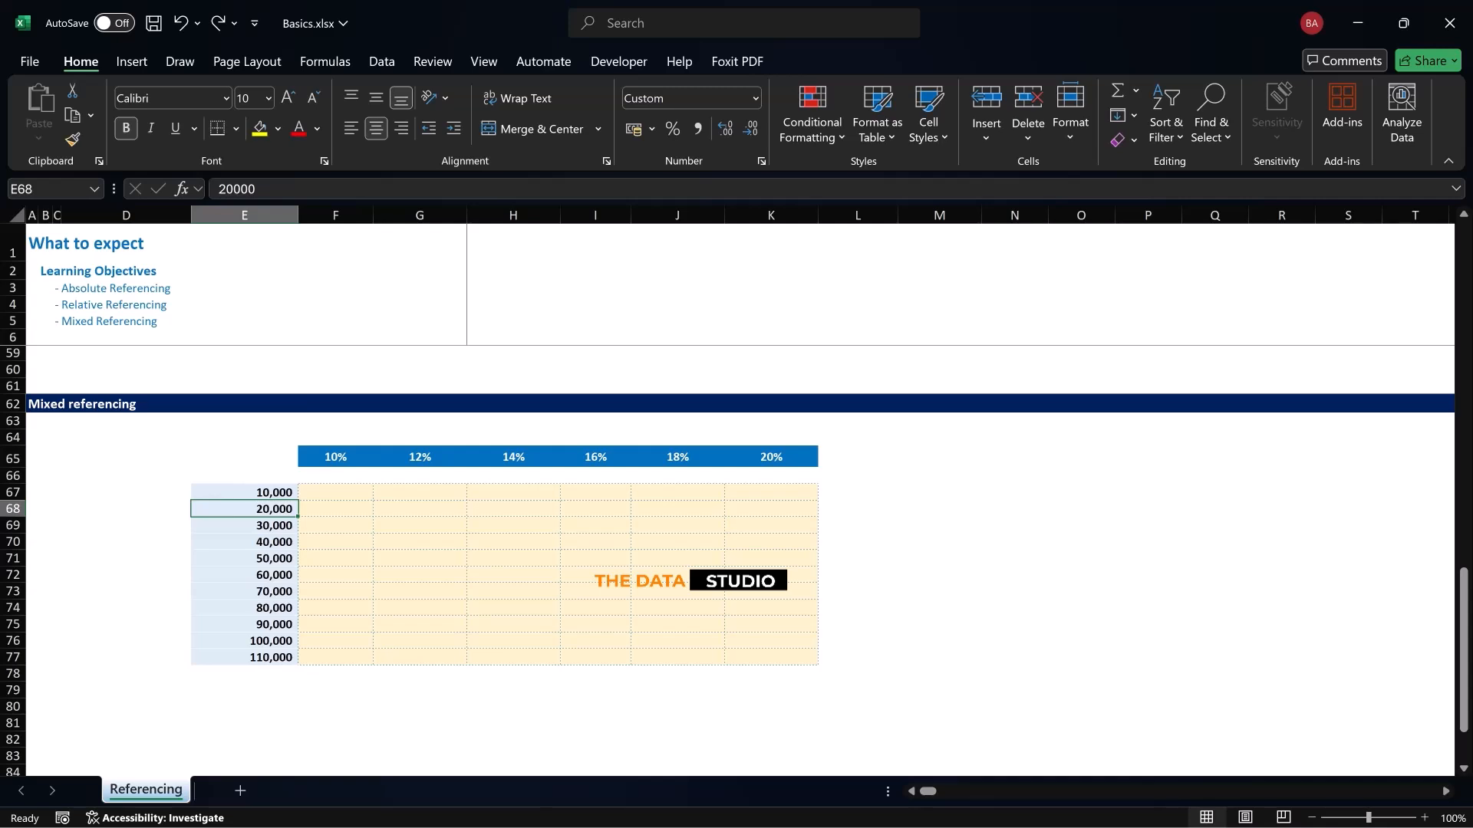
Compare the first result cell F67 with the tax rates in row 65 and the revenues in column E
left_click(336, 493)
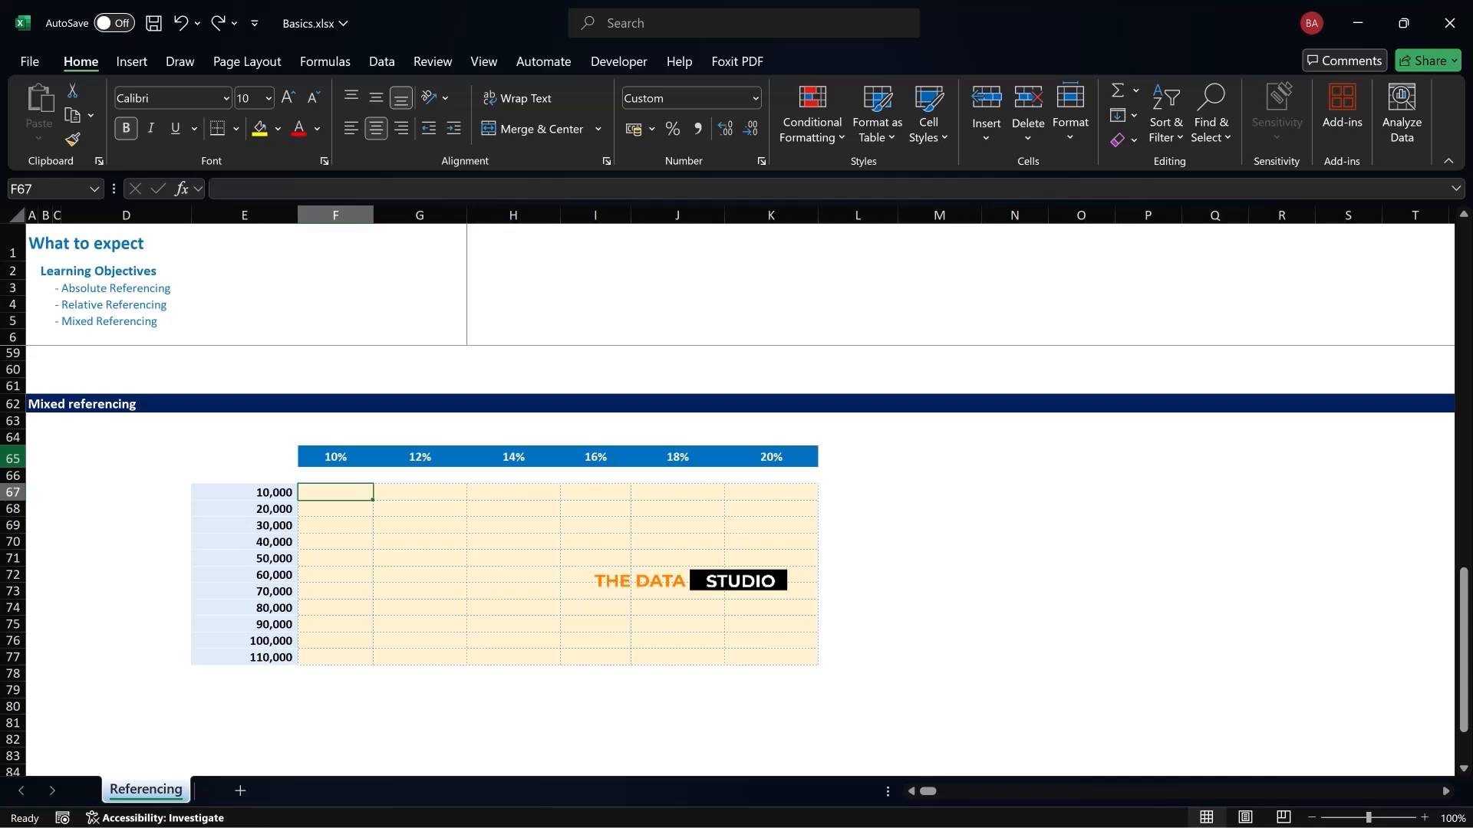
left_click(13, 458)
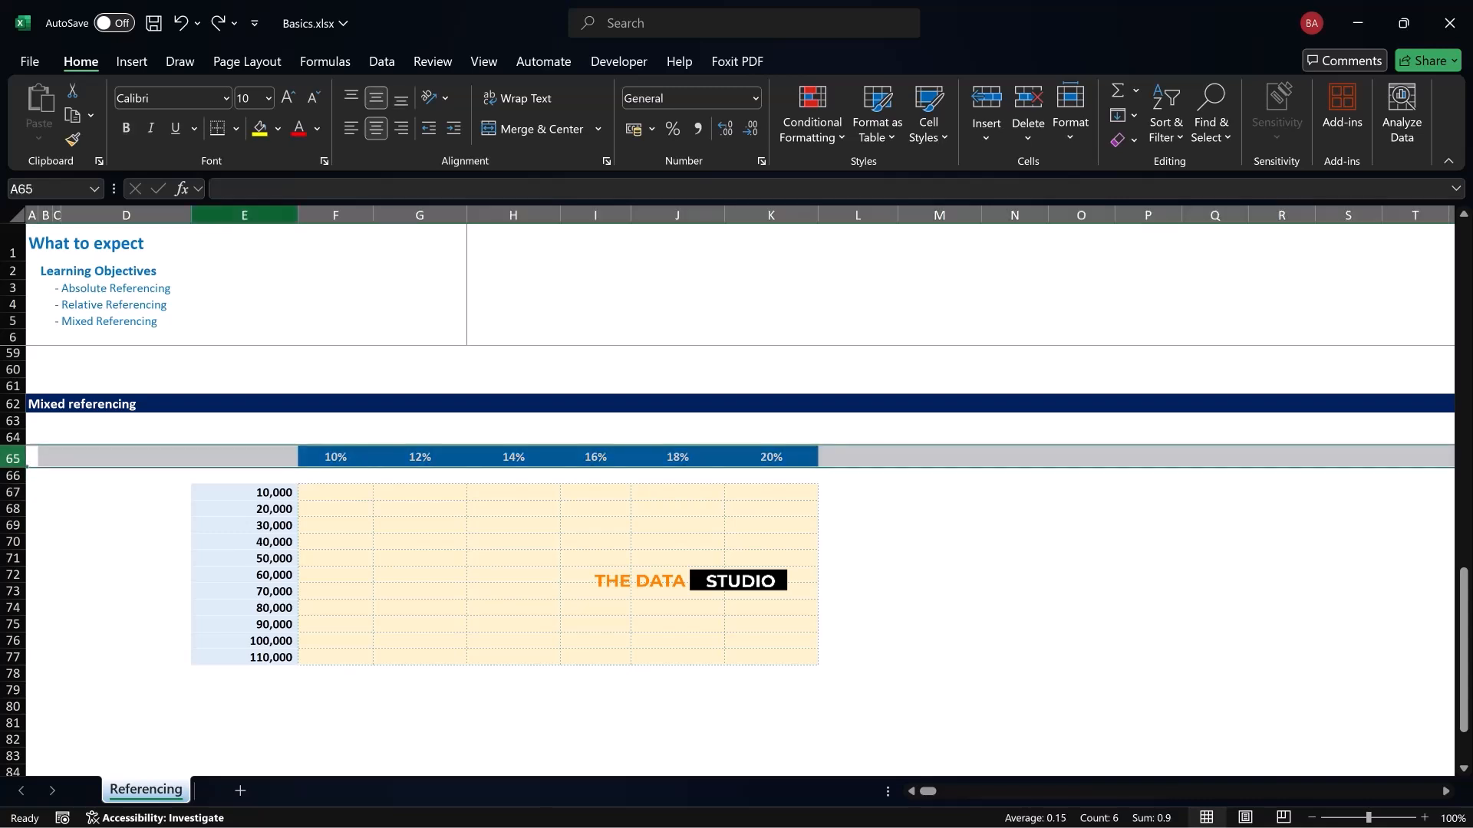
left_click(245, 215)
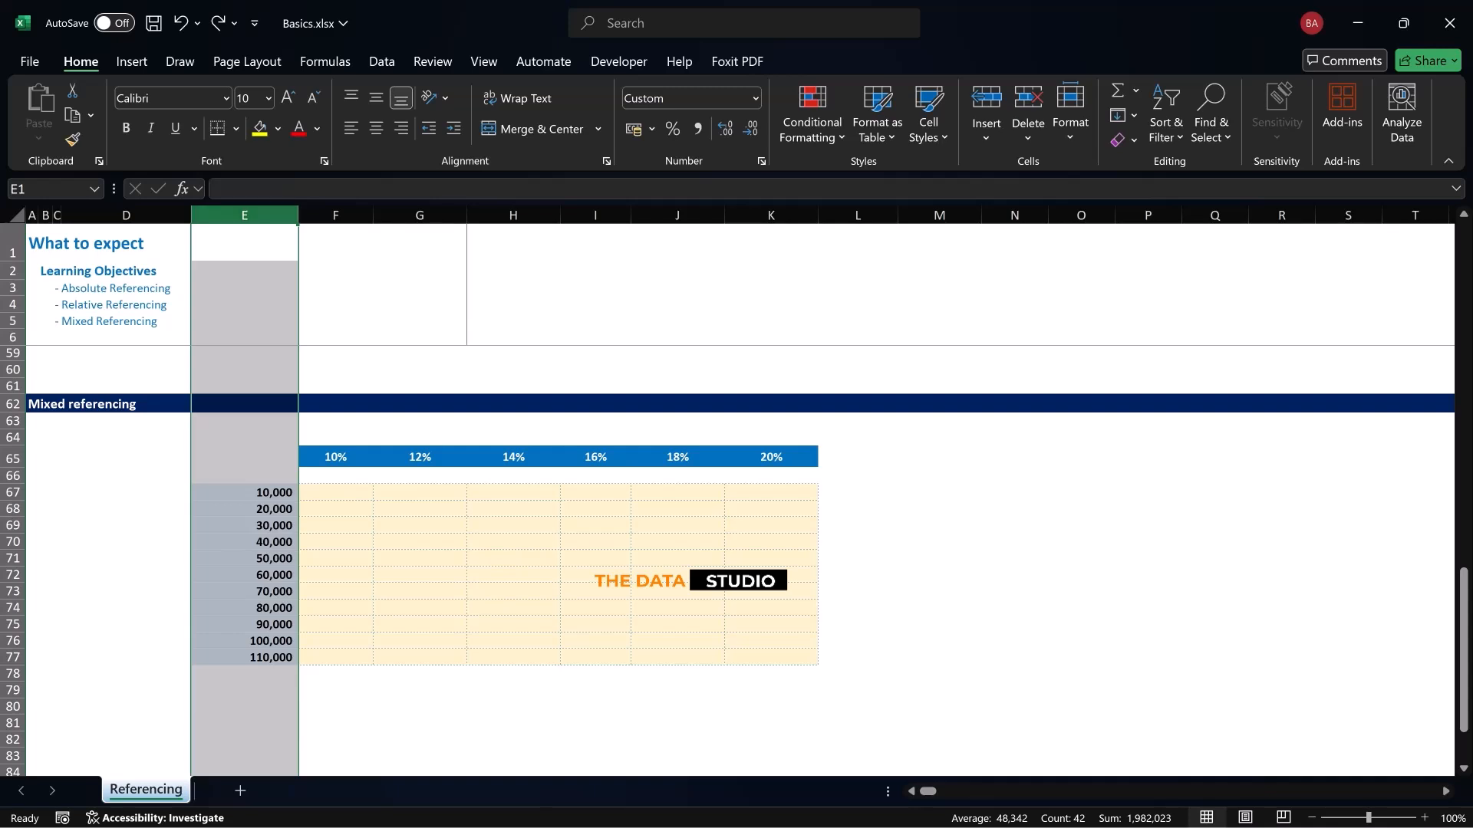
left_click(13, 458)
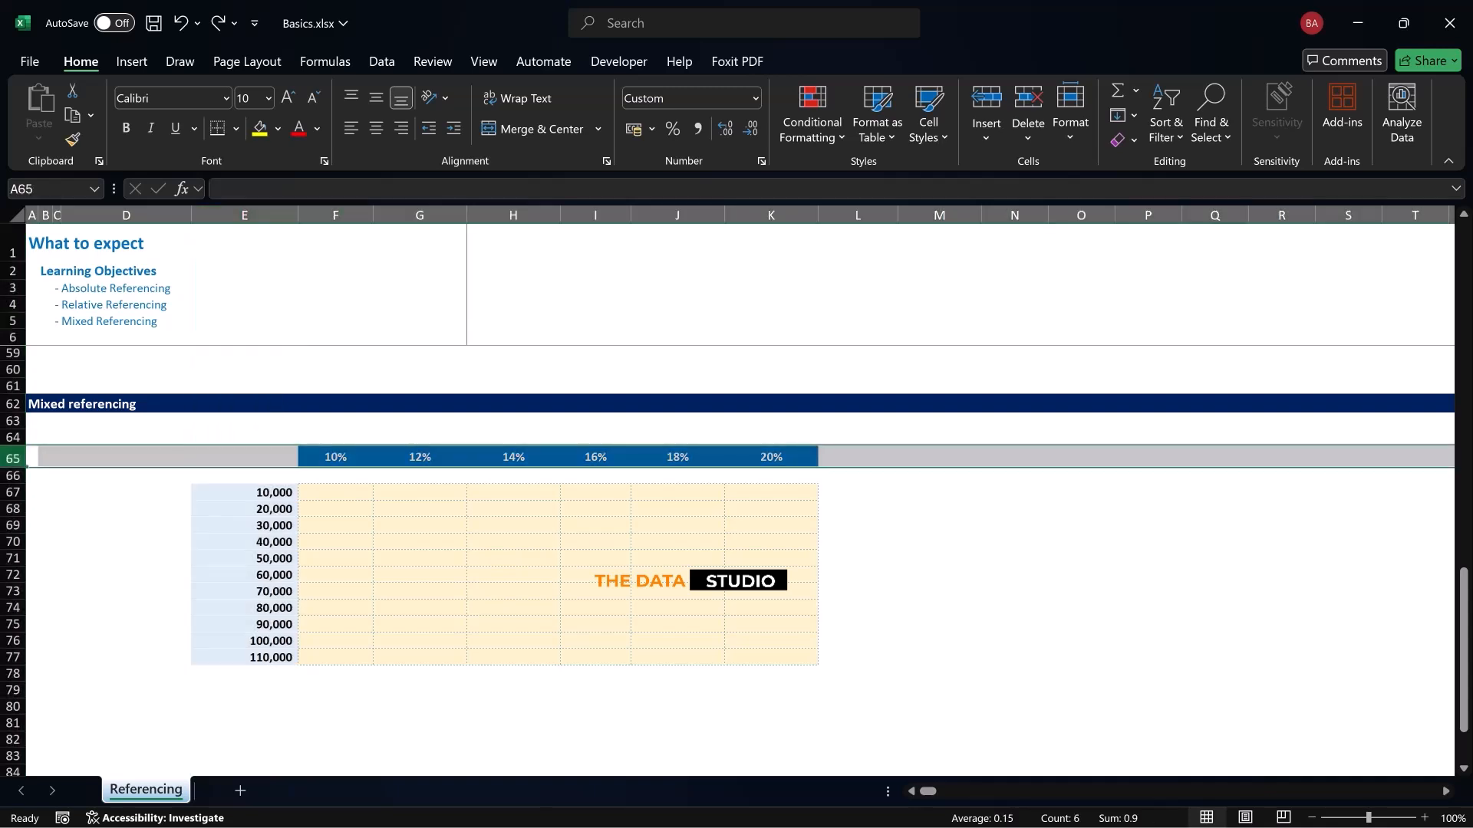
key("Right")
key("Right")
key("Right")
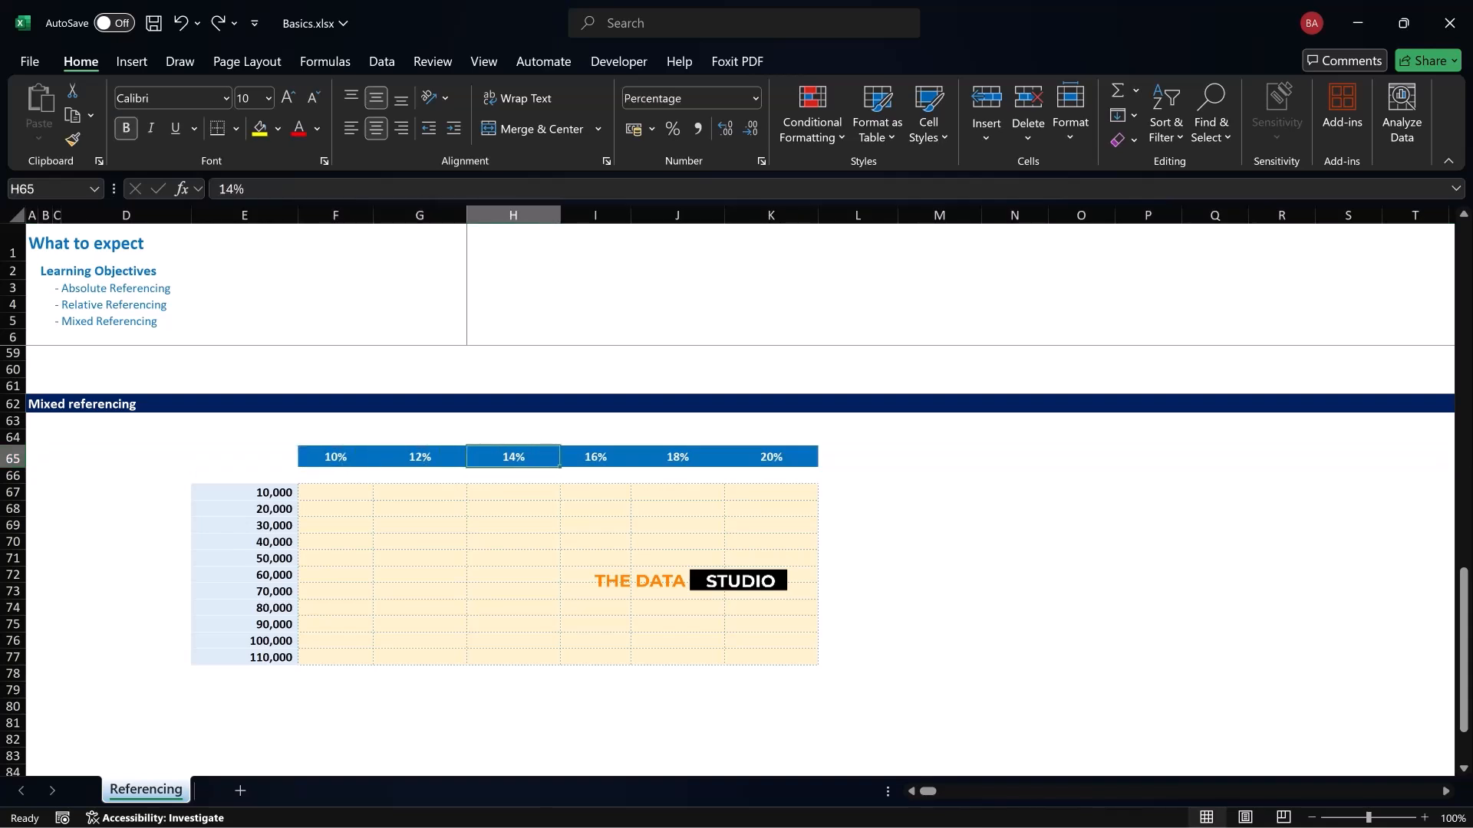
key("Right")
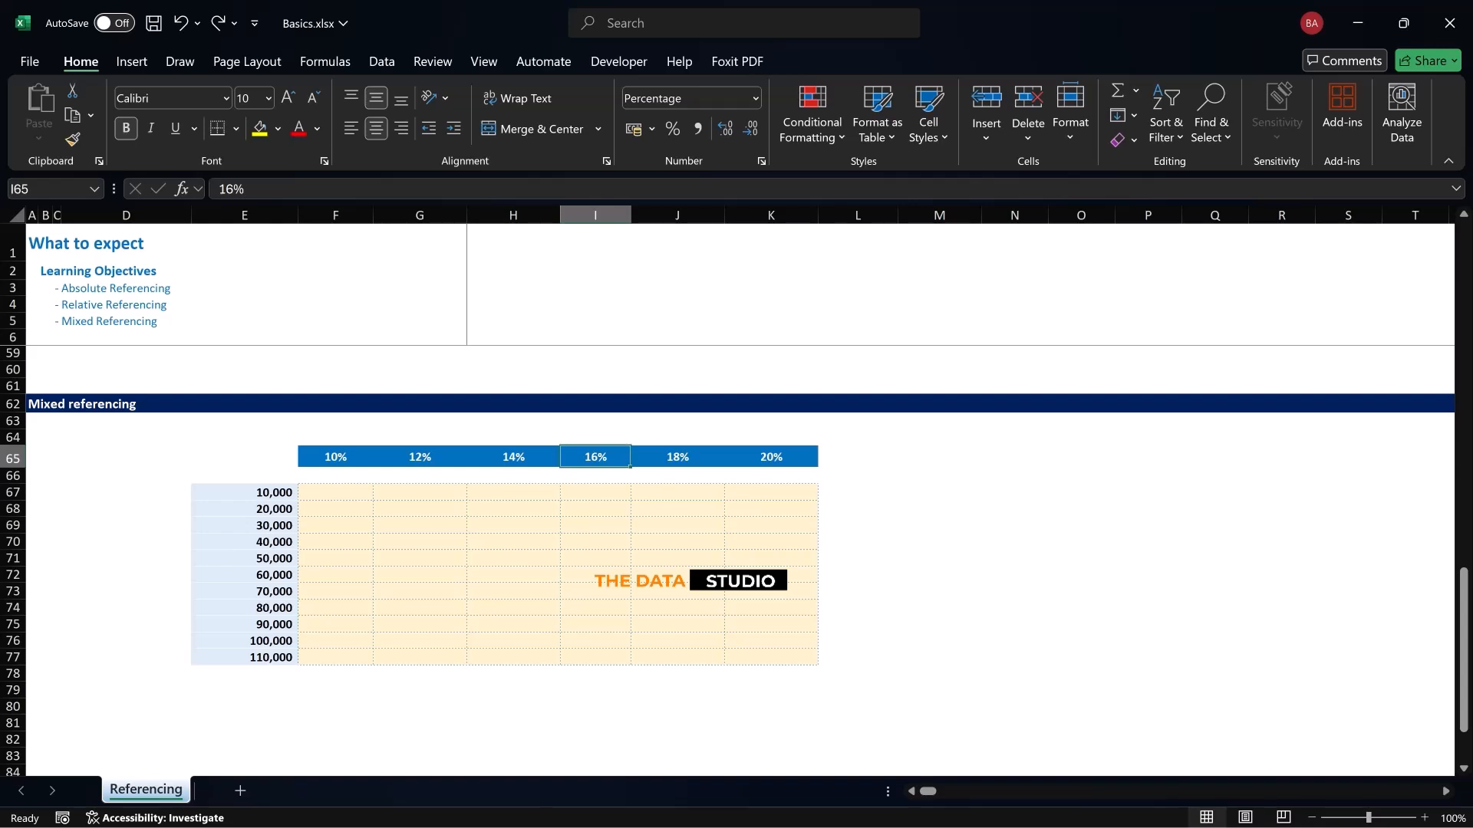
Start the tax formula =E67*F65 in cell F67, multiplying the first revenue by the first tax rate
left_click(244, 492)
key("Down")
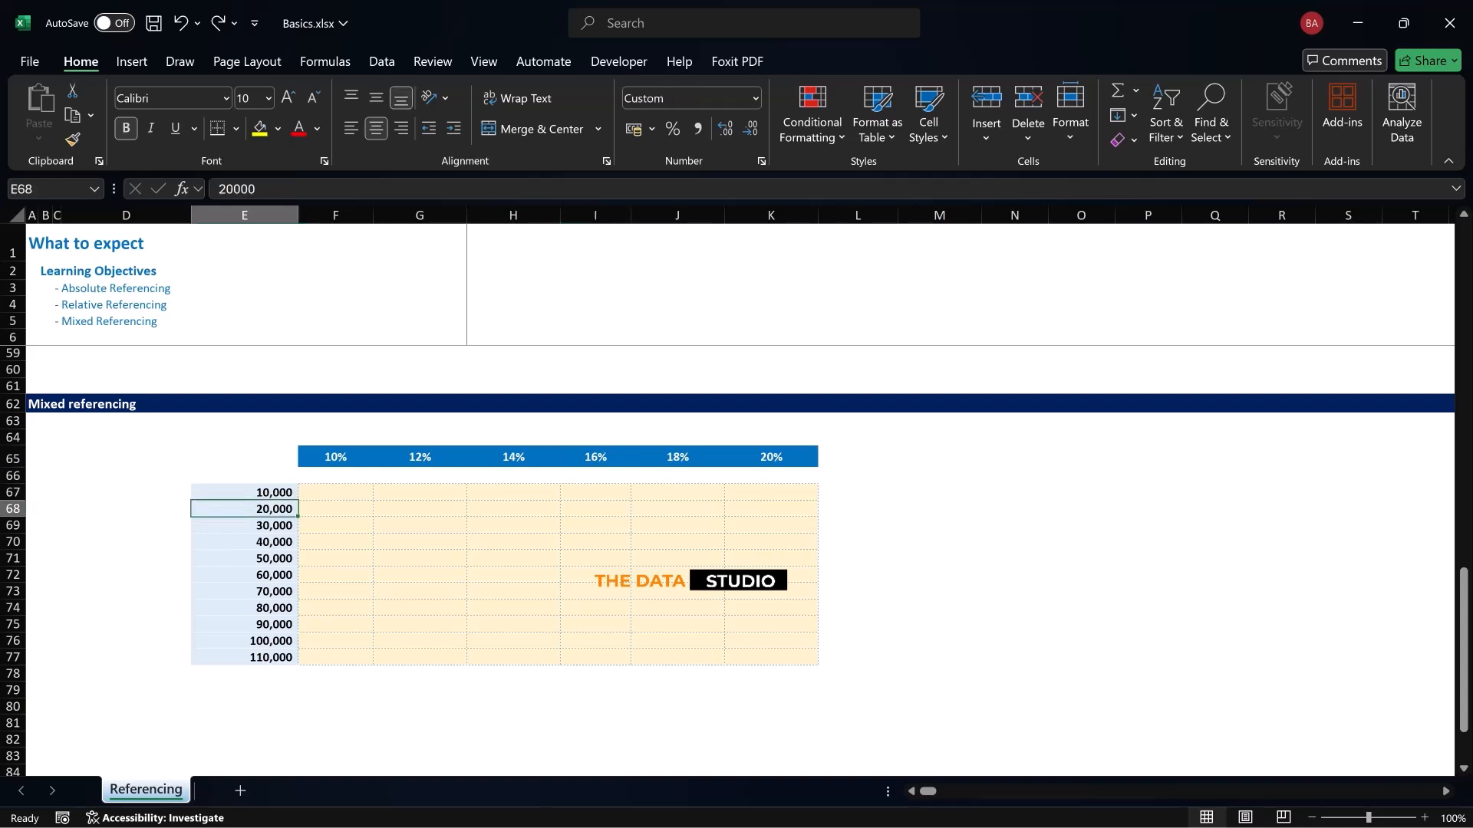
left_click(335, 492)
type("=")
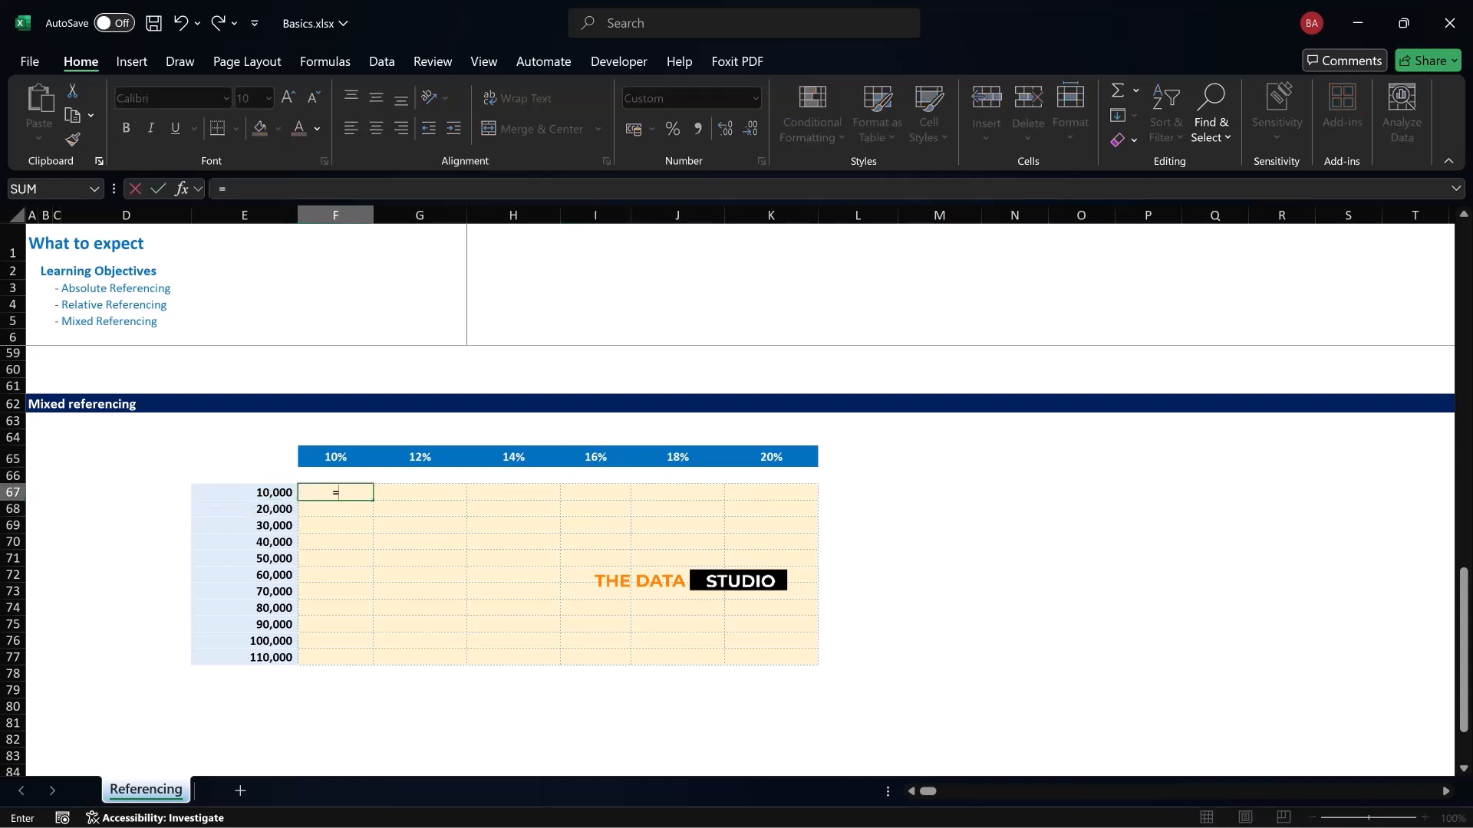
key("Left")
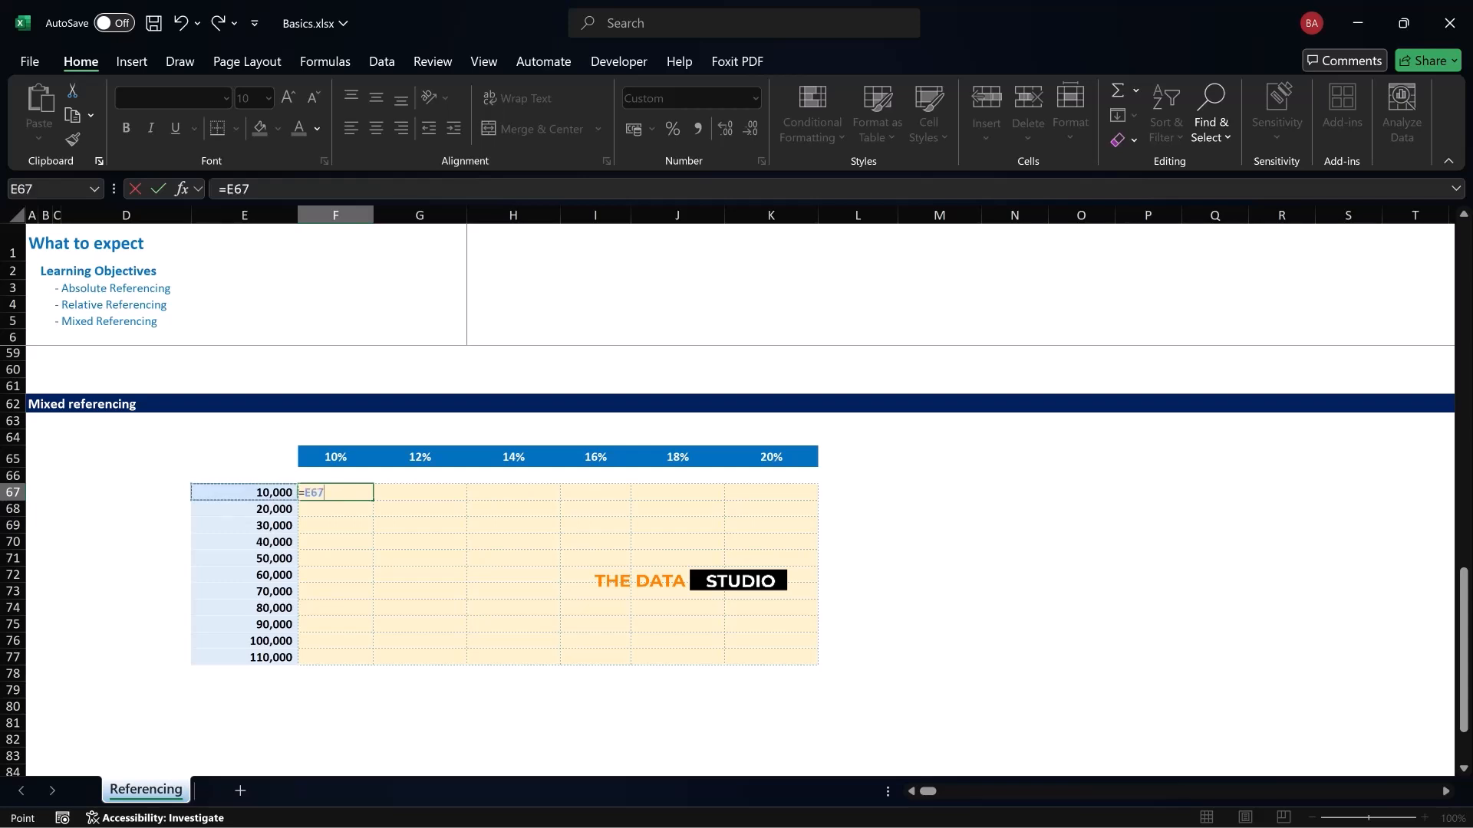
type("*")
key("Up")
key("Up")
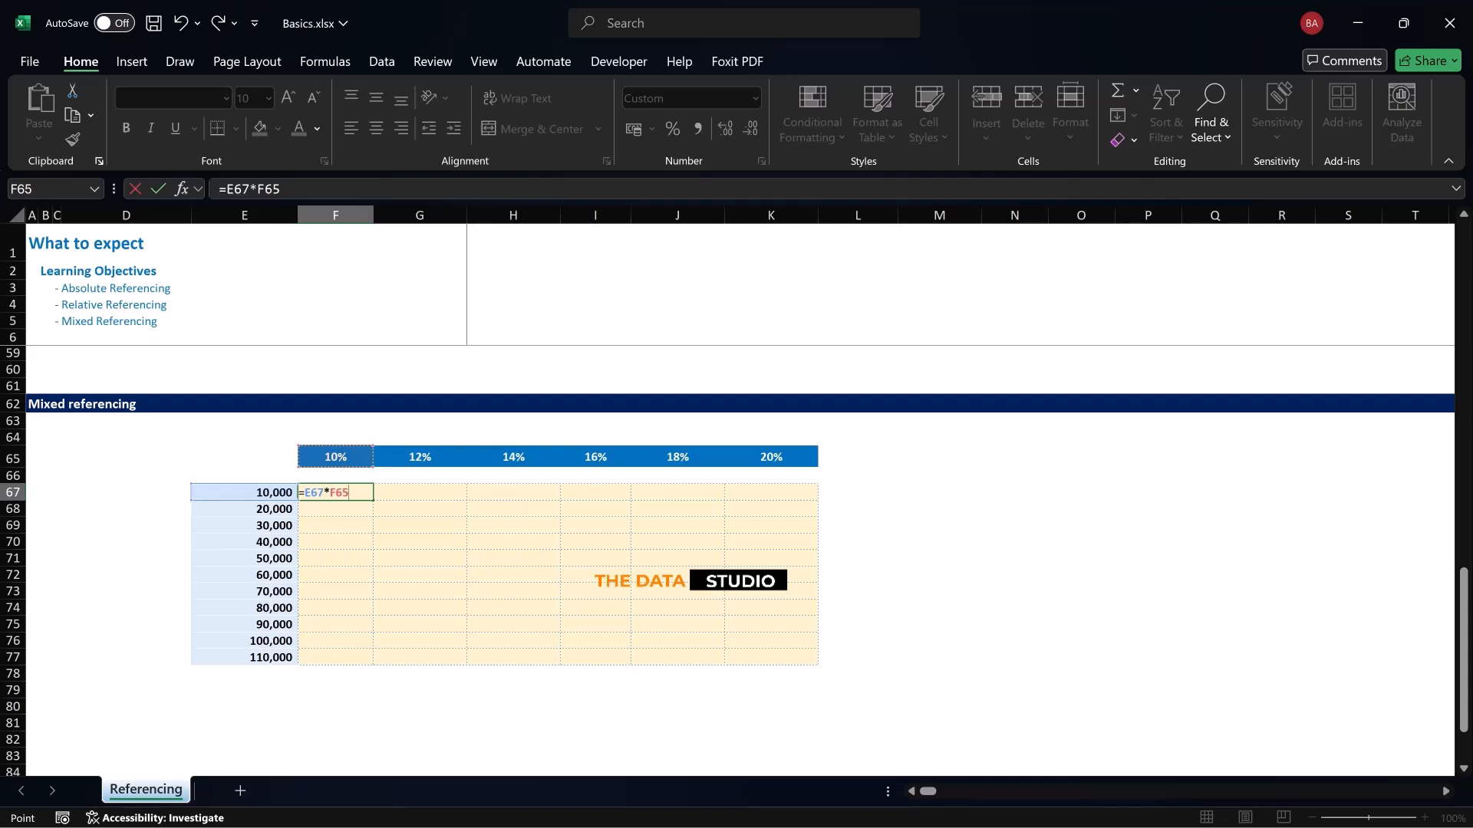
Lock the revenue column and the tax-rate row in F67's formula, completing it as =$E67*F$65
key("F2")
key("F4")
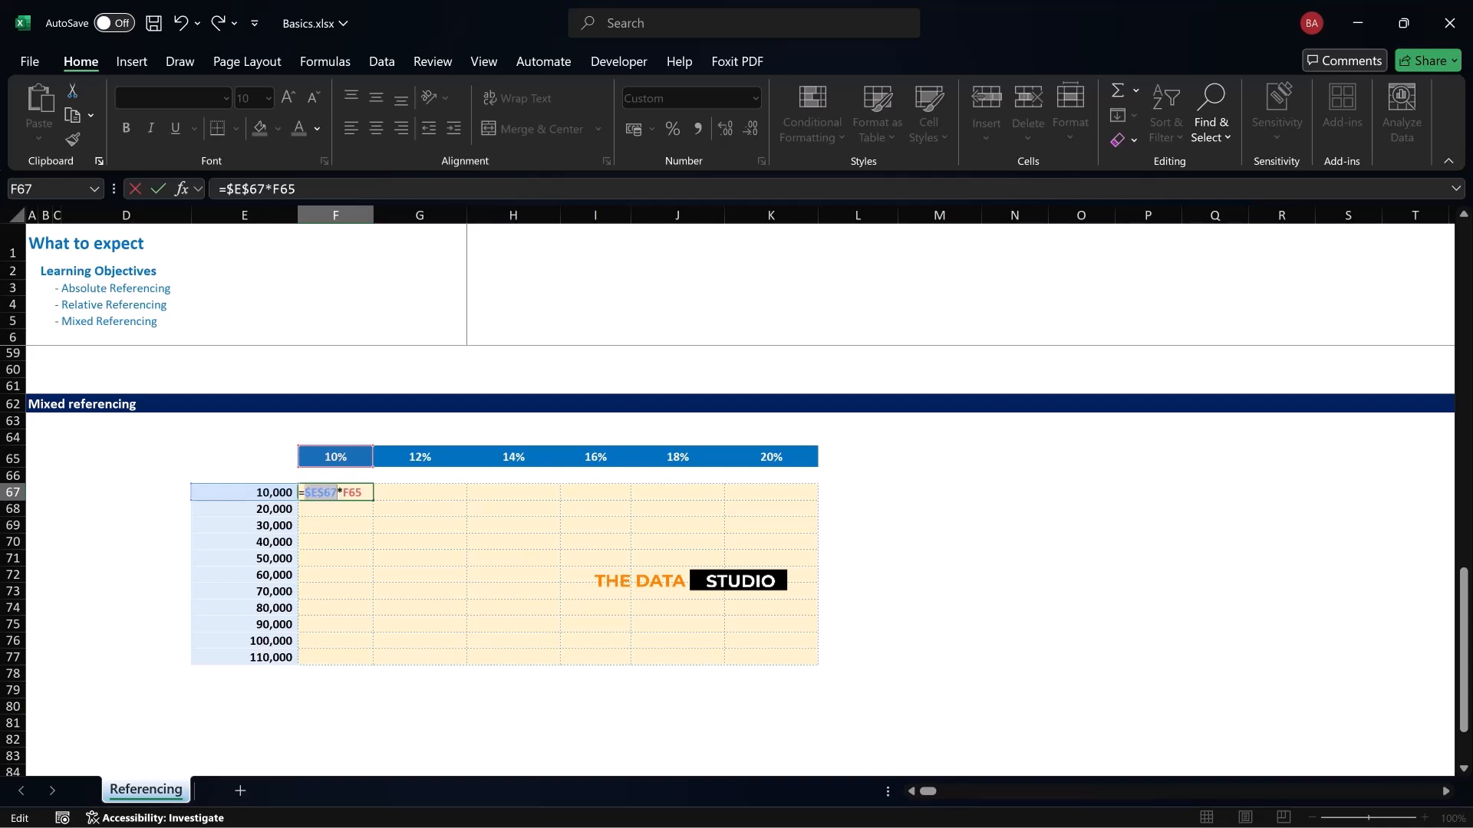
key("F4")
key("F4")
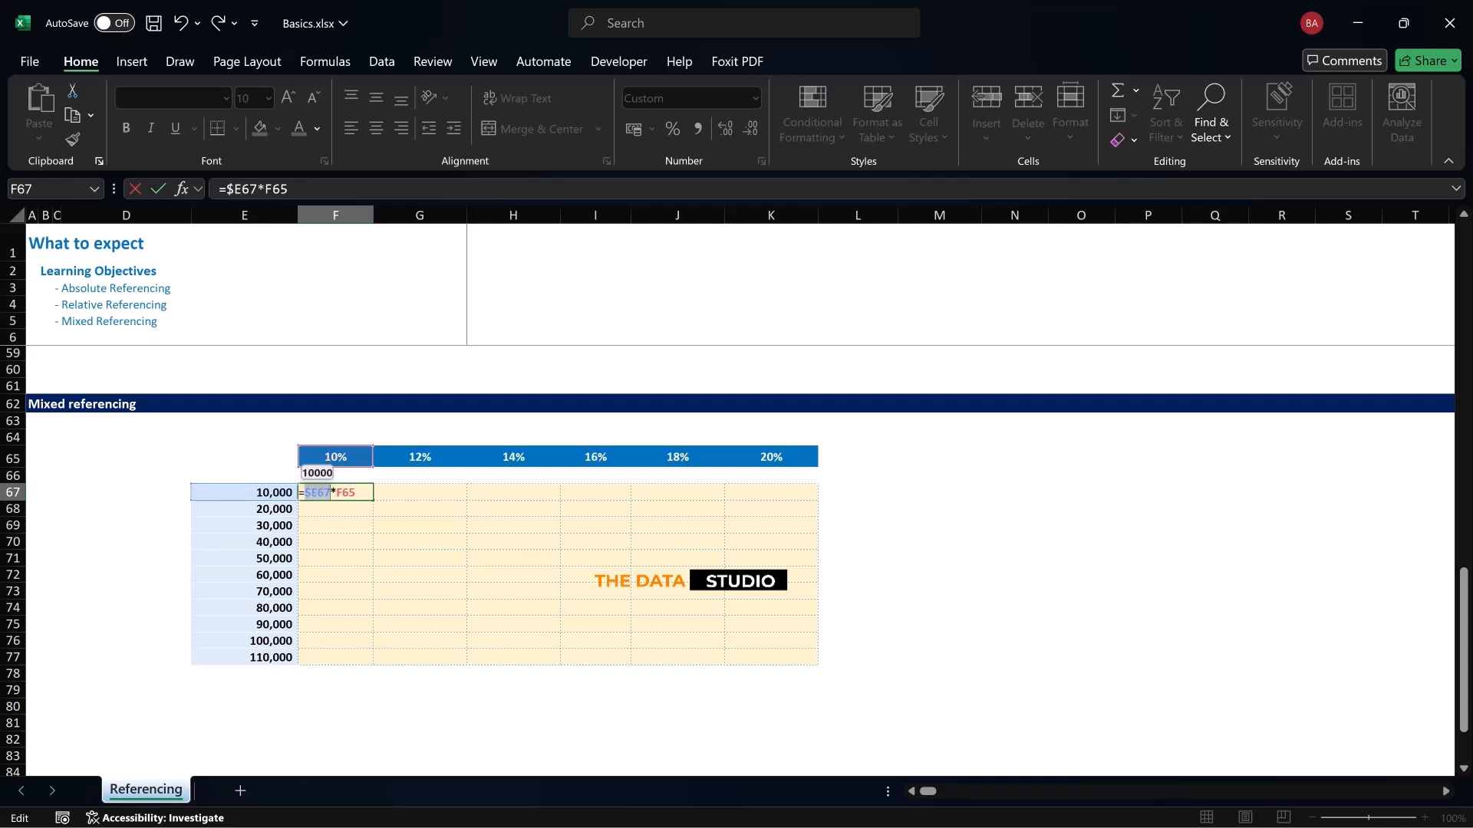
left_click(343, 493)
key("F4")
key("F4")
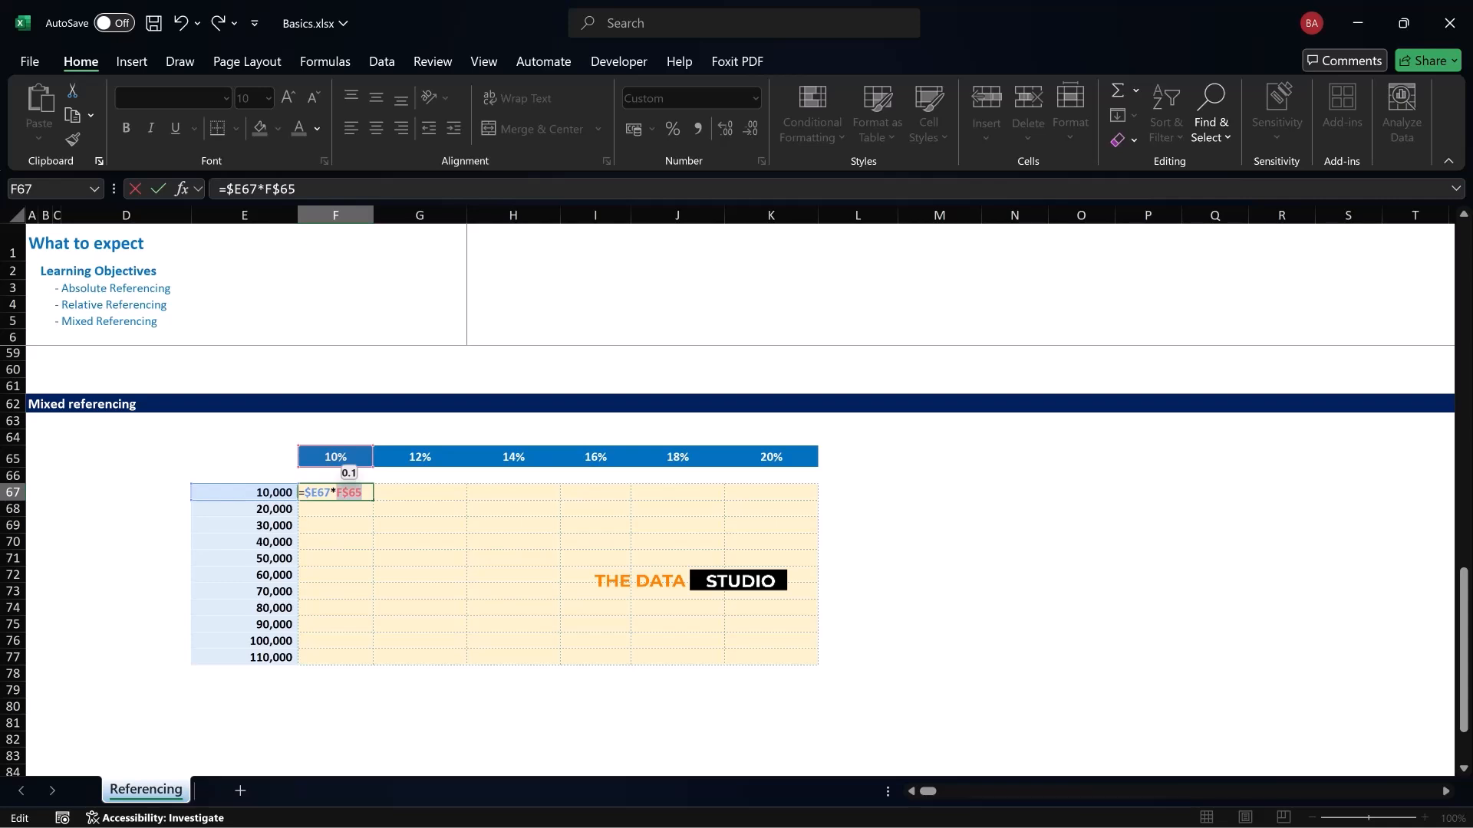
key("Return")
key("Up")
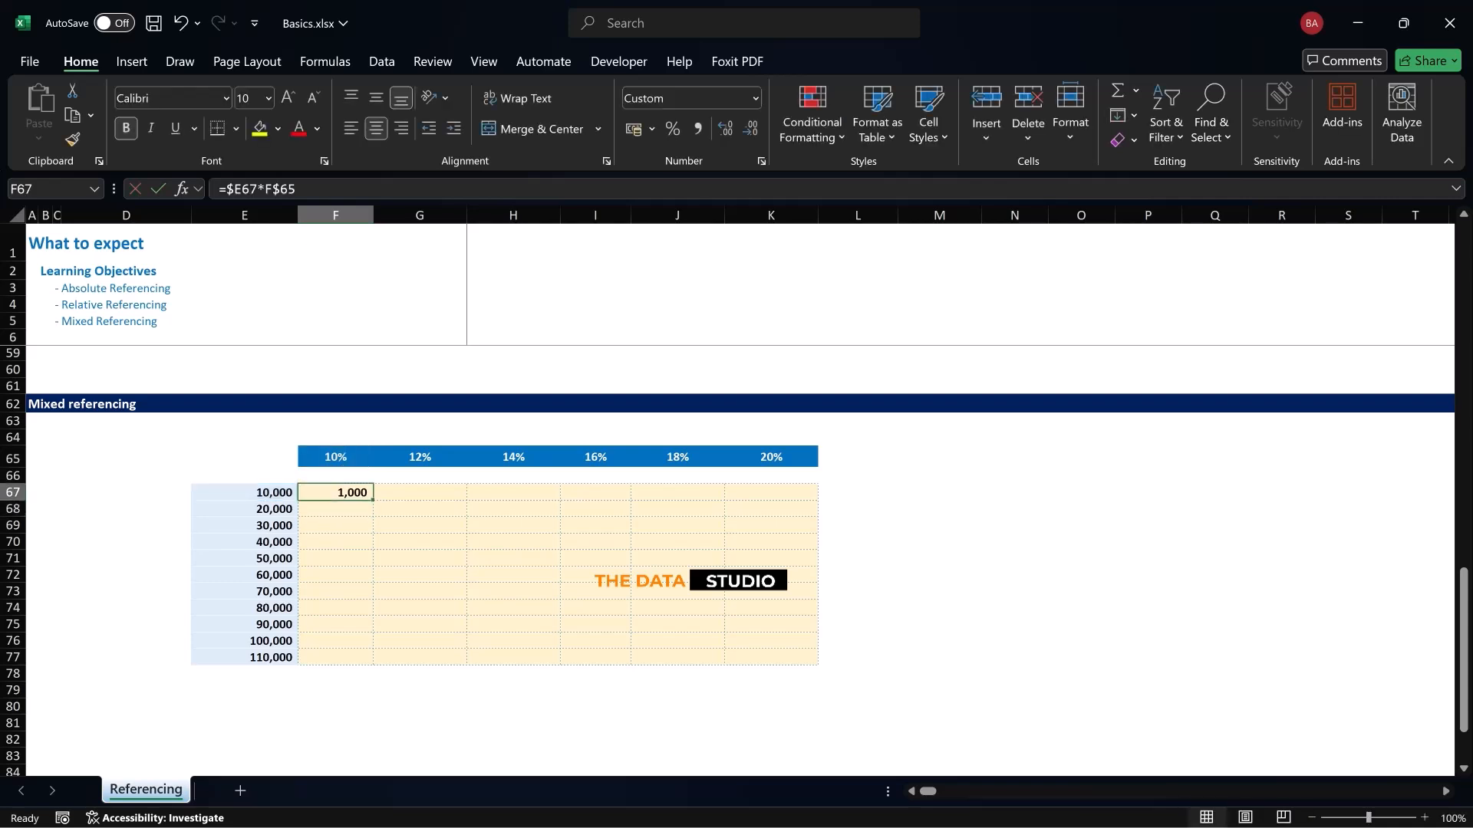
key("shift+Right")
key("shift+Right")
key("shift+Right")
key("shift+Right")
key("shift+Right")
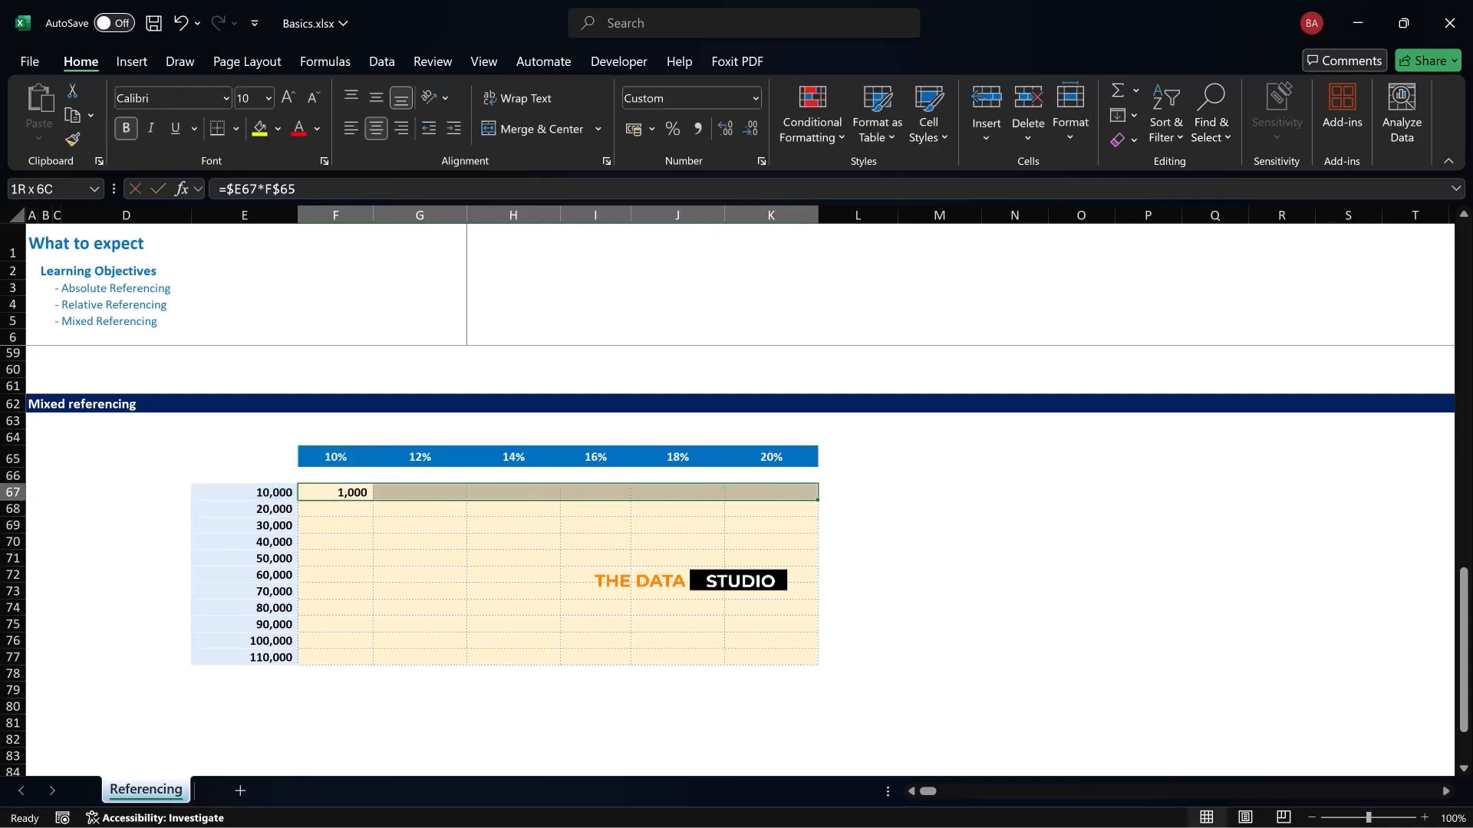
key("shift+Down")
key("shift+Down")
key("shift+Down")
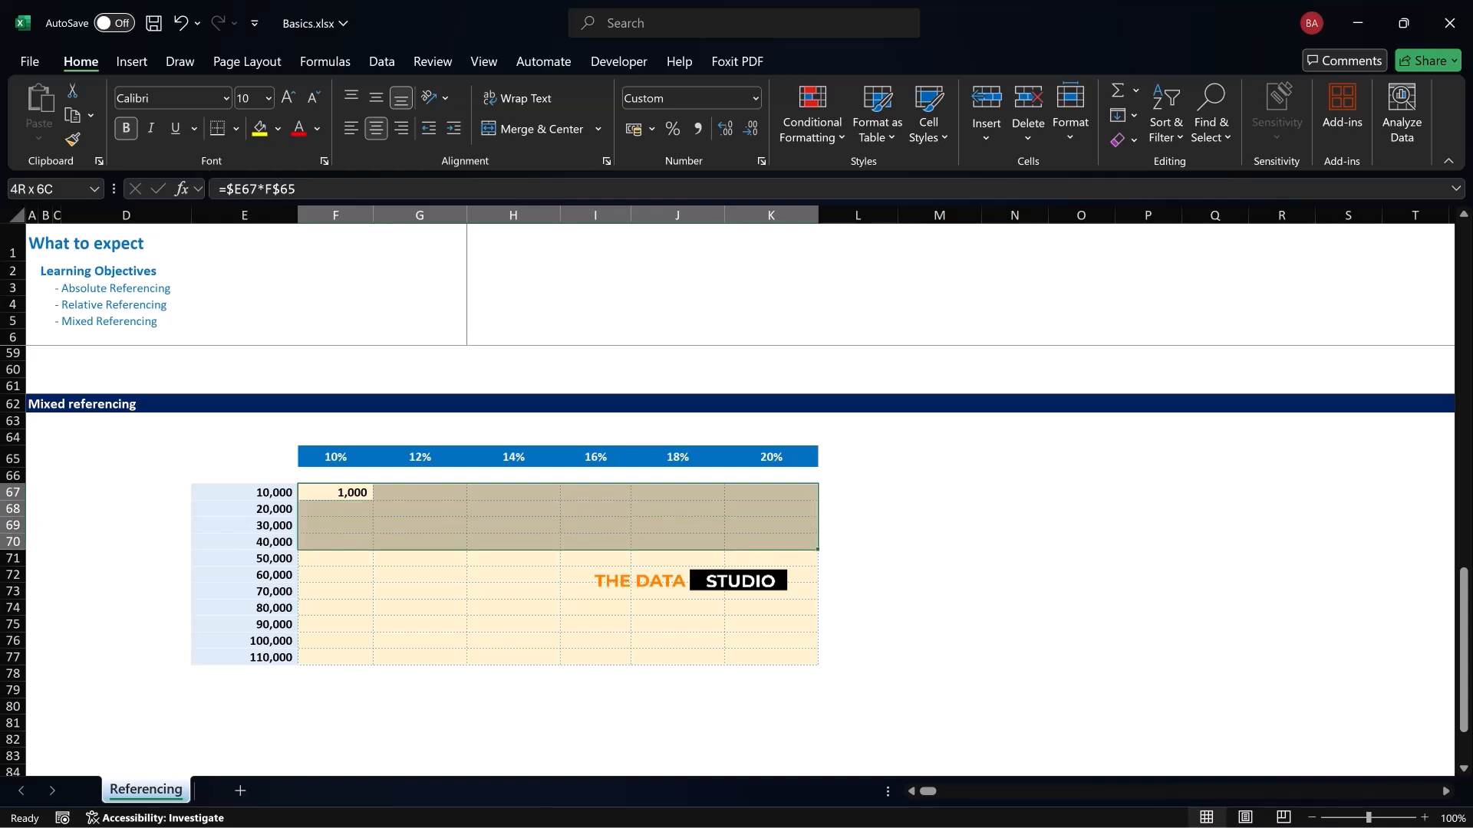
key("shift+Up")
key("shift+Up")
key("shift+Up")
key("shift+Left")
key("shift+Left")
key("shift+Left")
key("shift+Left")
key("shift+Left")
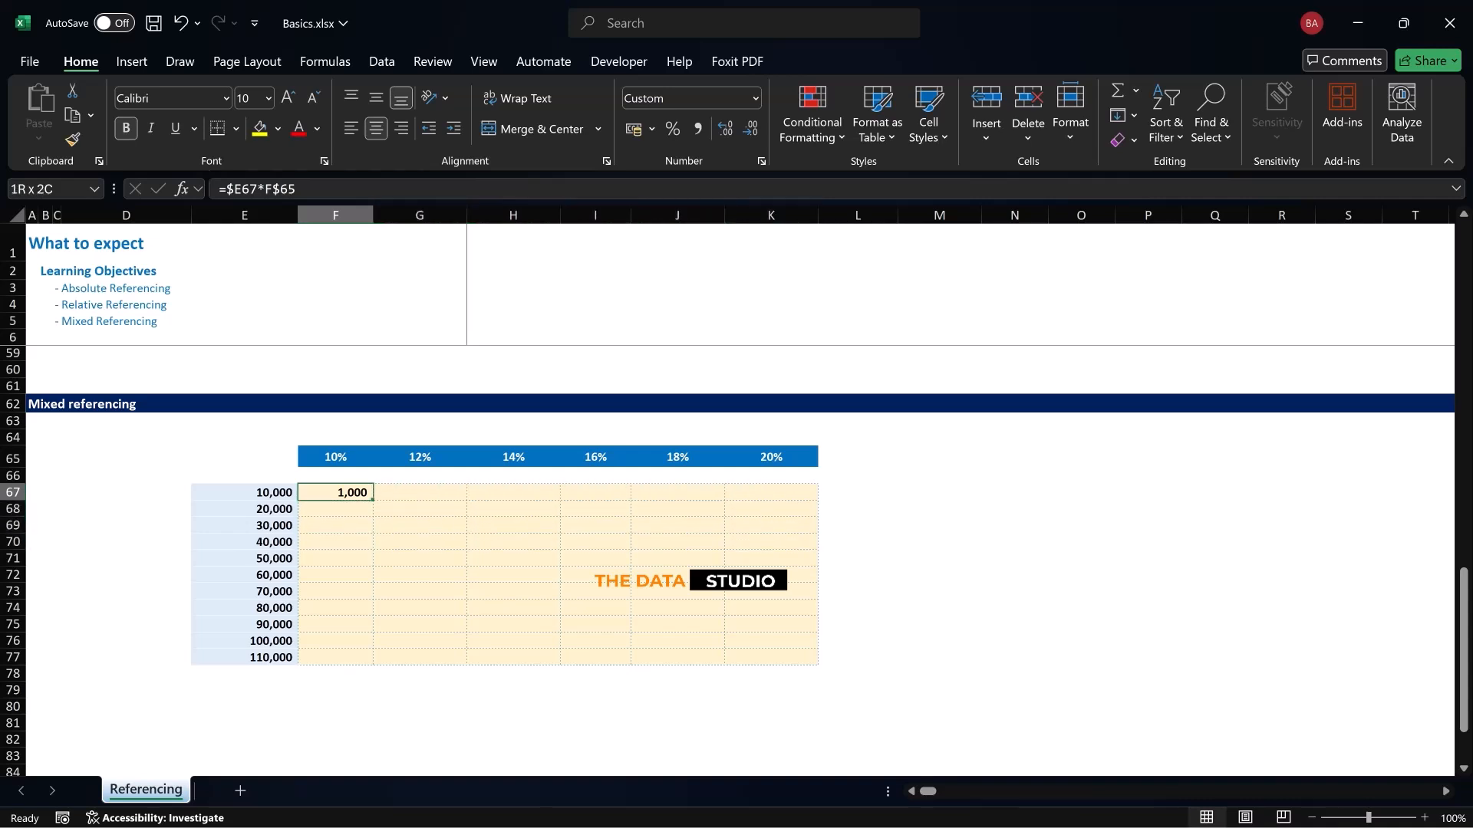
key("shift+Left")
Fill the mixed-reference formula from F67 across and down through the whole result range F67:K77
key("shift+Right")
key("shift+Right")
key("shift+Right")
key("shift+Right")
key("shift+Right")
key("shift+Right")
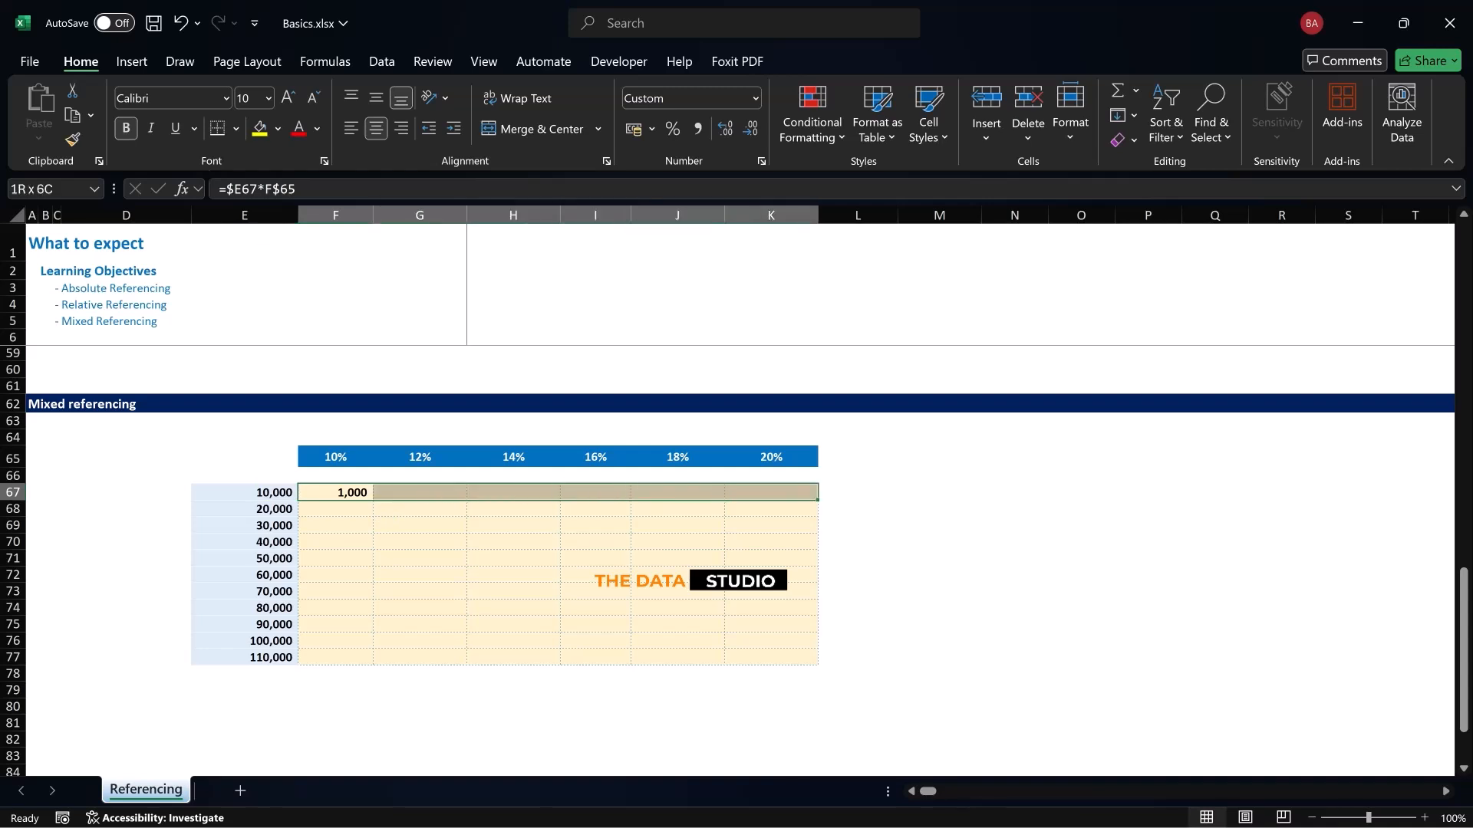
key("shift+Down")
key("shift+Down")
key("shift+Down")
key("shift+Down")
key("shift+Down")
key("shift+Down")
key("shift+Down")
key("shift+Down")
key("shift+Down")
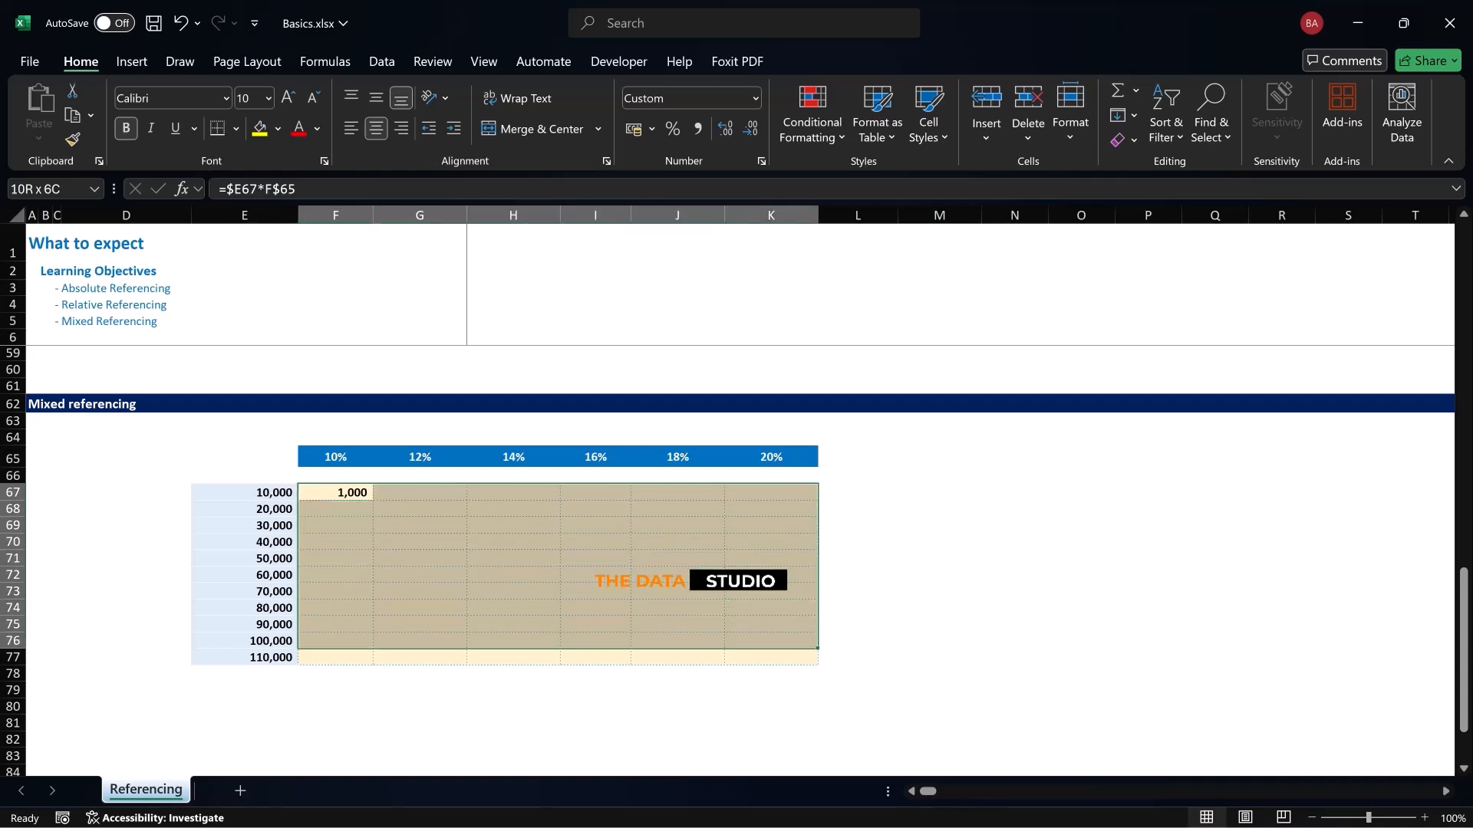
key("shift+Down")
key("ctrl+r")
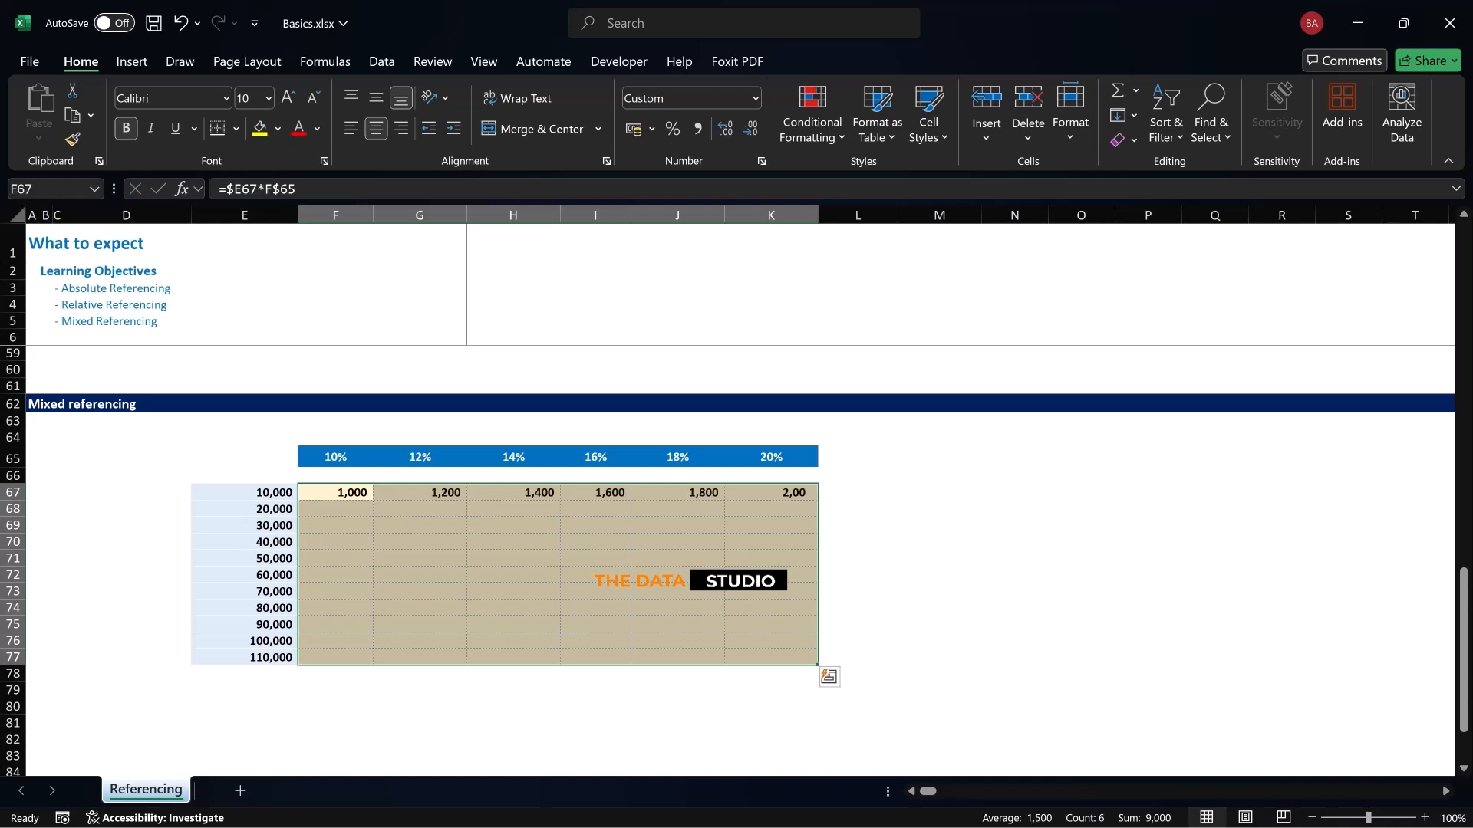
key("ctrl+d")
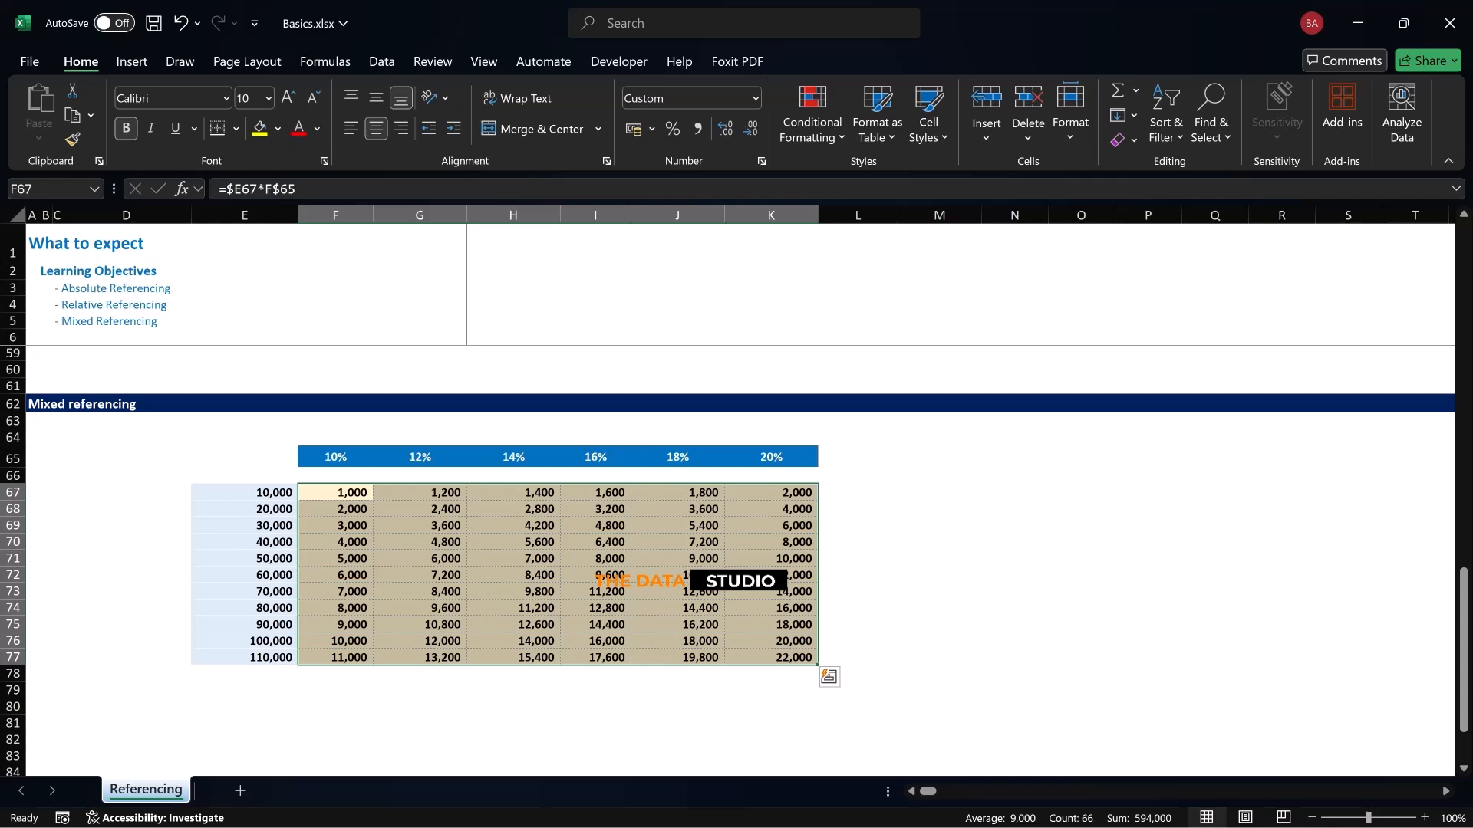
Test the table by setting the tax rate in I65 to 25%, and undo the change
left_click(595, 457)
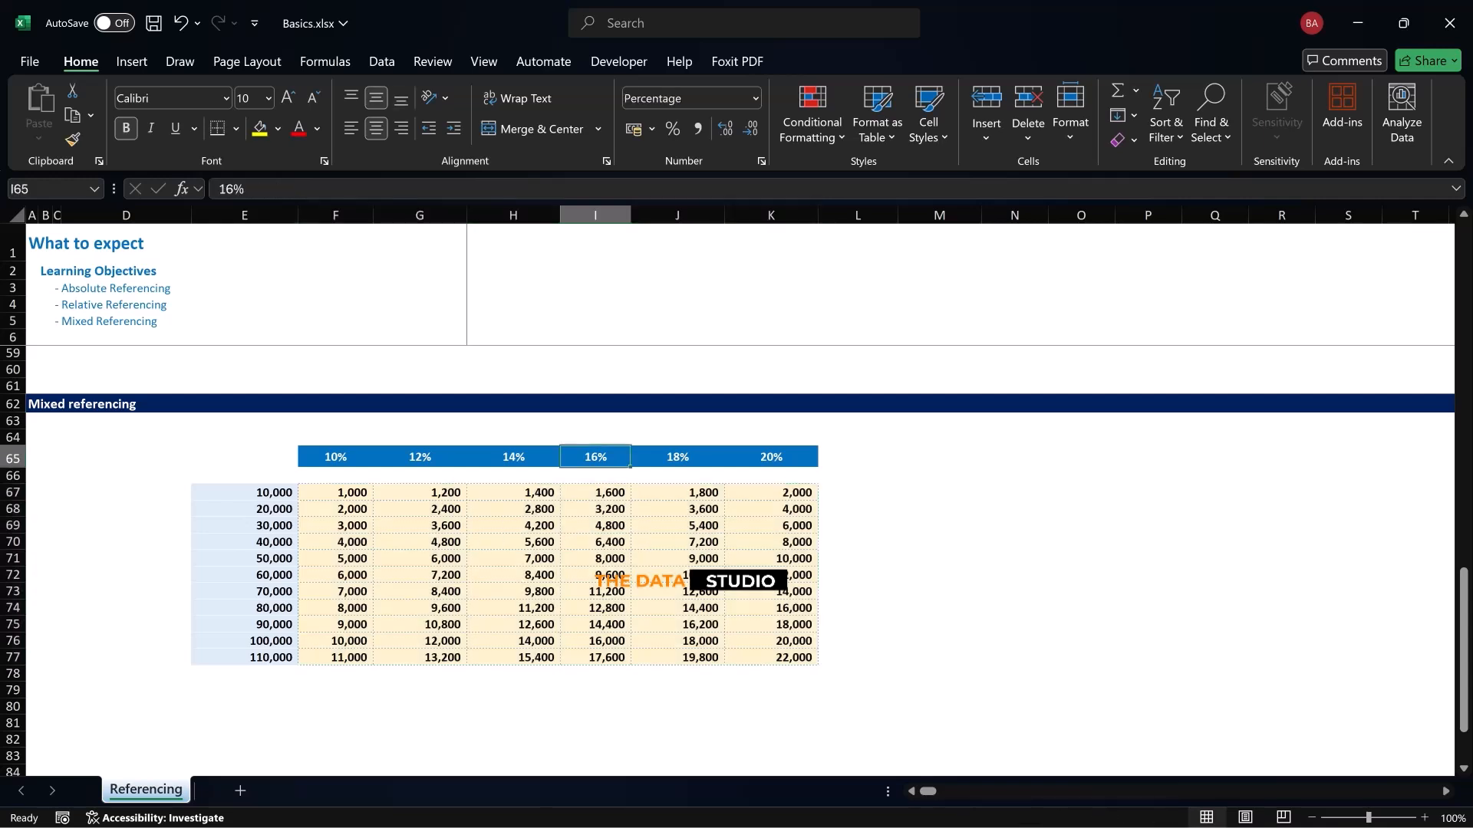
type("25")
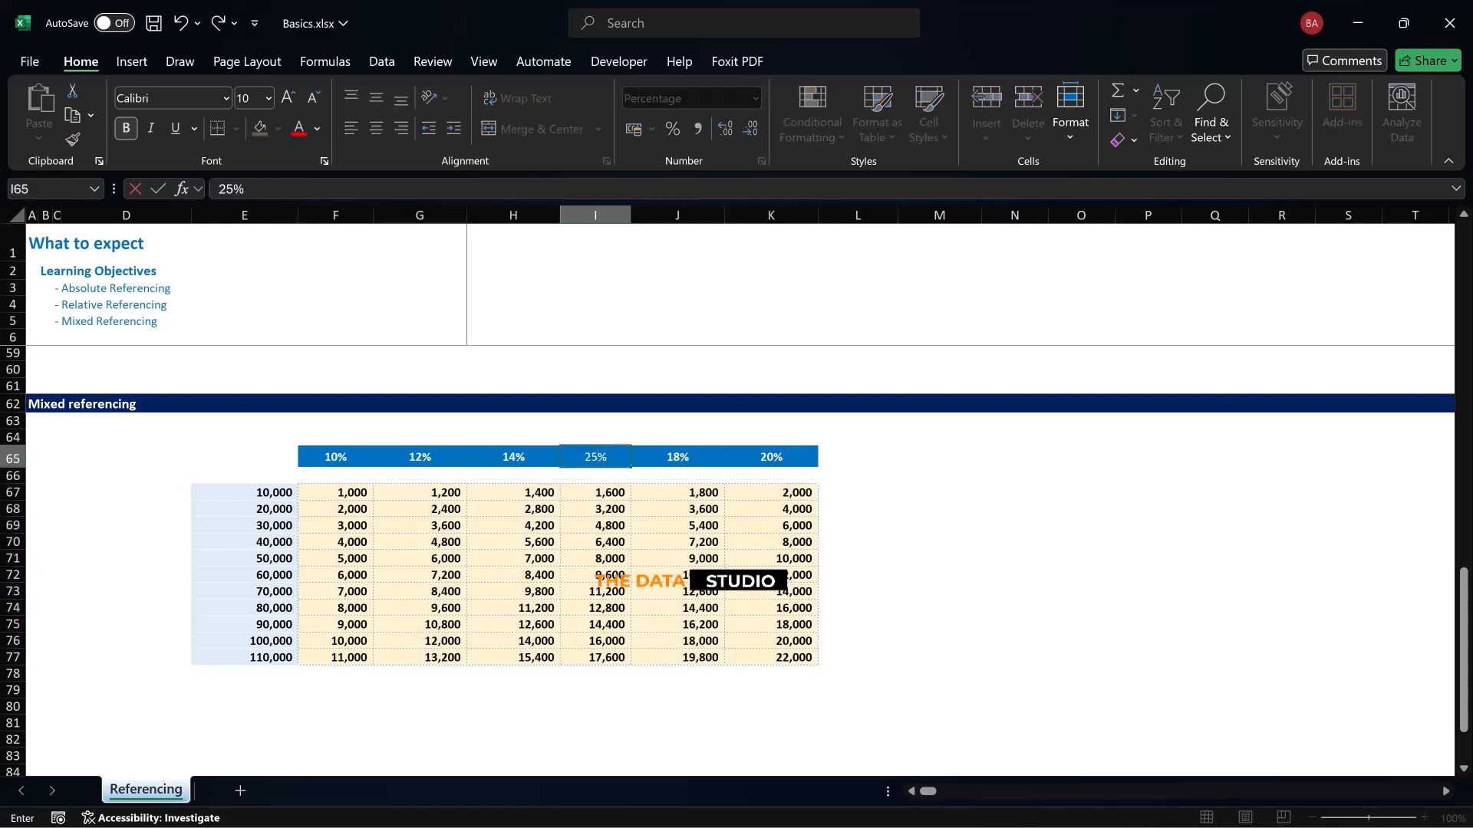
key("Return")
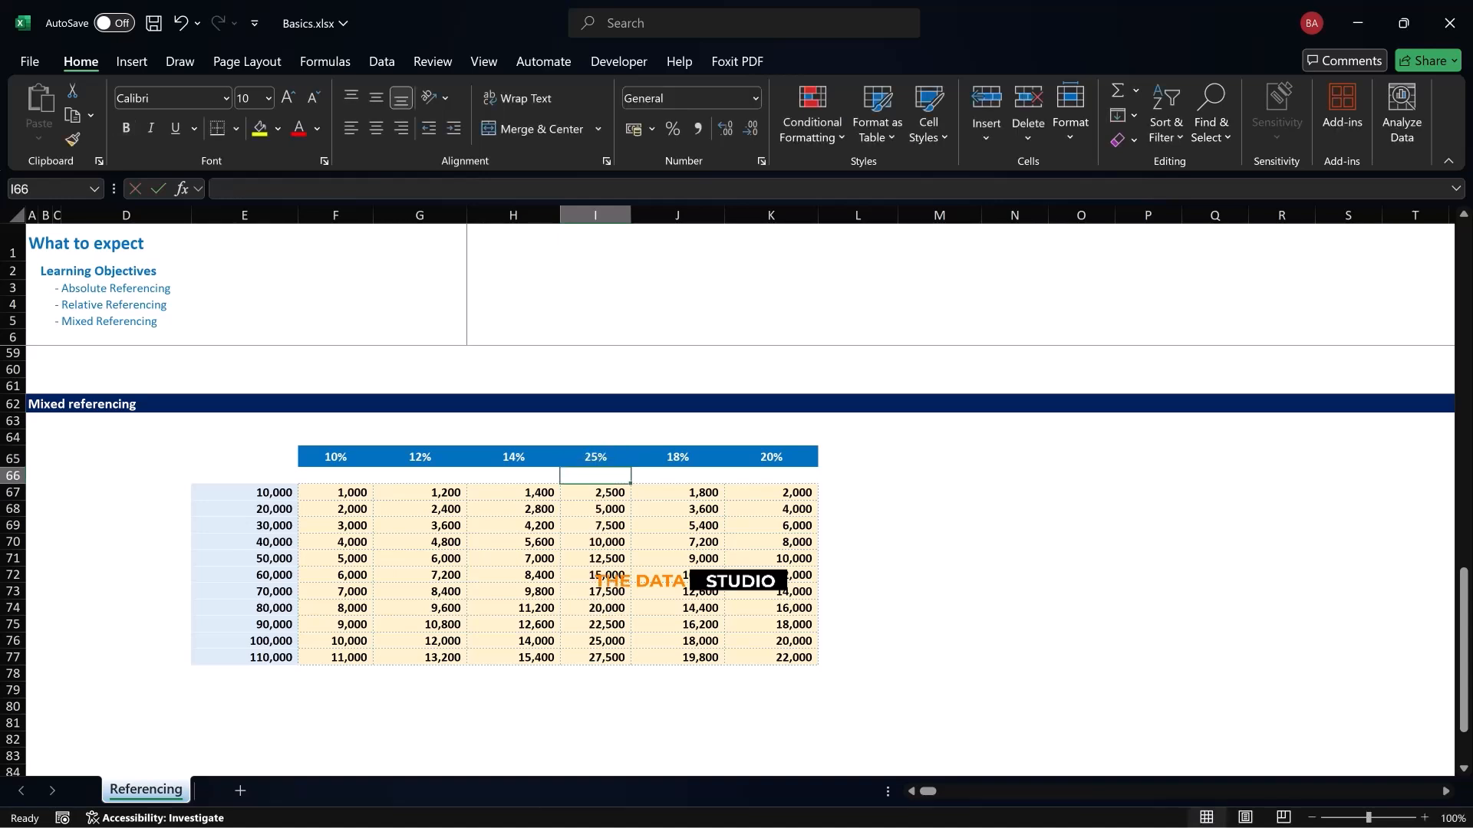
key("ctrl+z")
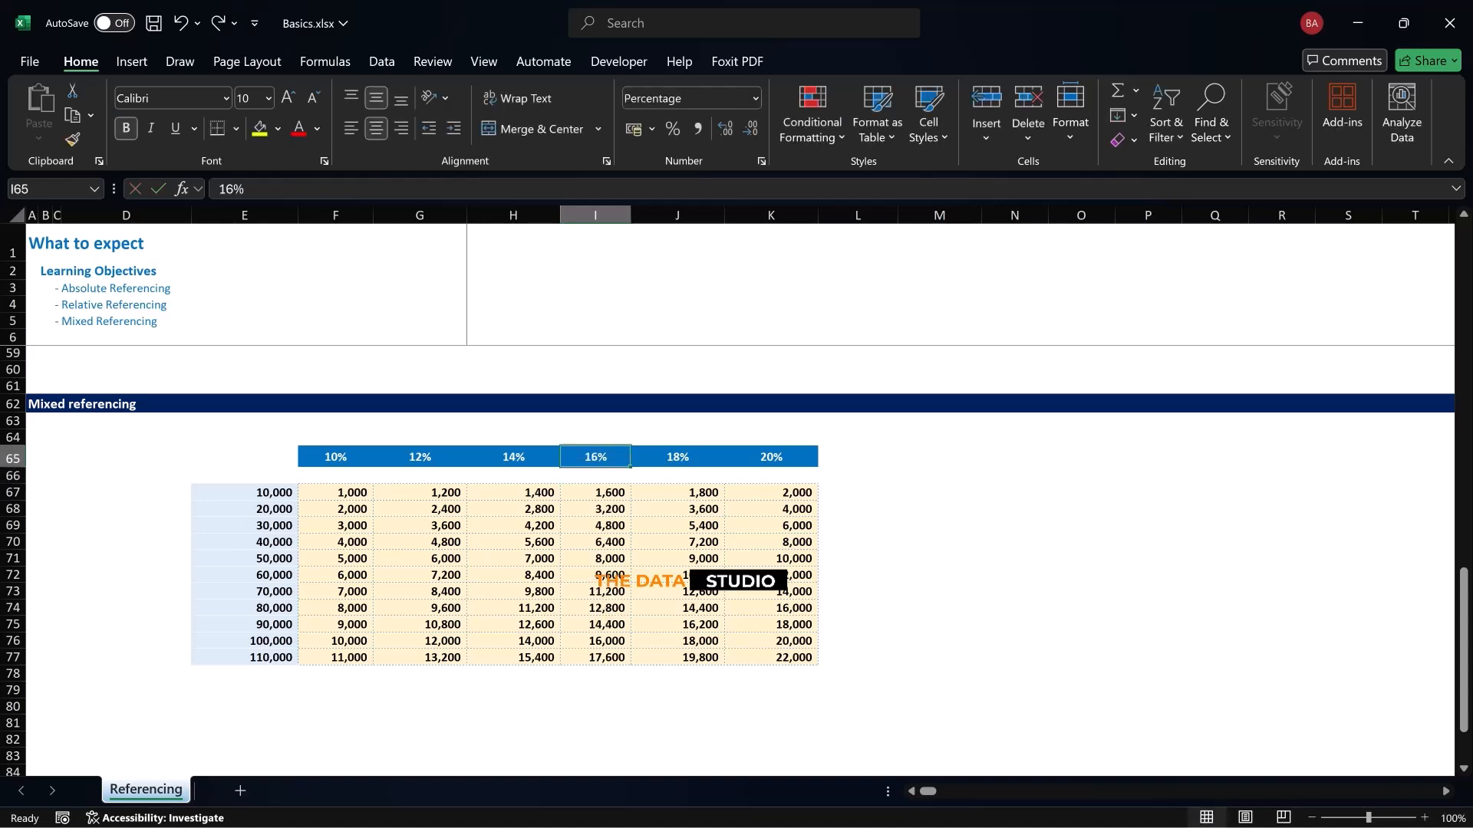
Test the table by setting the revenue in E73 to 10000000, and undo the change
left_click(244, 591)
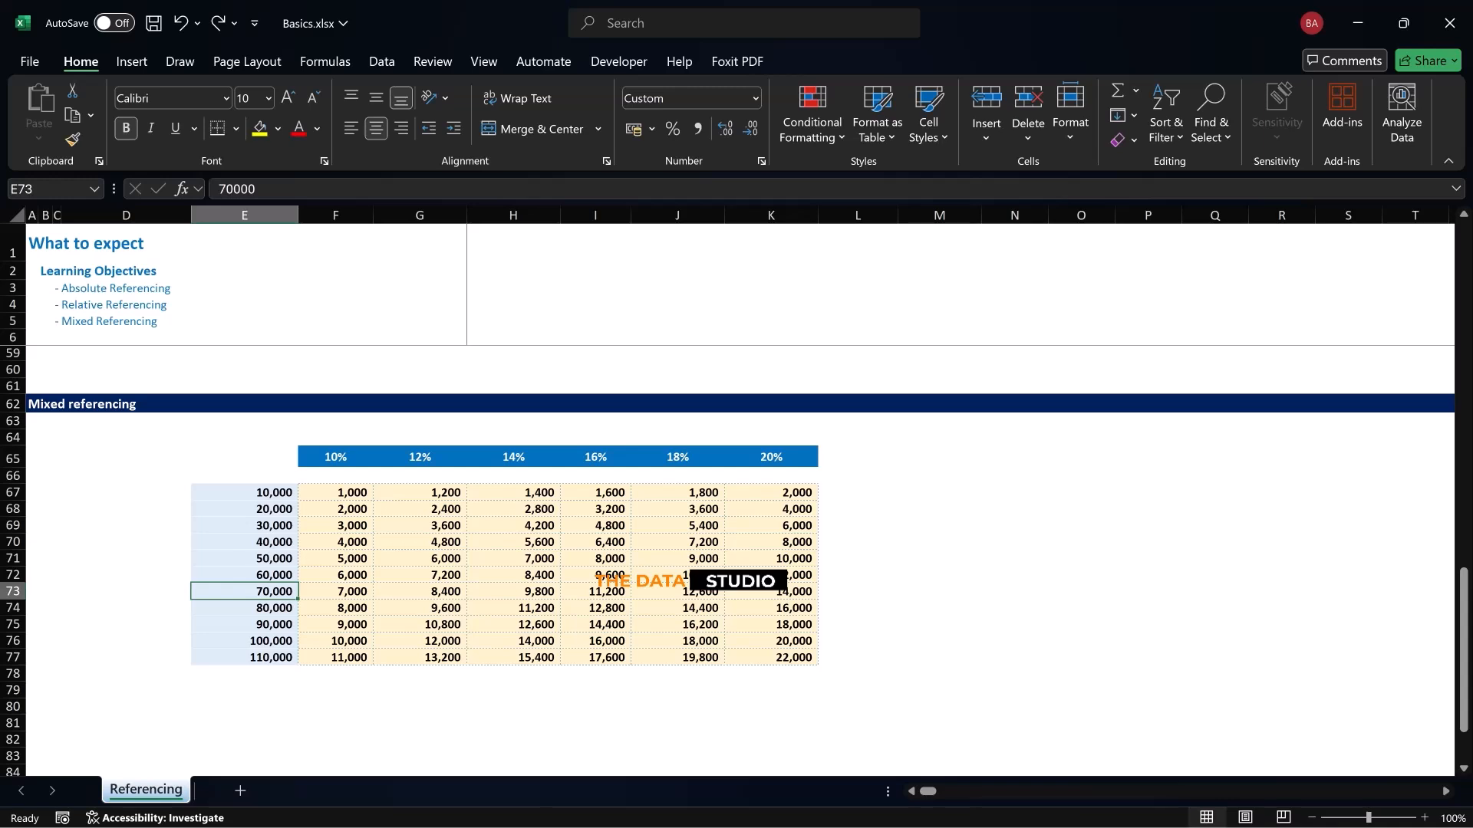
type("10000000")
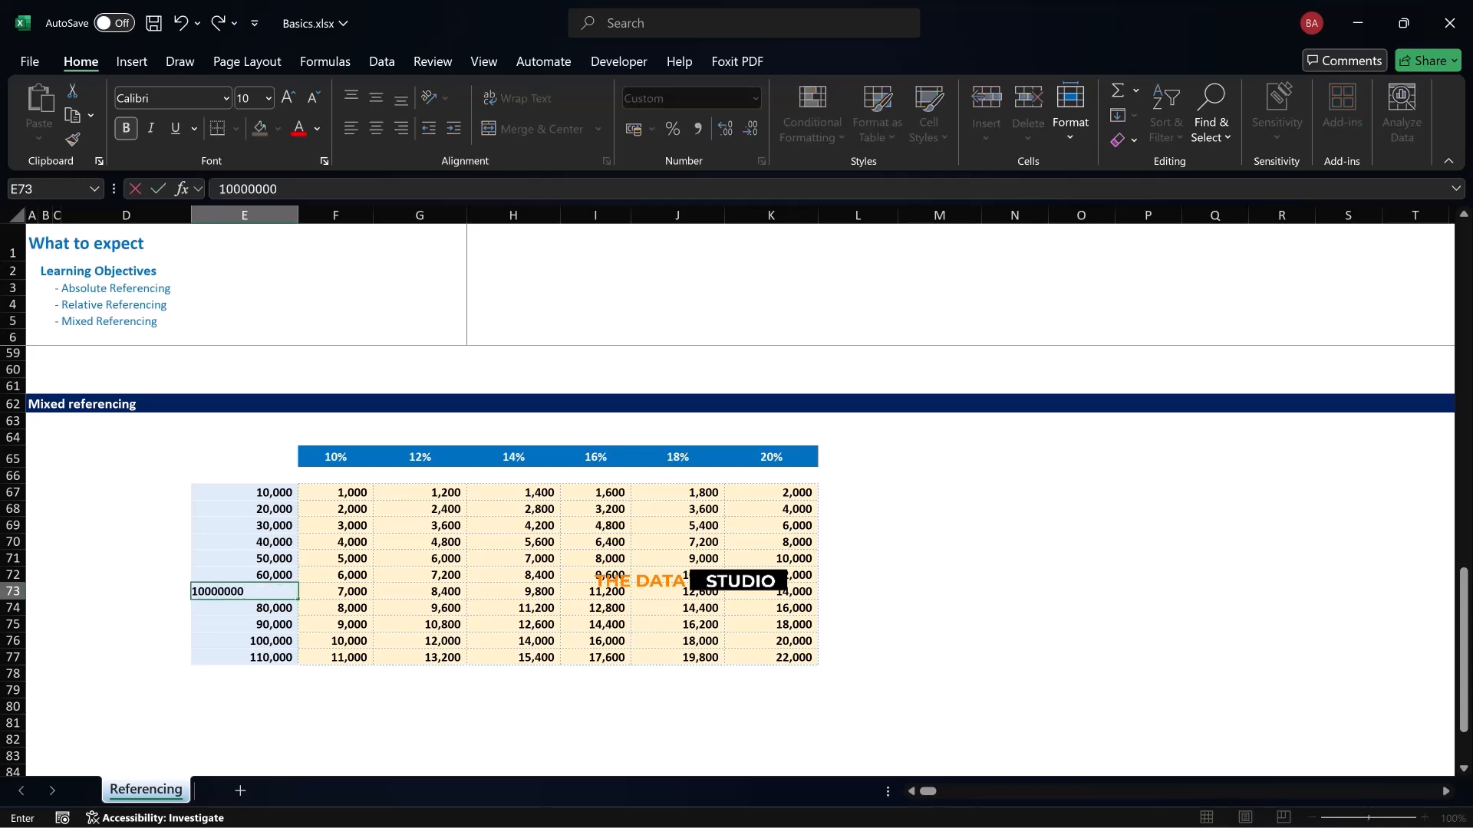
key("Return")
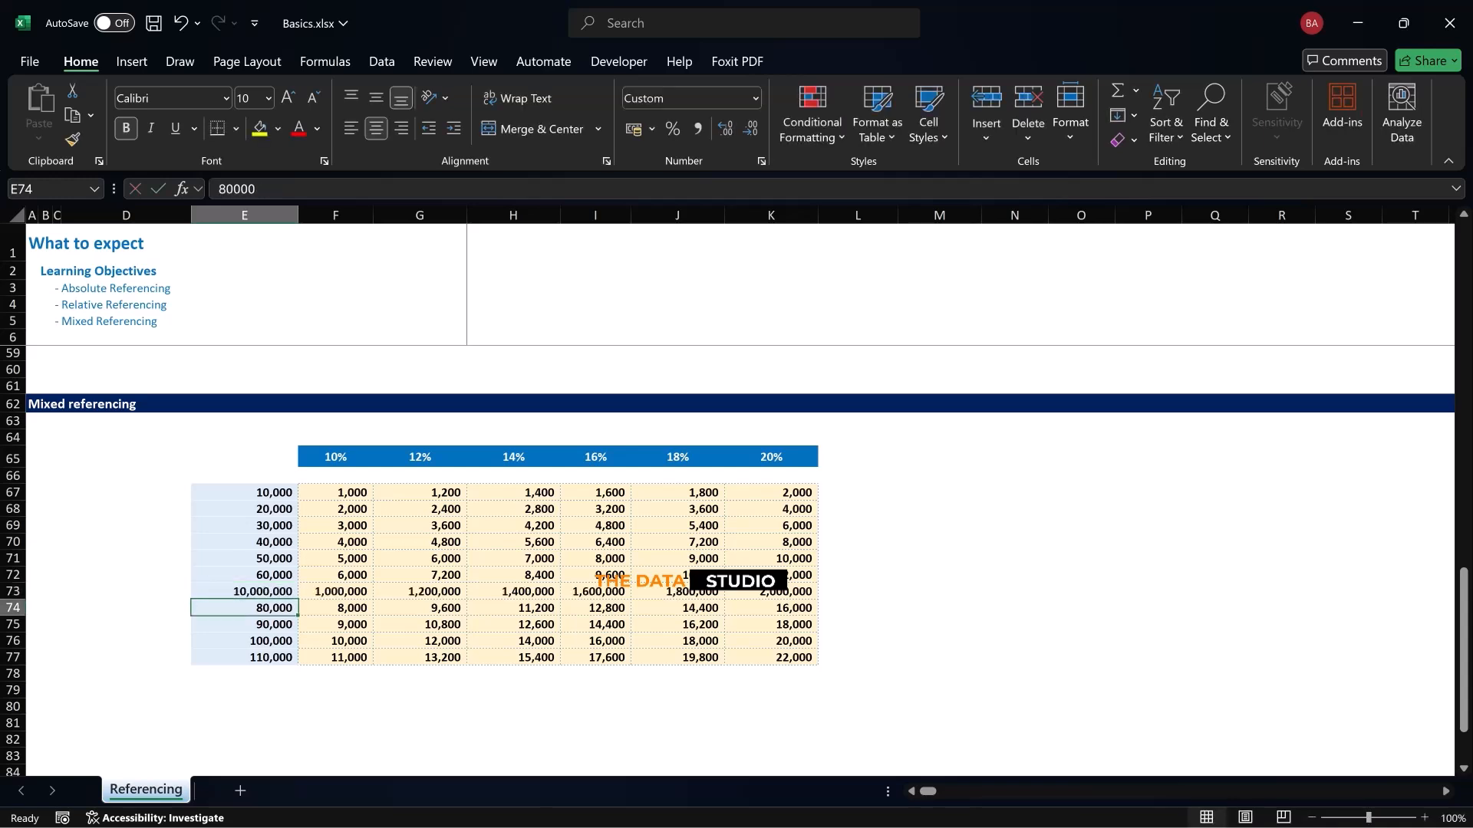
key("ctrl+z")
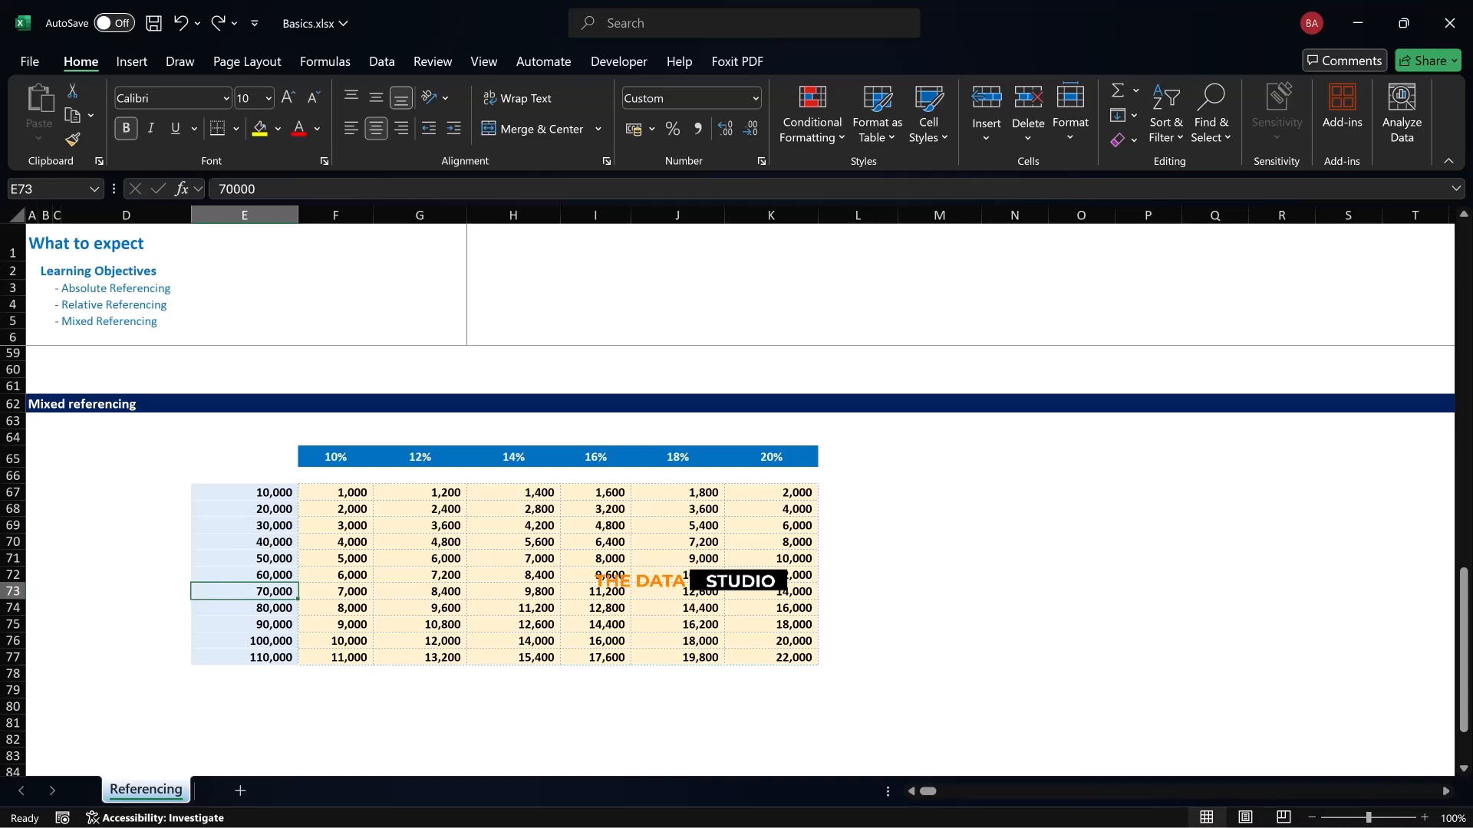